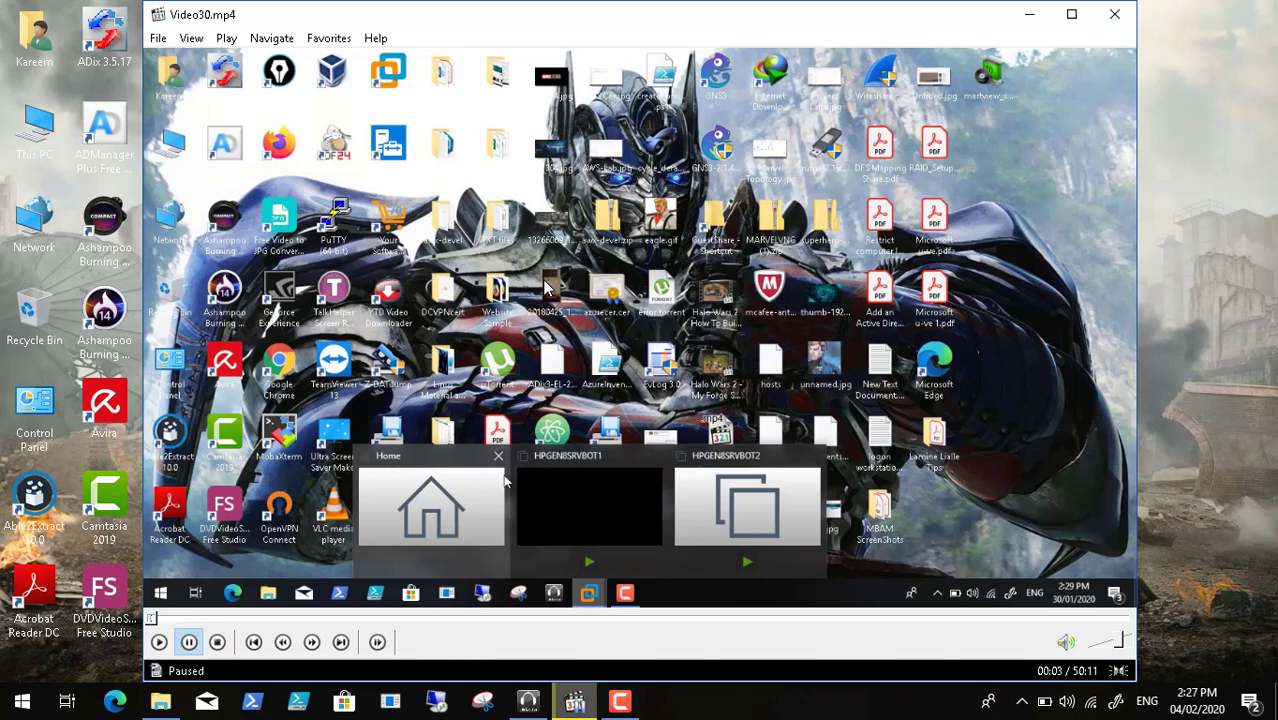
Resume the tutorial video in MPC-HC and show it full screen
{"action": "left_click", "coordinate": [160, 643]}
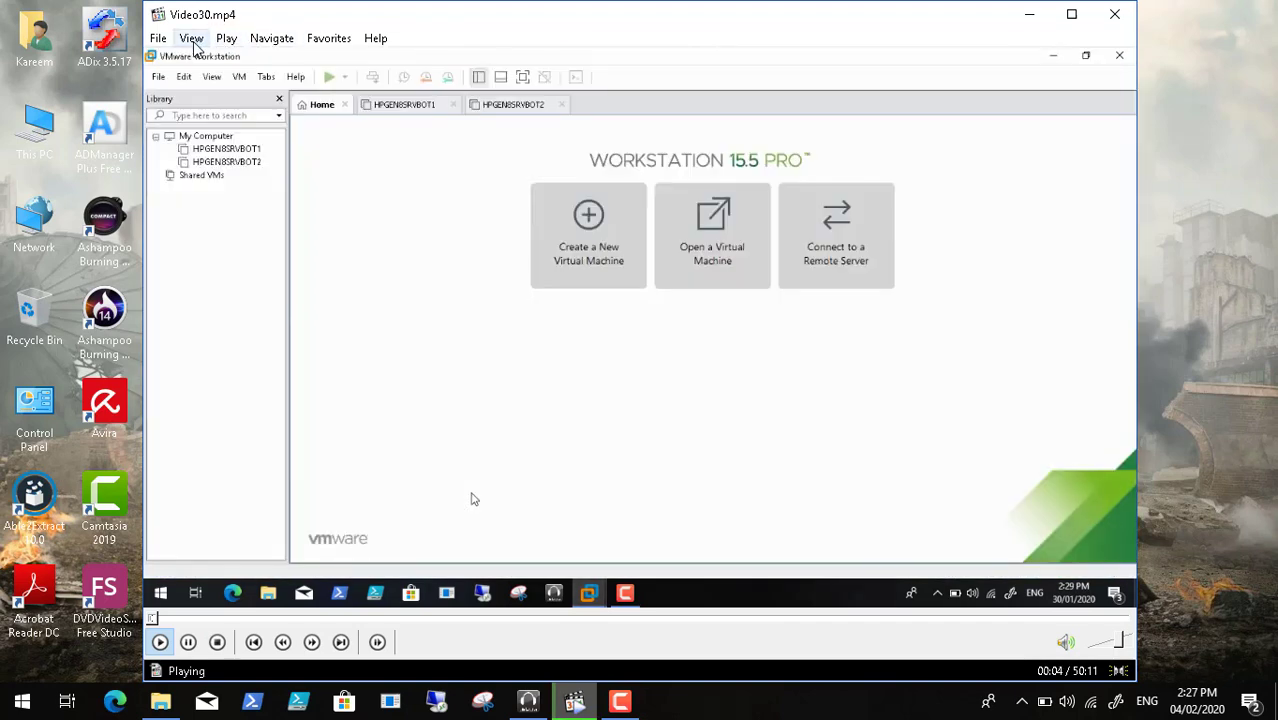
{"action": "left_click", "coordinate": [192, 40]}
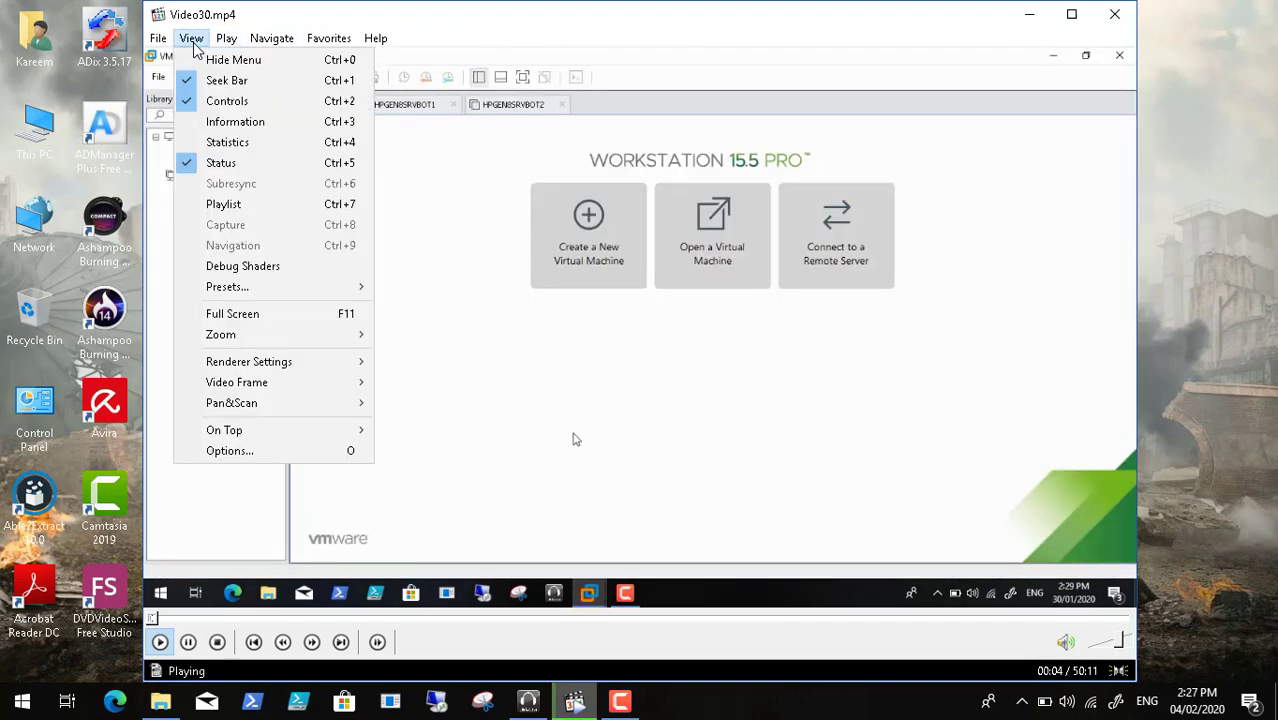
{"action": "left_click", "coordinate": [262, 315]}
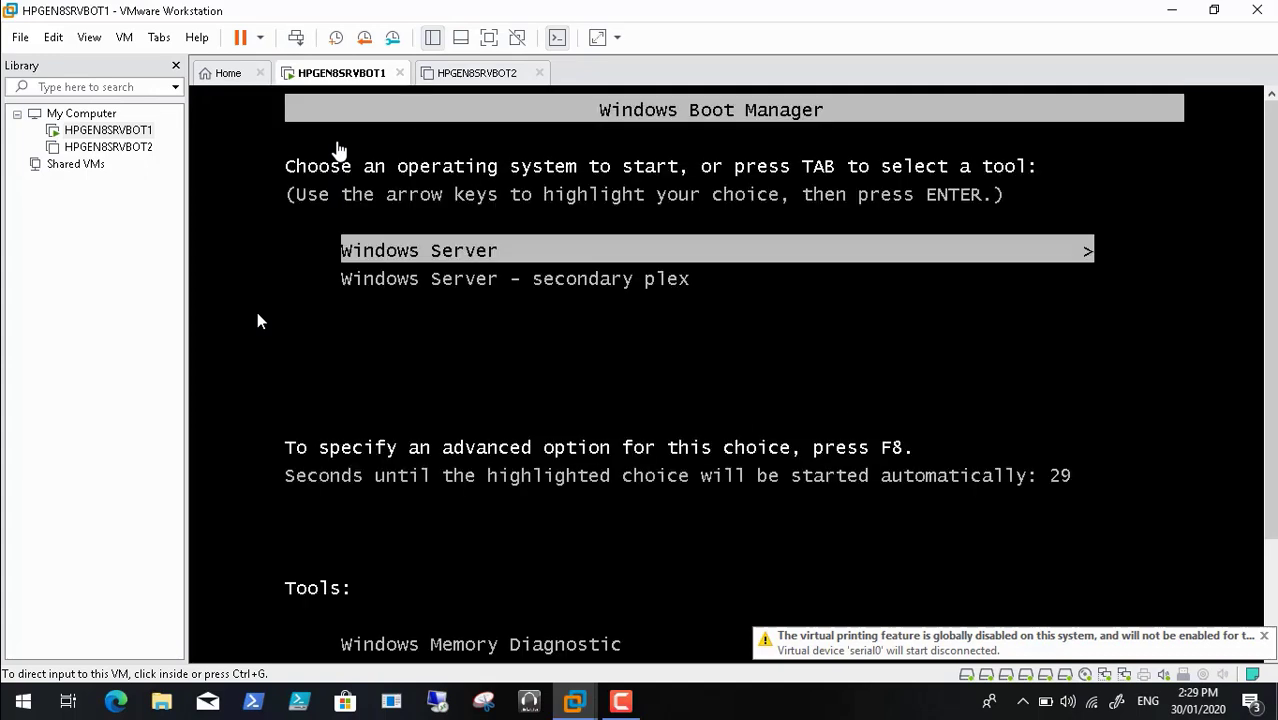
Boot HPGEN8SRVBOT1 into Windows Server from the Boot Manager, then release keyboard control
{"action": "left_click", "coordinate": [373, 208]}
{"action": "key", "text": "Return"}
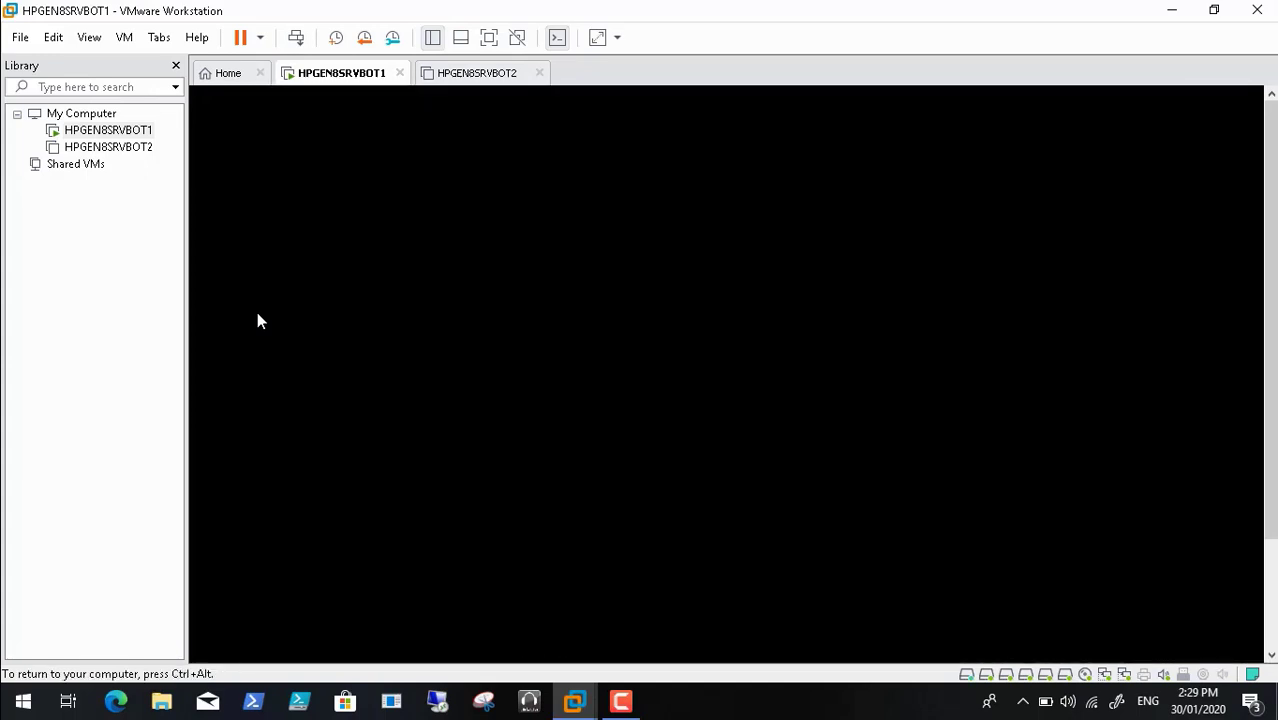
{"action": "key", "text": "ctrl+alt"}
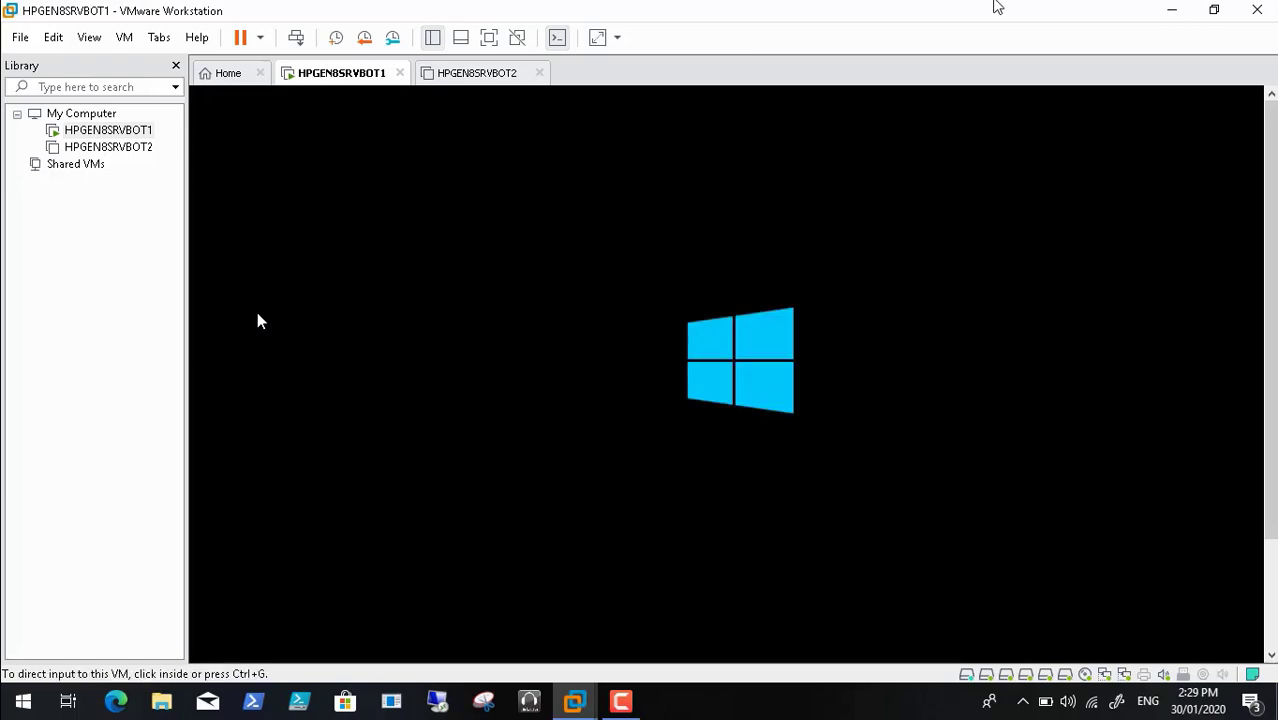
Power on the HPGEN8SRVBOT2 virtual machine from its summary page
{"action": "left_click", "coordinate": [1174, 11]}
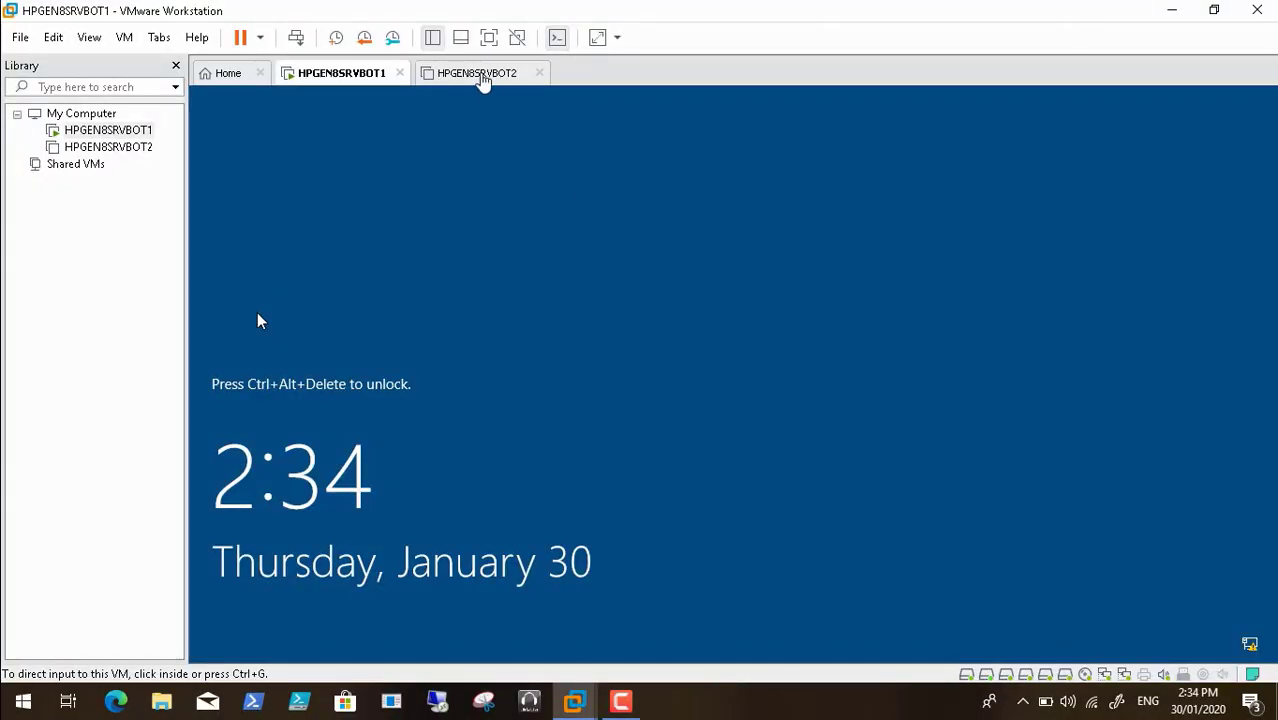
{"action": "left_click", "coordinate": [480, 75]}
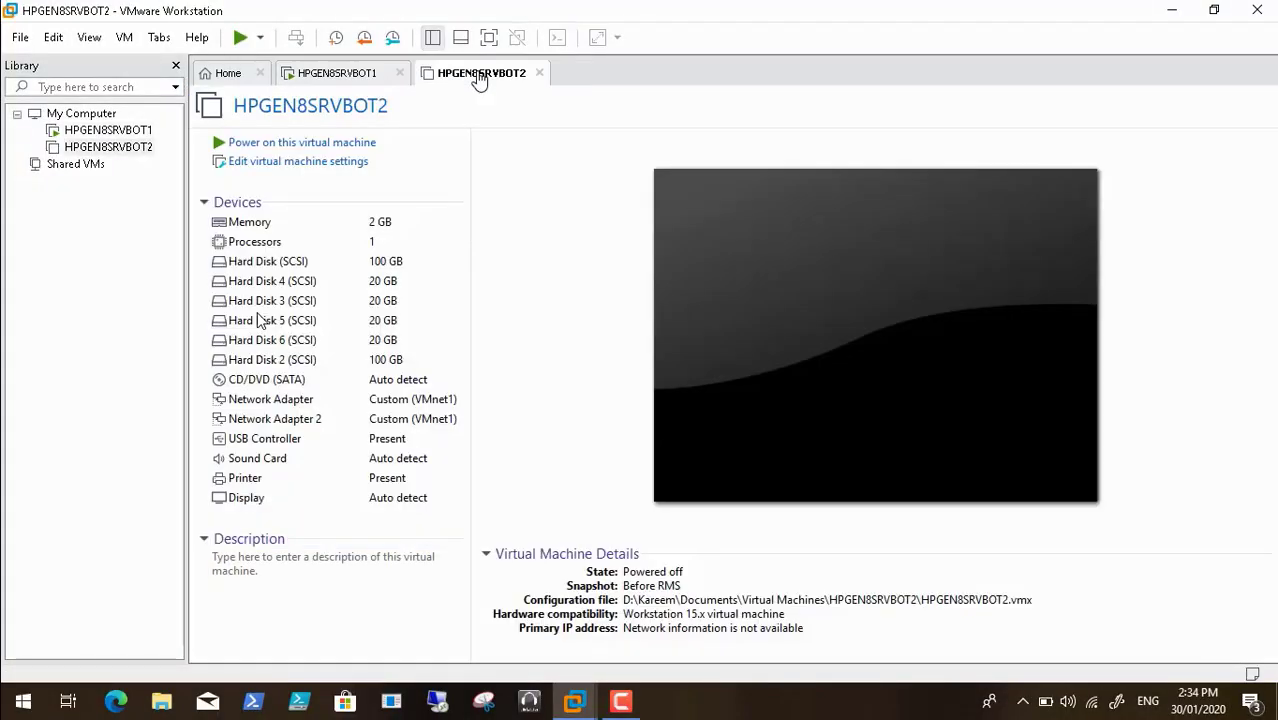
{"action": "left_click", "coordinate": [322, 142]}
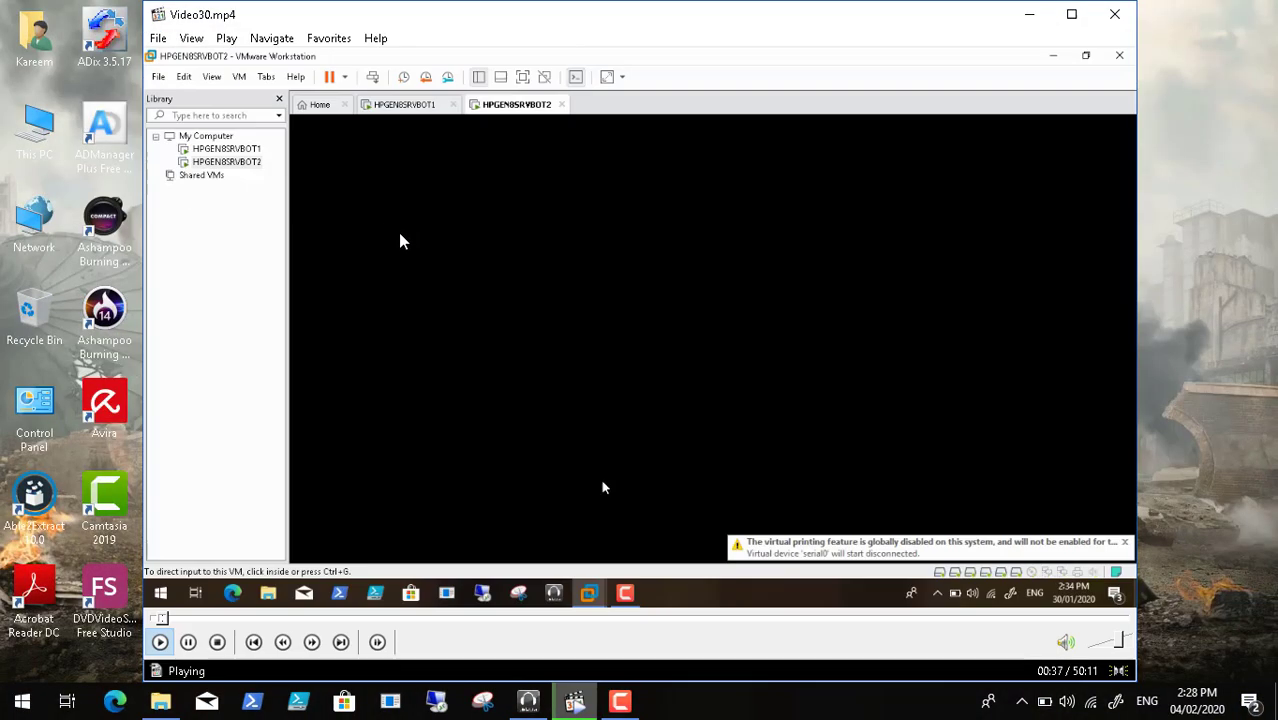
Pause the video, check the Camtasia recorder controls, then resume playback full screen
{"action": "left_click", "coordinate": [188, 642]}
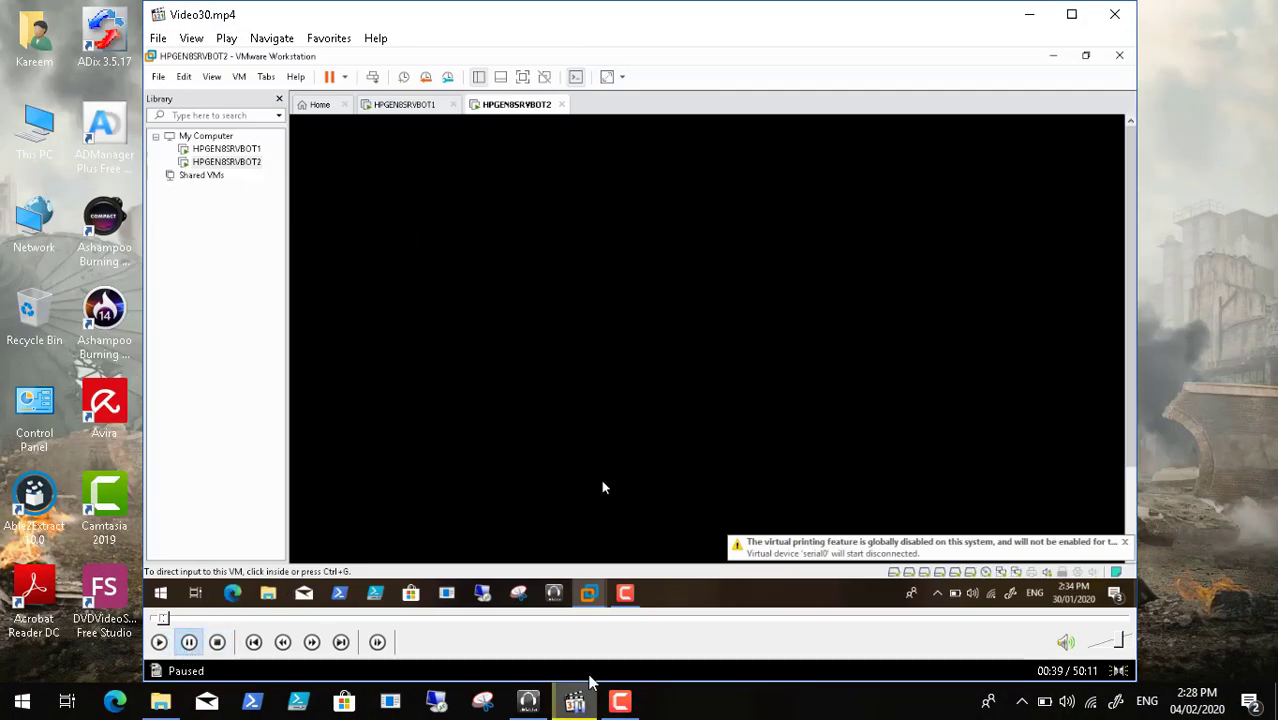
{"action": "left_click", "coordinate": [632, 707]}
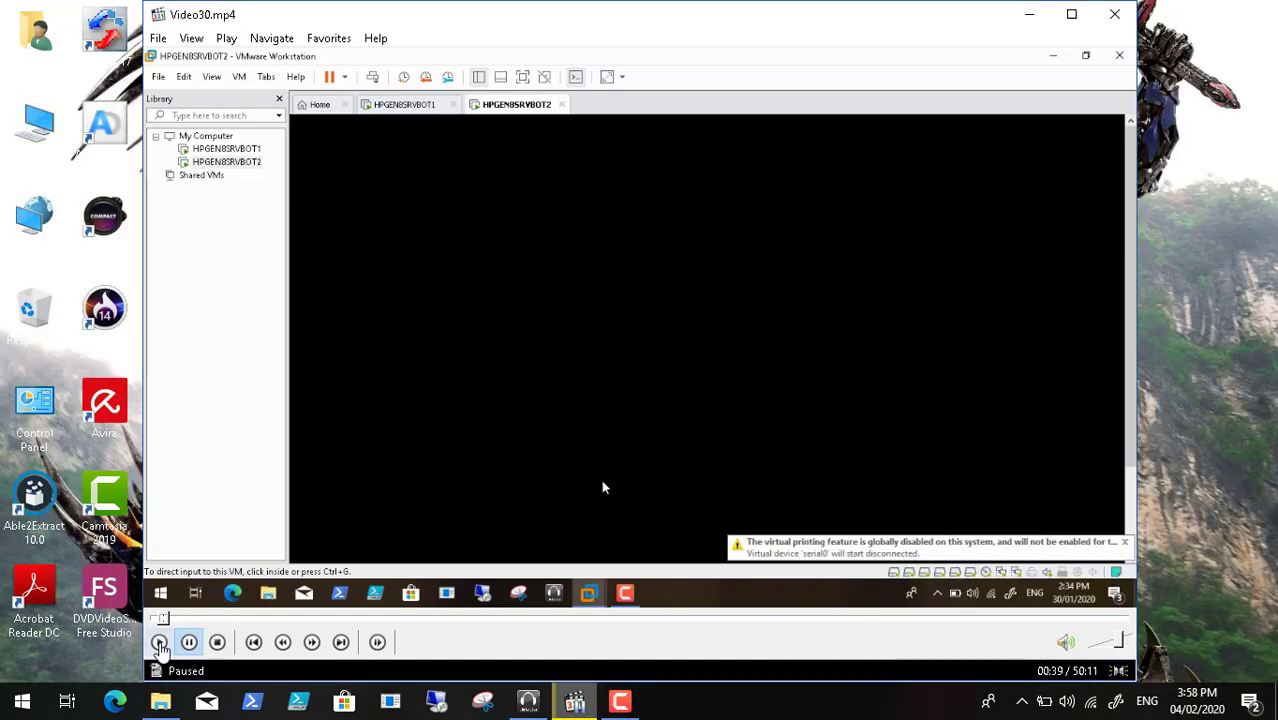
{"action": "left_click", "coordinate": [159, 643]}
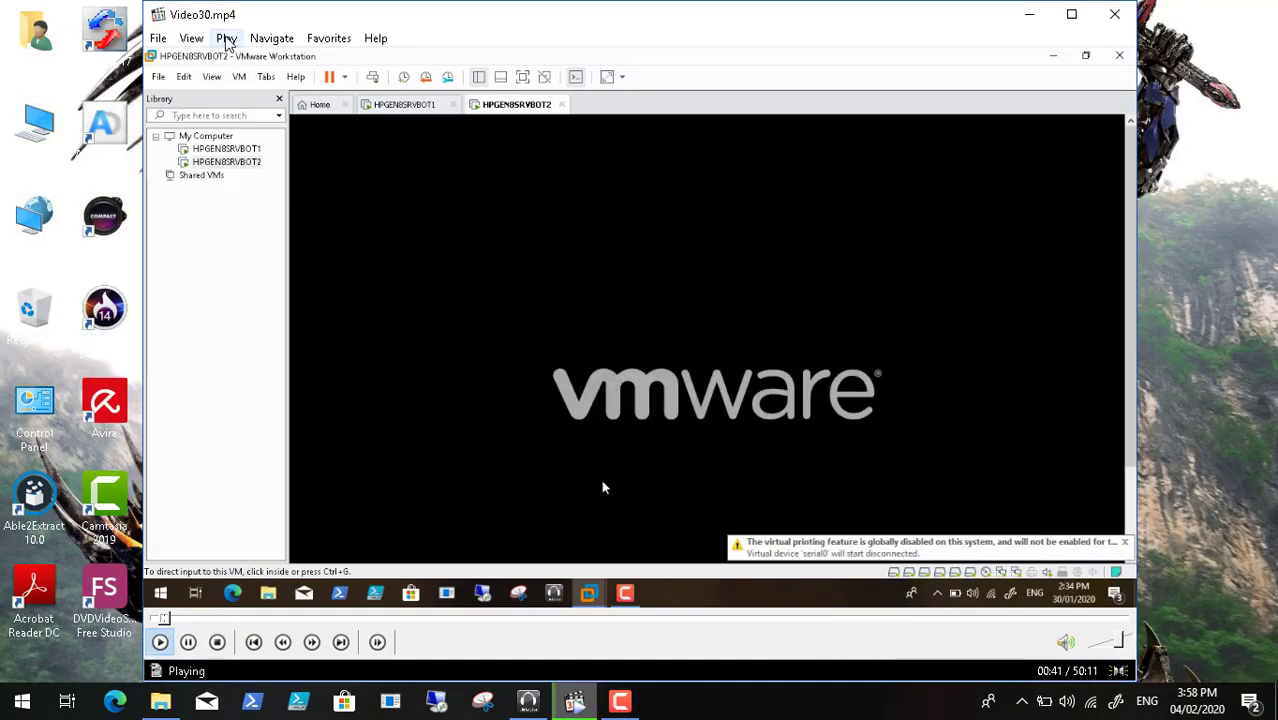
{"action": "left_click", "coordinate": [226, 38]}
{"action": "mouse_move", "coordinate": [192, 38]}
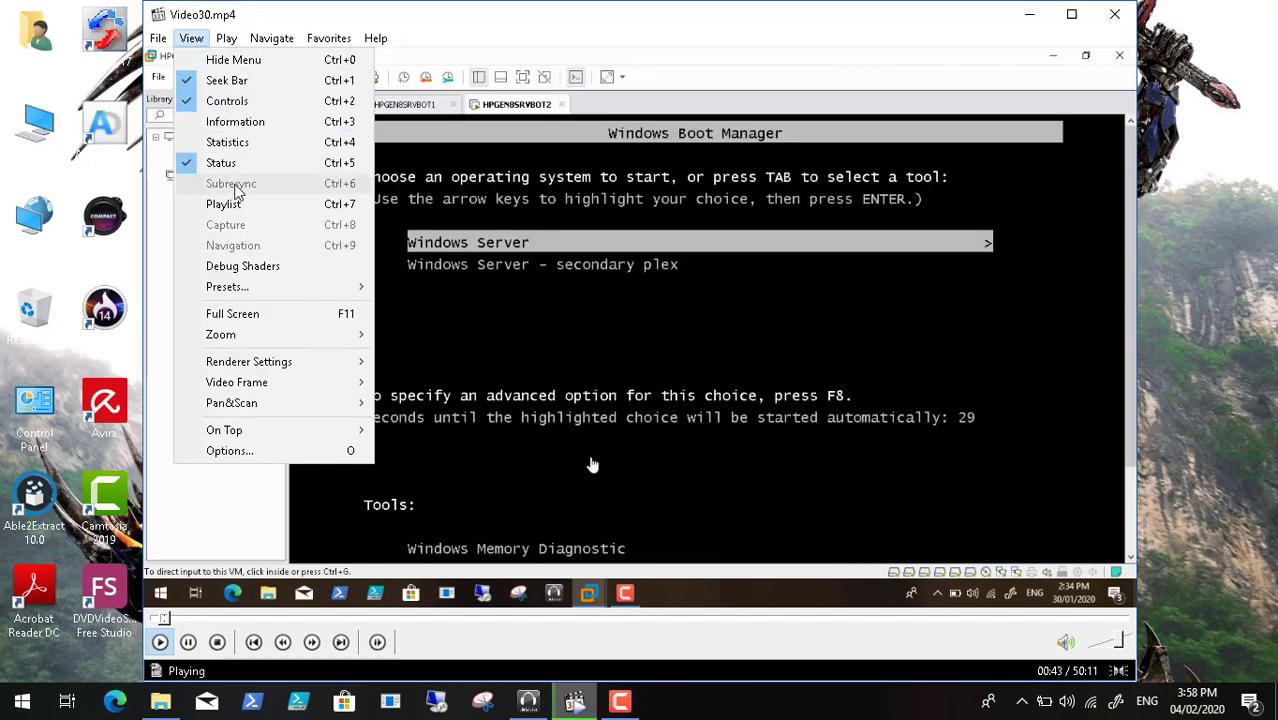
{"action": "left_click", "coordinate": [252, 315]}
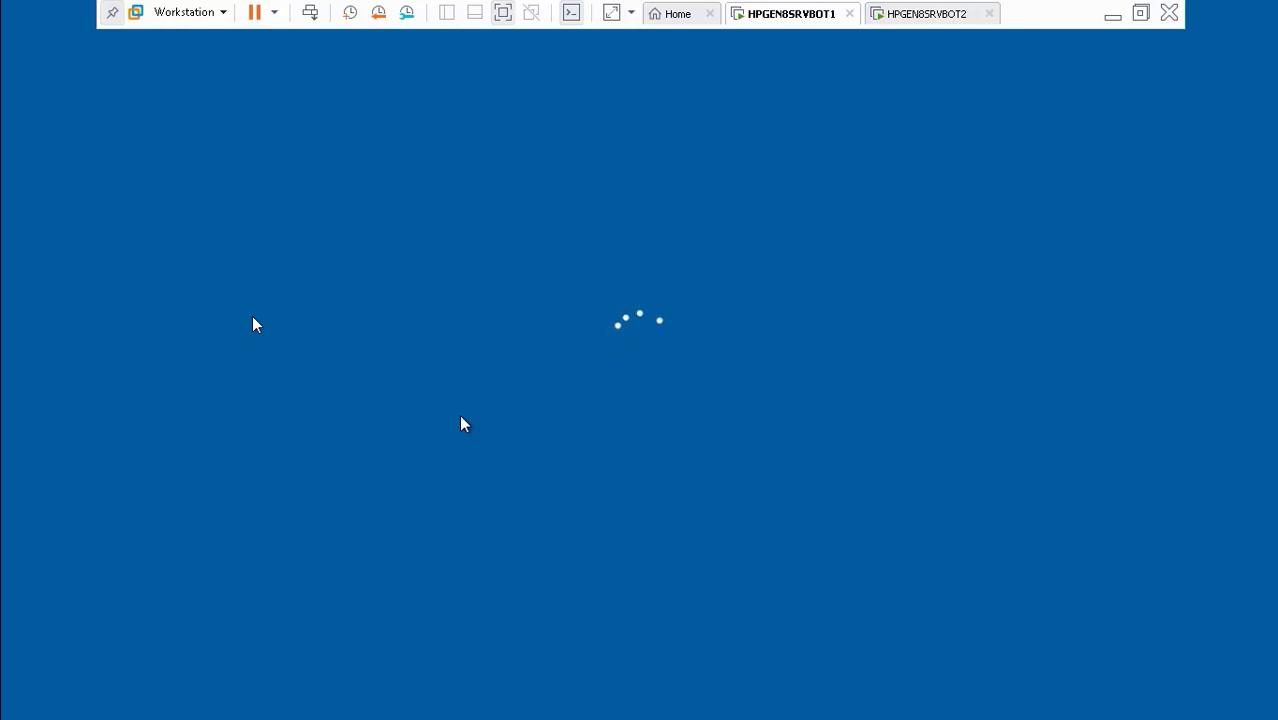
Minimize the full-screen VM and pause the Camtasia screen recording
{"action": "left_click", "coordinate": [1112, 17]}
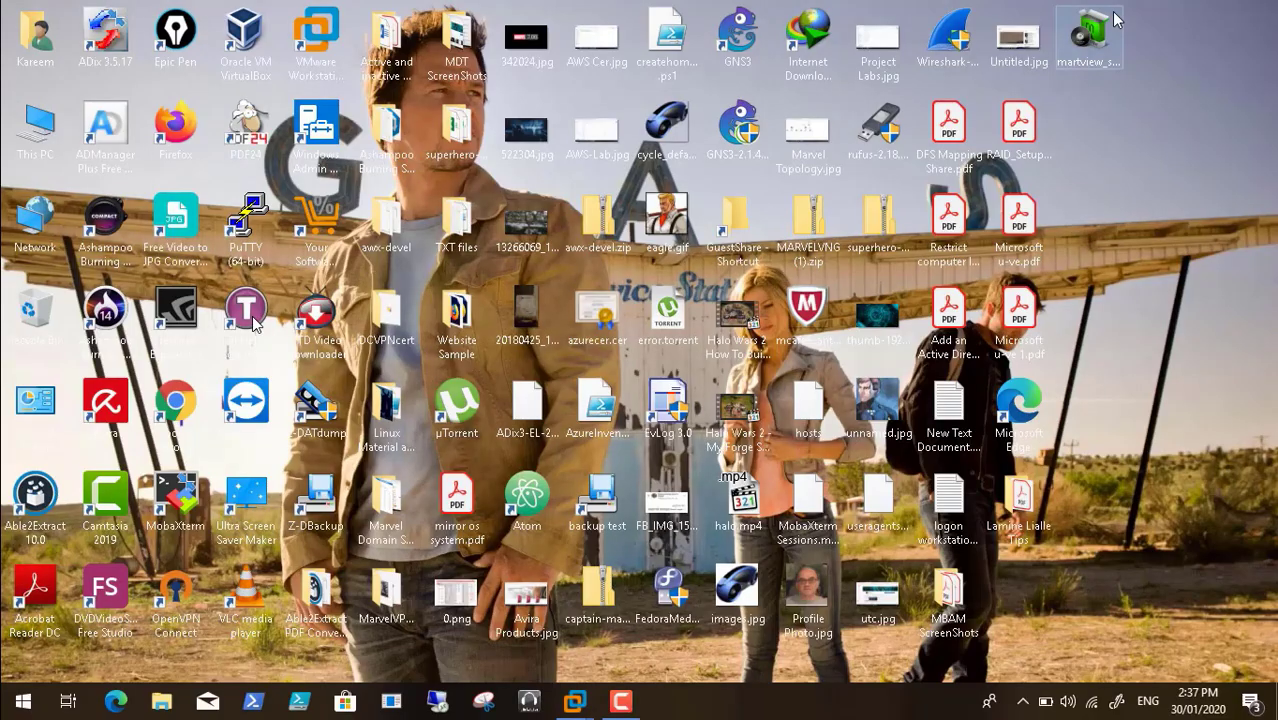
{"action": "left_click", "coordinate": [619, 703]}
{"action": "left_click", "coordinate": [1192, 622]}
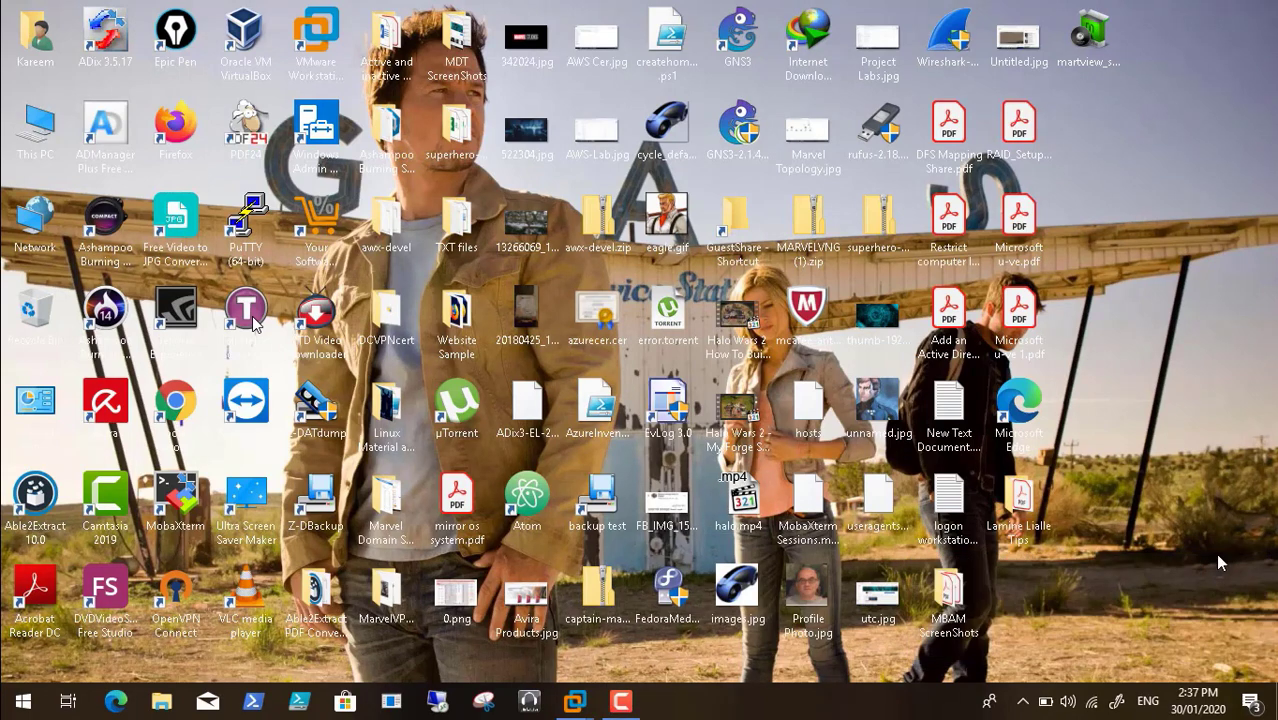
Sign in to HPGEN8SRVBOT1 with the domain user name and account password
{"action": "mouse_move", "coordinate": [575, 705]}
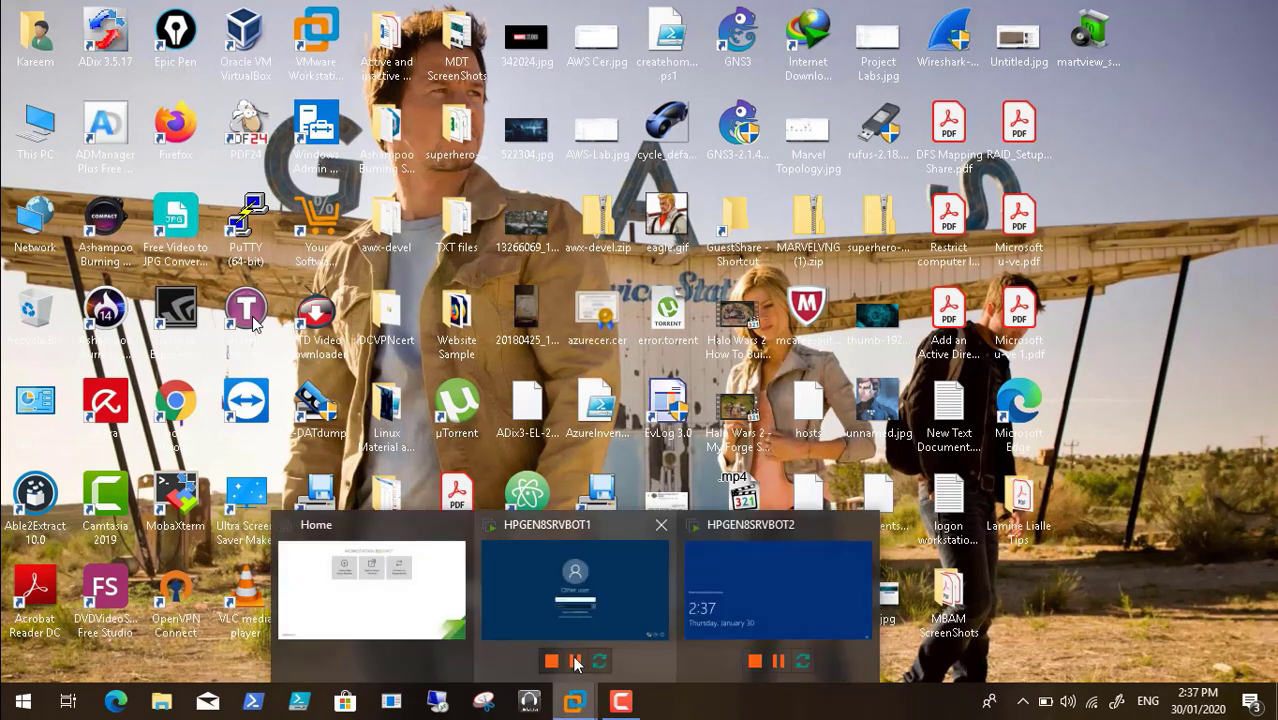
{"action": "left_click", "coordinate": [565, 594]}
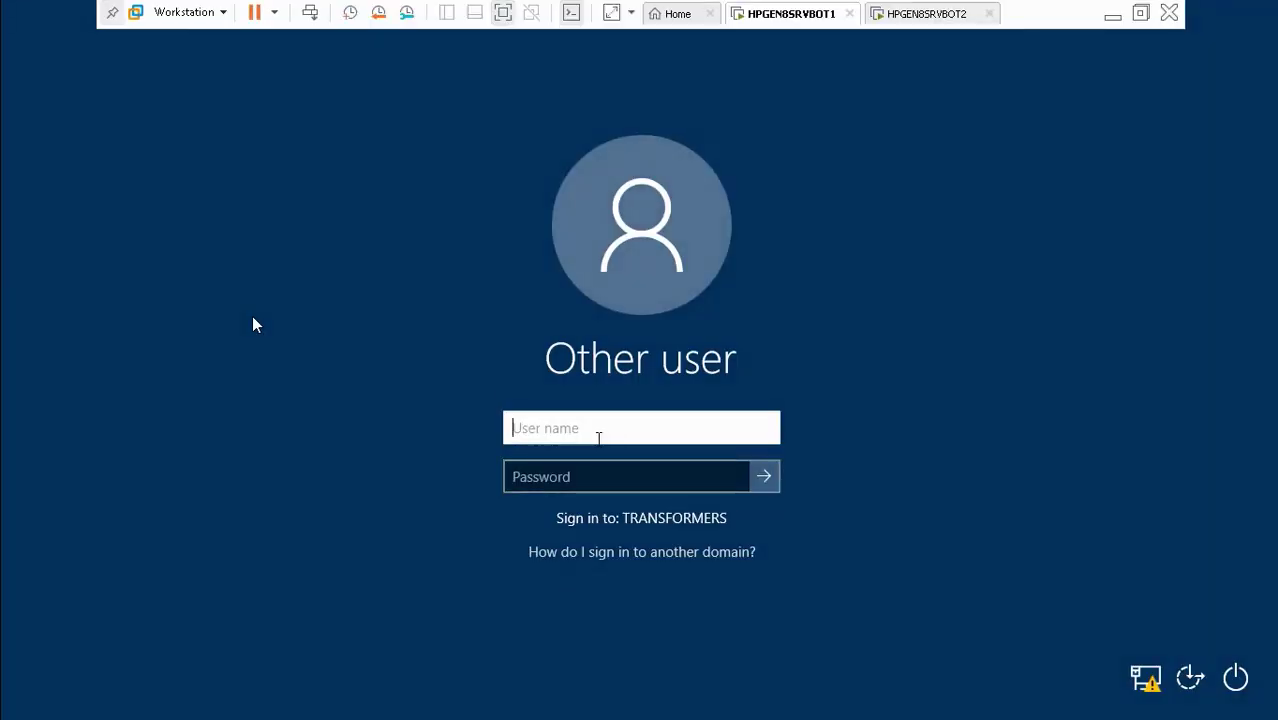
{"action": "type", "text": "kraouf"}
{"action": "key", "text": "Tab"}
{"action": "type", "text": "•••••"}
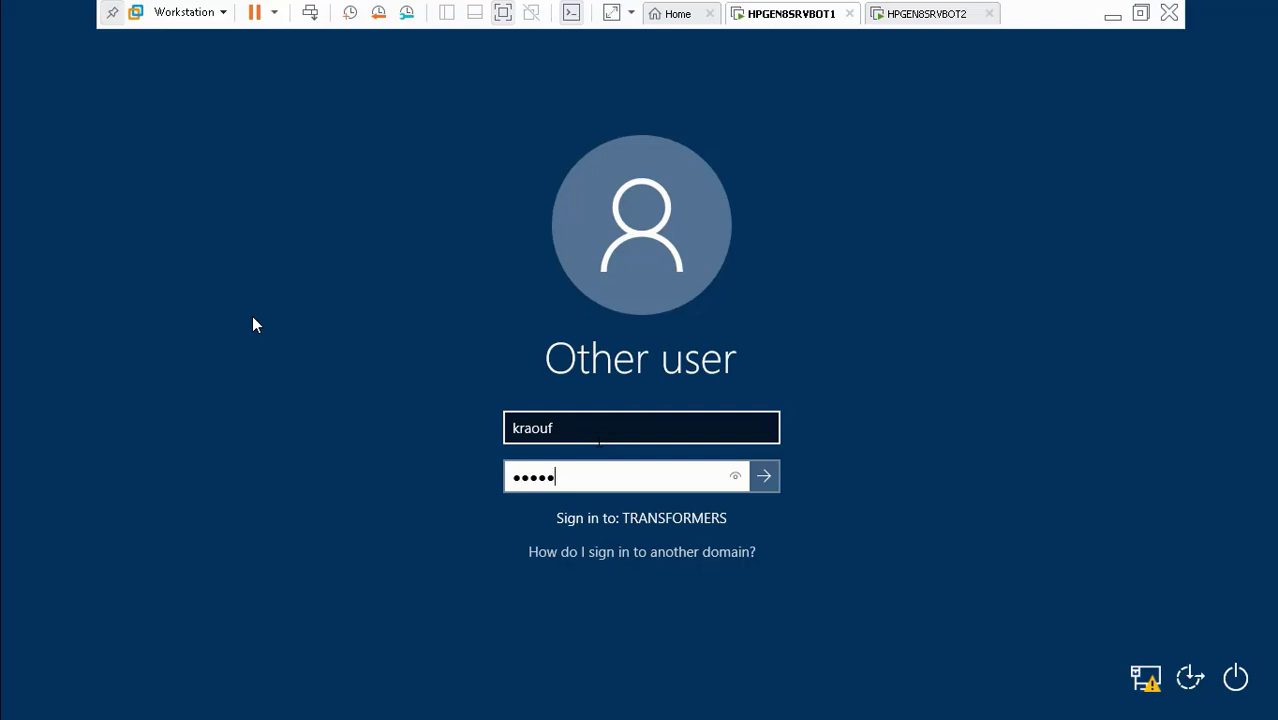
{"action": "type", "text": "••••••"}
{"action": "key", "text": "Return"}
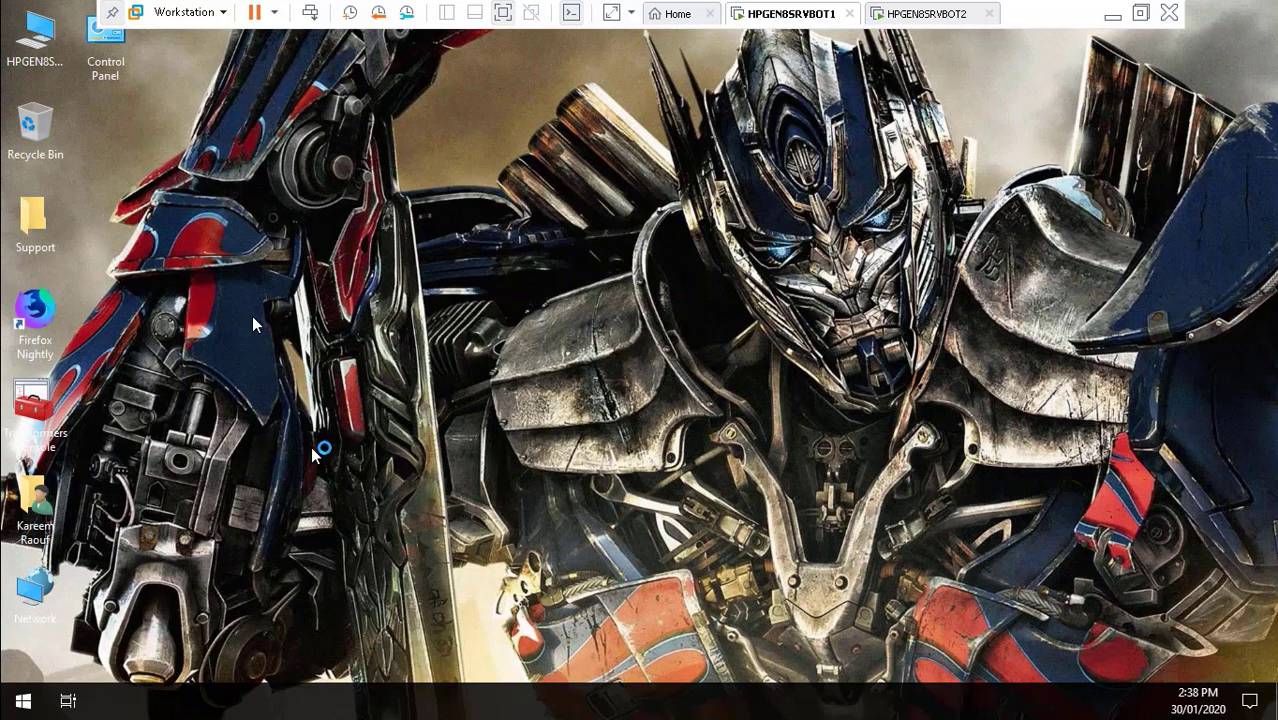
Launch the Transformers Console on HPGEN8SRVBOT1, resume recording, and return to the VM
{"action": "double_click", "coordinate": [29, 416]}
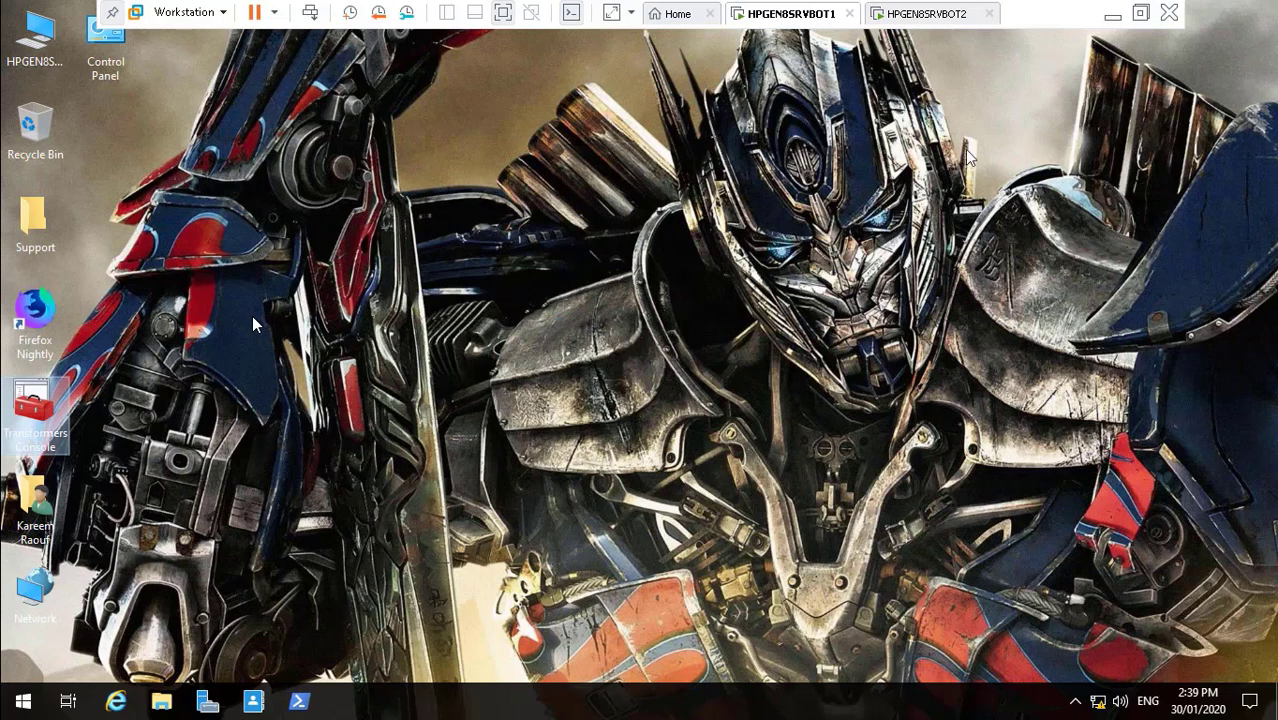
{"action": "left_click", "coordinate": [1111, 16]}
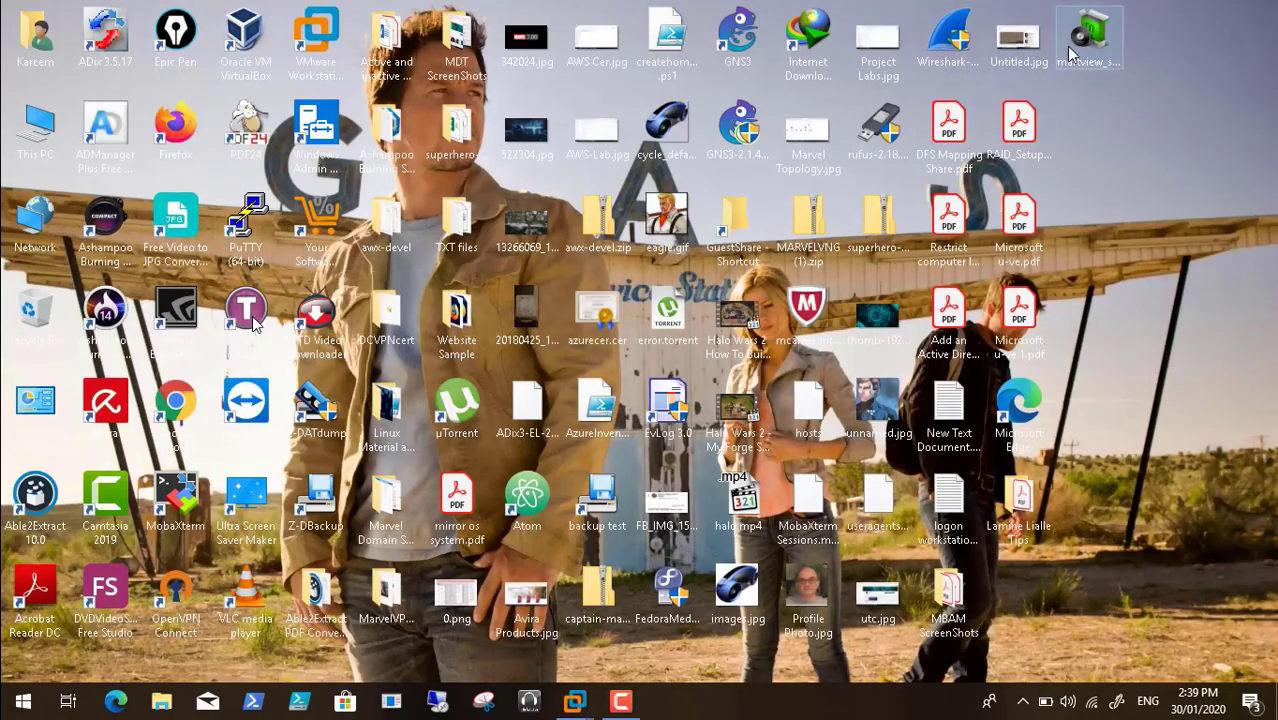
{"action": "left_click", "coordinate": [621, 702]}
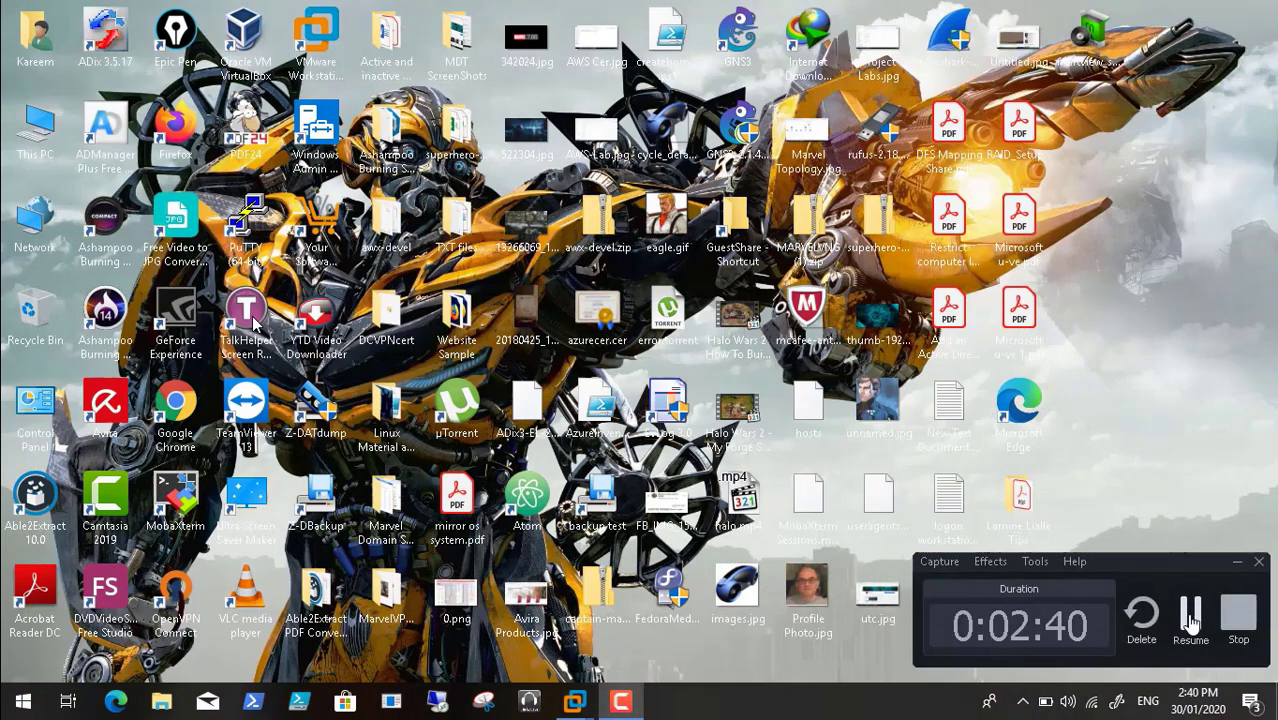
{"action": "left_click", "coordinate": [621, 702]}
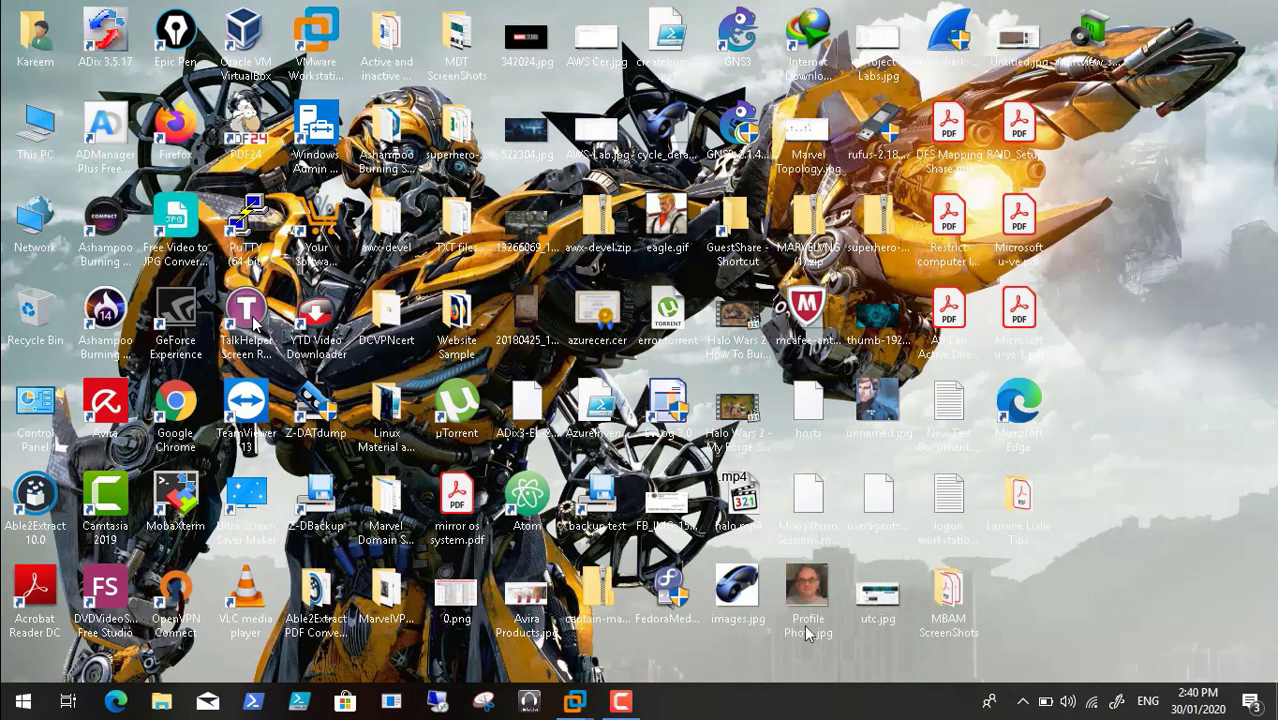
{"action": "mouse_move", "coordinate": [580, 705]}
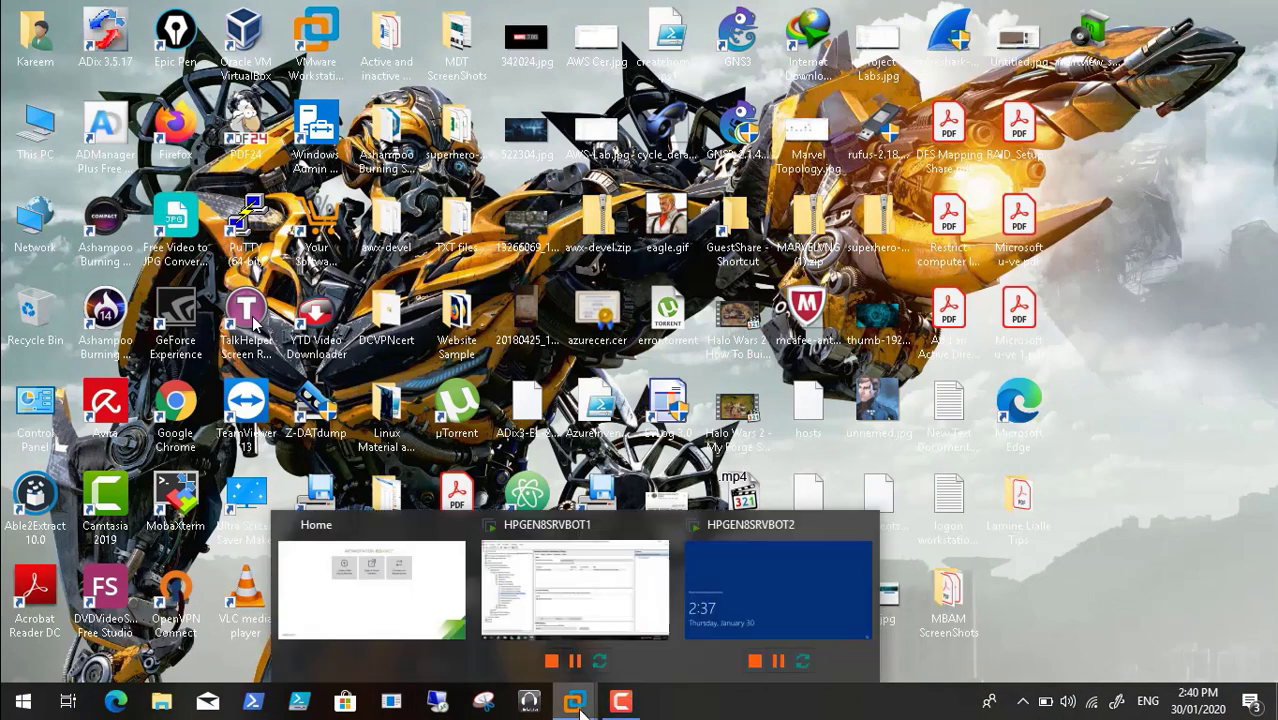
{"action": "left_click", "coordinate": [562, 553]}
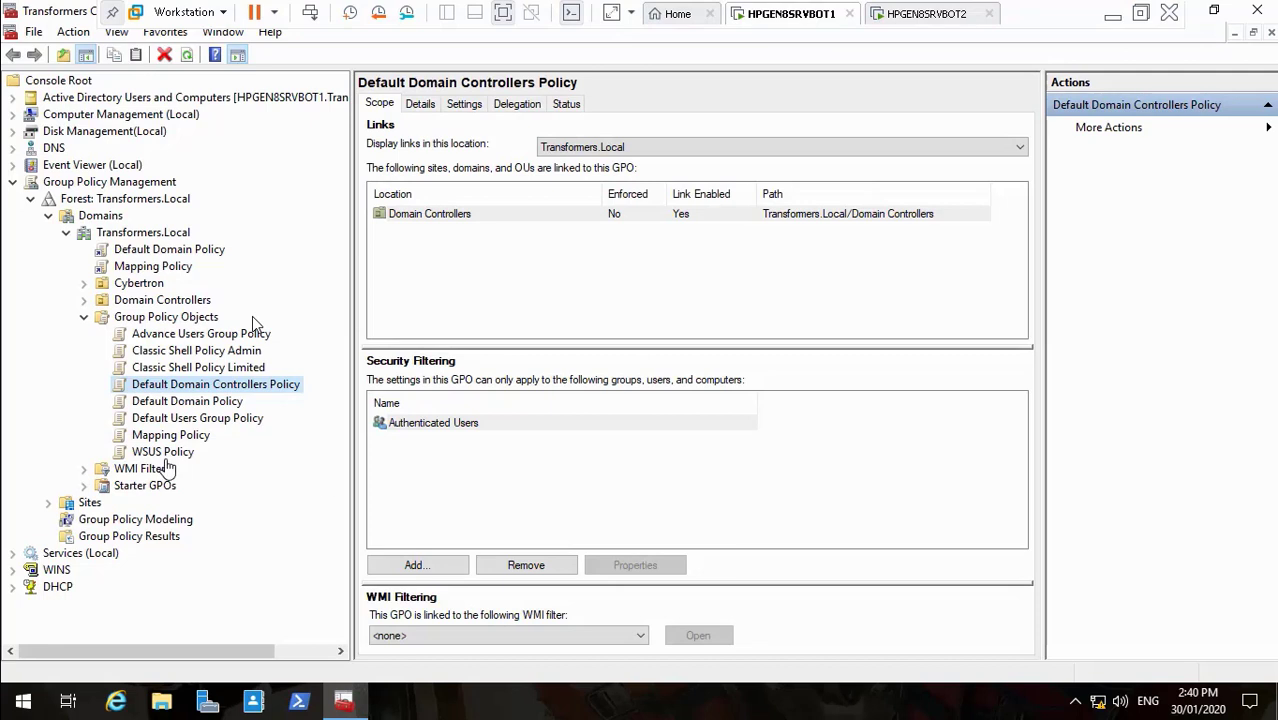
Expand DHCP > hpgen8srvbot1.transformers.local > IPv4 in the console tree
{"action": "left_click", "coordinate": [12, 588]}
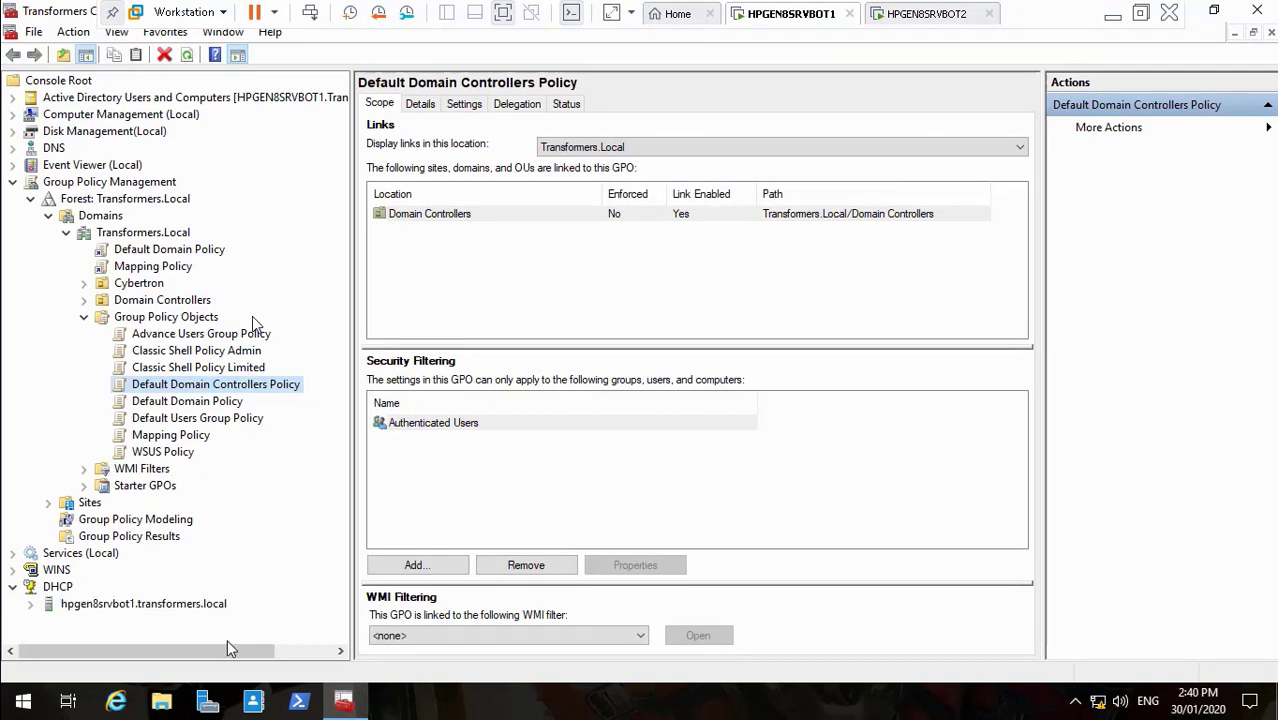
{"action": "left_click", "coordinate": [31, 603]}
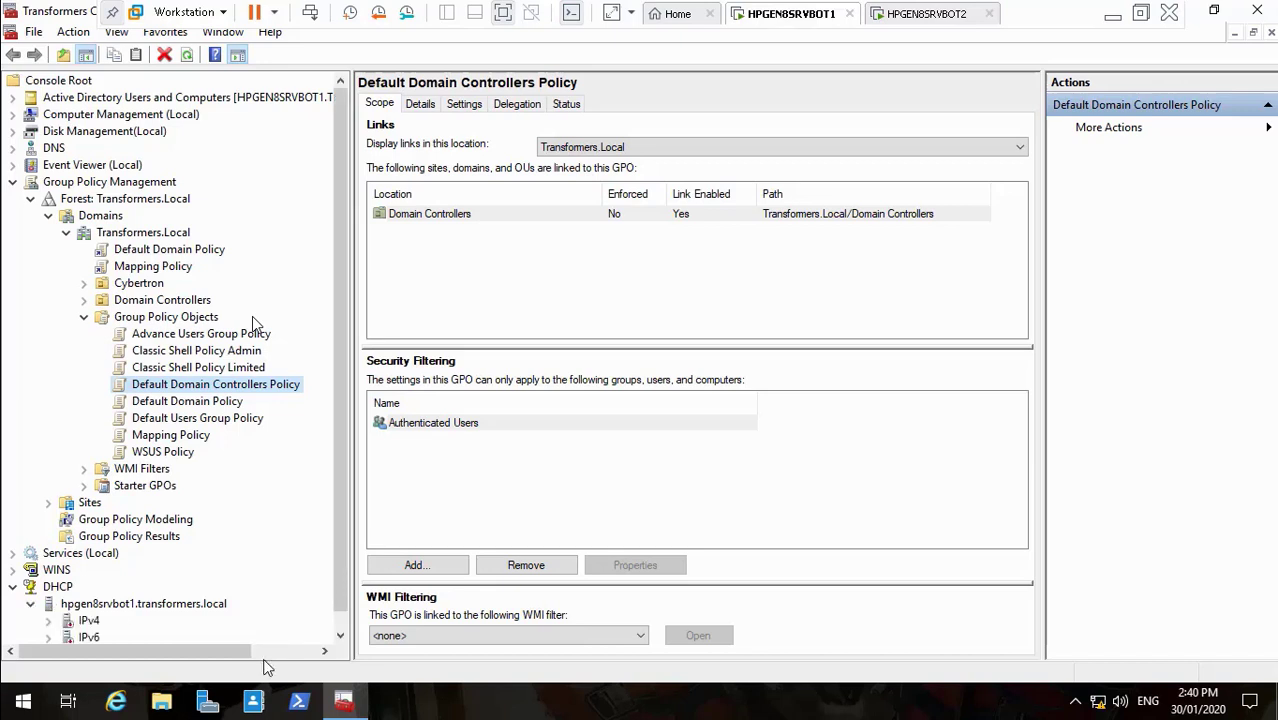
{"action": "left_click", "coordinate": [341, 636]}
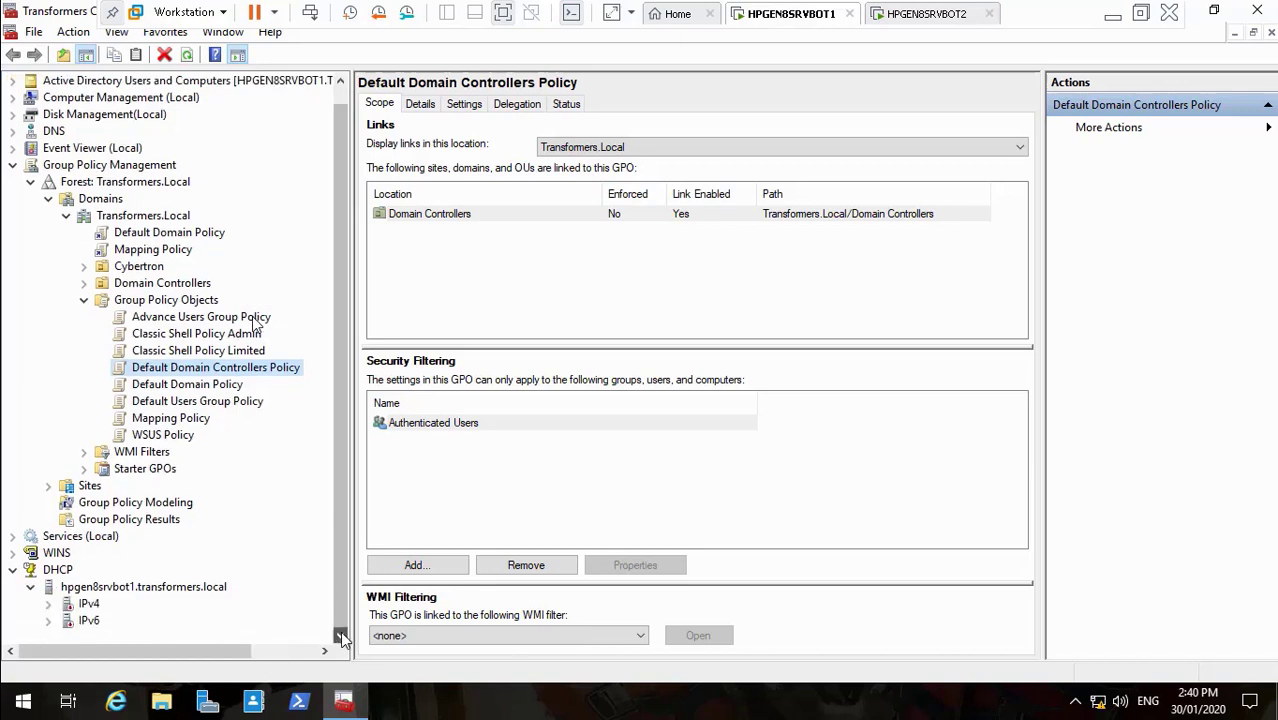
{"action": "left_click", "coordinate": [48, 604]}
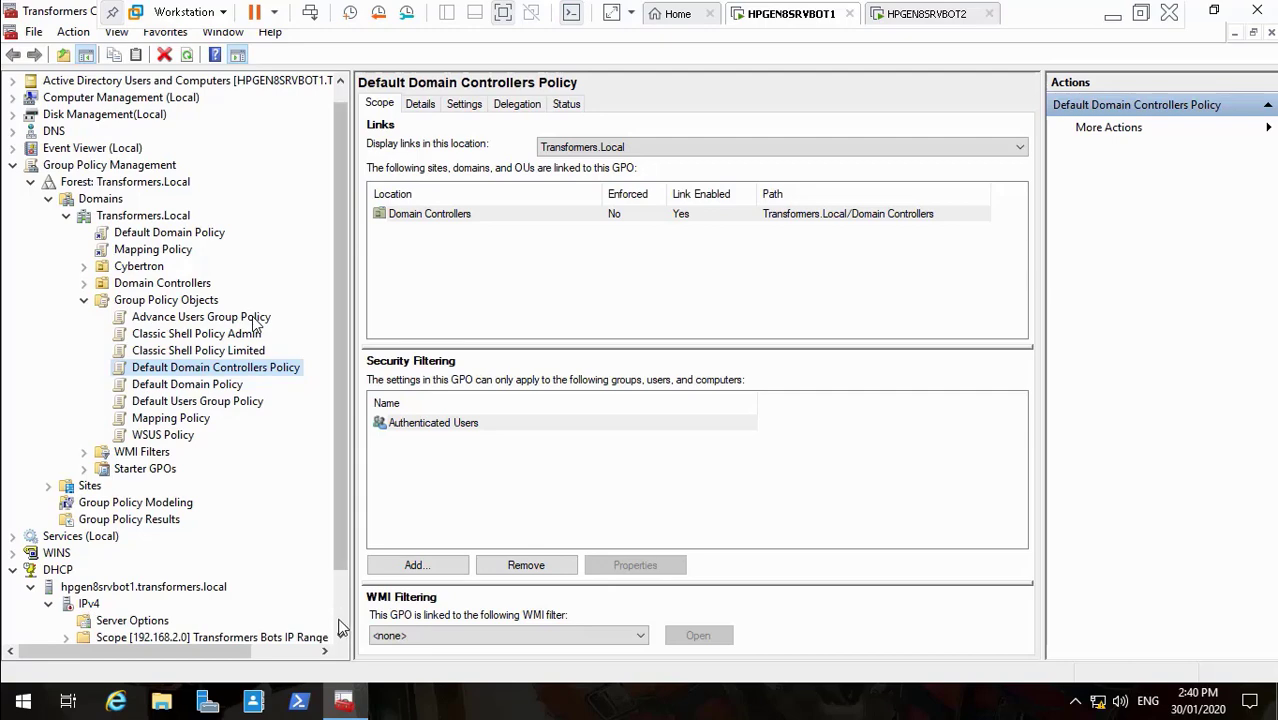
{"action": "scroll", "coordinate": [338, 628], "scroll_direction": "down", "scroll_amount": 2}
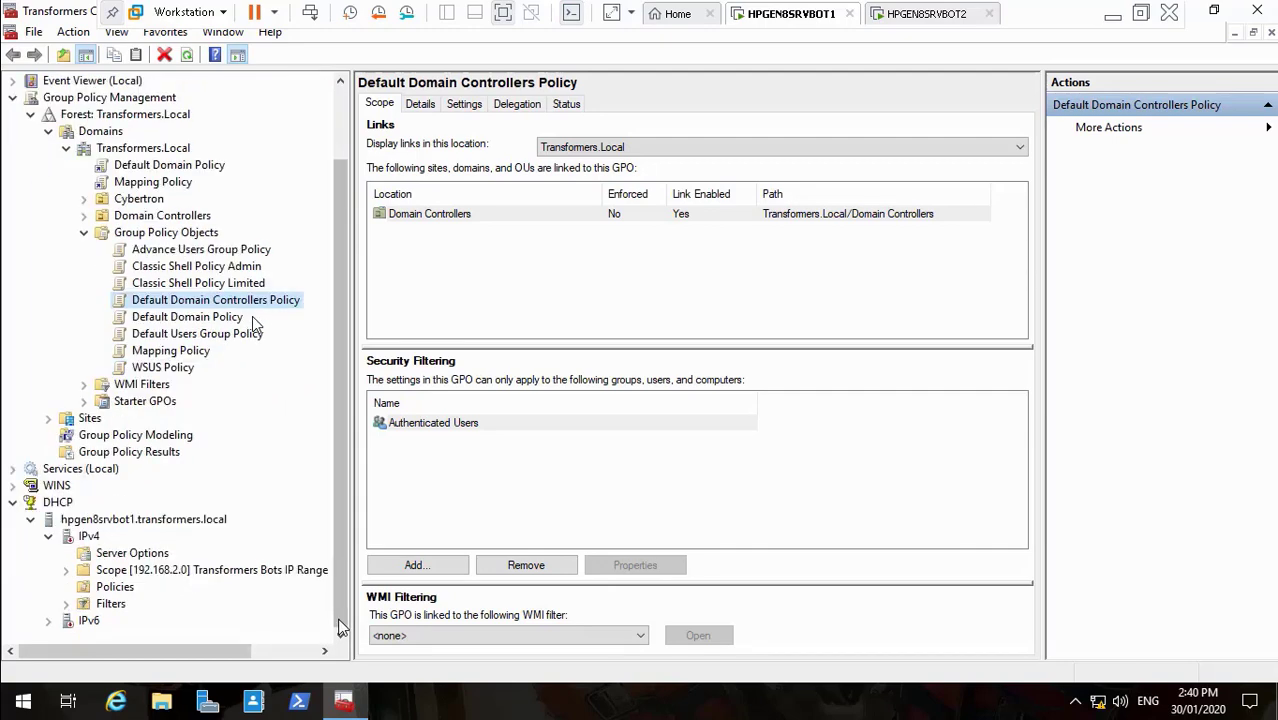
Inspect the IPv4 and DHCP node context menus without running any action
{"action": "right_click", "coordinate": [88, 537]}
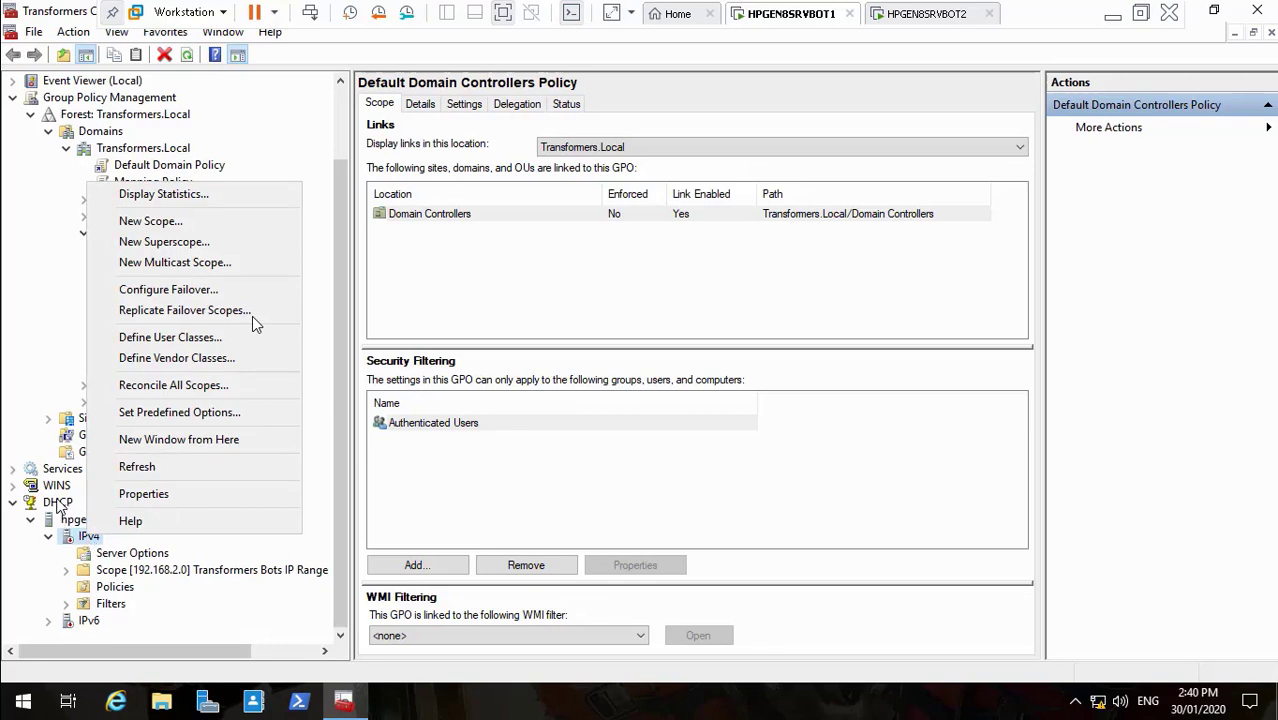
{"action": "left_click", "coordinate": [57, 503]}
{"action": "right_click", "coordinate": [57, 503]}
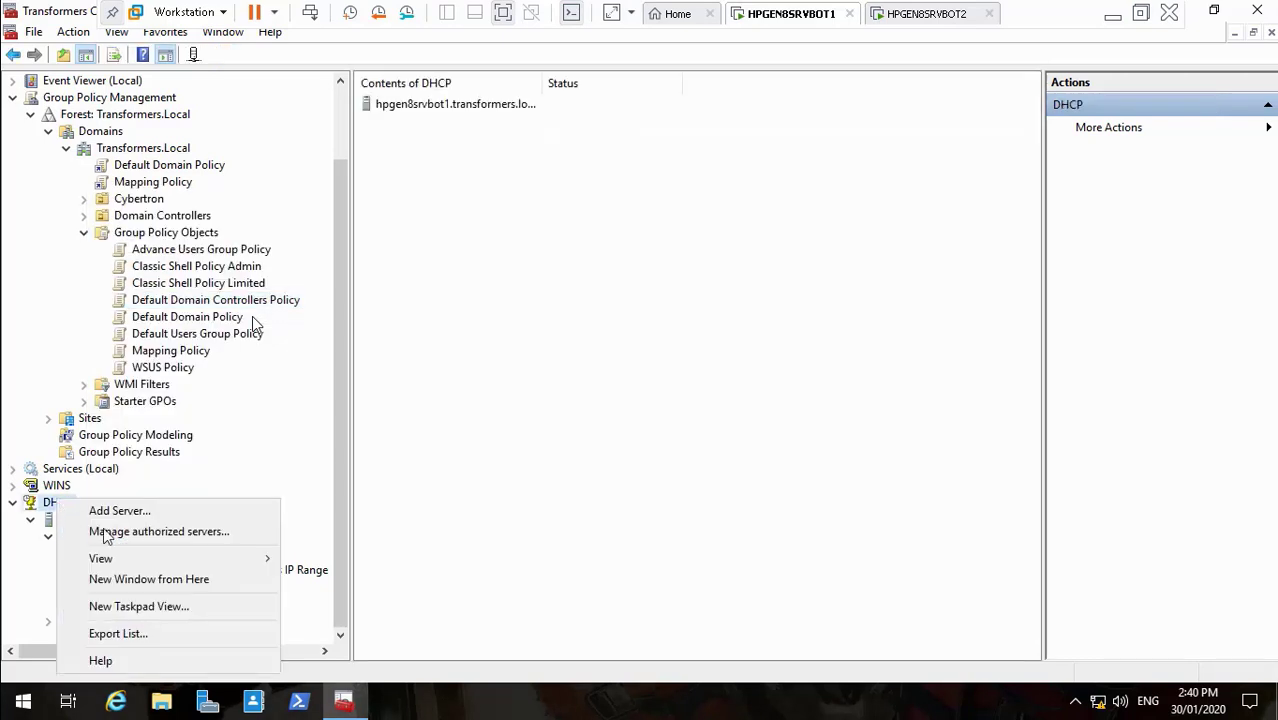
{"action": "mouse_move", "coordinate": [123, 565]}
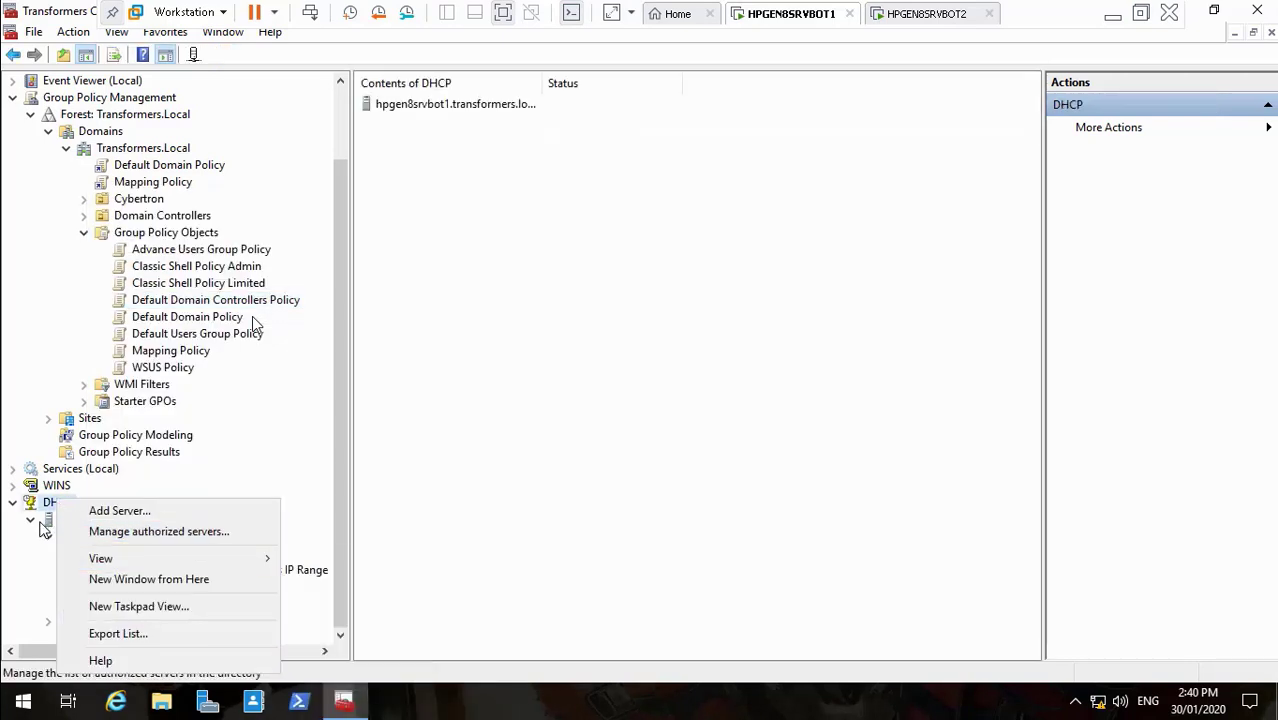
{"action": "left_click", "coordinate": [31, 520]}
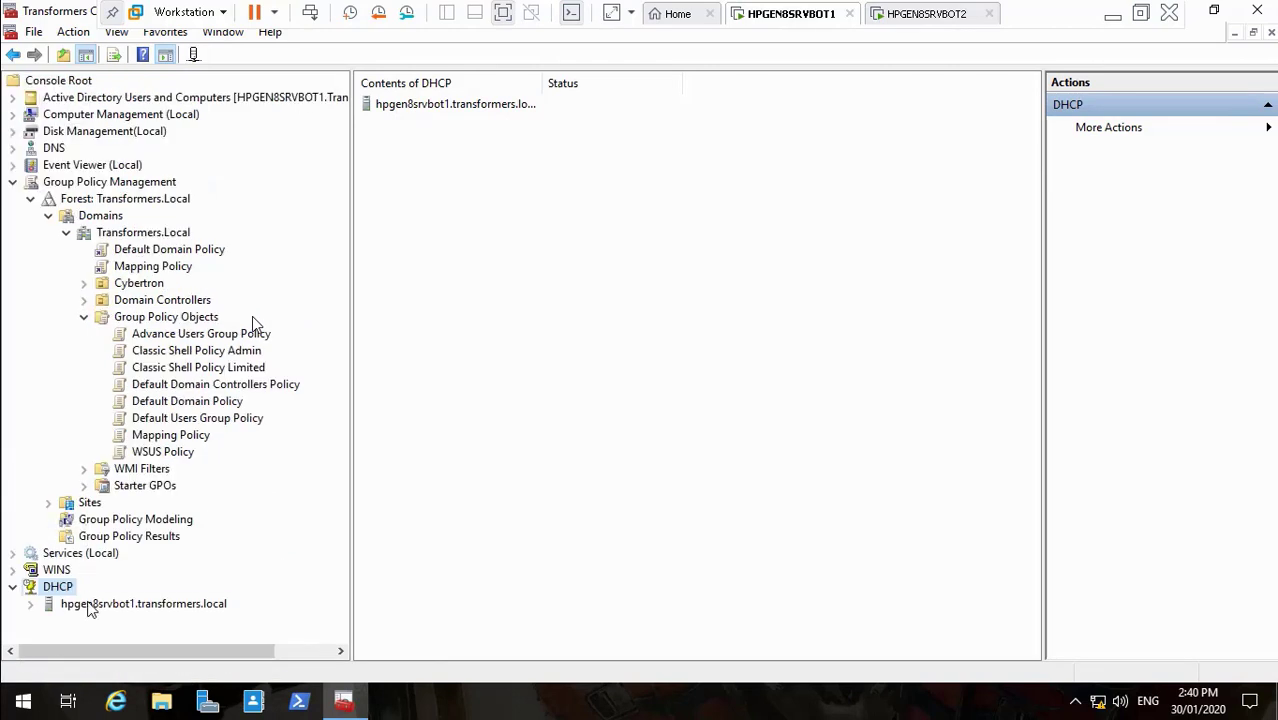
Expand the DHCP server and browse its and IPv4's context menus, dismissing each
{"action": "right_click", "coordinate": [88, 606]}
{"action": "mouse_move", "coordinate": [209, 461]}
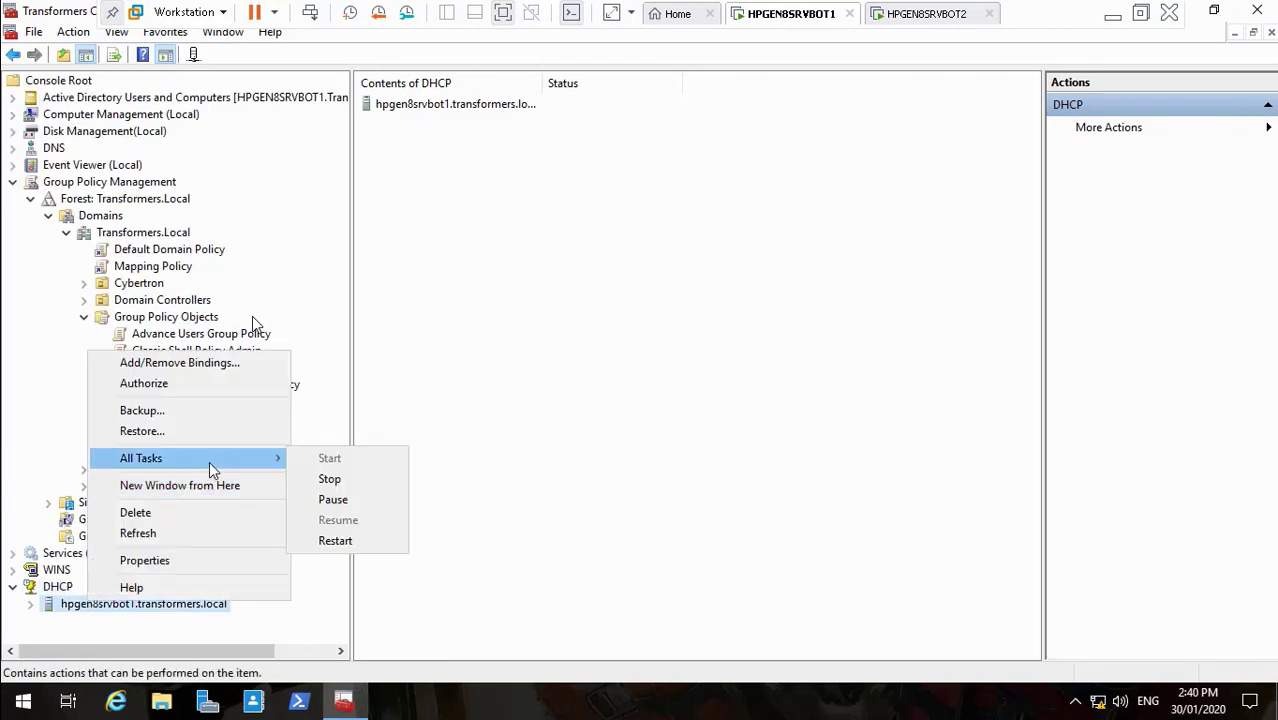
{"action": "left_click", "coordinate": [33, 606]}
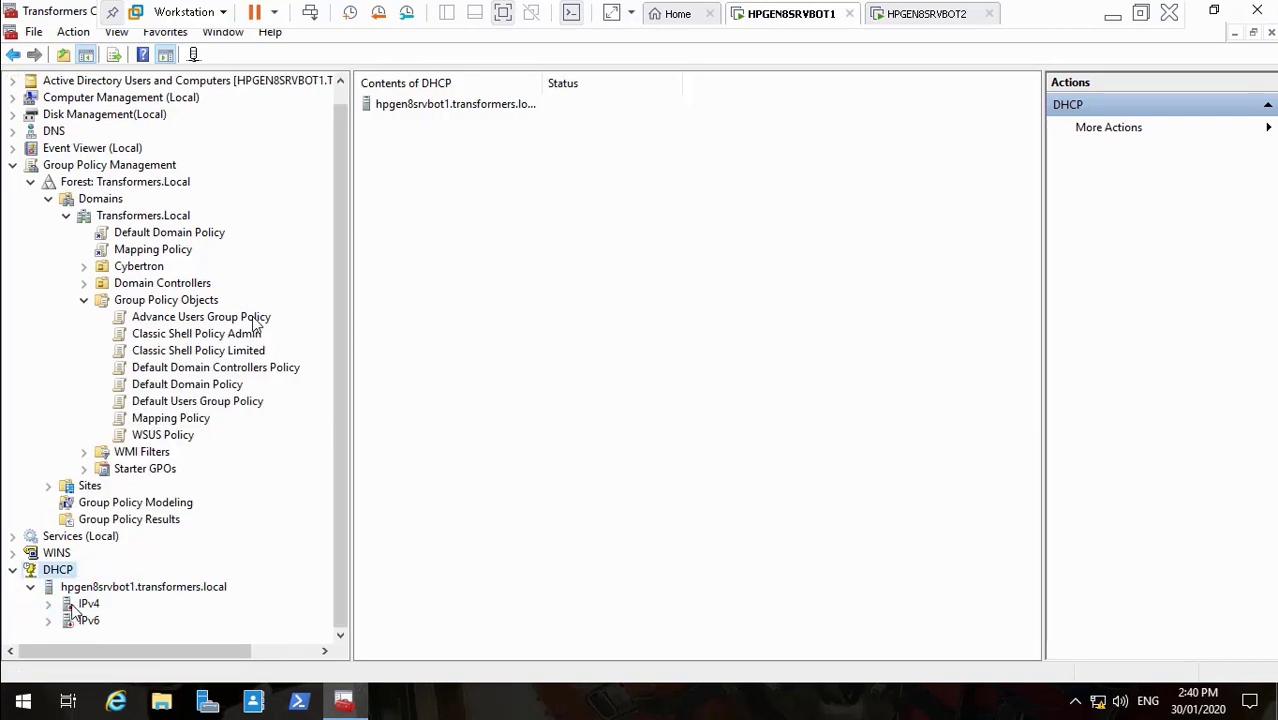
{"action": "right_click", "coordinate": [70, 605]}
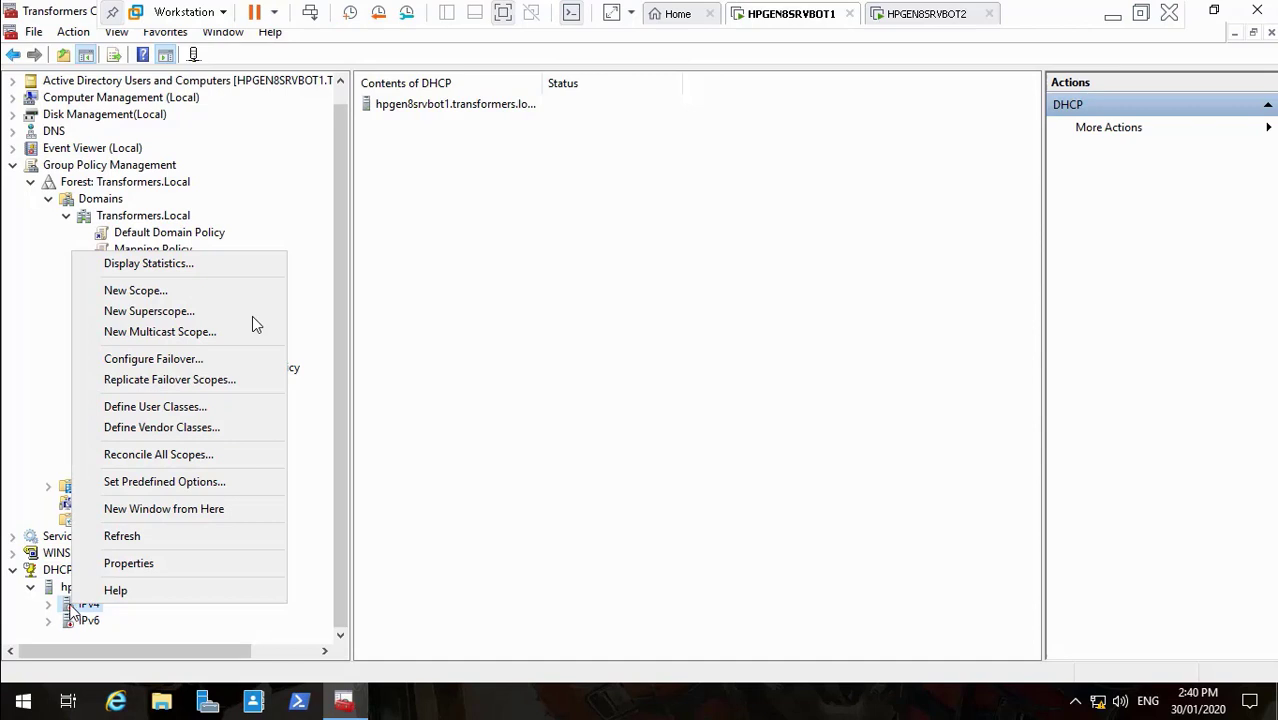
{"action": "left_click", "coordinate": [31, 588]}
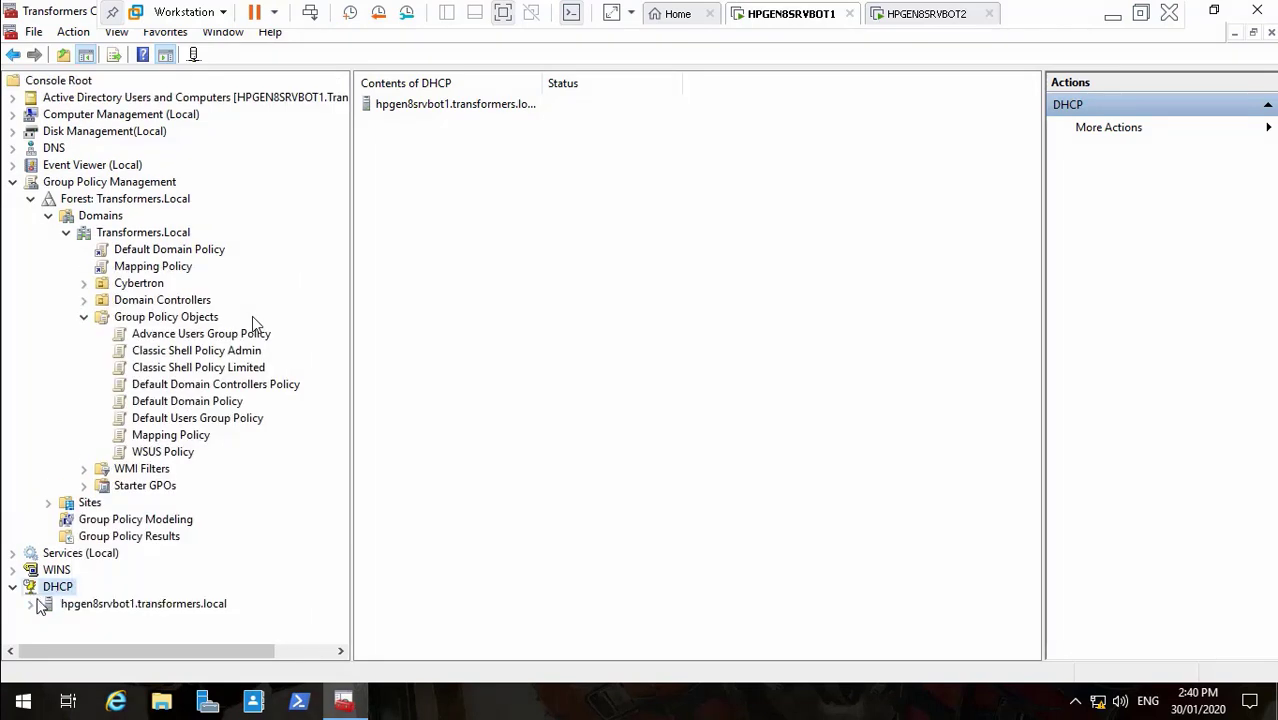
{"action": "left_click", "coordinate": [31, 604]}
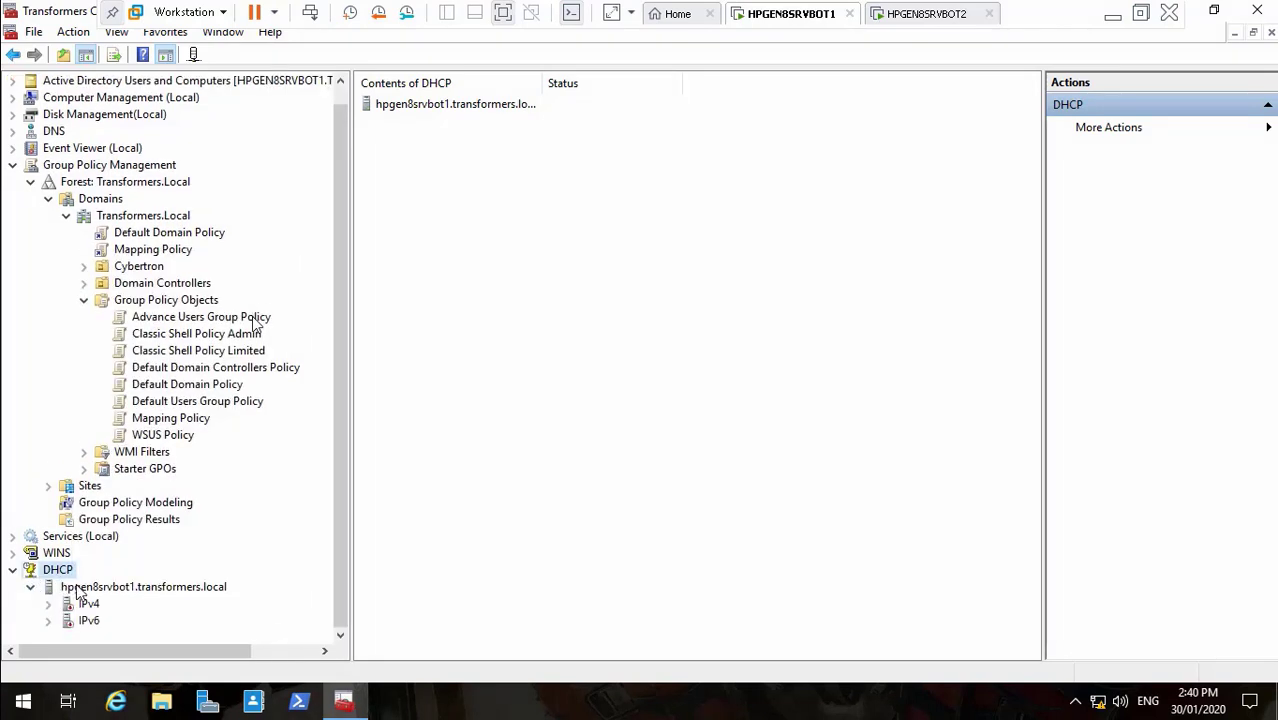
{"action": "right_click", "coordinate": [72, 590]}
{"action": "mouse_move", "coordinate": [221, 440]}
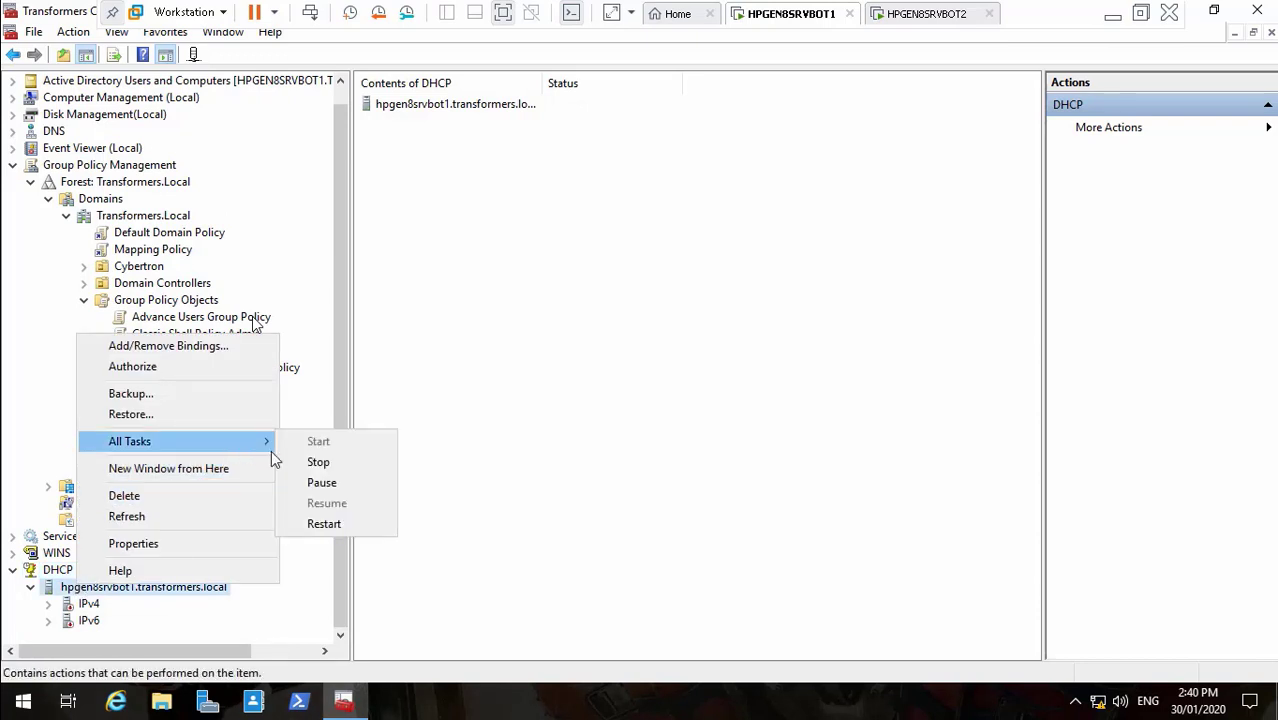
{"action": "left_click", "coordinate": [333, 520]}
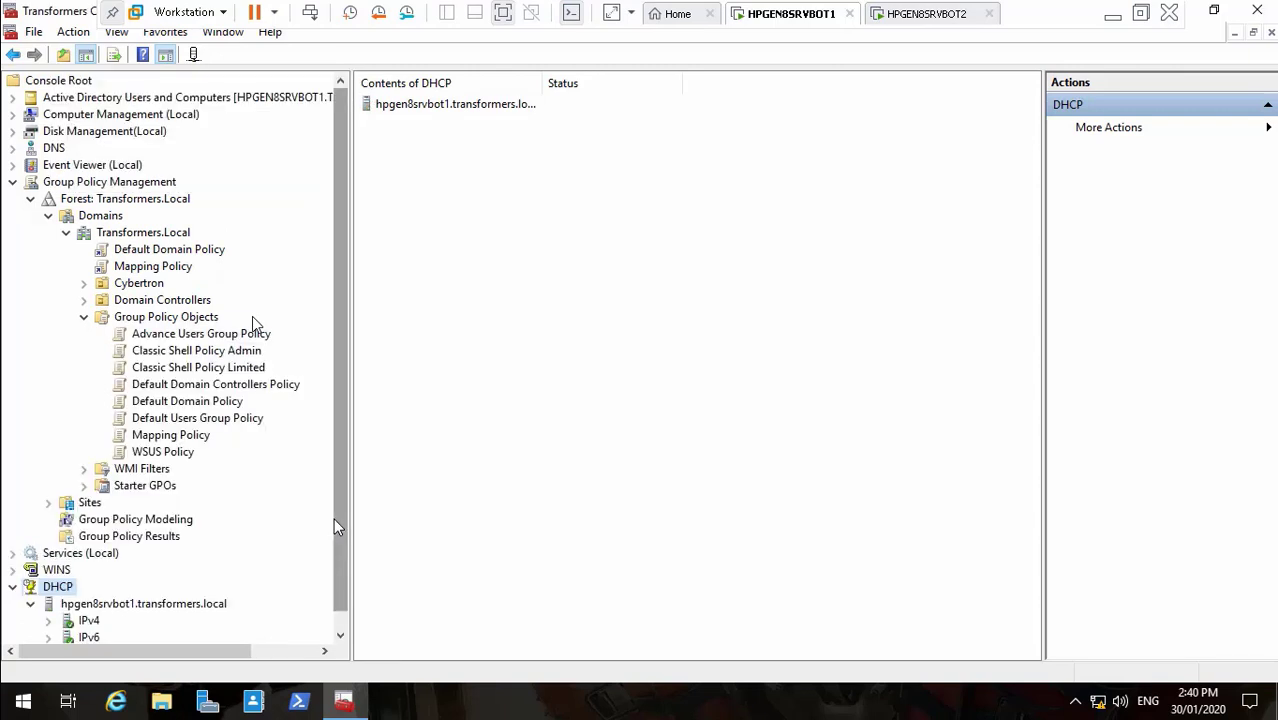
Open Scope [192.168.2.0] and list its Scope Options, selecting 006 DNS Servers
{"action": "left_click", "coordinate": [342, 632]}
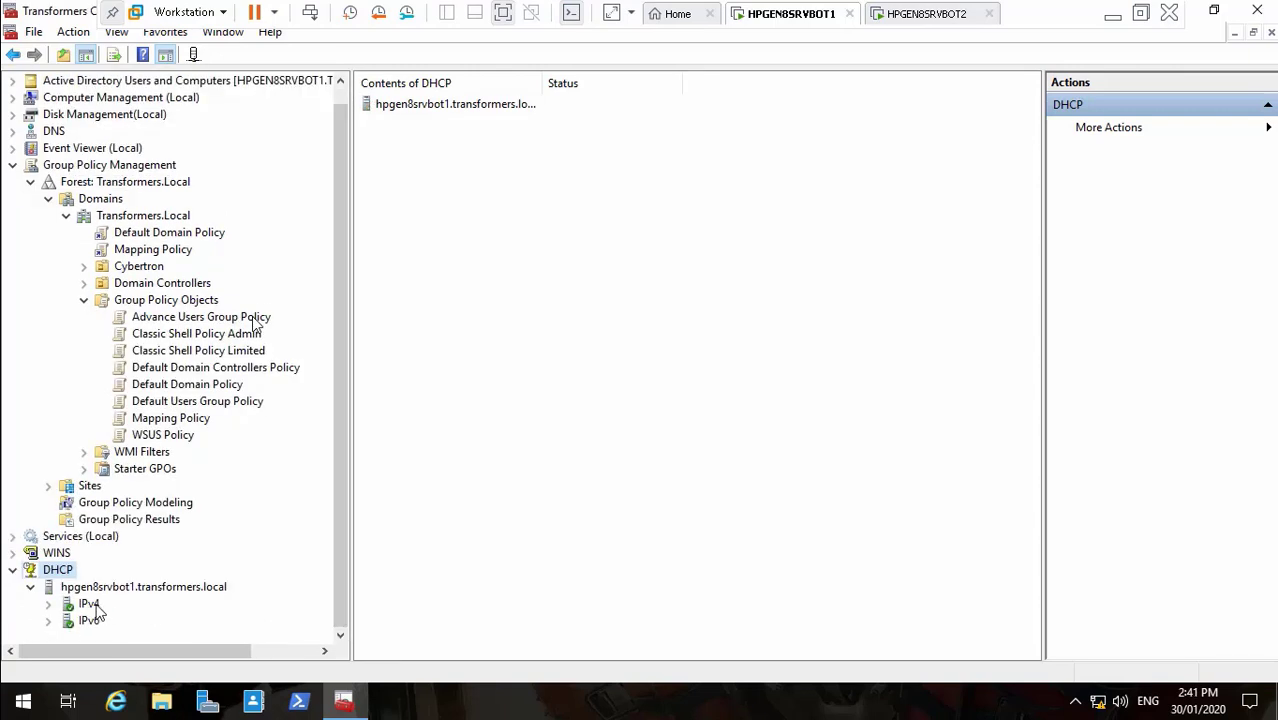
{"action": "left_click", "coordinate": [49, 604]}
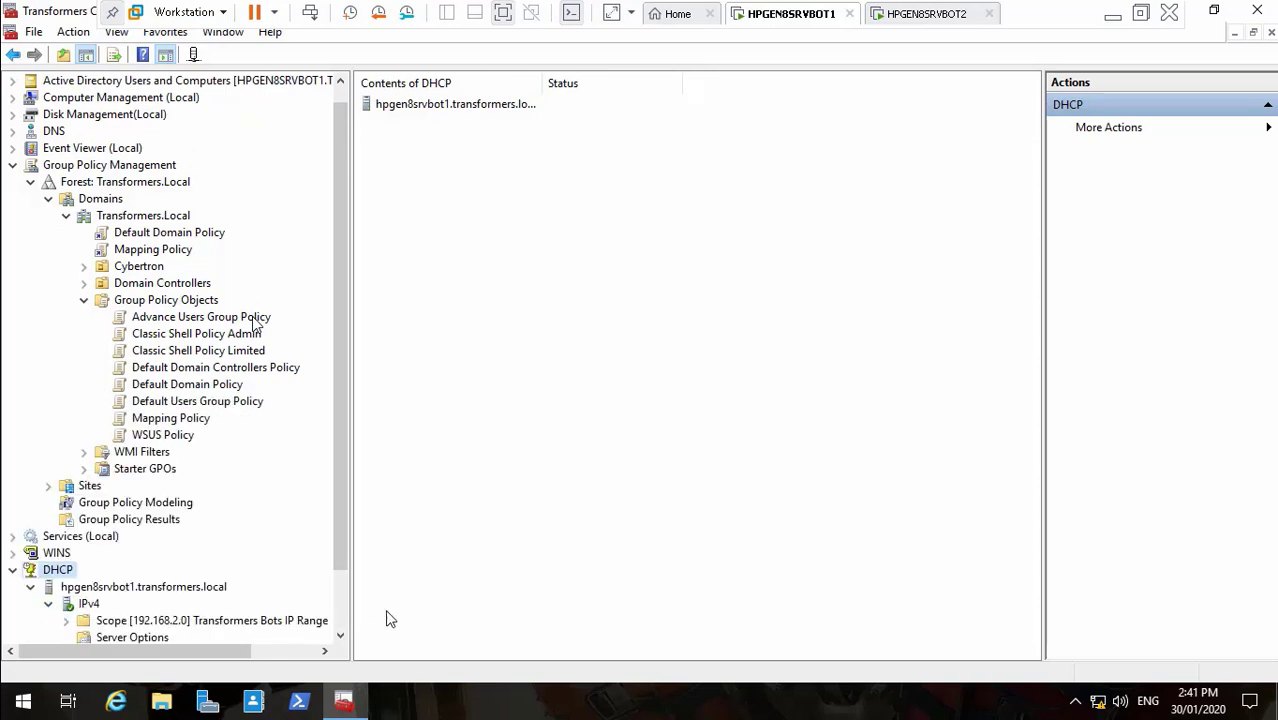
{"action": "left_click", "coordinate": [340, 625]}
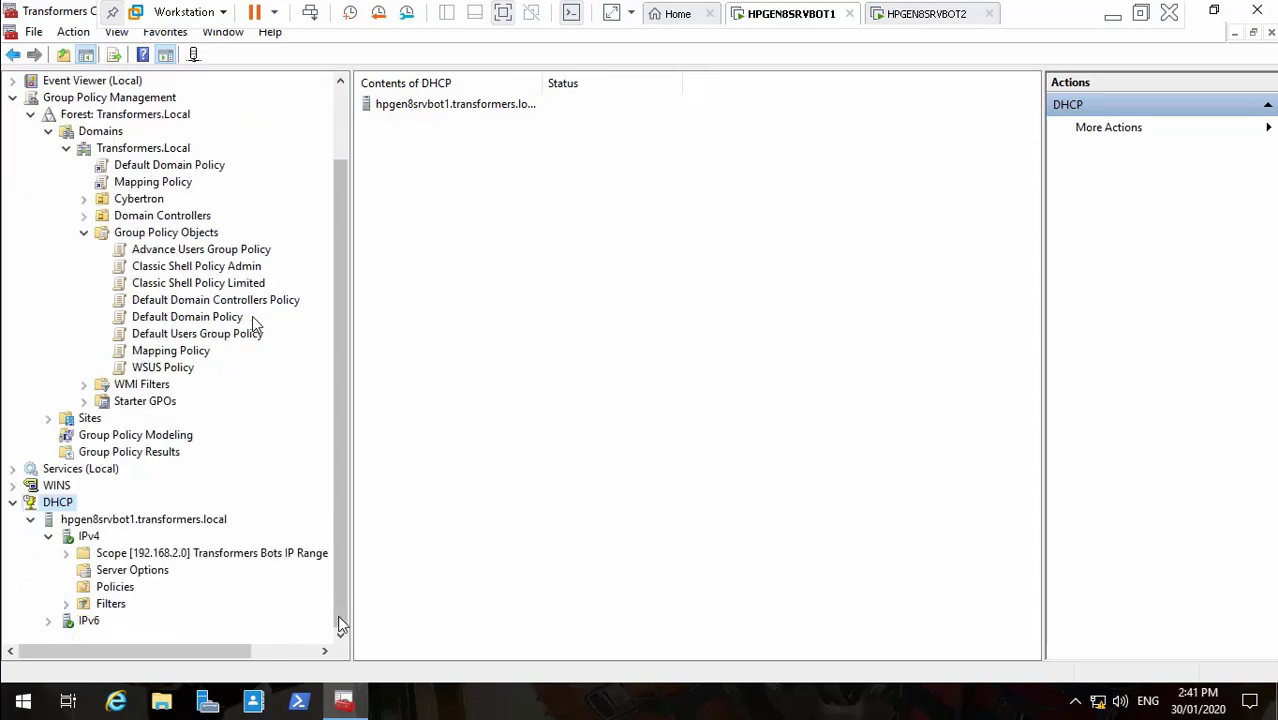
{"action": "left_click", "coordinate": [48, 621]}
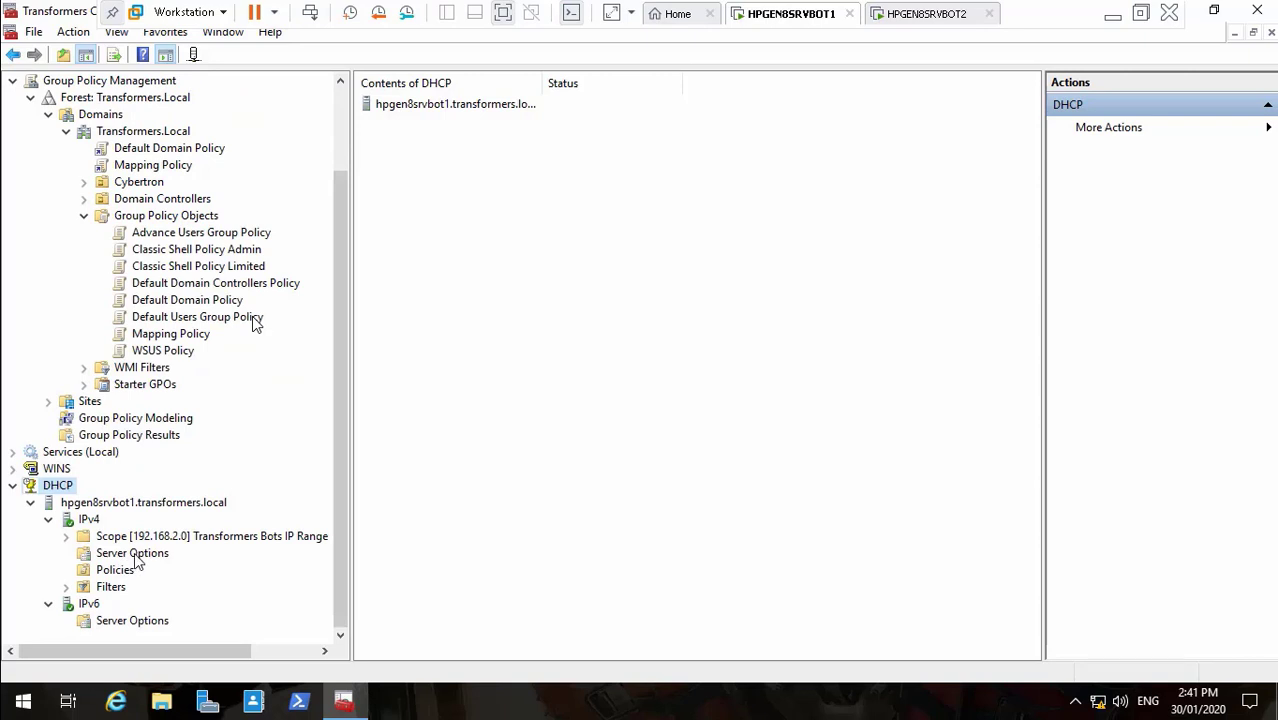
{"action": "left_click", "coordinate": [134, 554]}
{"action": "double_click", "coordinate": [132, 537]}
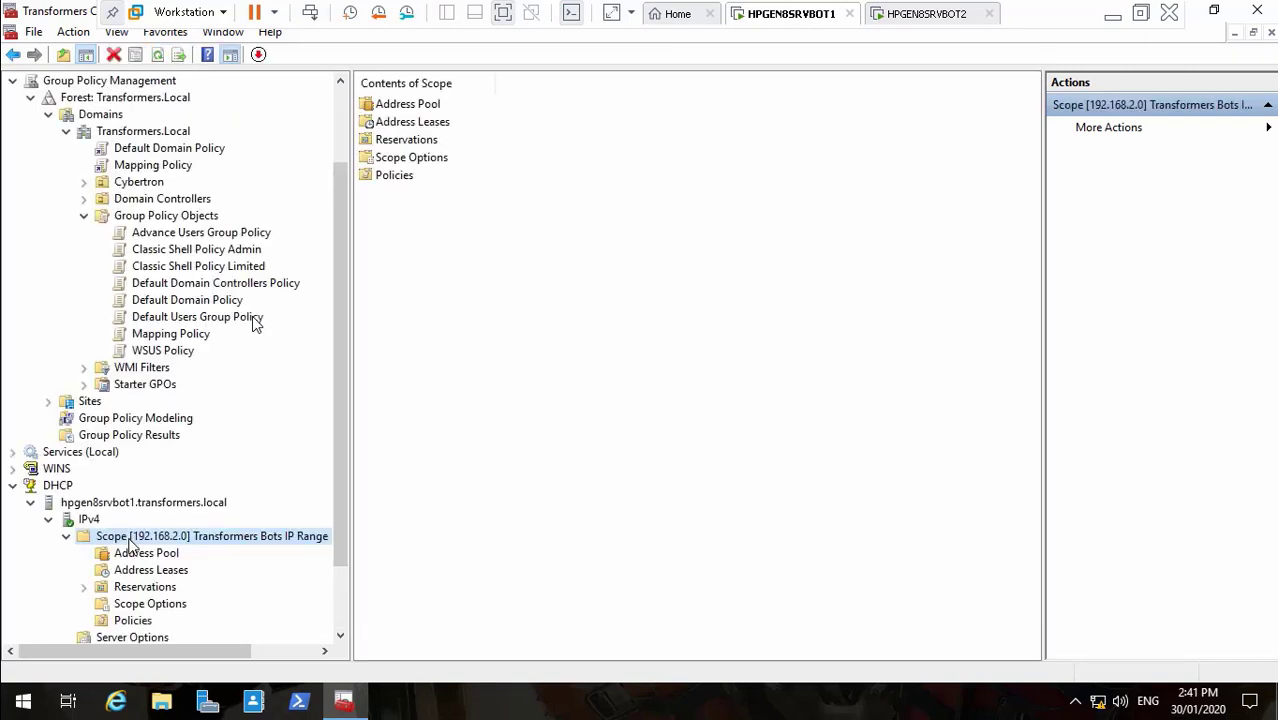
{"action": "double_click", "coordinate": [430, 160]}
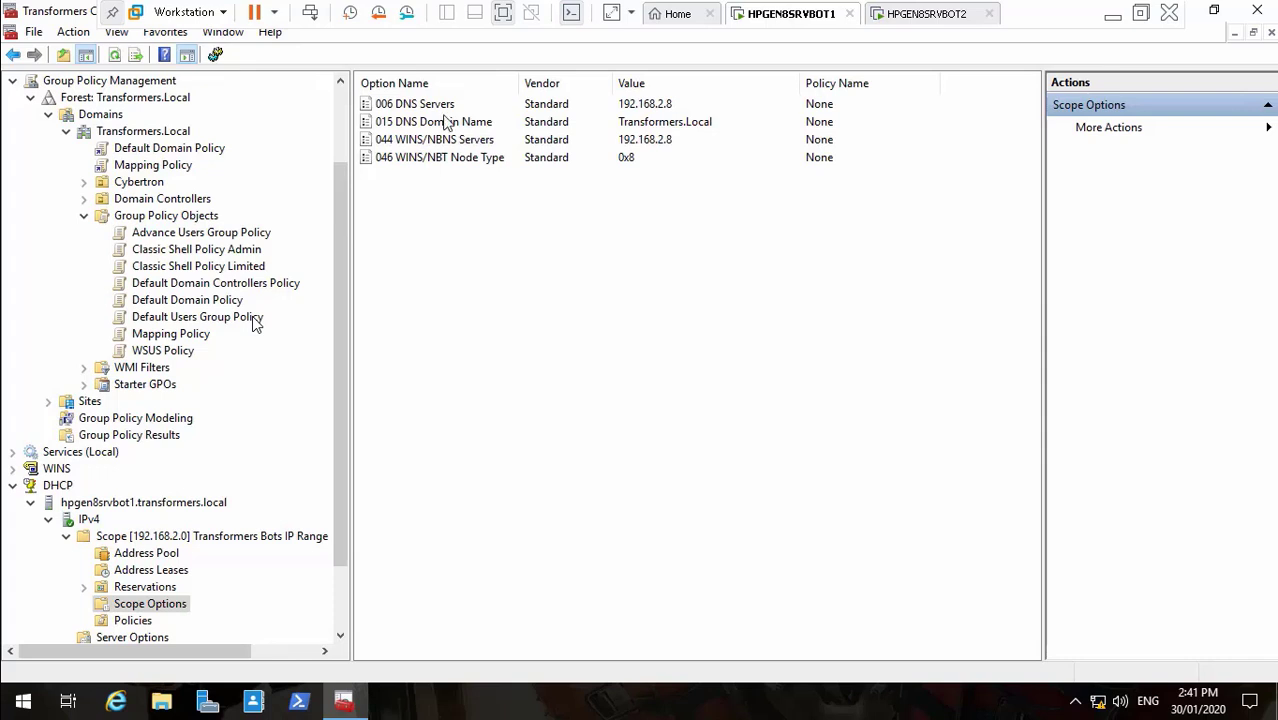
{"action": "left_click", "coordinate": [434, 106]}
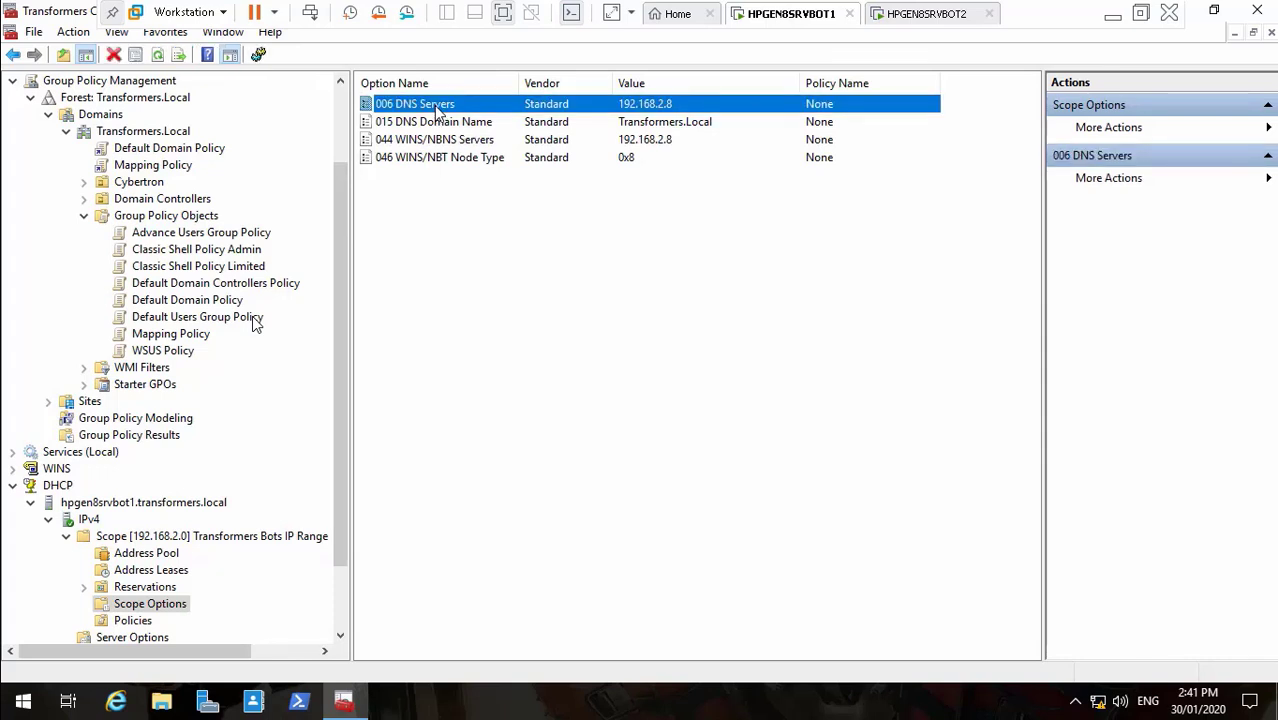
Add 192.168.2.9 to the 006 DNS Servers option next to 192.168.2.8 and apply
{"action": "double_click", "coordinate": [434, 106]}
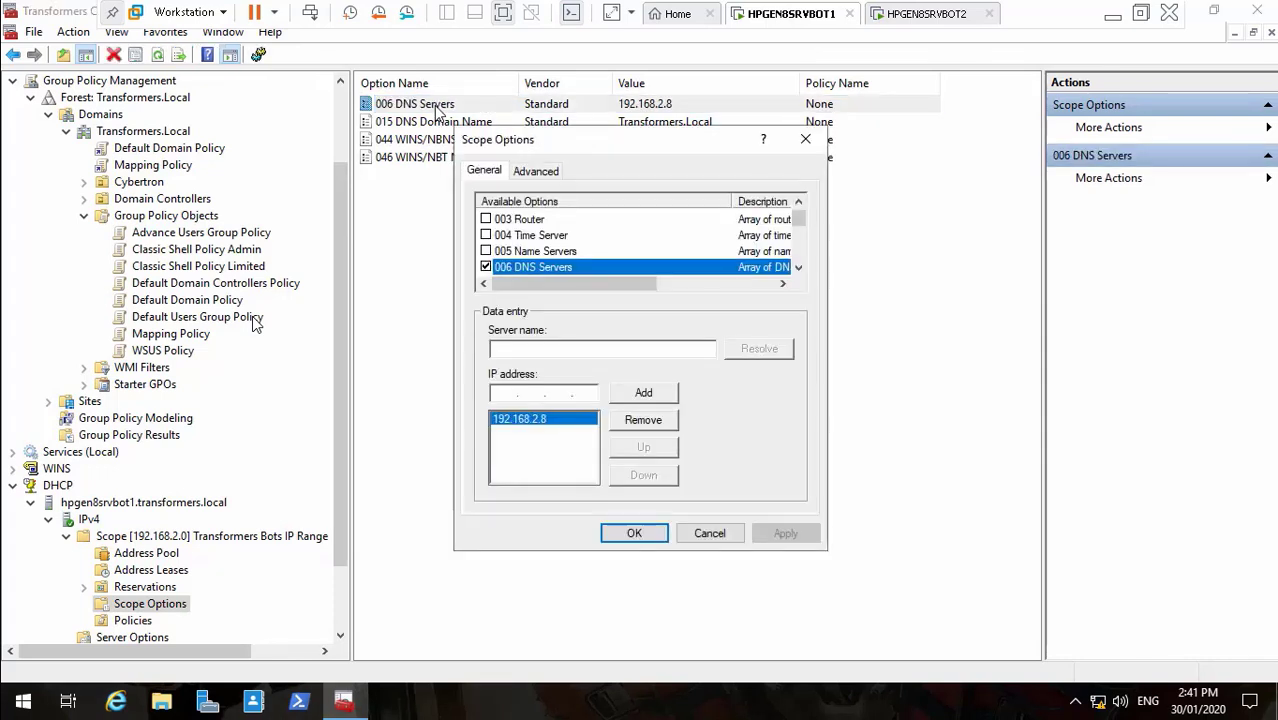
{"action": "left_click", "coordinate": [498, 393]}
{"action": "type", "text": "192..."}
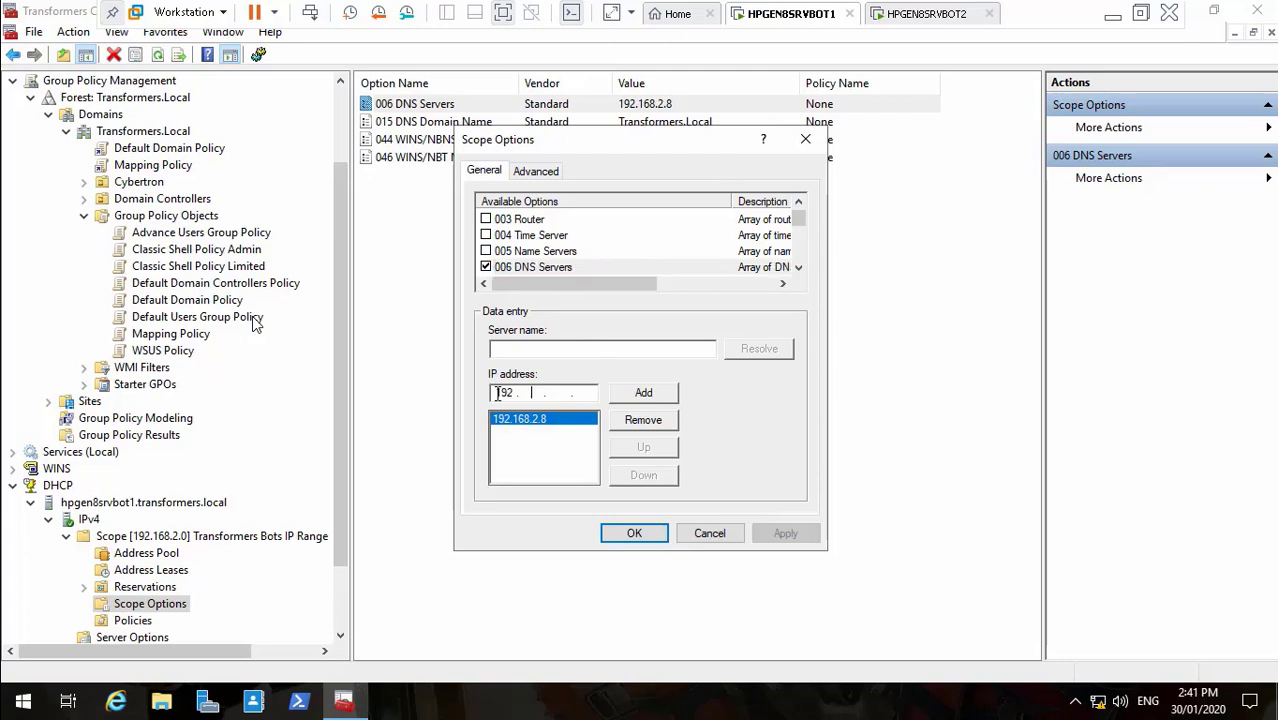
{"action": "type", "text": "168"}
{"action": "type", "text": "2"}
{"action": "type", "text": "9"}
{"action": "left_click", "coordinate": [644, 393]}
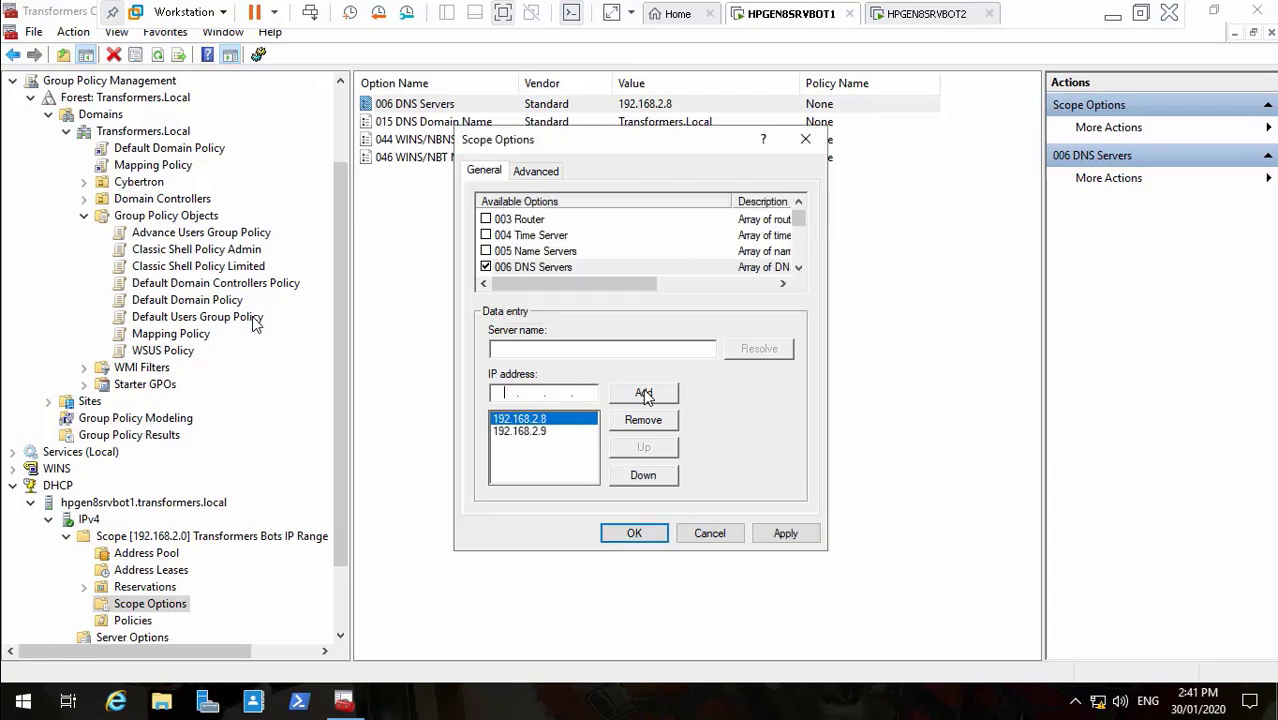
{"action": "left_click", "coordinate": [786, 534]}
{"action": "left_click", "coordinate": [641, 533]}
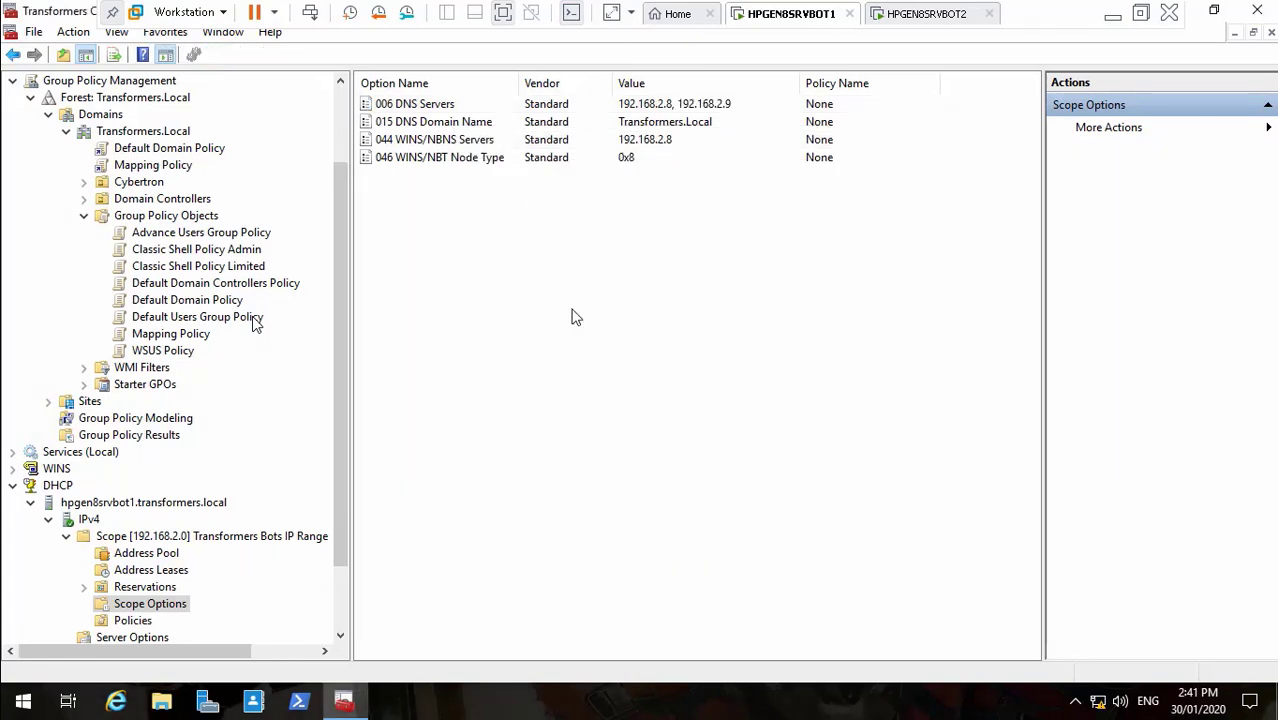
{"action": "left_click", "coordinate": [484, 147]}
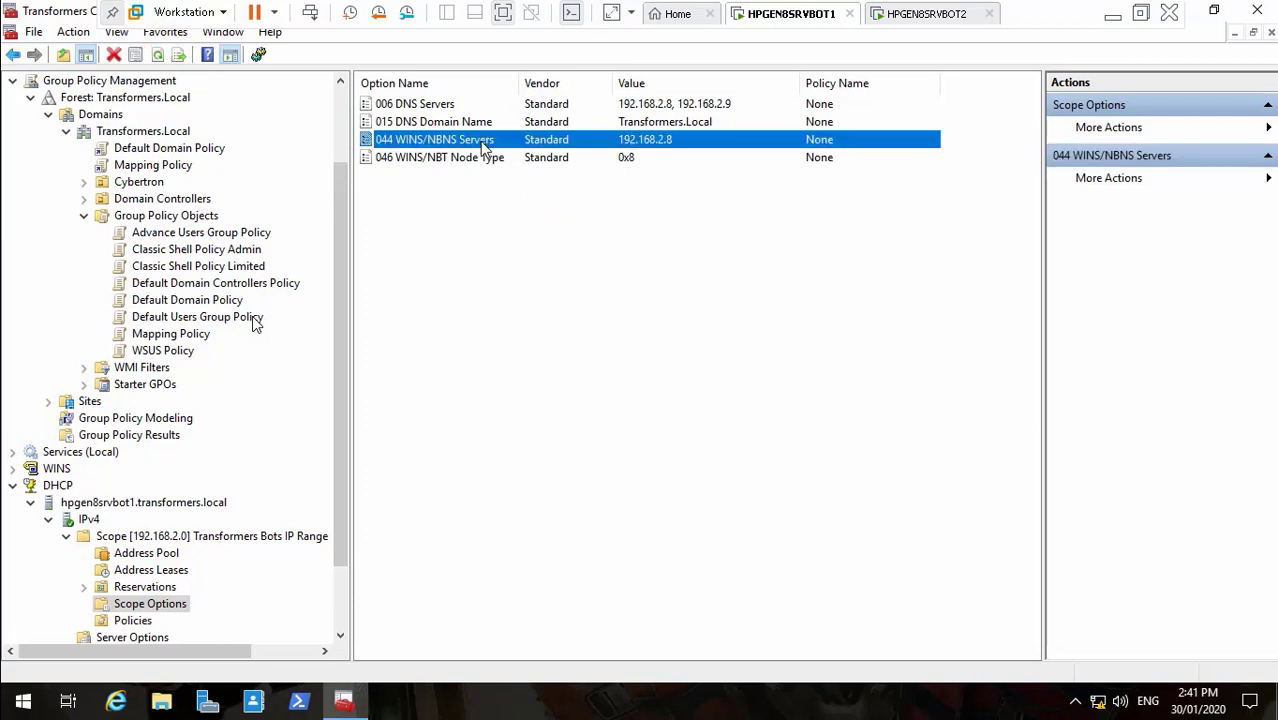
Add 192.168.2.9 to the 044 WINS/NBNS Servers option and apply
{"action": "double_click", "coordinate": [484, 147]}
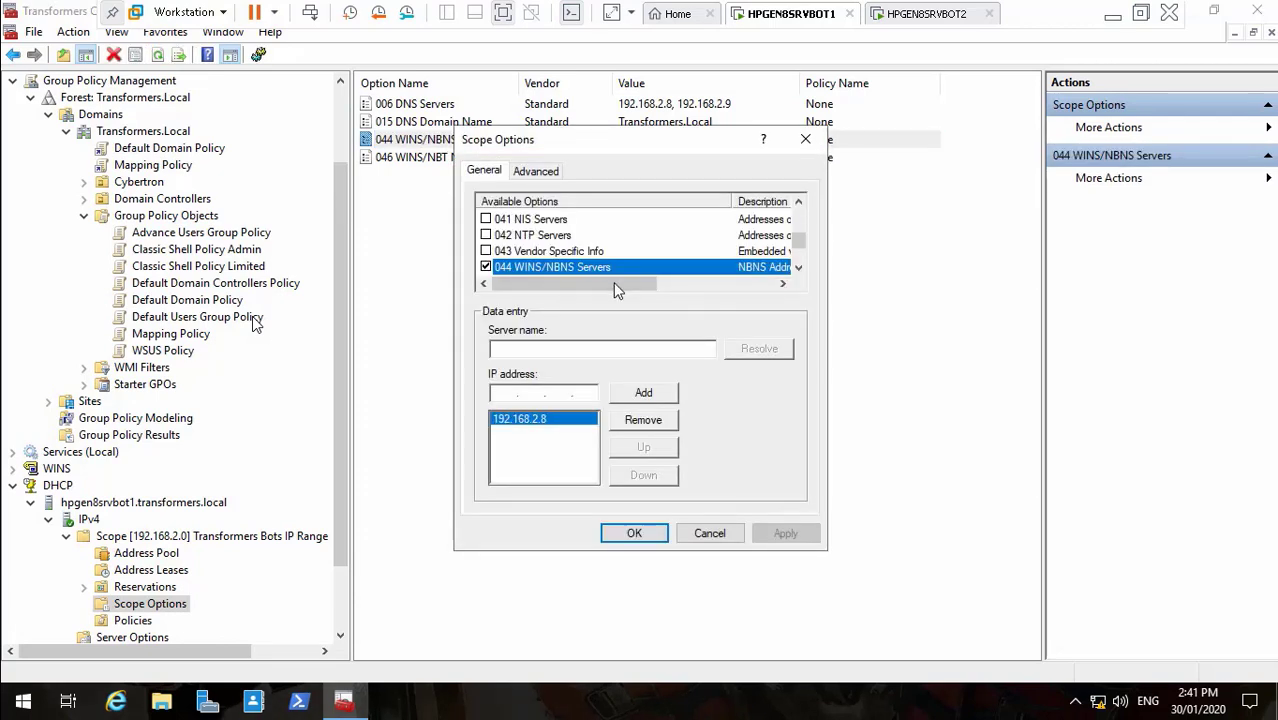
{"action": "left_click", "coordinate": [506, 393]}
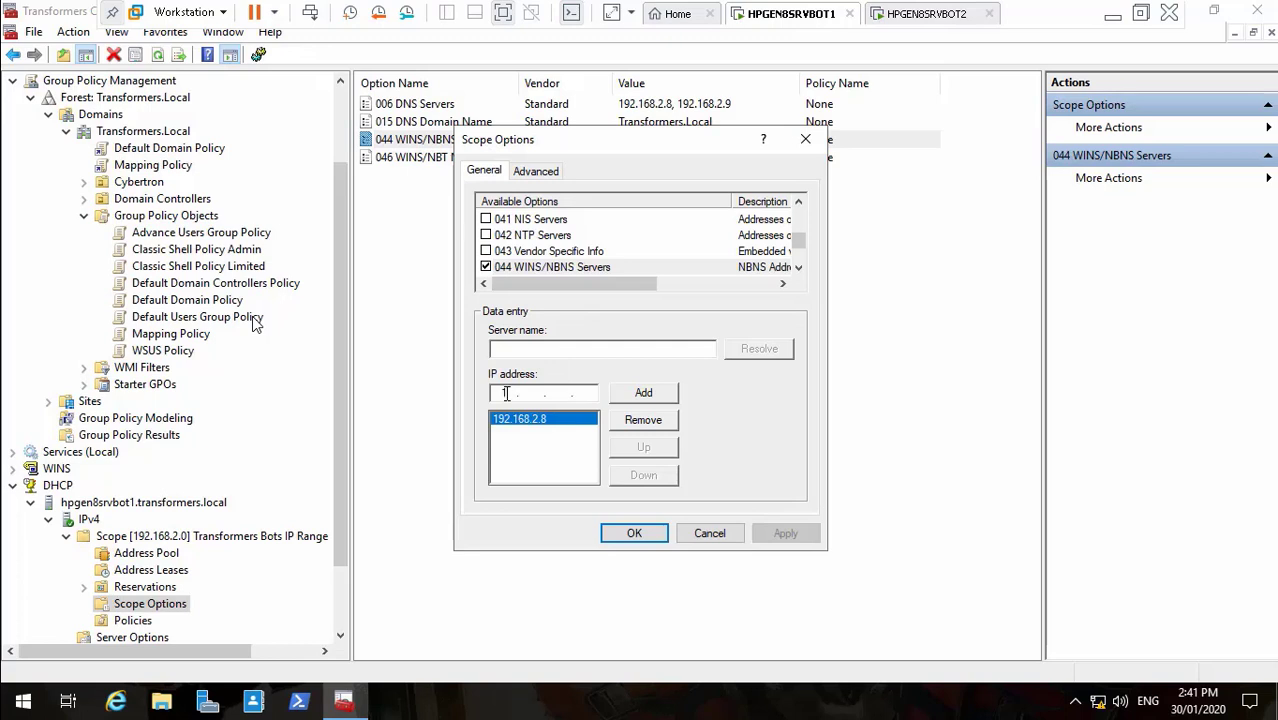
{"action": "type", "text": "192168"}
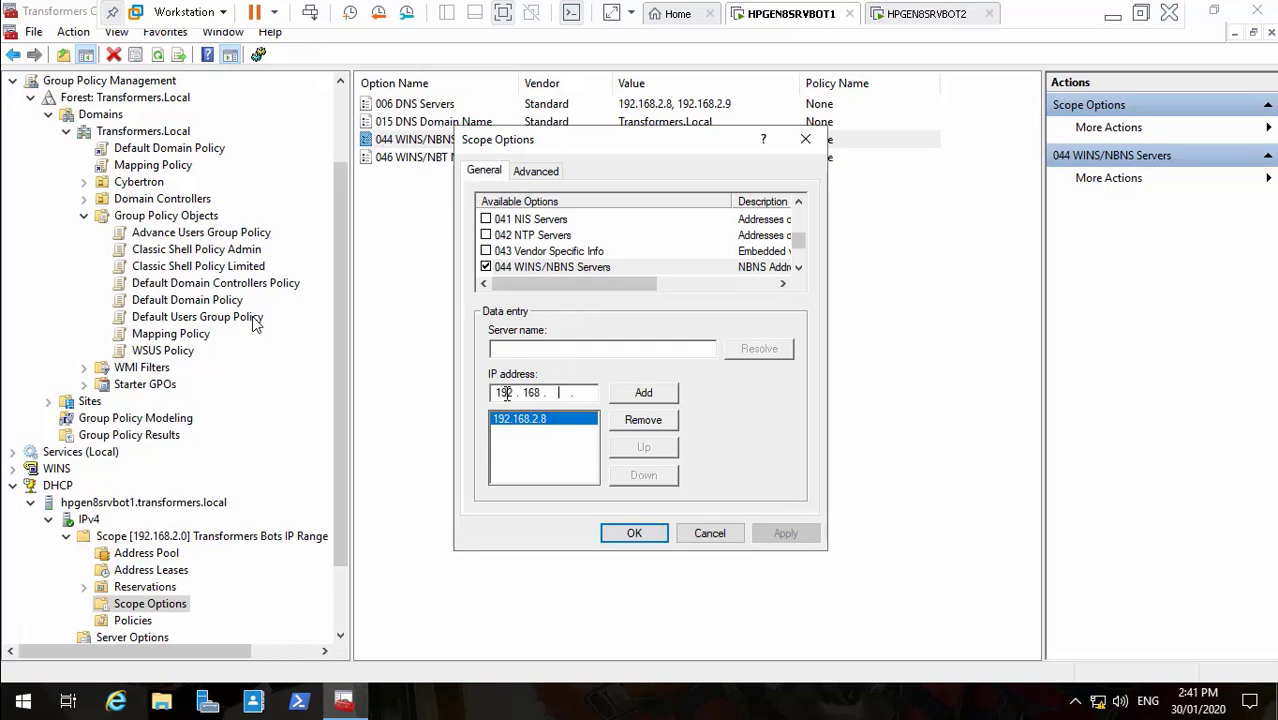
{"action": "type", "text": "2"}
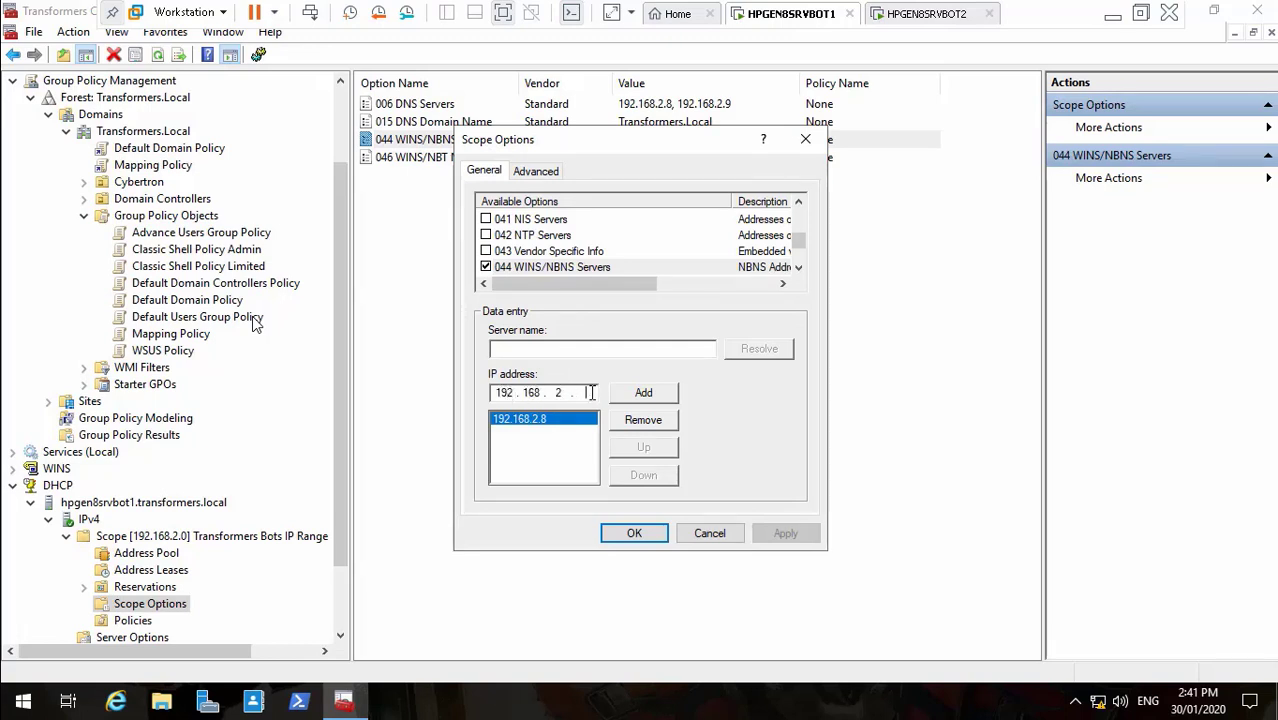
{"action": "type", "text": "9"}
{"action": "left_click", "coordinate": [647, 397]}
{"action": "left_click", "coordinate": [785, 534]}
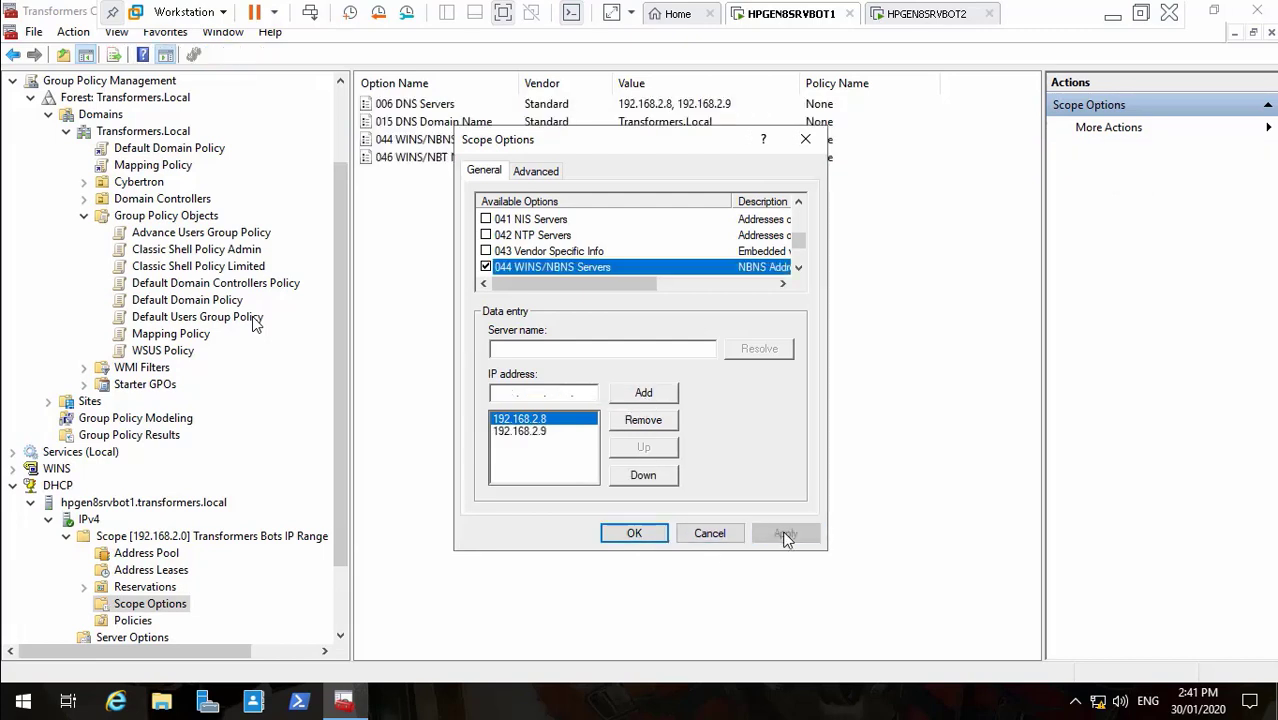
{"action": "left_click", "coordinate": [633, 534]}
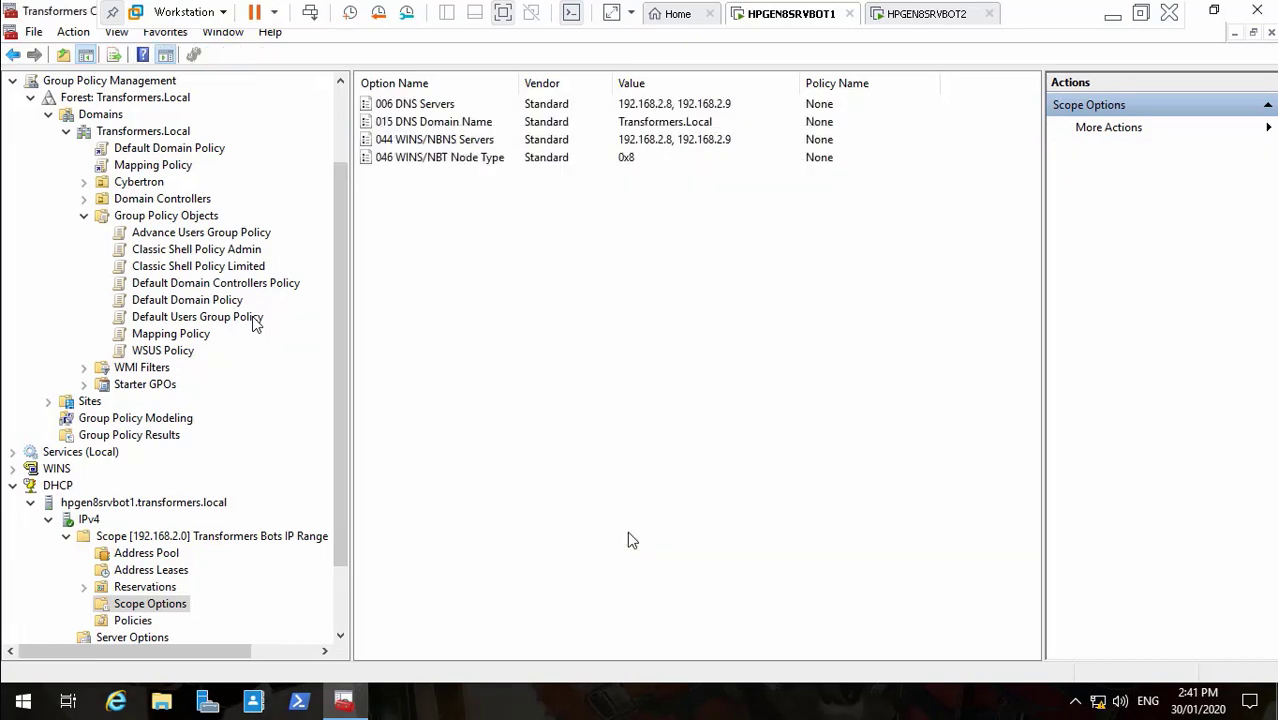
Review the updated 006 DNS and 044 WINS values, then go to the Home tab
{"action": "left_click", "coordinate": [477, 145]}
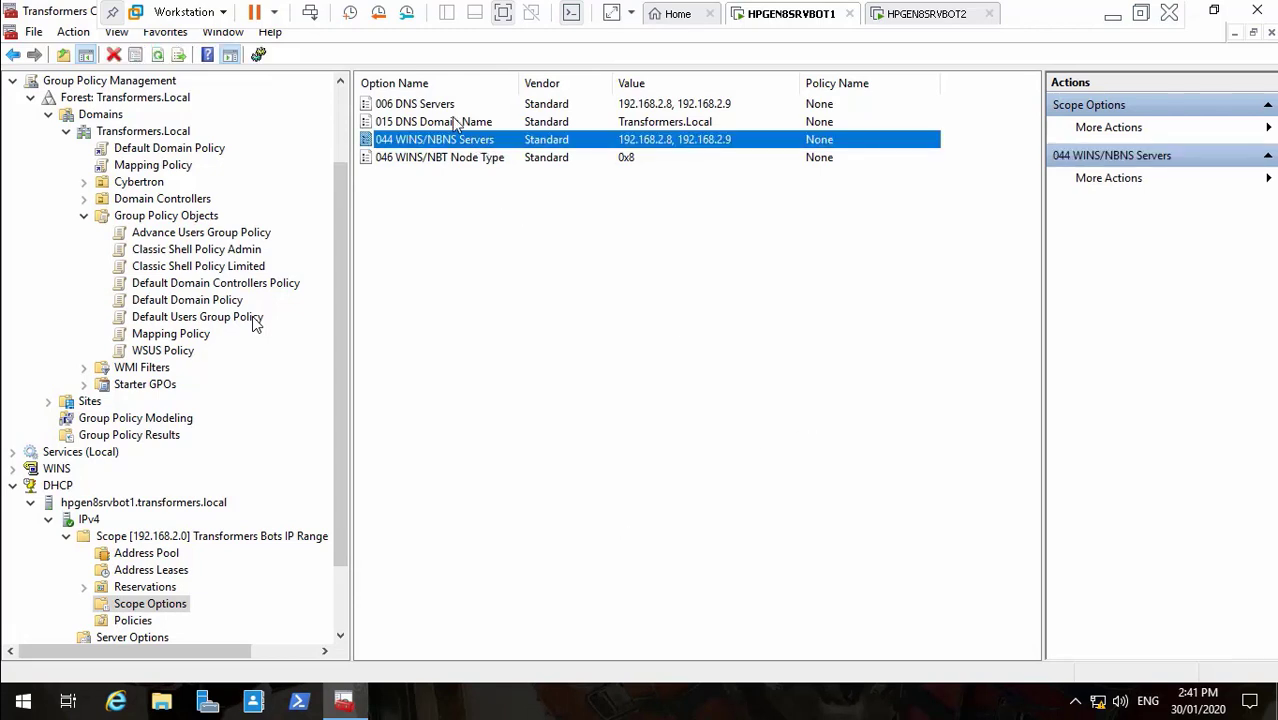
{"action": "left_click", "coordinate": [444, 106]}
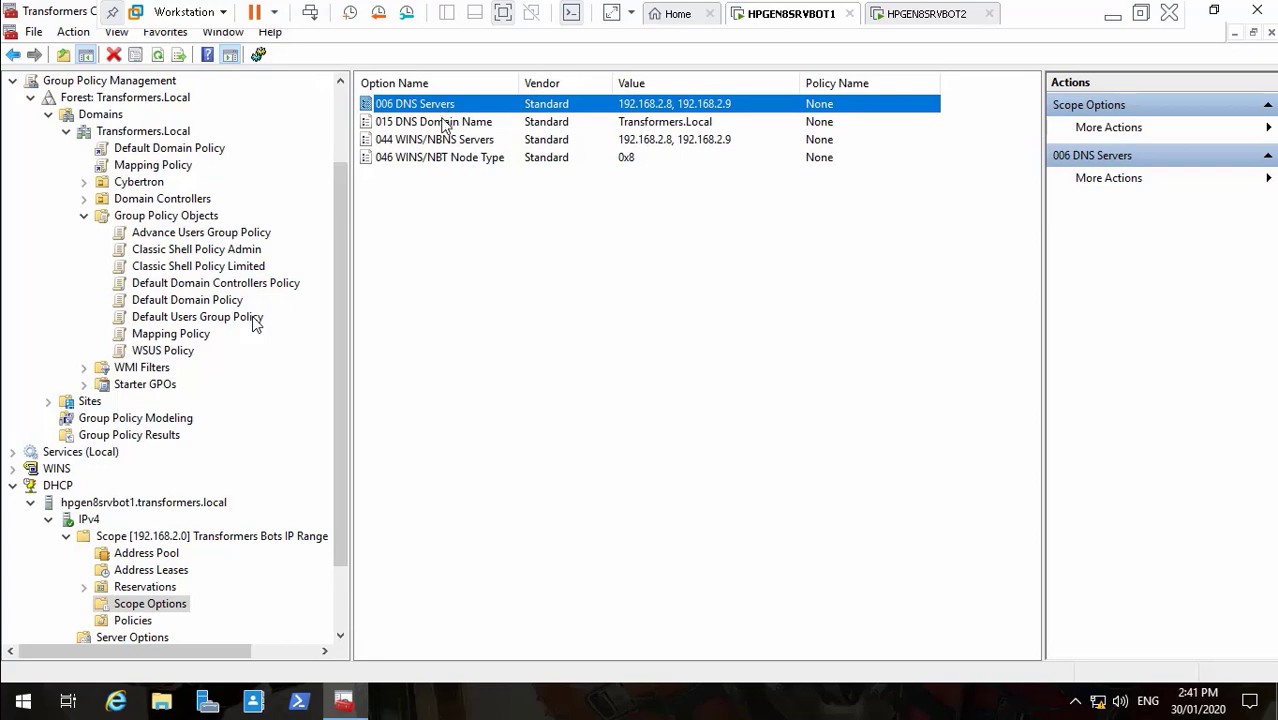
{"action": "left_click", "coordinate": [444, 143]}
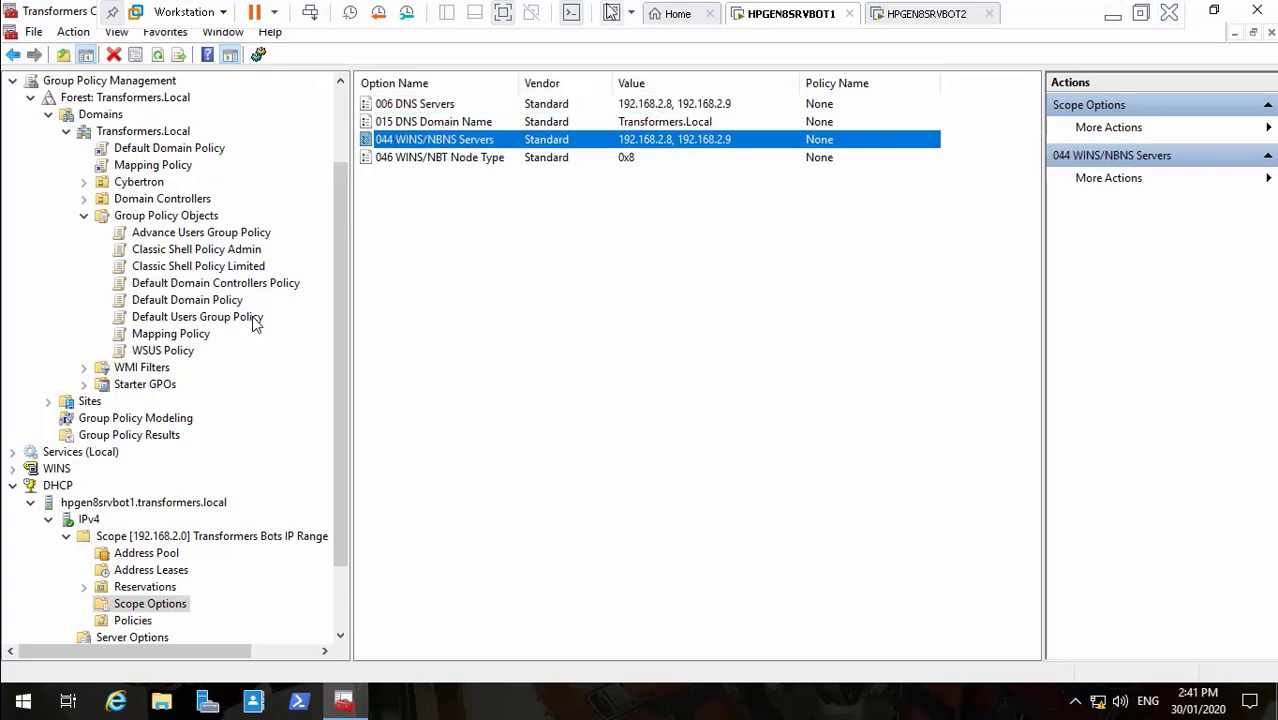
{"action": "left_click", "coordinate": [675, 14]}
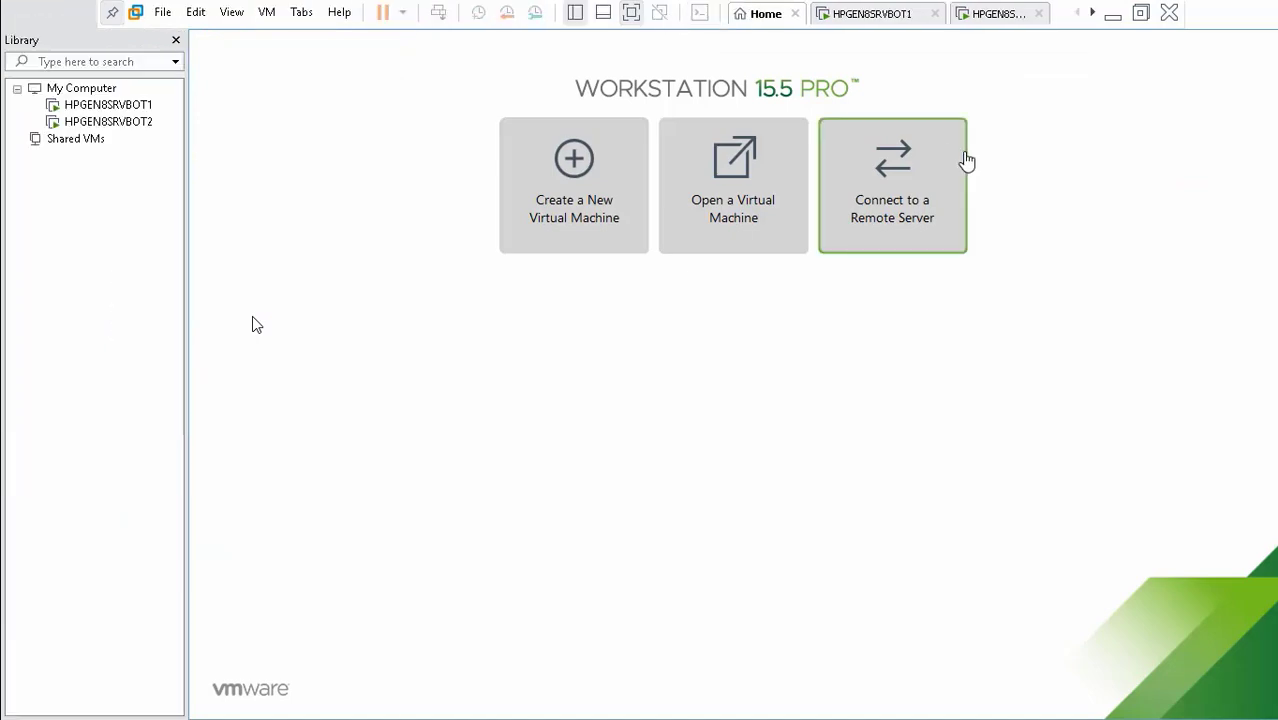
Minimize VMware and open the Data (D:) drive in a maximised This PC window
{"action": "left_click", "coordinate": [1112, 15]}
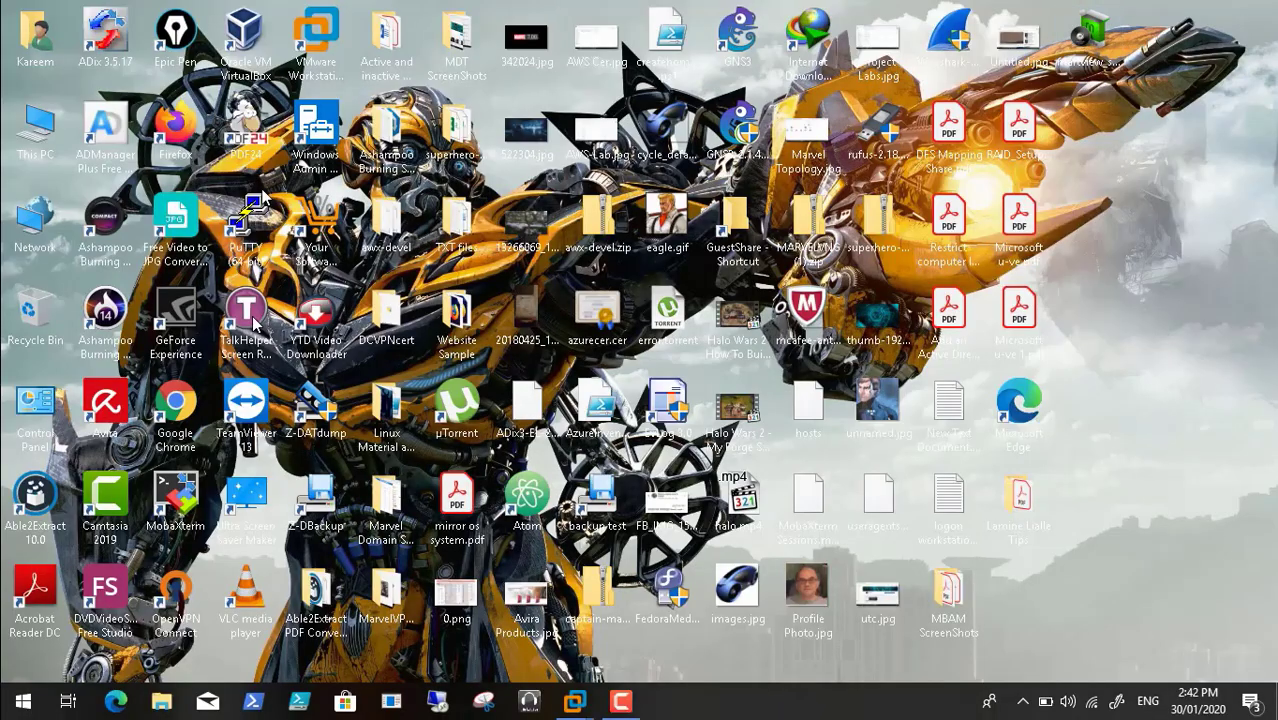
{"action": "double_click", "coordinate": [40, 124]}
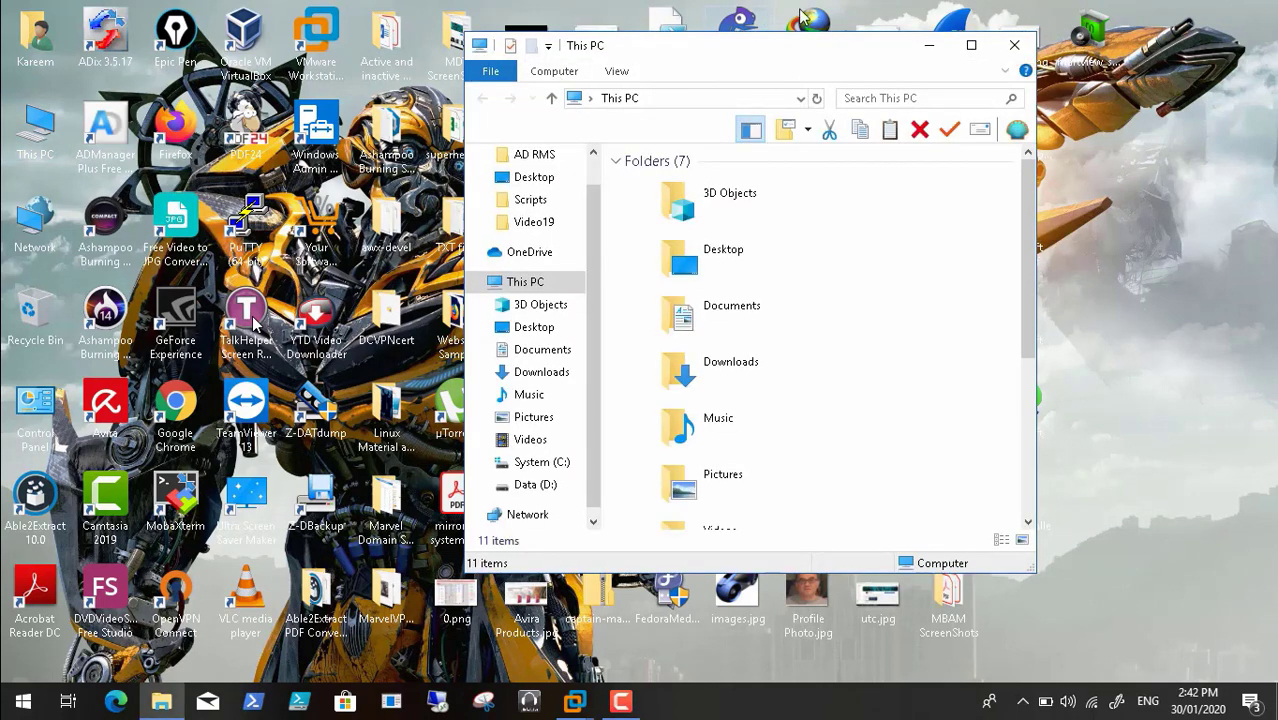
{"action": "left_click", "coordinate": [970, 52]}
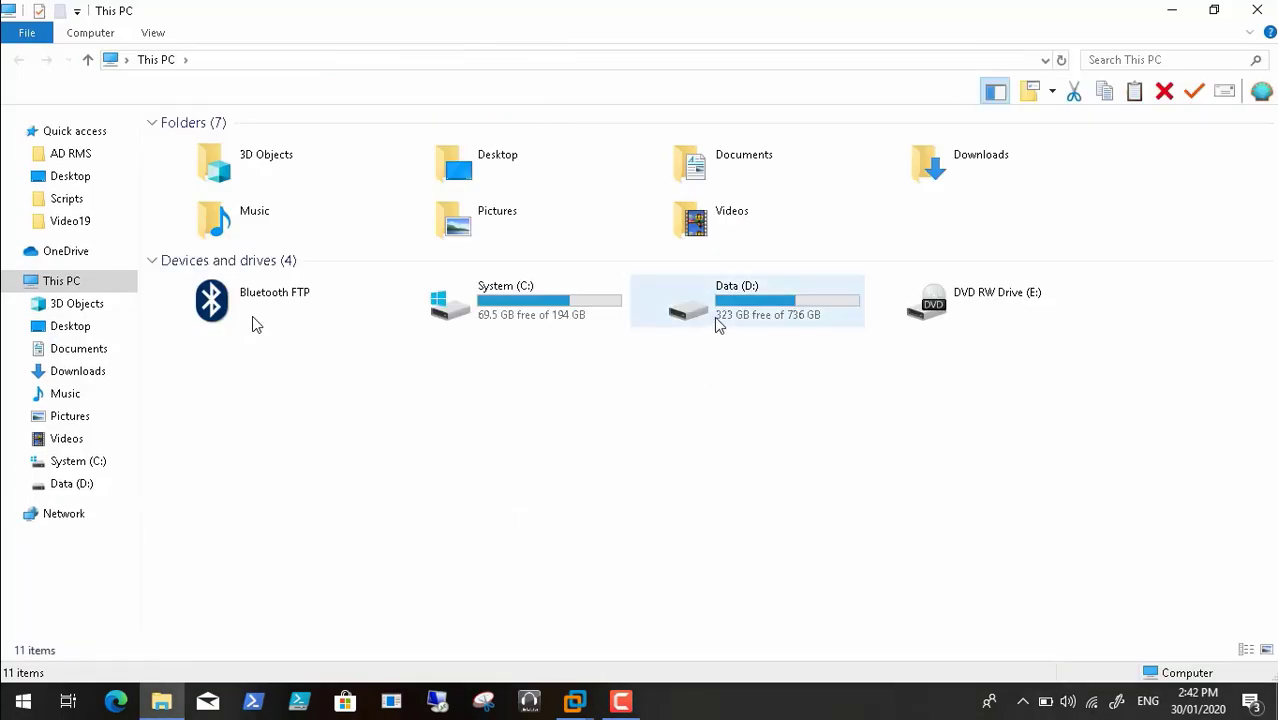
{"action": "left_click", "coordinate": [716, 325]}
{"action": "double_click", "coordinate": [716, 325]}
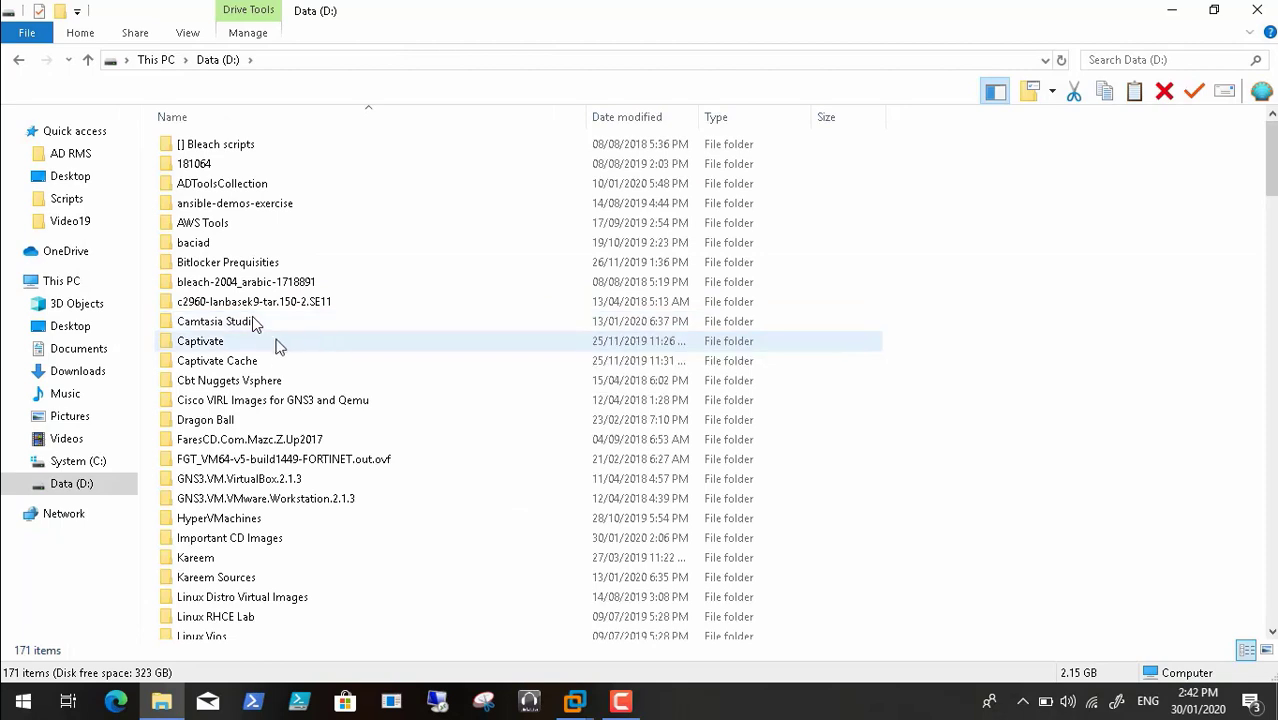
Navigate ADToolsCollection > Transformers > DCDomain > Scripts and select Computers.csv
{"action": "key", "text": "Up"}
{"action": "key", "text": "Up"}
{"action": "key", "text": "Up"}
{"action": "key", "text": "Up"}
{"action": "key", "text": "Up"}
{"action": "key", "text": "Up"}
{"action": "key", "text": "Up"}
{"action": "key", "text": "Return"}
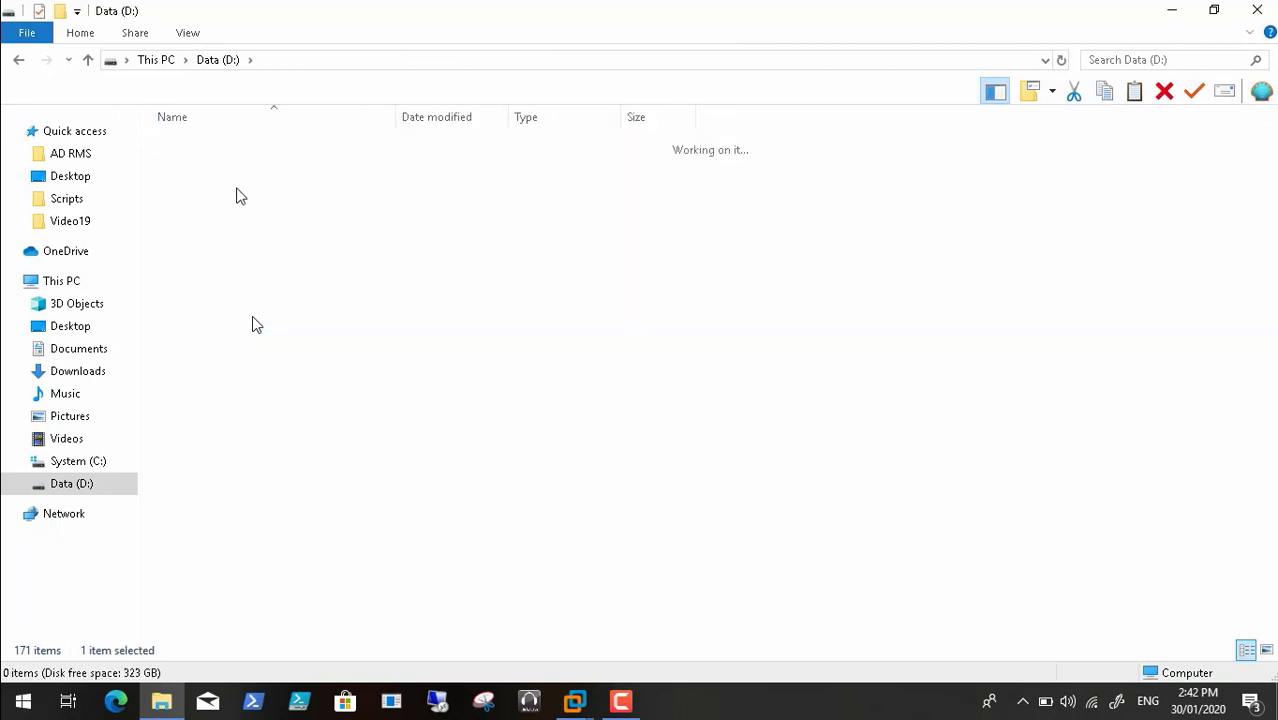
{"action": "double_click", "coordinate": [237, 502]}
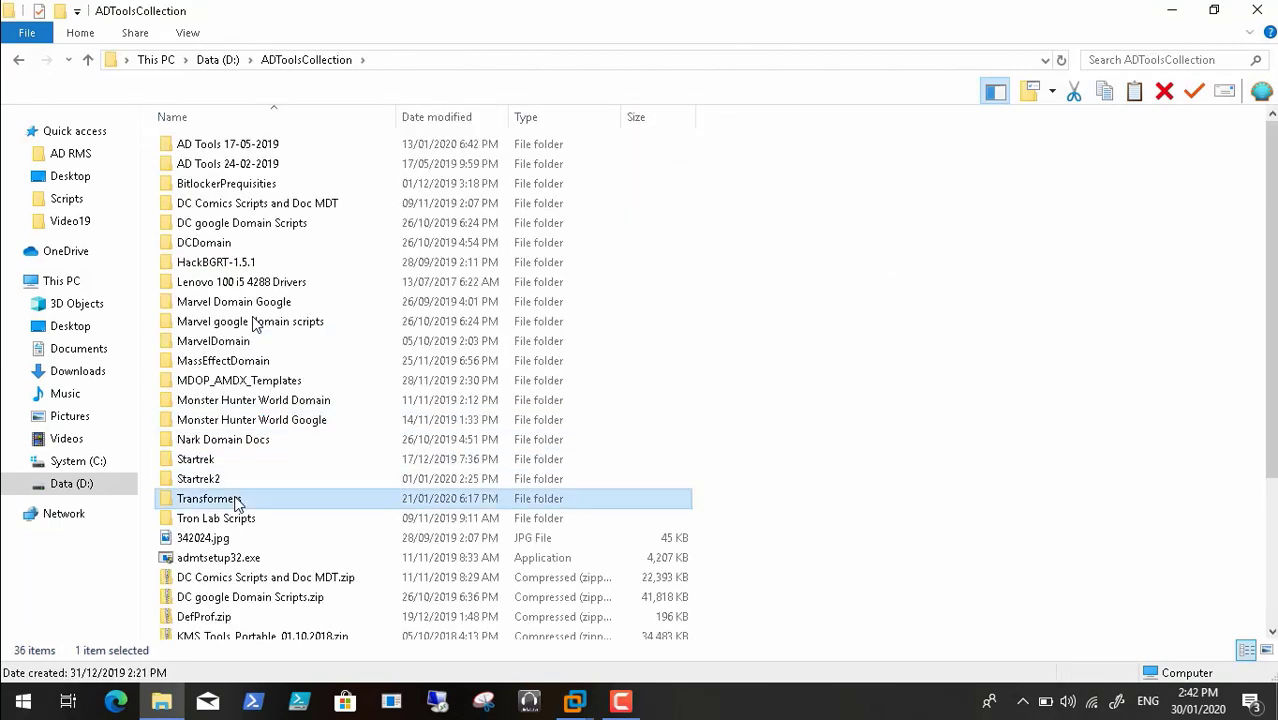
{"action": "double_click", "coordinate": [225, 152]}
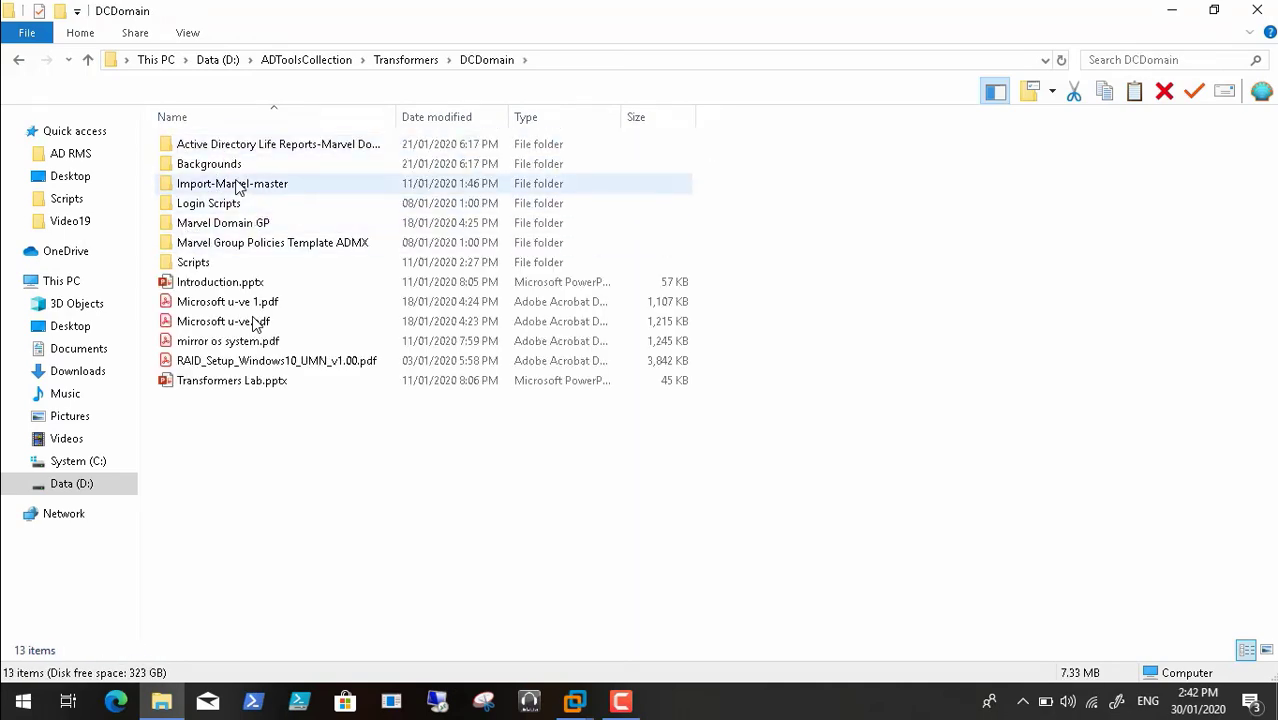
{"action": "double_click", "coordinate": [205, 265]}
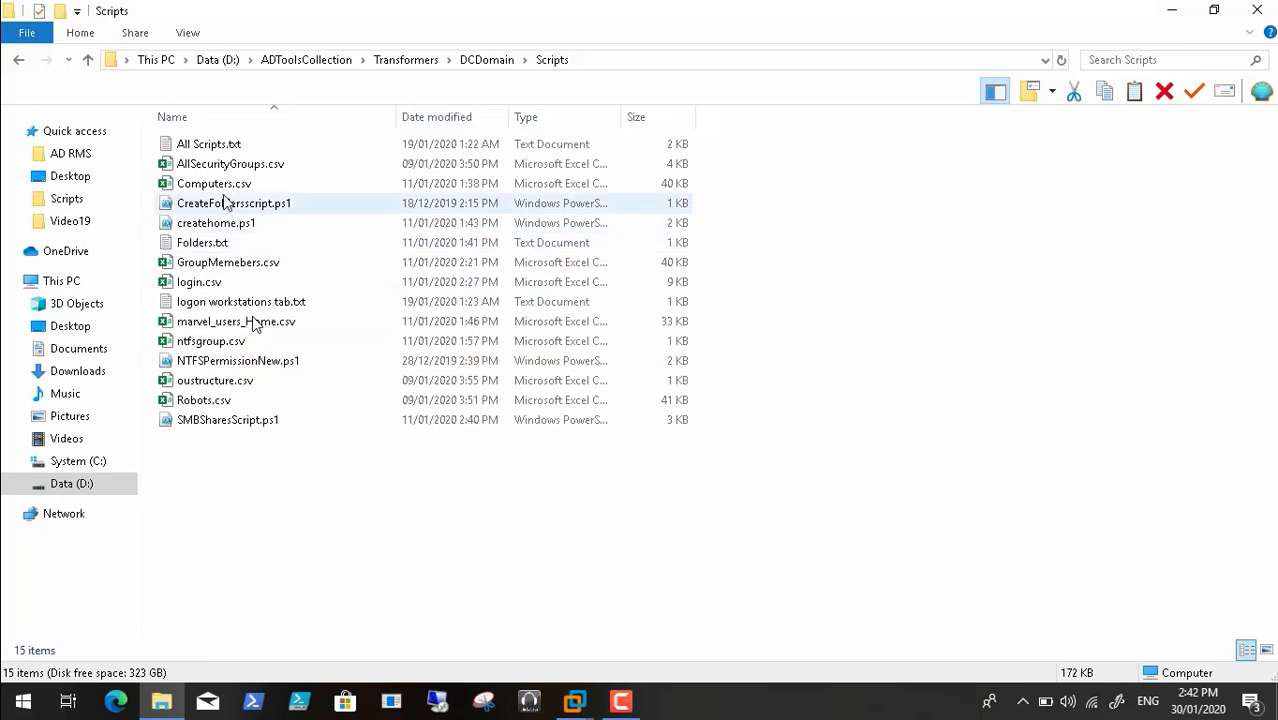
{"action": "left_click", "coordinate": [215, 187]}
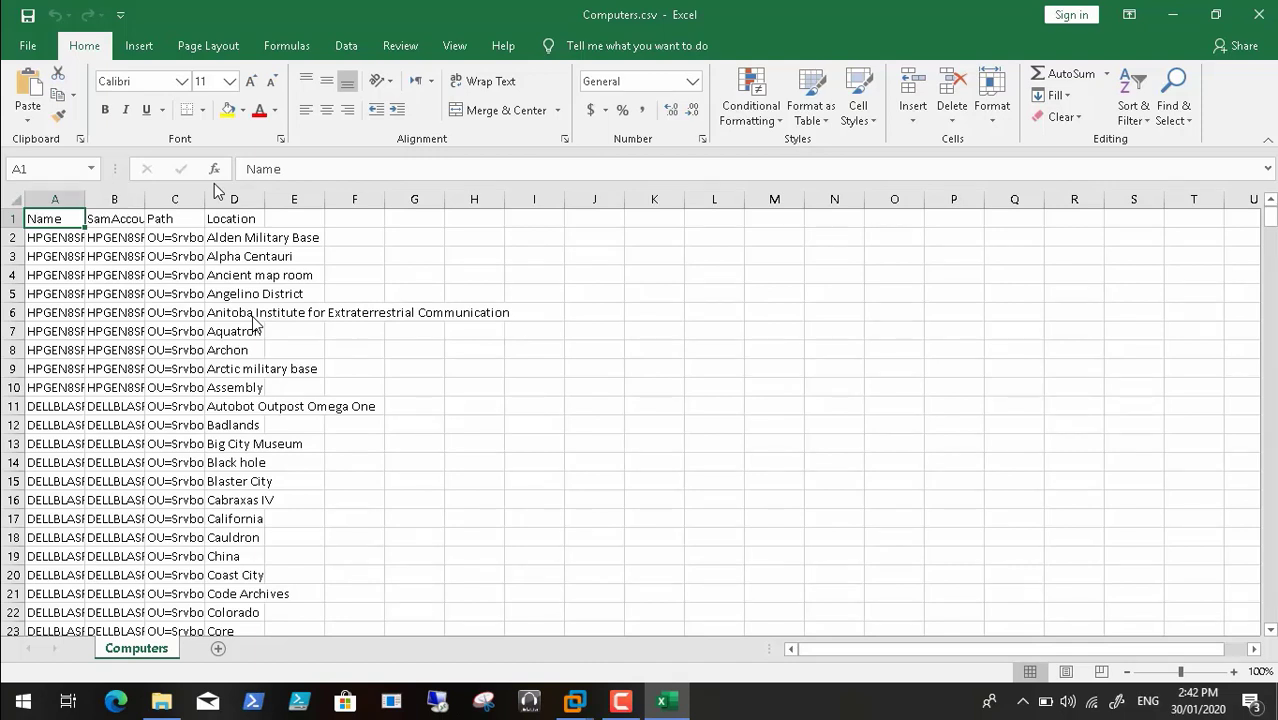
Auto-fit columns A and C so the full computer names and OU paths show
{"action": "double_click", "coordinate": [80, 201]}
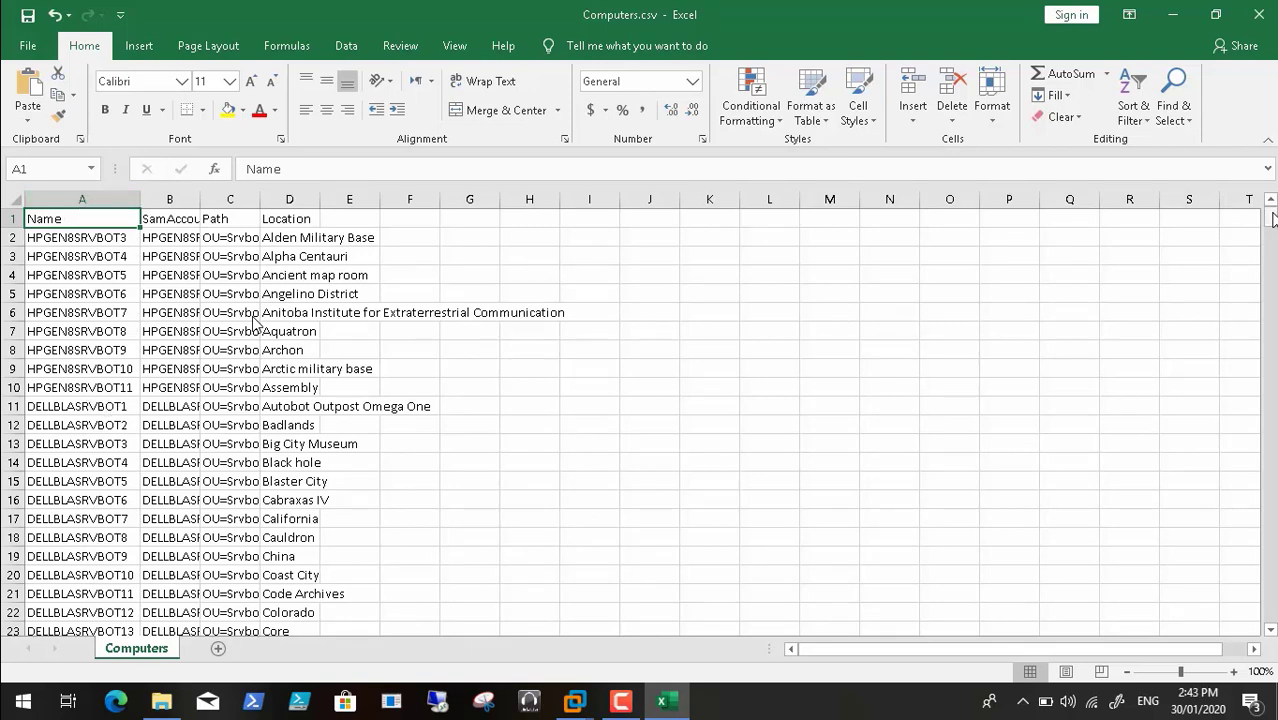
{"action": "left_click_drag", "start_coordinate": [1272, 218], "coordinate": [1272, 233]}
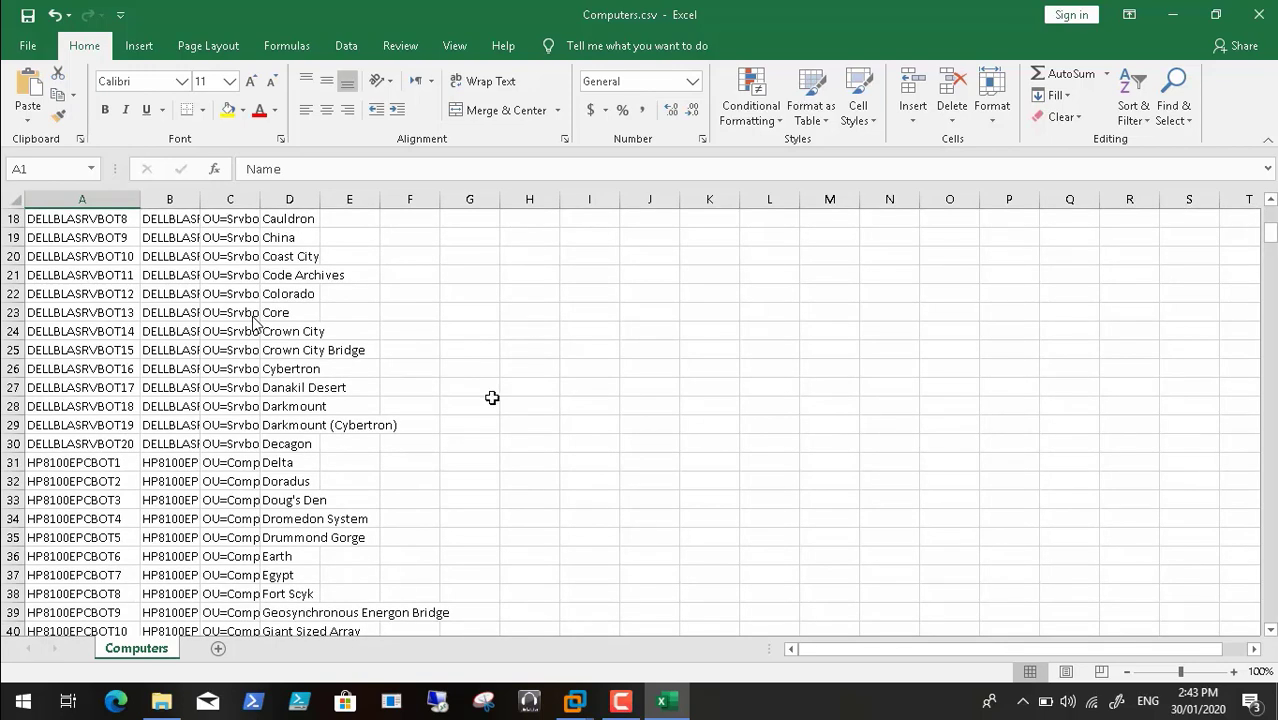
{"action": "double_click", "coordinate": [260, 200]}
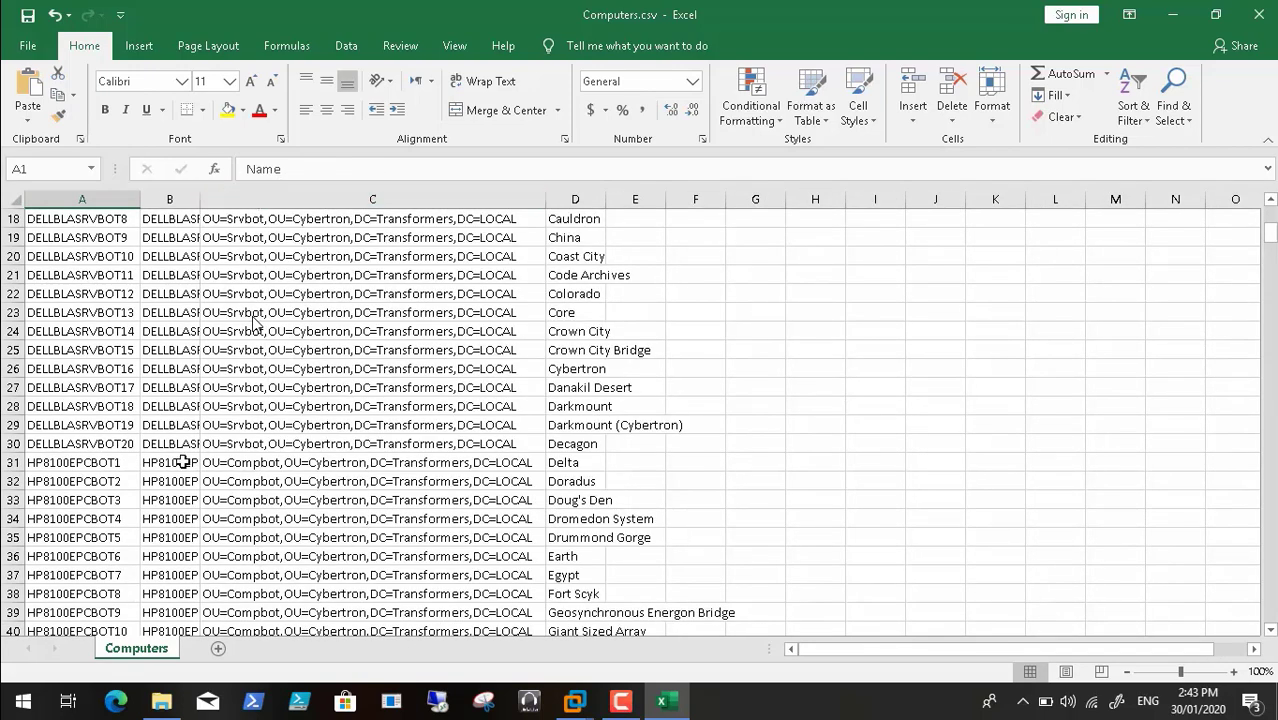
Copy the computer name HP8100EPCBOT1 from cell A31 and minimise the workbook
{"action": "left_click", "coordinate": [118, 462]}
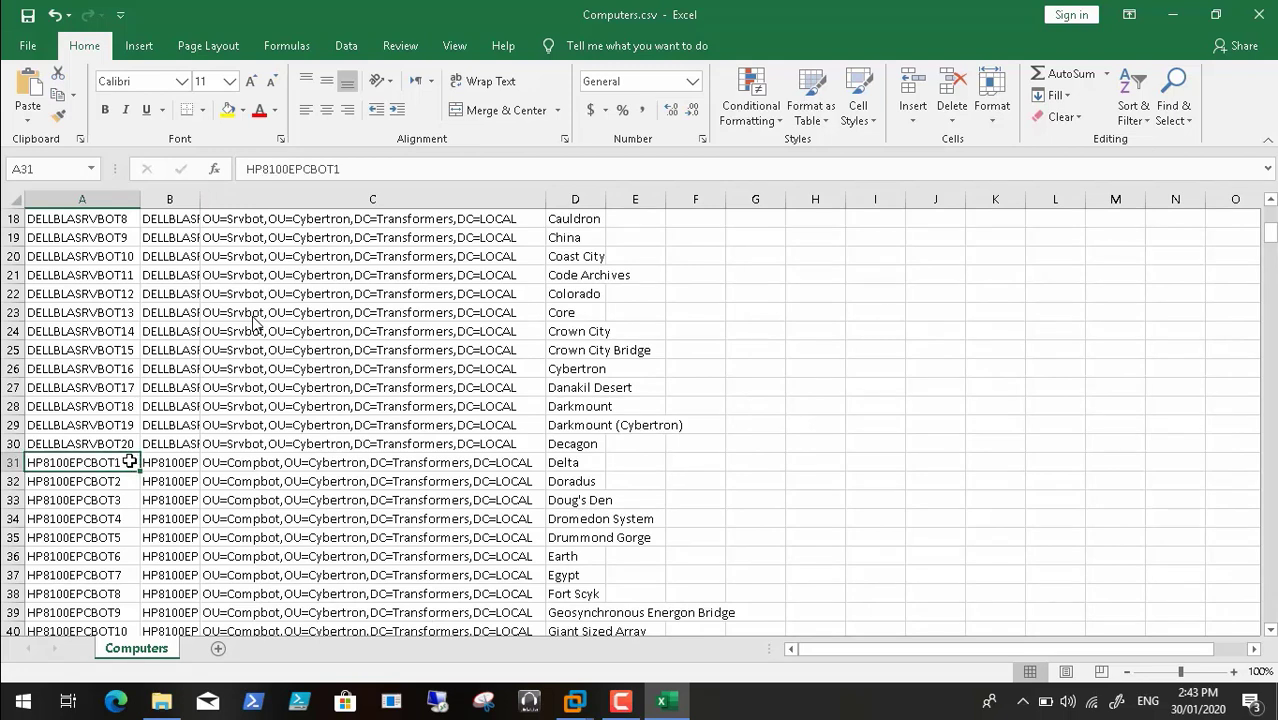
{"action": "key", "text": "ctrl+c"}
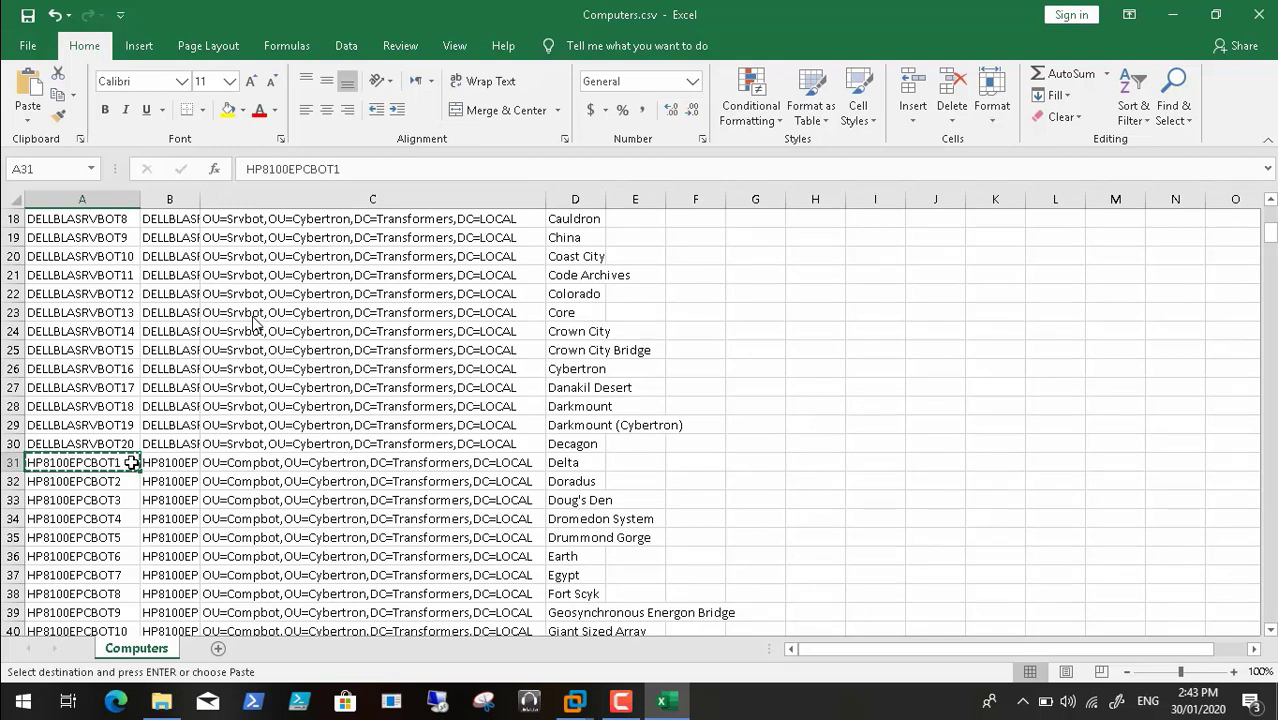
{"action": "left_click", "coordinate": [1170, 15]}
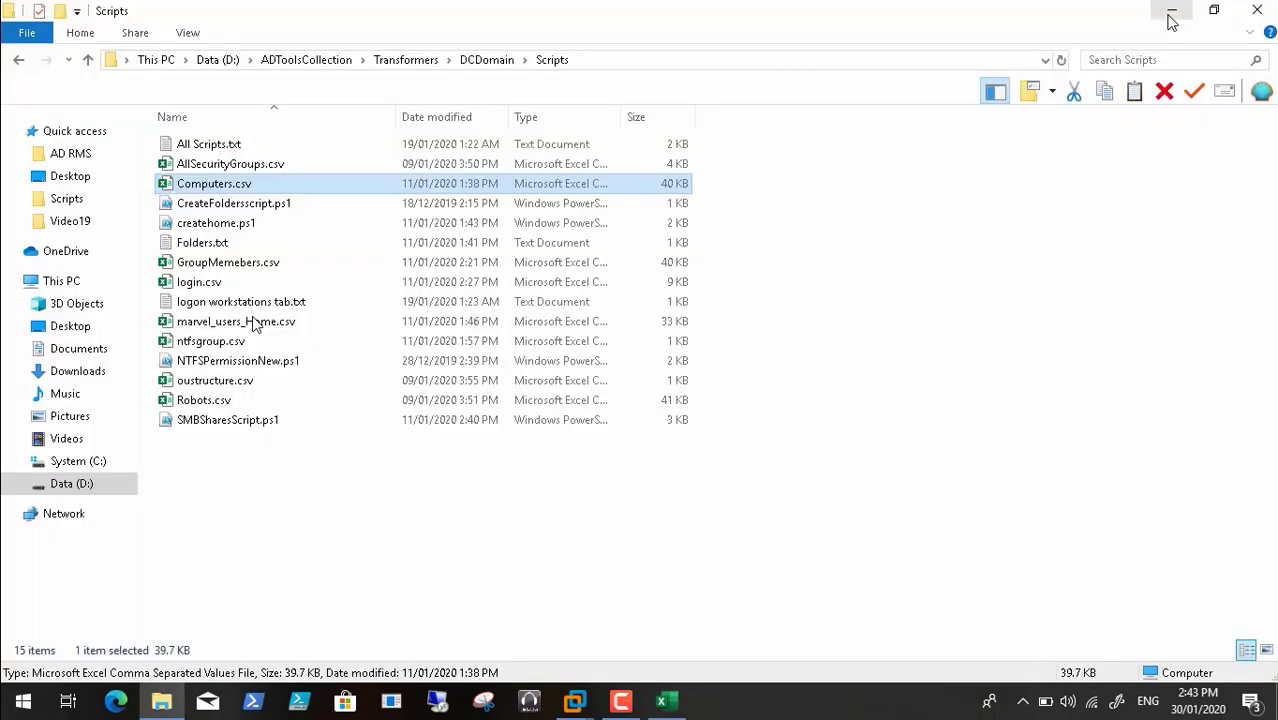
Start a Typical new VM with the OS installed later and Windows 10 x64 as guest
{"action": "mouse_move", "coordinate": [577, 703]}
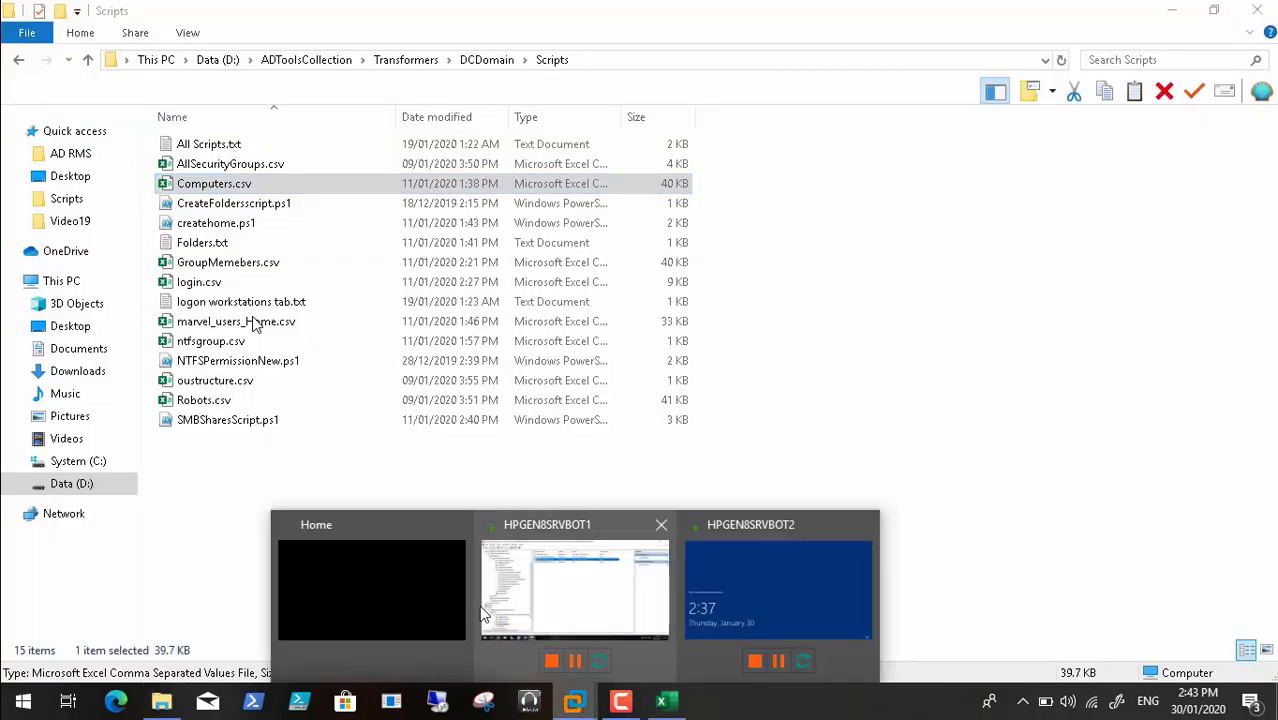
{"action": "left_click", "coordinate": [382, 580]}
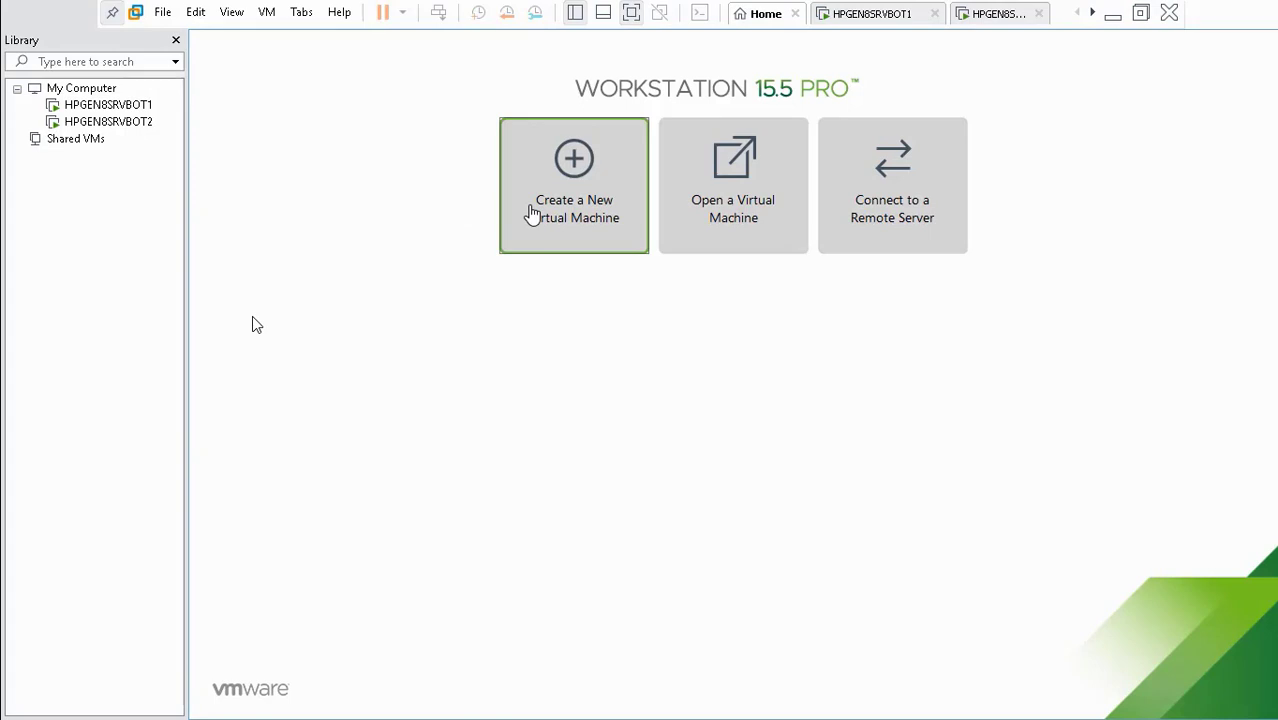
{"action": "left_click", "coordinate": [533, 214]}
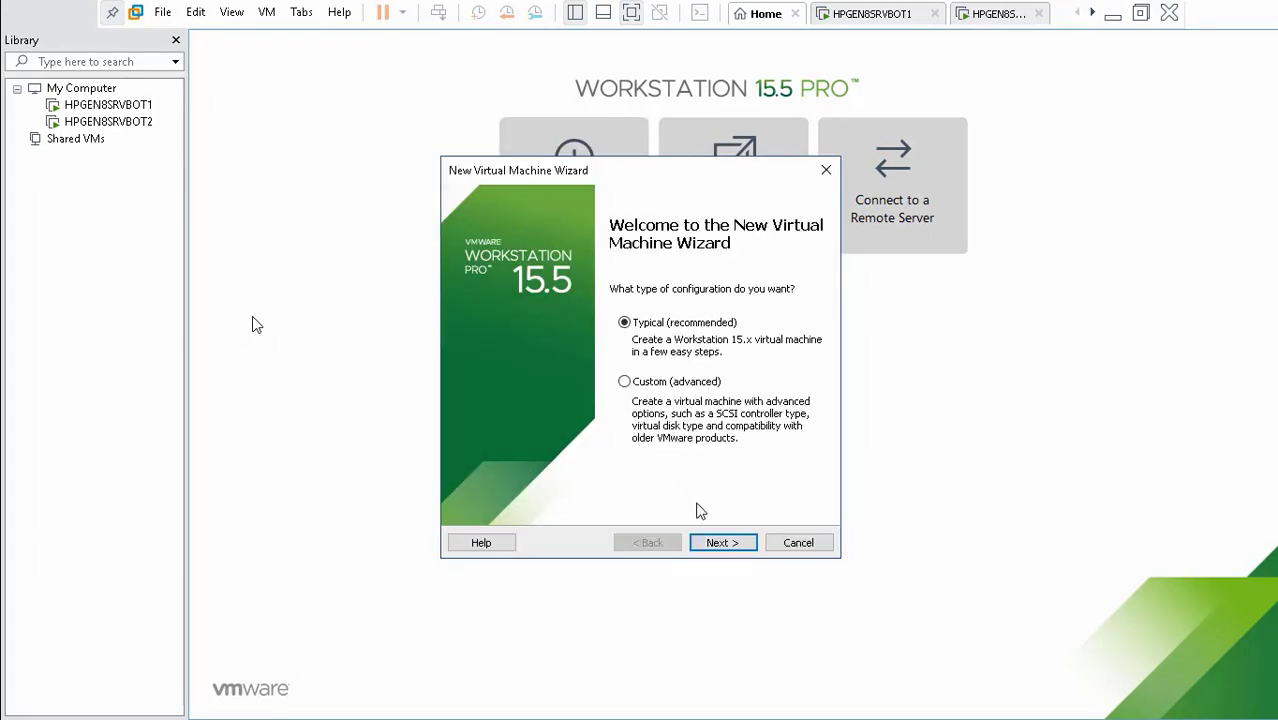
{"action": "left_click", "coordinate": [735, 545]}
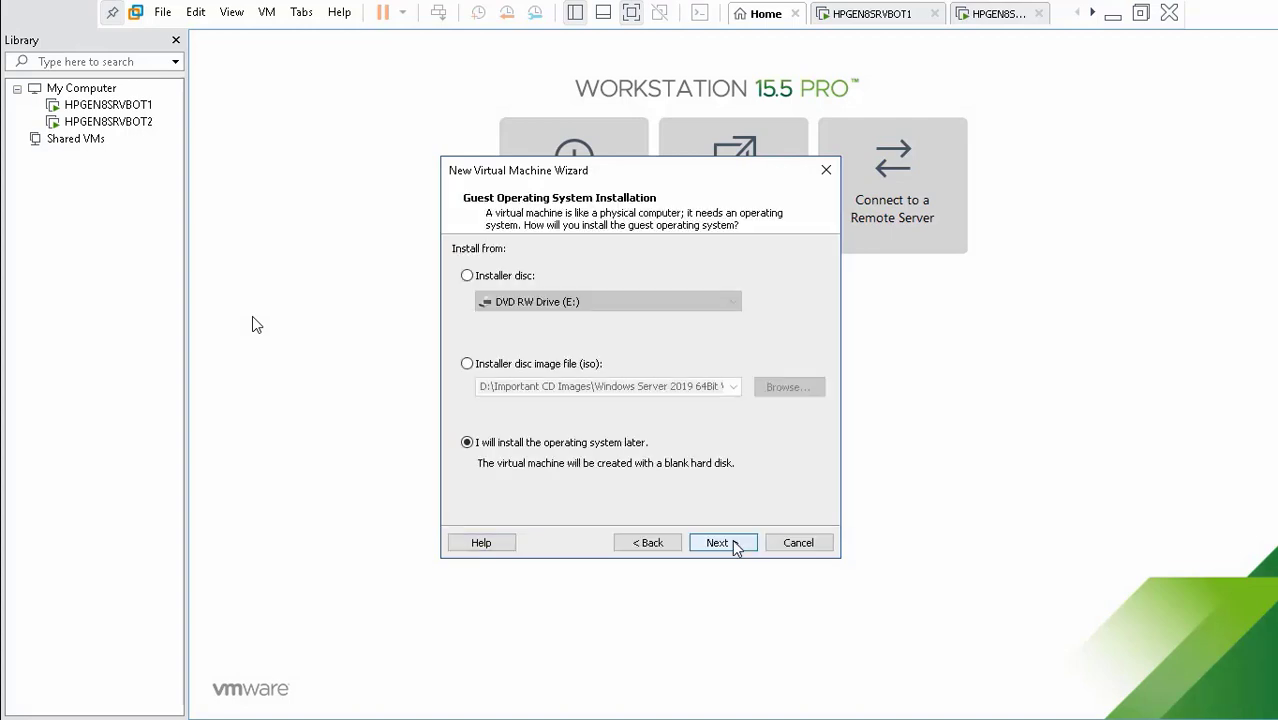
{"action": "left_click", "coordinate": [735, 545]}
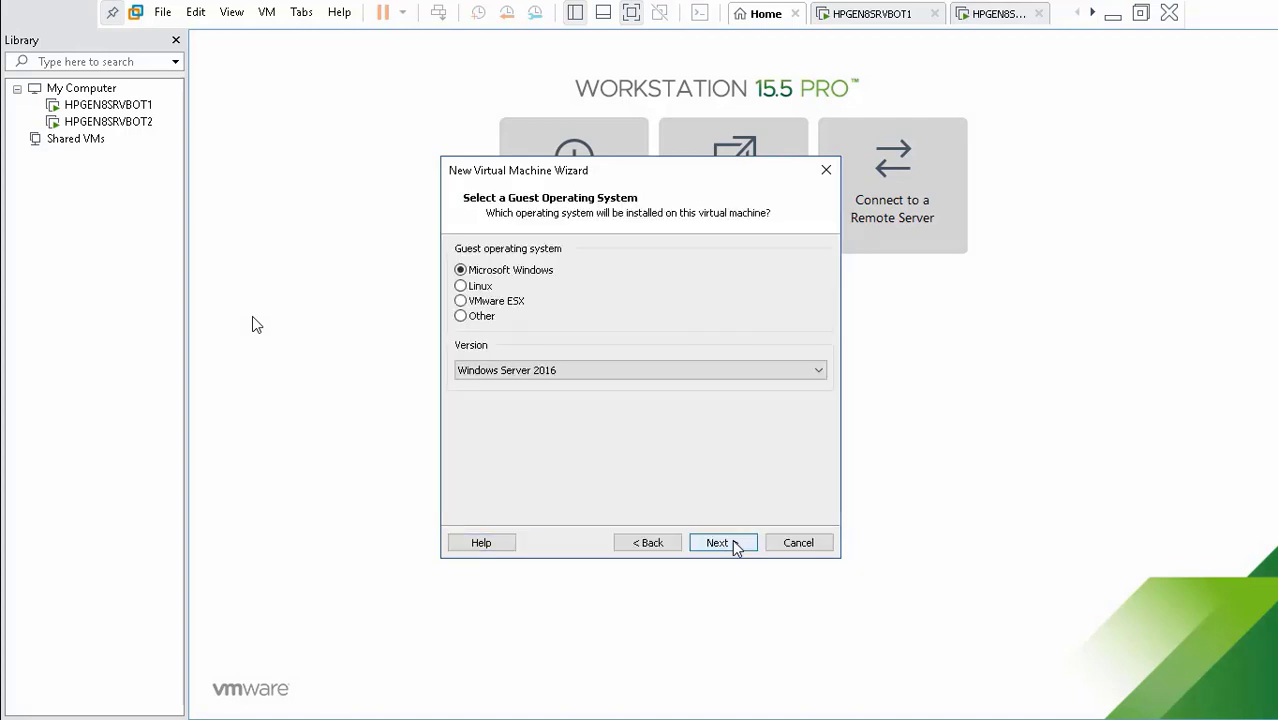
{"action": "left_click", "coordinate": [672, 373]}
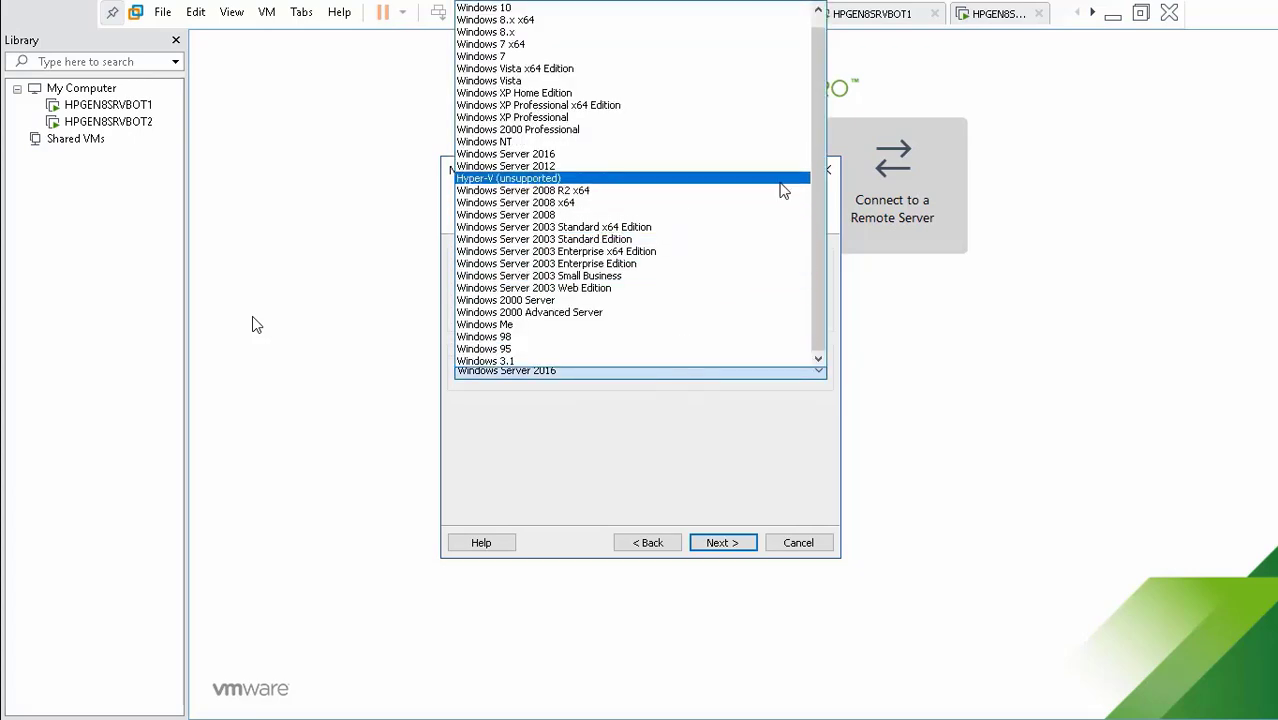
{"action": "left_click_drag", "start_coordinate": [819, 203], "coordinate": [811, 146]}
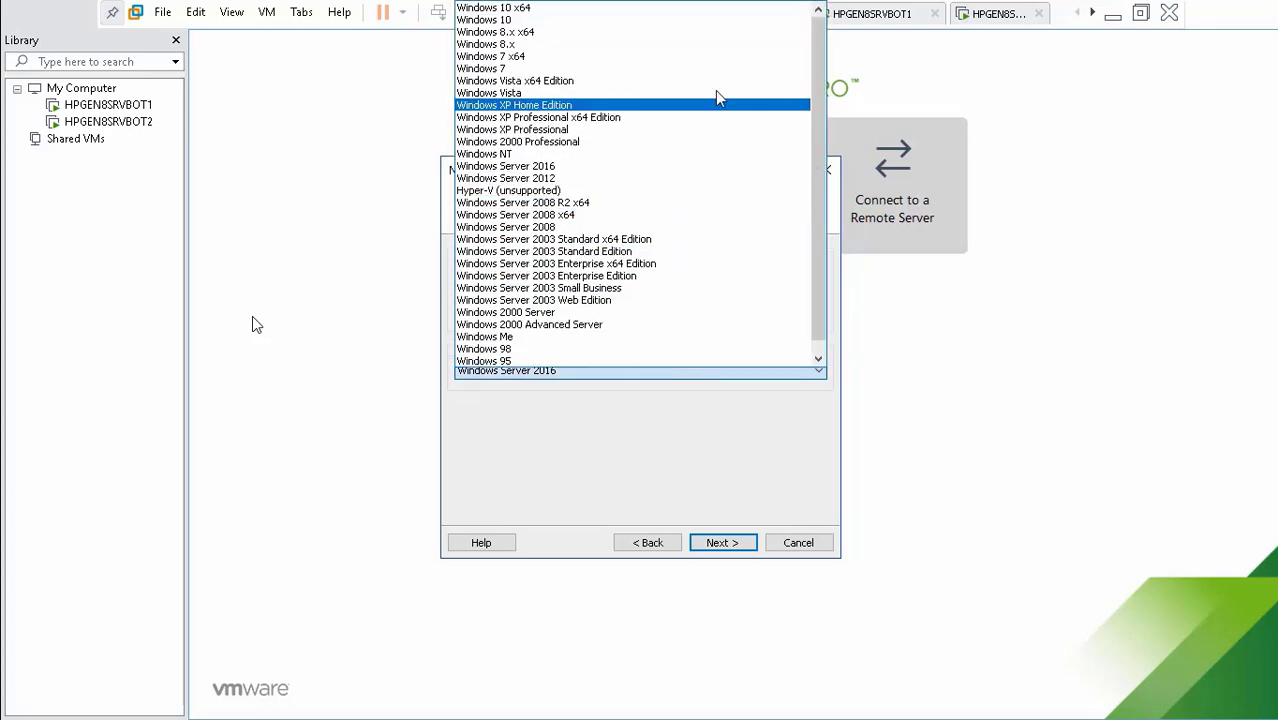
{"action": "left_click", "coordinate": [585, 8]}
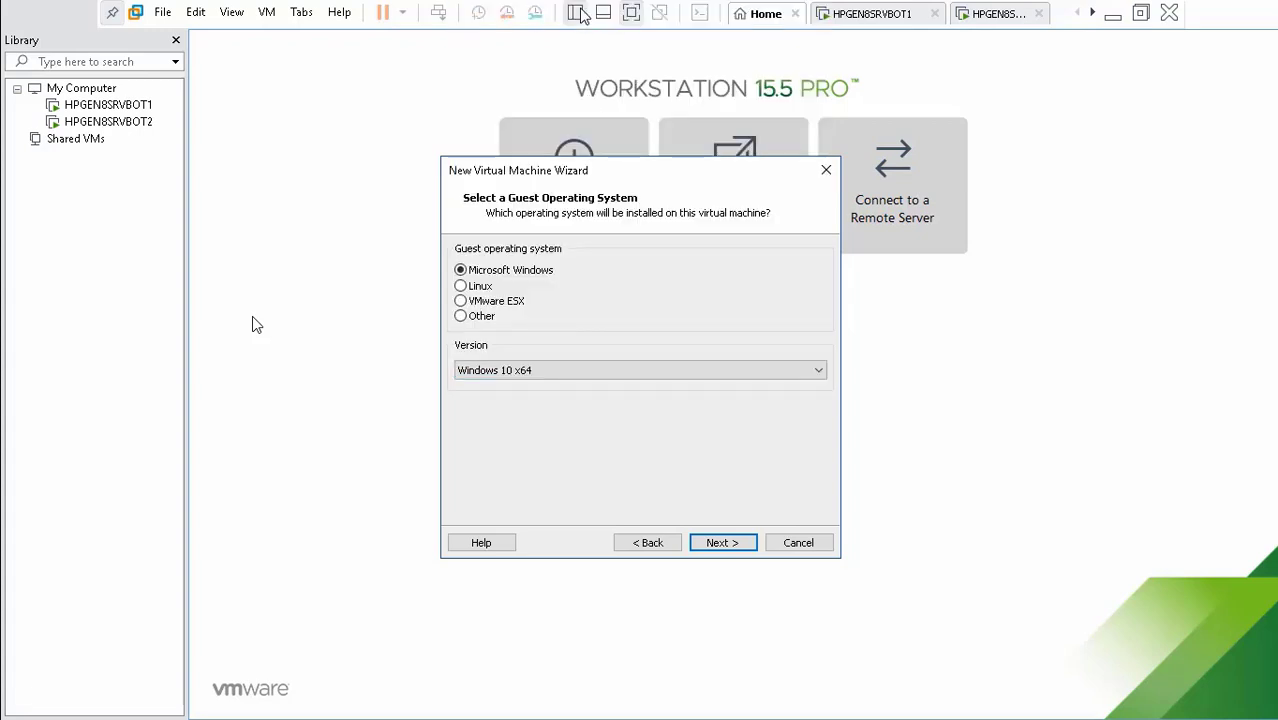
Name the virtual machine HP8100EPCBOT1 and set its maximum disk size to 150 GB
{"action": "left_click", "coordinate": [722, 543]}
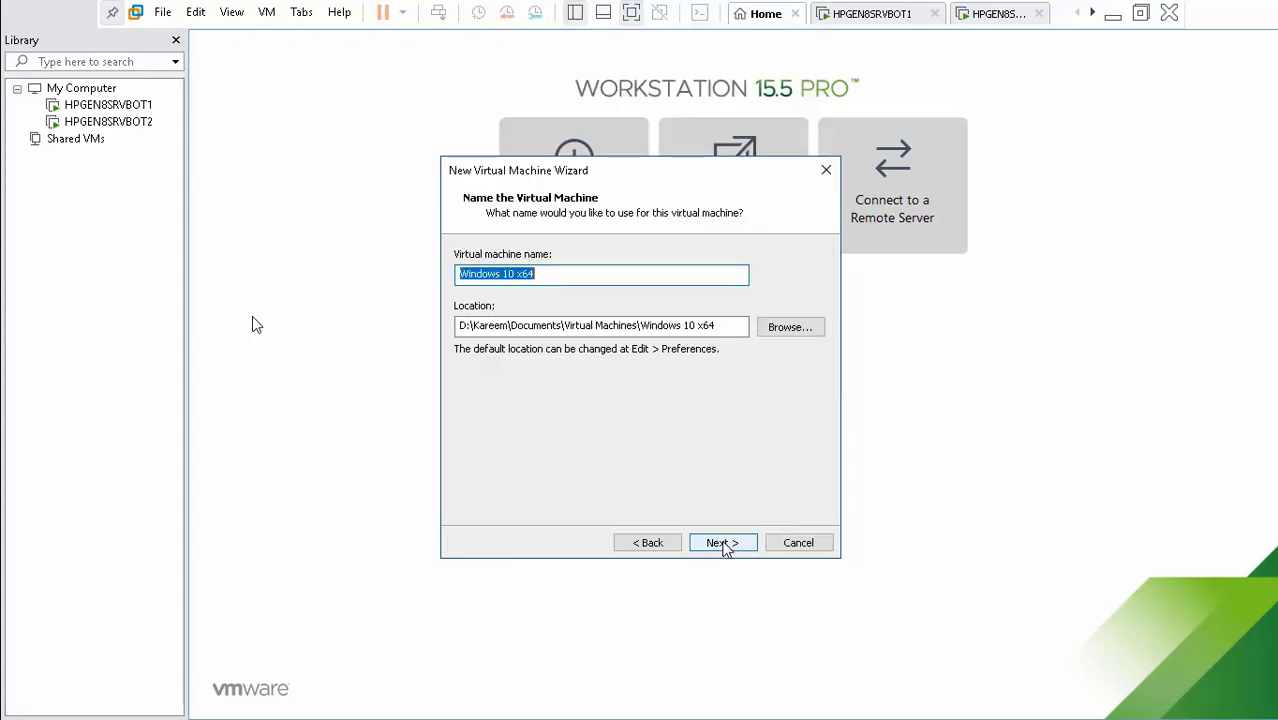
{"action": "key", "text": "BackSpace"}
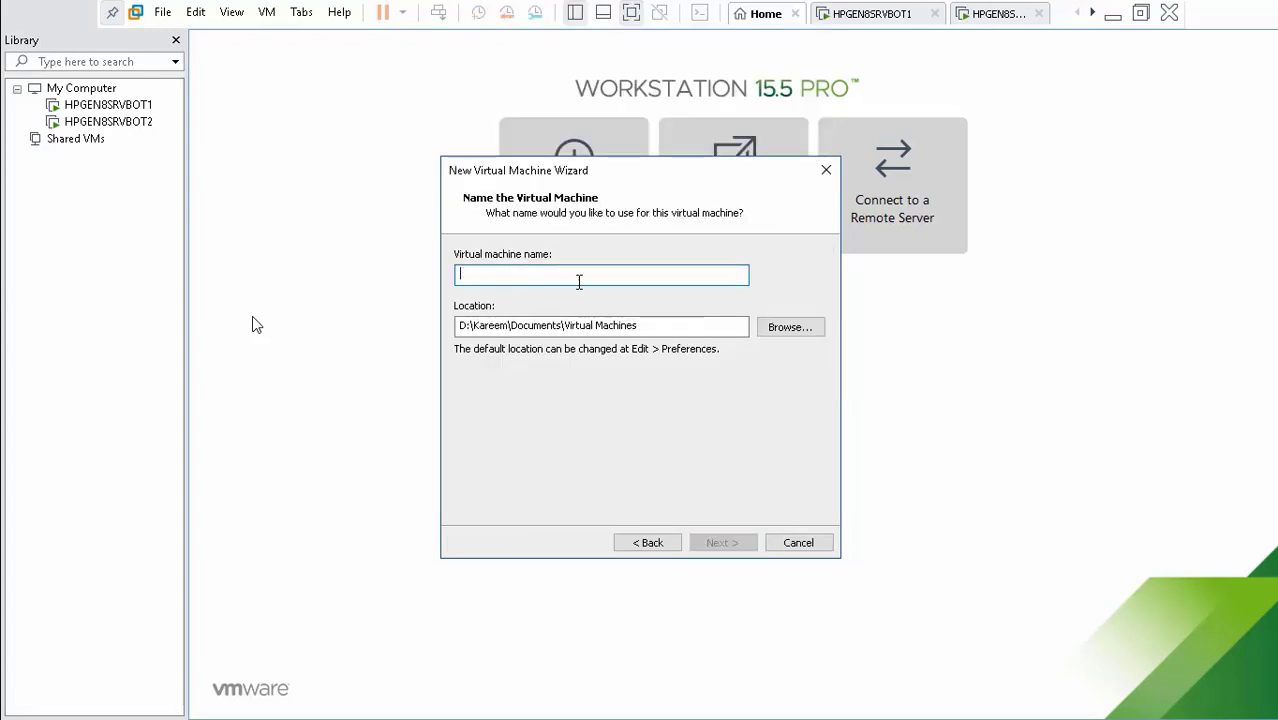
{"action": "key", "text": "ctrl+v"}
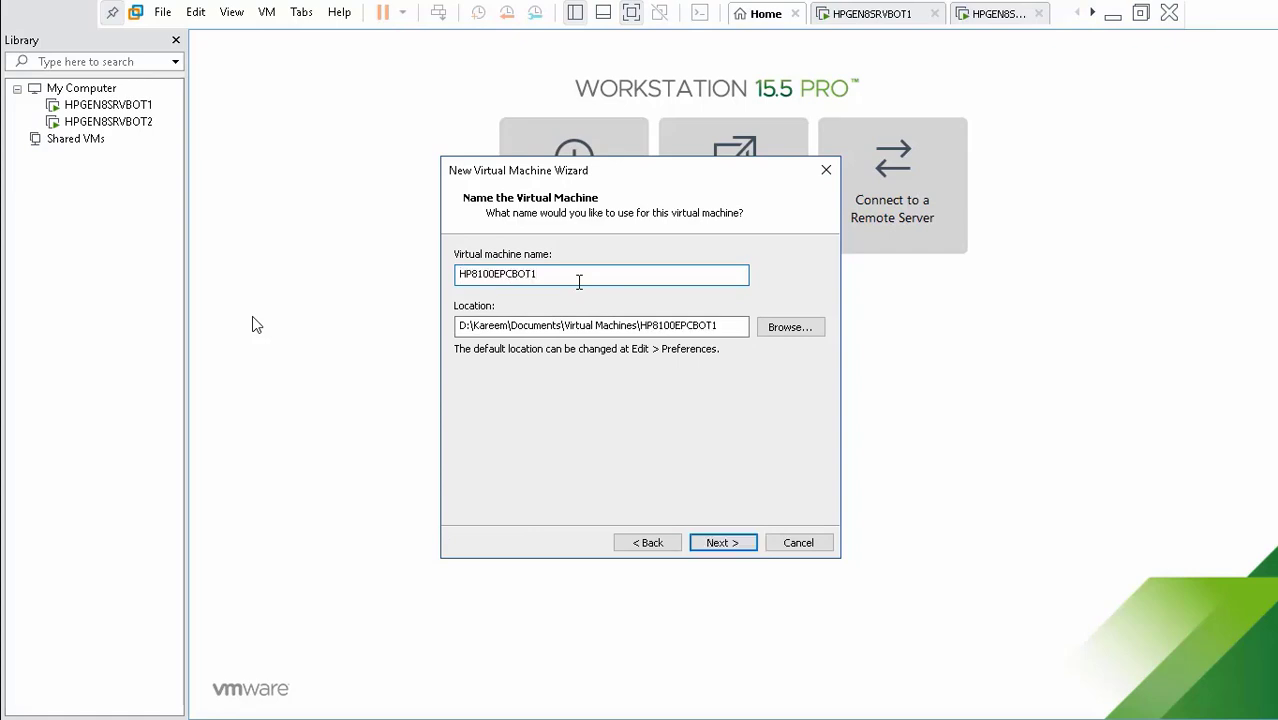
{"action": "double_click", "coordinate": [457, 272]}
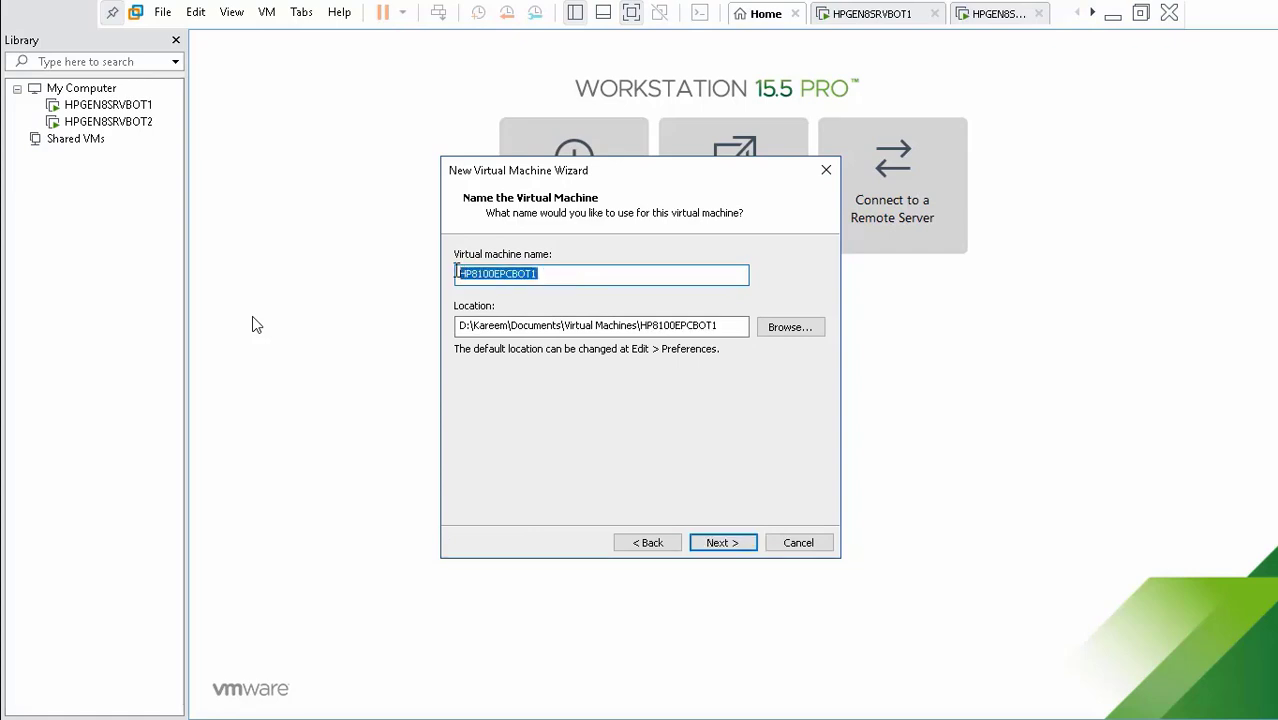
{"action": "left_click", "coordinate": [722, 543]}
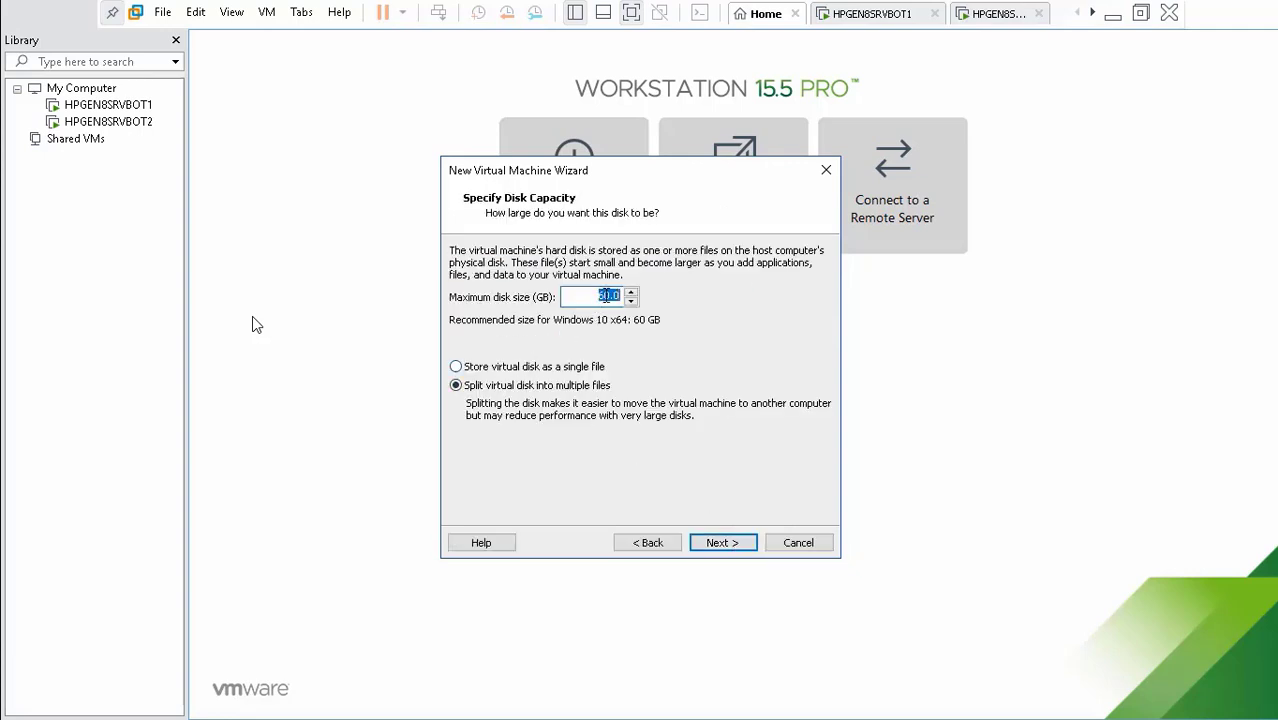
{"action": "left_click", "coordinate": [603, 298]}
{"action": "type", "text": "15"}
{"action": "left_click", "coordinate": [724, 543]}
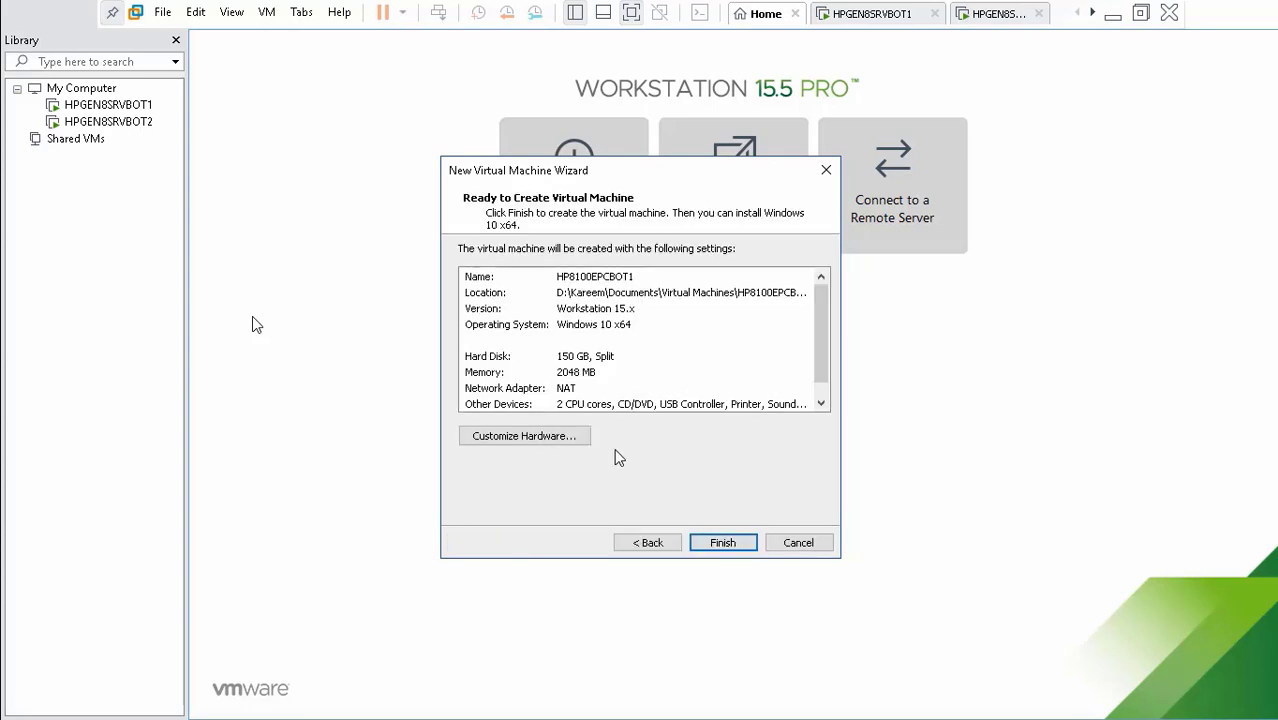
In the hardware customisation, set 1 processor with 1 core per processor
{"action": "left_click", "coordinate": [556, 441]}
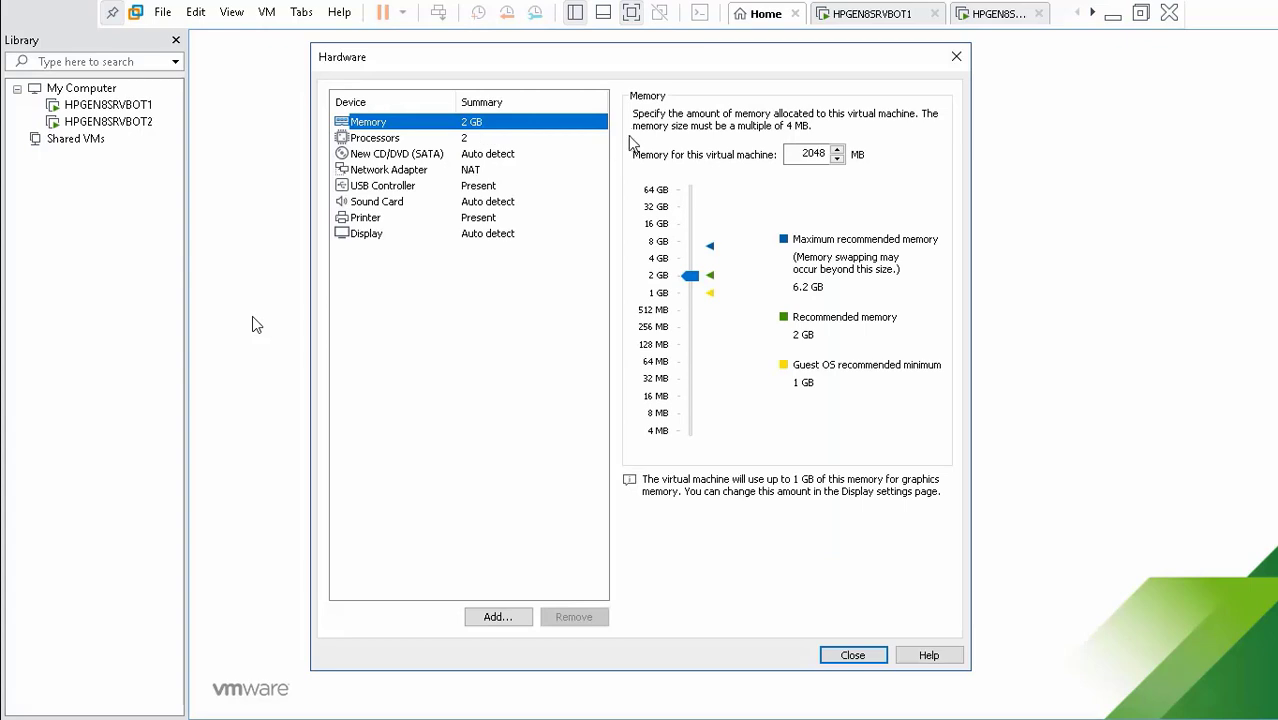
{"action": "left_click", "coordinate": [477, 139]}
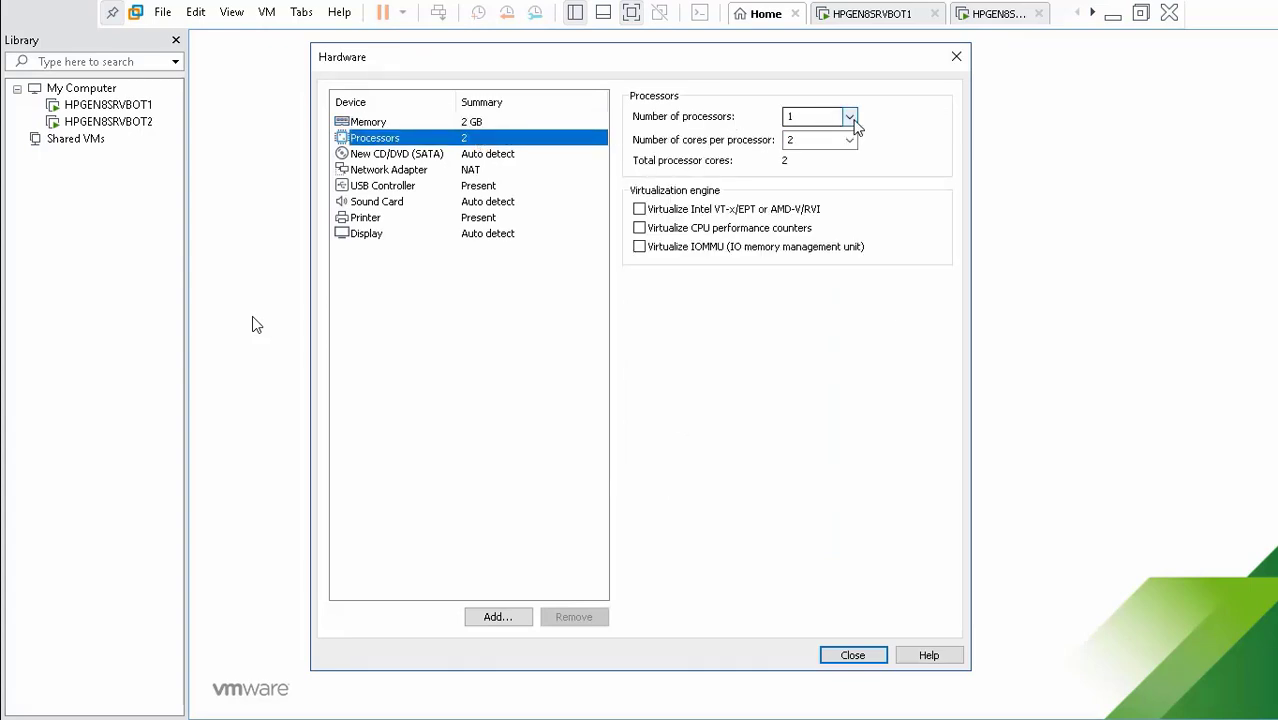
{"action": "left_click", "coordinate": [853, 122]}
{"action": "left_click", "coordinate": [839, 131]}
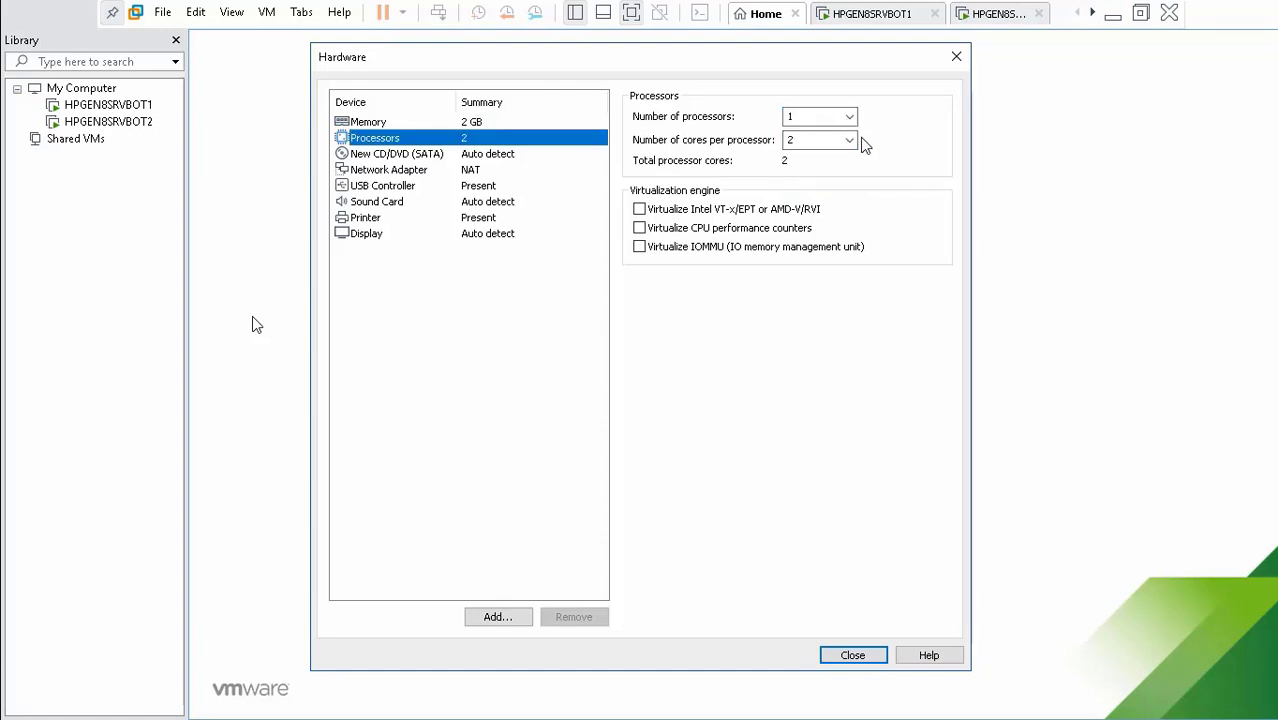
{"action": "left_click", "coordinate": [850, 140]}
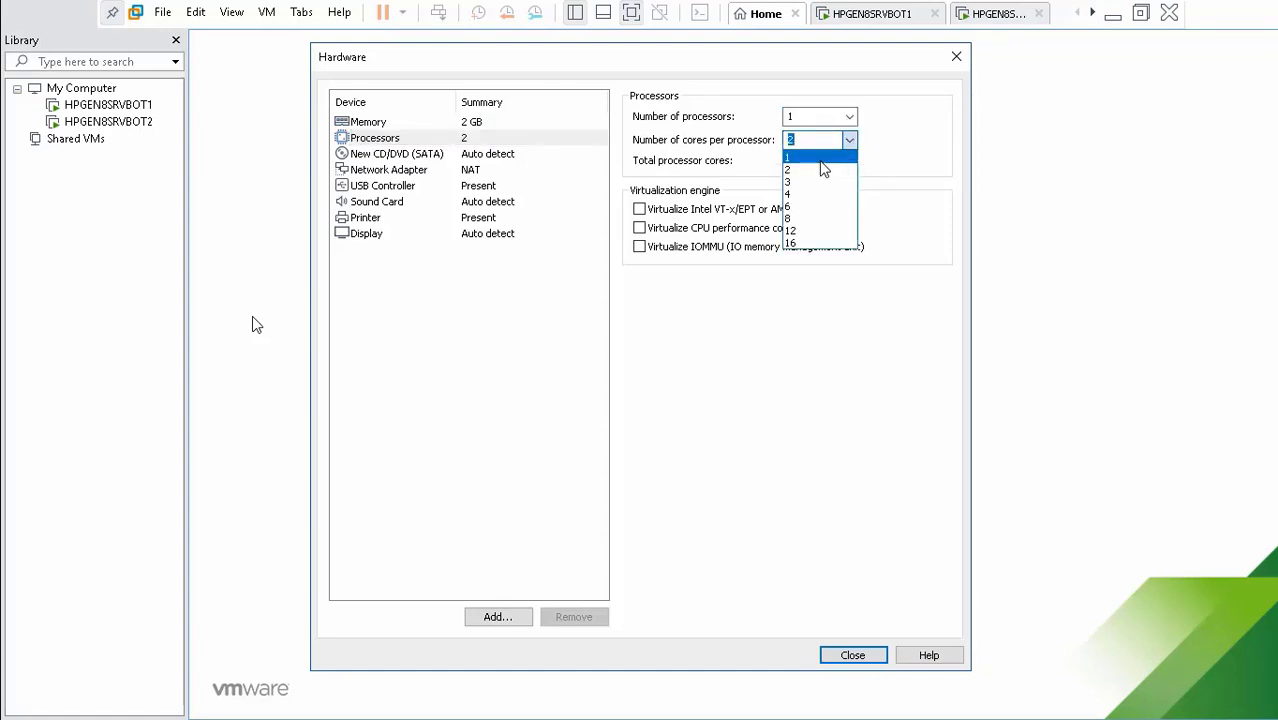
{"action": "left_click", "coordinate": [820, 158]}
{"action": "left_click", "coordinate": [410, 124]}
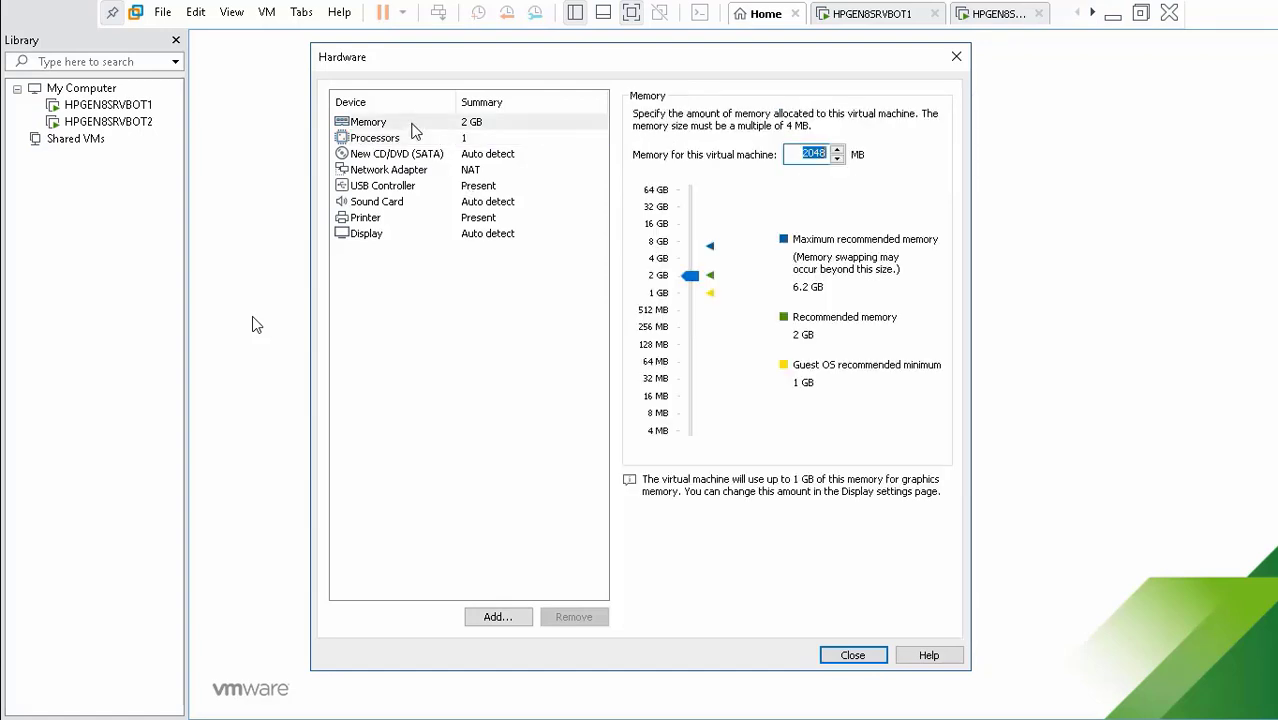
{"action": "left_click", "coordinate": [407, 138]}
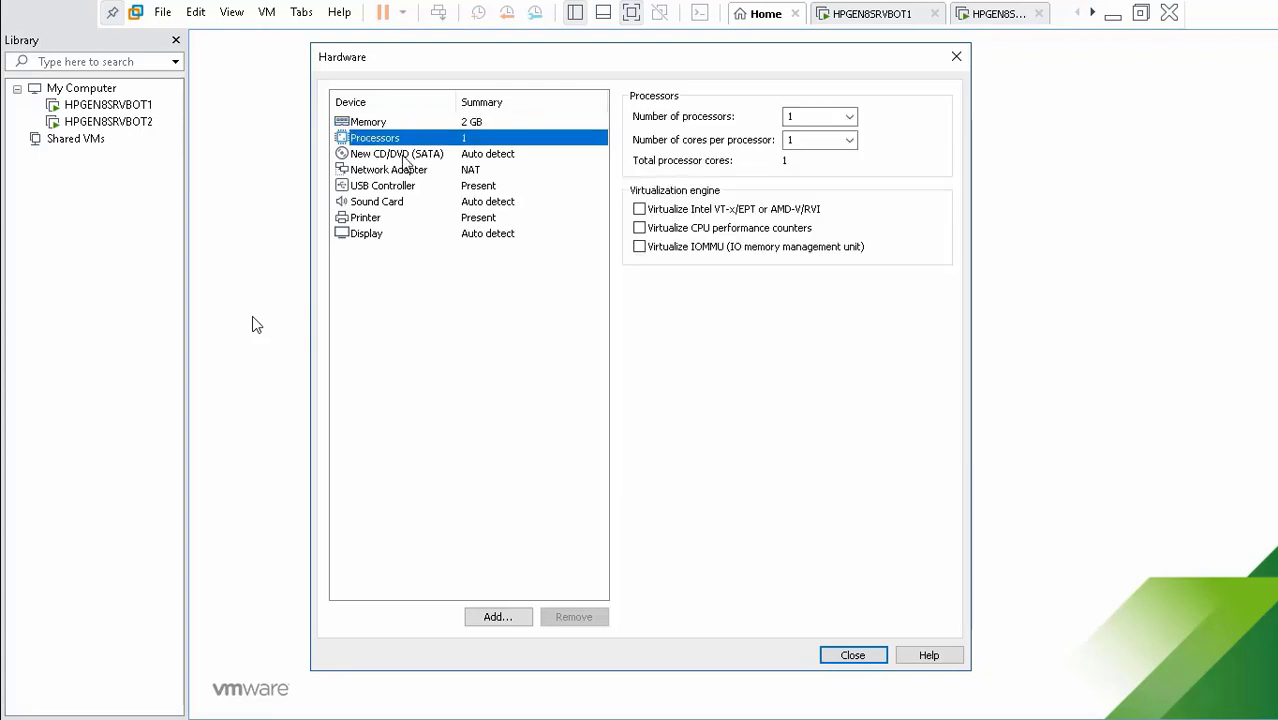
Connect the network adapter to Custom VMnet1 (Host-only) and switch the DVD drive to an ISO image
{"action": "left_click", "coordinate": [406, 171]}
{"action": "left_click", "coordinate": [639, 269]}
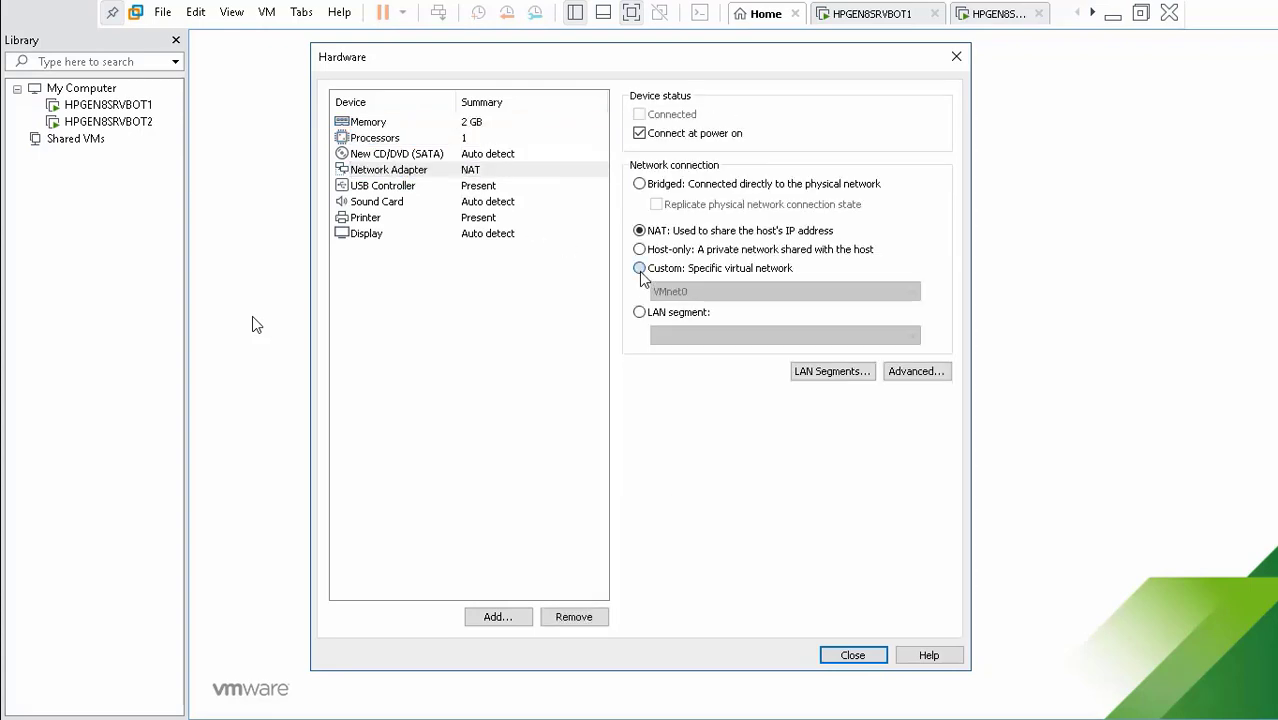
{"action": "left_click", "coordinate": [681, 290]}
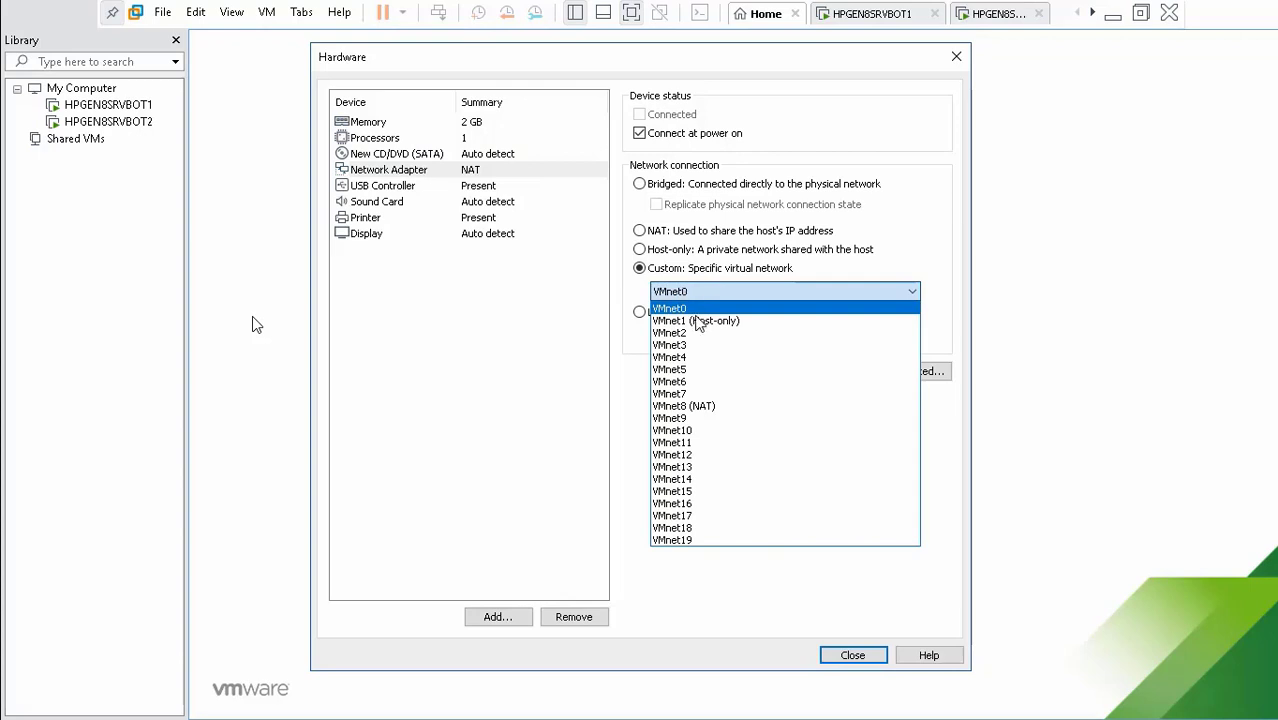
{"action": "left_click", "coordinate": [699, 321]}
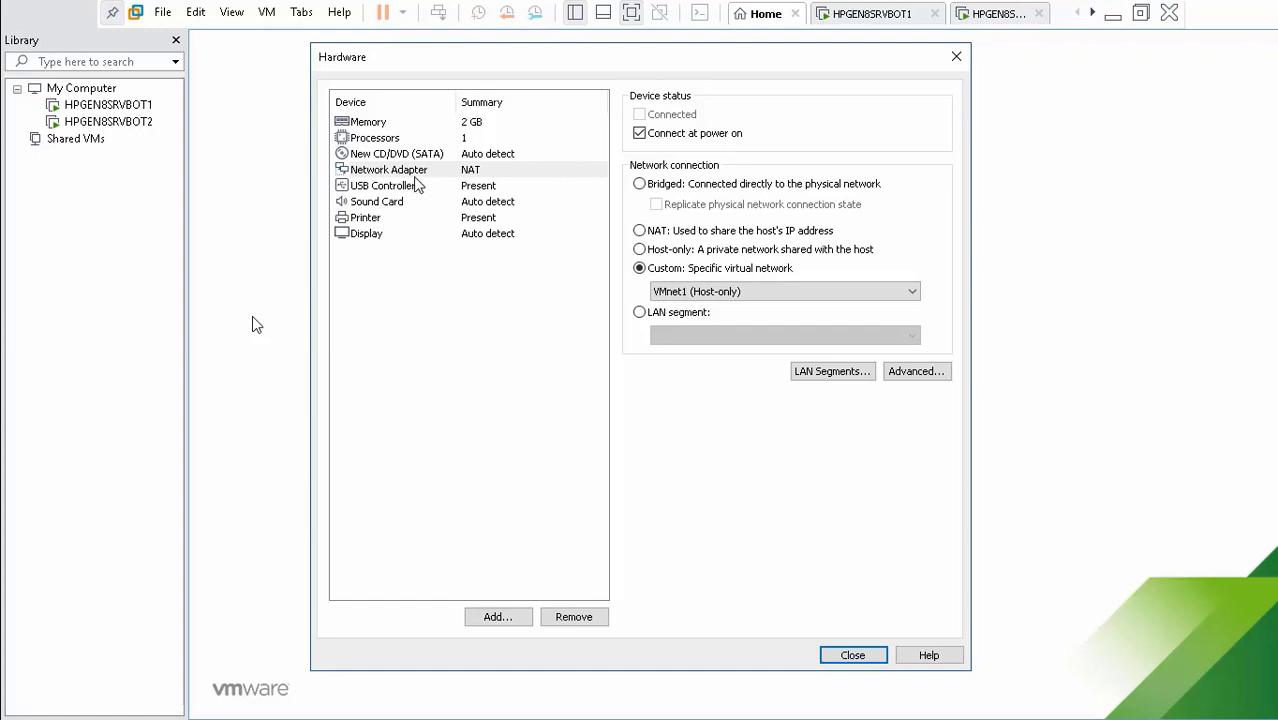
{"action": "left_click", "coordinate": [400, 156]}
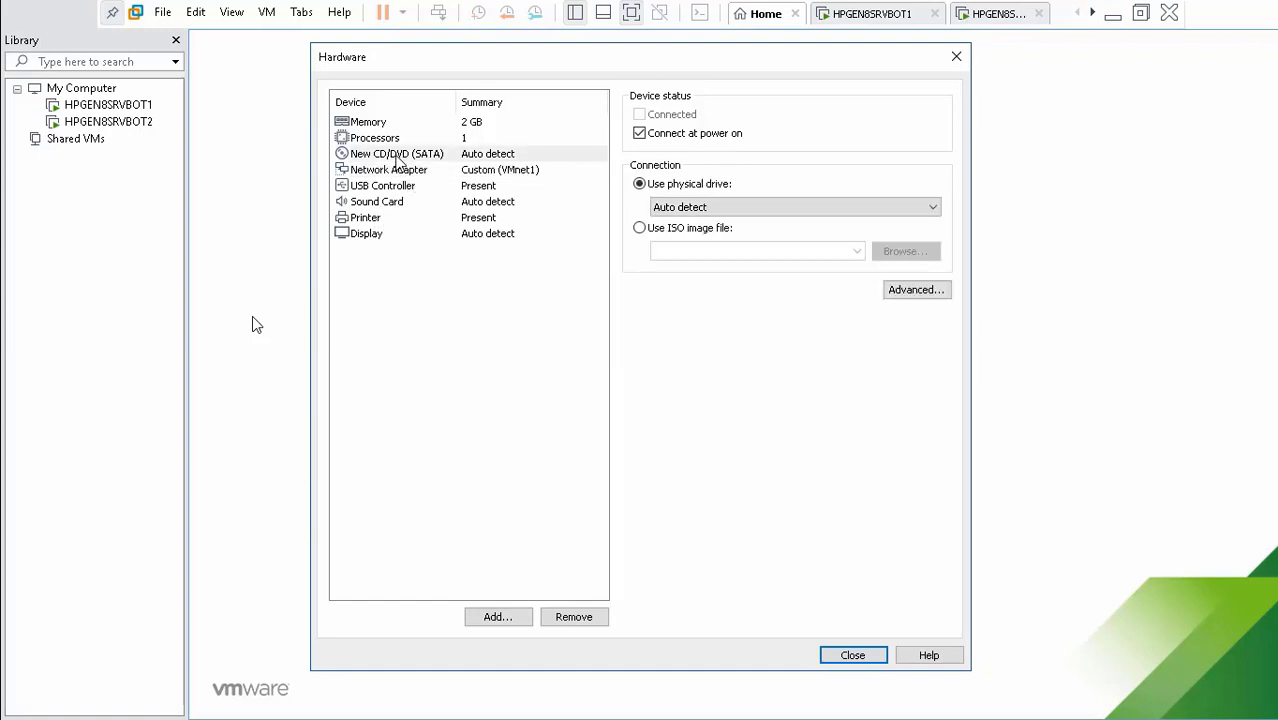
{"action": "left_click", "coordinate": [639, 228]}
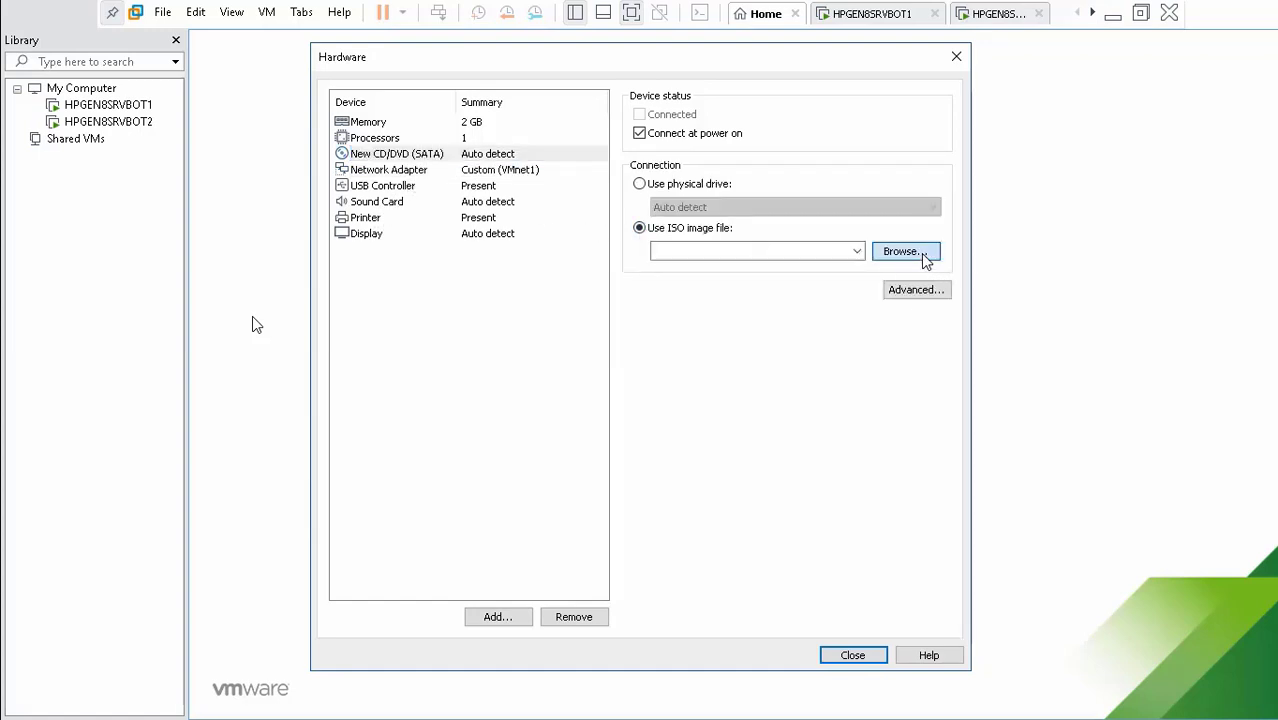
Select LTSCX64.ENU.DEC2019.ISO from the Important CD Images Windows 10 Enterprise LTSC folder
{"action": "left_click", "coordinate": [905, 252]}
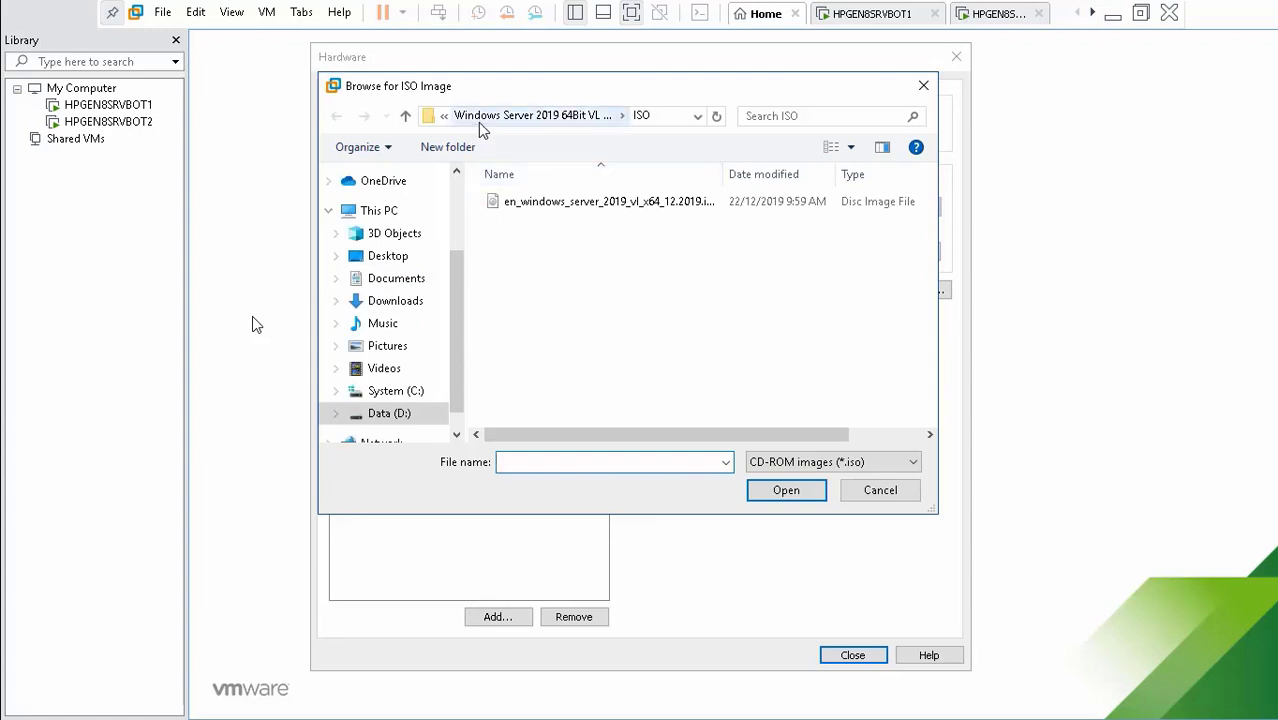
{"action": "left_click", "coordinate": [446, 116]}
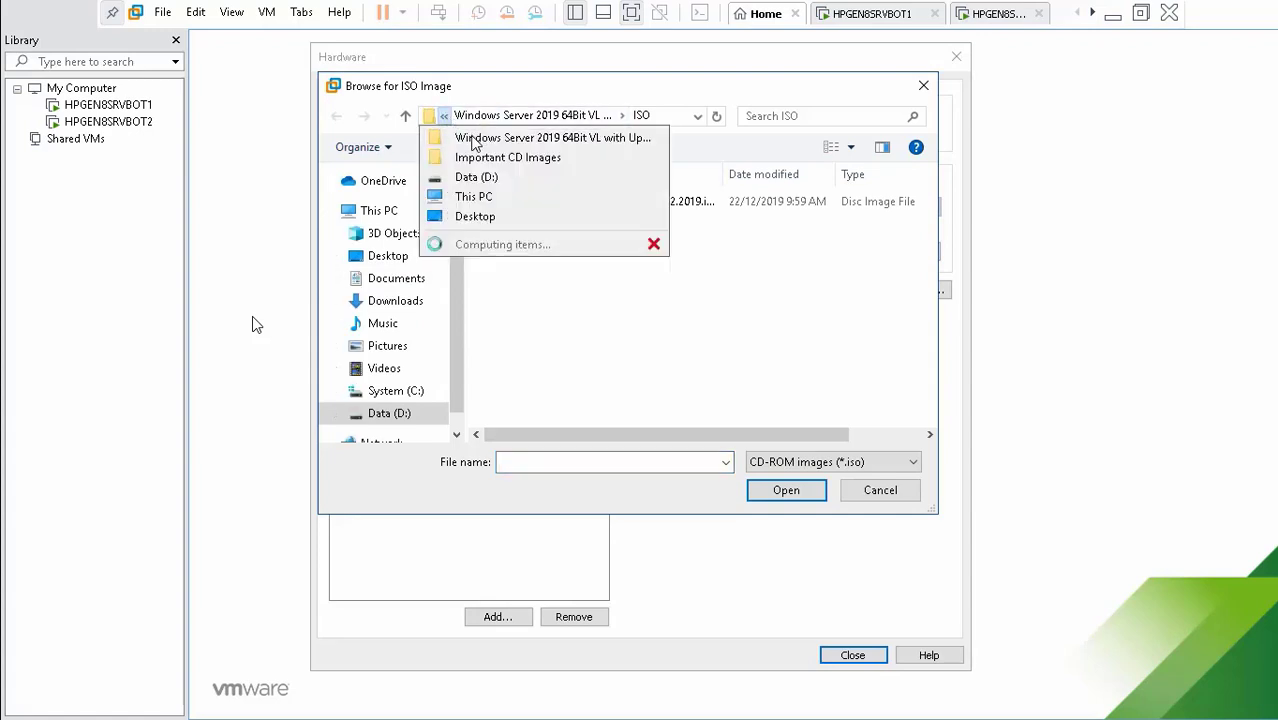
{"action": "left_click", "coordinate": [480, 159]}
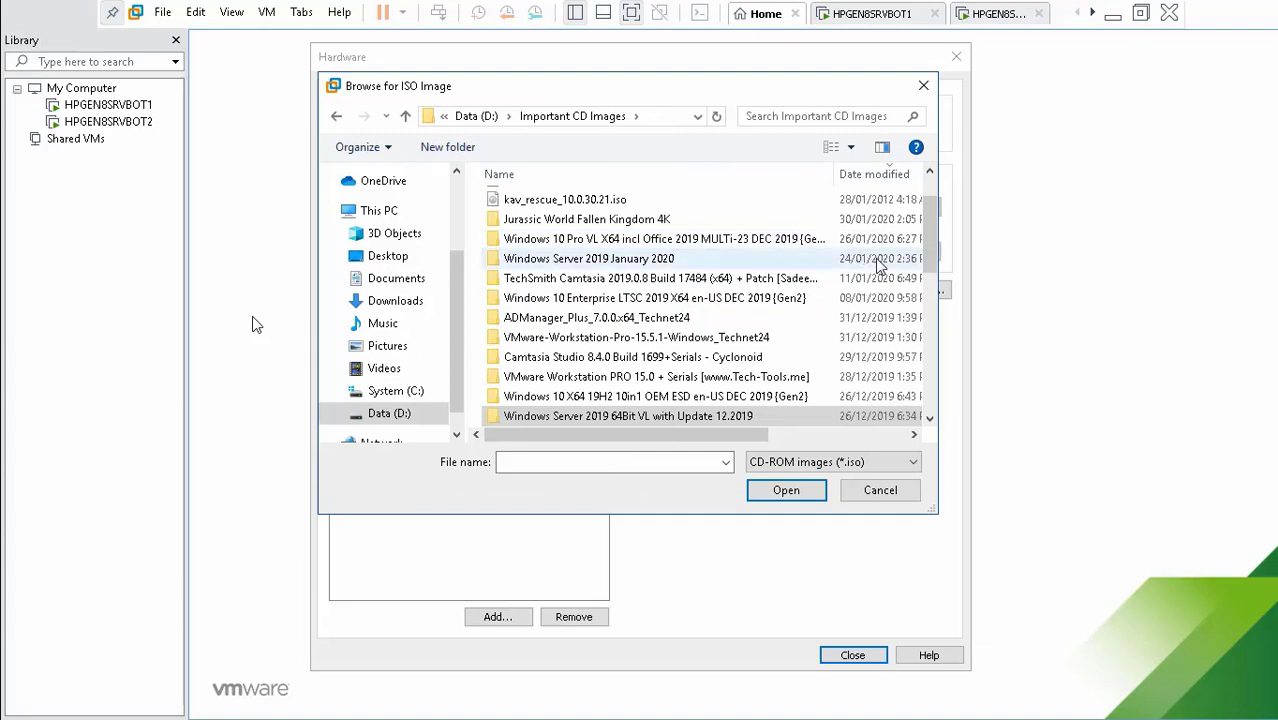
{"action": "double_click", "coordinate": [762, 305]}
{"action": "left_click", "coordinate": [564, 241]}
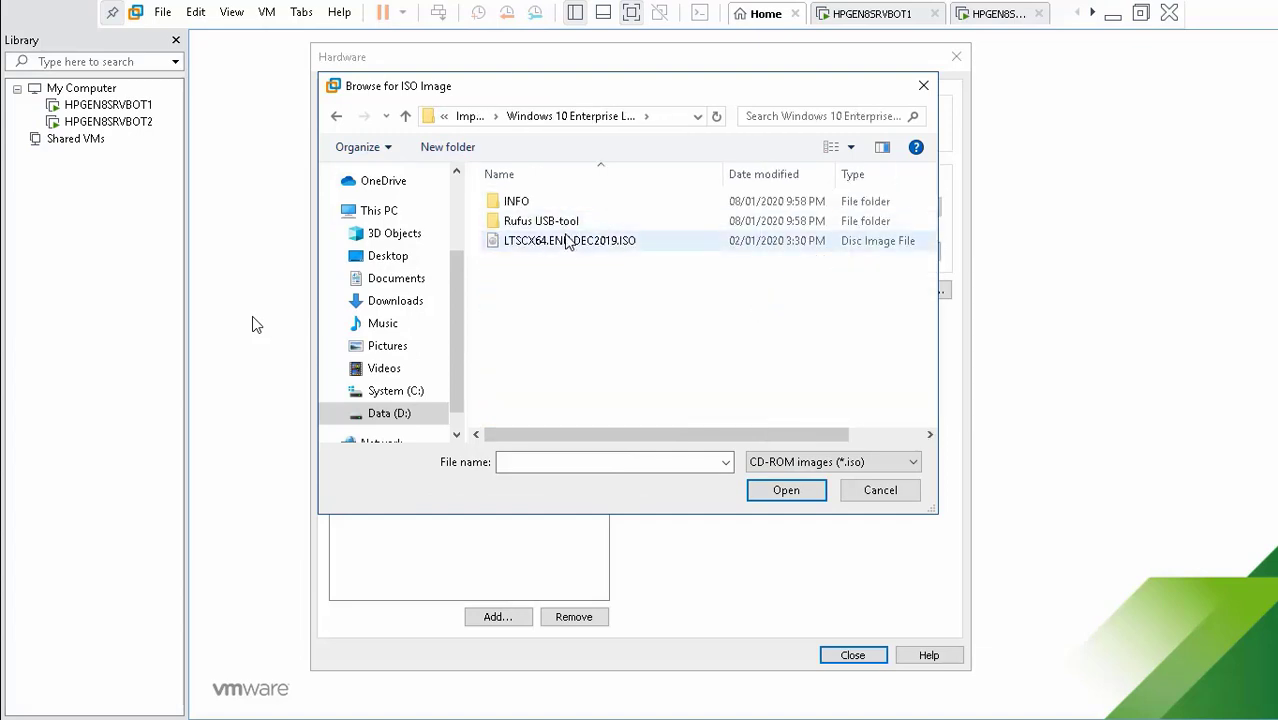
{"action": "left_click", "coordinate": [786, 490]}
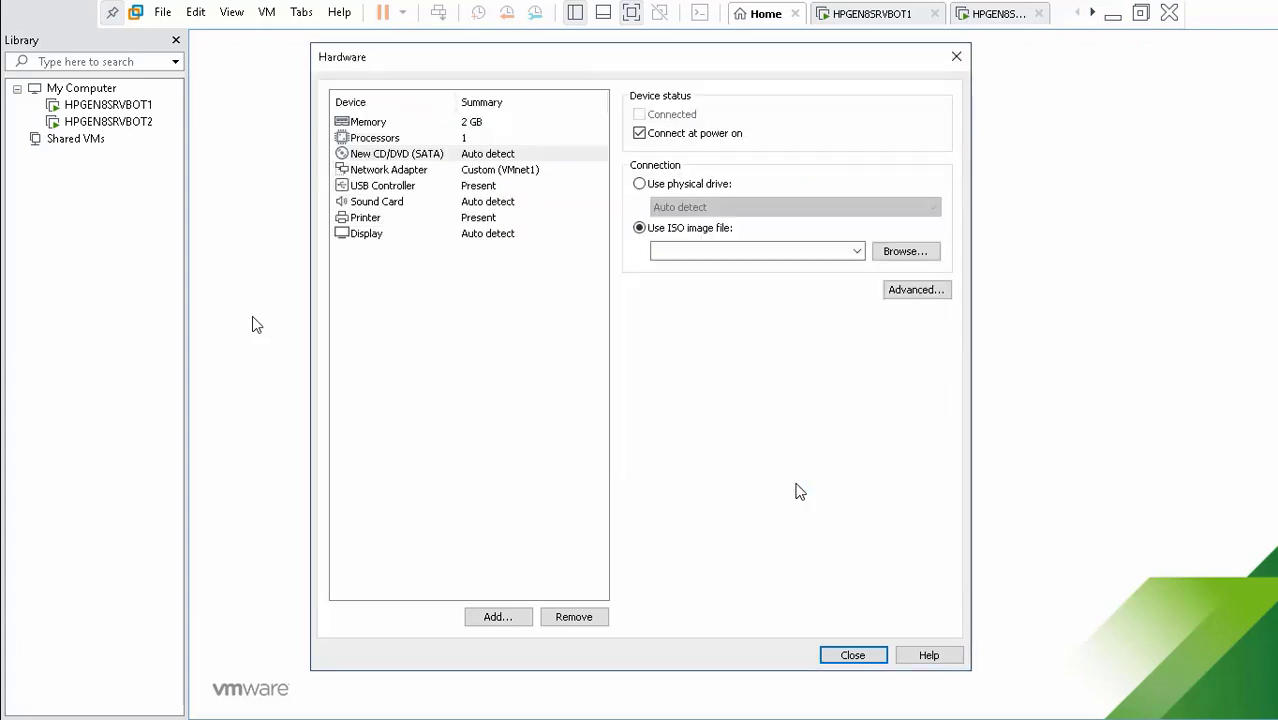
Recheck the memory and processor settings, then close hardware customisation to return to the summary
{"action": "left_click", "coordinate": [390, 122]}
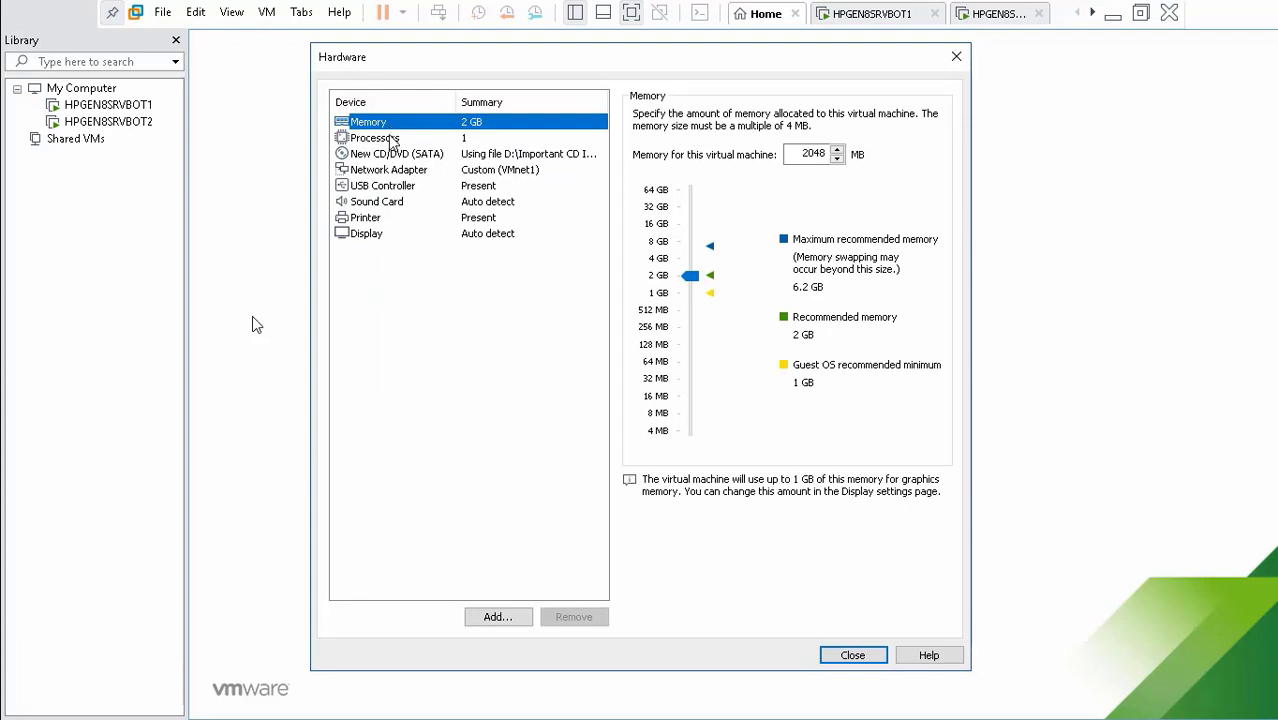
{"action": "left_click", "coordinate": [391, 140]}
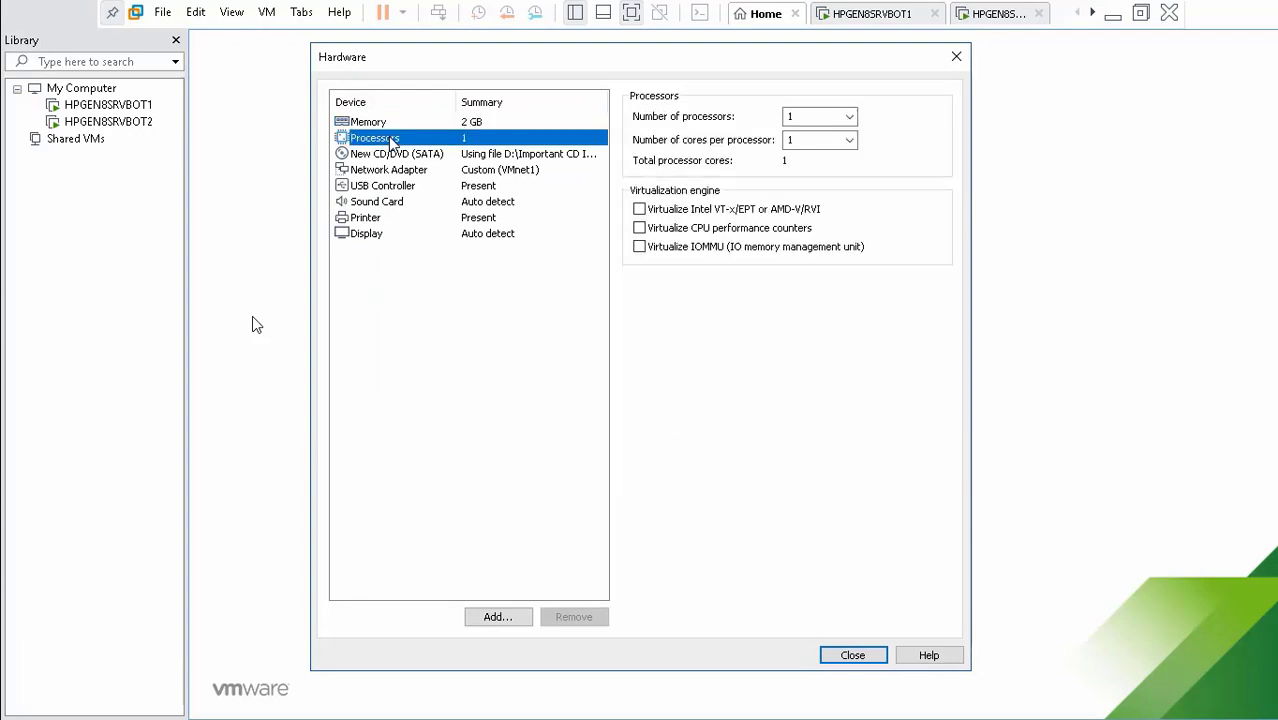
{"action": "left_click", "coordinate": [378, 124]}
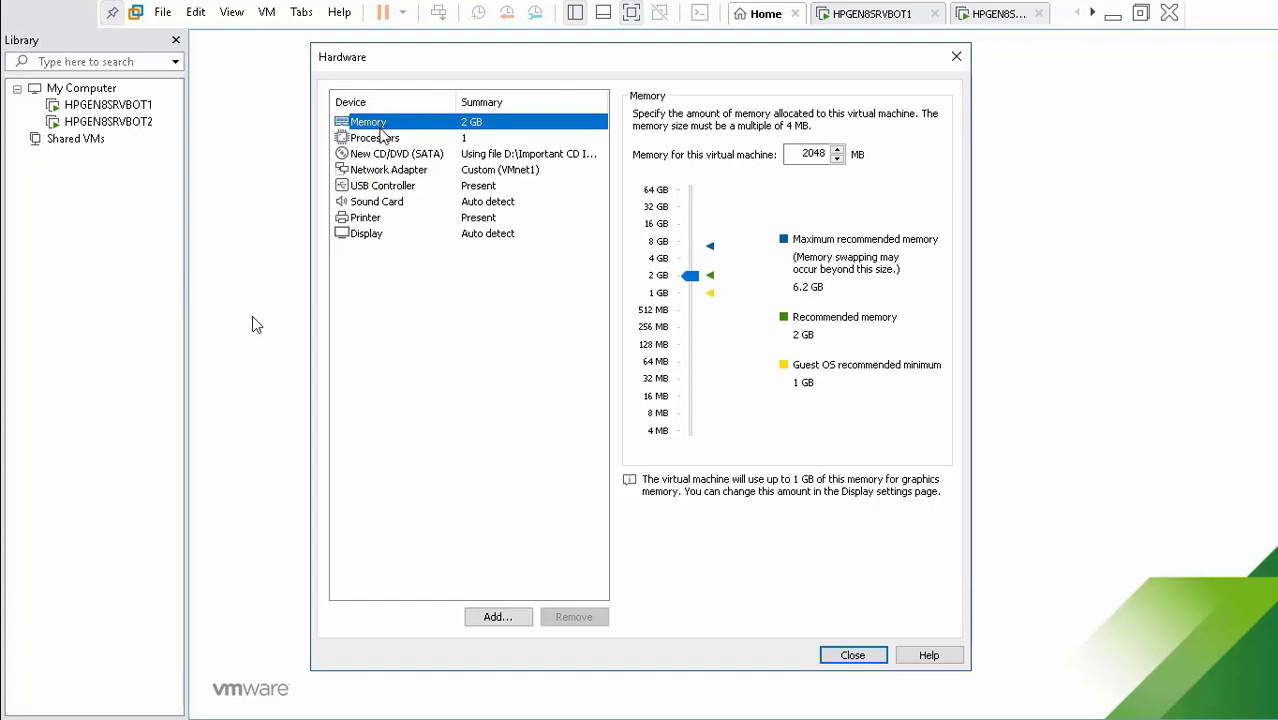
{"action": "left_click", "coordinate": [384, 142]}
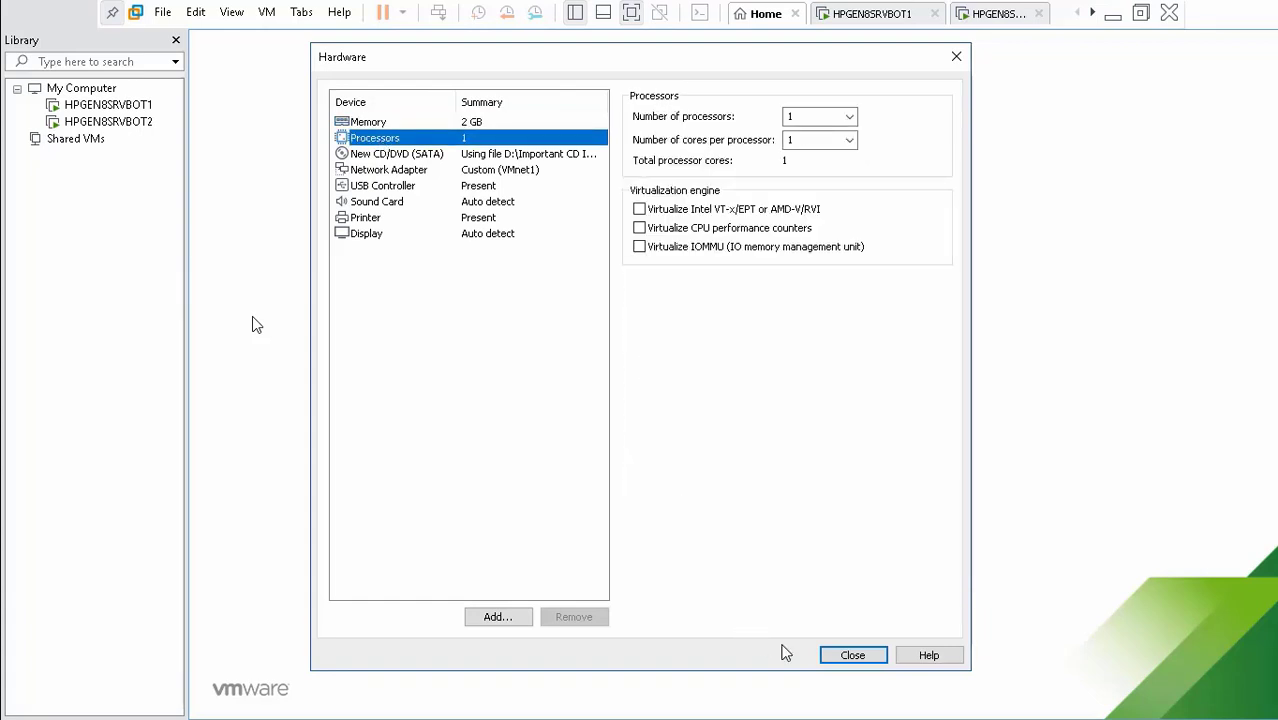
{"action": "left_click", "coordinate": [847, 655]}
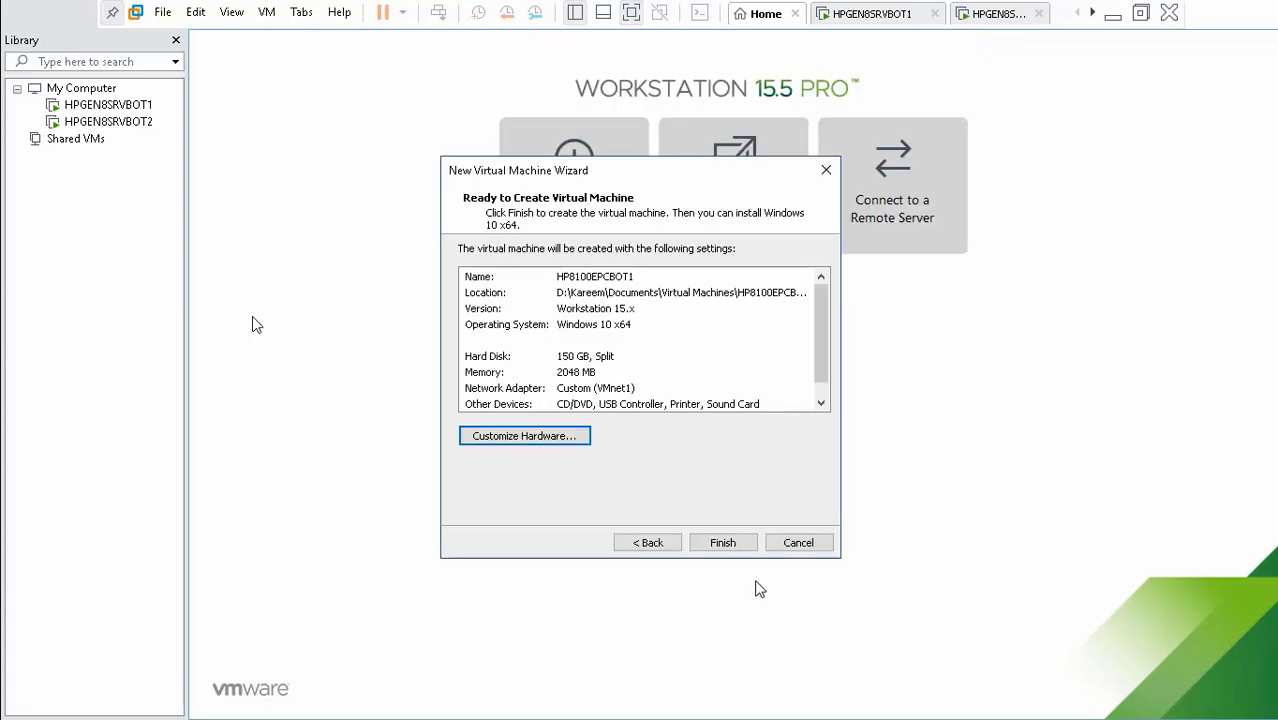
Finish the wizard to create HP8100EPCBOT1, then power the new VM on
{"action": "left_click", "coordinate": [726, 545]}
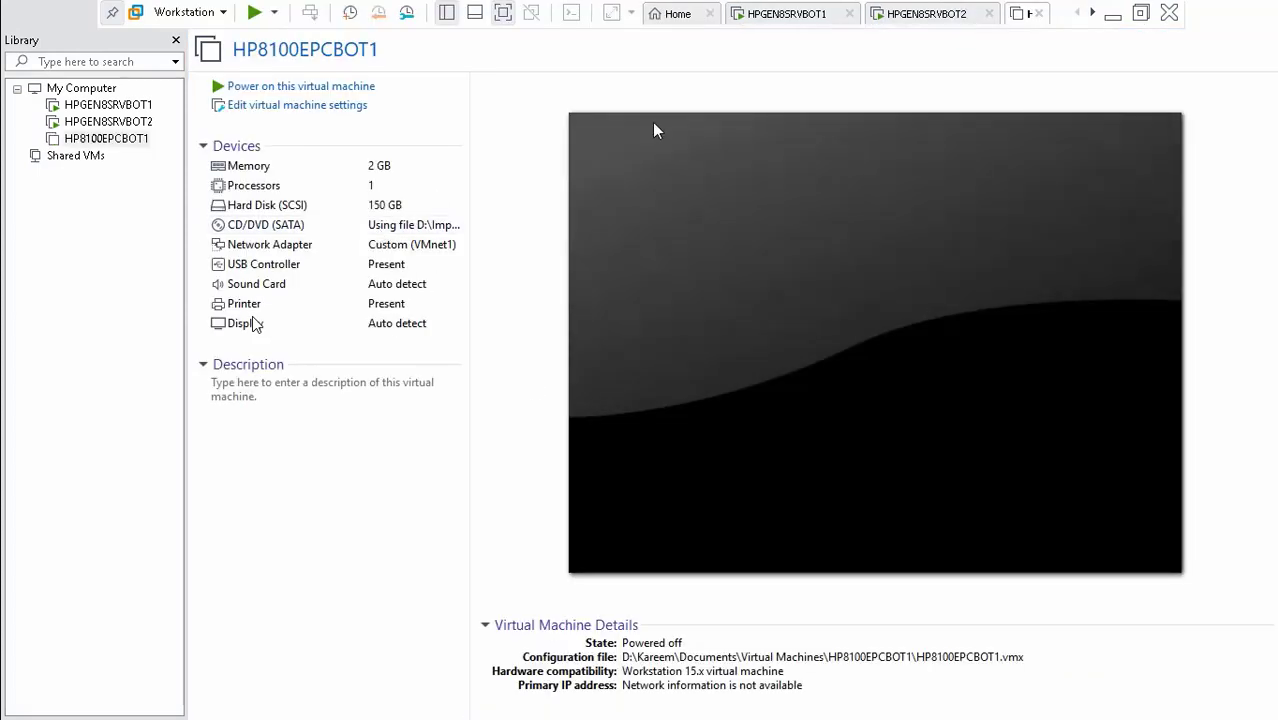
{"action": "left_click", "coordinate": [258, 89]}
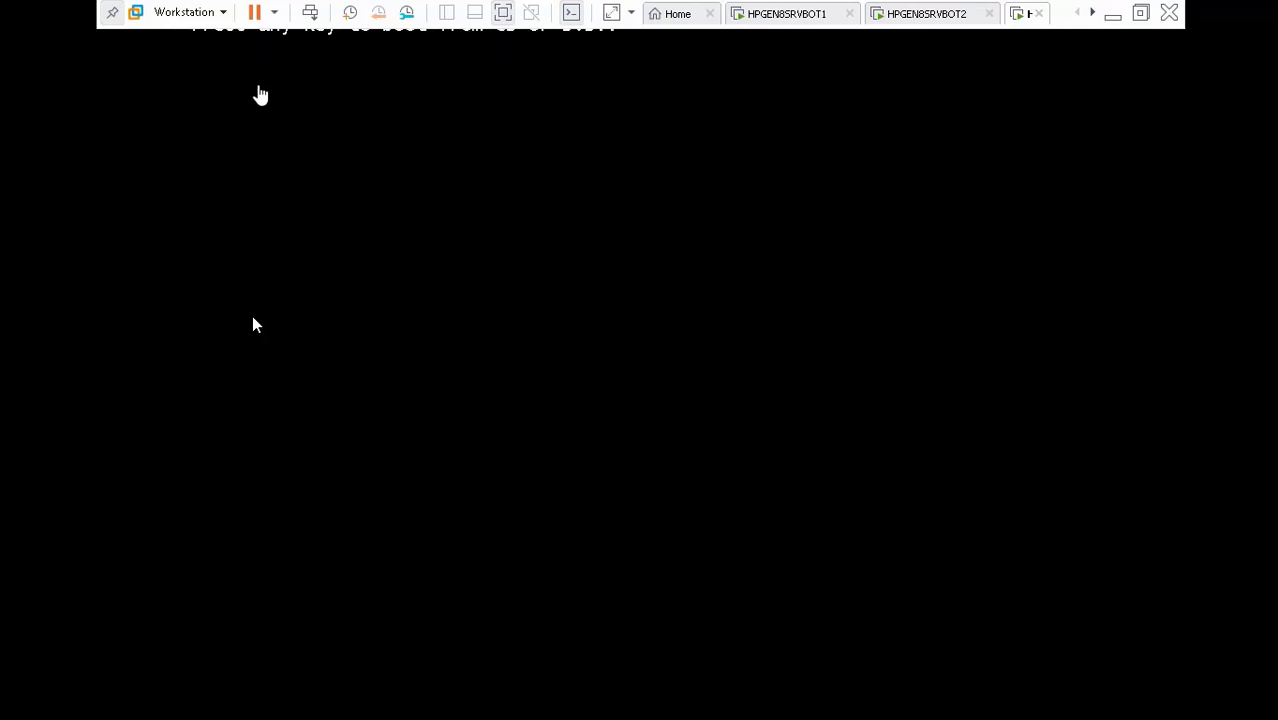
Restart the HP8100EPCBOT1 guest from the VM power options
{"action": "left_click", "coordinate": [260, 95]}
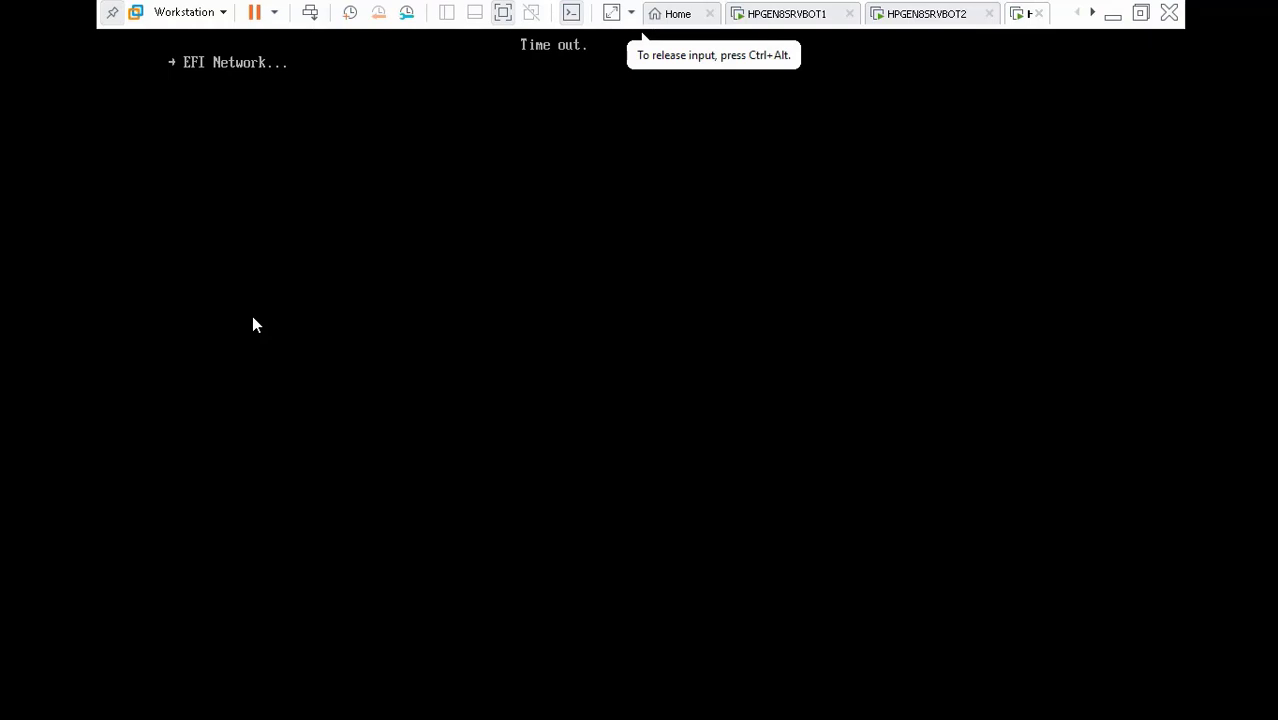
{"action": "key", "text": "ctrl+alt"}
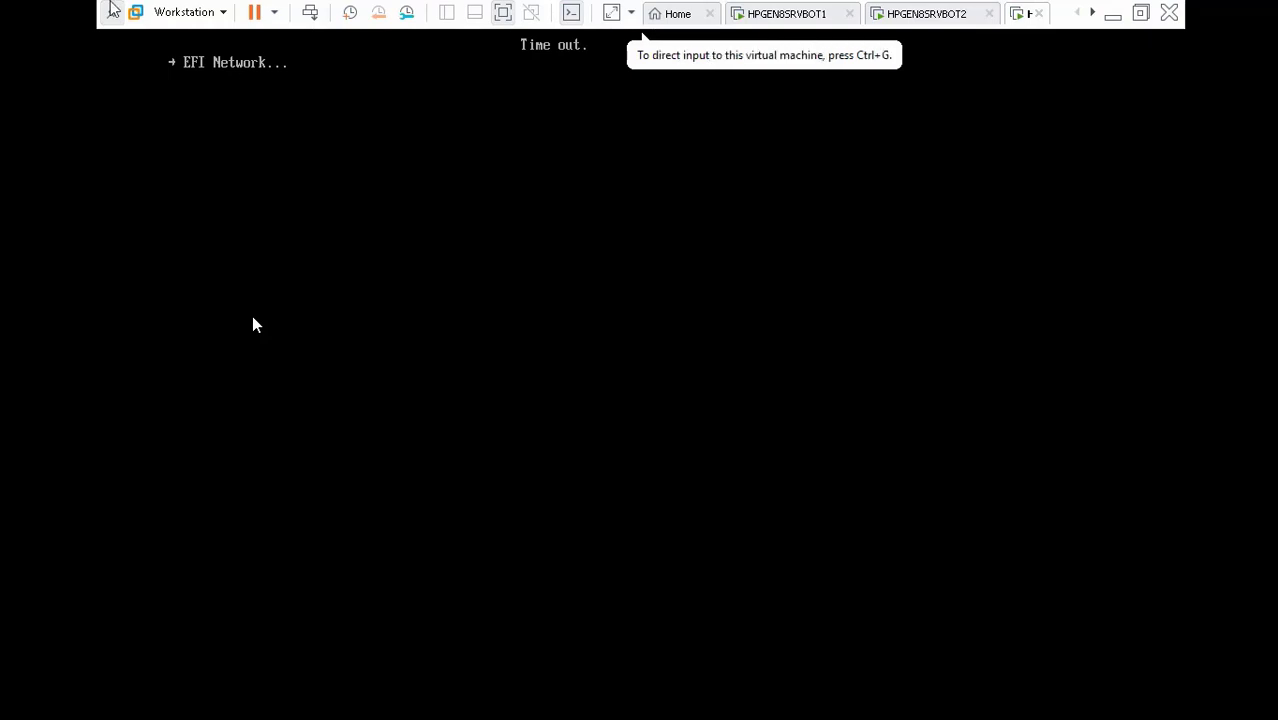
{"action": "left_click", "coordinate": [279, 12]}
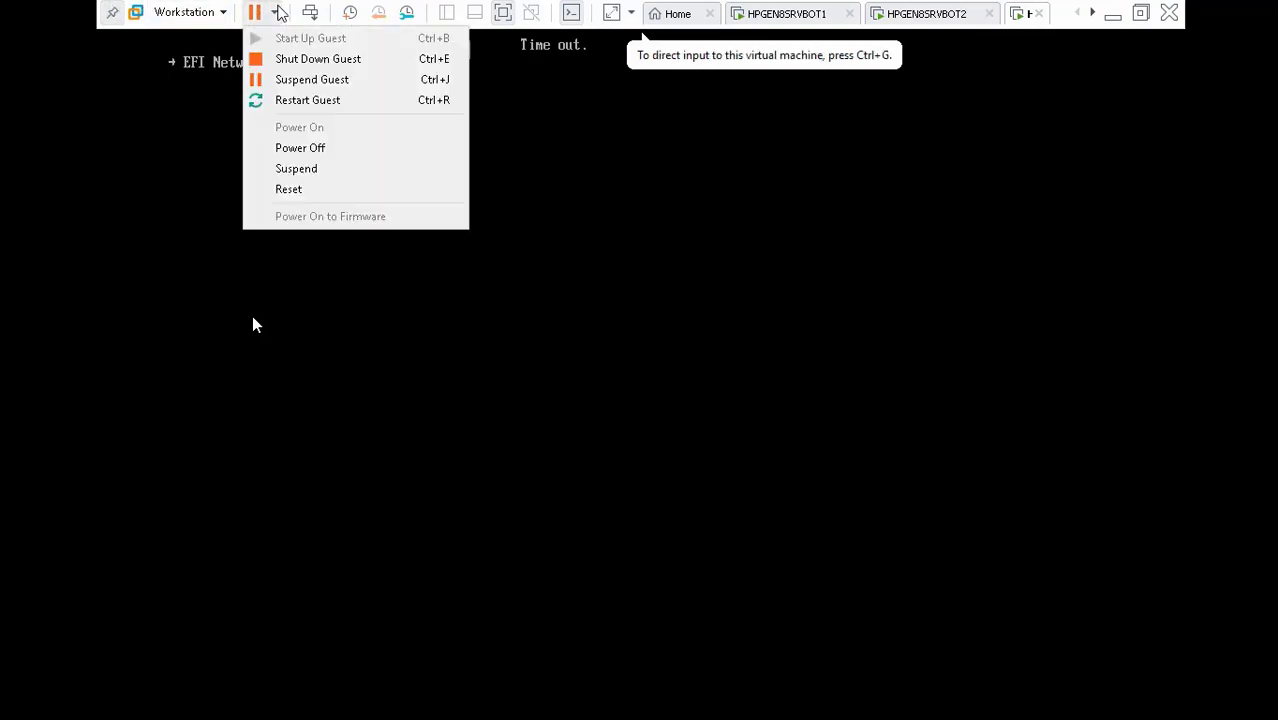
{"action": "left_click", "coordinate": [320, 102]}
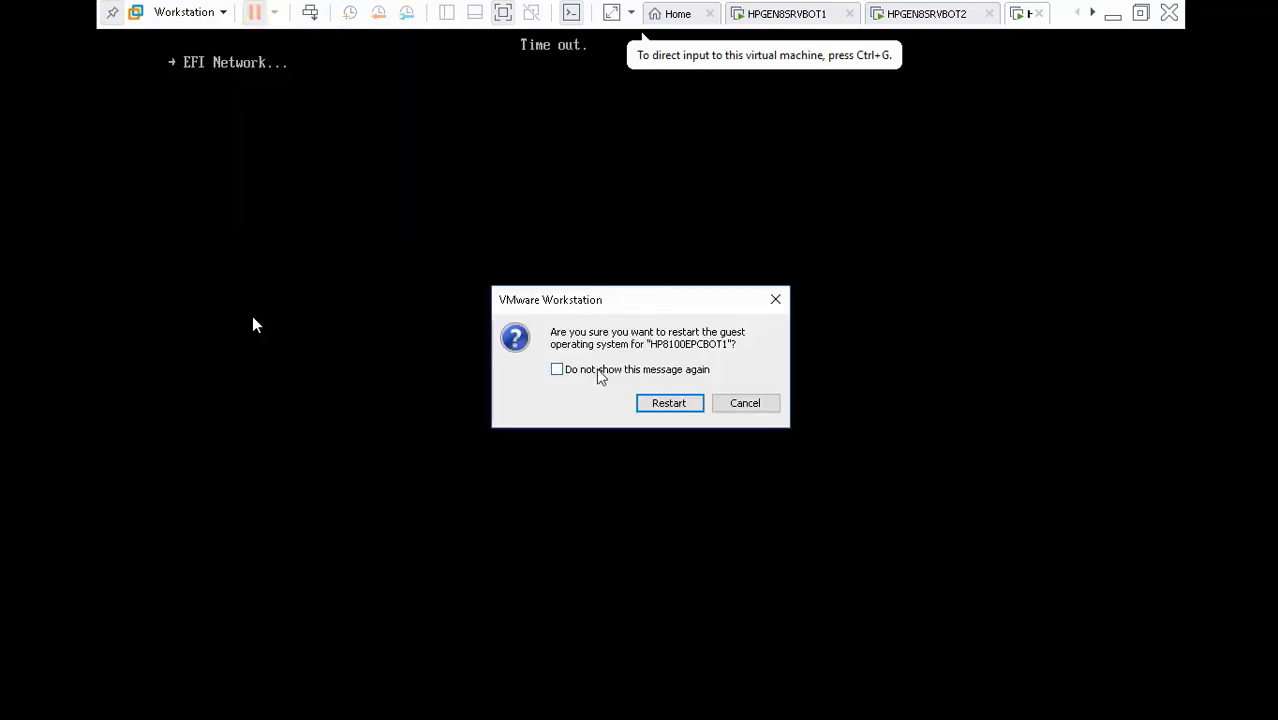
{"action": "left_click", "coordinate": [660, 403]}
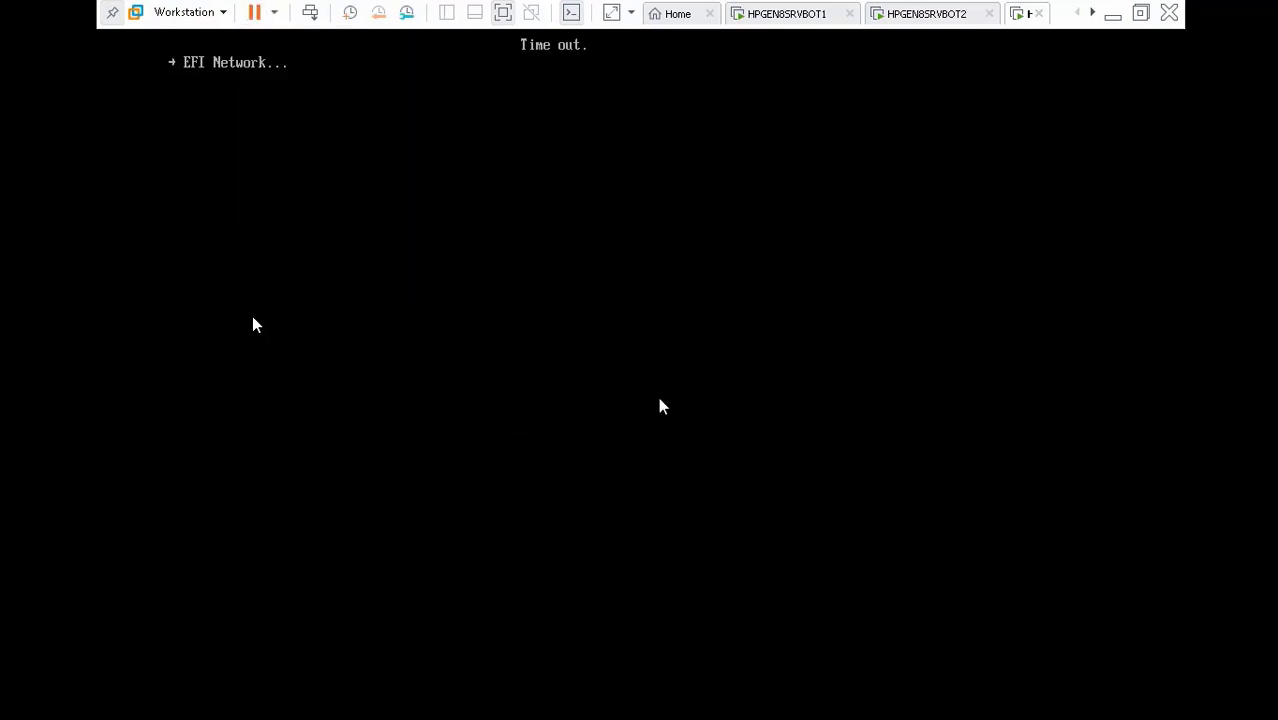
Boot the VM from the Windows DVD image and minimise VMware Workstation
{"action": "left_click", "coordinate": [310, 204]}
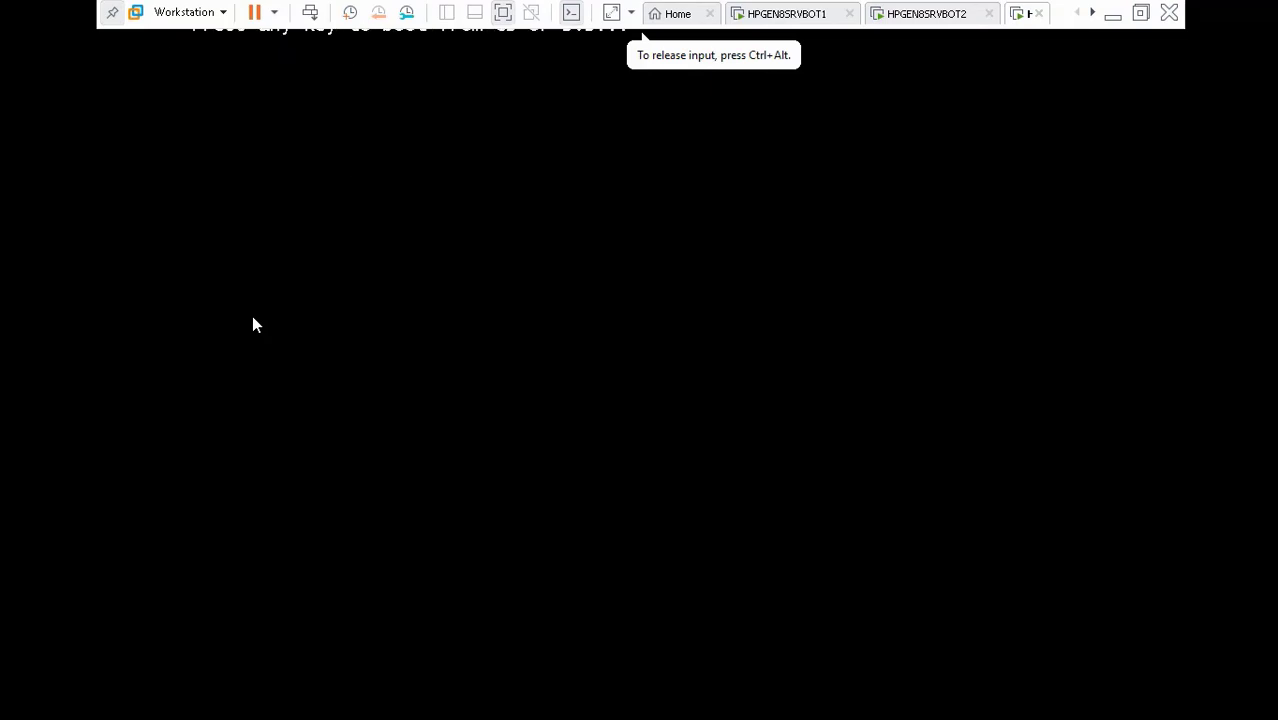
{"action": "key", "text": "Return"}
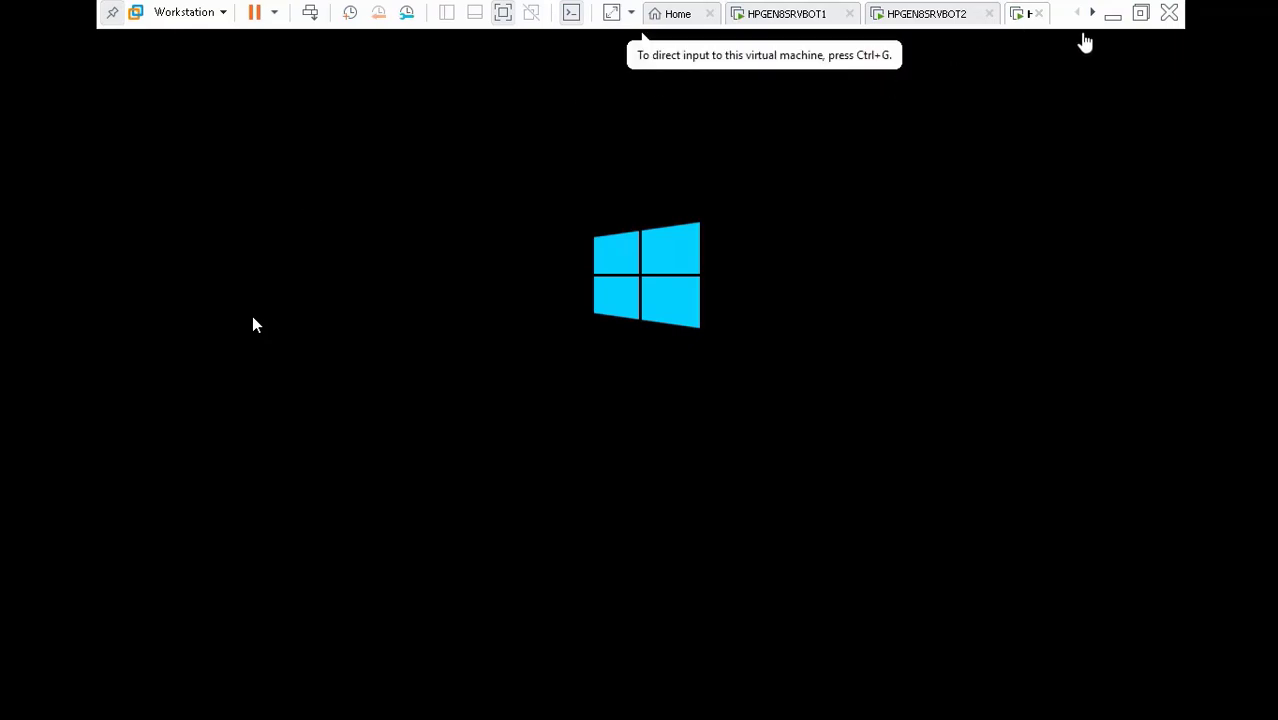
{"action": "left_click", "coordinate": [1113, 15]}
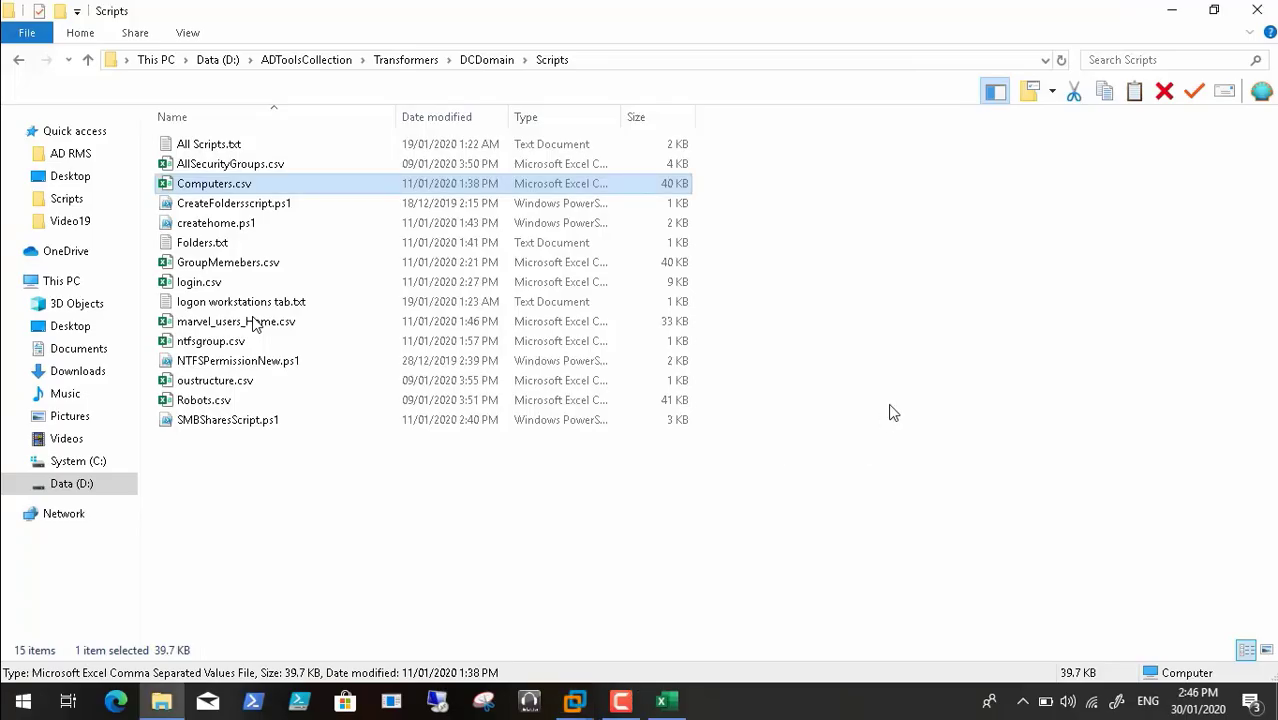
Check the HP8100EPCBOT1 row in Computers.csv, then close Excel
{"action": "left_click", "coordinate": [678, 703]}
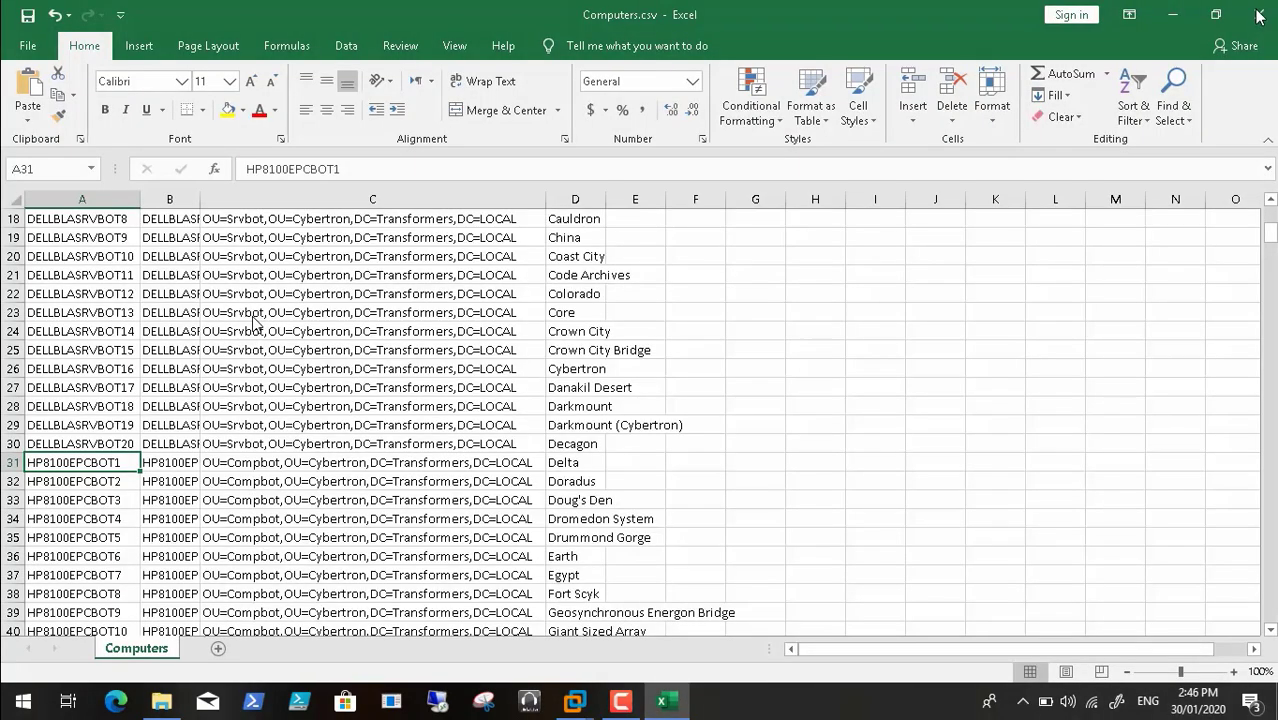
{"action": "left_click", "coordinate": [1268, 22]}
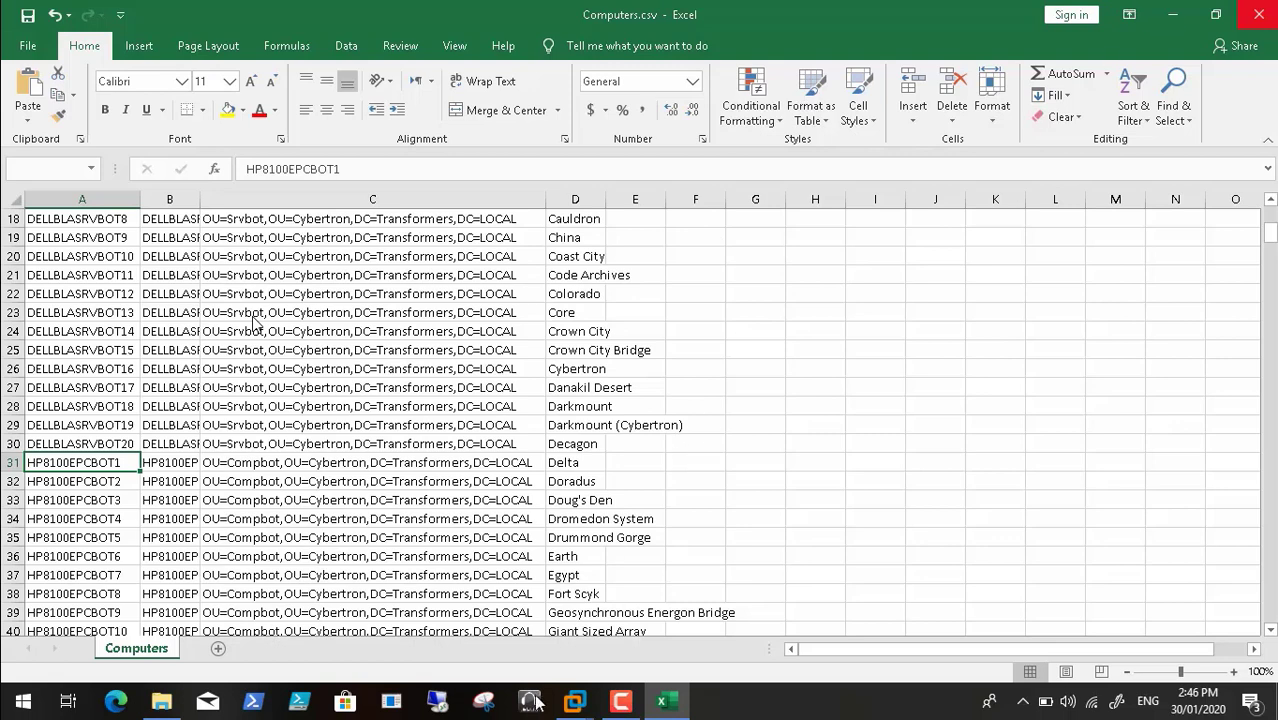
{"action": "left_click", "coordinate": [578, 702]}
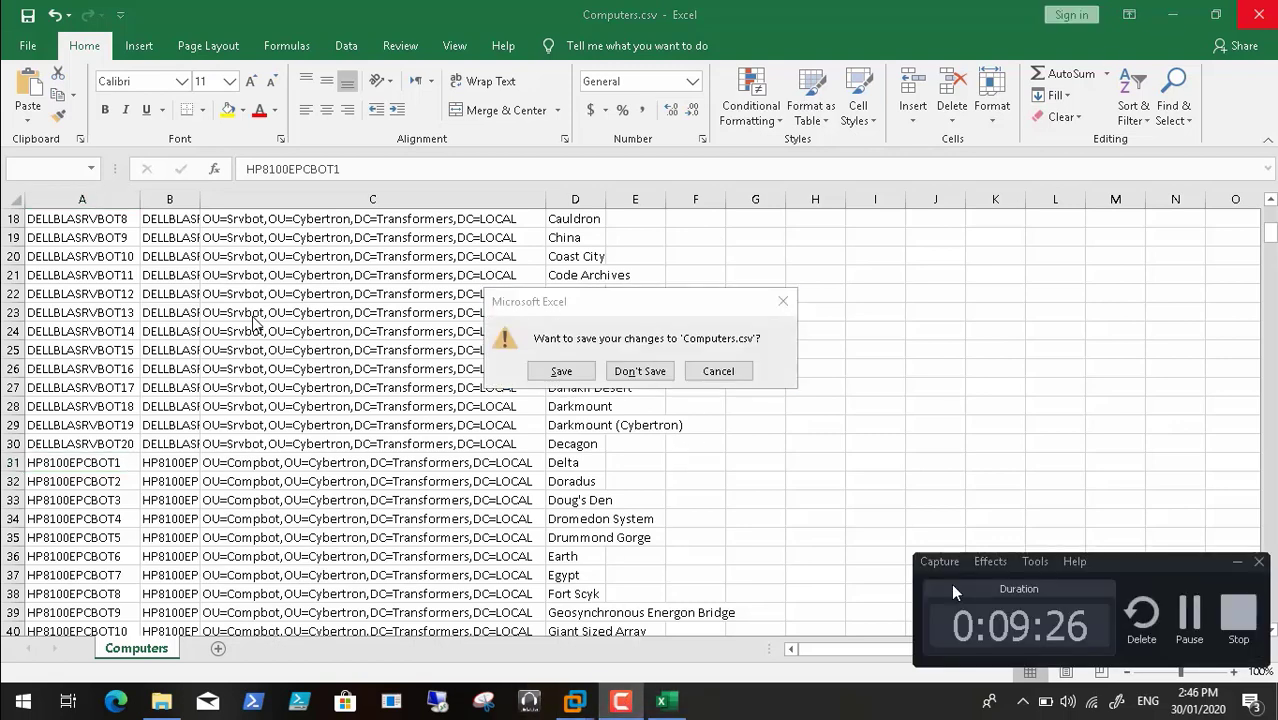
{"action": "left_click", "coordinate": [1189, 615]}
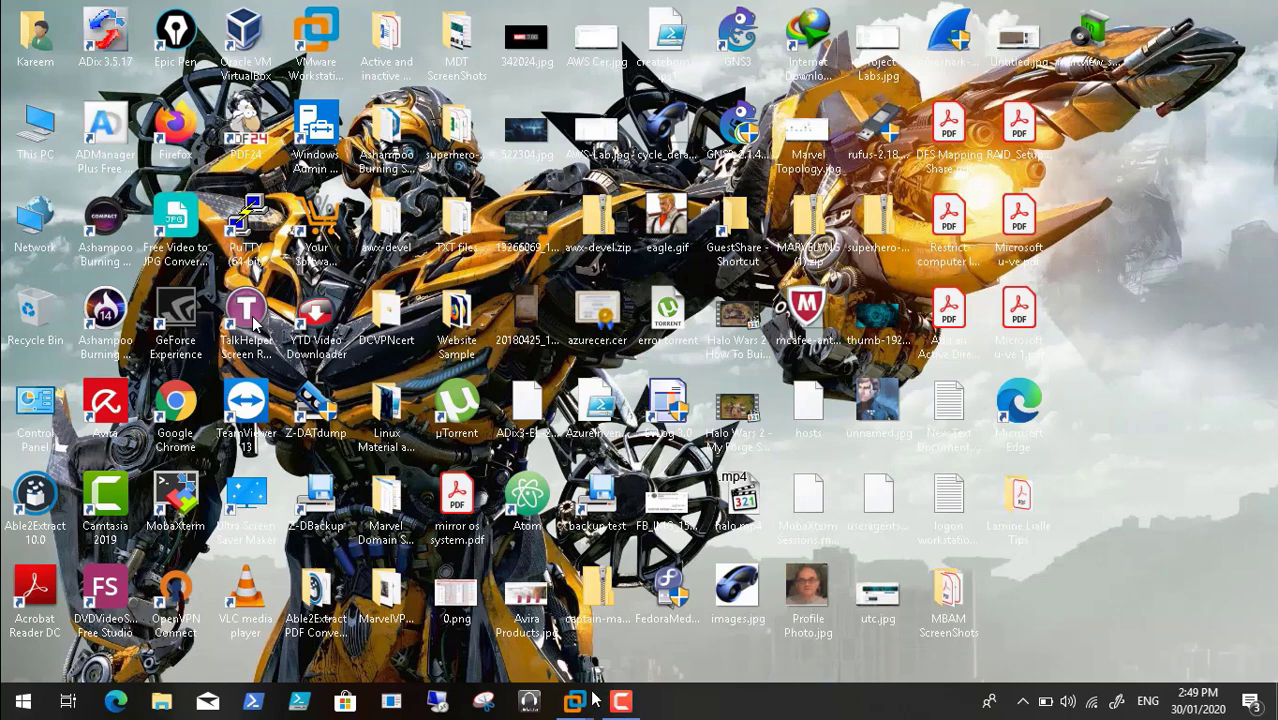
Restore the VMware Workstation window showing the VM's Windows Setup language screen
{"action": "mouse_move", "coordinate": [577, 702]}
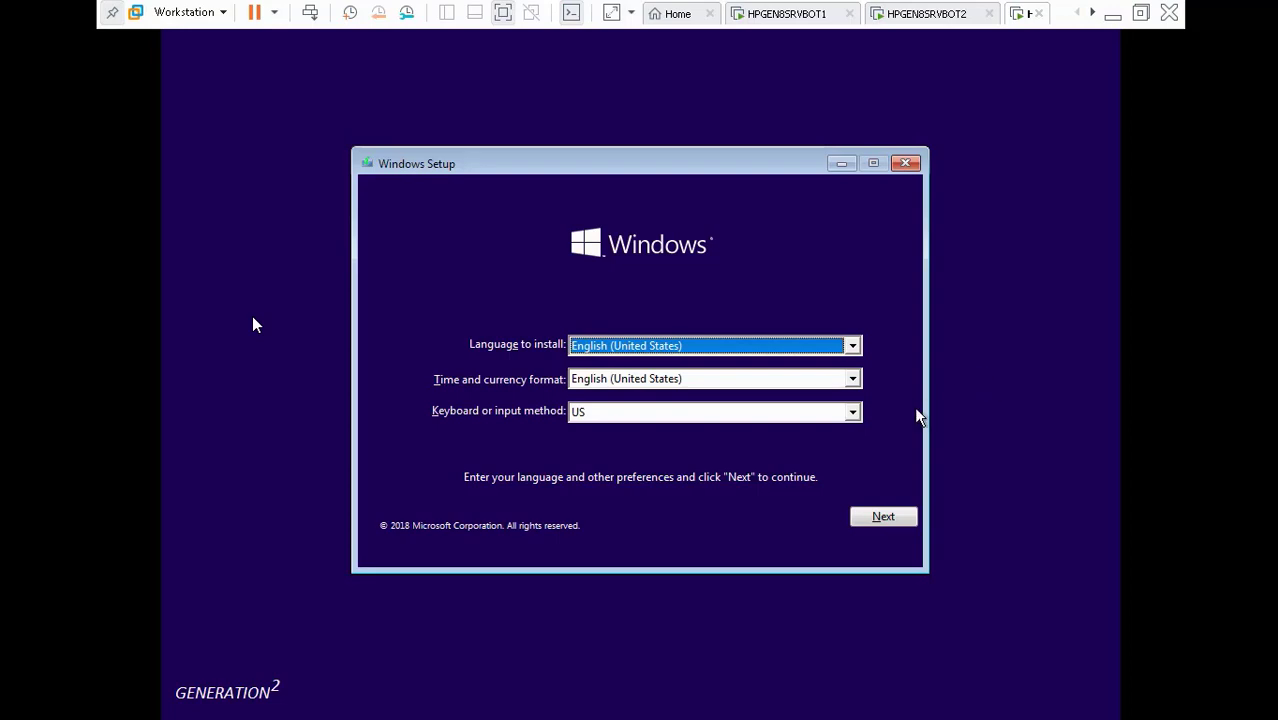
Keep English (United States) and US keyboard in Windows Setup and continue
{"action": "left_click", "coordinate": [884, 516]}
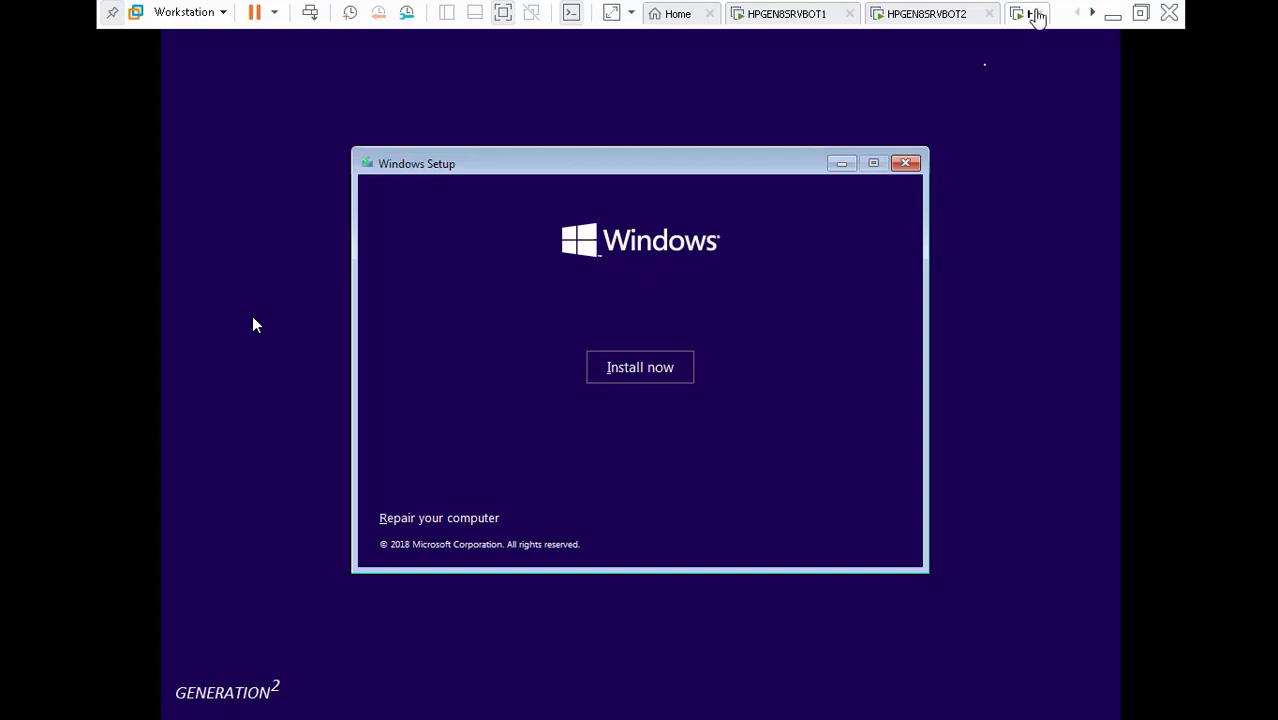
{"action": "left_click", "coordinate": [918, 103]}
Start the installation and select Windows 10 Enterprise LTSC 2019 KMS edition, continuing to license terms
{"action": "left_click", "coordinate": [640, 370]}
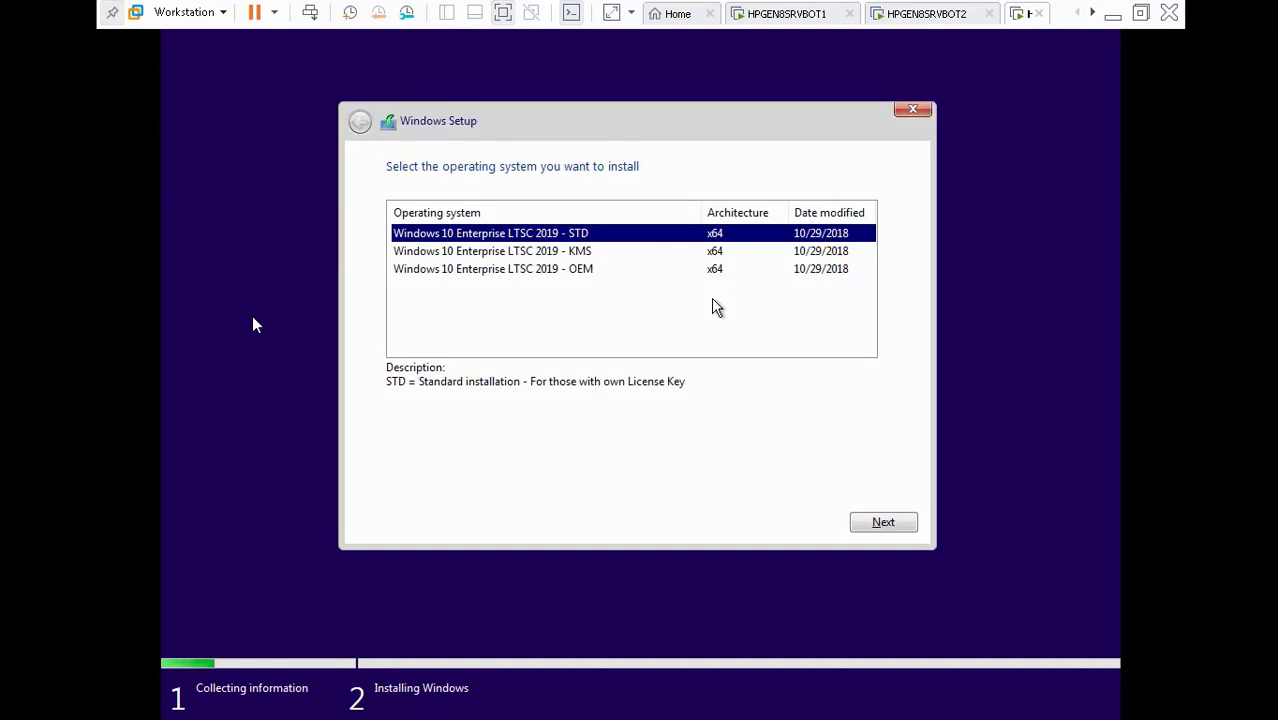
{"action": "left_click", "coordinate": [478, 254]}
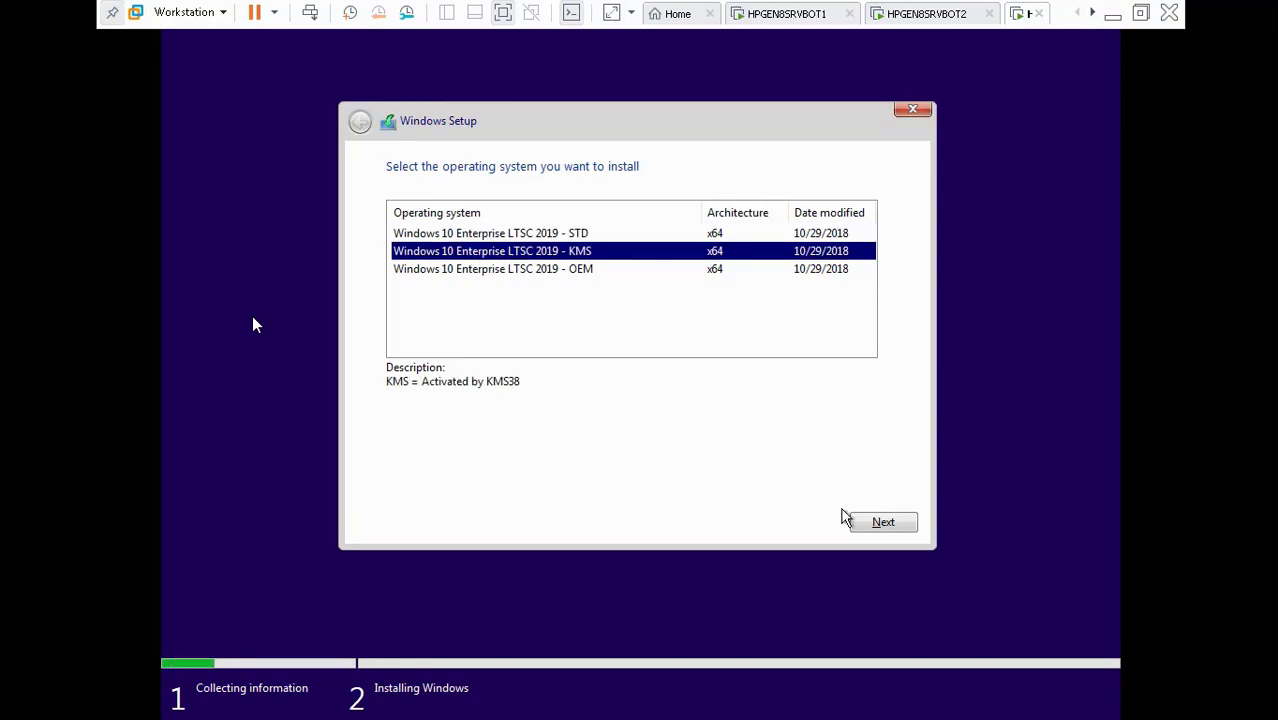
{"action": "left_click", "coordinate": [566, 277]}
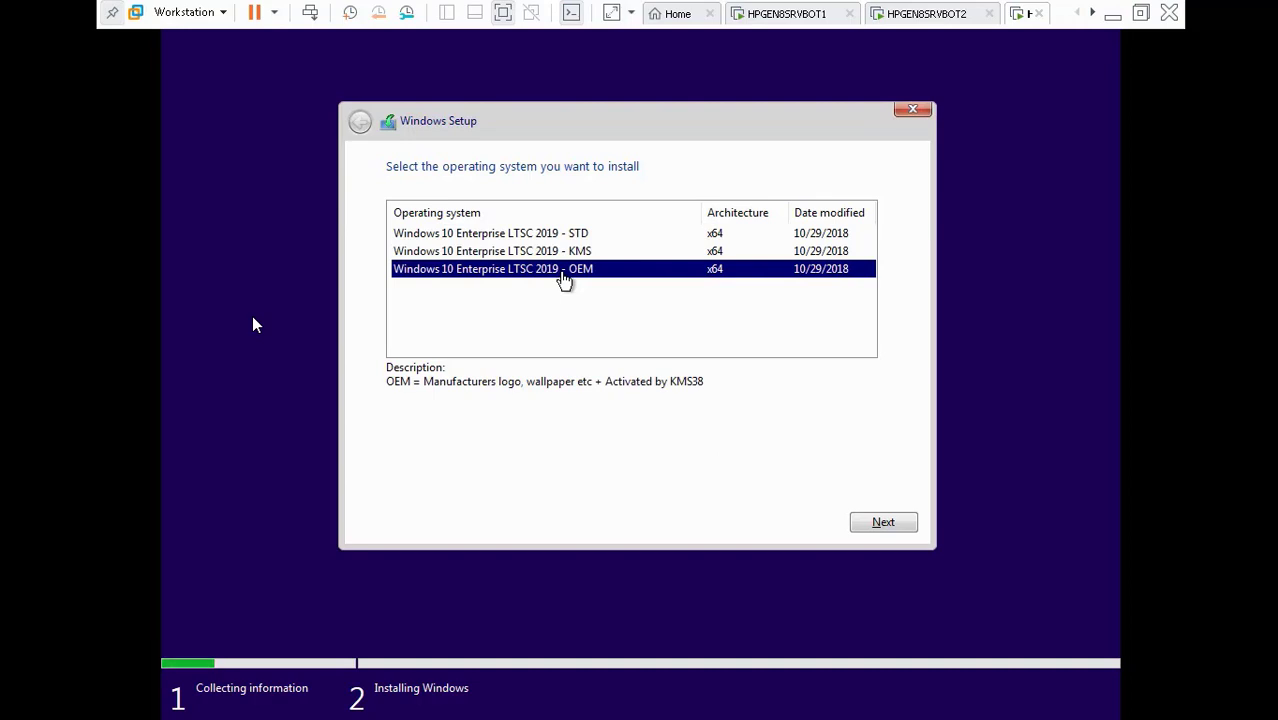
{"action": "left_click", "coordinate": [564, 256]}
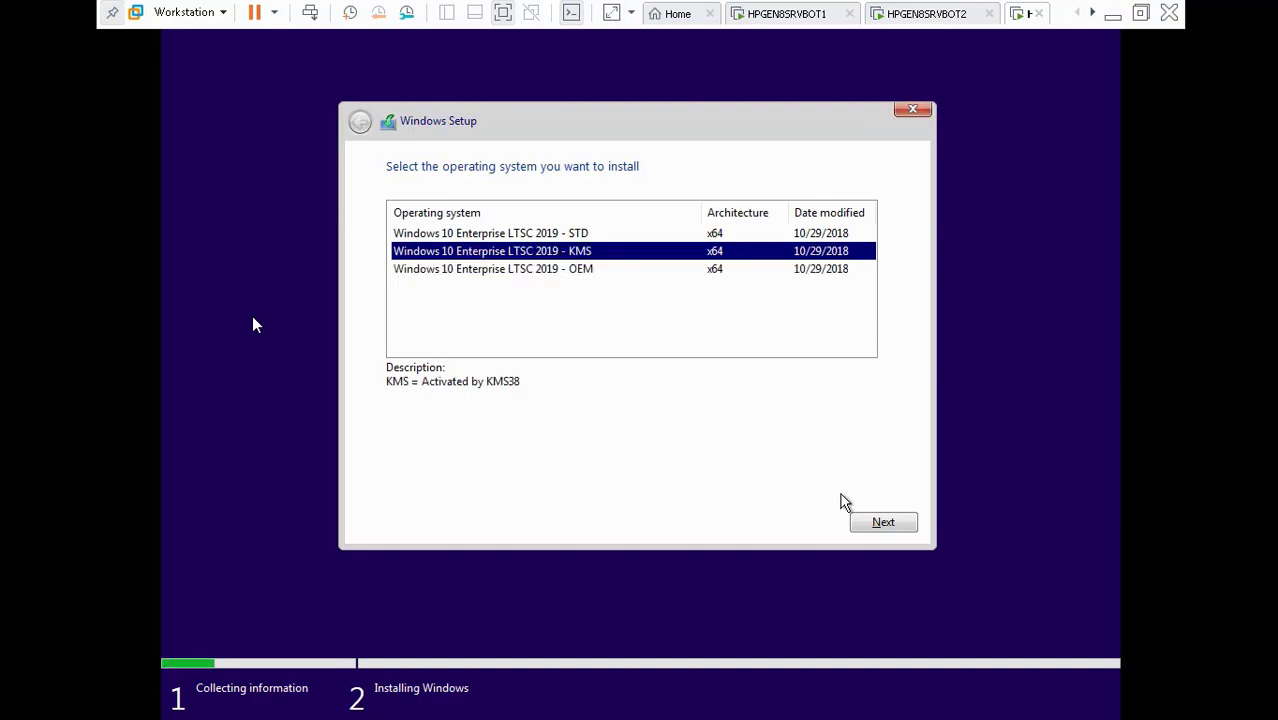
{"action": "left_click", "coordinate": [876, 520]}
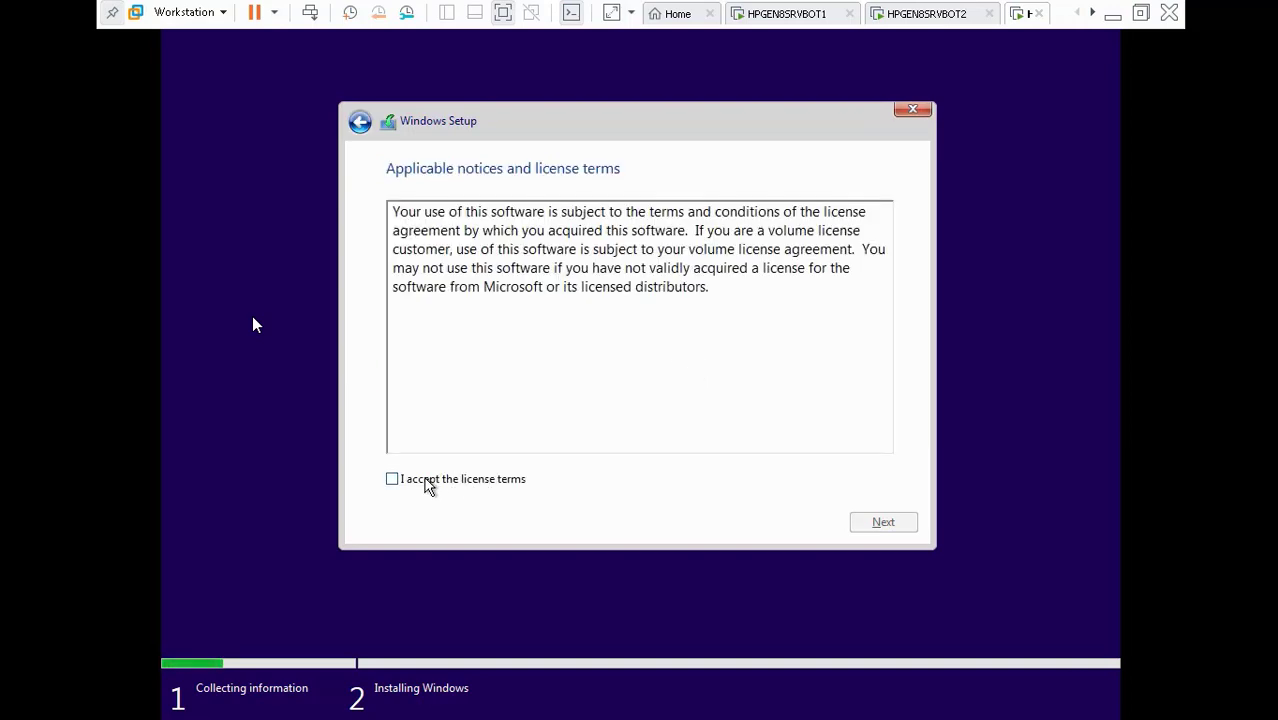
Accept the Windows license terms and choose a Custom installation
{"action": "left_click", "coordinate": [428, 482]}
{"action": "left_click", "coordinate": [884, 522]}
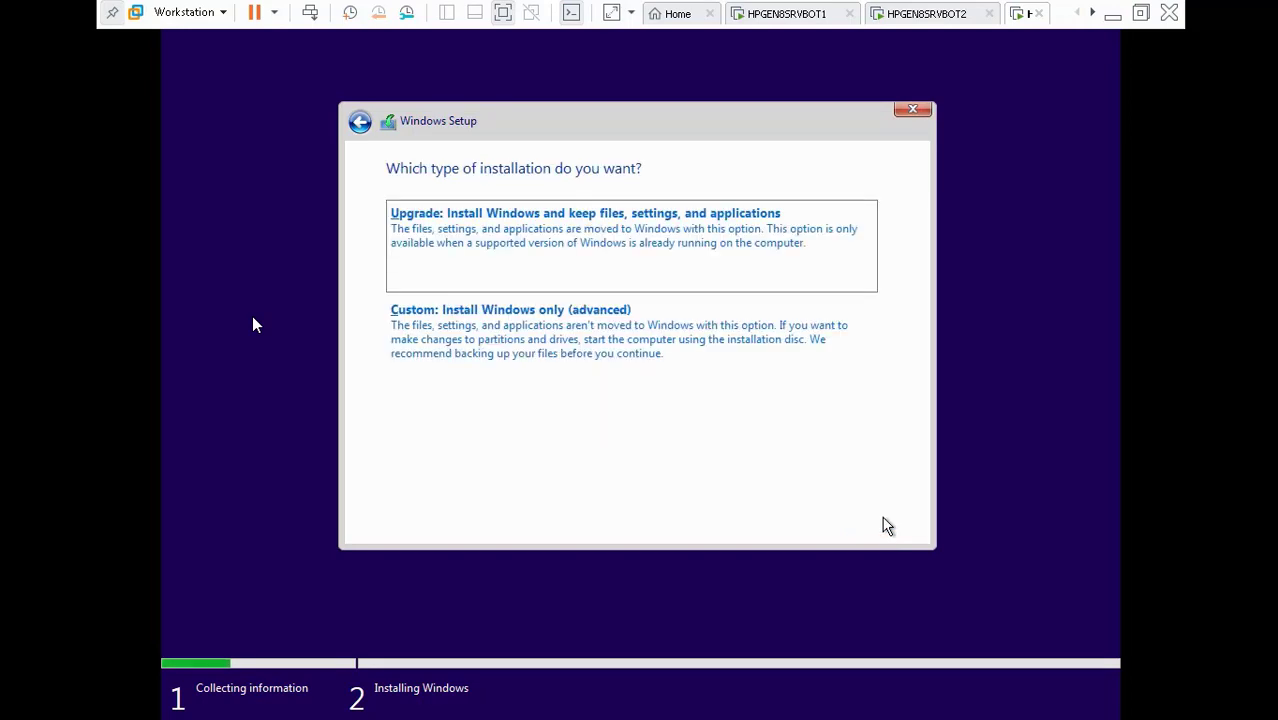
{"action": "left_click", "coordinate": [650, 330]}
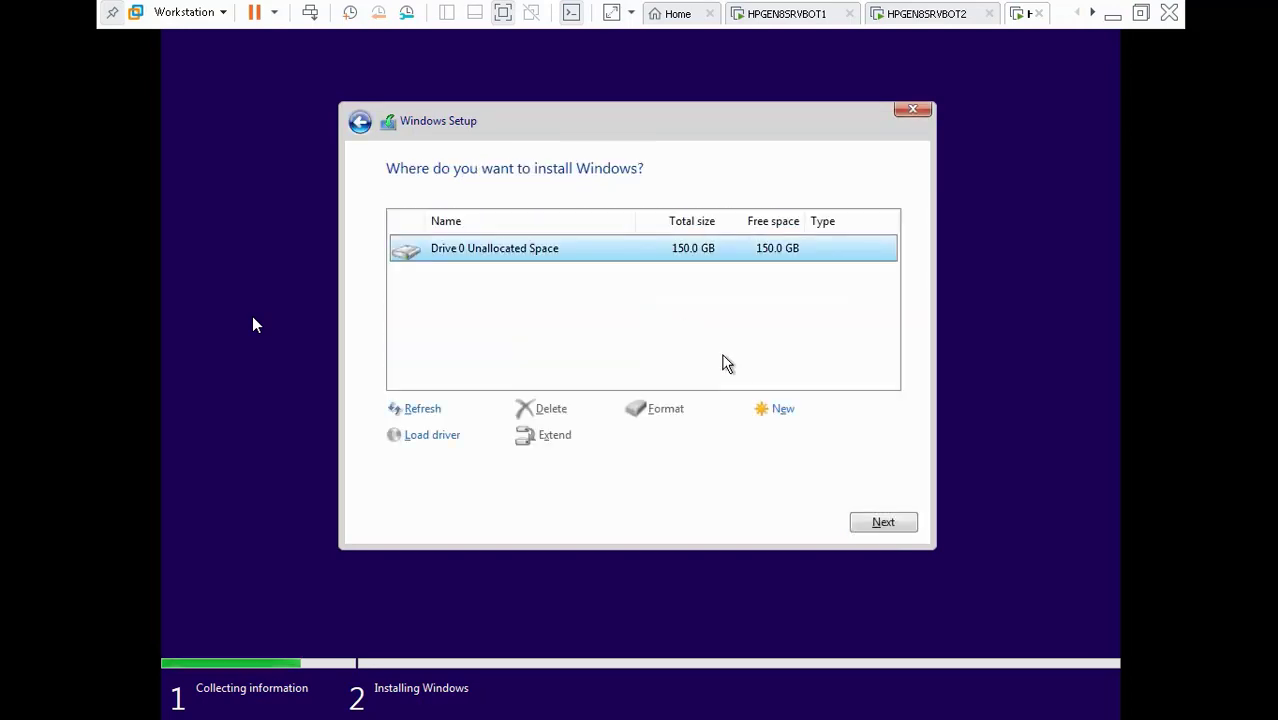
Create a 100000 MB partition on the empty drive, letting setup add its system partitions
{"action": "left_click", "coordinate": [781, 410]}
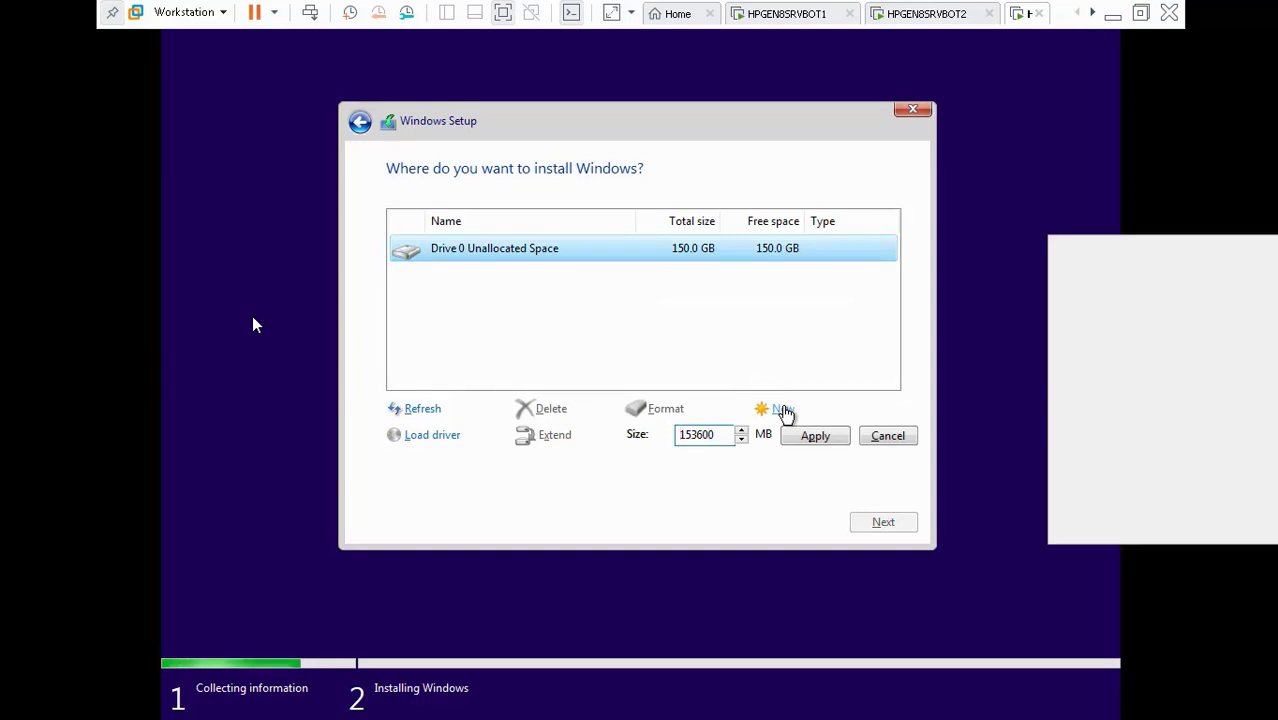
{"action": "key", "text": "BackSpace"}
{"action": "key", "text": "BackSpace"}
{"action": "key", "text": "BackSpace"}
{"action": "key", "text": "BackSpace"}
{"action": "key", "text": "BackSpace"}
{"action": "key", "text": "BackSpace"}
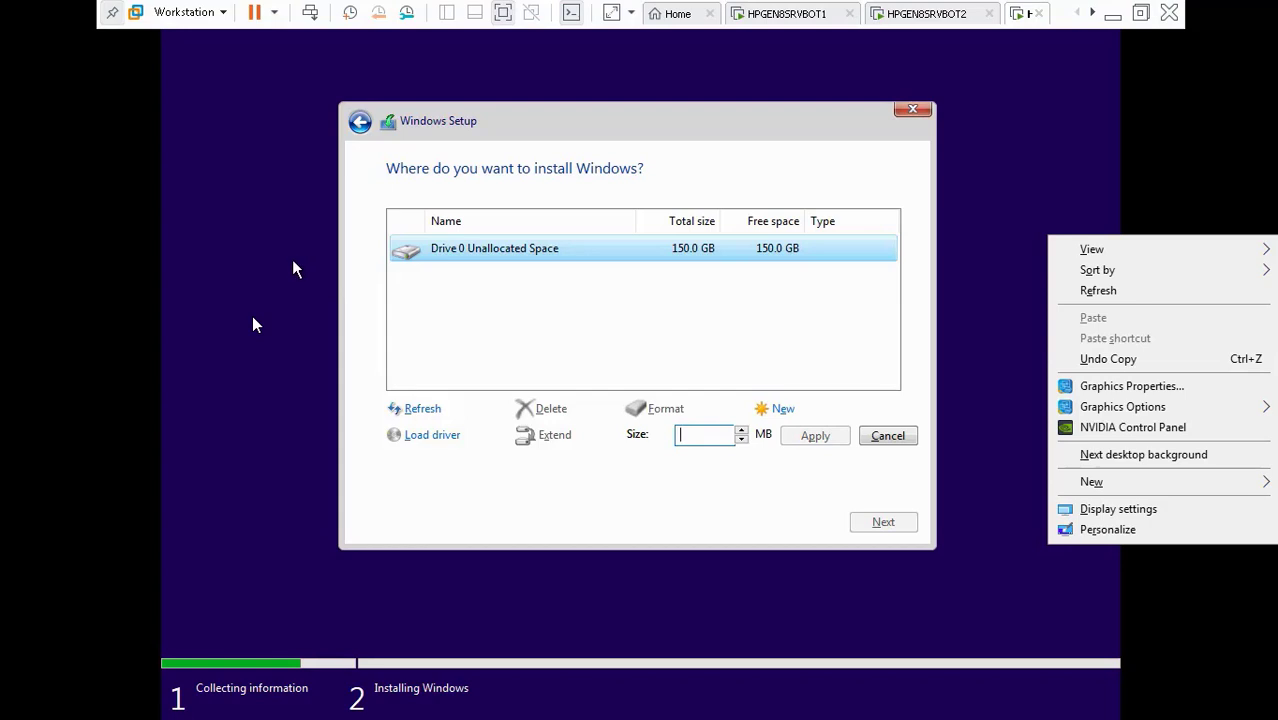
{"action": "type", "text": "1"}
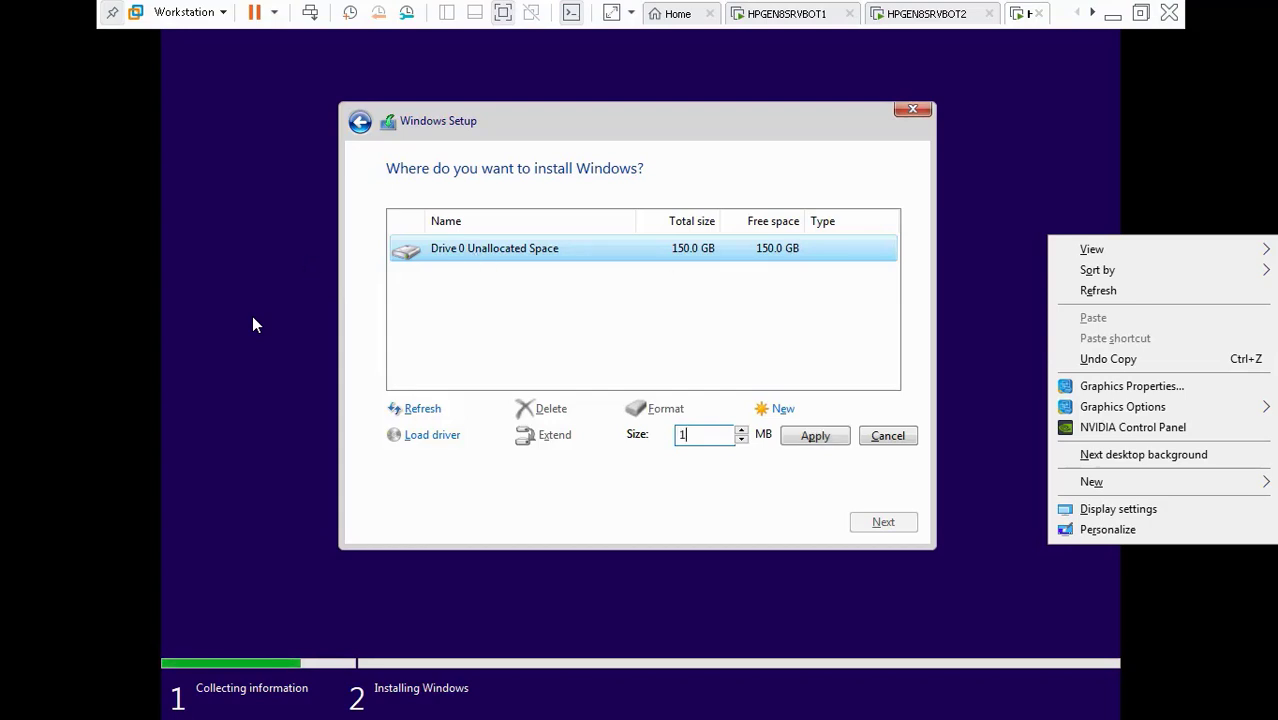
{"action": "type", "text": "00000"}
{"action": "left_click", "coordinate": [842, 437]}
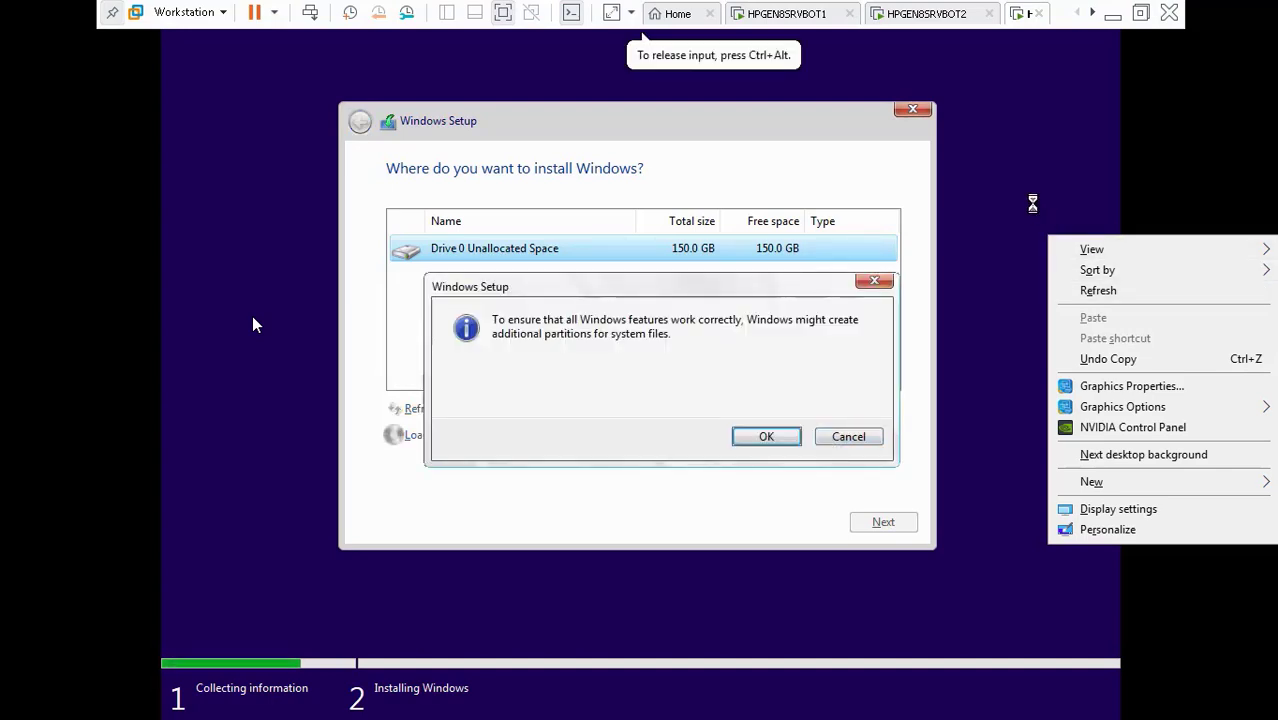
{"action": "left_click", "coordinate": [766, 436]}
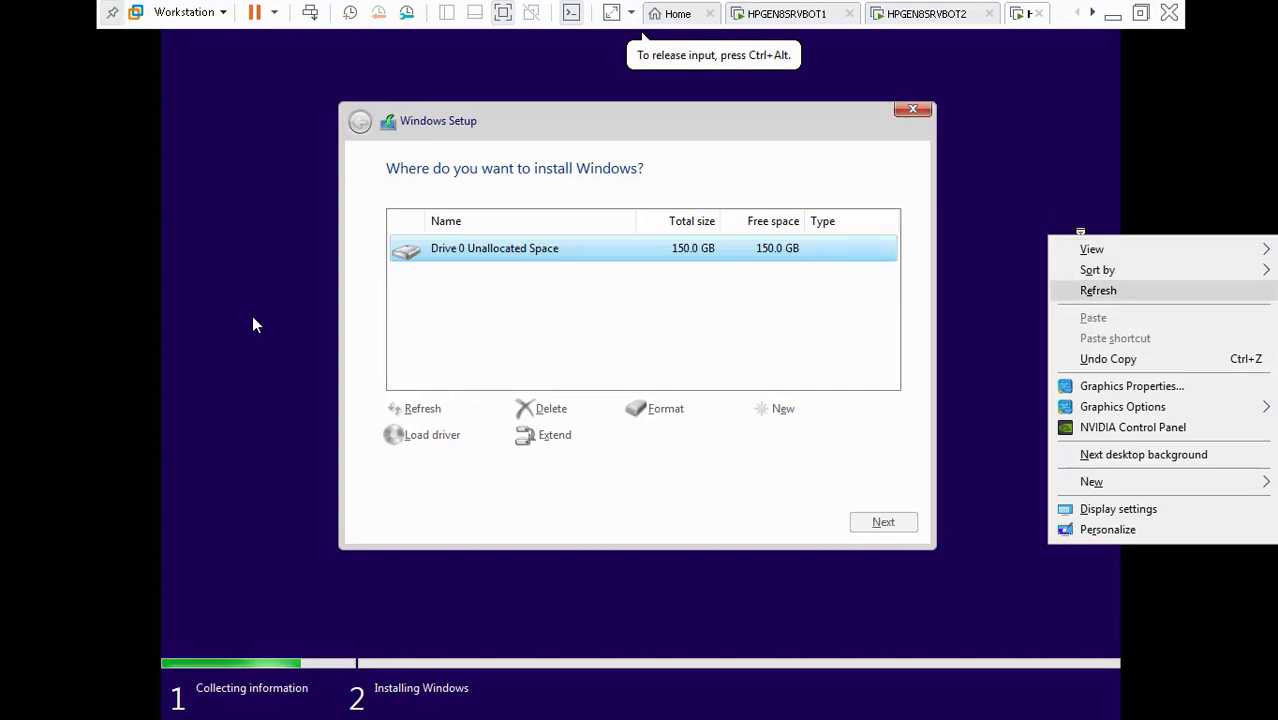
{"action": "left_click", "coordinate": [1080, 232]}
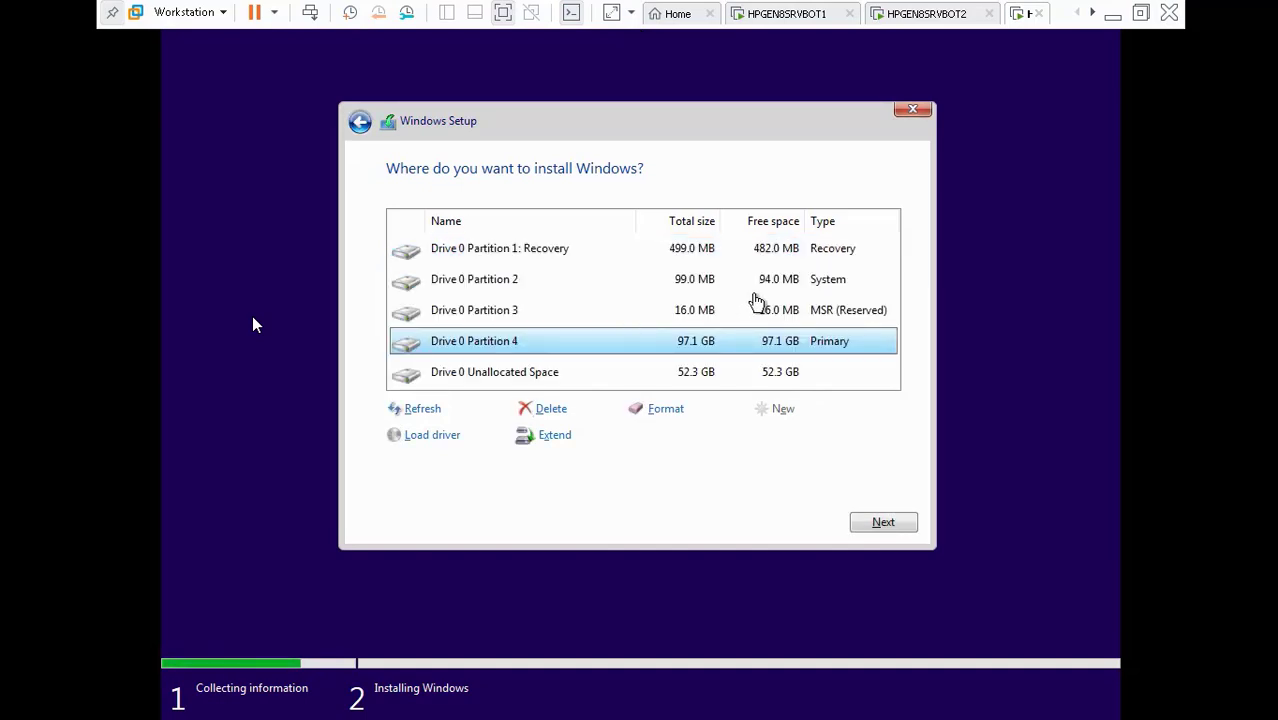
Create and format Partition 5 from the leftover space, then install Windows on Partition 4
{"action": "left_click", "coordinate": [769, 371]}
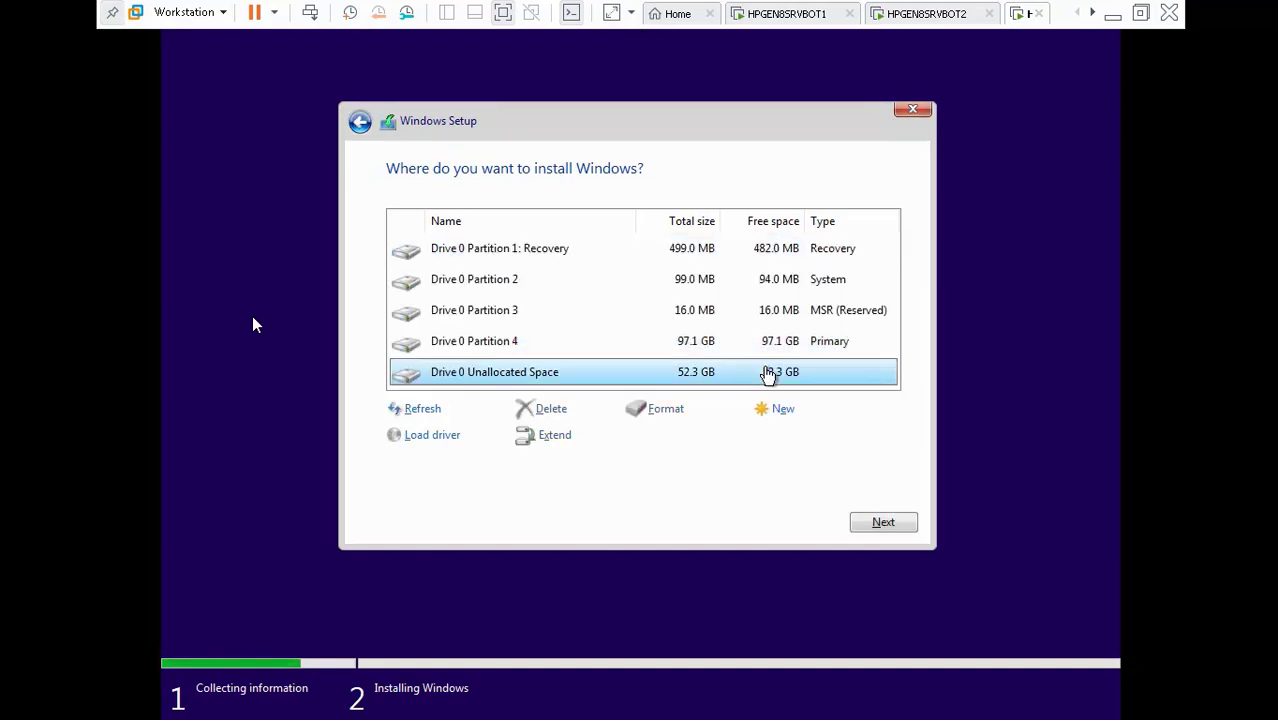
{"action": "left_click", "coordinate": [783, 410]}
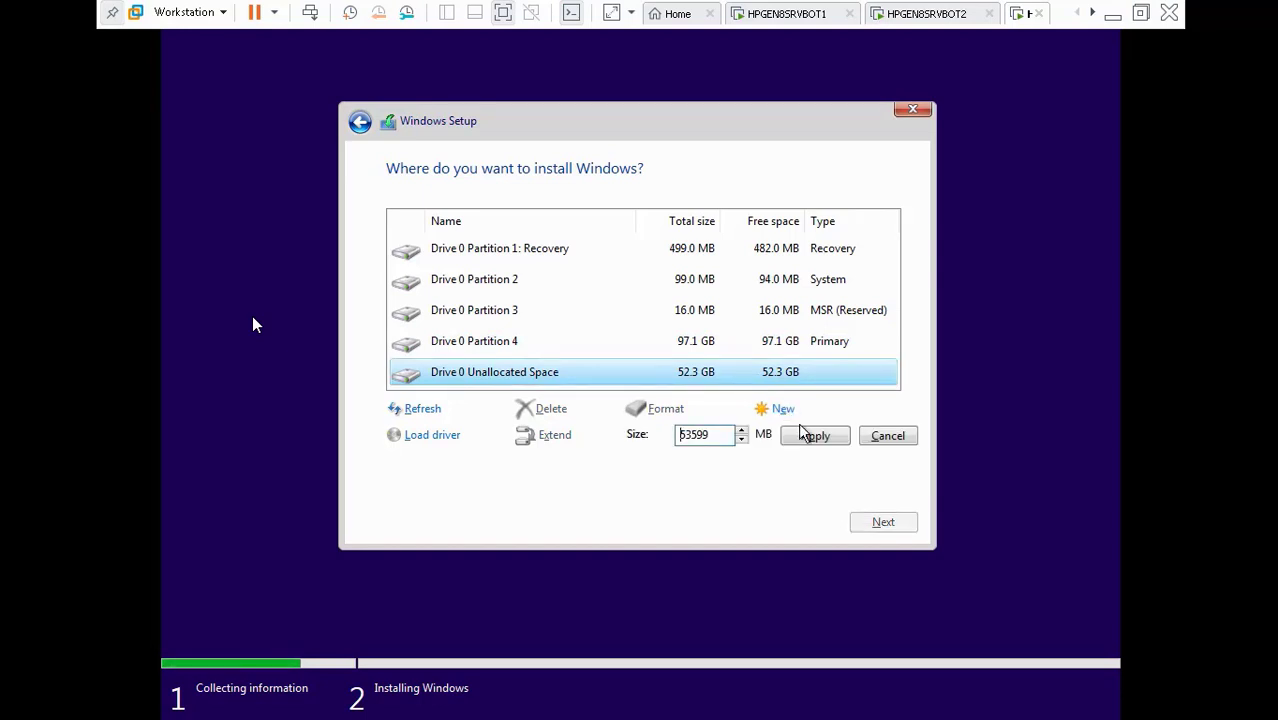
{"action": "left_click", "coordinate": [815, 440]}
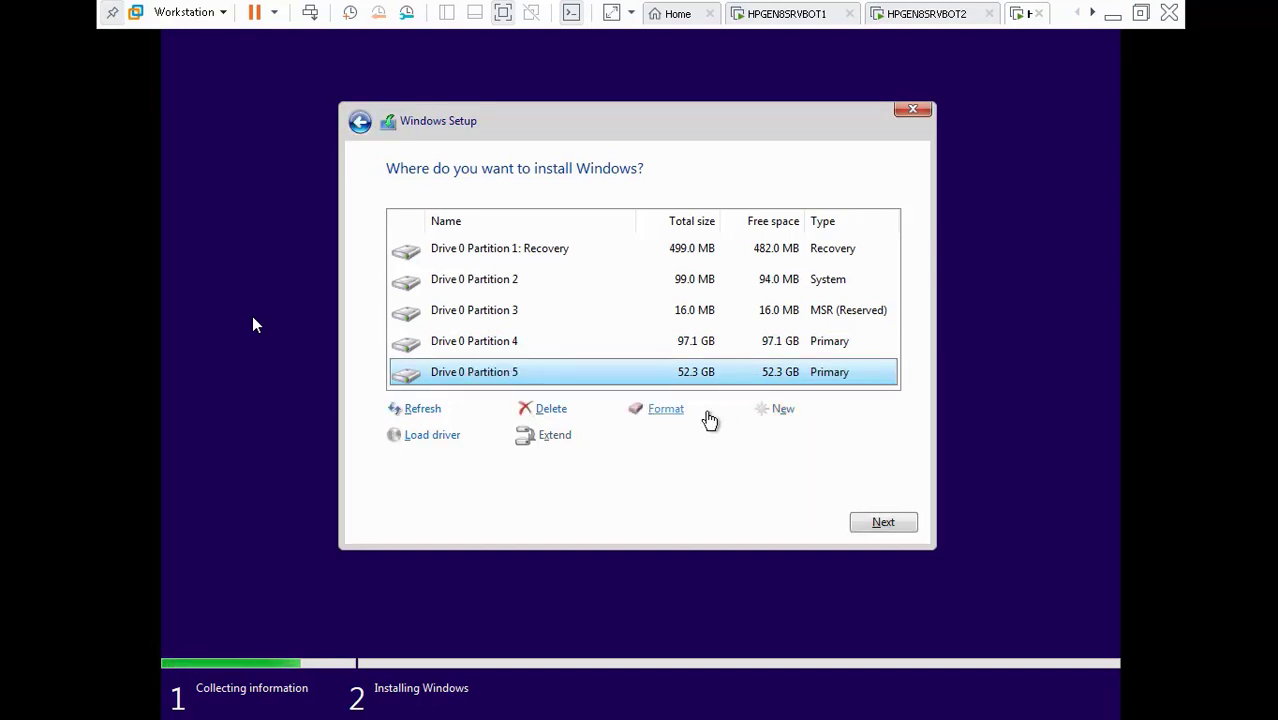
{"action": "left_click", "coordinate": [671, 418]}
{"action": "left_click", "coordinate": [754, 434]}
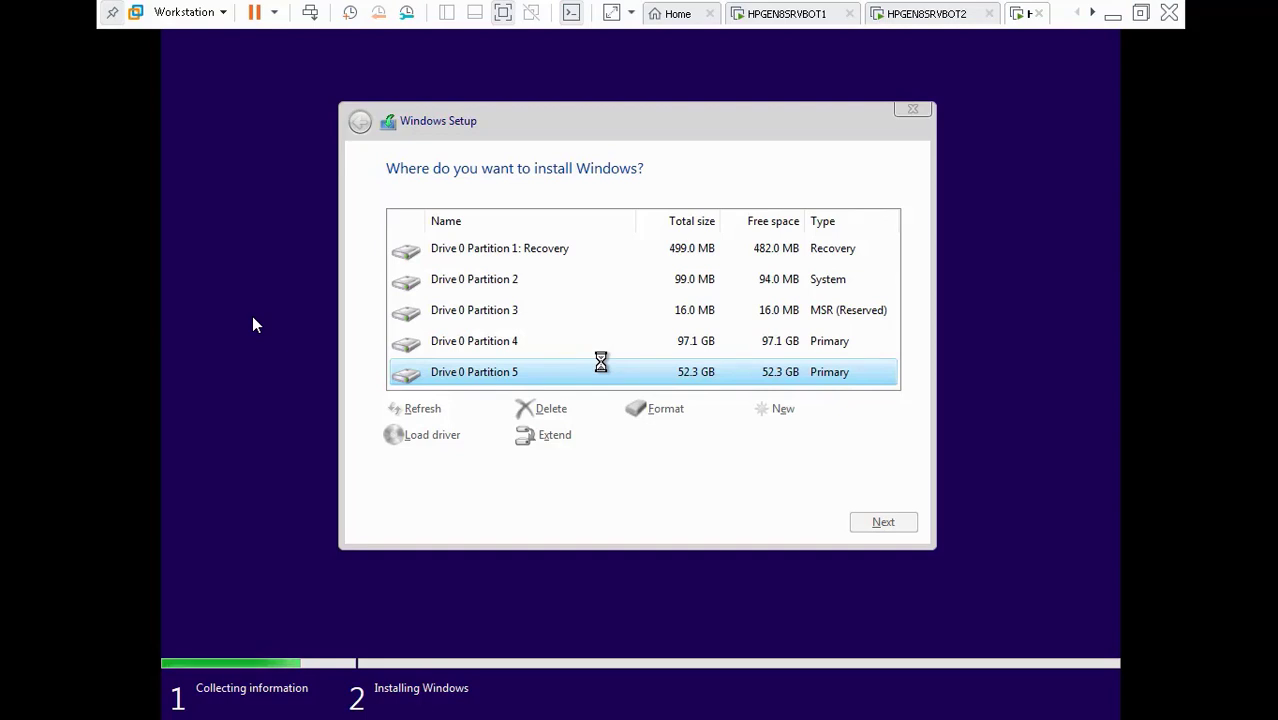
{"action": "left_click", "coordinate": [505, 345]}
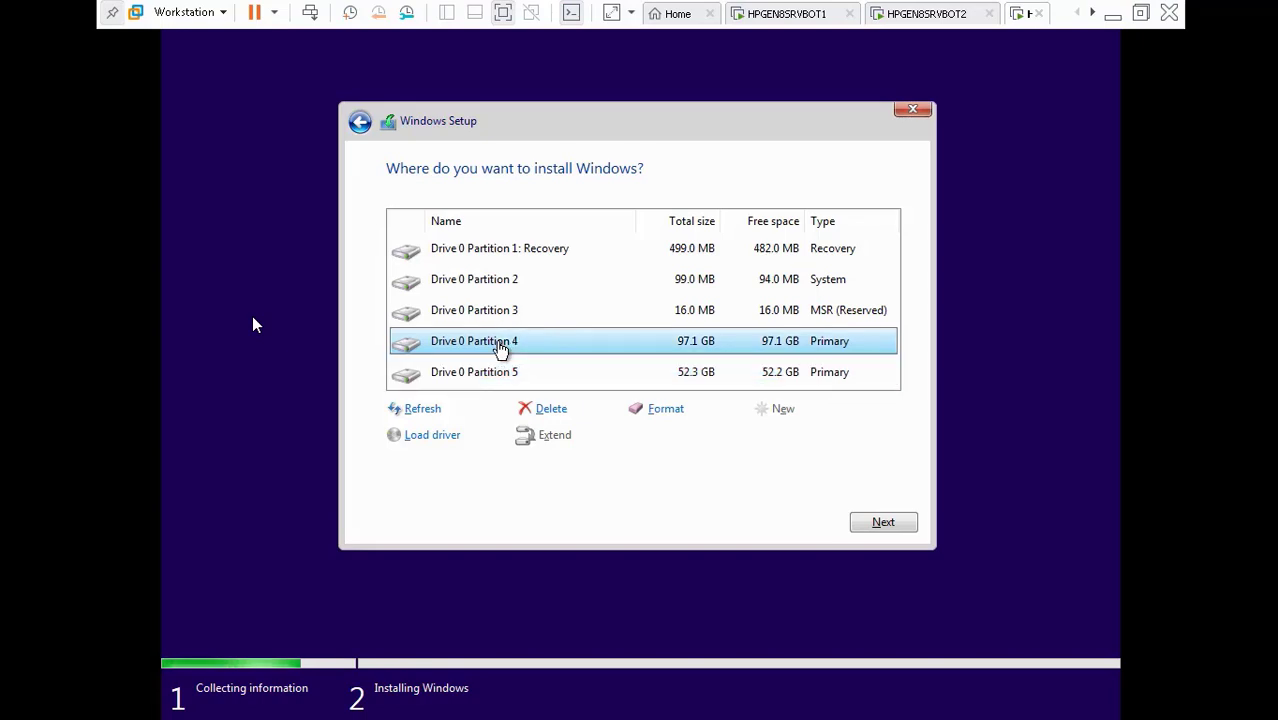
{"action": "left_click", "coordinate": [884, 524]}
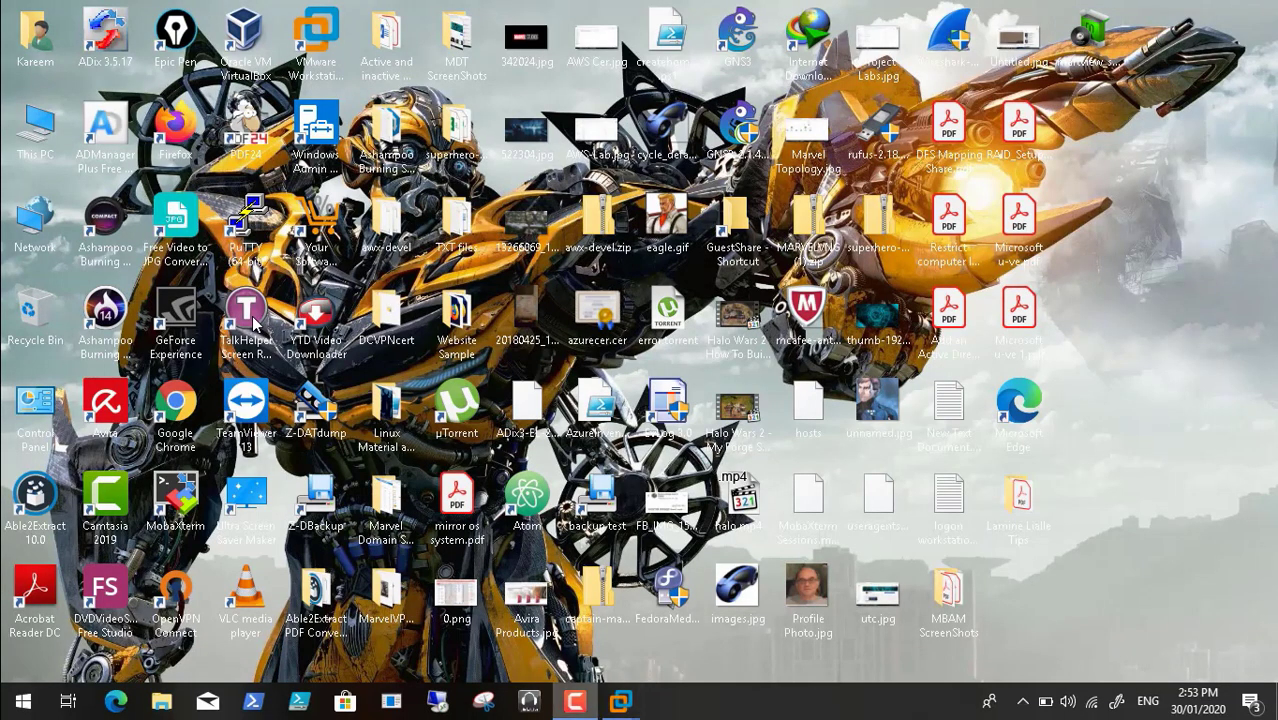
Restore the HP8100EPCBOT1 VM window from its taskbar thumbnail to reach the region question
{"action": "key", "text": "F9"}
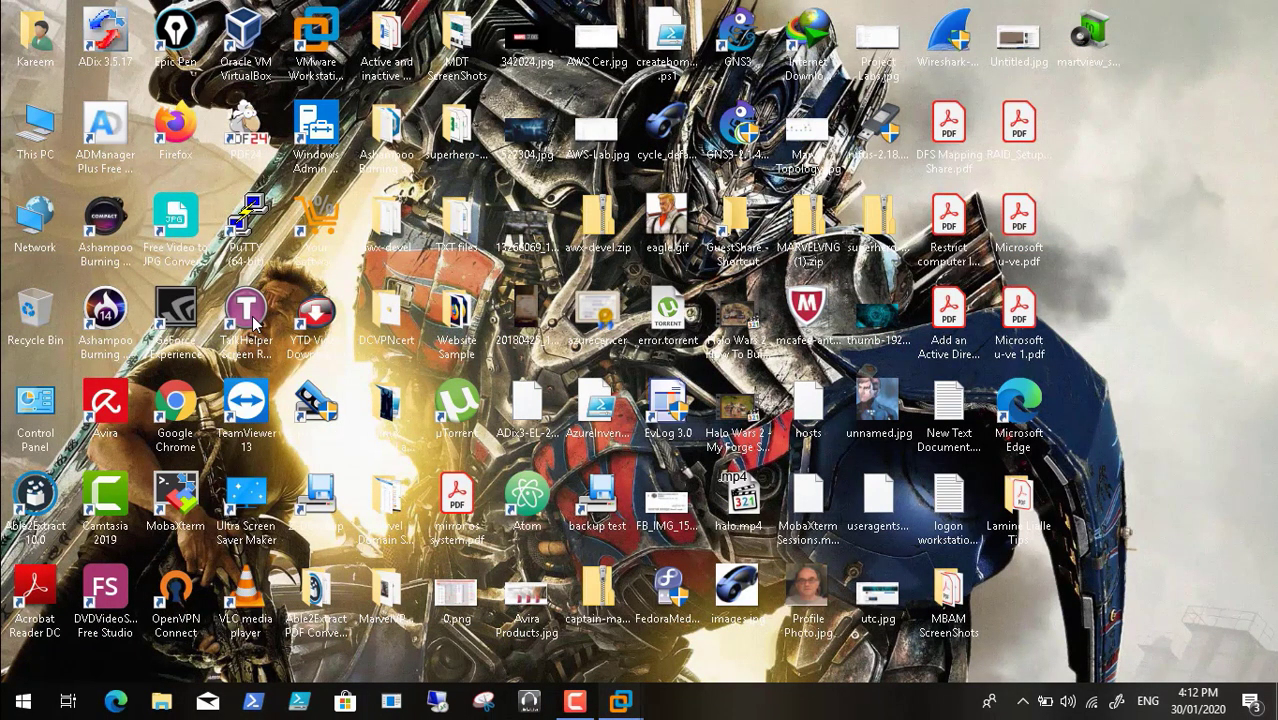
{"action": "mouse_move", "coordinate": [621, 701]}
{"action": "left_click", "coordinate": [879, 620]}
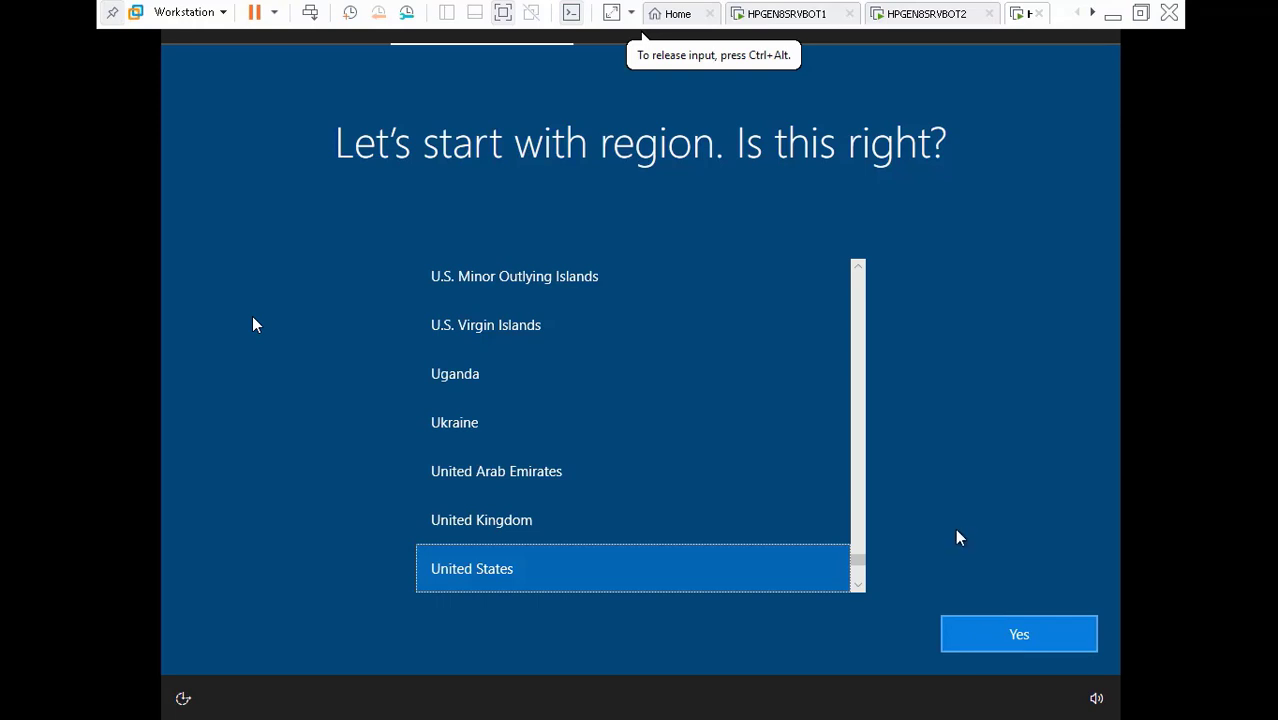
Confirm United States as region and US keyboard layout, then minimise the VM window
{"action": "key", "text": "Return"}
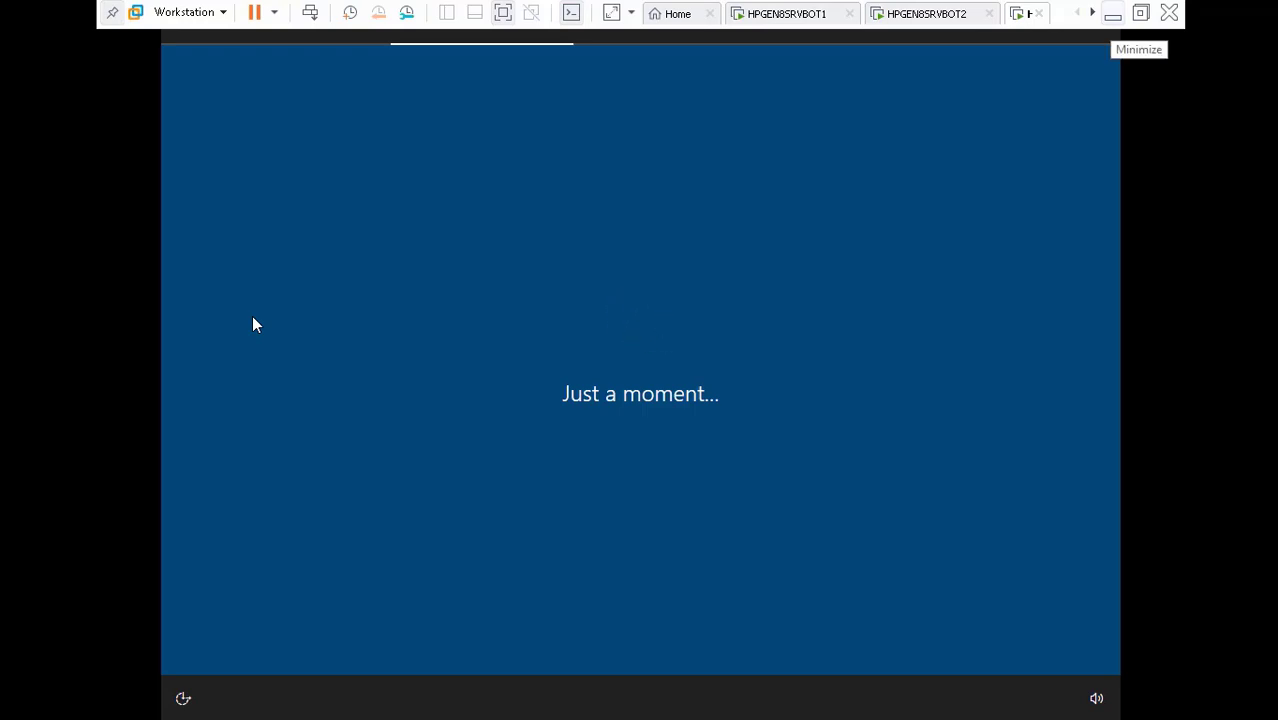
{"action": "left_click", "coordinate": [1116, 80]}
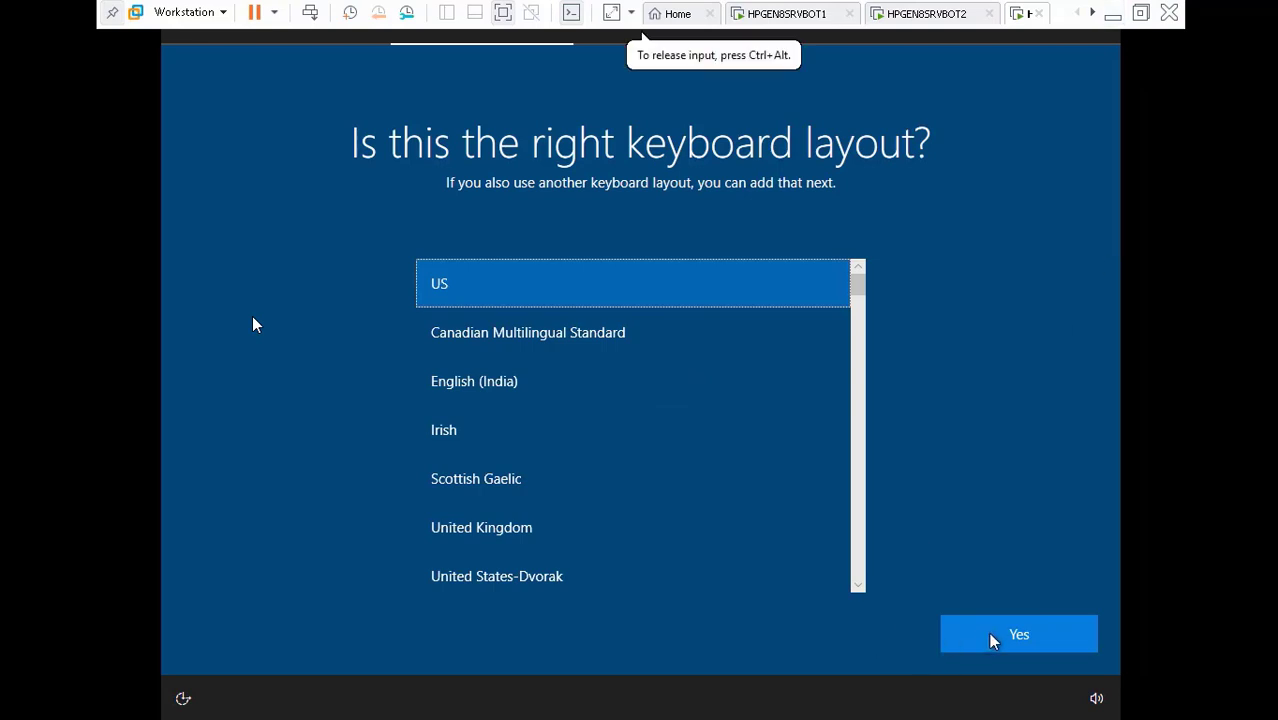
{"action": "left_click", "coordinate": [990, 634]}
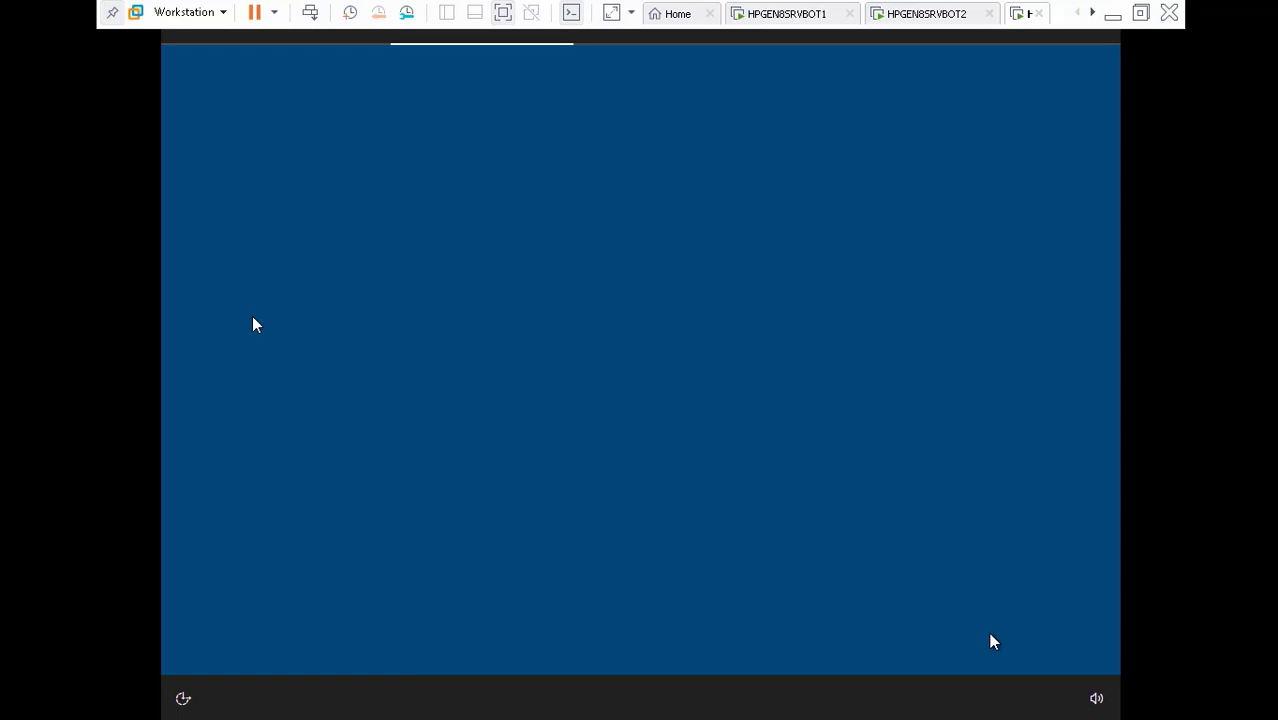
{"action": "left_click", "coordinate": [590, 55]}
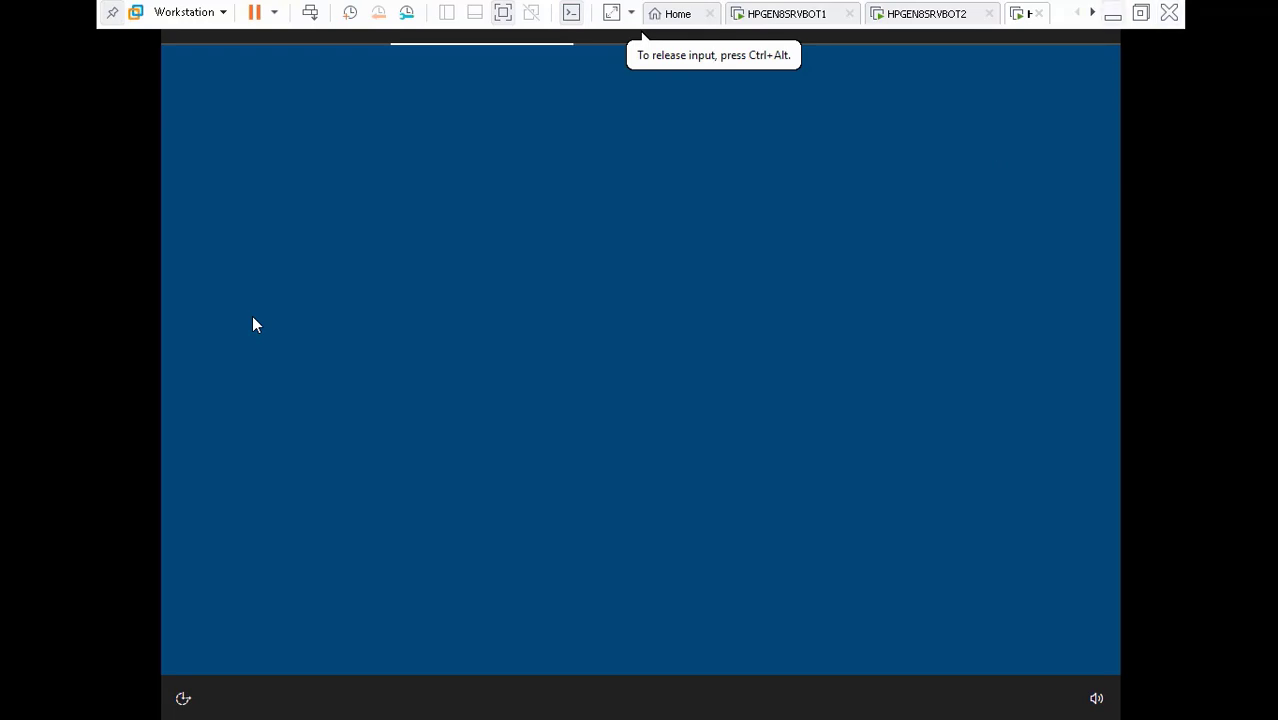
{"action": "left_click", "coordinate": [1113, 13]}
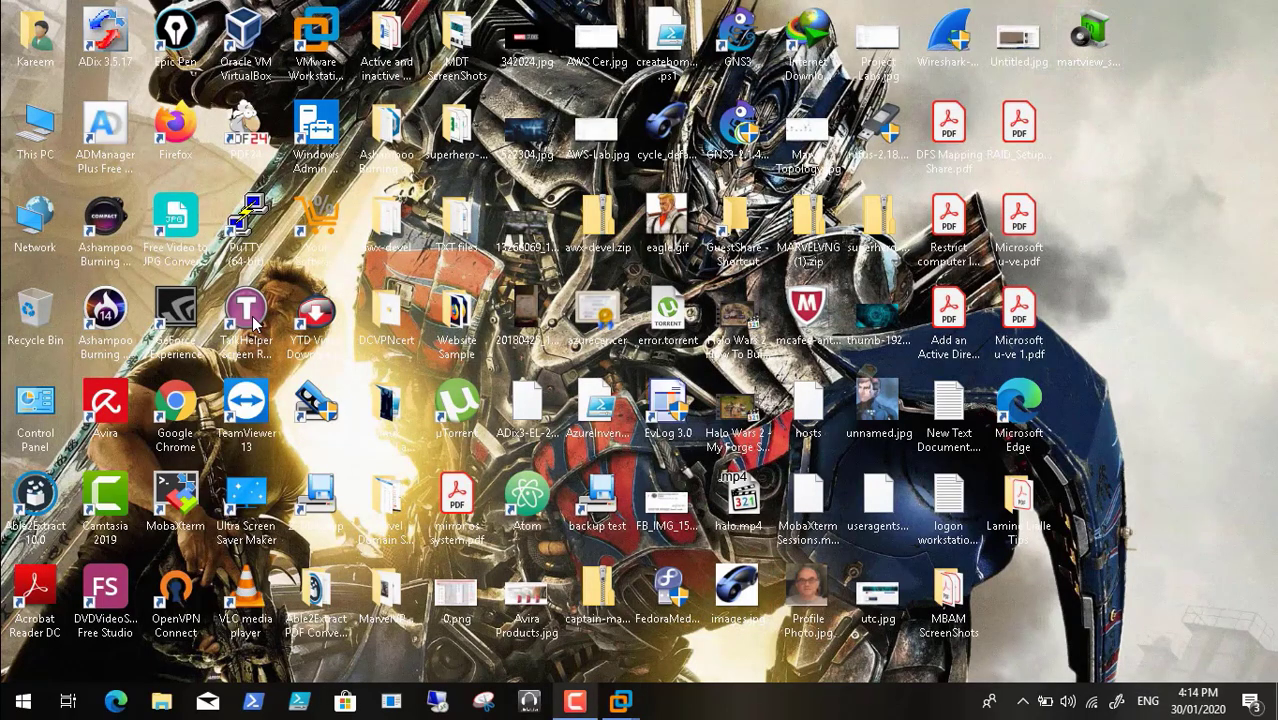
Restore the VM window, skip adding a second keyboard layout, and return to the host desktop
{"action": "left_click", "coordinate": [575, 701]}
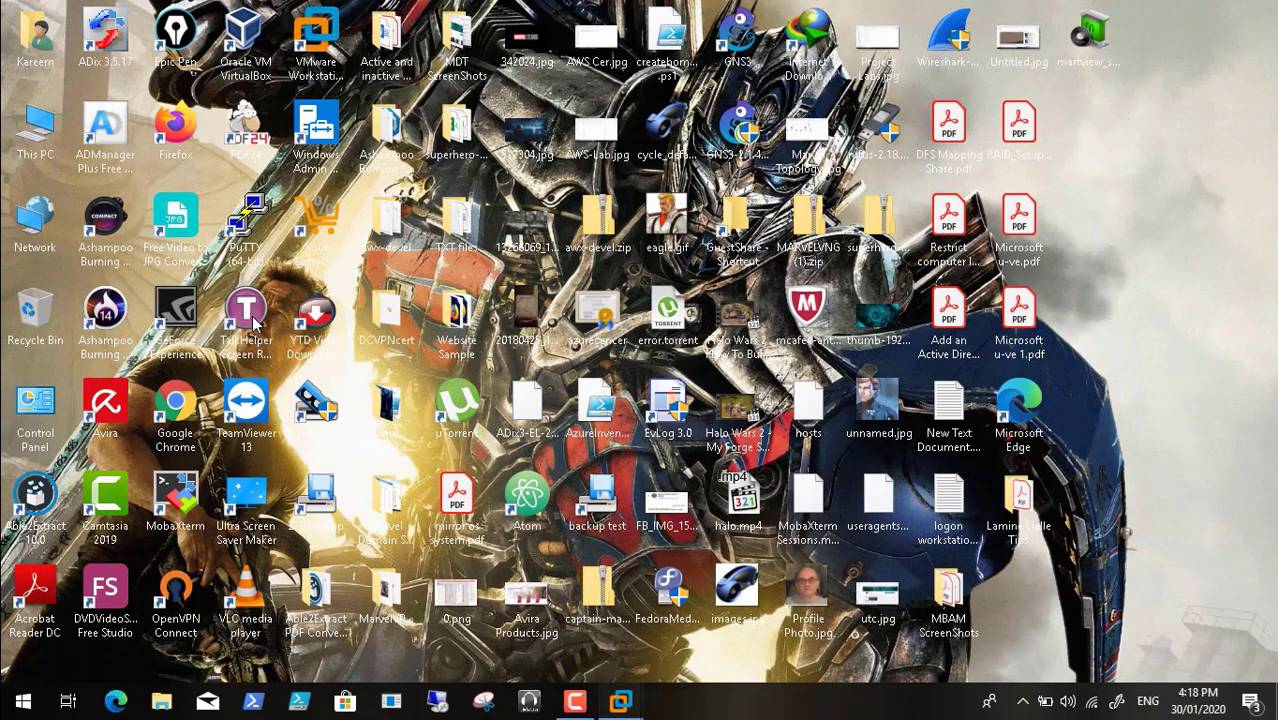
{"action": "mouse_move", "coordinate": [620, 700]}
{"action": "left_click", "coordinate": [850, 630]}
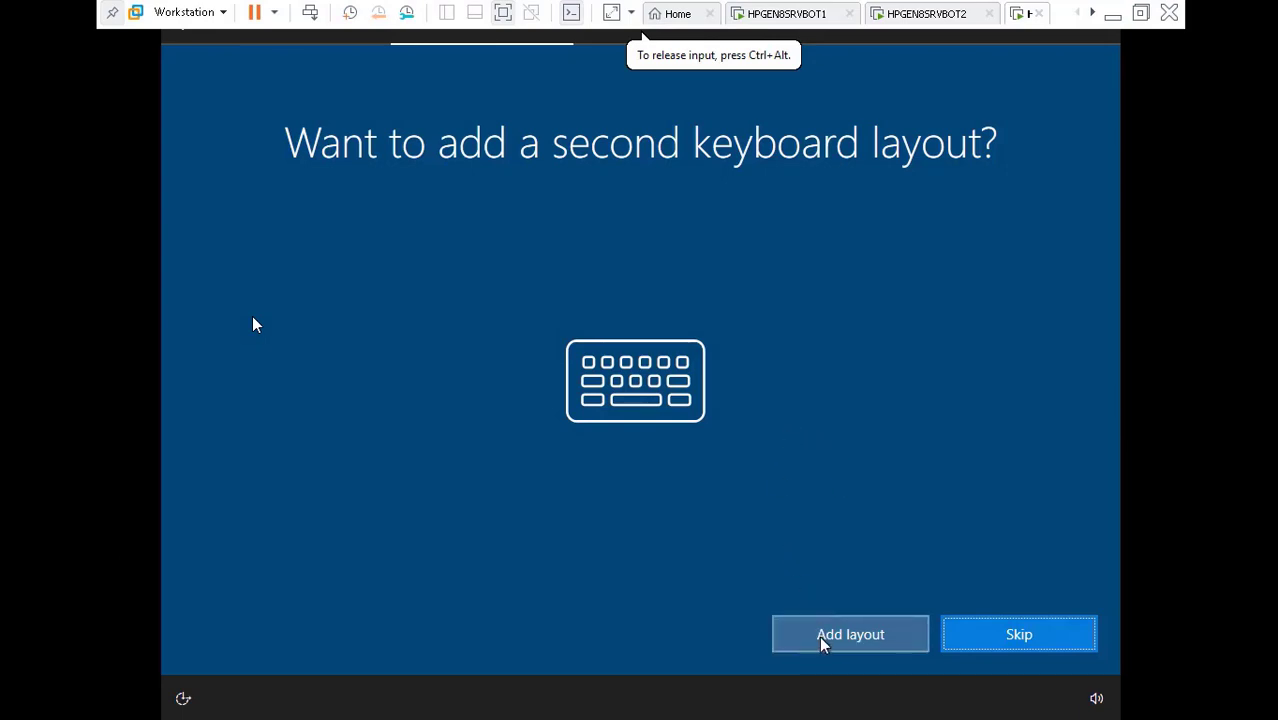
{"action": "left_click", "coordinate": [1008, 638]}
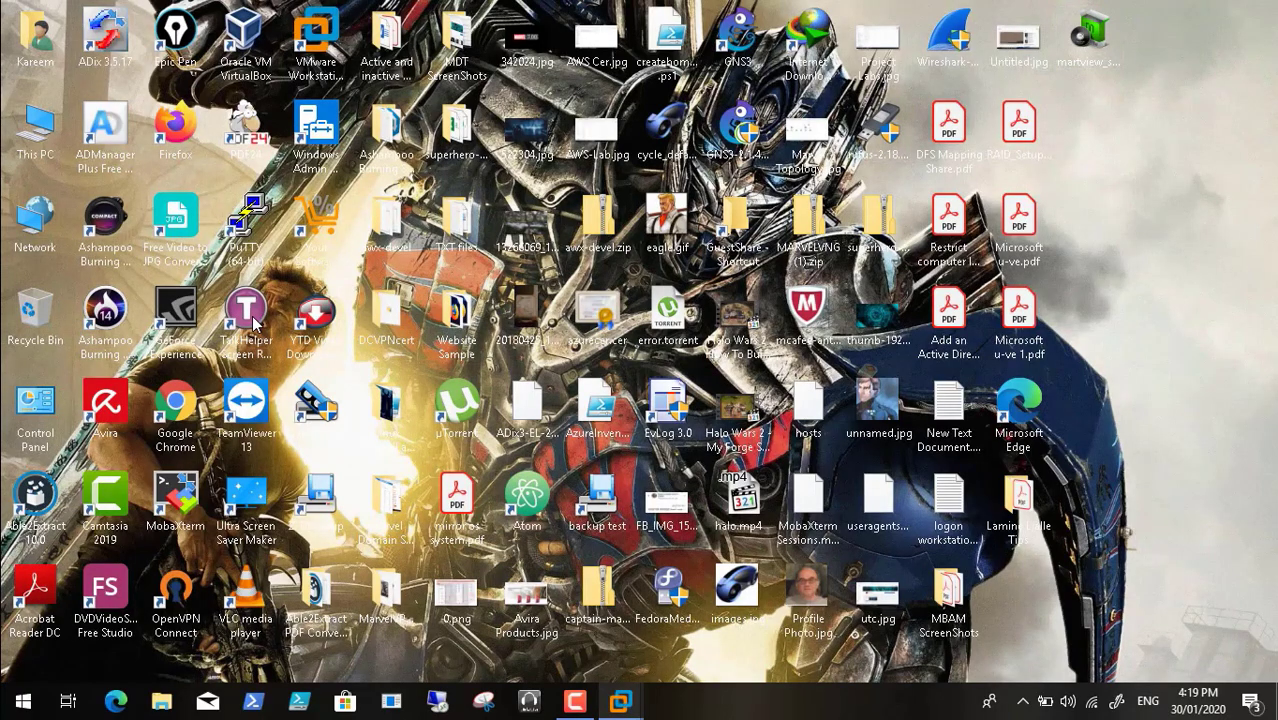
{"action": "left_click", "coordinate": [575, 702]}
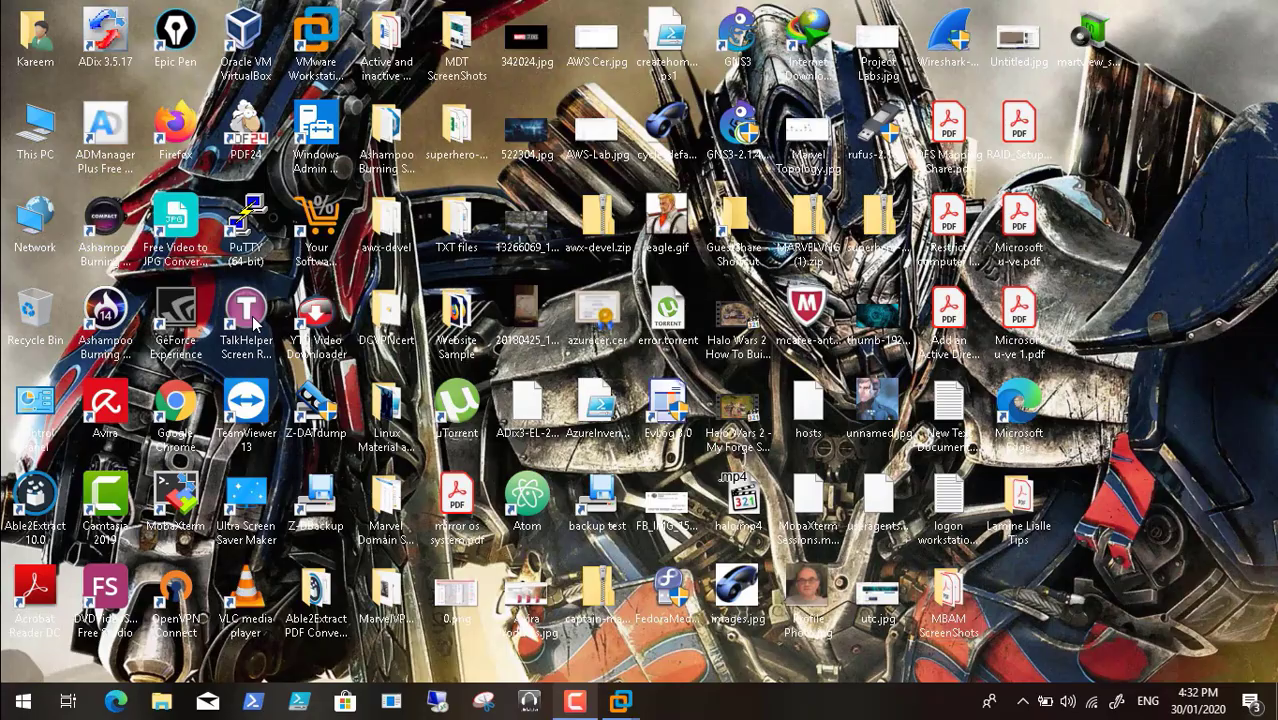
{"action": "left_click", "coordinate": [621, 702]}
{"action": "left_click", "coordinate": [878, 615]}
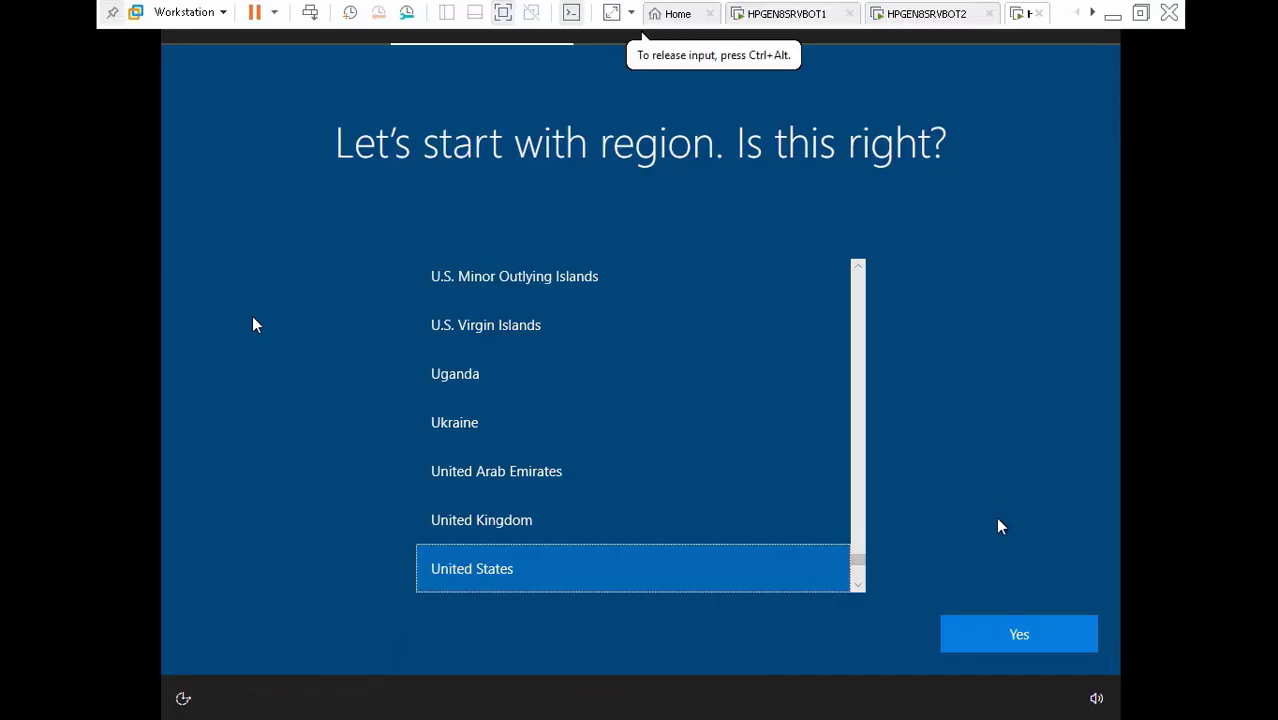
{"action": "left_click", "coordinate": [1008, 638]}
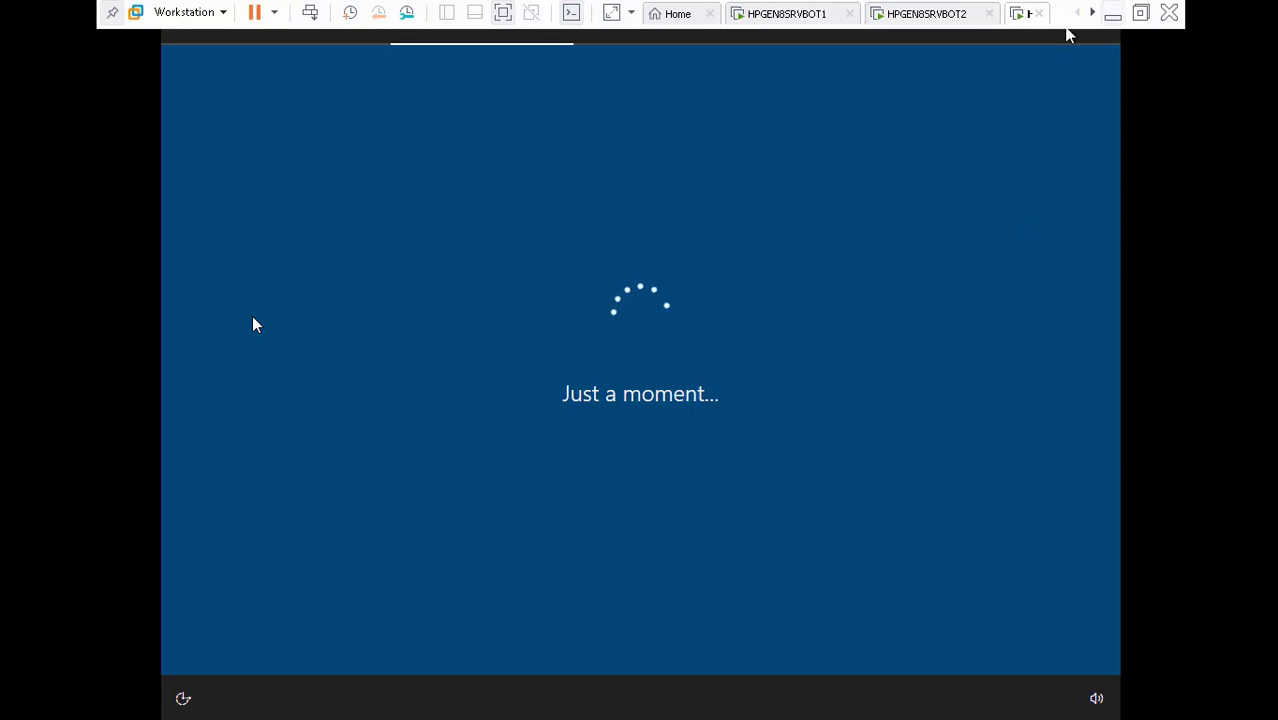
{"action": "left_click", "coordinate": [1113, 15]}
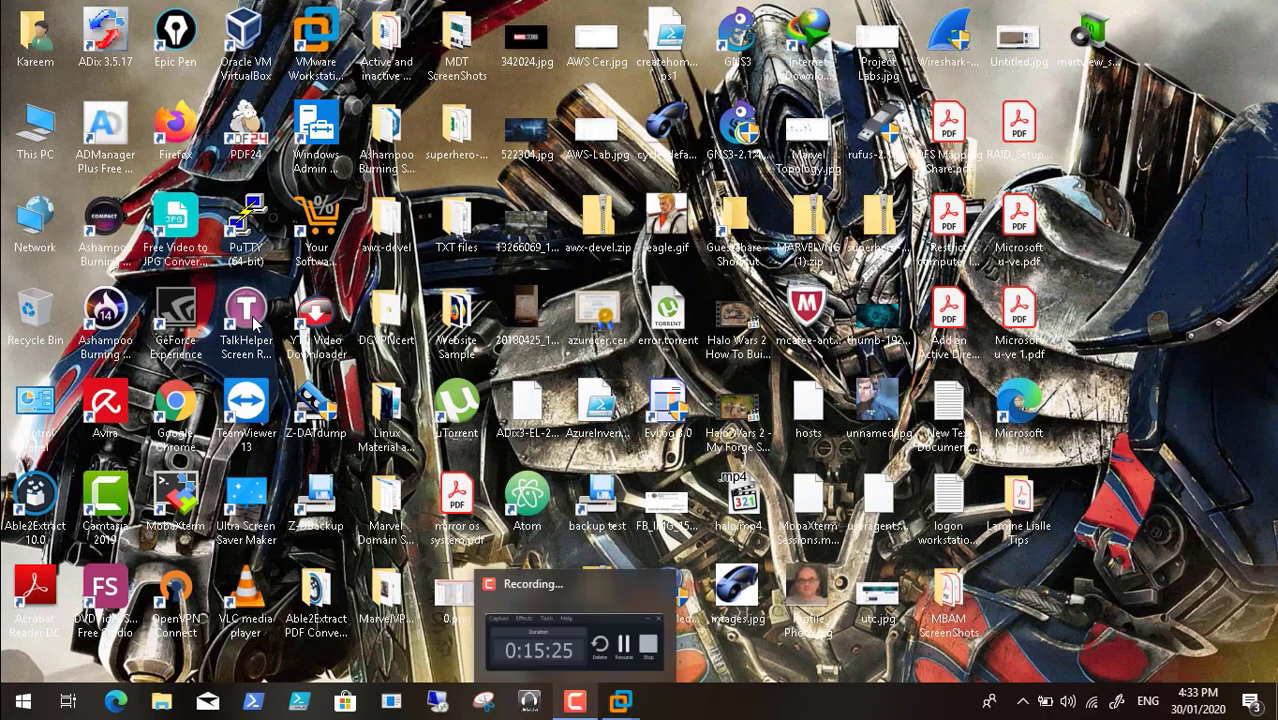
{"action": "left_click", "coordinate": [575, 701]}
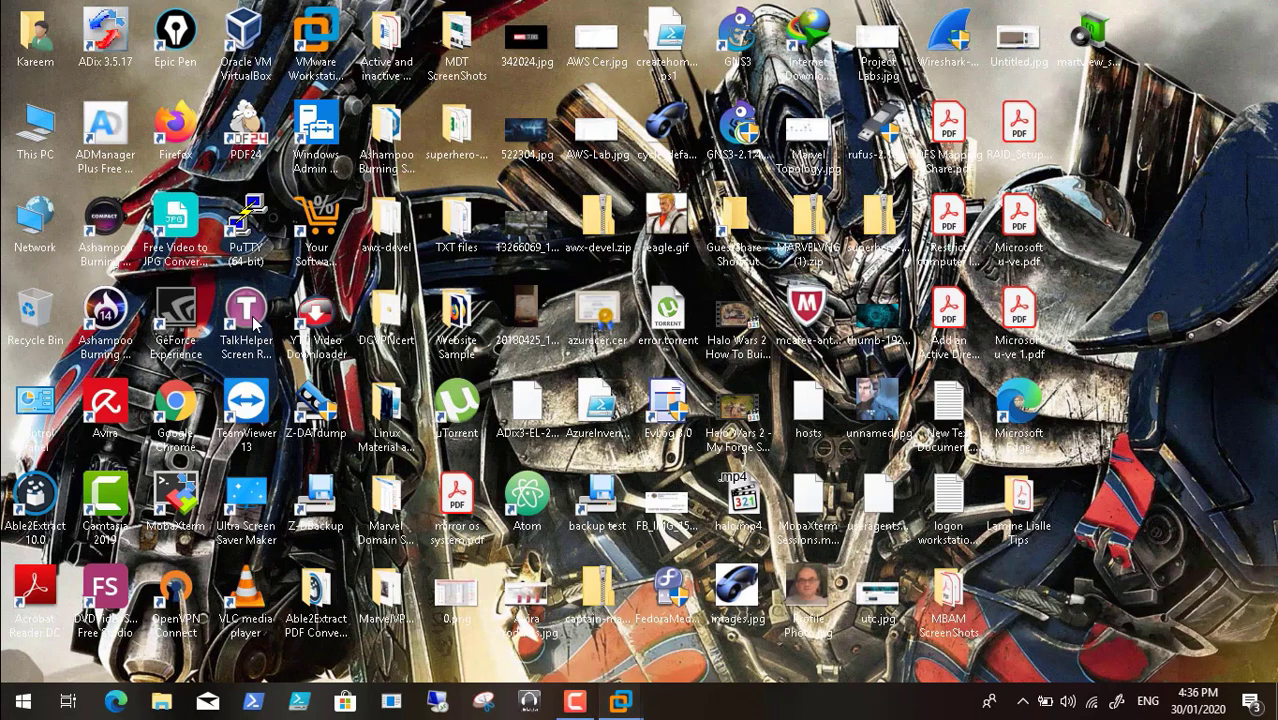
On HP8100EPCBOT1, skip network setup and decline connecting to the internet now
{"action": "mouse_move", "coordinate": [620, 701]}
{"action": "left_click", "coordinate": [845, 603]}
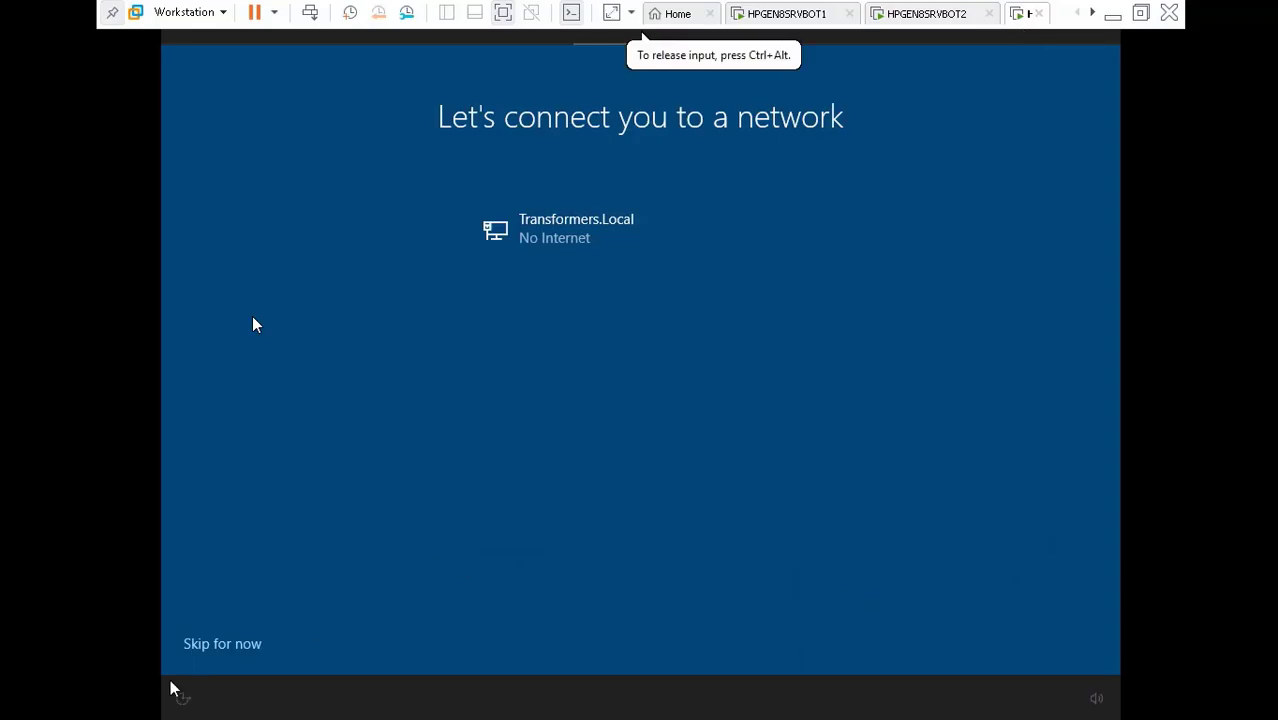
{"action": "left_click", "coordinate": [224, 648]}
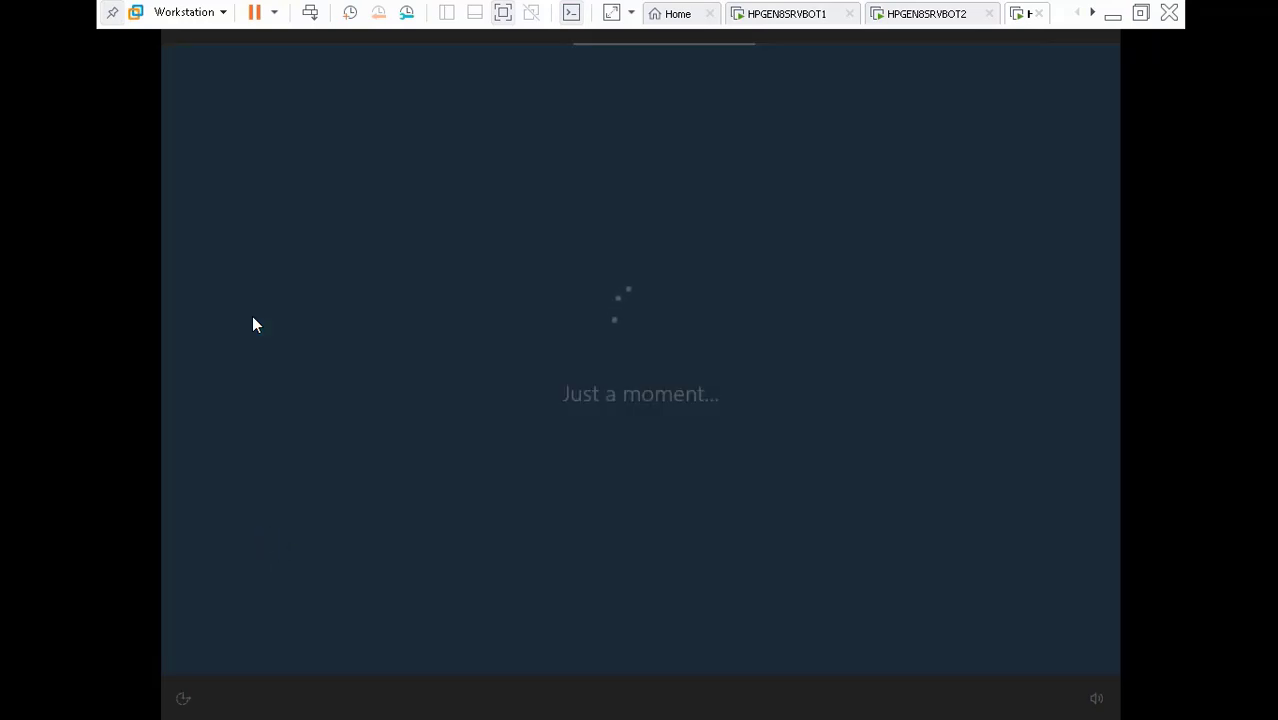
{"action": "left_click", "coordinate": [784, 14]}
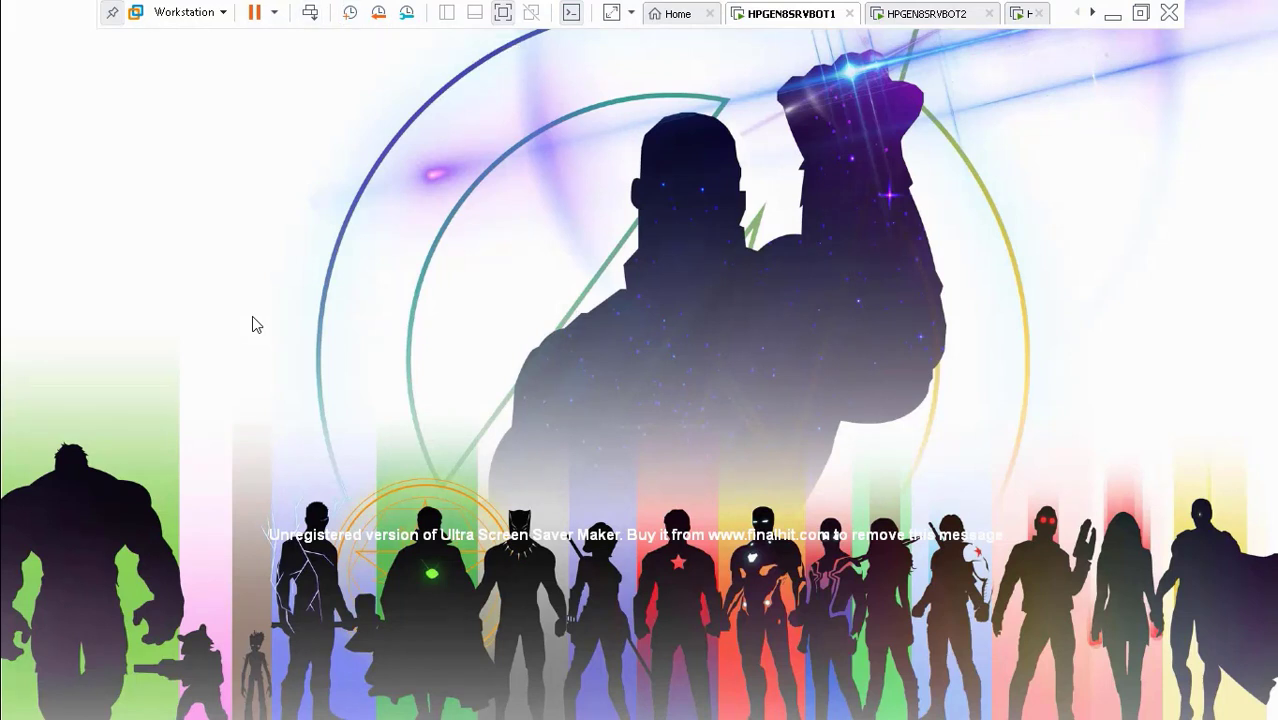
{"action": "left_click", "coordinate": [1113, 14]}
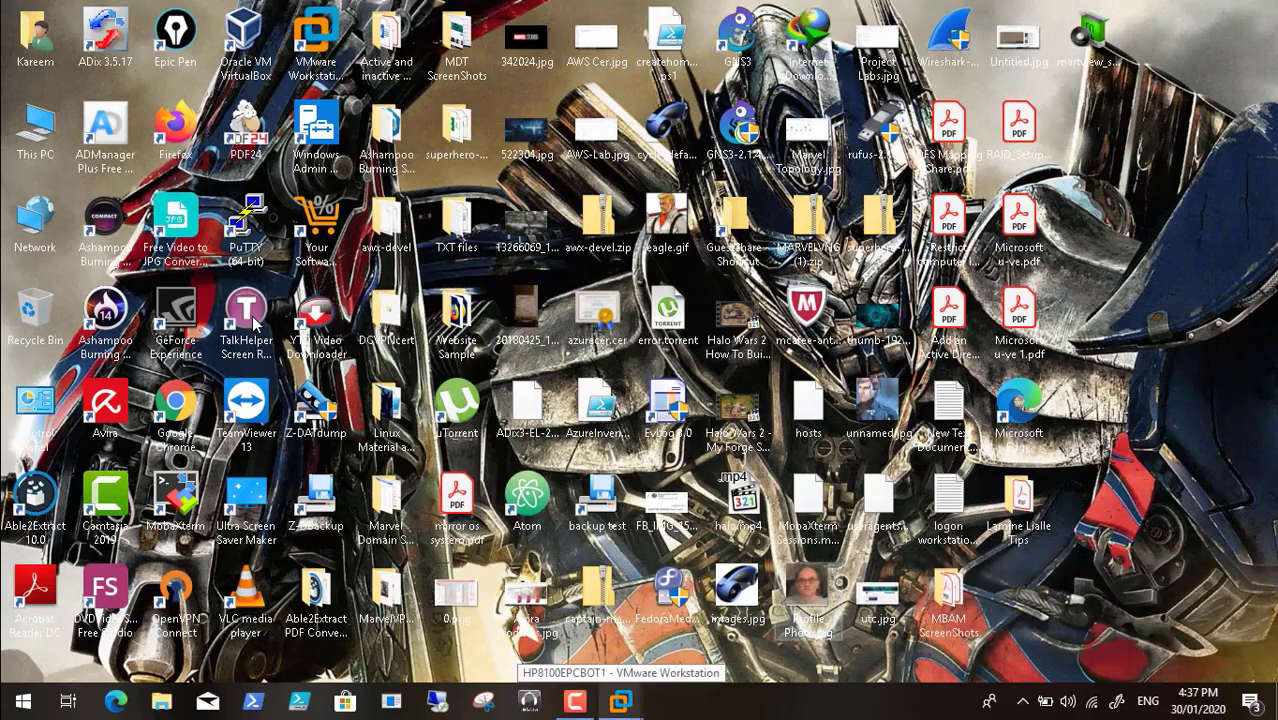
{"action": "left_click", "coordinate": [621, 702]}
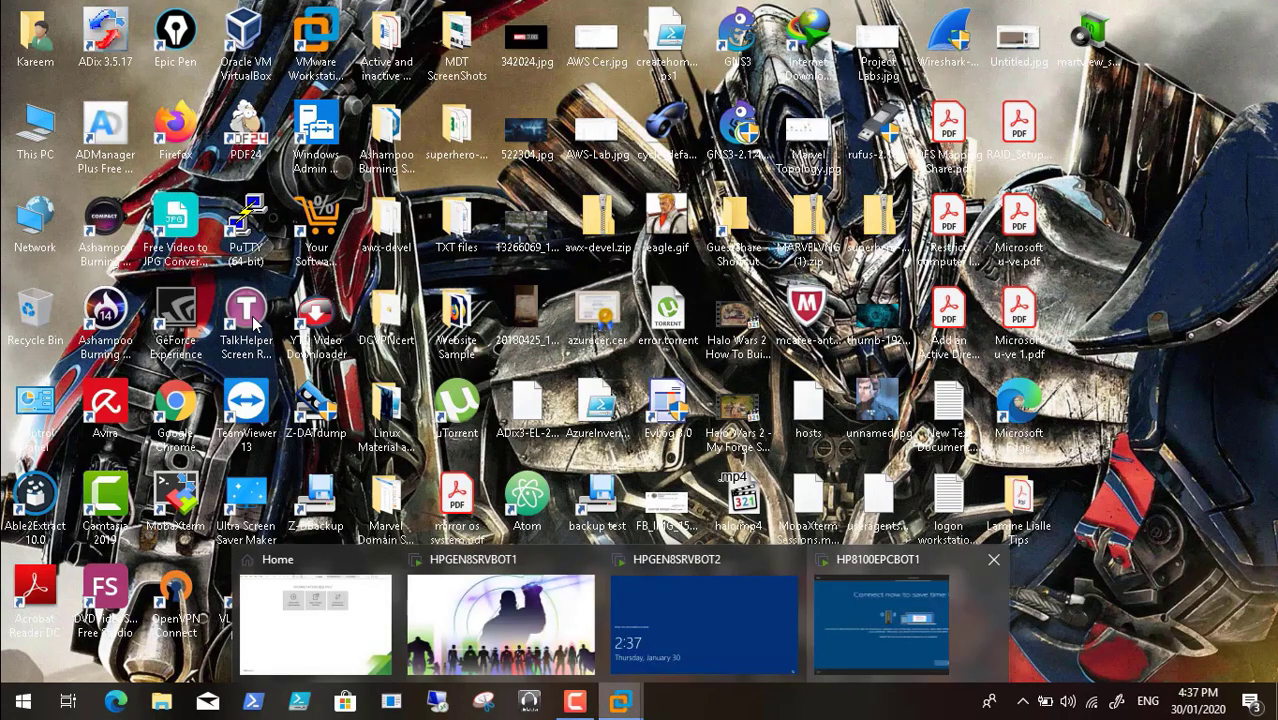
{"action": "left_click", "coordinate": [900, 622]}
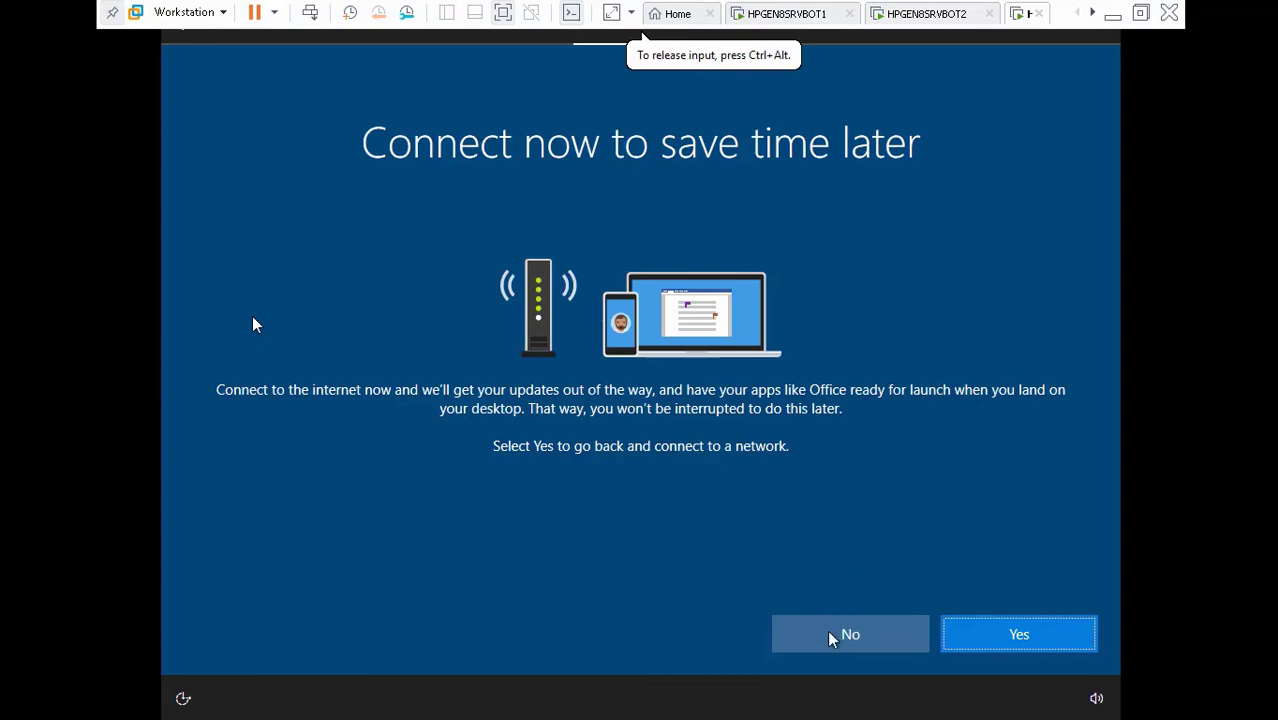
{"action": "left_click", "coordinate": [830, 635]}
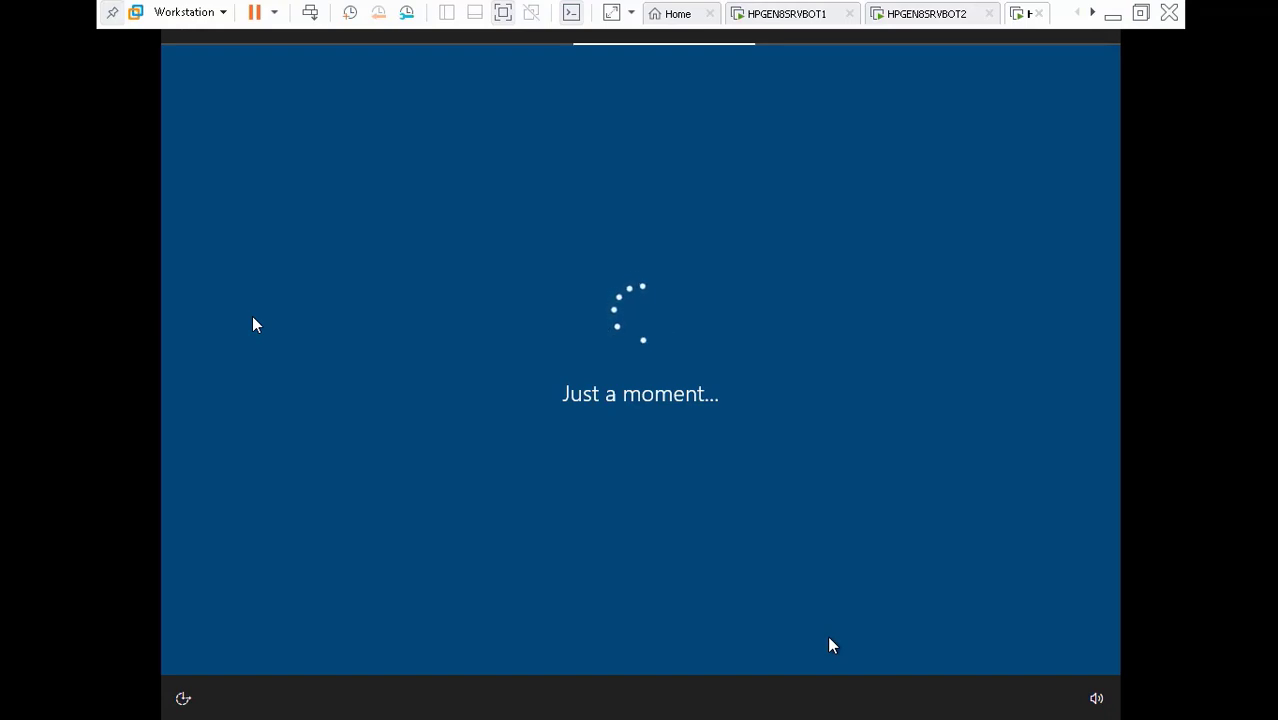
Glance at HPGEN8SRVBOT1, then return to the client's 'Who's going to use this PC?' page
{"action": "left_click", "coordinate": [772, 27]}
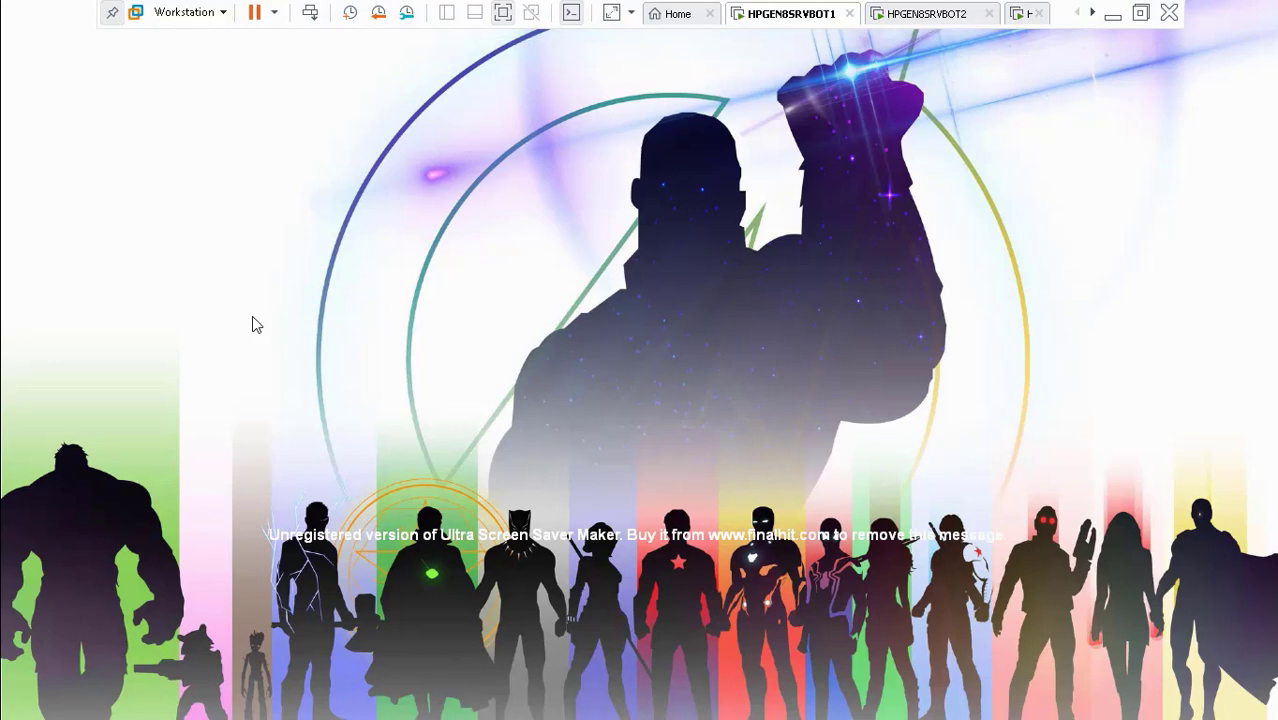
{"action": "left_click", "coordinate": [725, 287]}
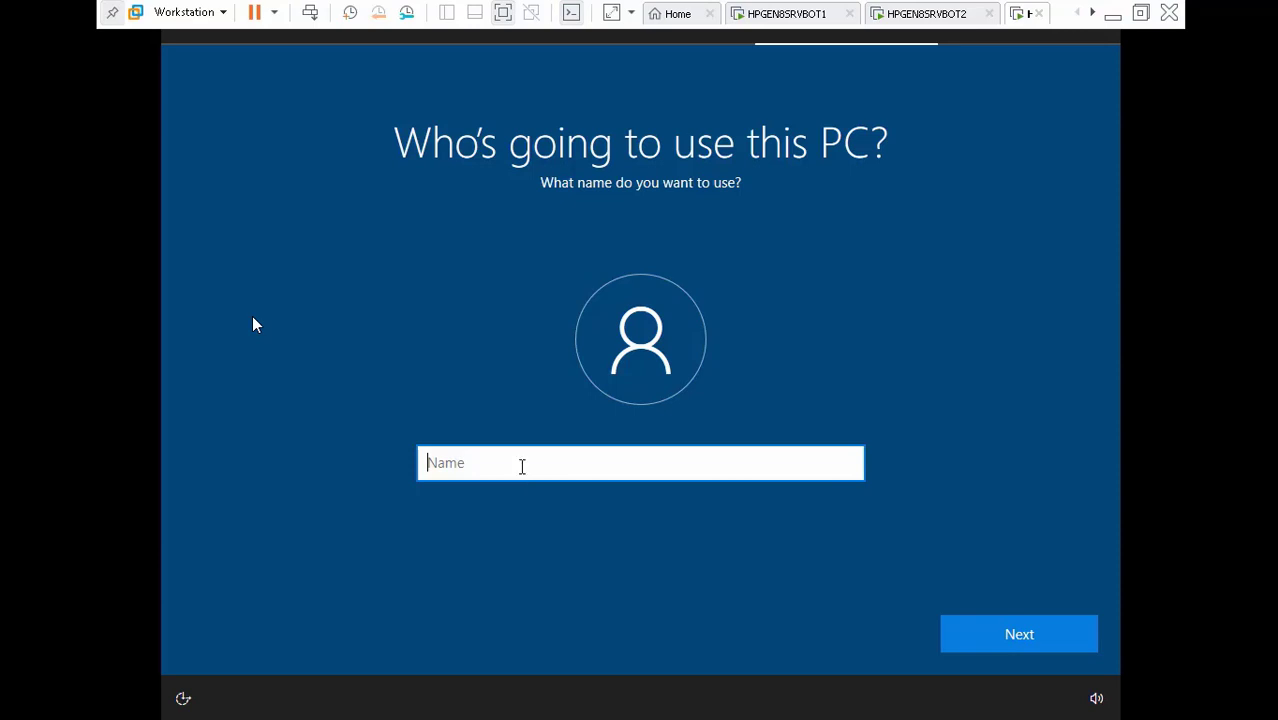
Enter the local user name, correcting the repeated text, and continue with a blank password
{"action": "type", "text": "MasterMaster"}
{"action": "key", "text": "BackSpace"}
{"action": "key", "text": "BackSpace"}
{"action": "key", "text": "BackSpace"}
{"action": "key", "text": "BackSpace"}
{"action": "key", "text": "BackSpace"}
{"action": "key", "text": "BackSpace"}
{"action": "left_click", "coordinate": [987, 631]}
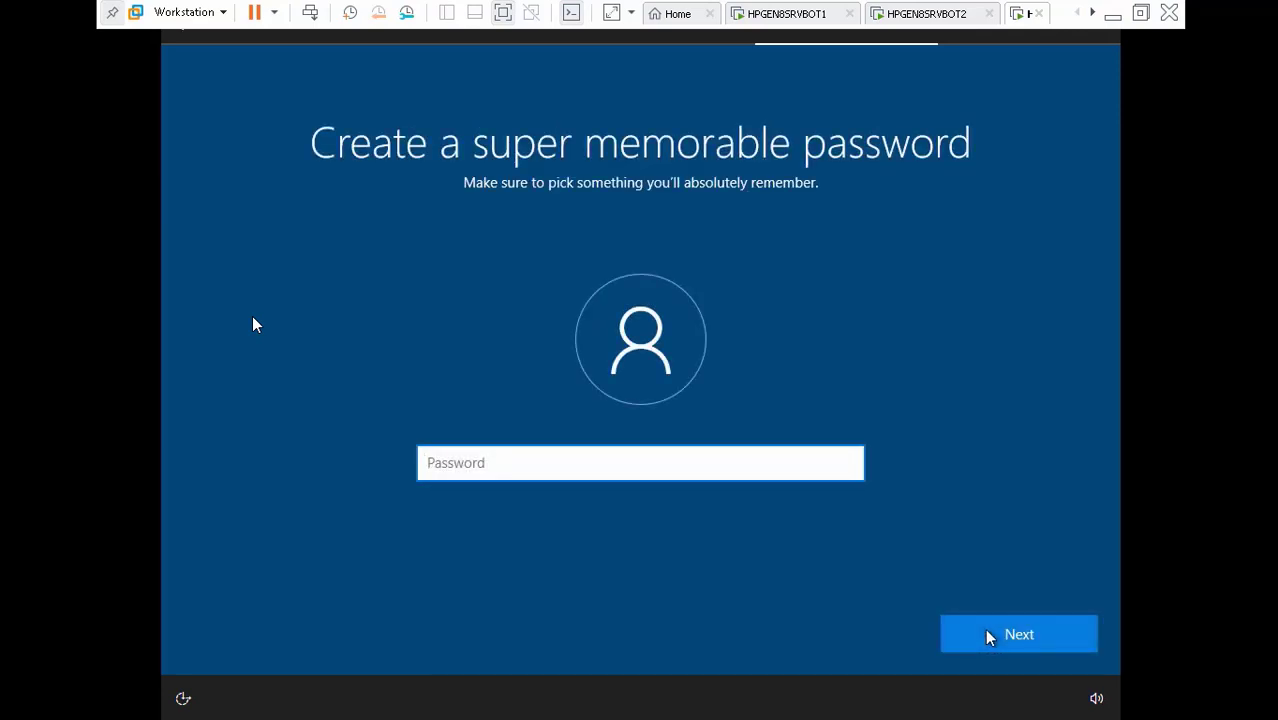
{"action": "left_click", "coordinate": [987, 631]}
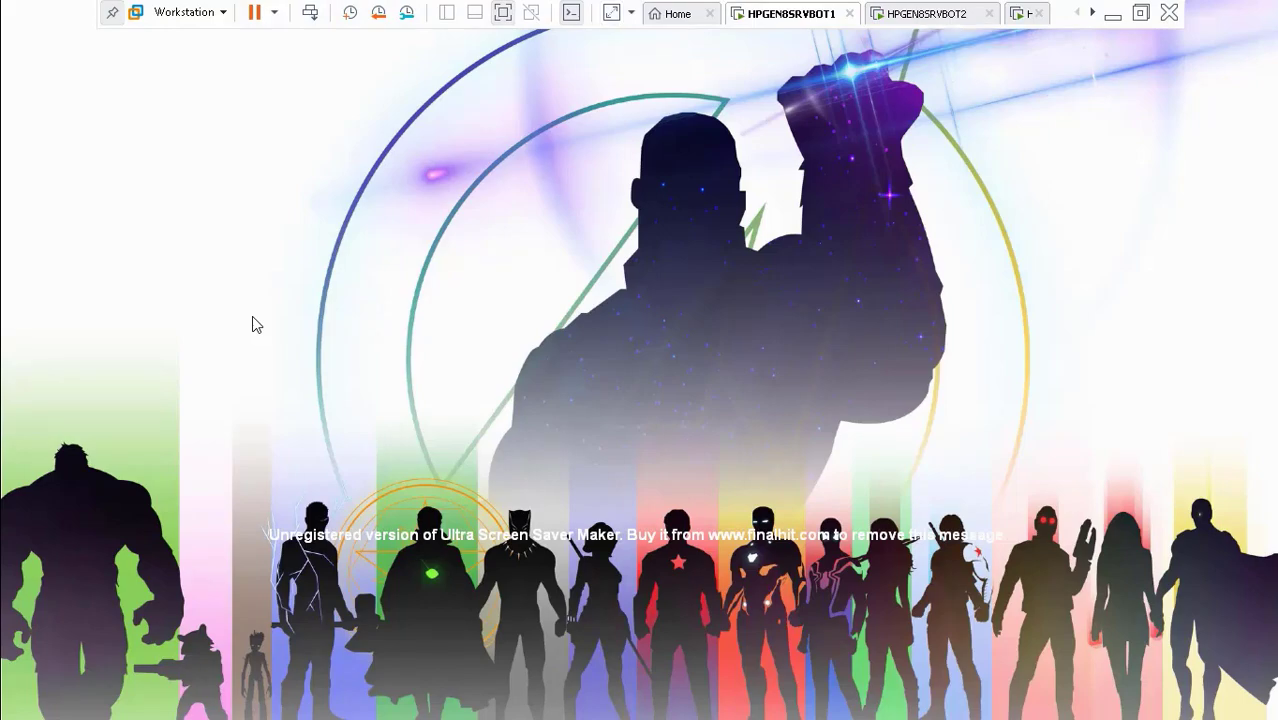
{"action": "left_click", "coordinate": [1022, 14]}
Answer No to sharing activity history on the client, then check HPGEN8SRVBOT1
{"action": "left_click", "coordinate": [612, 300]}
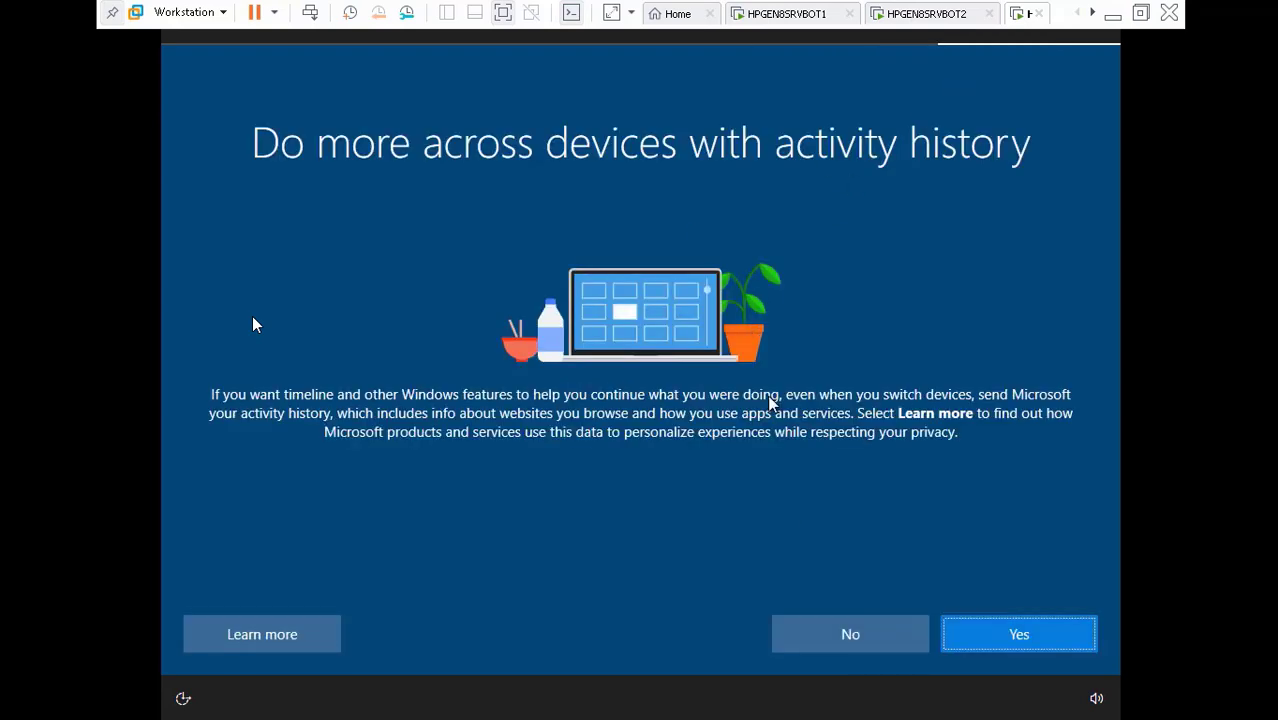
{"action": "left_click", "coordinate": [831, 636]}
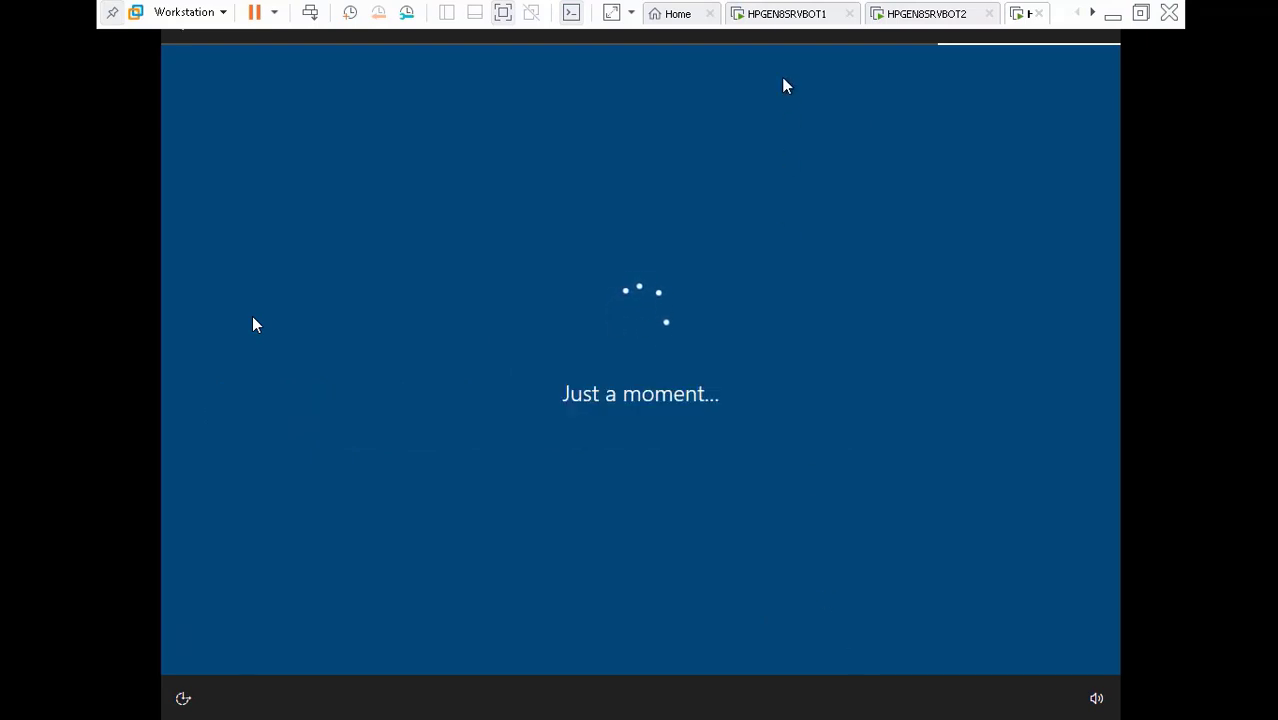
{"action": "left_click", "coordinate": [786, 13]}
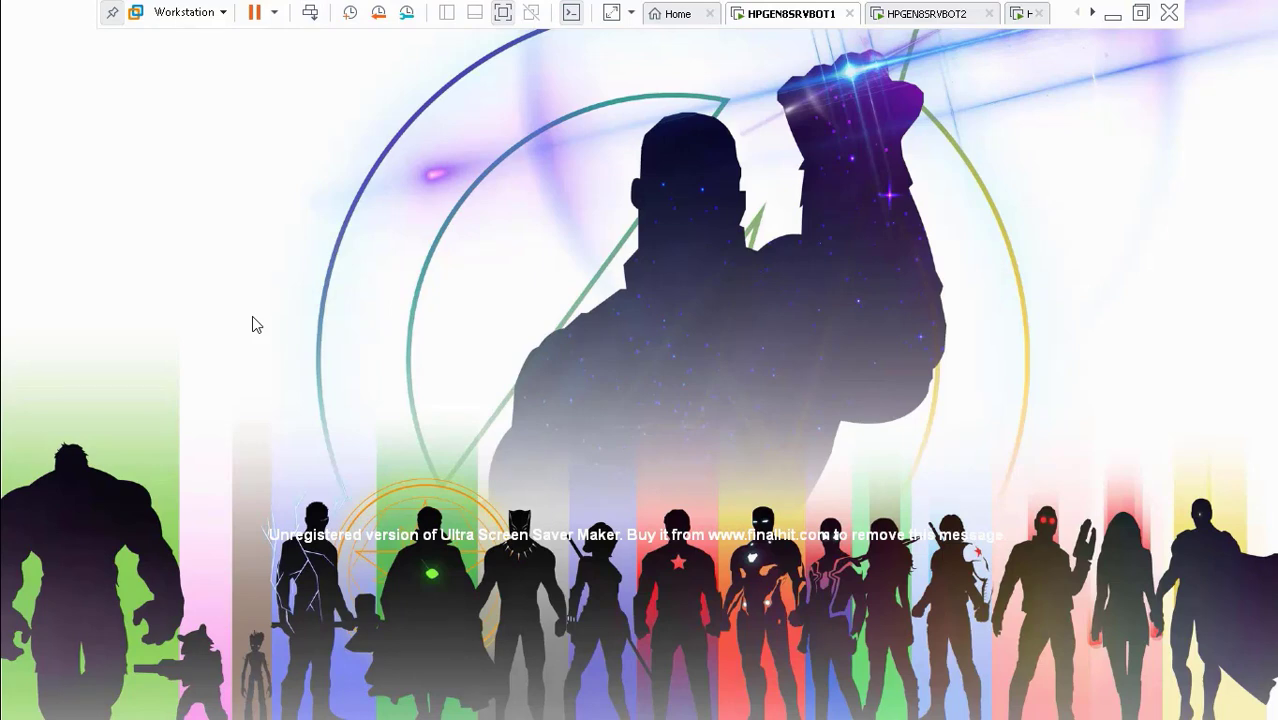
Turn off speech recognition, tailored experiences and advertising ID, set diagnostics to Basic, and accept
{"action": "left_click", "coordinate": [253, 324]}
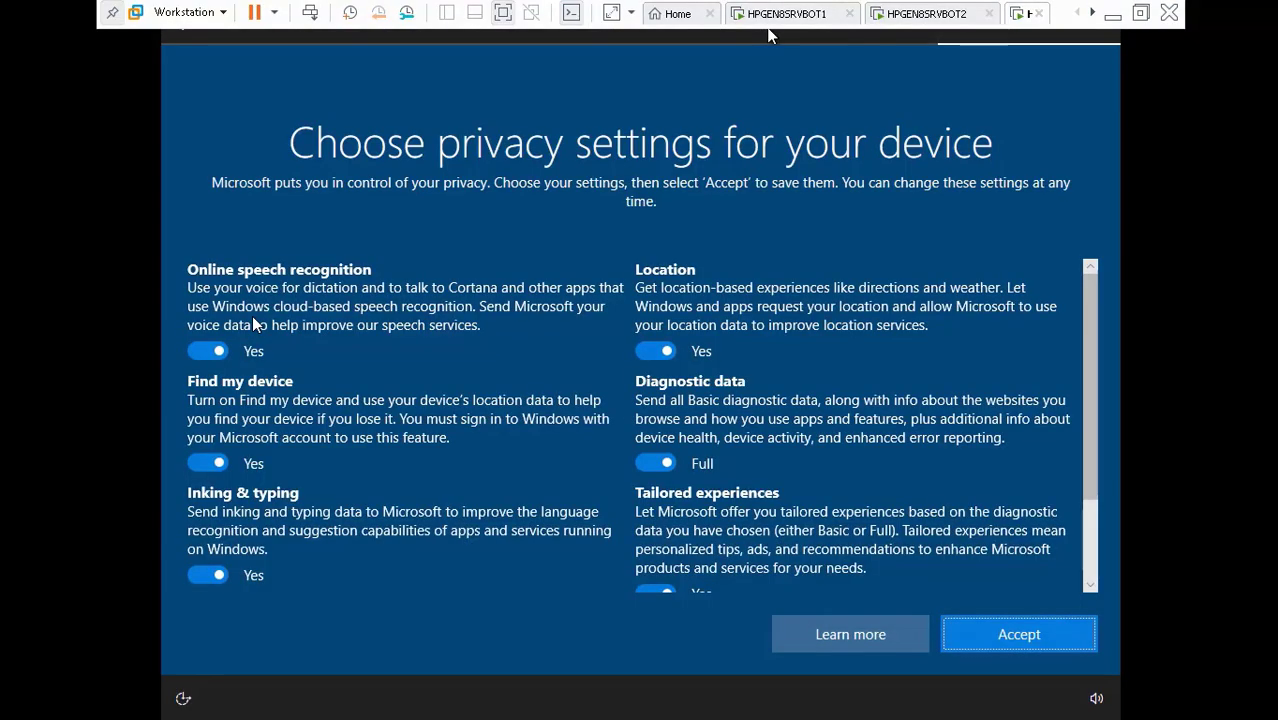
{"action": "left_click", "coordinate": [203, 352]}
{"action": "left_click", "coordinate": [646, 462]}
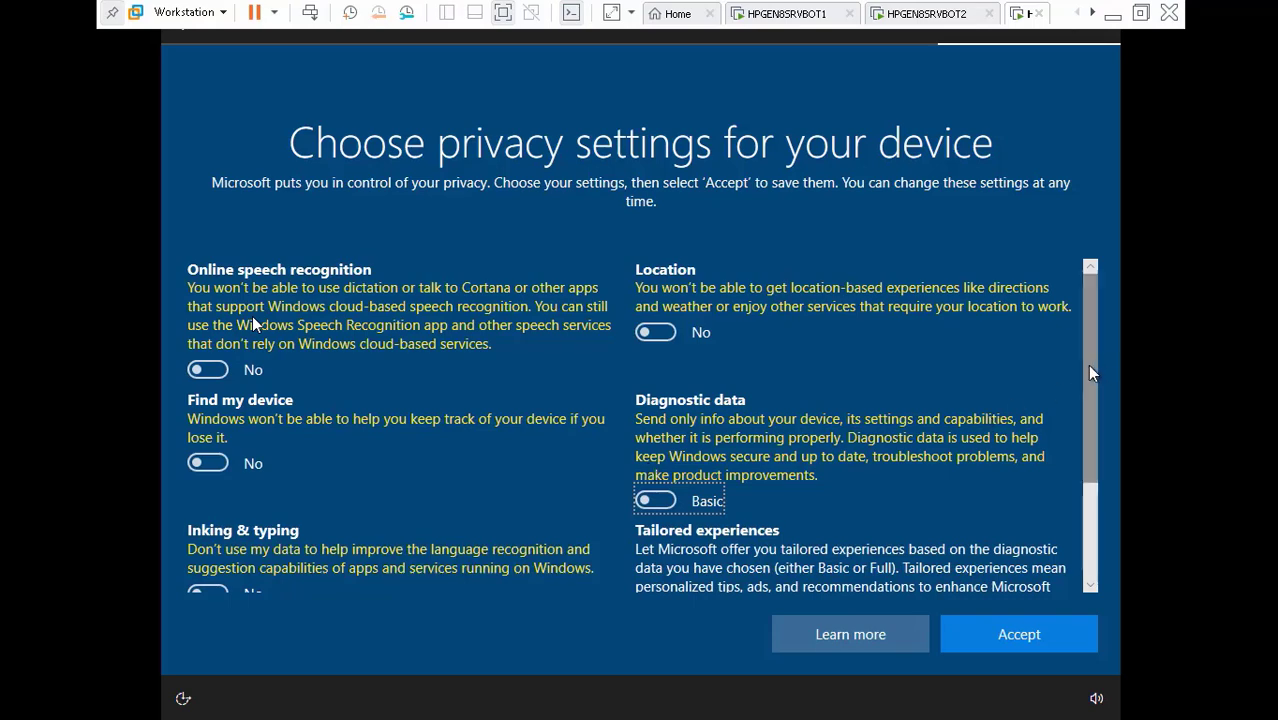
{"action": "left_click_drag", "start_coordinate": [1087, 364], "coordinate": [1080, 512]}
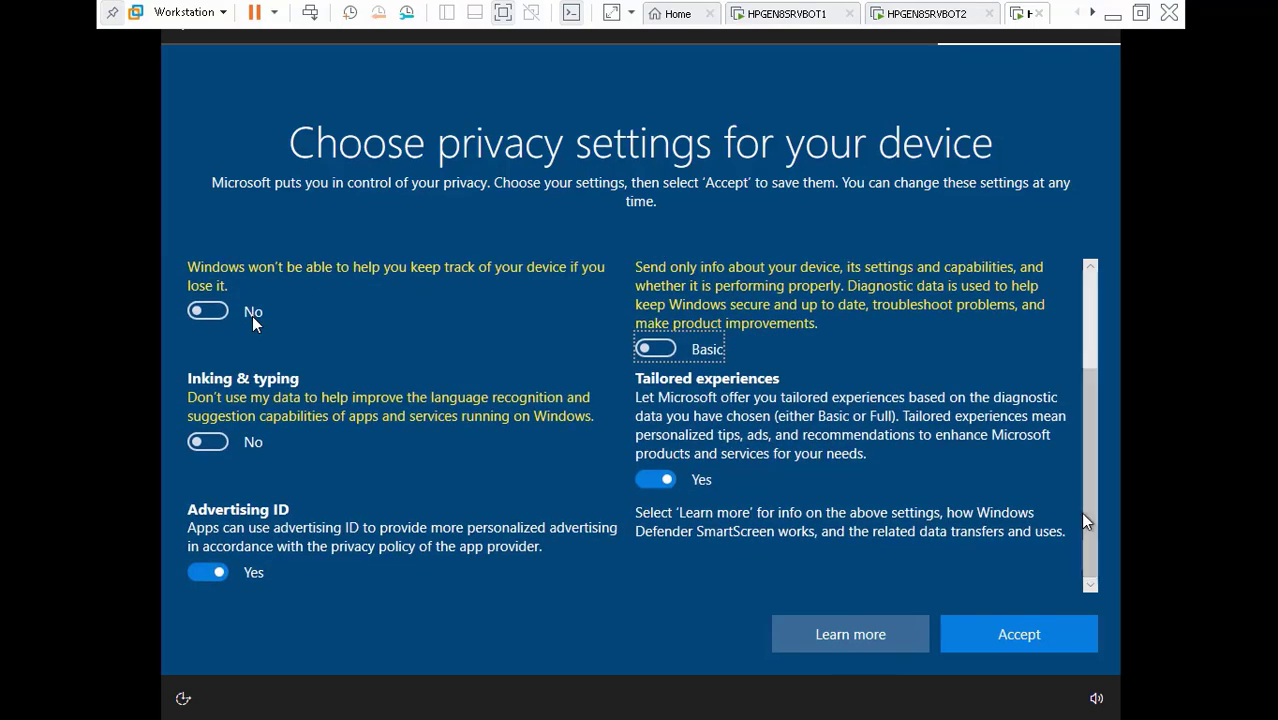
{"action": "left_click", "coordinate": [655, 480]}
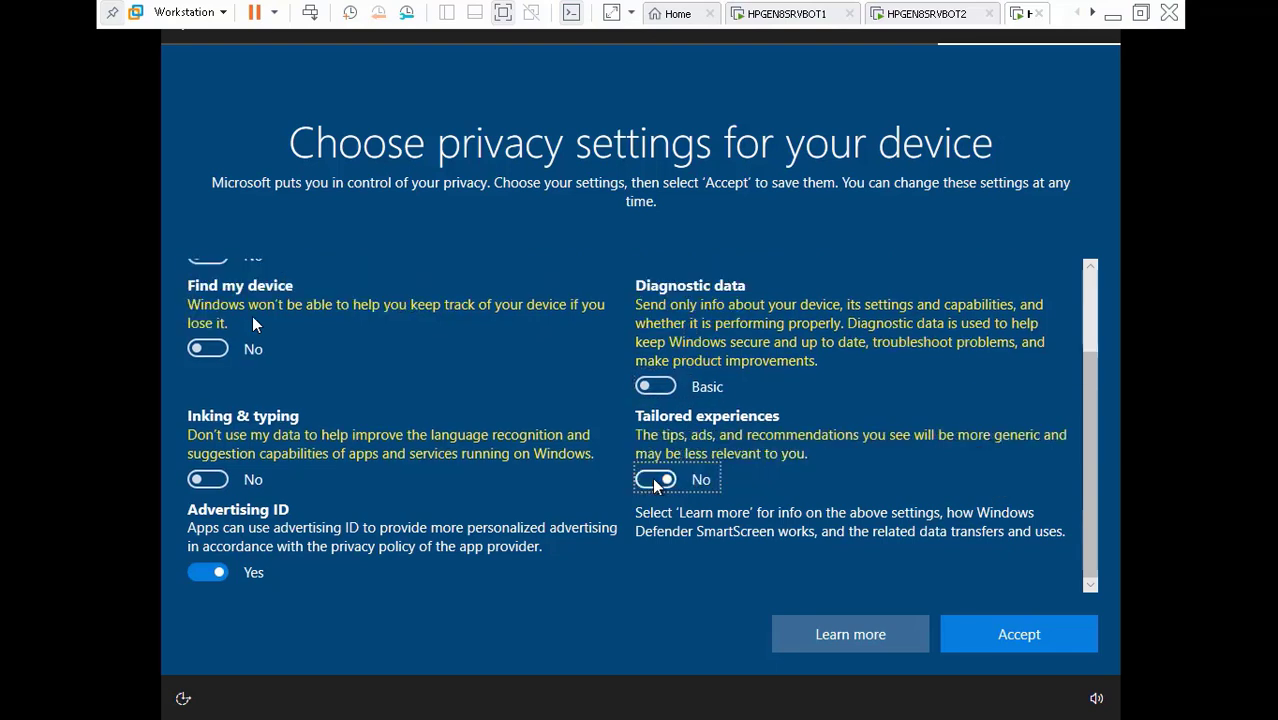
{"action": "left_click", "coordinate": [198, 573]}
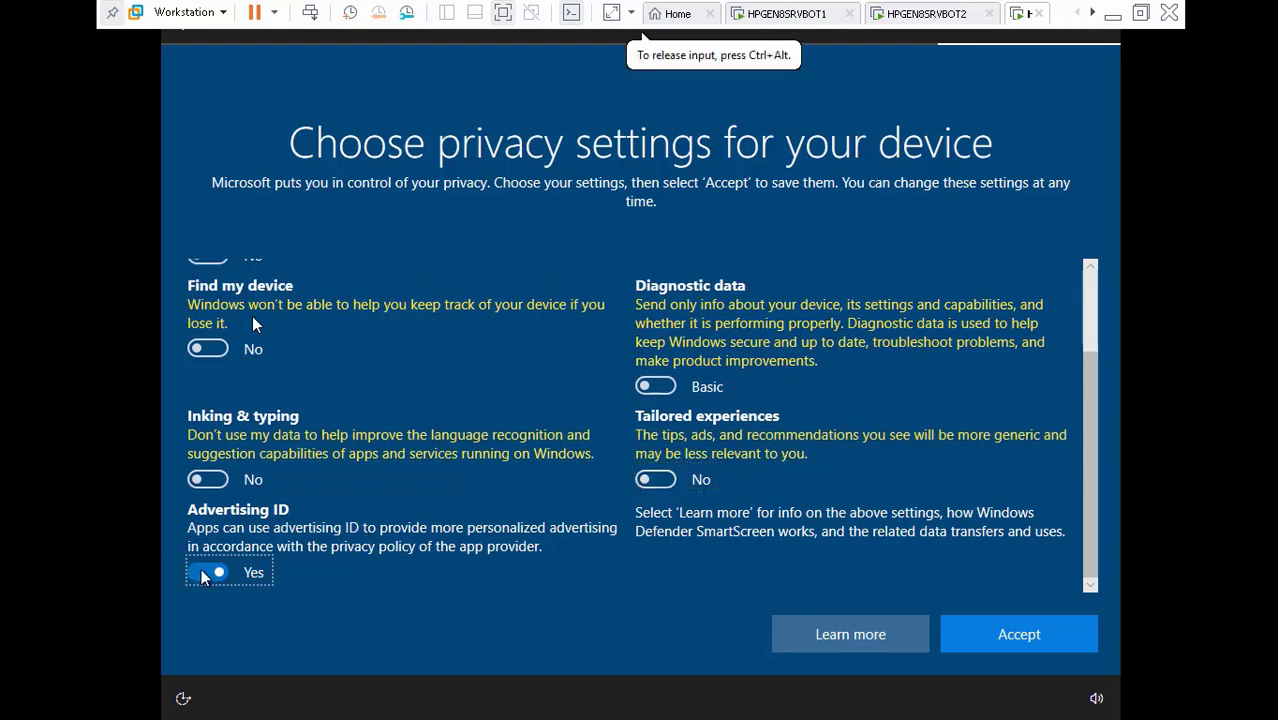
{"action": "left_click_drag", "start_coordinate": [1095, 485], "coordinate": [1110, 331]}
{"action": "left_click_drag", "start_coordinate": [1092, 376], "coordinate": [1080, 578]}
{"action": "left_click", "coordinate": [1047, 636]}
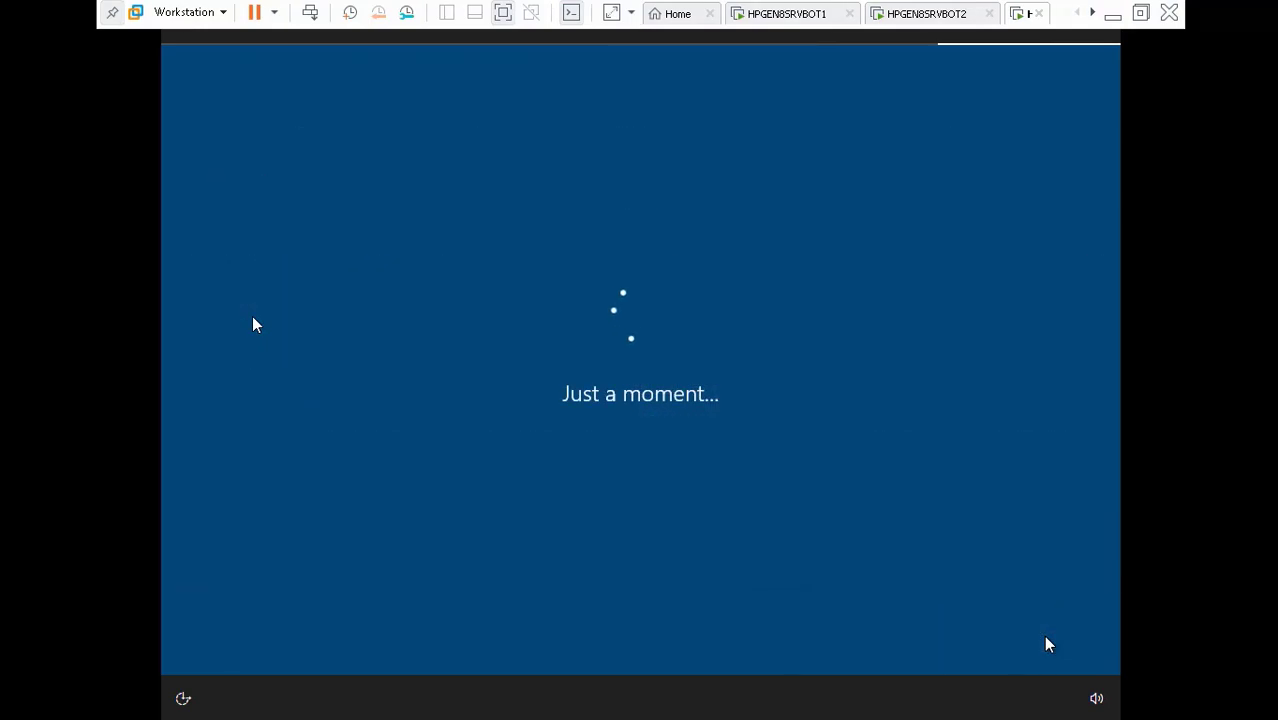
{"action": "left_click", "coordinate": [777, 14]}
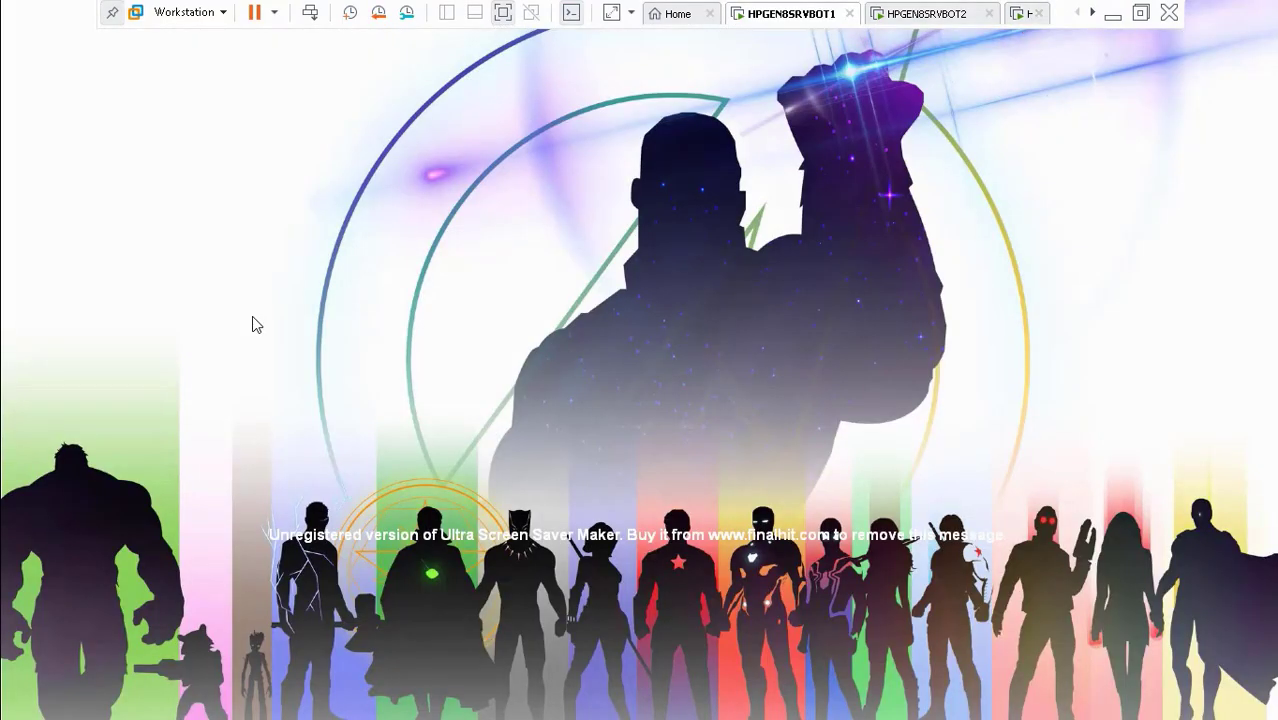
Check both VMs, release input with Ctrl+Alt, minimise VMware and restore the screen recorder
{"action": "key", "text": "ctrl+alt+Left"}
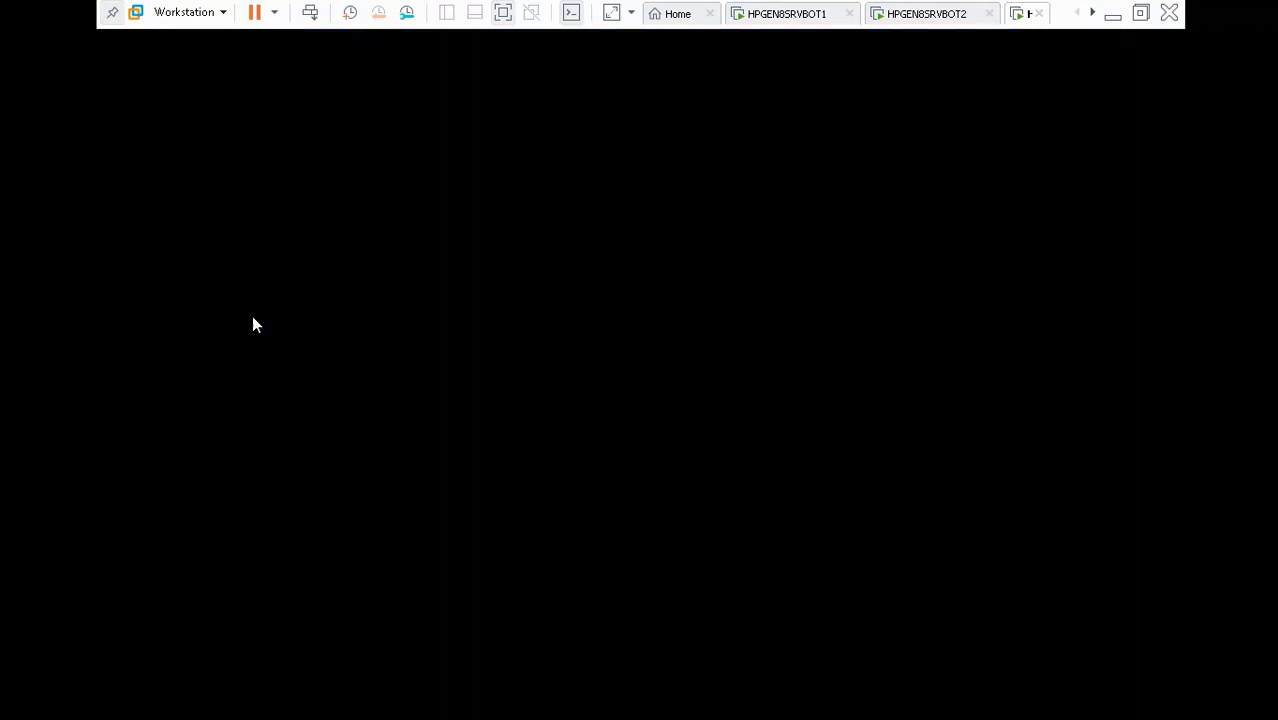
{"action": "left_click", "coordinate": [787, 14]}
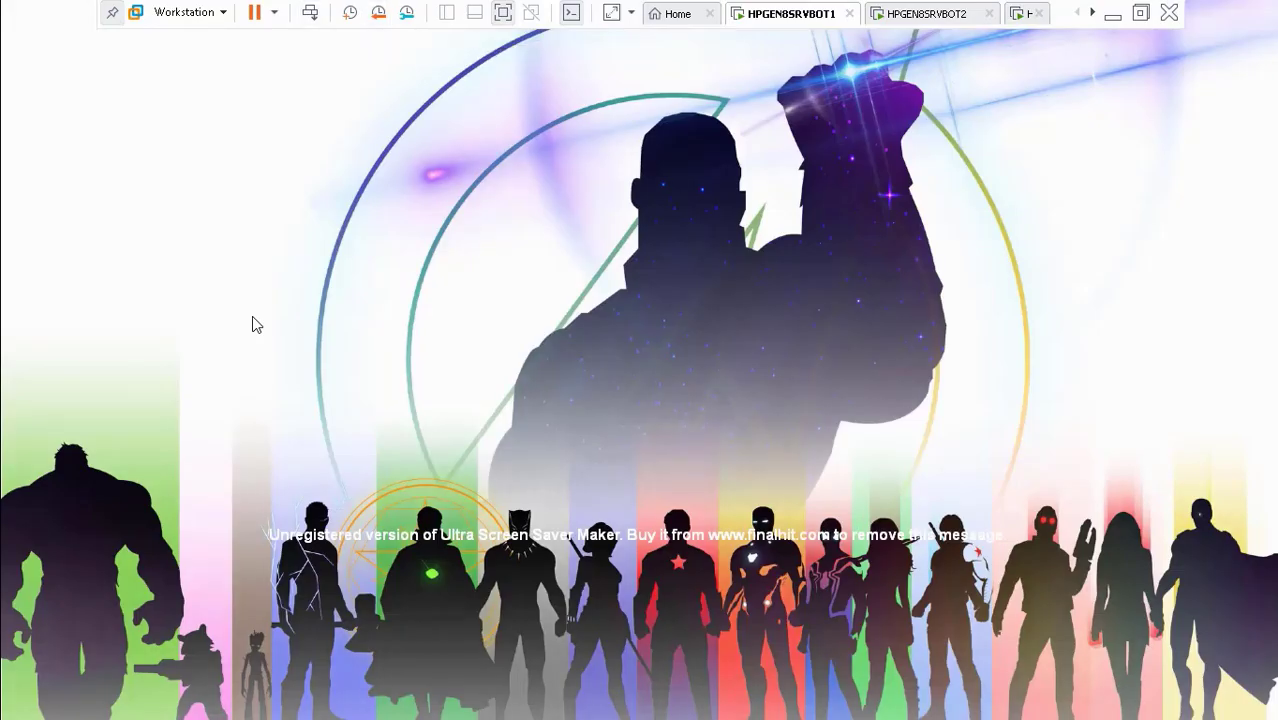
{"action": "left_click", "coordinate": [1028, 14]}
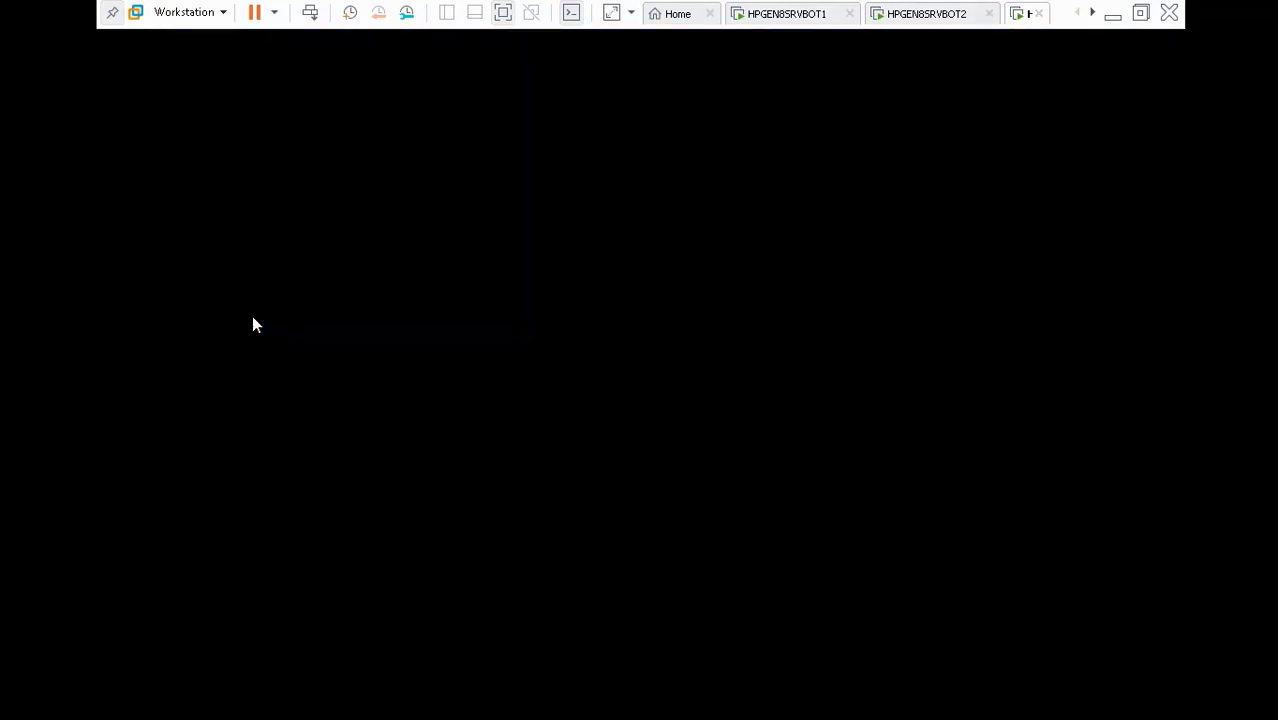
{"action": "left_click", "coordinate": [253, 325]}
{"action": "key", "text": "ctrl+alt"}
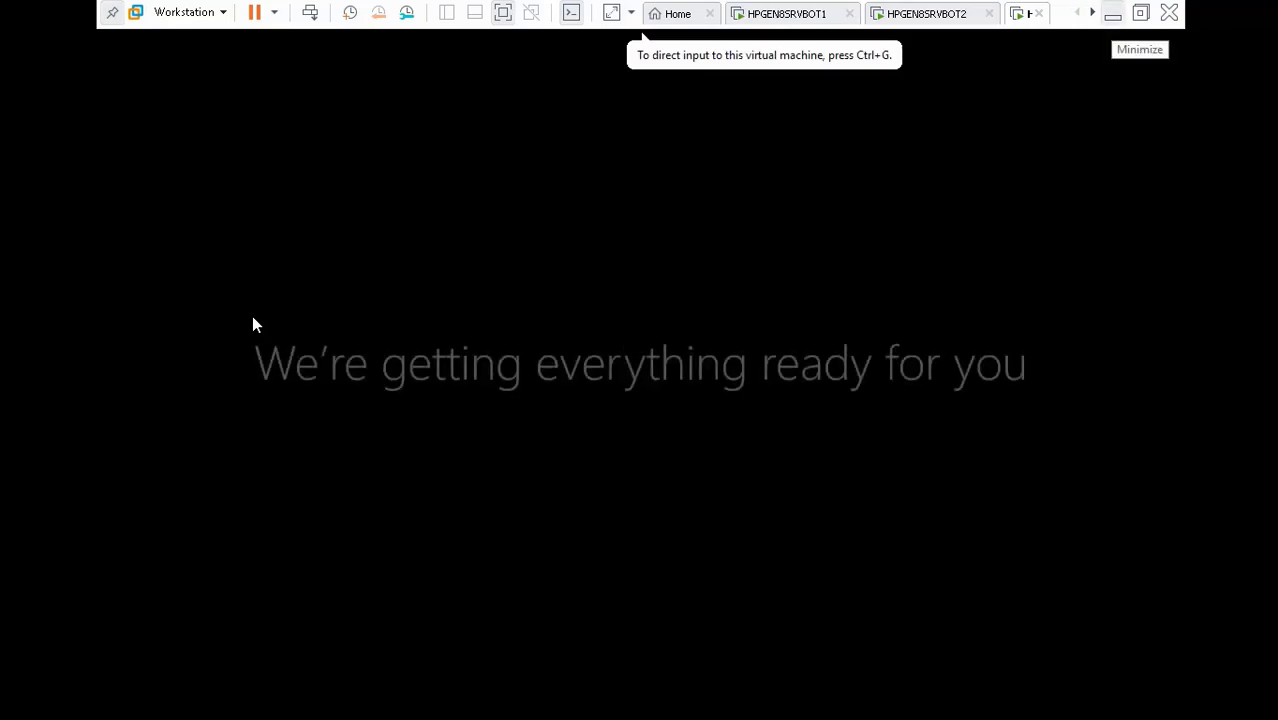
{"action": "left_click", "coordinate": [1113, 13]}
{"action": "left_click", "coordinate": [575, 701]}
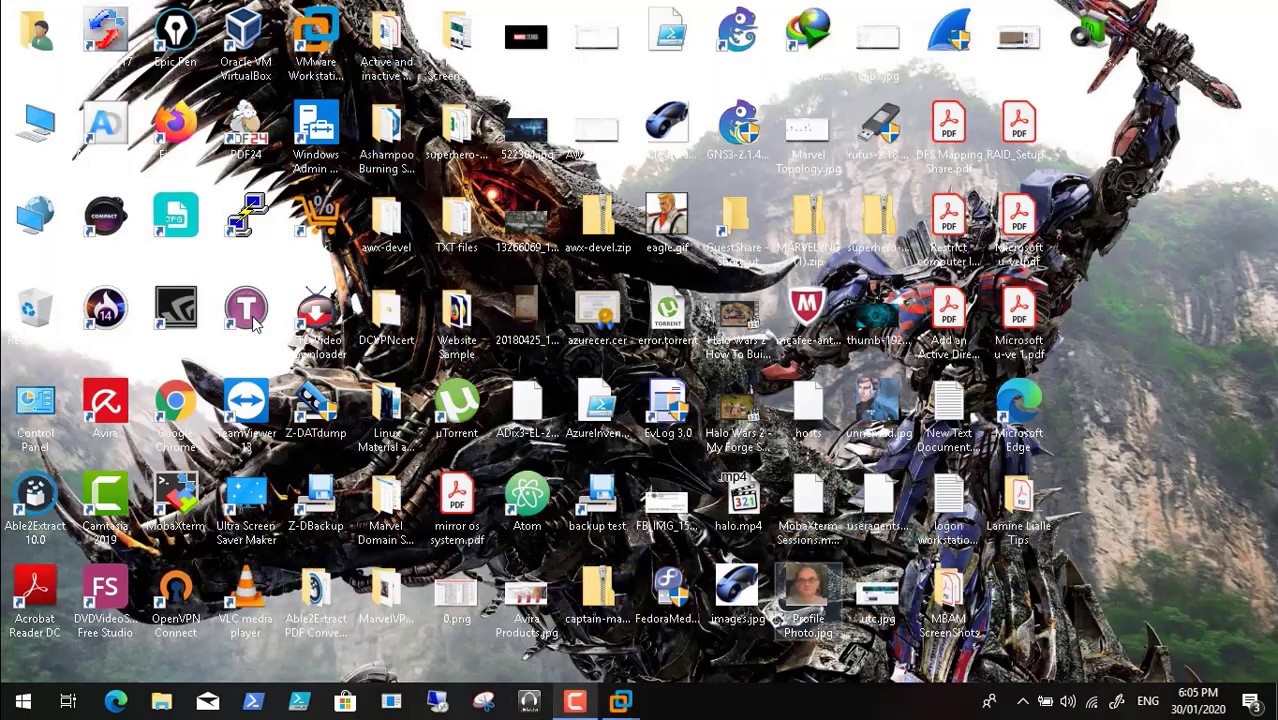
Return to the Windows 10 client, launch the VMware Tools install, then open Personalize from the guest desktop
{"action": "mouse_move", "coordinate": [620, 701]}
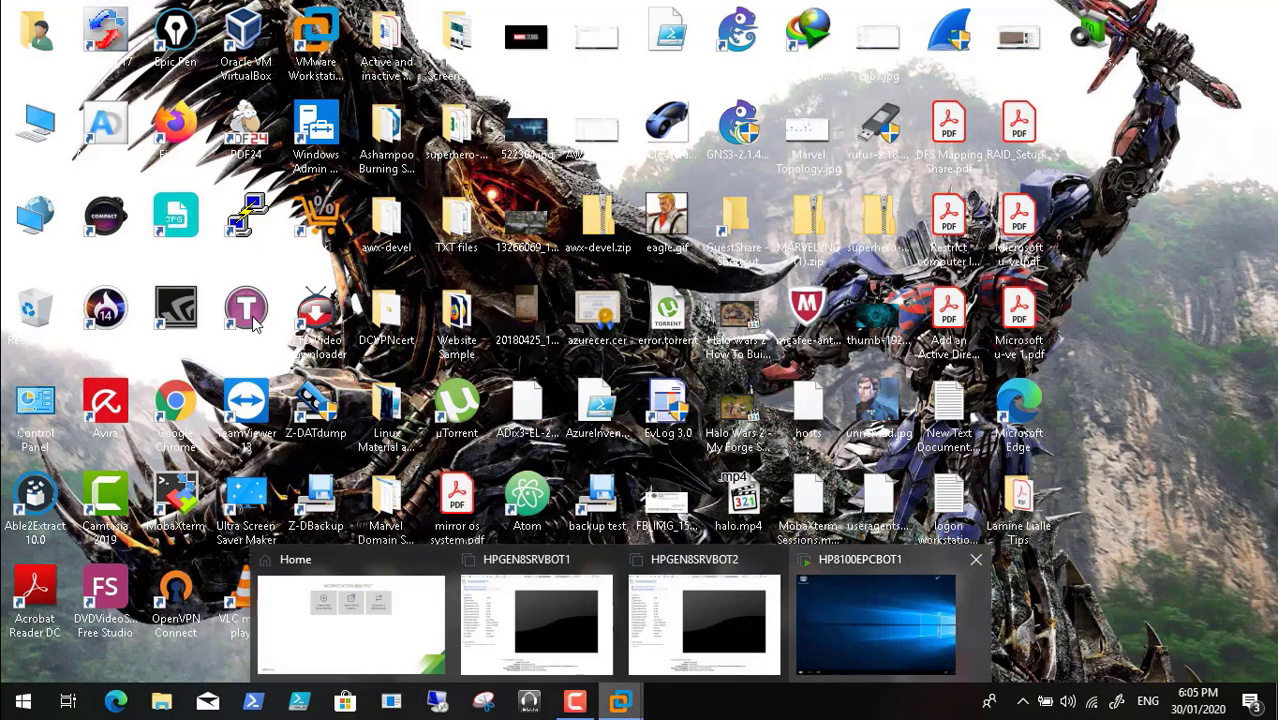
{"action": "left_click", "coordinate": [890, 620]}
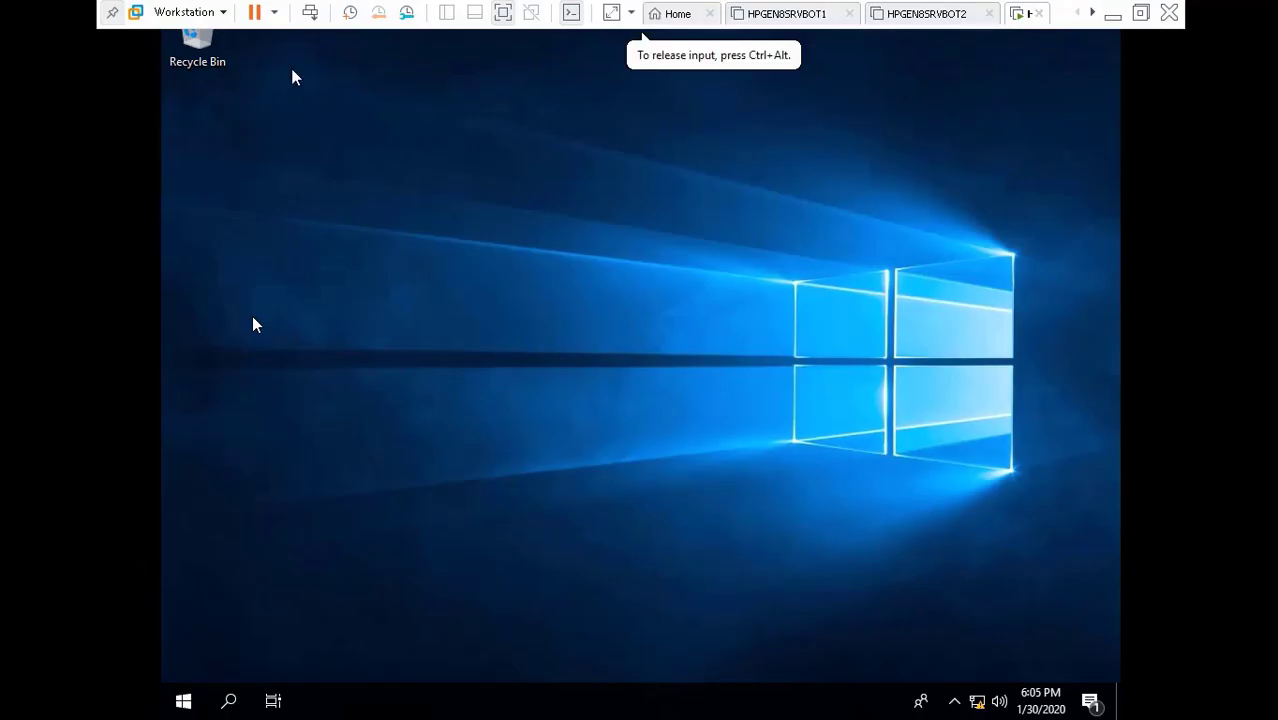
{"action": "left_click", "coordinate": [185, 12]}
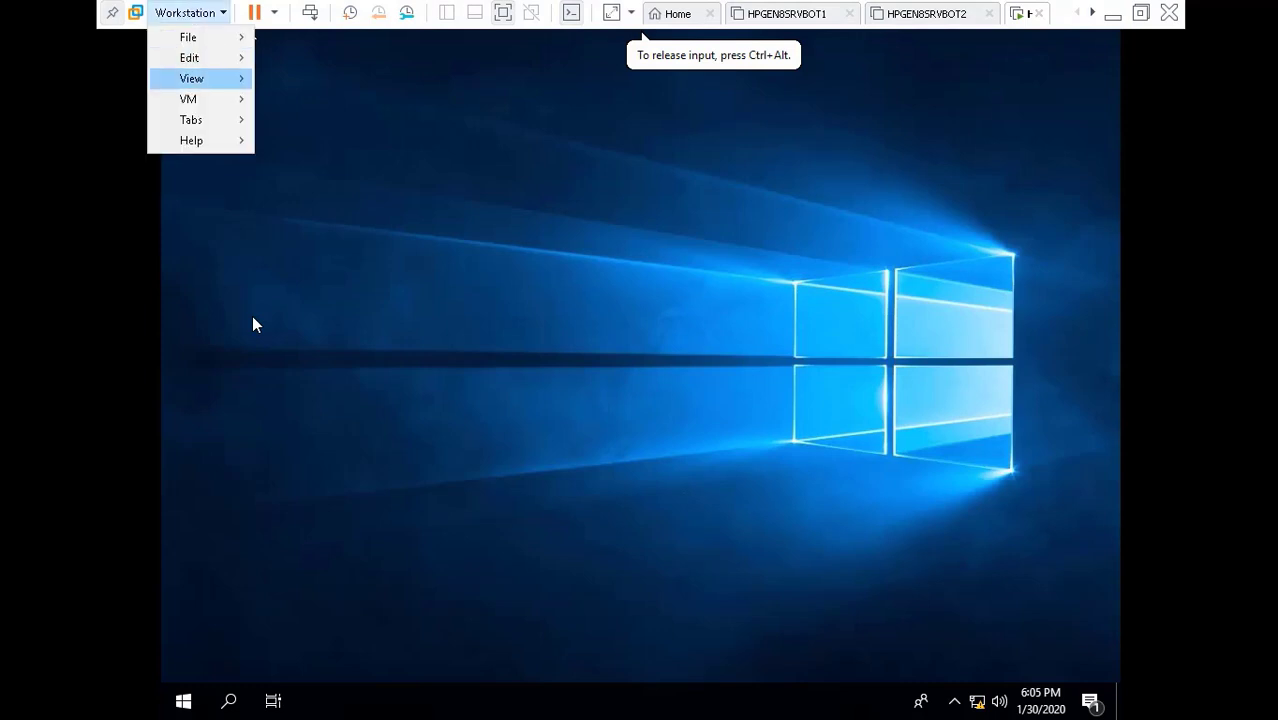
{"action": "mouse_move", "coordinate": [190, 99]}
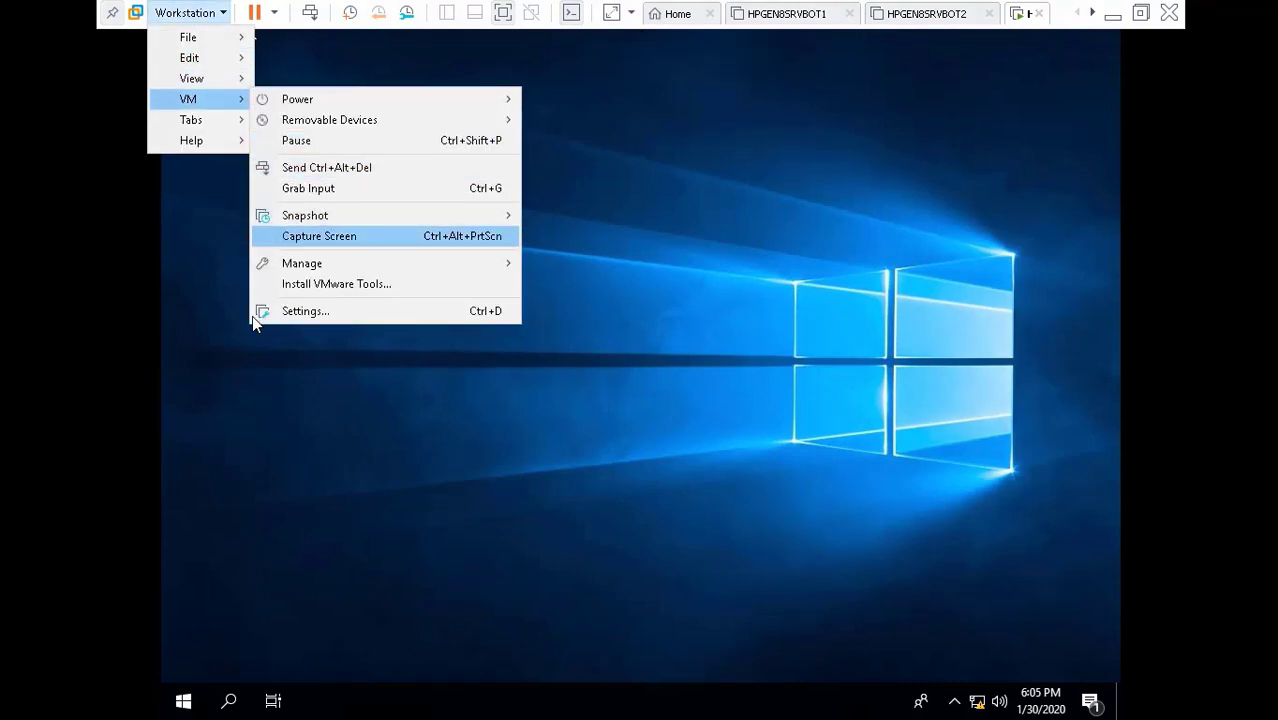
{"action": "left_click", "coordinate": [336, 284]}
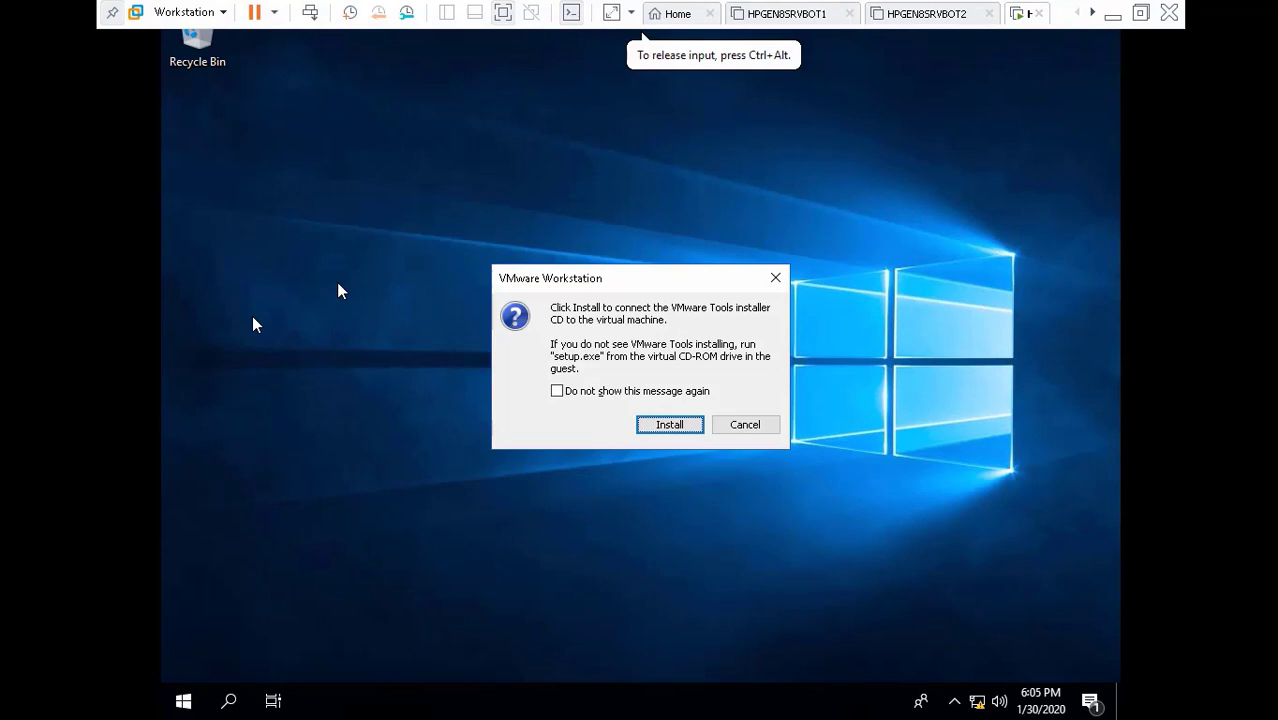
{"action": "left_click", "coordinate": [669, 424]}
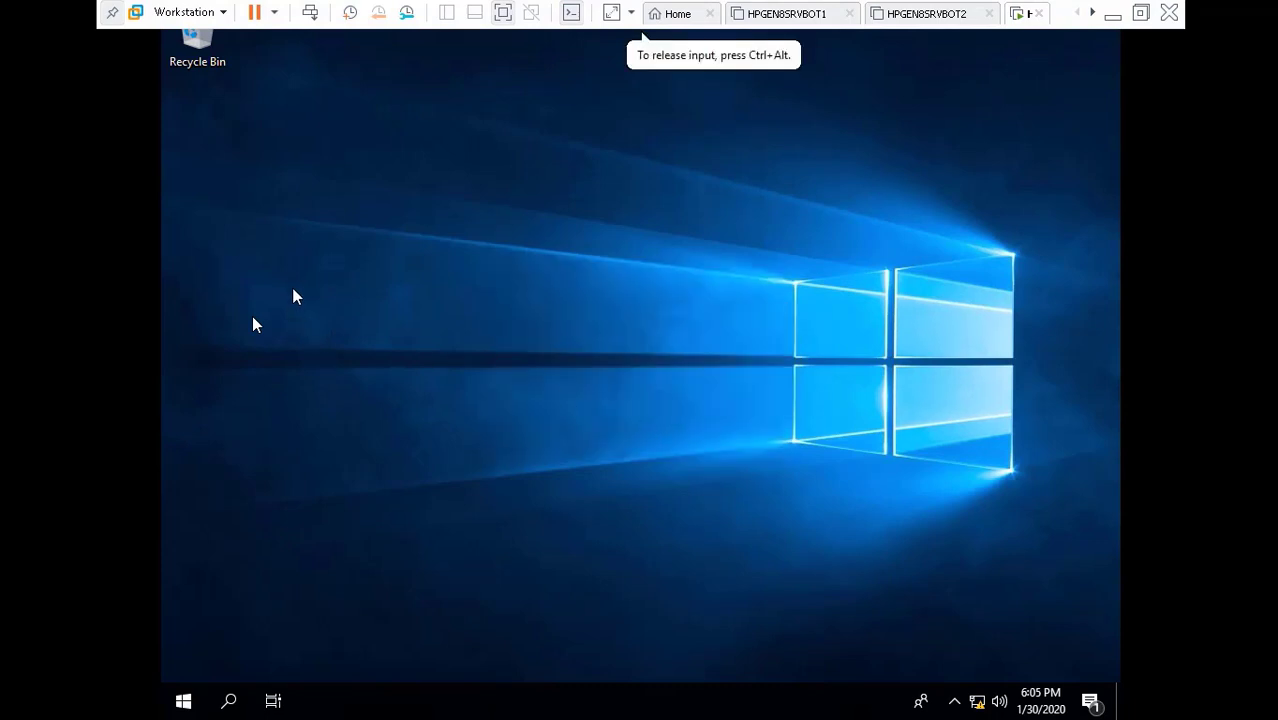
{"action": "right_click", "coordinate": [292, 288]}
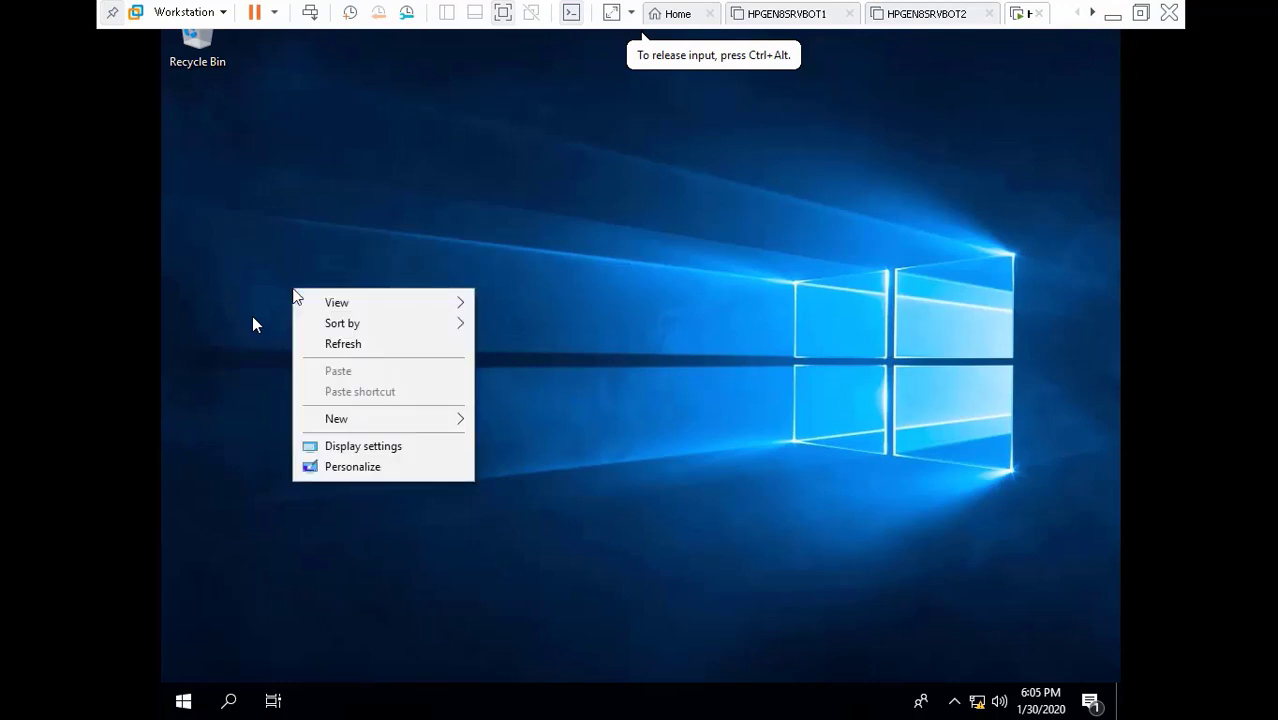
{"action": "left_click", "coordinate": [380, 474]}
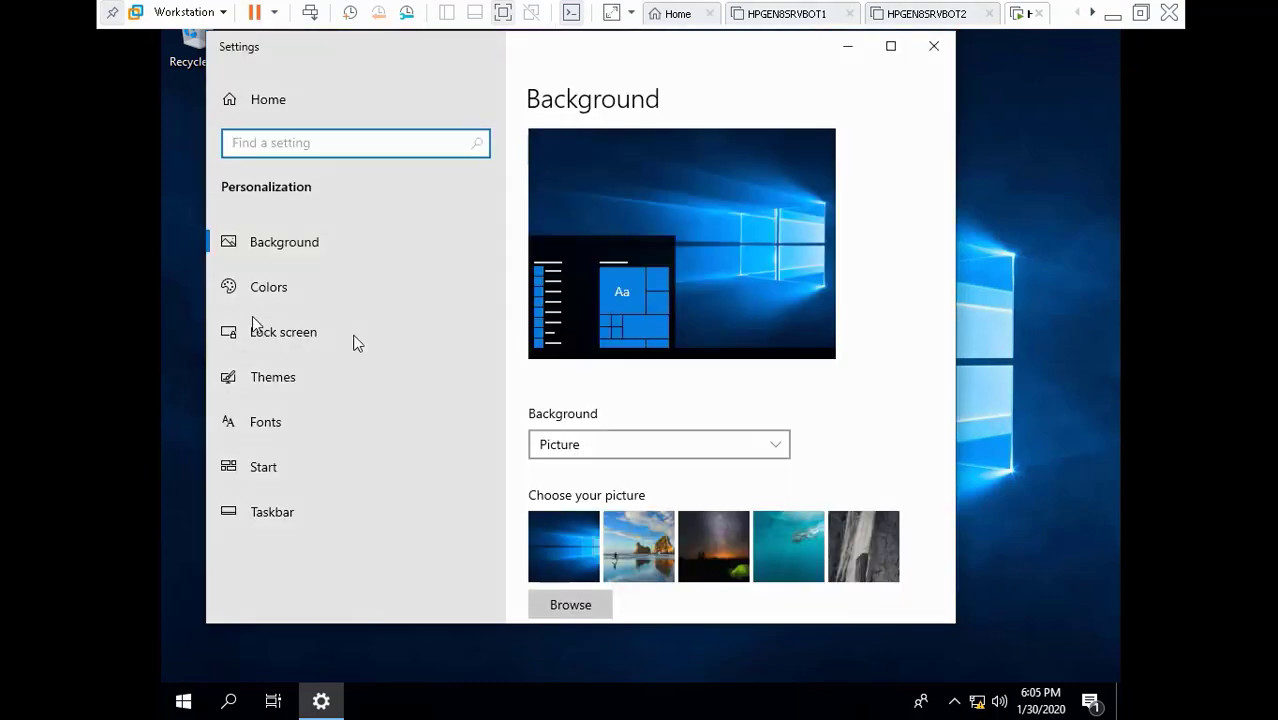
Turn on the Computer, User's Files and Control Panel desktop icons under Themes, then close Settings
{"action": "left_click", "coordinate": [245, 376]}
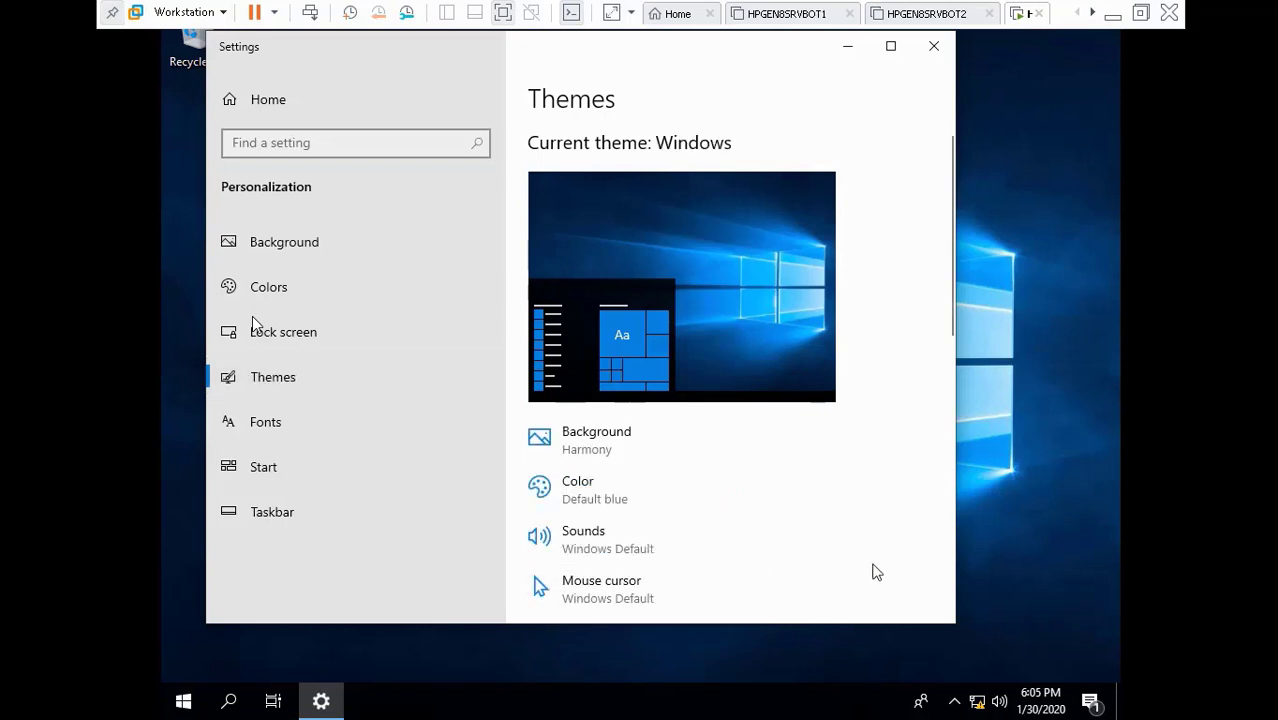
{"action": "scroll", "coordinate": [948, 607], "scroll_direction": "down", "scroll_amount": 10}
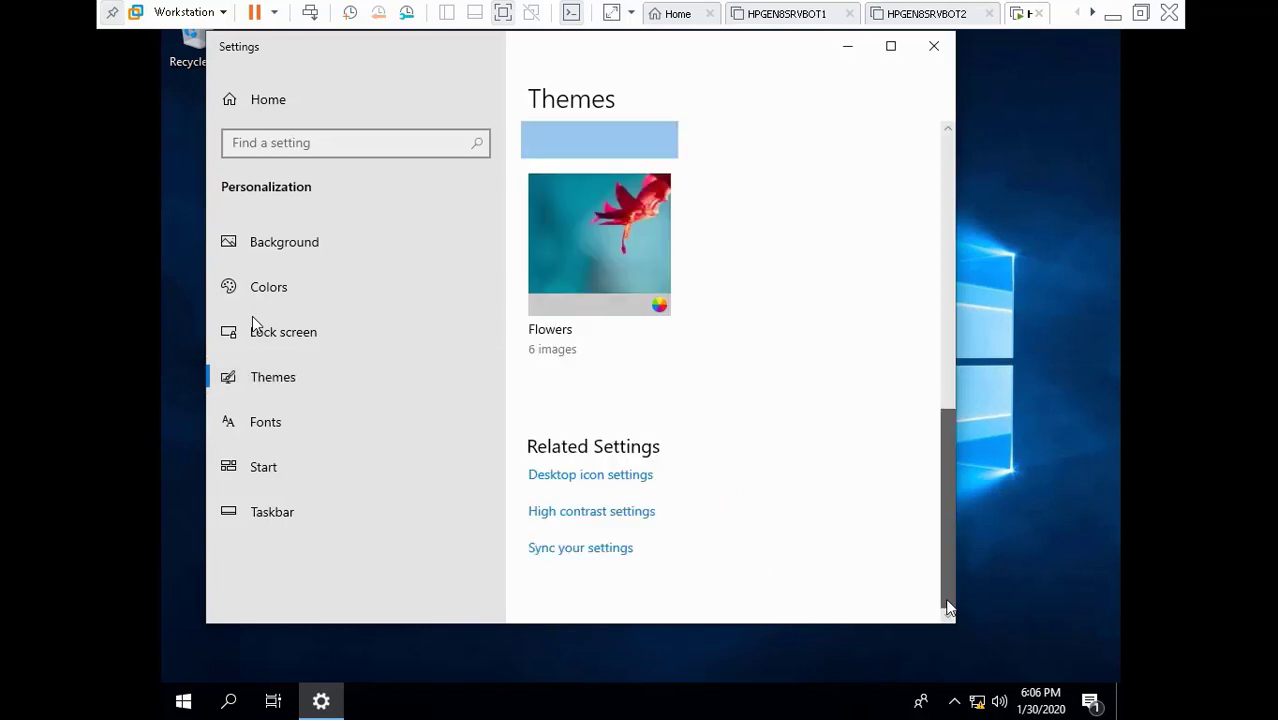
{"action": "left_click", "coordinate": [594, 478]}
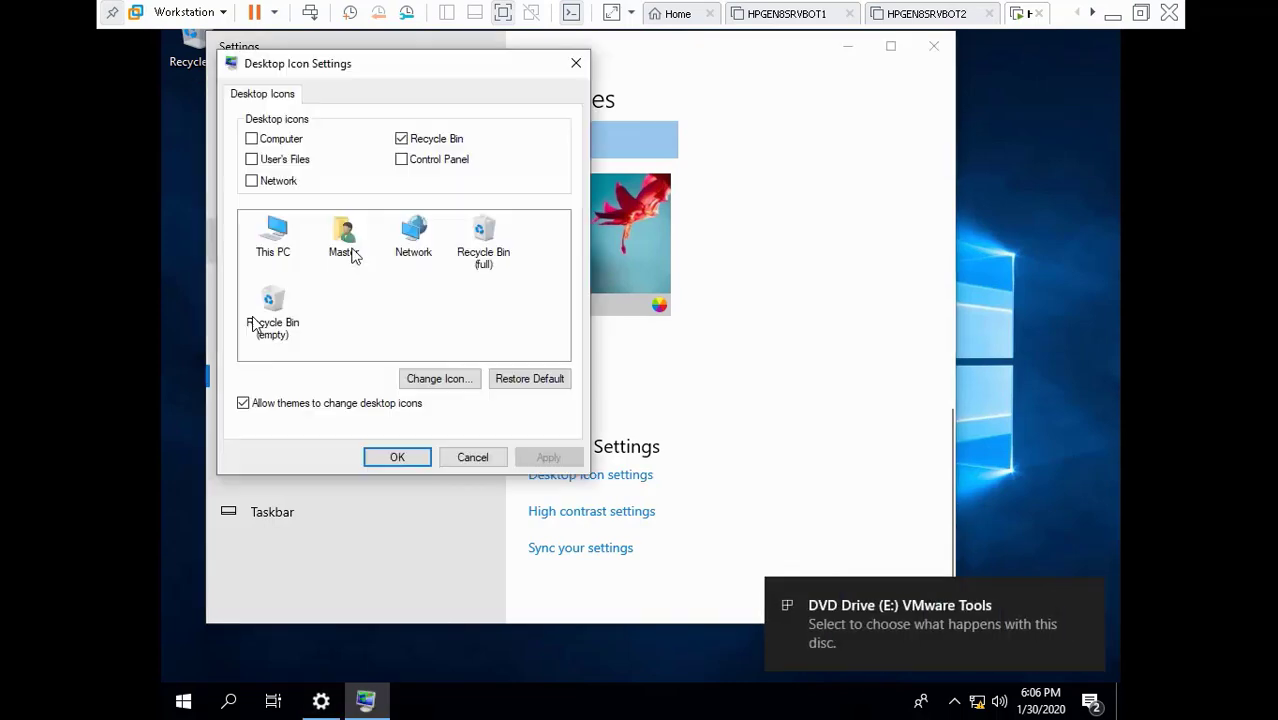
{"action": "left_click", "coordinate": [253, 140]}
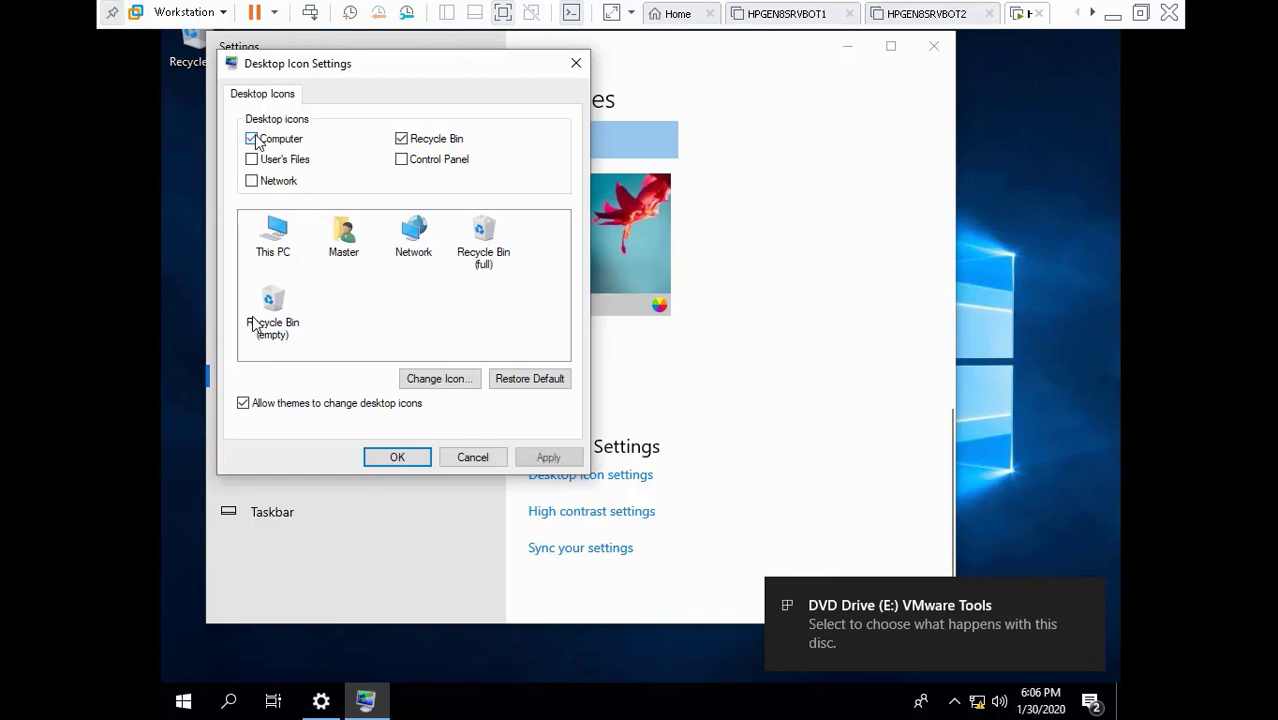
{"action": "left_click", "coordinate": [264, 164]}
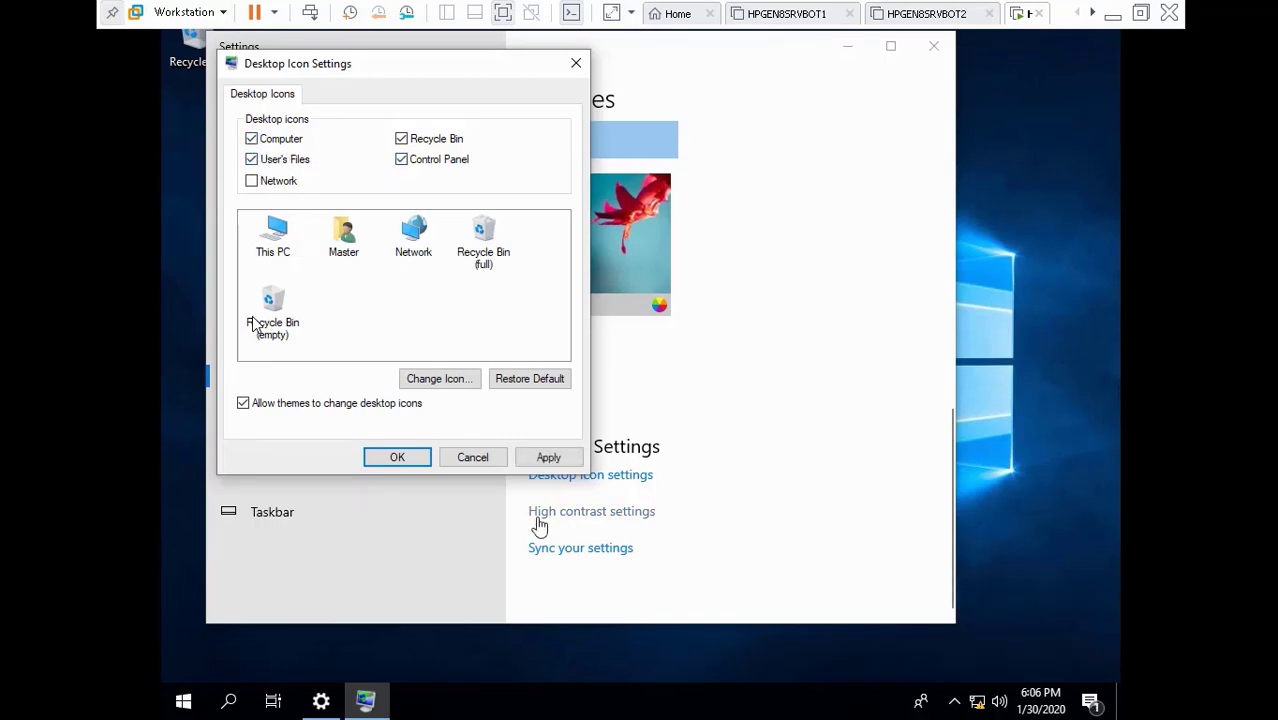
{"action": "left_click", "coordinate": [549, 458]}
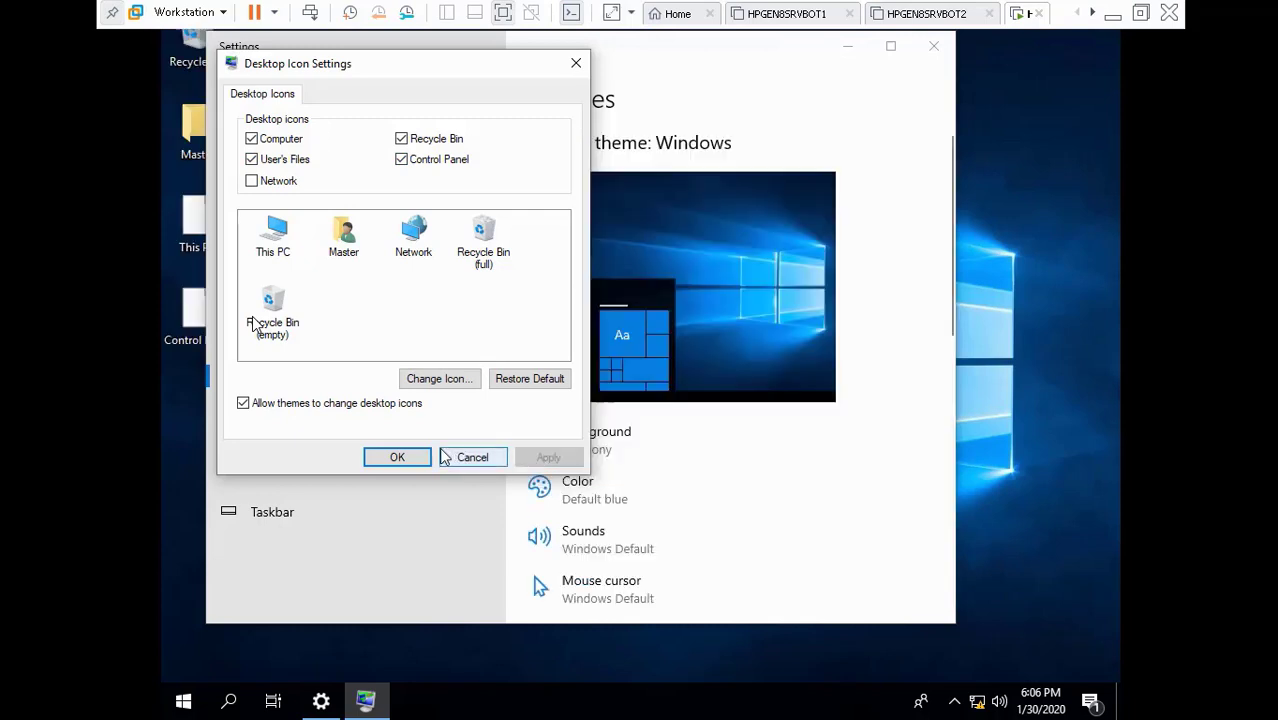
{"action": "left_click", "coordinate": [410, 457]}
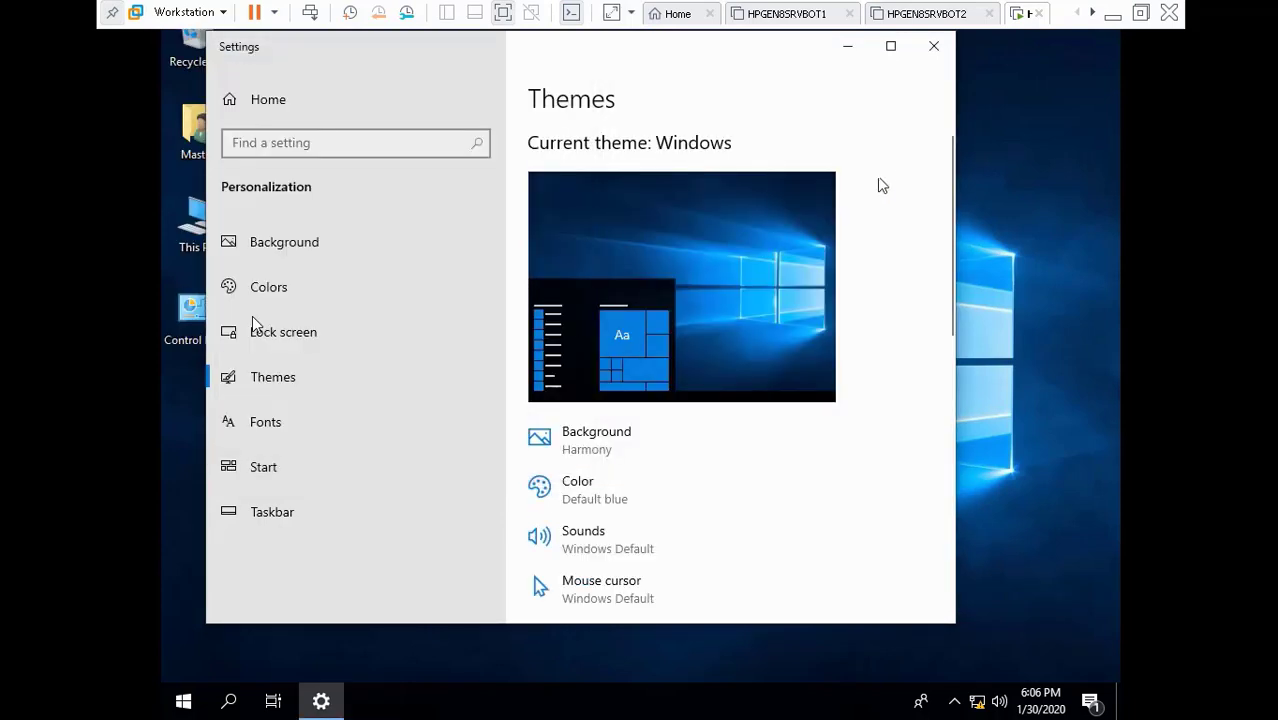
{"action": "left_click", "coordinate": [937, 47]}
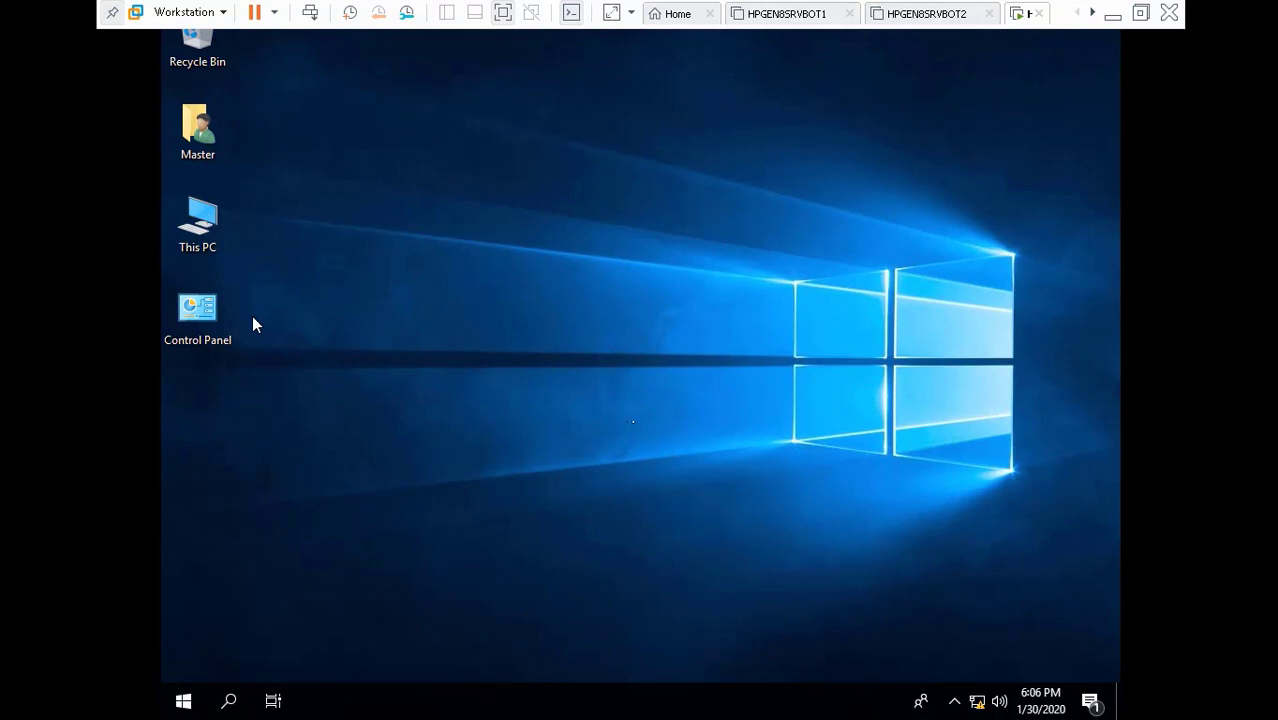
From This PC, run the VMware Tools installer on DVD Drive (E:), approve the UAC prompt, and close Explorer
{"action": "right_click", "coordinate": [197, 233]}
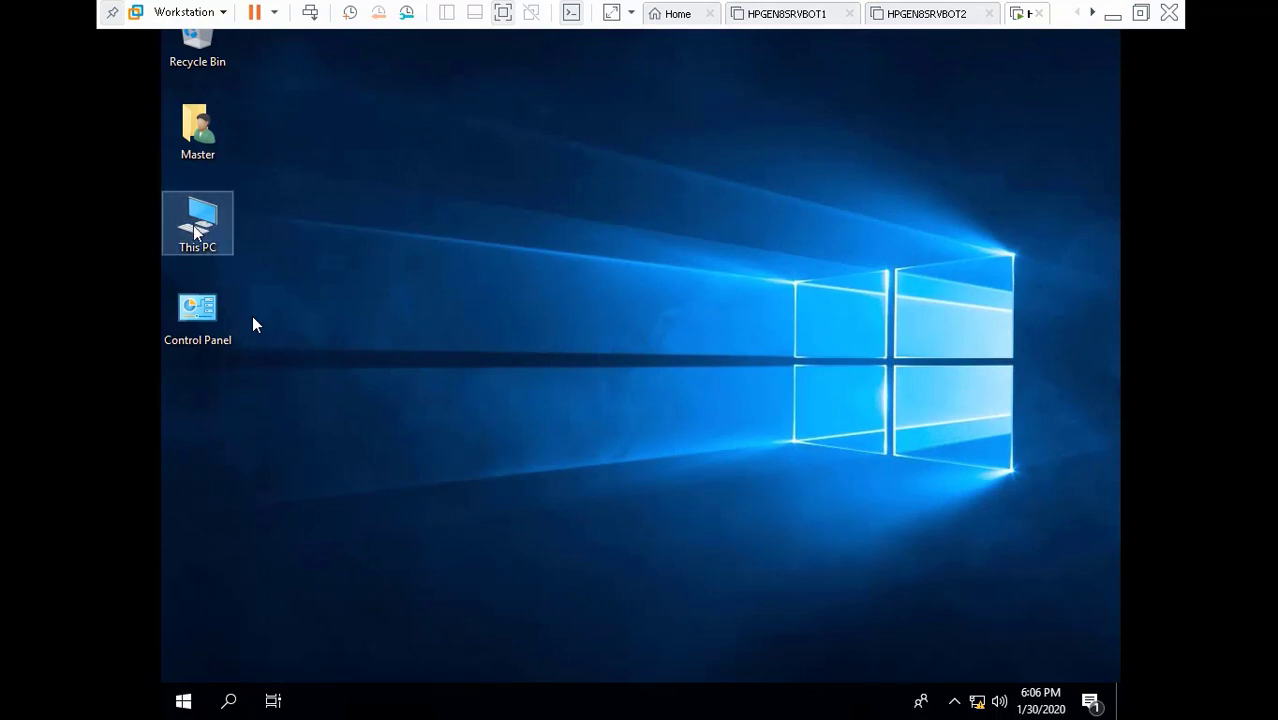
{"action": "double_click", "coordinate": [197, 233]}
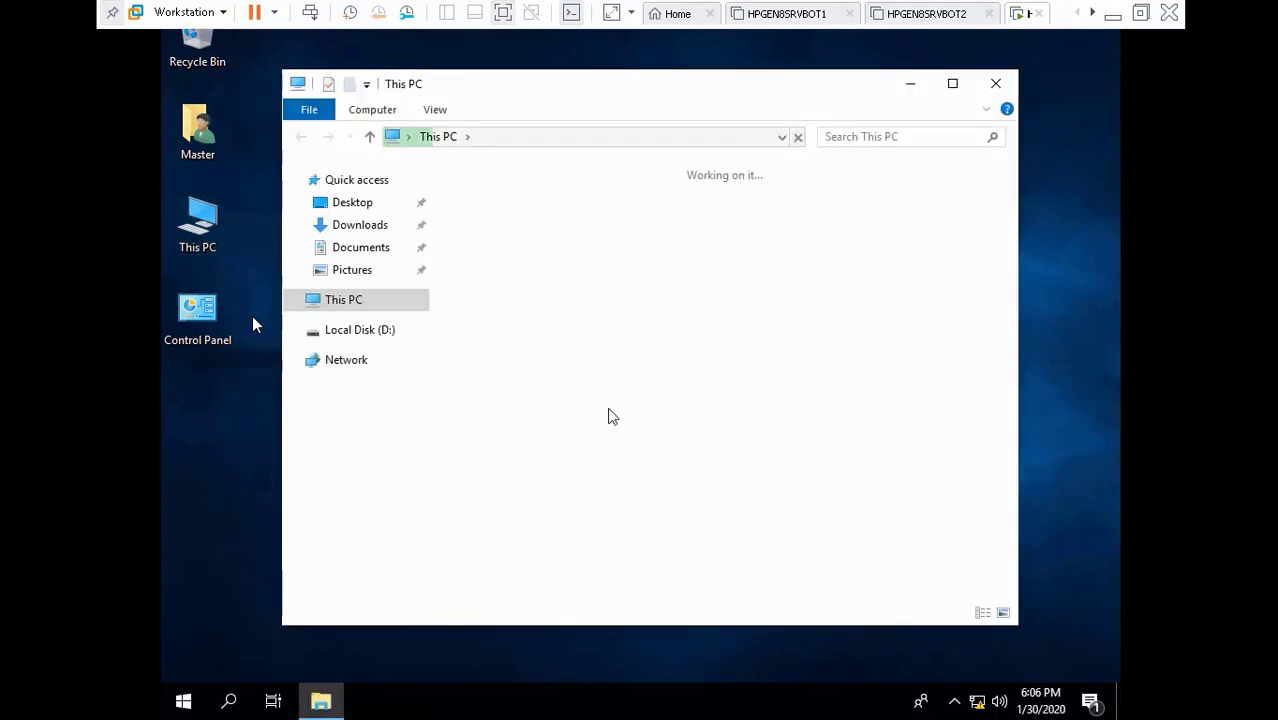
{"action": "left_click", "coordinate": [487, 505]}
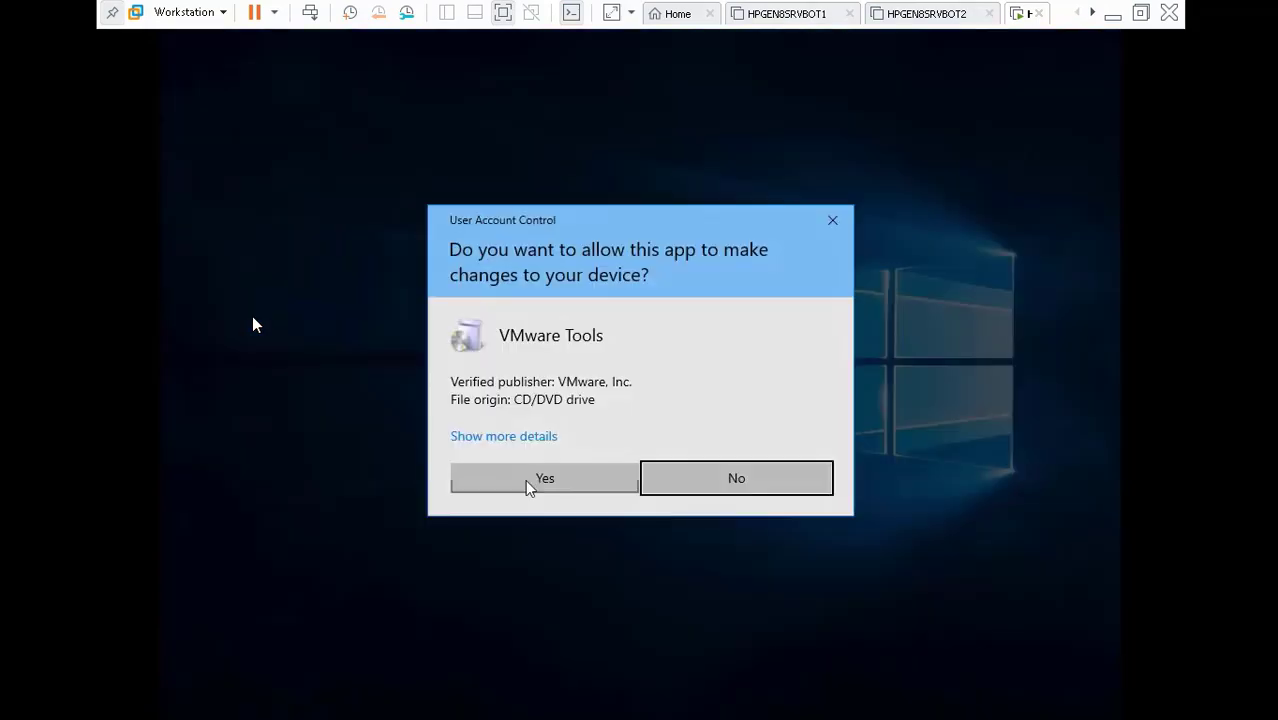
{"action": "left_click", "coordinate": [567, 481]}
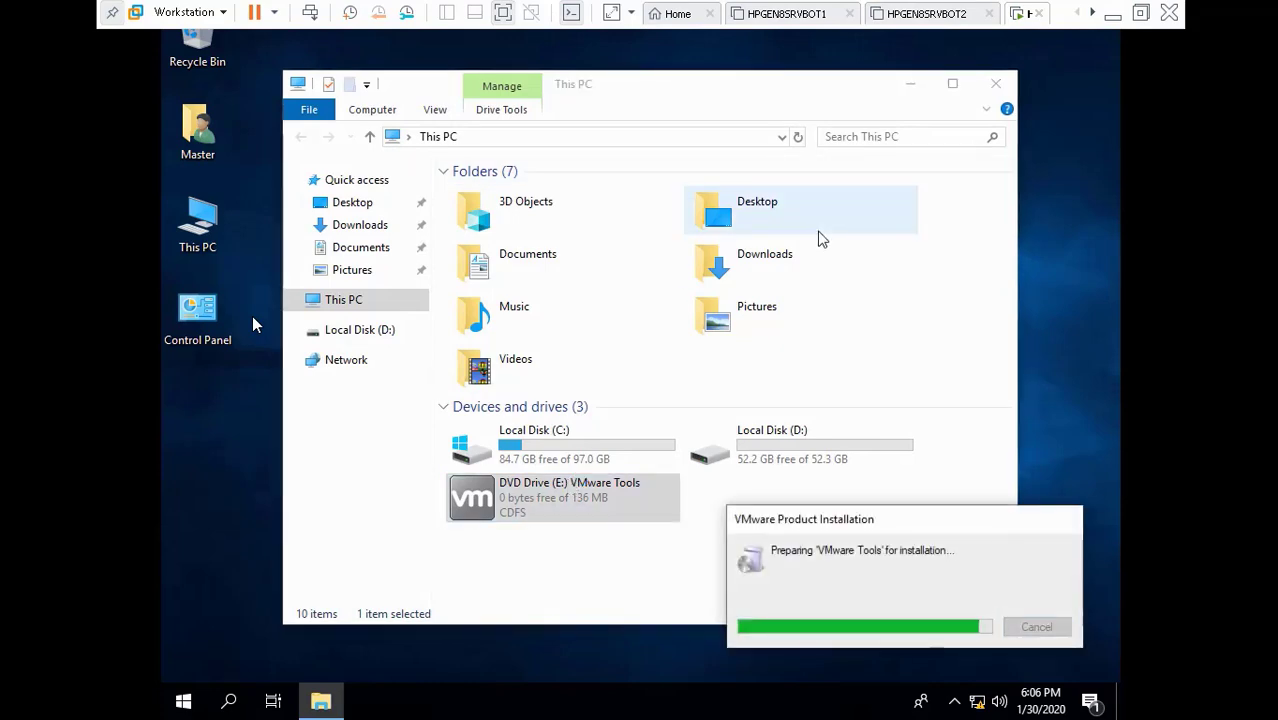
{"action": "left_click", "coordinate": [996, 84]}
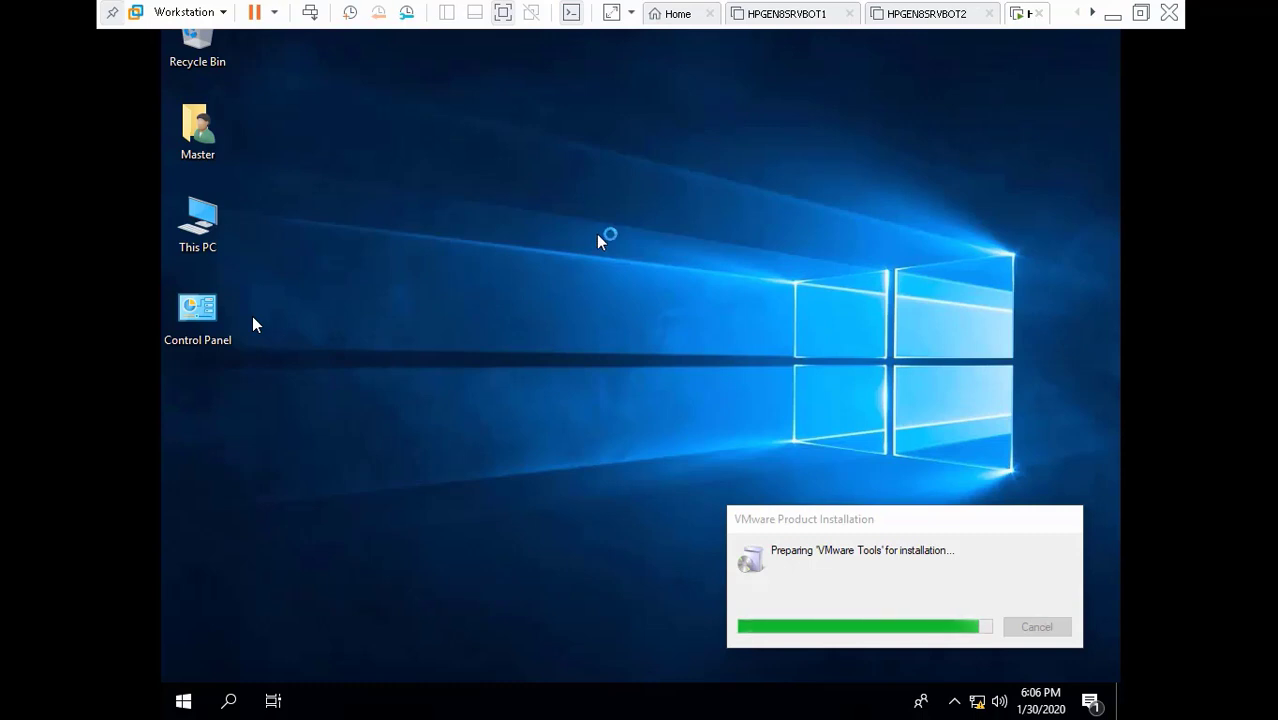
Open Control Panel from the desktop, switch to Small icons view, and go to Network and Sharing Center
{"action": "double_click", "coordinate": [199, 314]}
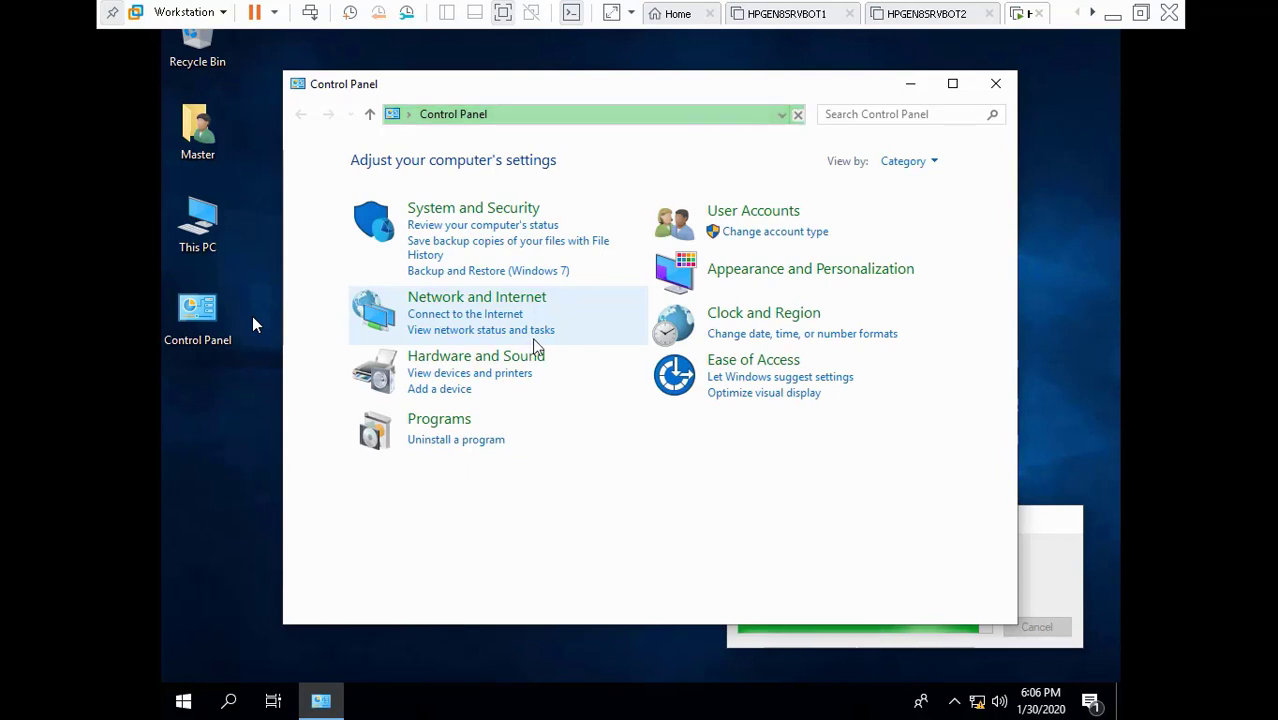
{"action": "left_click", "coordinate": [933, 163]}
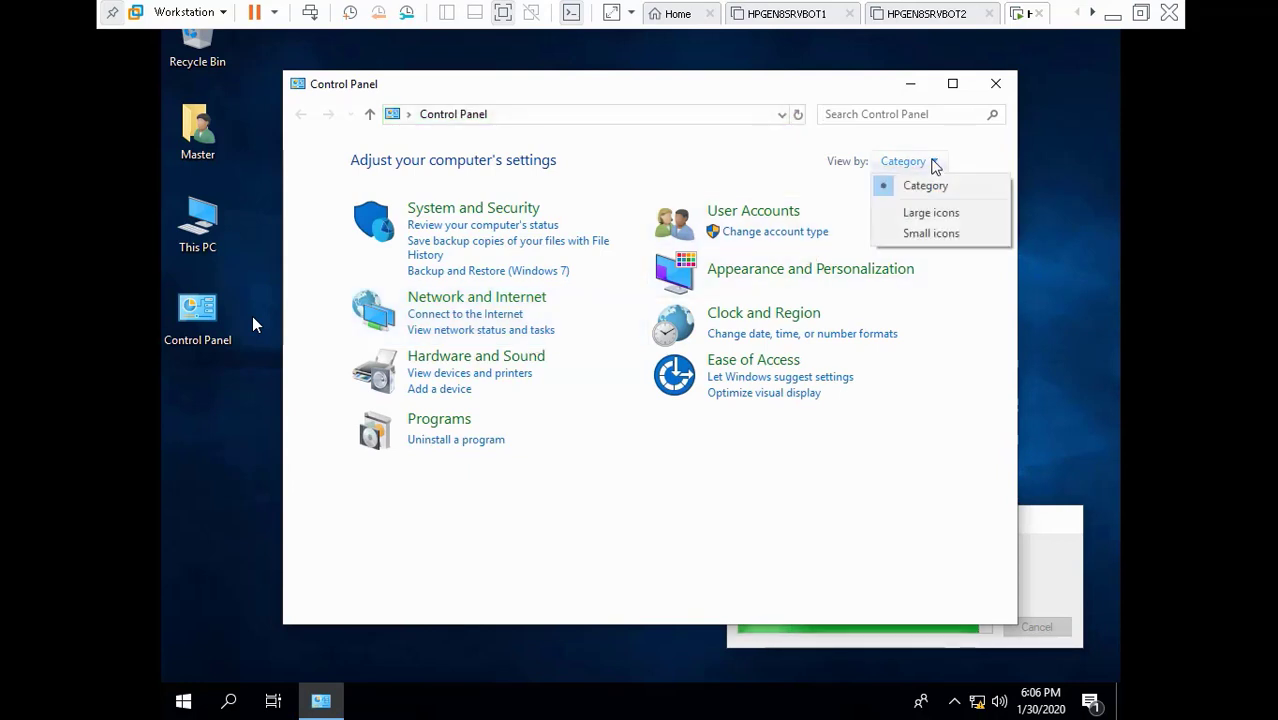
{"action": "left_click", "coordinate": [935, 233]}
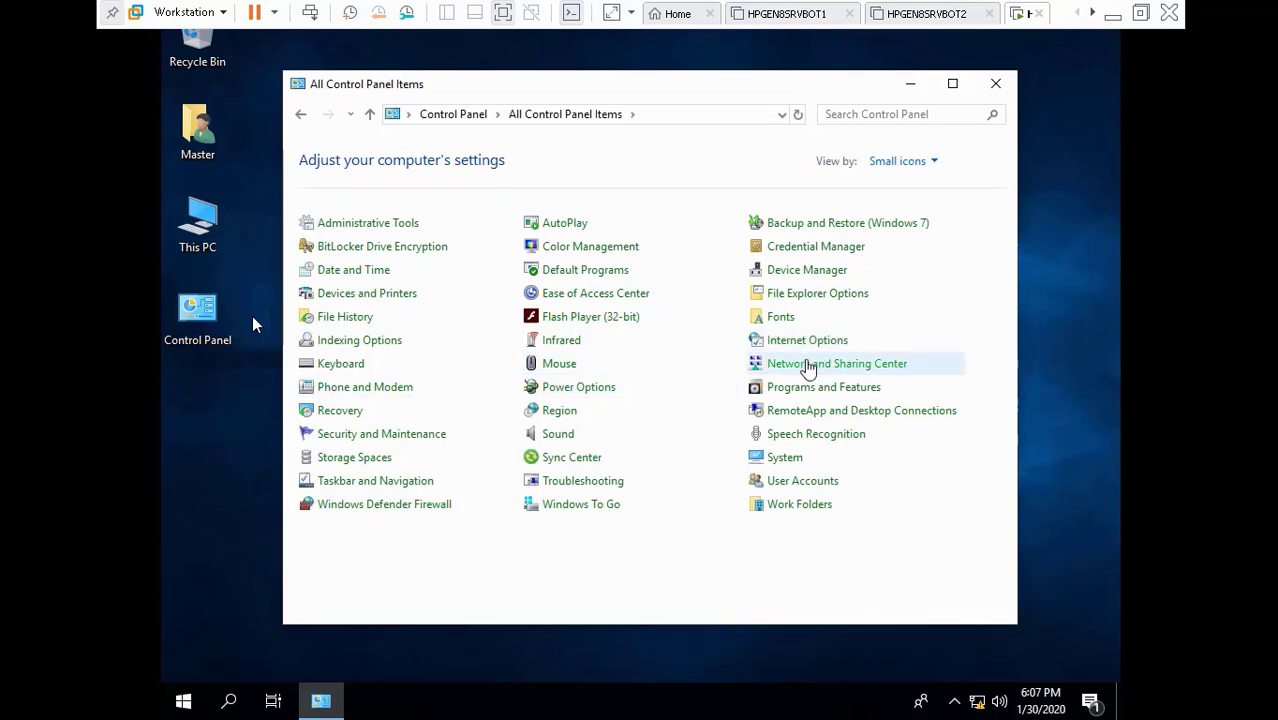
{"action": "left_click", "coordinate": [808, 365]}
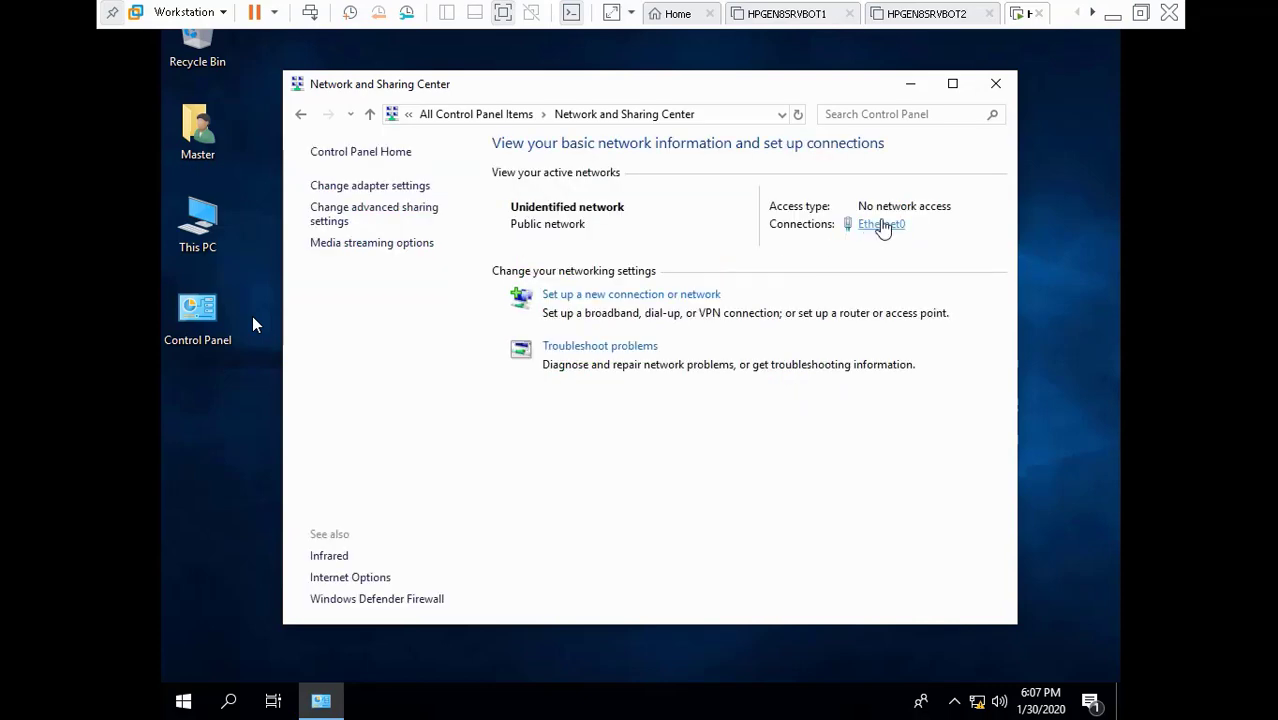
Review Ethernet0's connection details, then disable the Ethernet0 adapter
{"action": "left_click", "coordinate": [882, 226]}
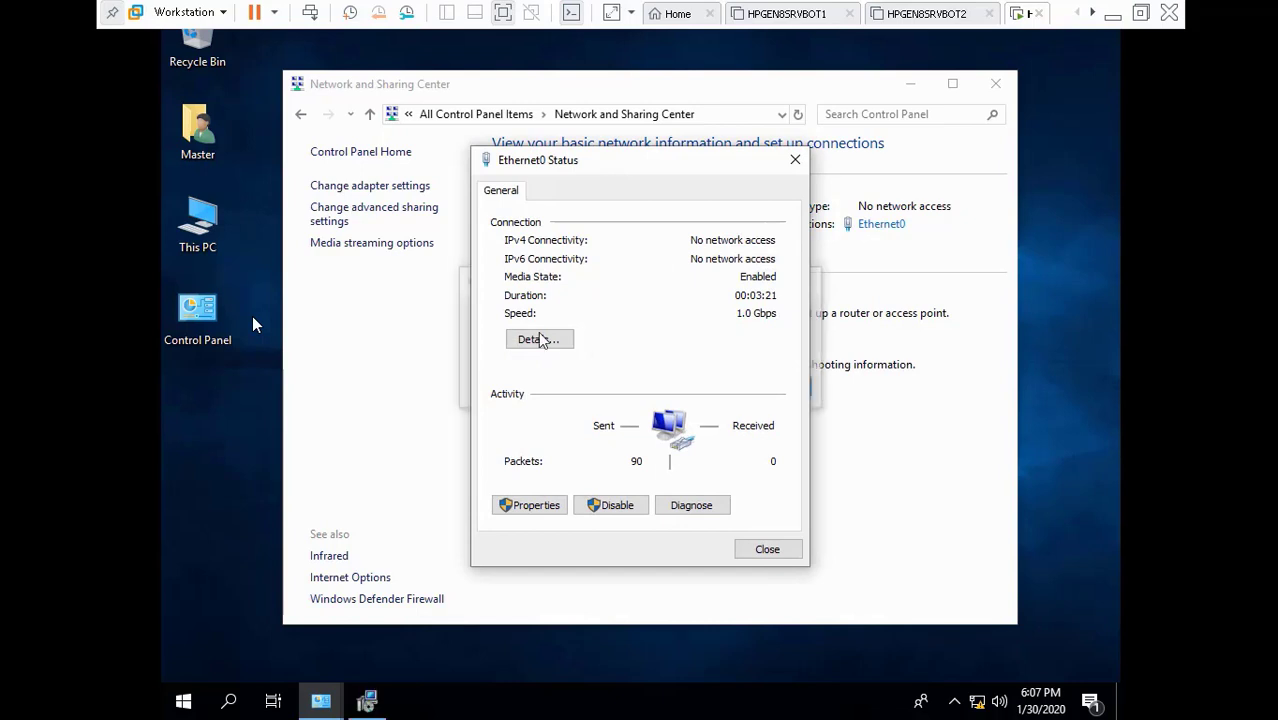
{"action": "left_click", "coordinate": [539, 339]}
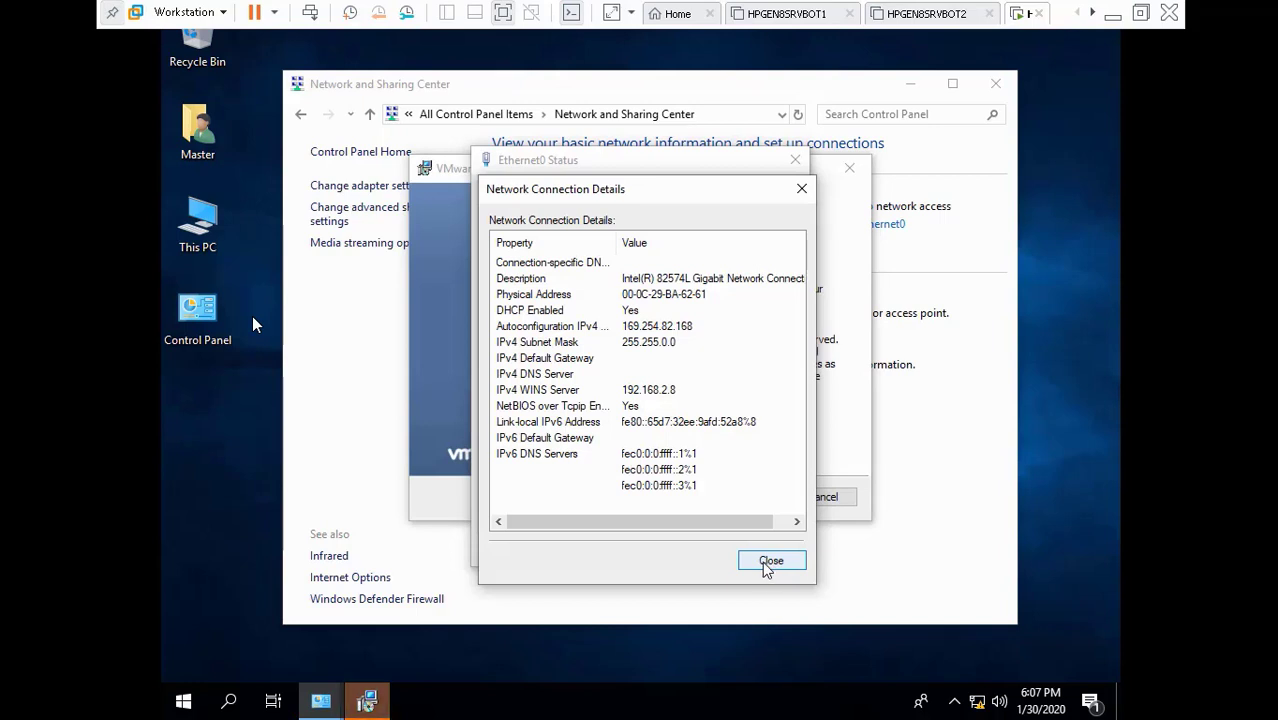
{"action": "left_click", "coordinate": [768, 562]}
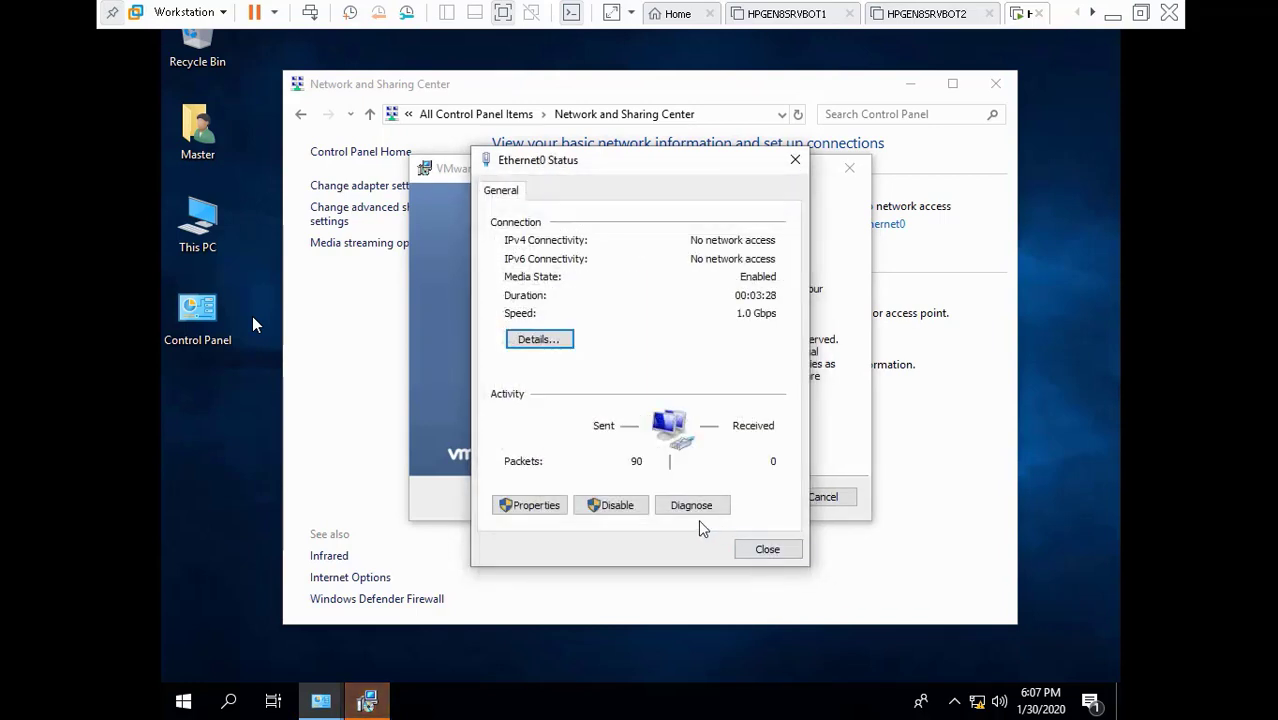
{"action": "left_click", "coordinate": [614, 507]}
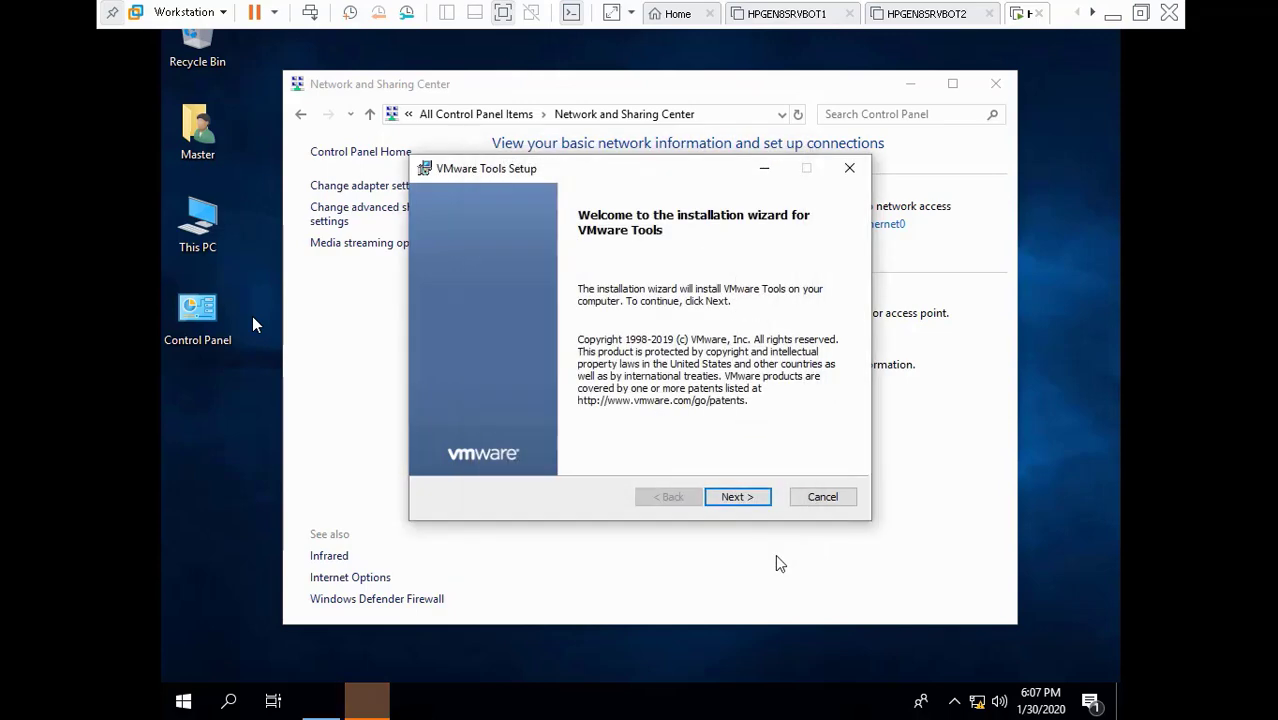
Choose the Complete setup type in VMware Tools Setup and begin the installation
{"action": "left_click", "coordinate": [740, 499]}
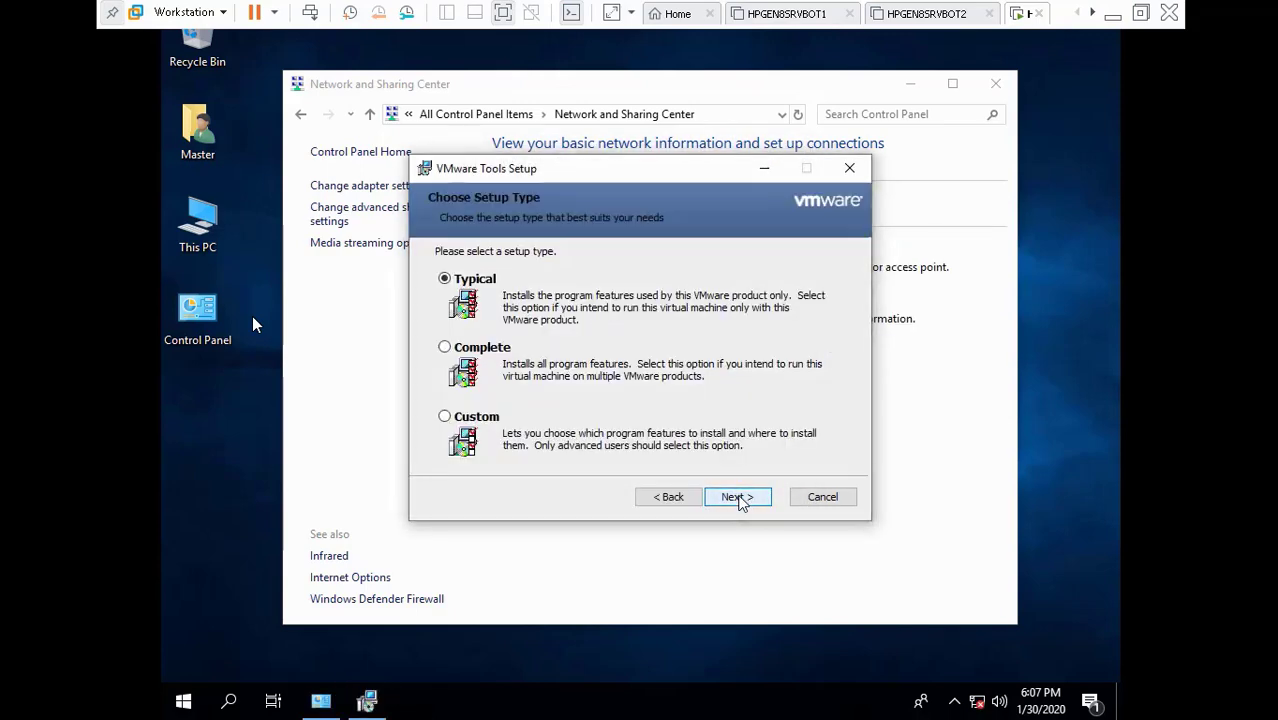
{"action": "left_click", "coordinate": [465, 355]}
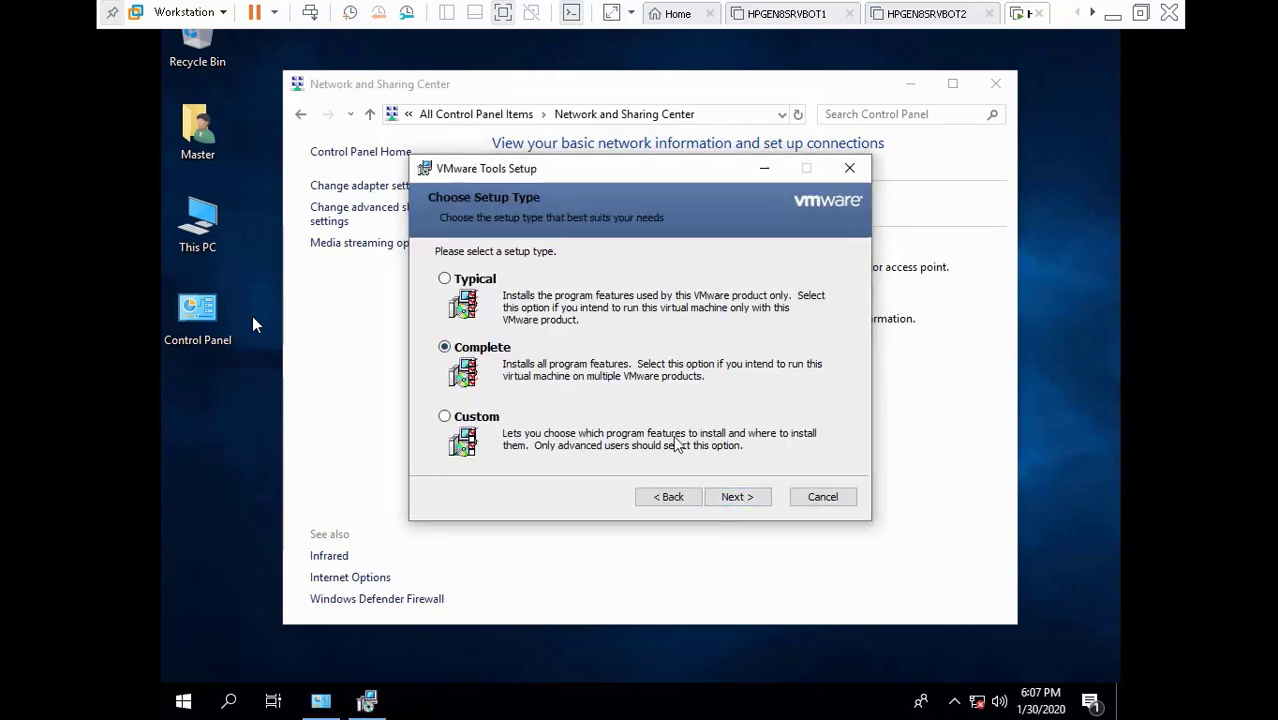
{"action": "left_click", "coordinate": [740, 504]}
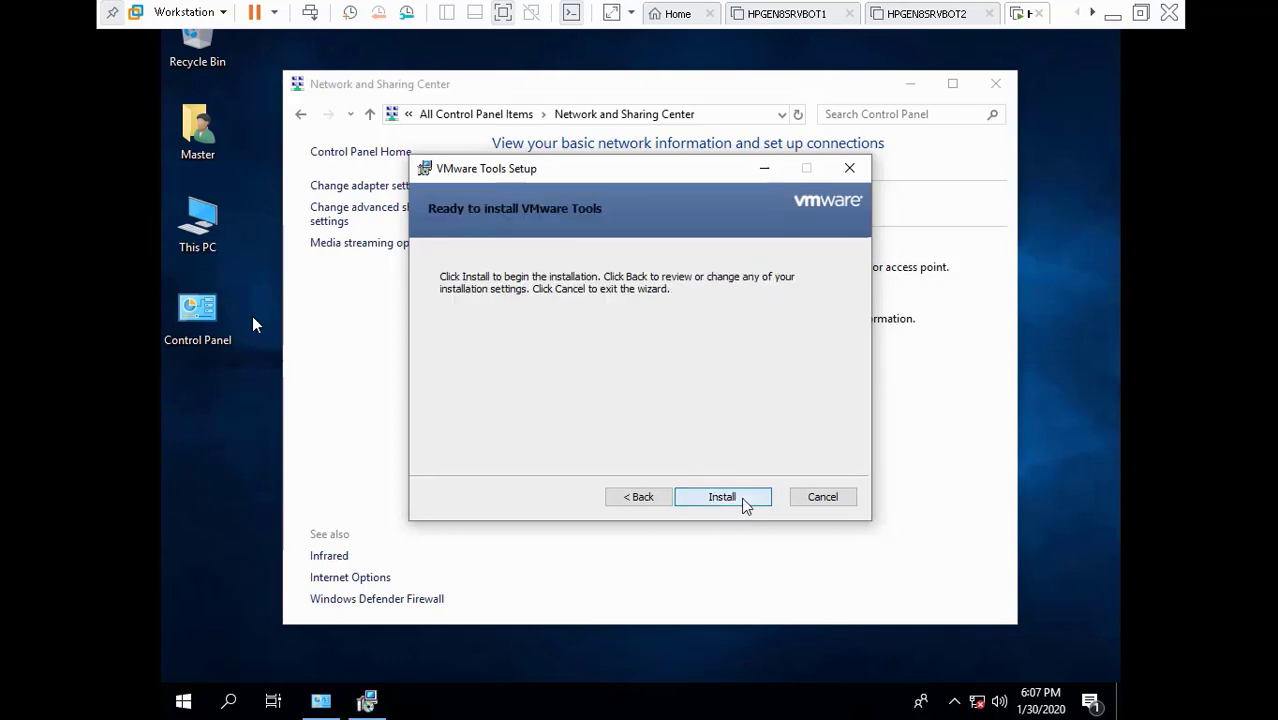
{"action": "left_click", "coordinate": [741, 499]}
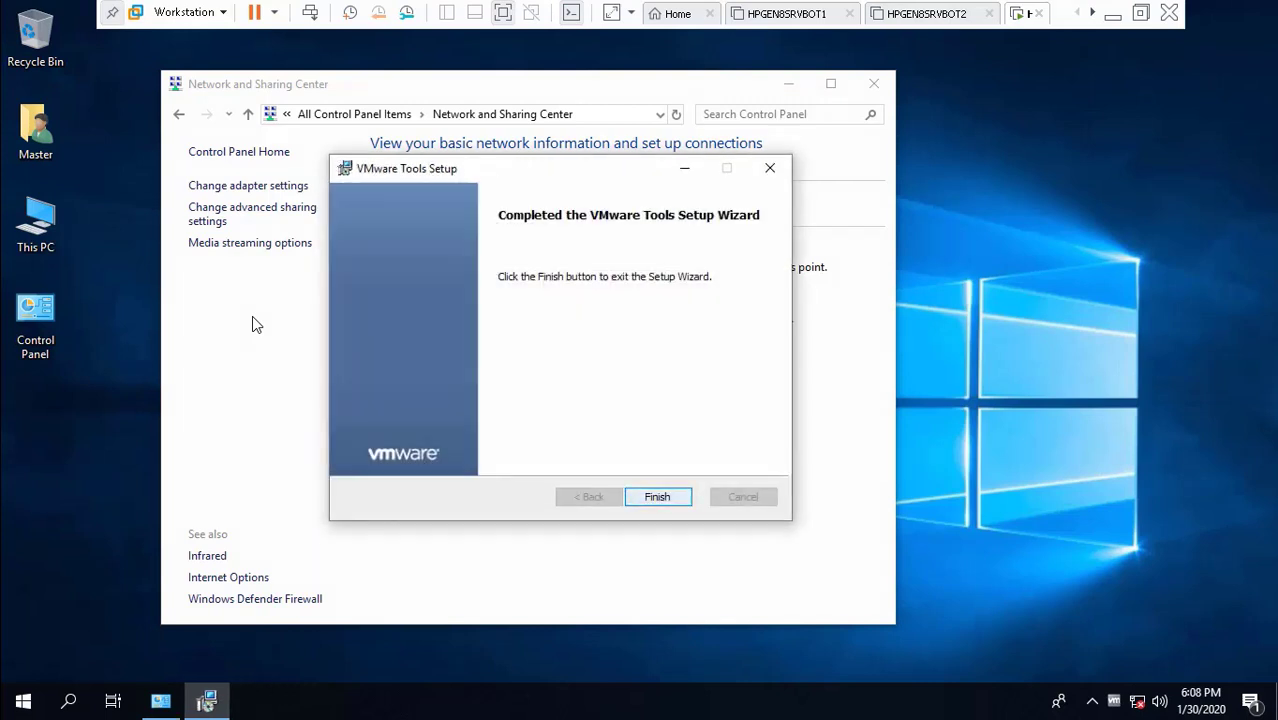
Finish VMware Tools setup without restarting, re-enable Ethernet0, and close Network Connections
{"action": "key", "text": "Return"}
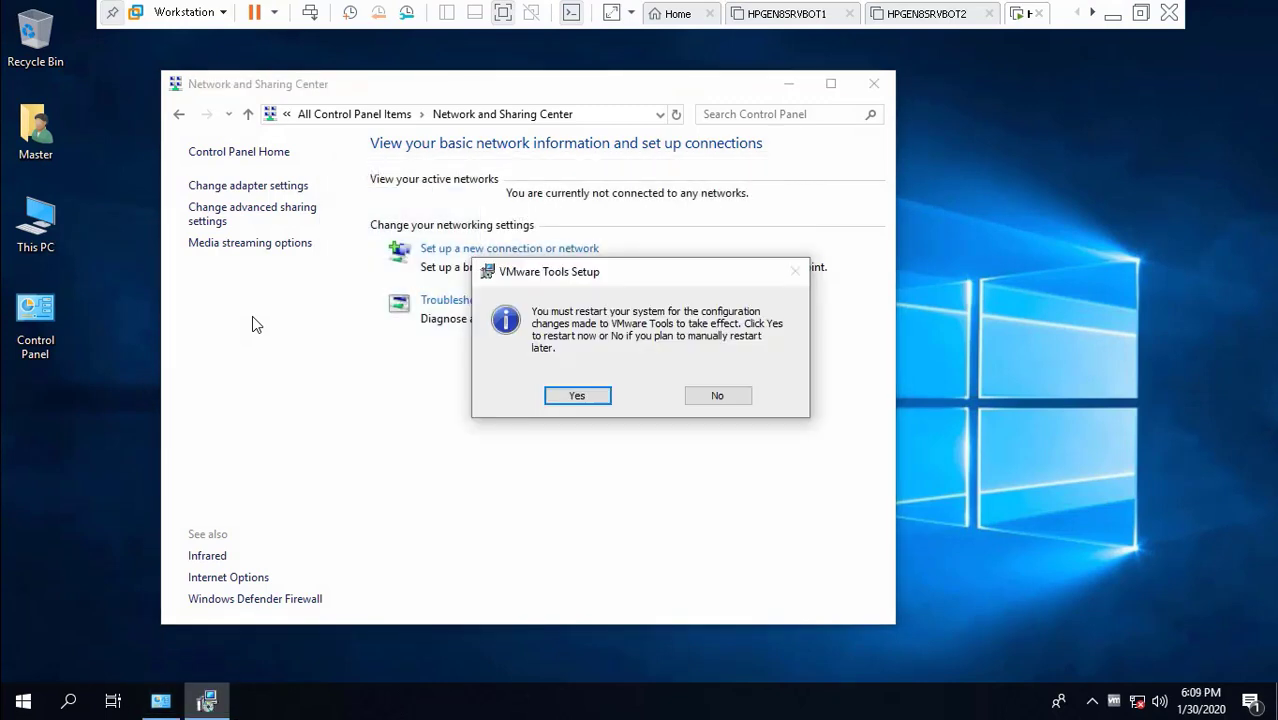
{"action": "key", "text": "n"}
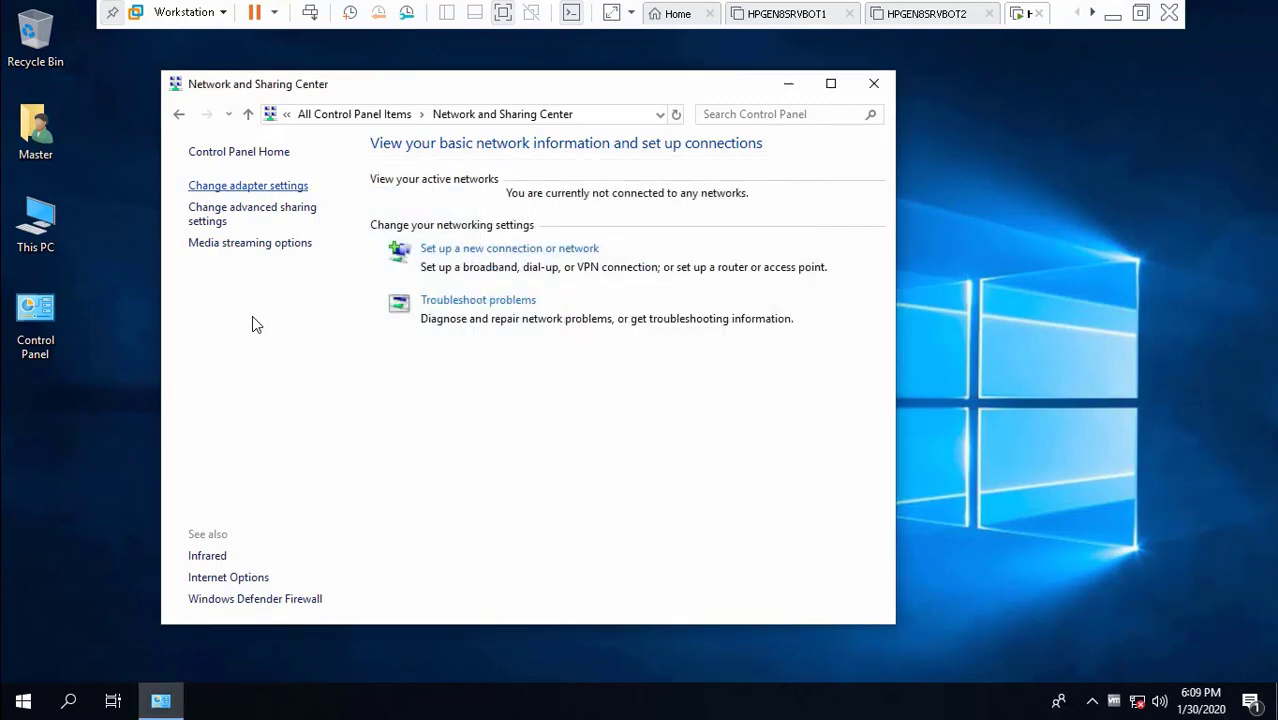
{"action": "key", "text": "Return"}
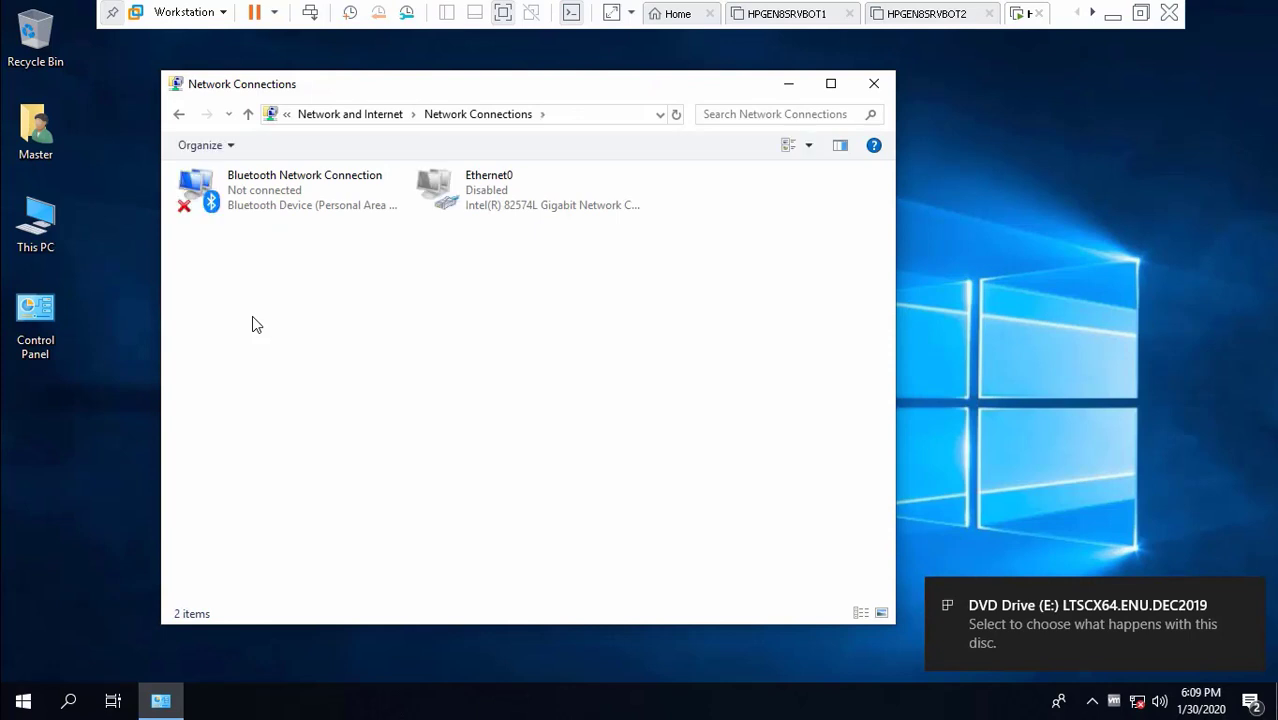
{"action": "right_click", "coordinate": [482, 194]}
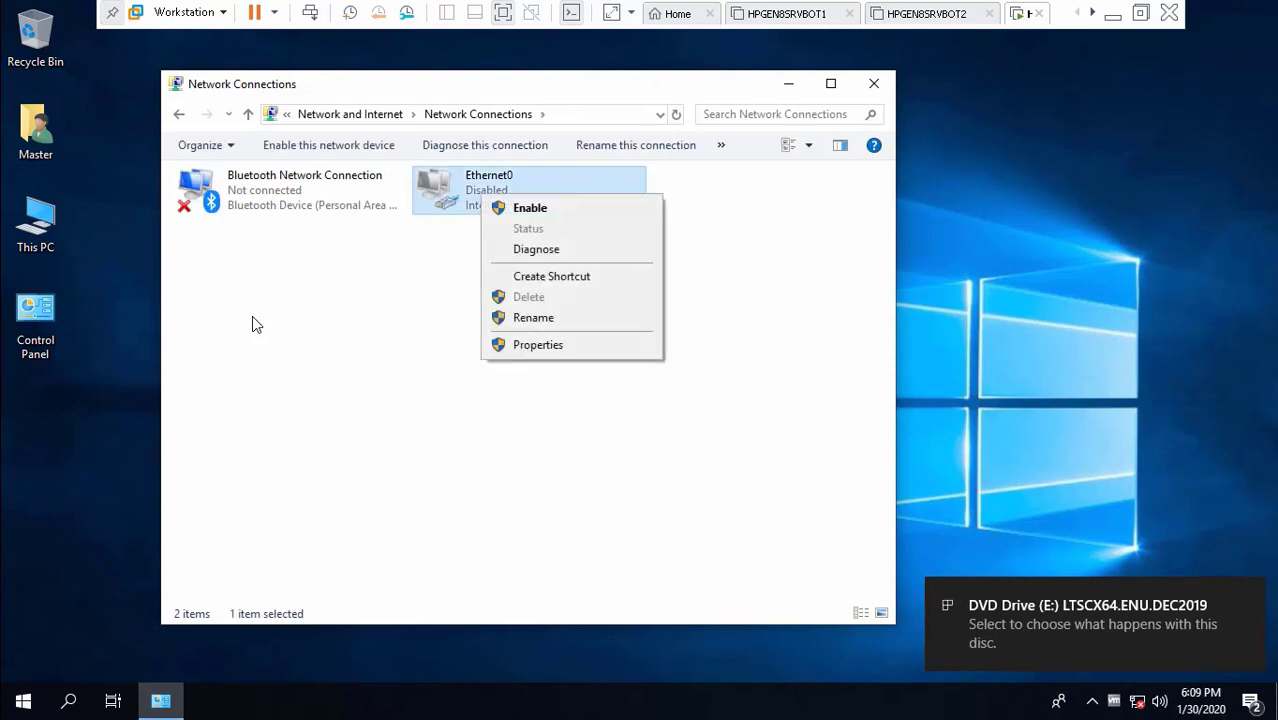
{"action": "key", "text": "Return"}
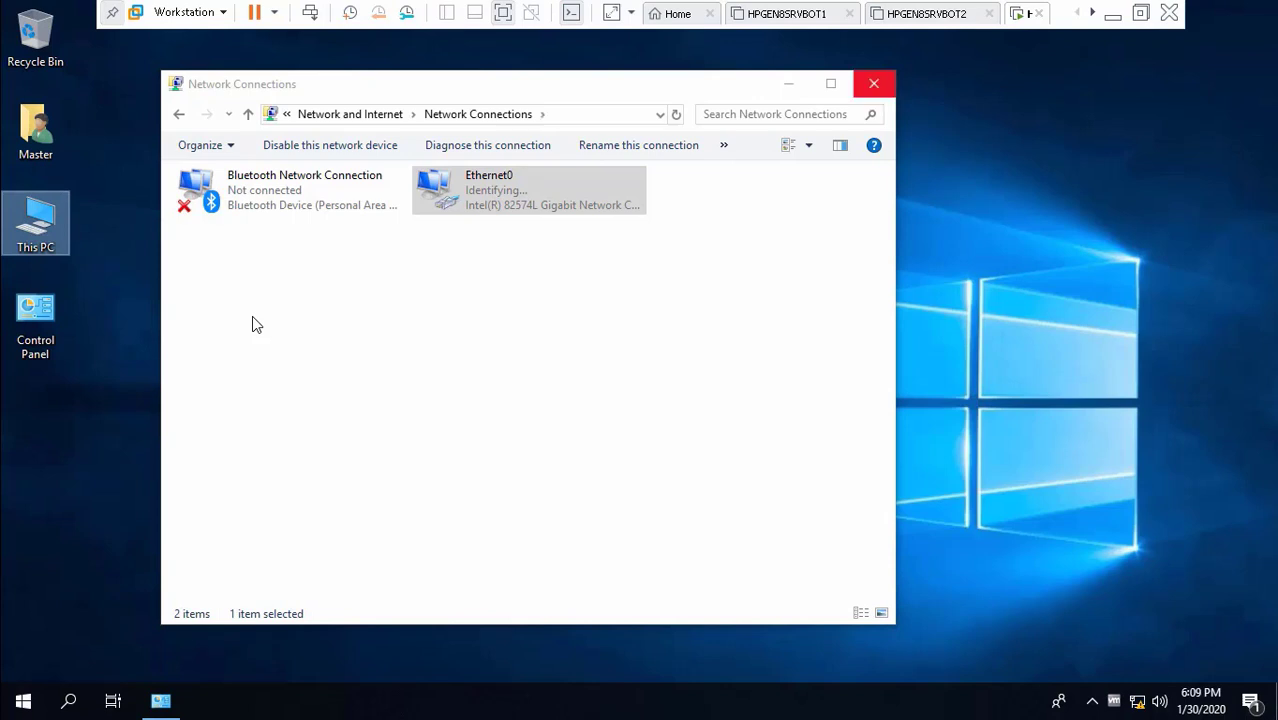
{"action": "left_click", "coordinate": [874, 84]}
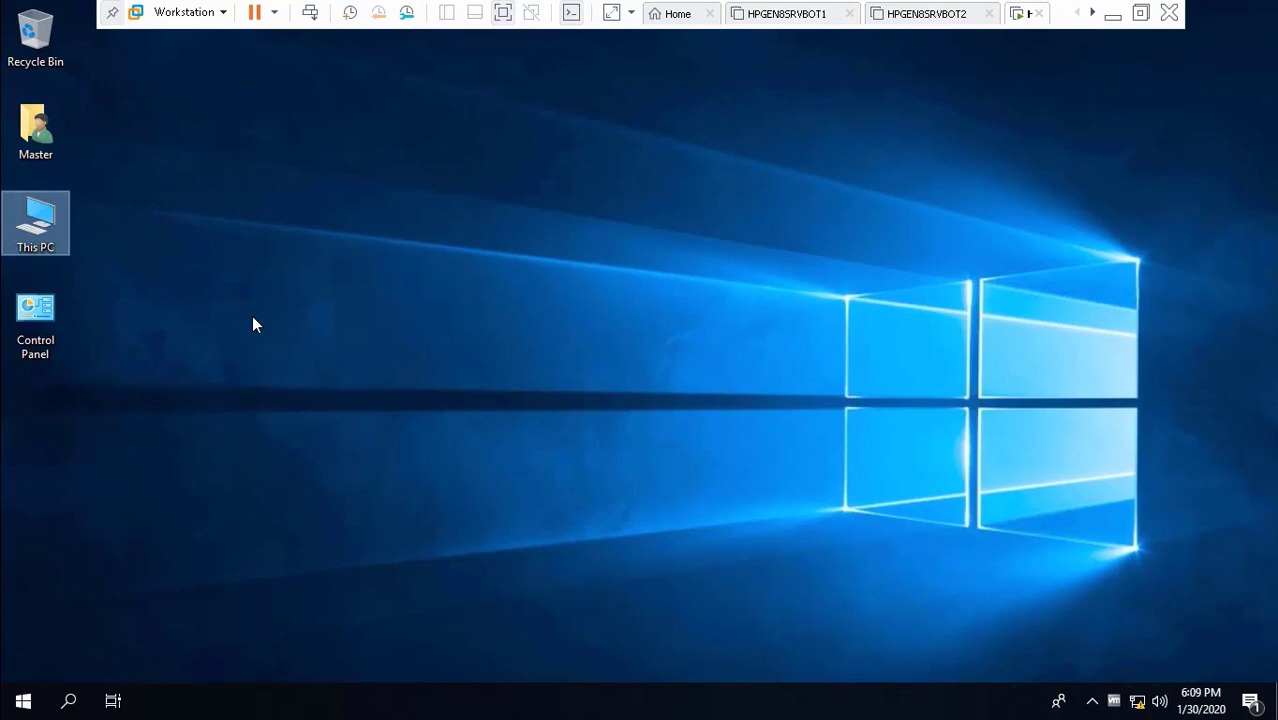
Eject the Windows 10 ISO from DVD Drive (E:) in This PC, then close the window
{"action": "key", "text": "Down"}
{"action": "key", "text": "Up"}
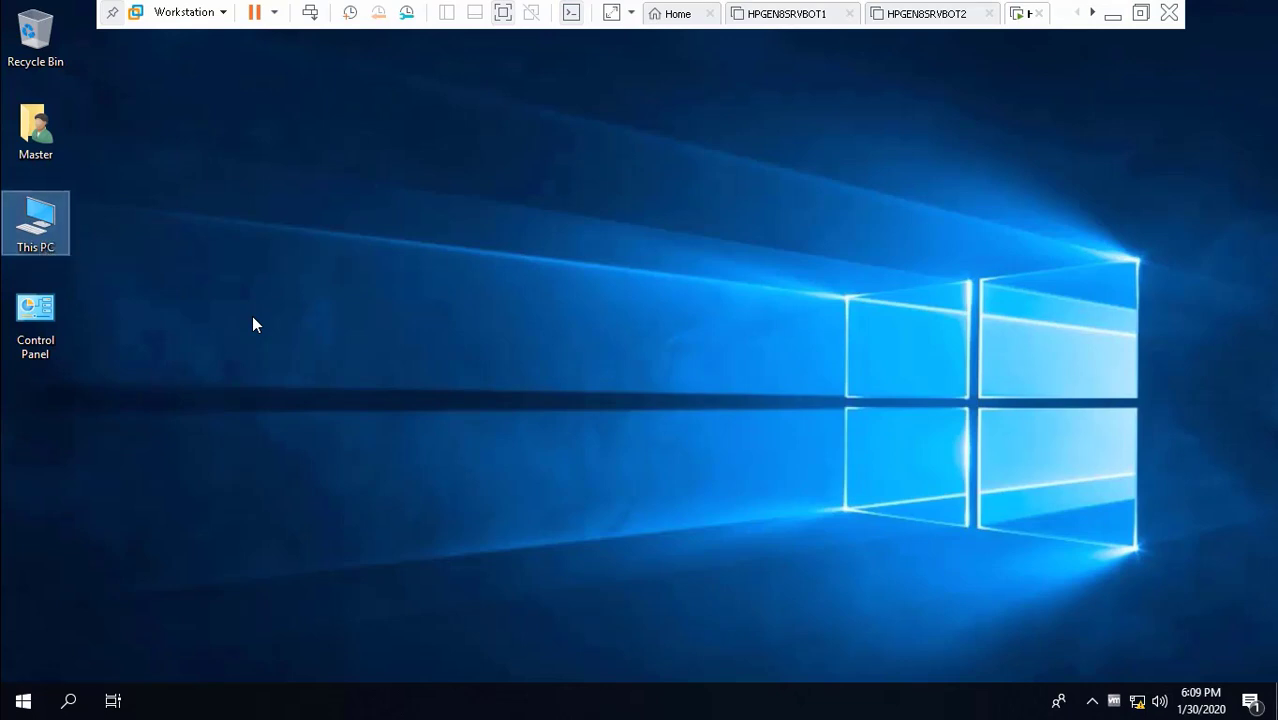
{"action": "key", "text": "Return"}
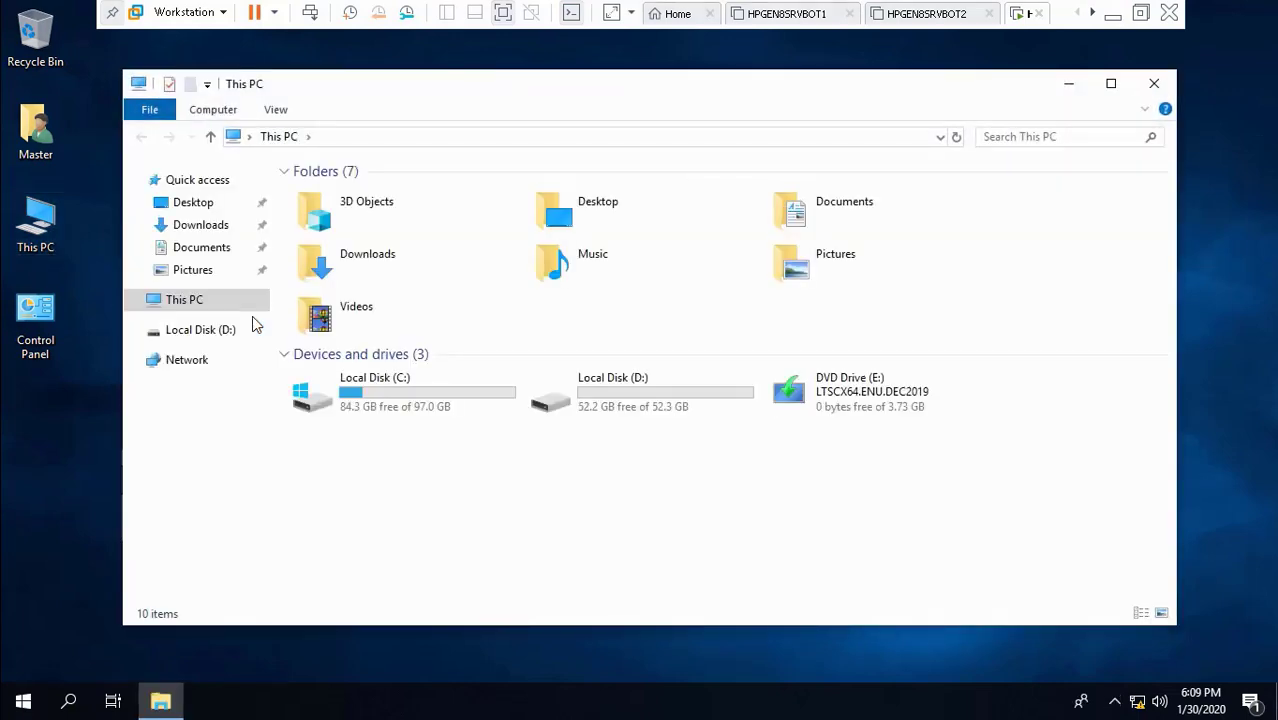
{"action": "double_click", "coordinate": [850, 392]}
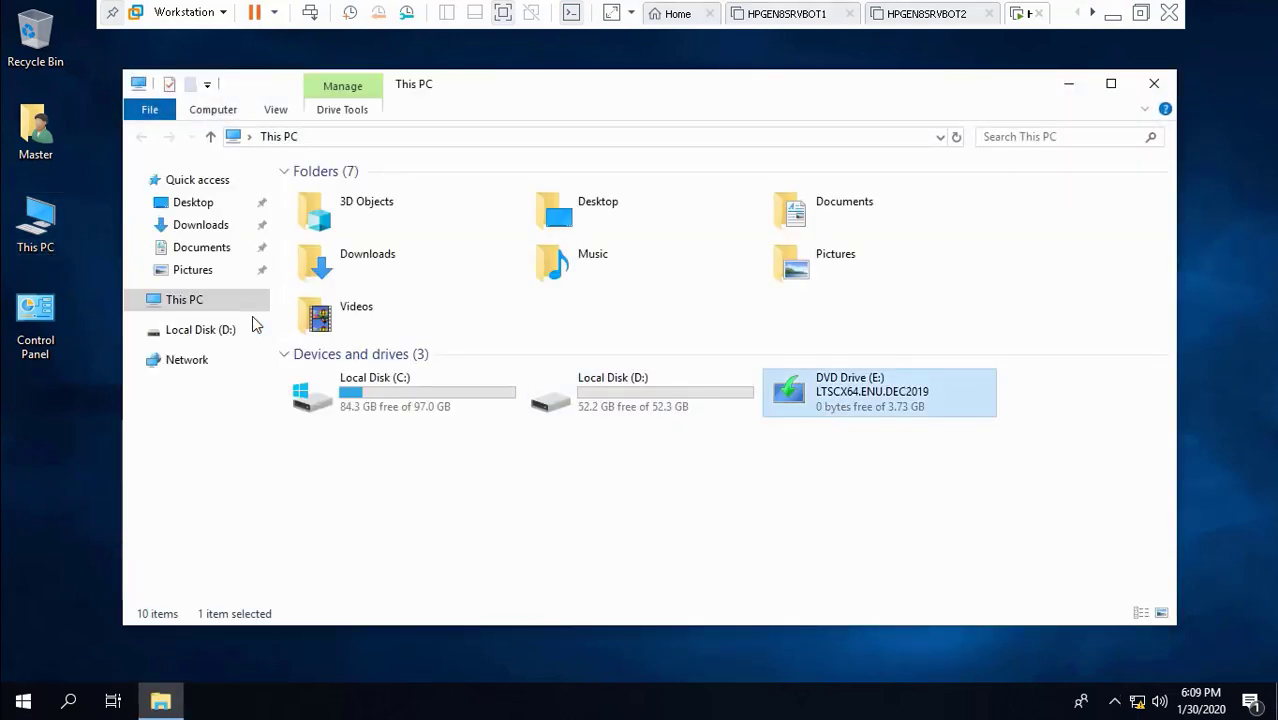
{"action": "right_click", "coordinate": [828, 404]}
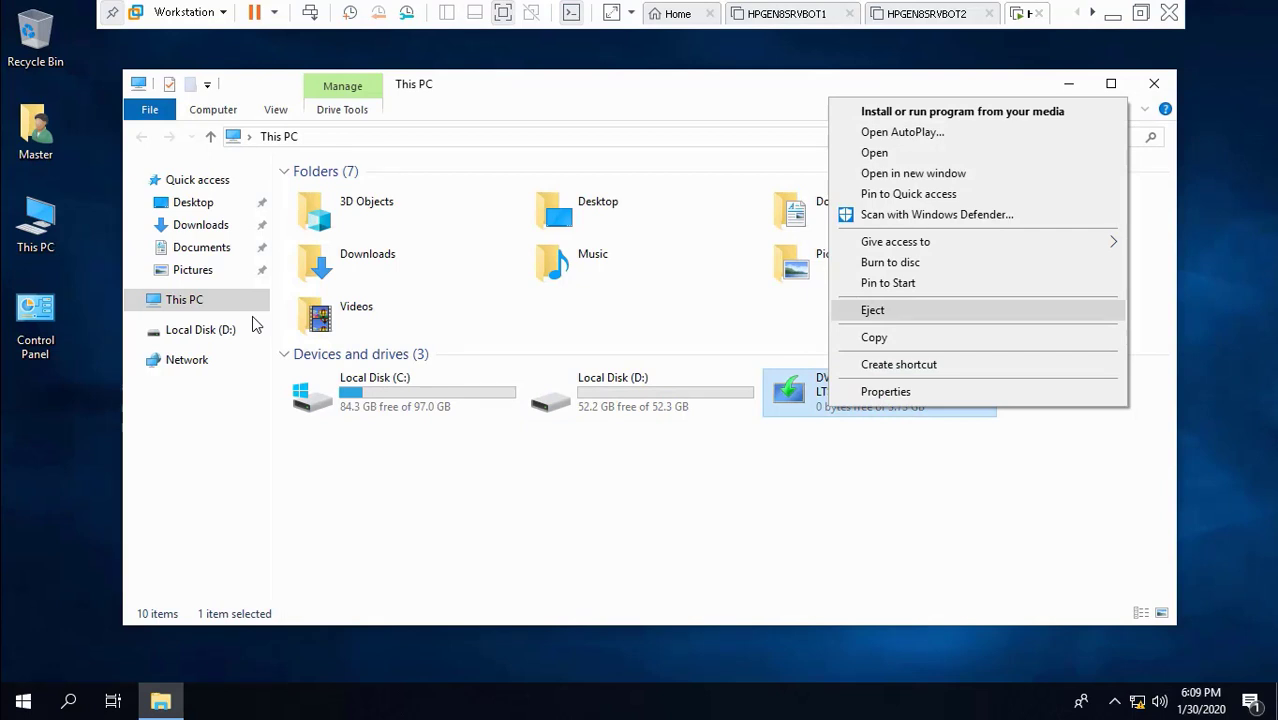
{"action": "left_click", "coordinate": [874, 310]}
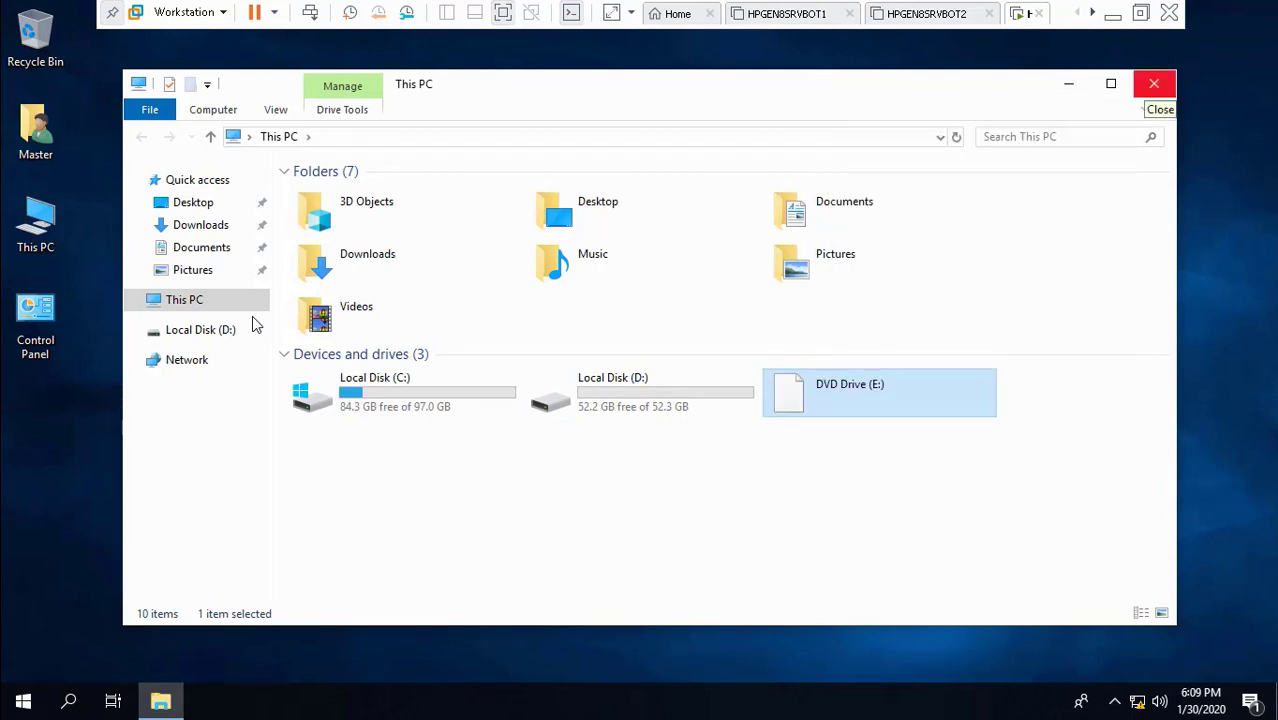
{"action": "left_click", "coordinate": [1154, 84]}
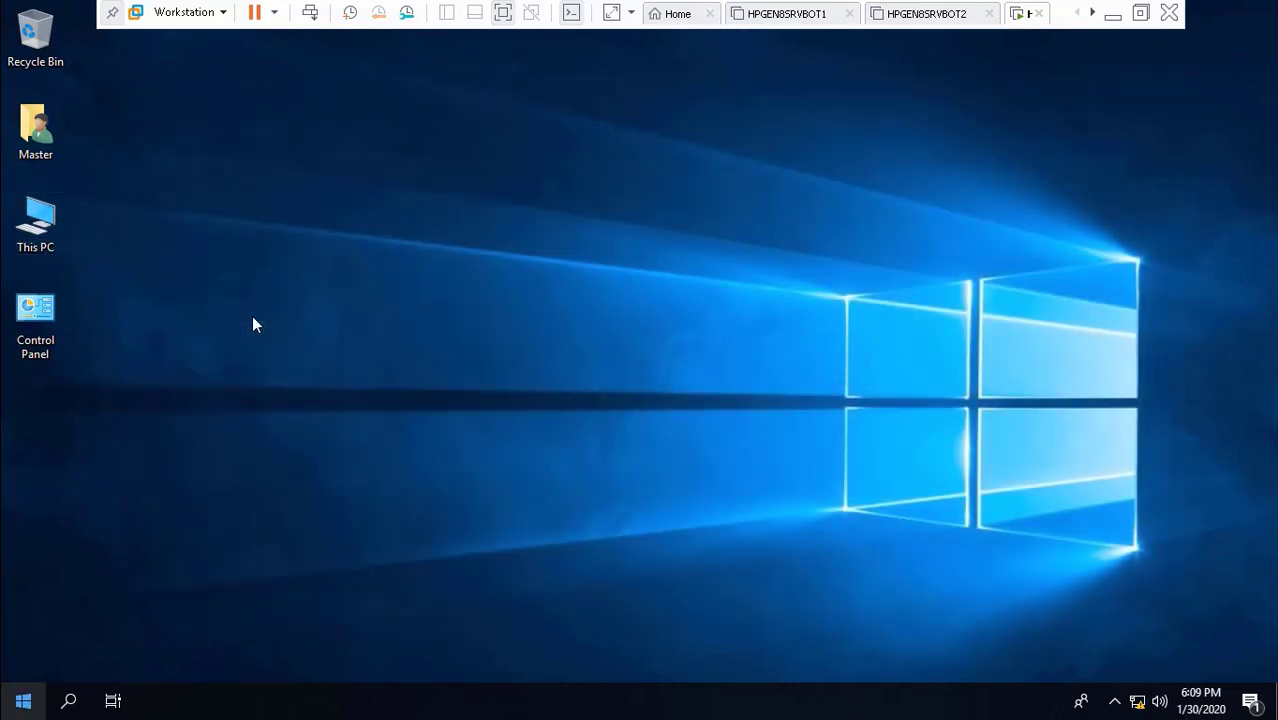
Shut down the Windows guest, dismiss the Removable Devices notice, and open the VM's settings
{"action": "right_click", "coordinate": [23, 700]}
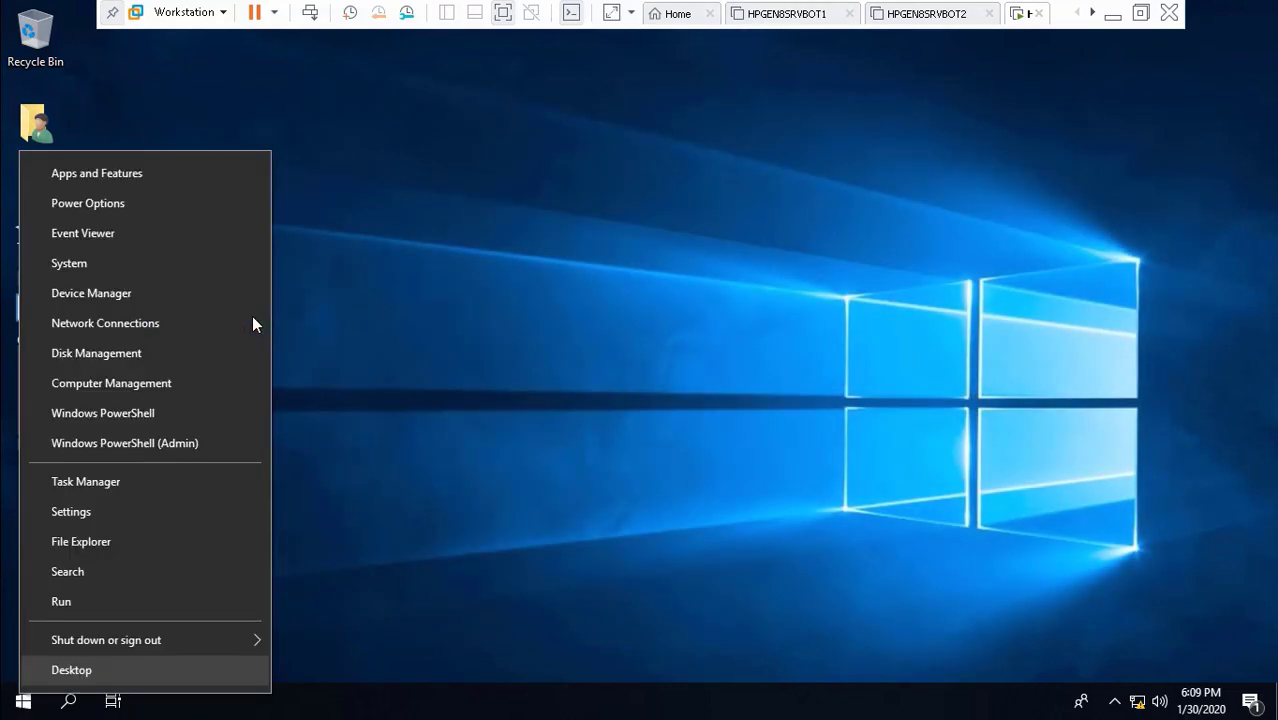
{"action": "mouse_move", "coordinate": [106, 640]}
{"action": "left_click", "coordinate": [325, 604]}
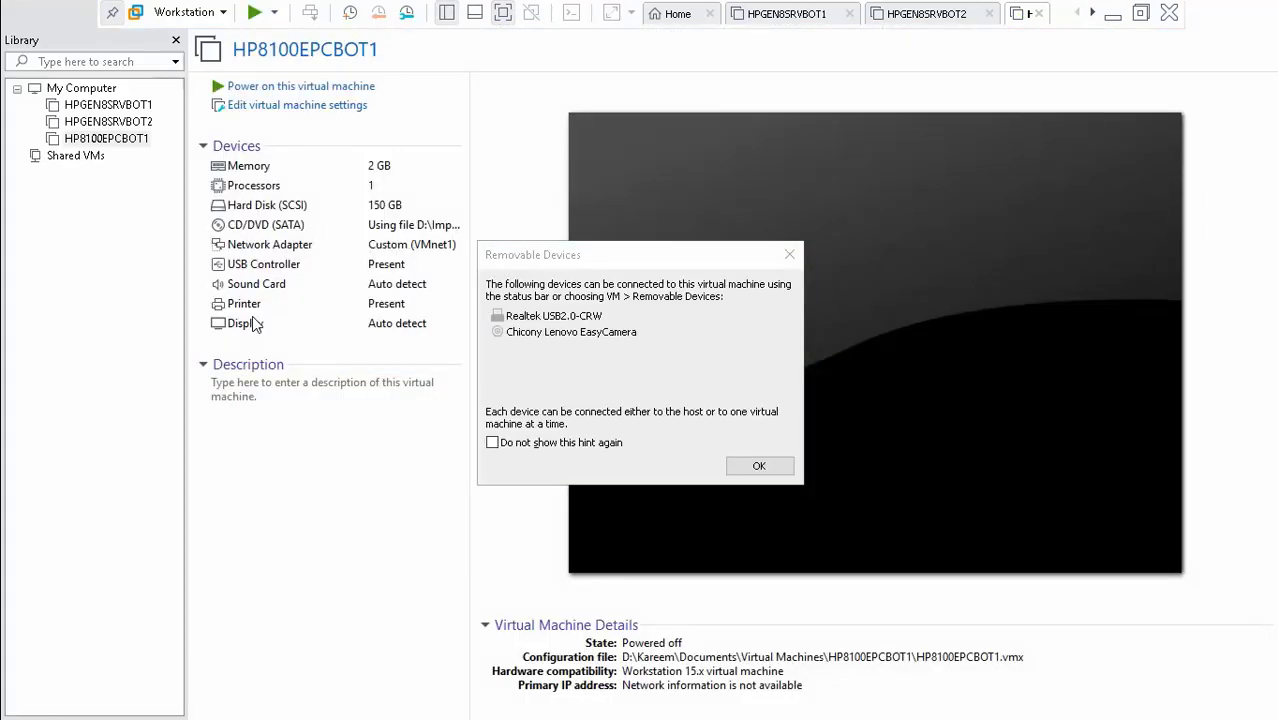
{"action": "key", "text": "Return"}
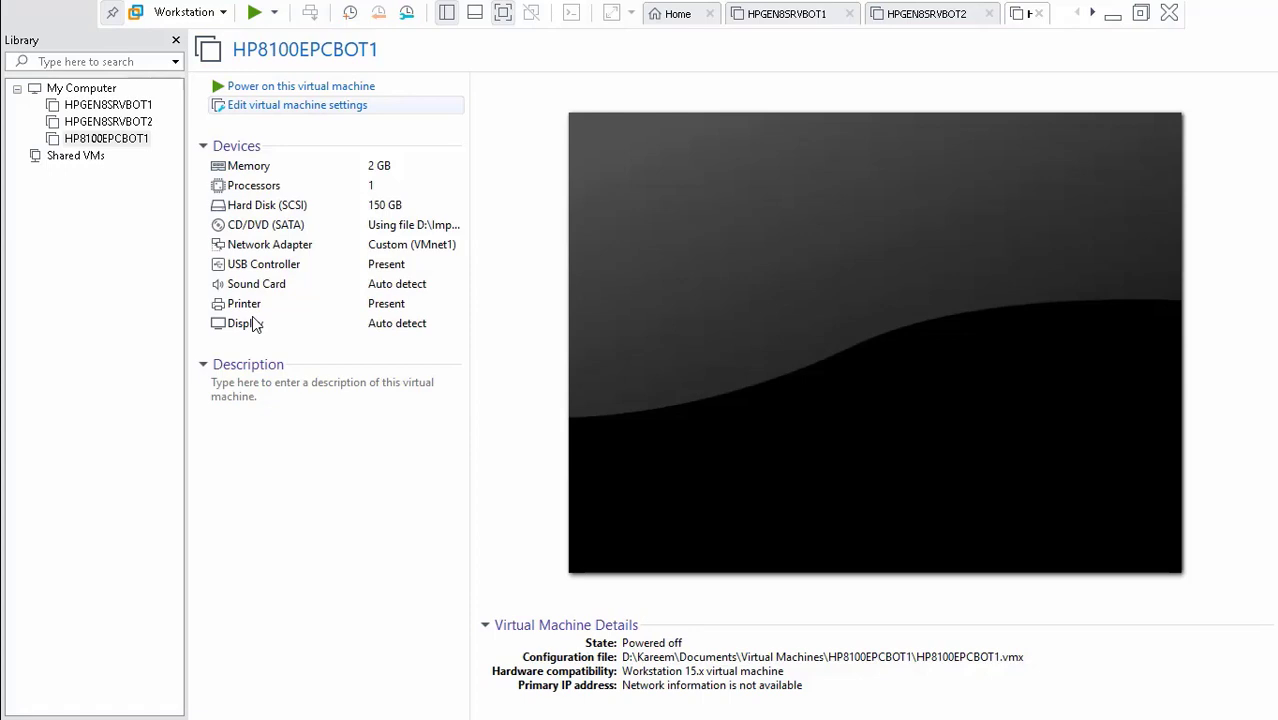
{"action": "left_click", "coordinate": [297, 105]}
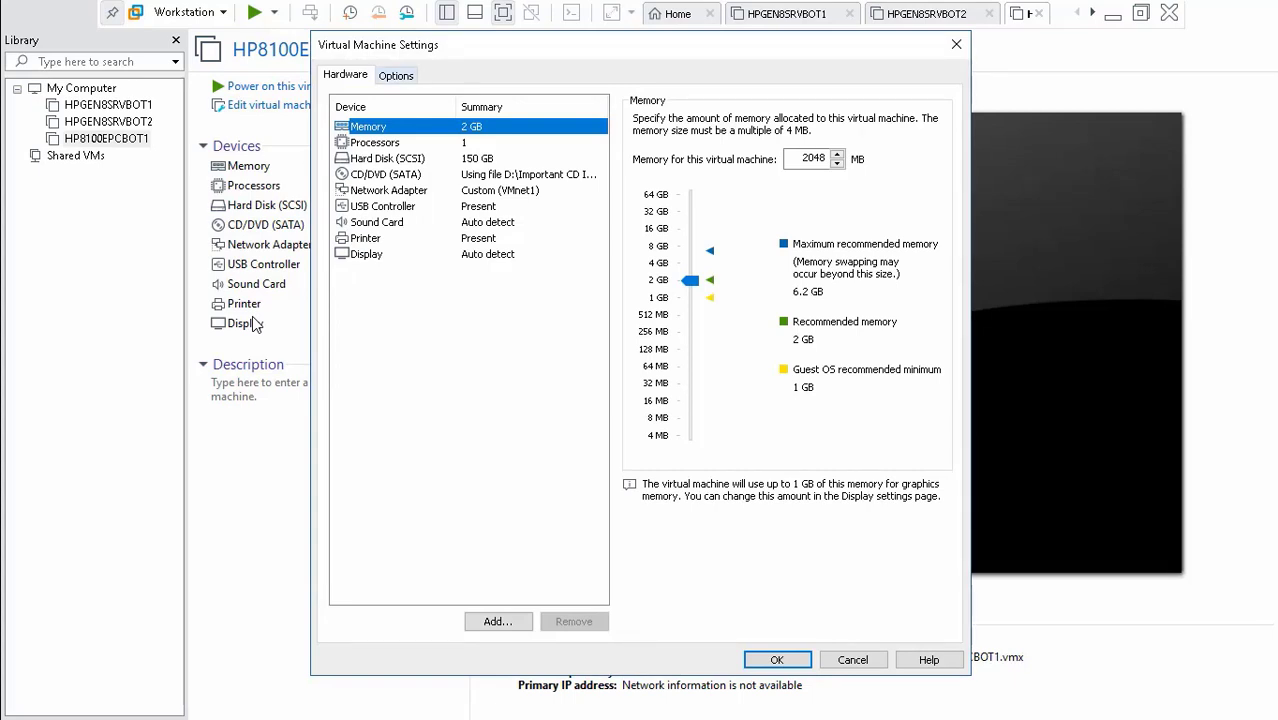
Set Shared Folders to Always enabled and map them as a network drive in the guest
{"action": "left_click", "coordinate": [396, 76]}
{"action": "left_click", "coordinate": [384, 158]}
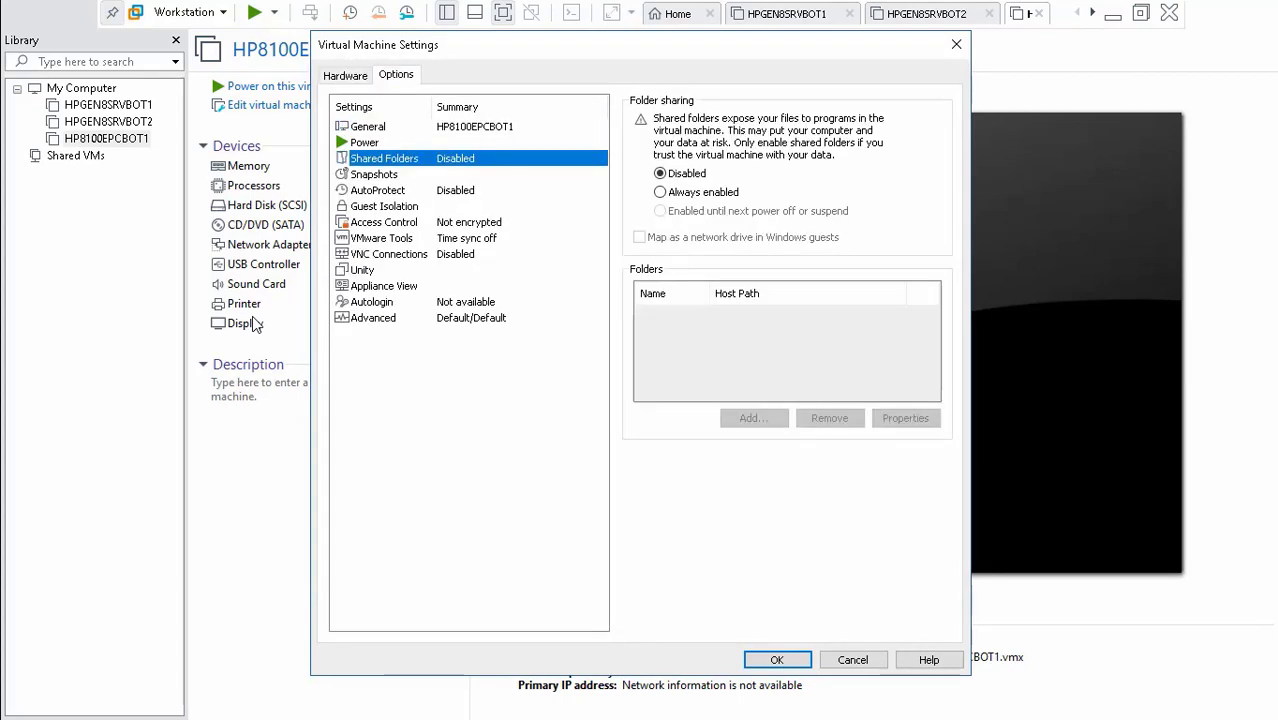
{"action": "left_click", "coordinate": [660, 192]}
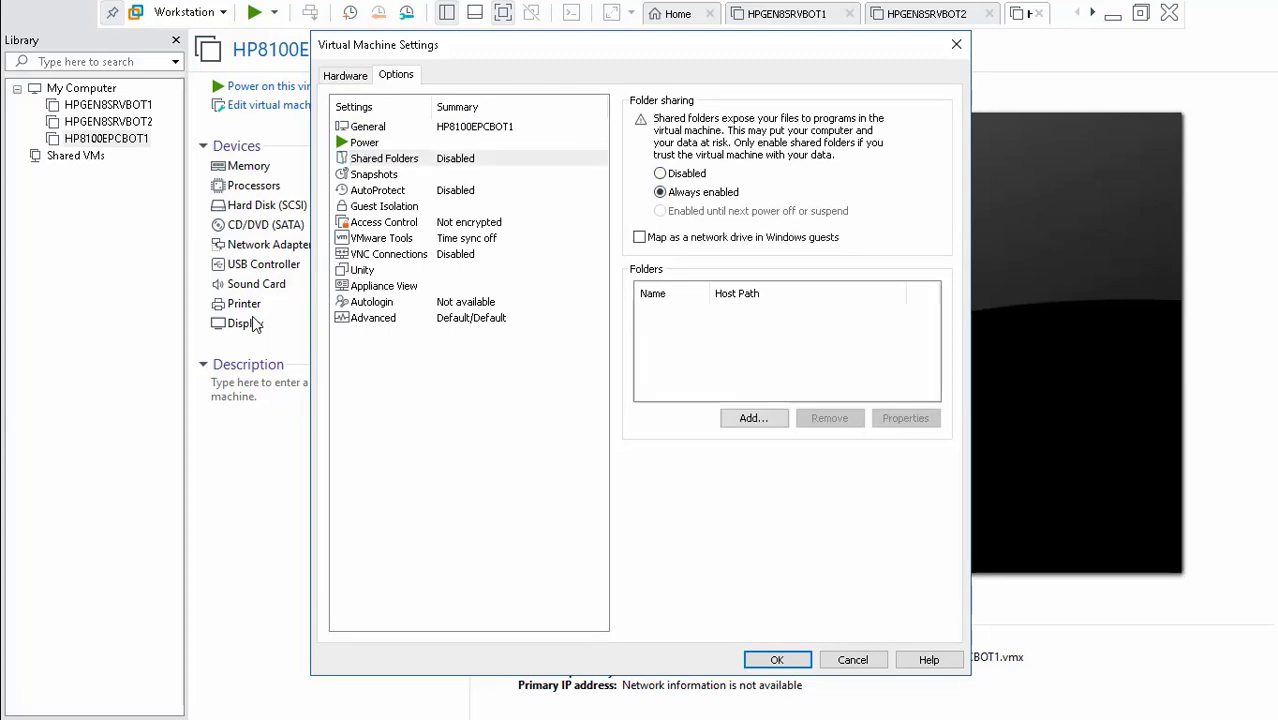
{"action": "left_click", "coordinate": [639, 237]}
Add the host folder D:\ADToolsCollection as a new shared folder
{"action": "left_click", "coordinate": [753, 418]}
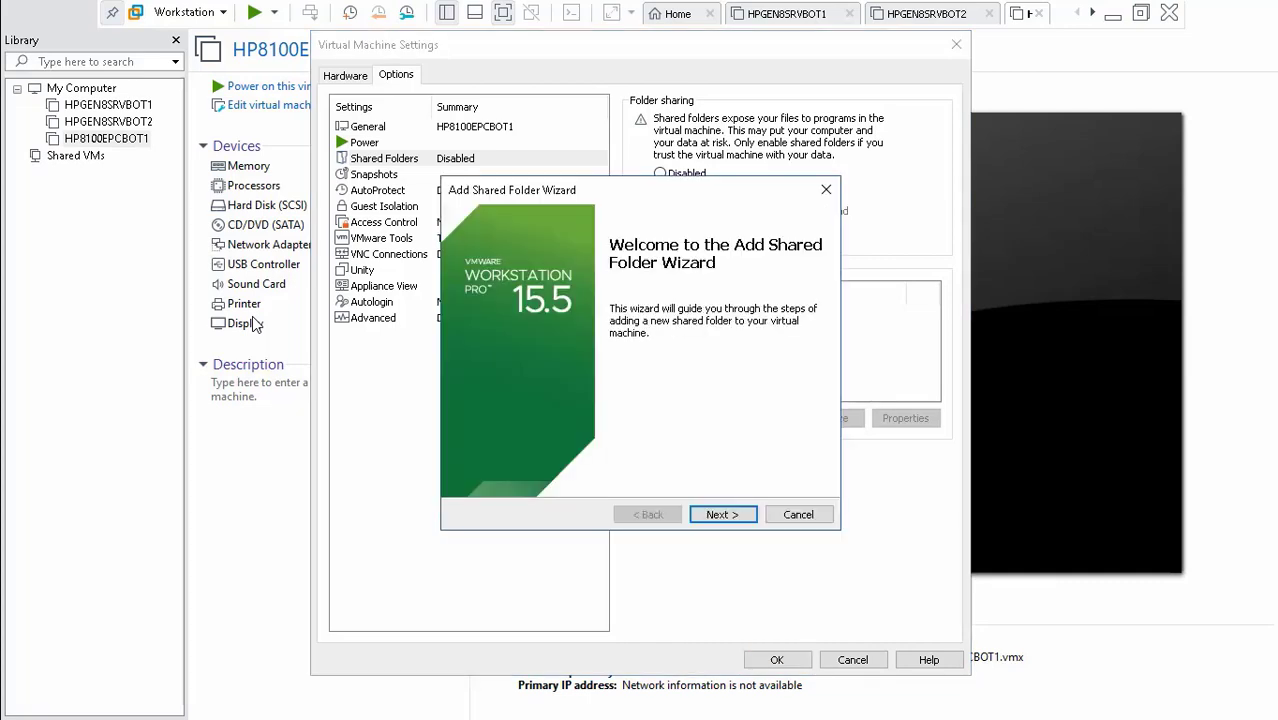
{"action": "left_click", "coordinate": [722, 514]}
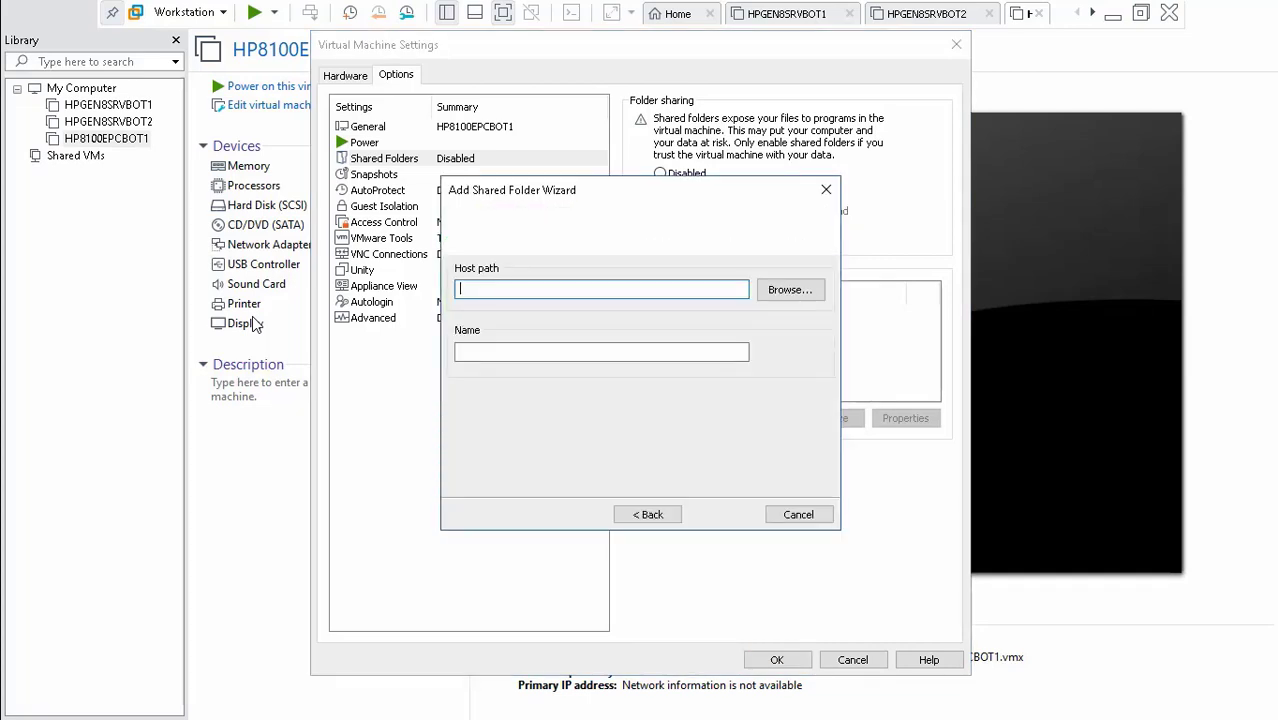
{"action": "left_click", "coordinate": [790, 289]}
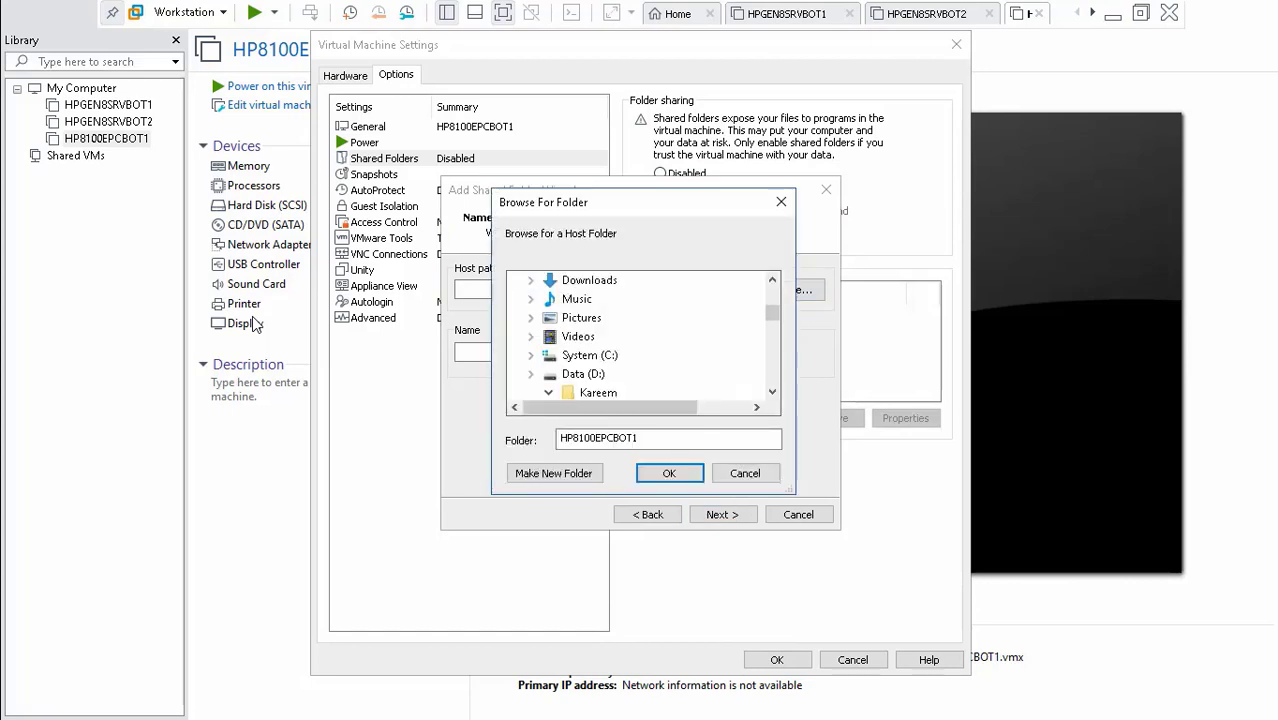
{"action": "left_click", "coordinate": [772, 392]}
{"action": "left_click", "coordinate": [772, 392]}
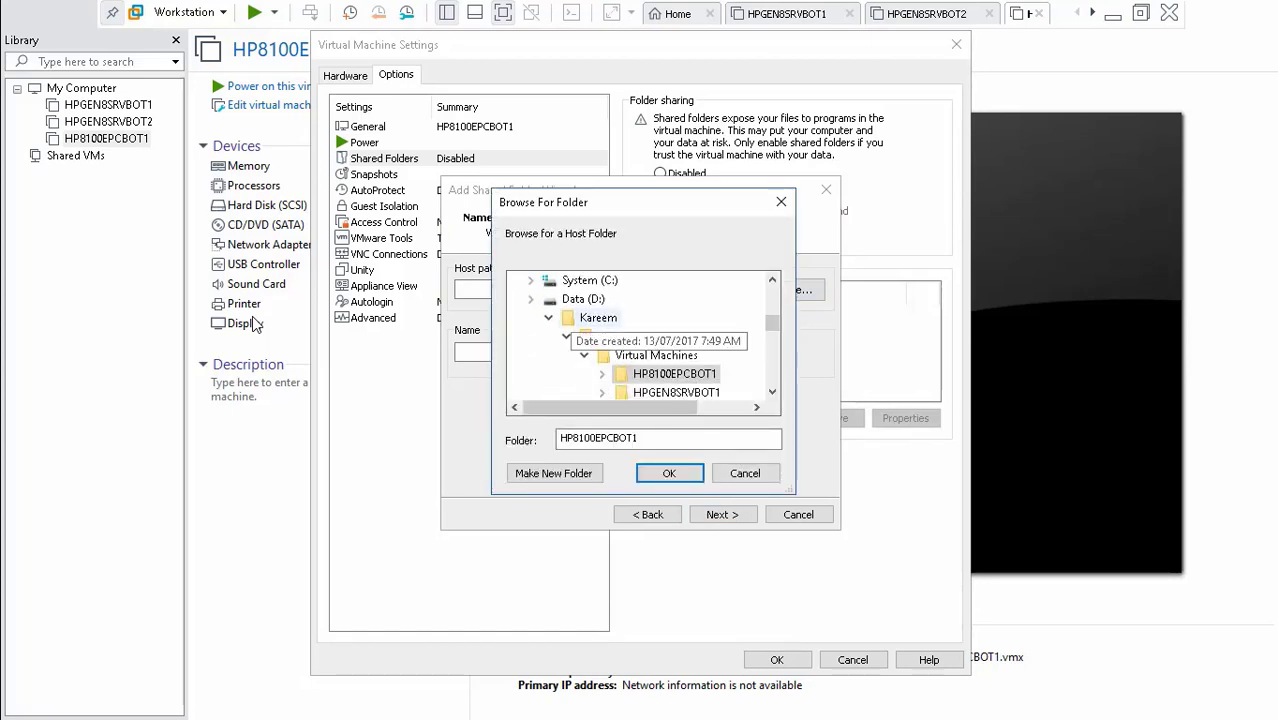
{"action": "left_click", "coordinate": [548, 318]}
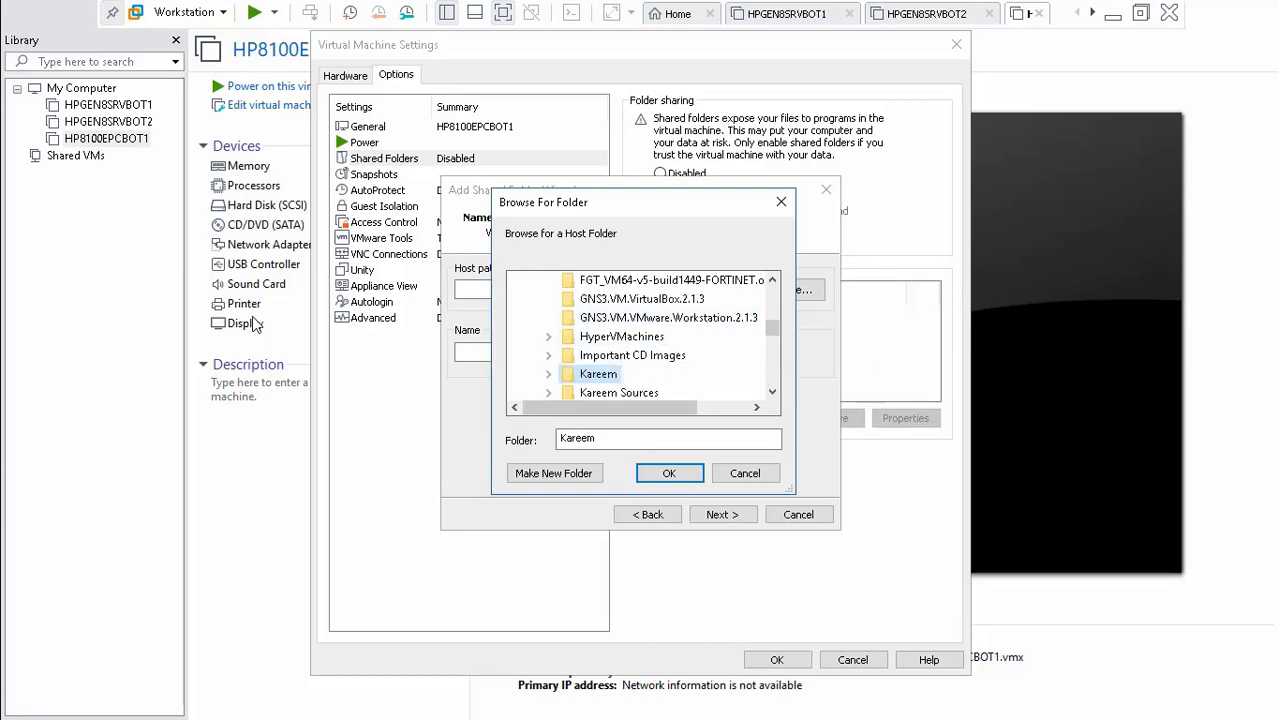
{"action": "left_click_drag", "start_coordinate": [772, 328], "coordinate": [772, 308]}
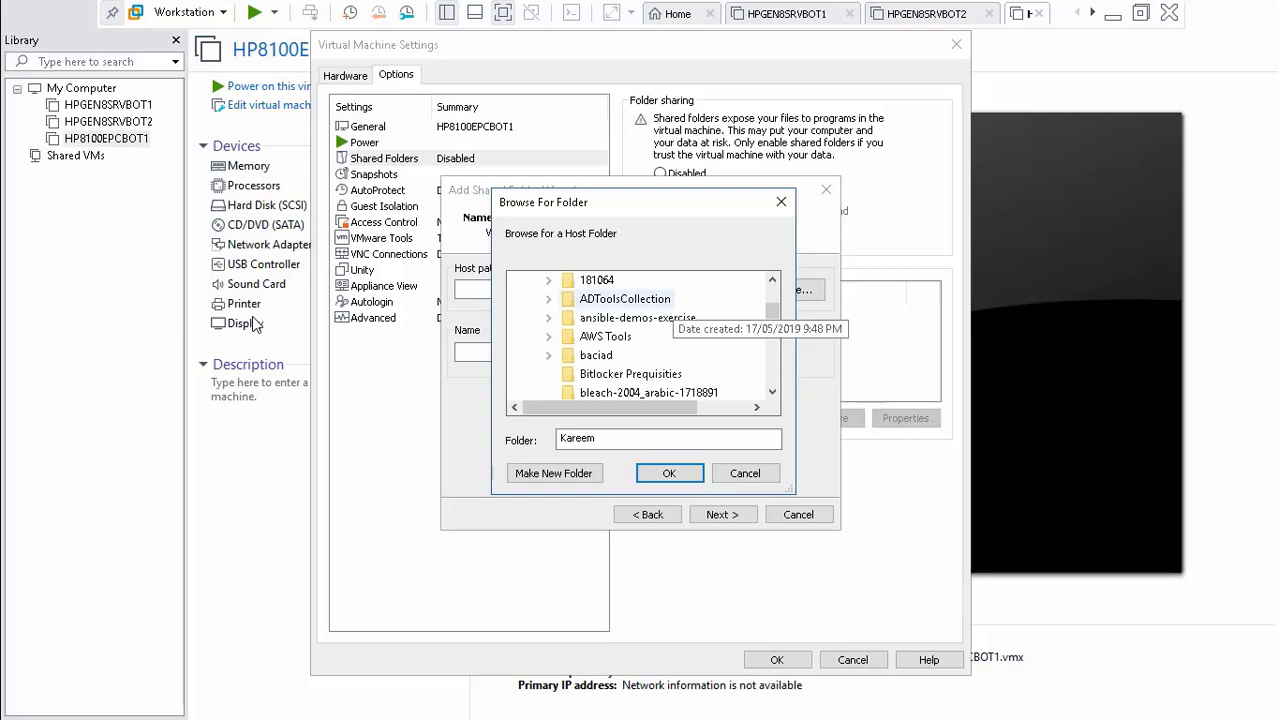
{"action": "left_click", "coordinate": [628, 299]}
{"action": "left_click", "coordinate": [669, 473]}
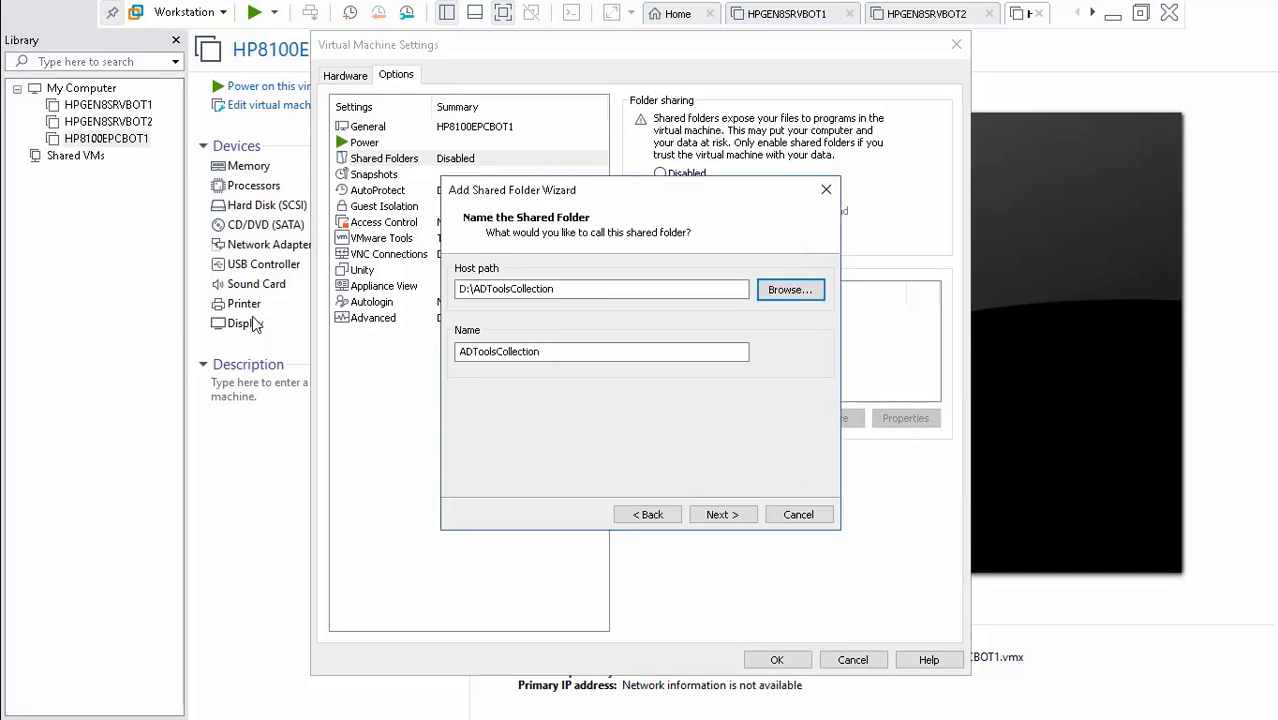
{"action": "key", "text": "Return"}
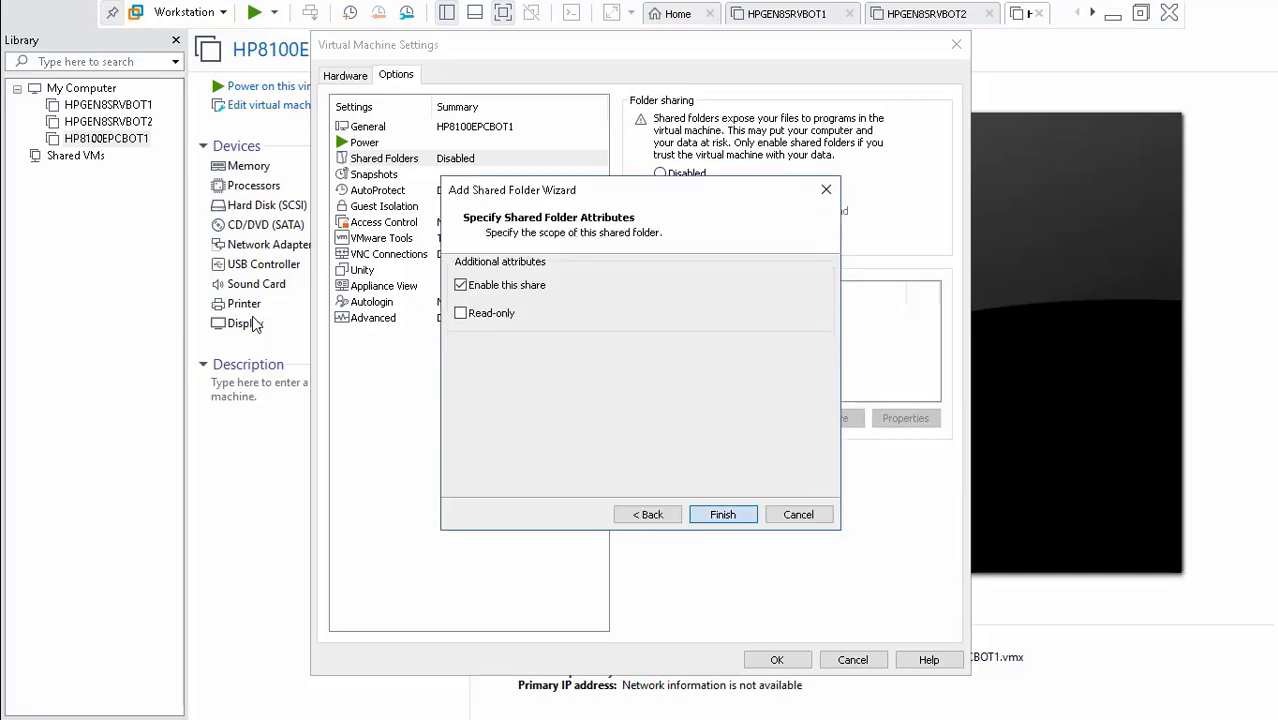
{"action": "key", "text": "Return"}
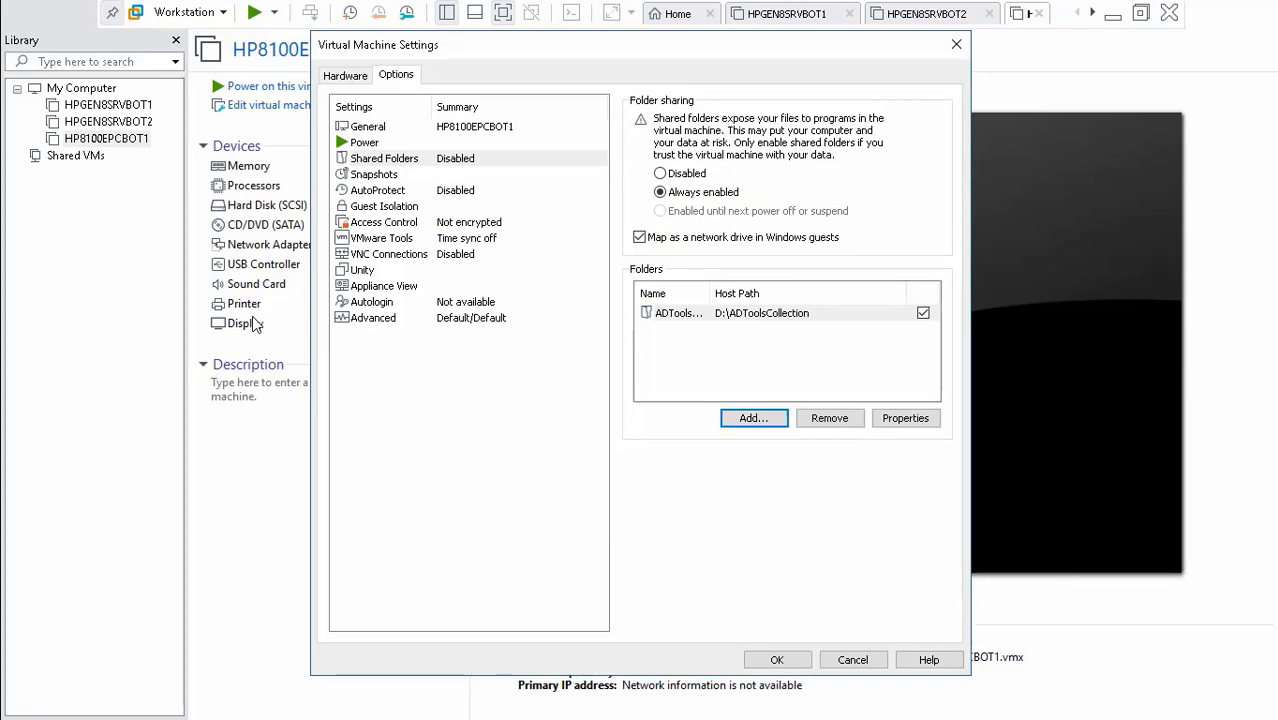
Save the virtual machine settings and power on HP8100EPCBOT1
{"action": "key", "text": "ctrl+Tab"}
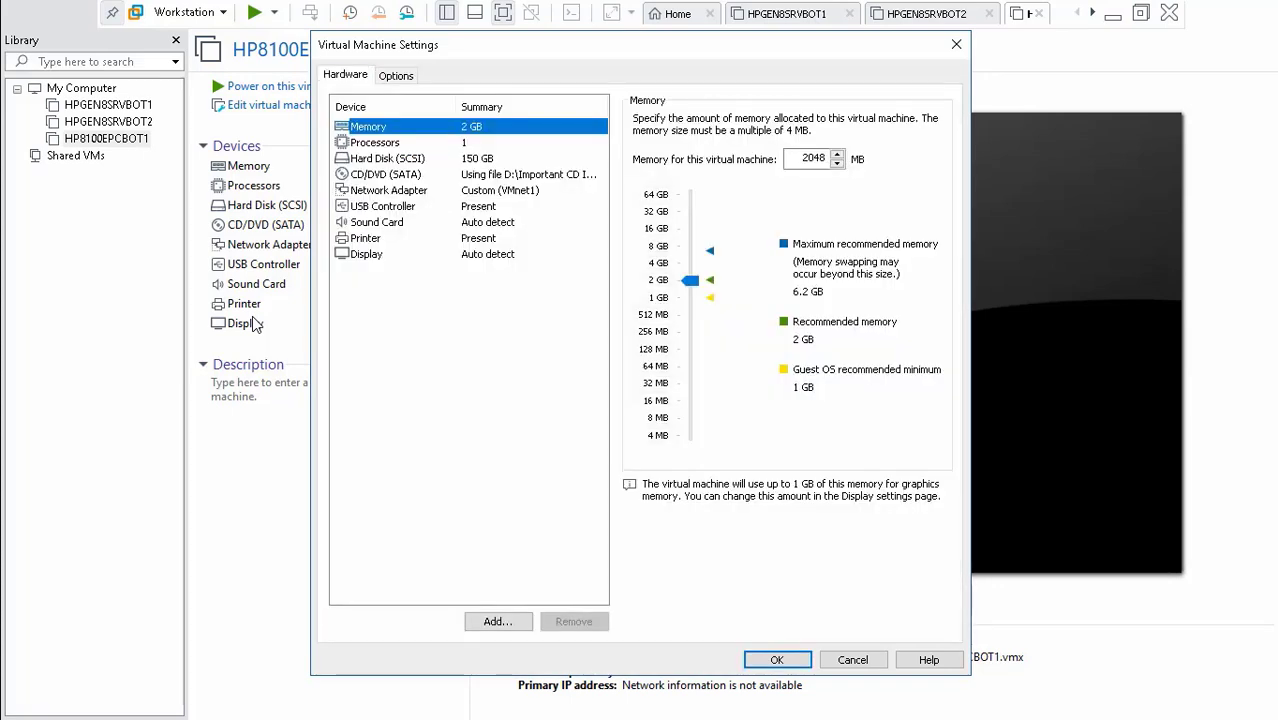
{"action": "key", "text": "Tab"}
{"action": "key", "text": "Return"}
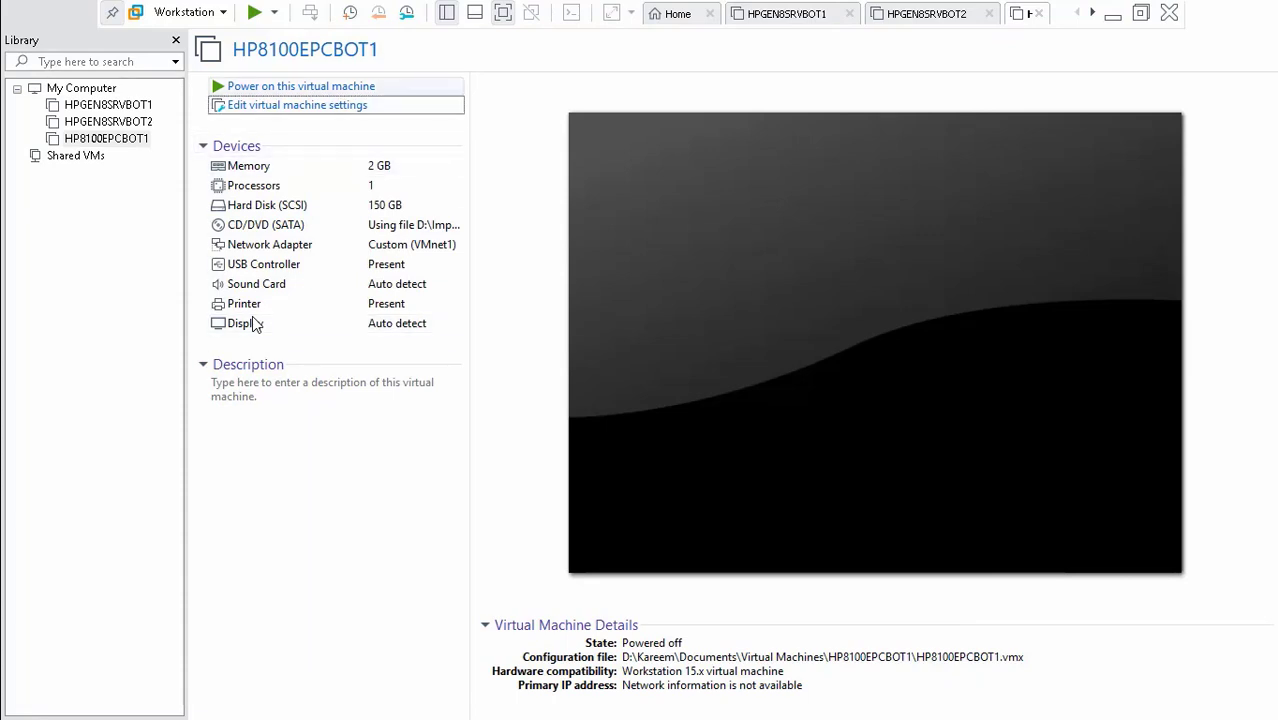
{"action": "key", "text": "Up"}
{"action": "key", "text": "Return"}
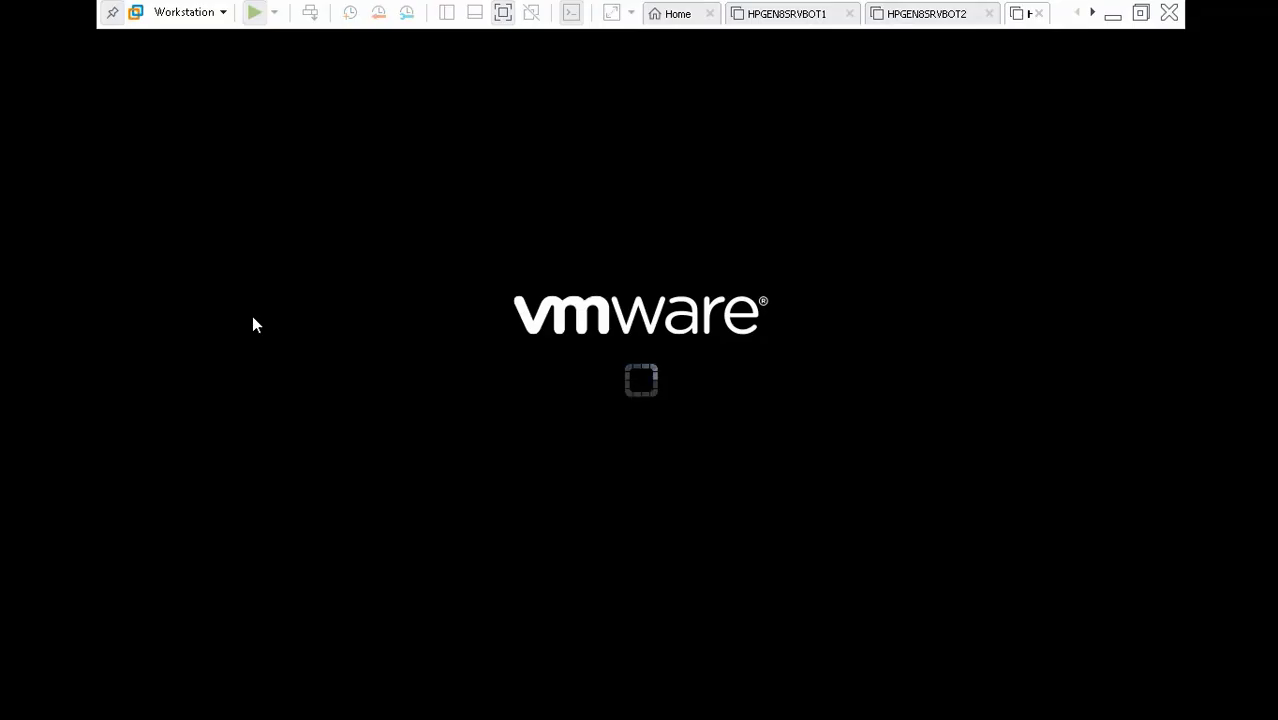
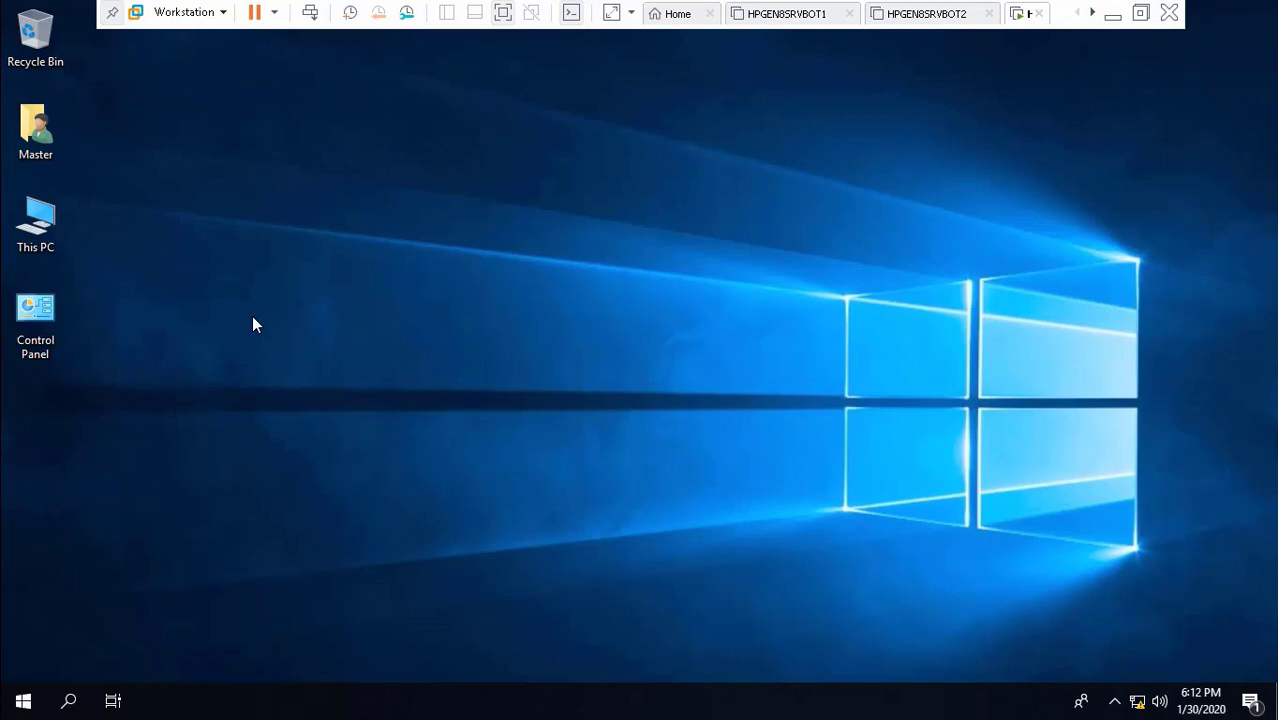
Open Computer Management from the This PC desktop icon
{"action": "key", "text": "t"}
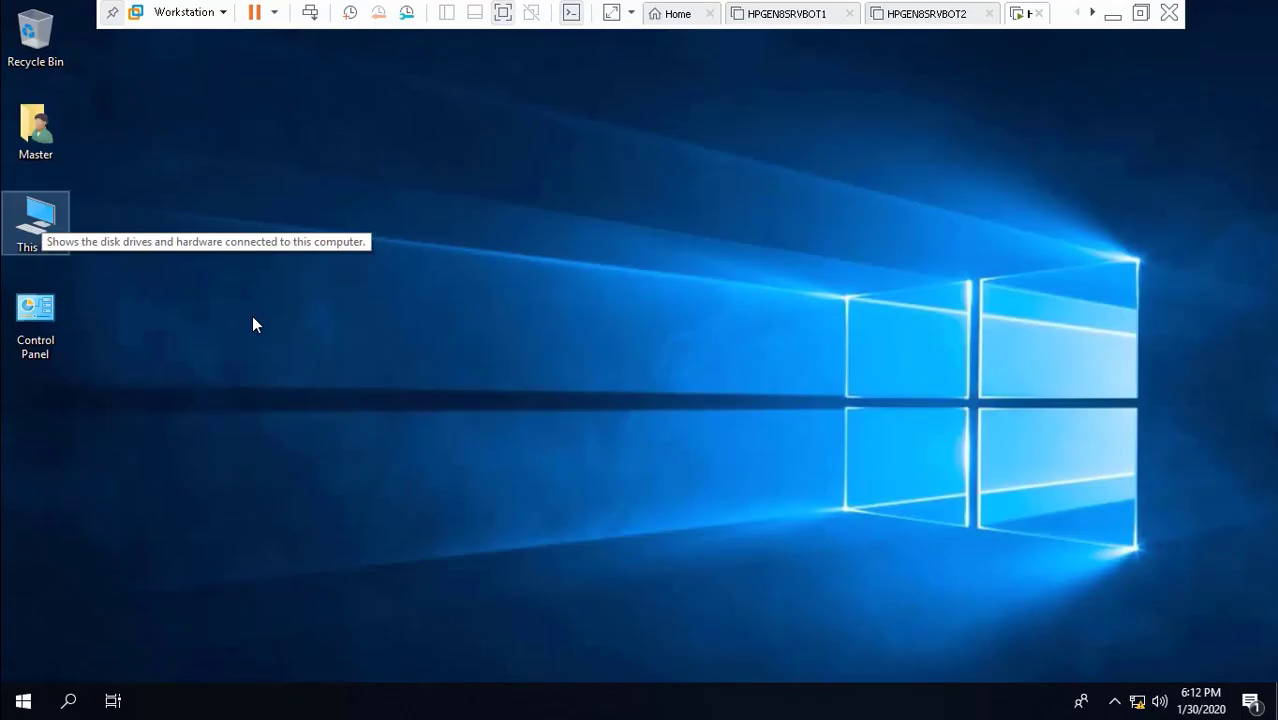
{"action": "right_click", "coordinate": [41, 216]}
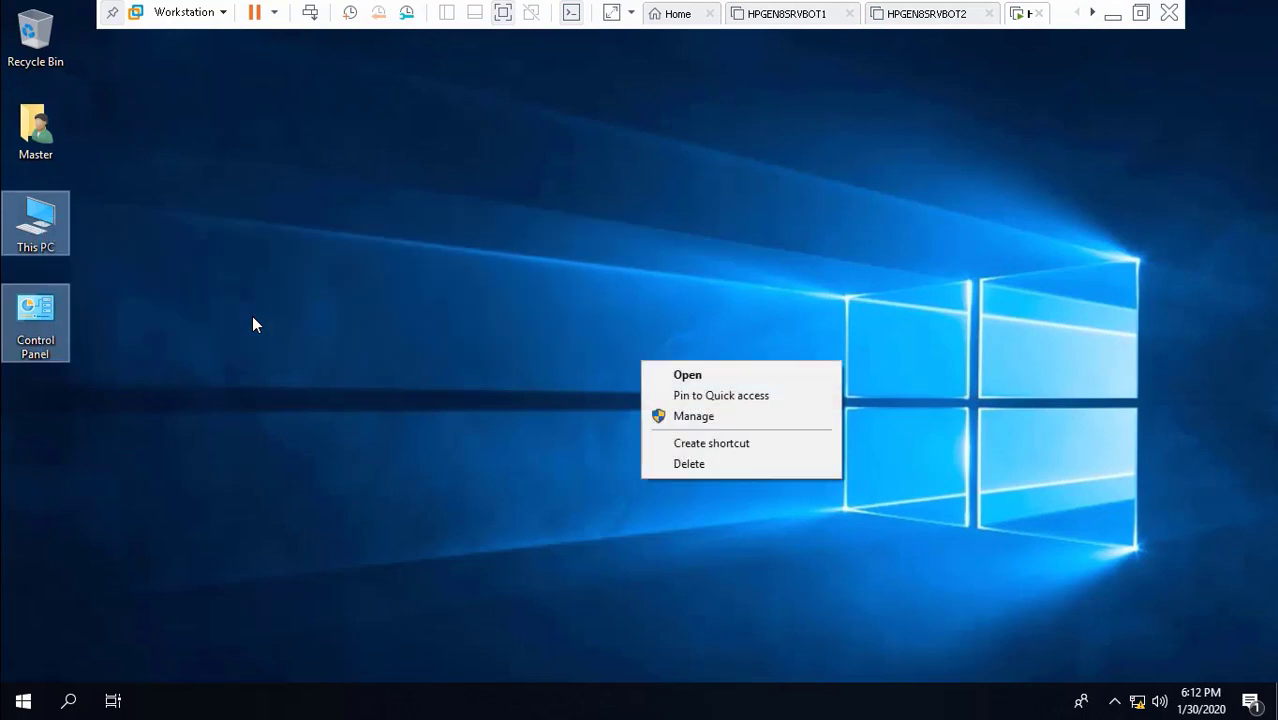
{"action": "left_click", "coordinate": [253, 325]}
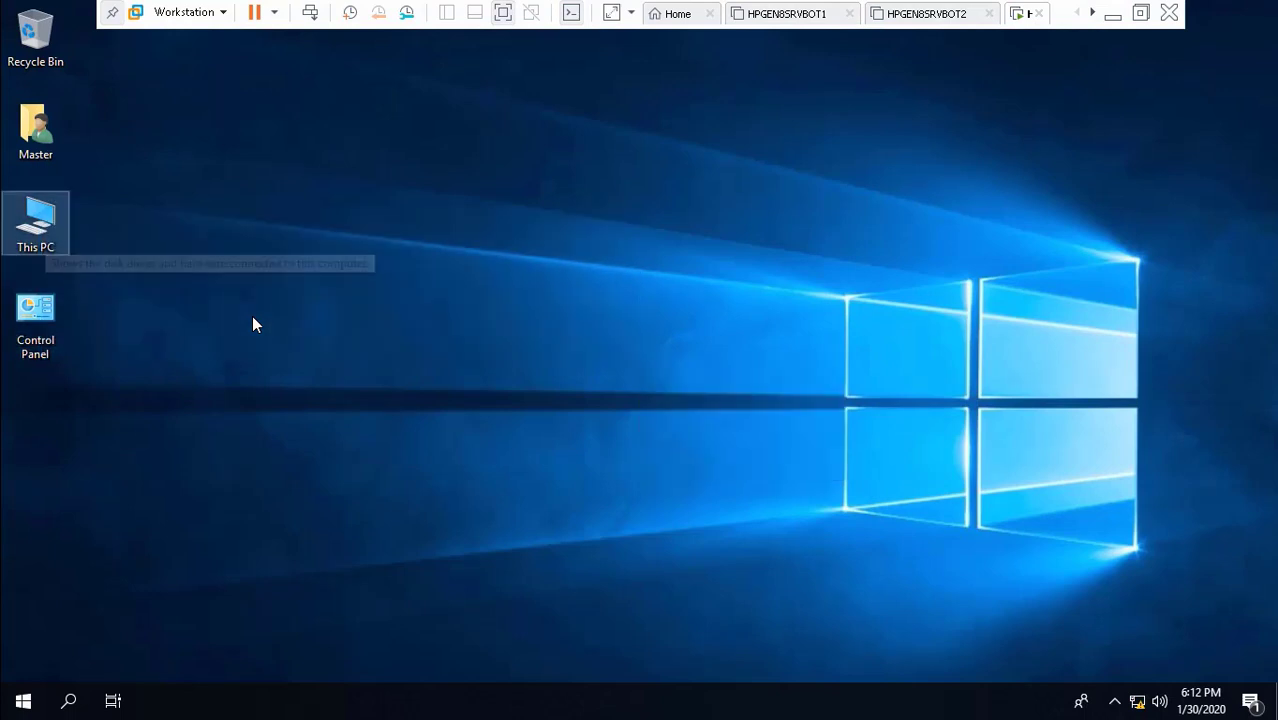
{"action": "right_click", "coordinate": [45, 237]}
{"action": "key", "text": "Return"}
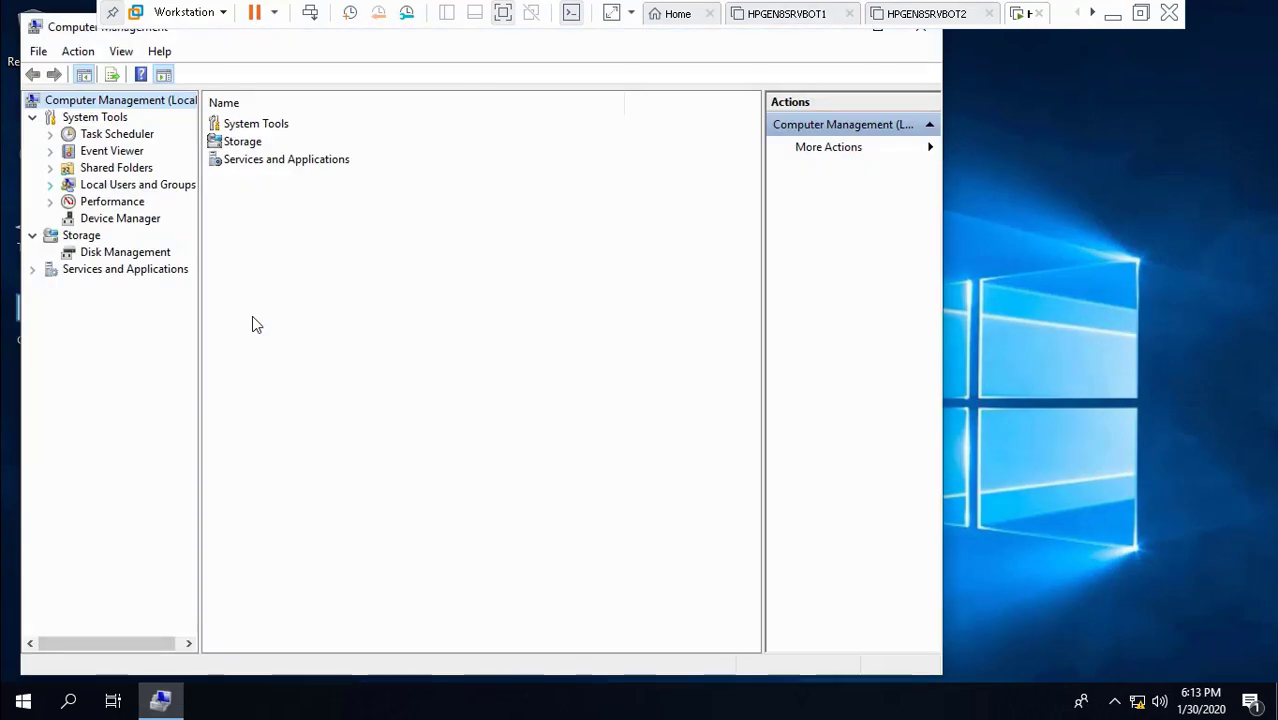
Set a new password for the signed-in local user account, then close Computer Management
{"action": "left_click", "coordinate": [50, 185]}
{"action": "left_click", "coordinate": [111, 202]}
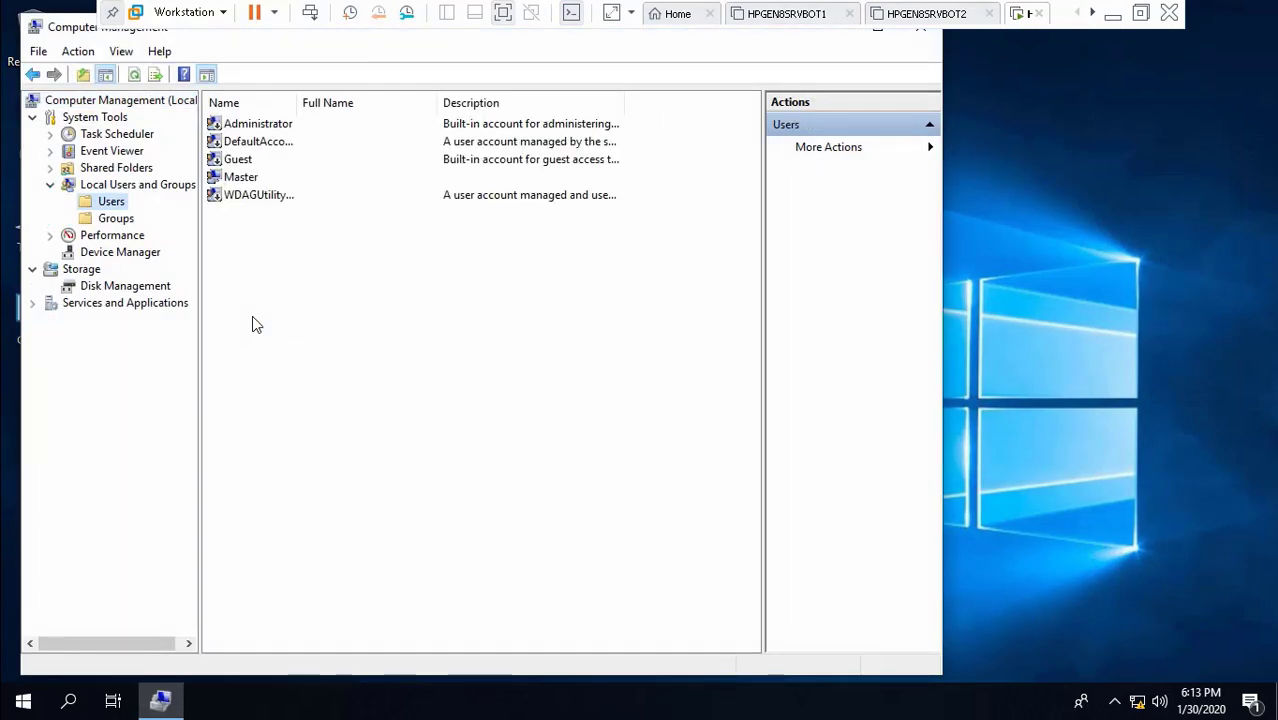
{"action": "left_click", "coordinate": [242, 178]}
{"action": "right_click", "coordinate": [244, 181]}
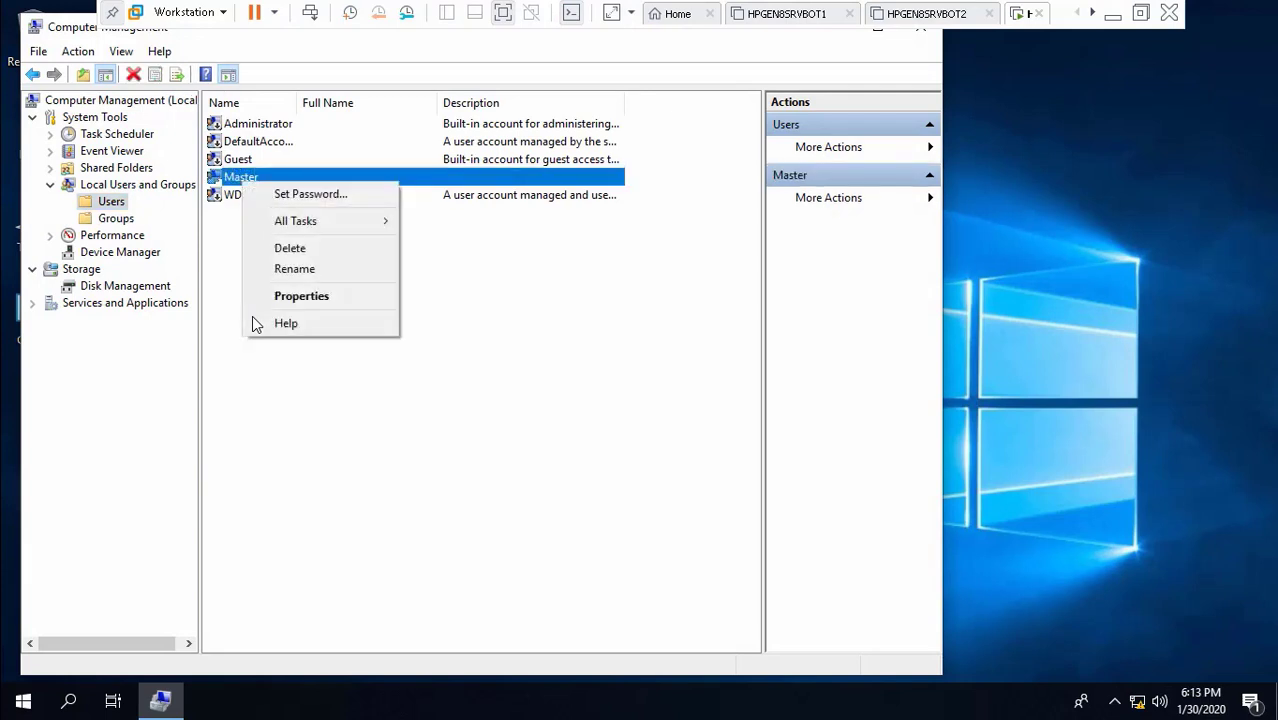
{"action": "left_click", "coordinate": [310, 194]}
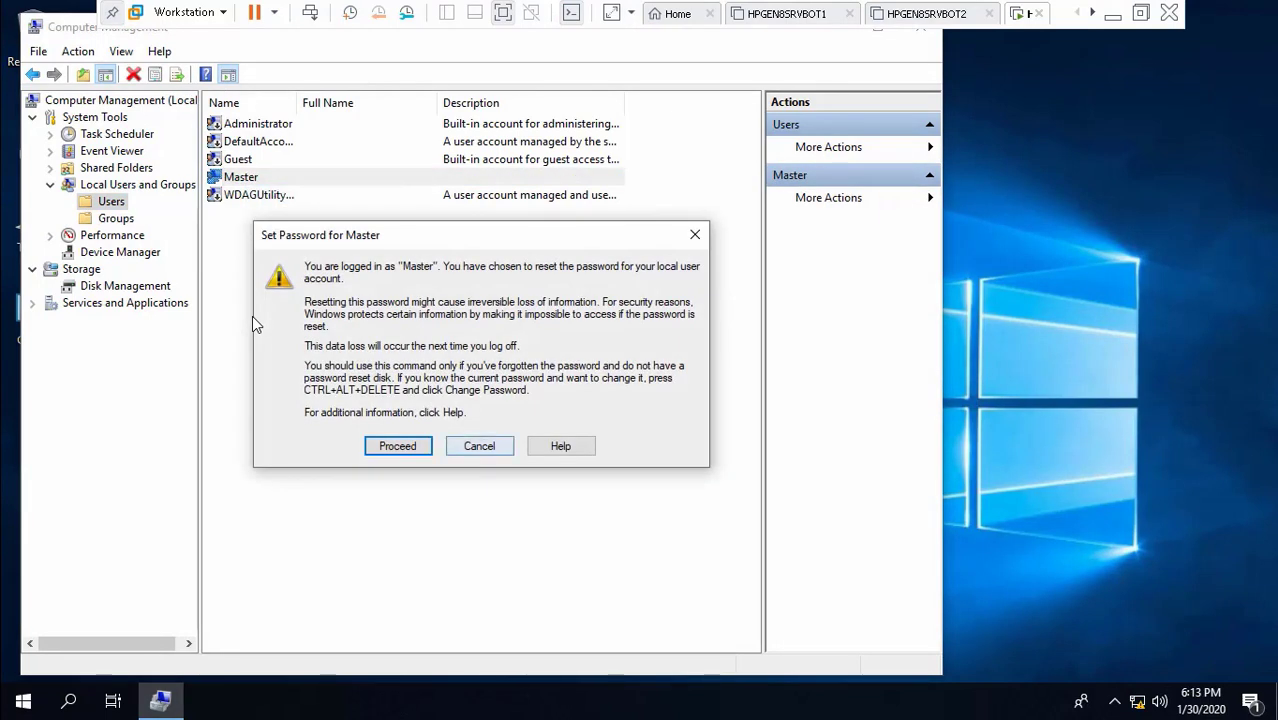
{"action": "left_click", "coordinate": [397, 444]}
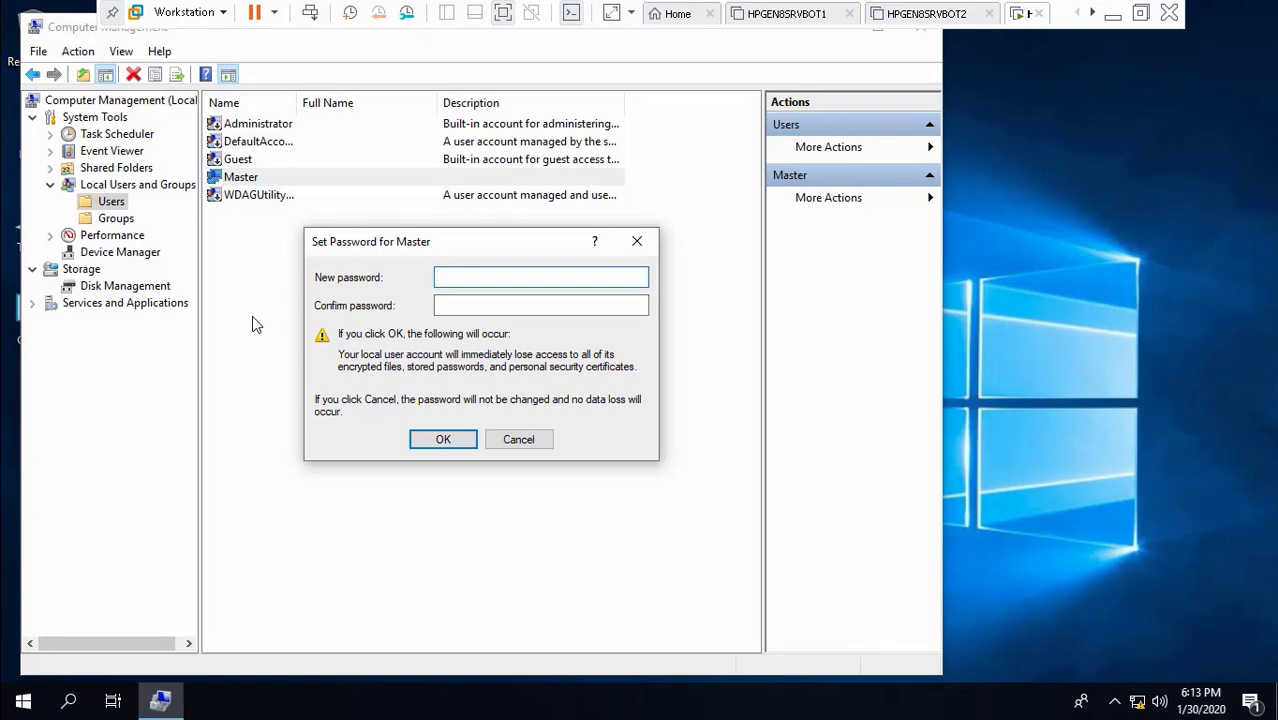
{"action": "type", "text": "••••••••••"}
{"action": "key", "text": "Tab"}
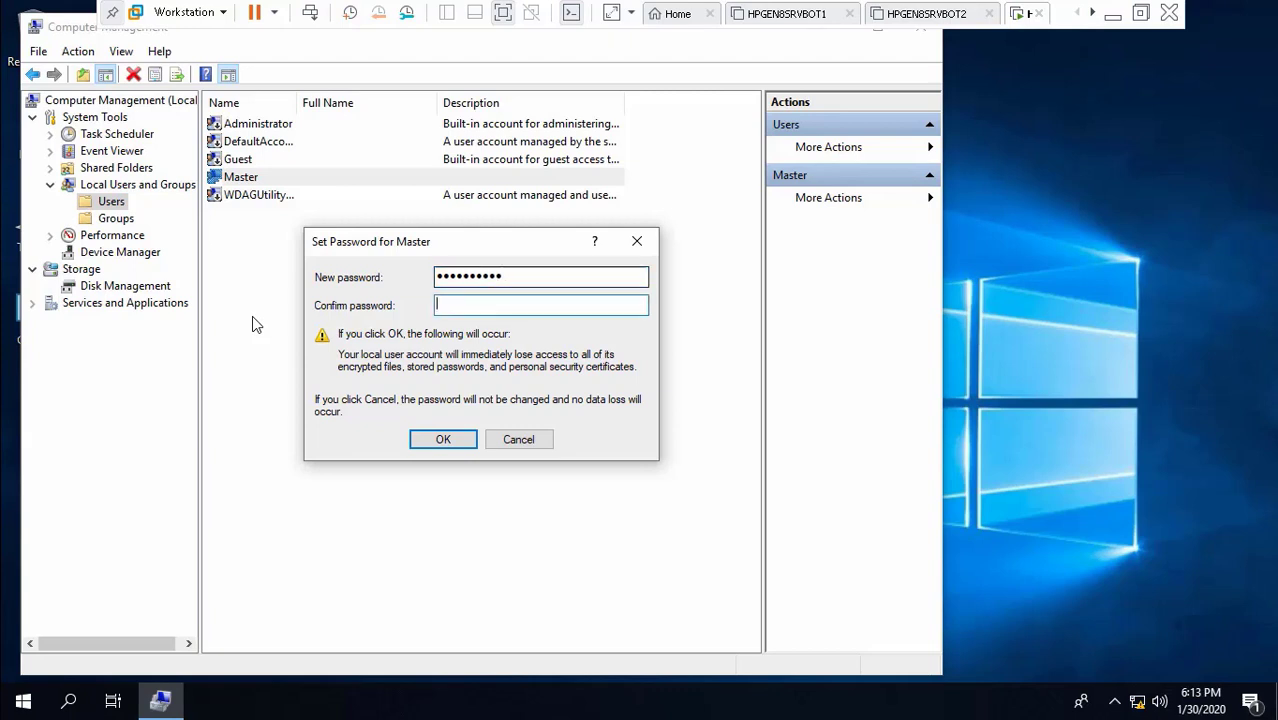
{"action": "type", "text": "••••••••••"}
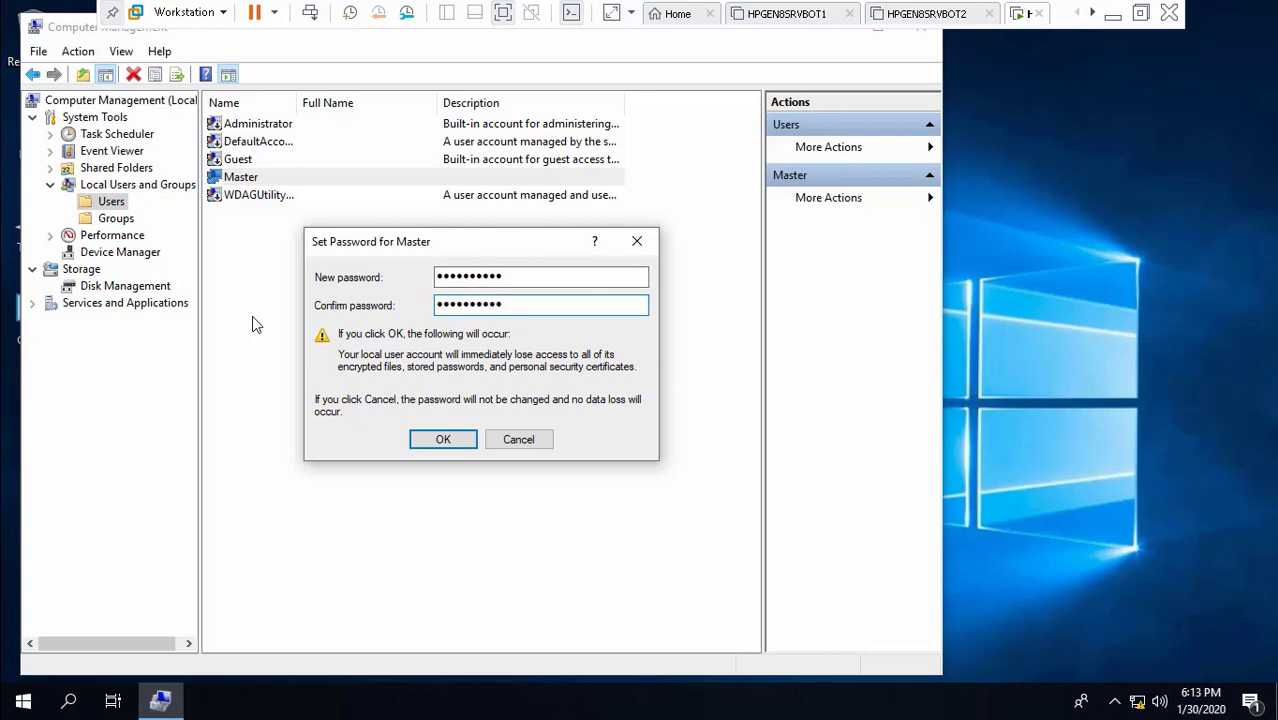
{"action": "key", "text": "Tab"}
{"action": "key", "text": "Return"}
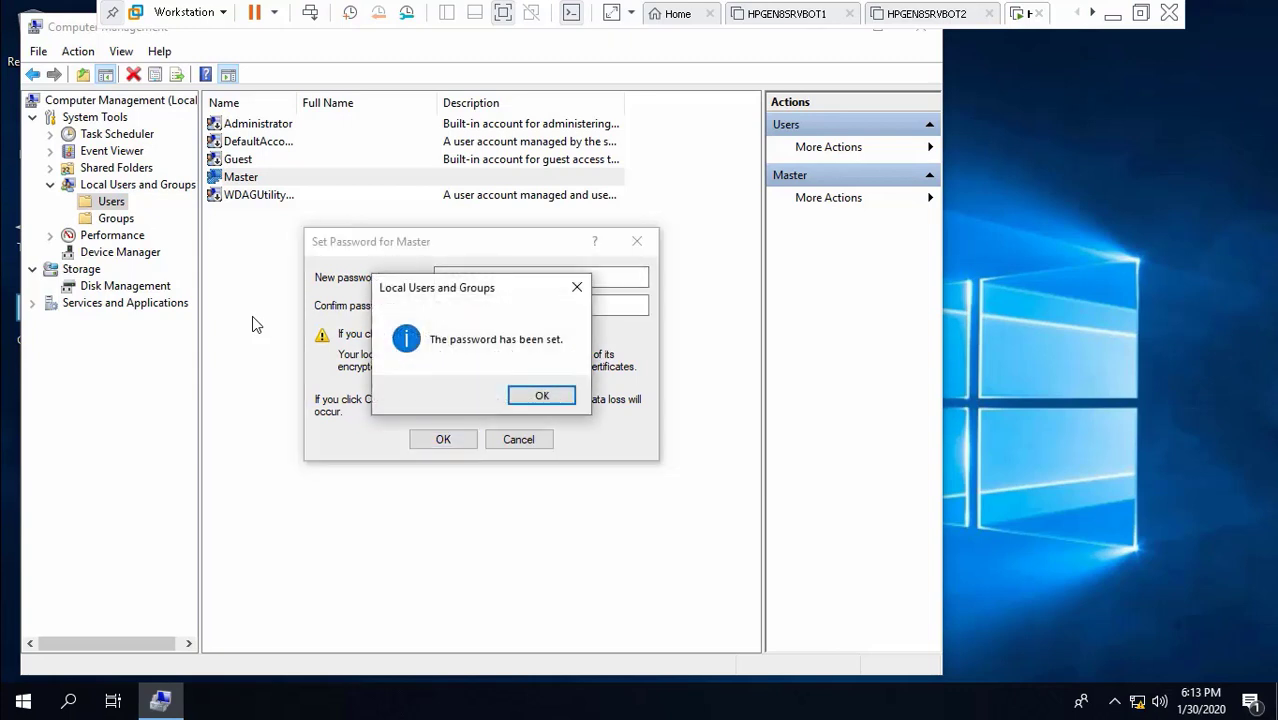
{"action": "key", "text": "Return"}
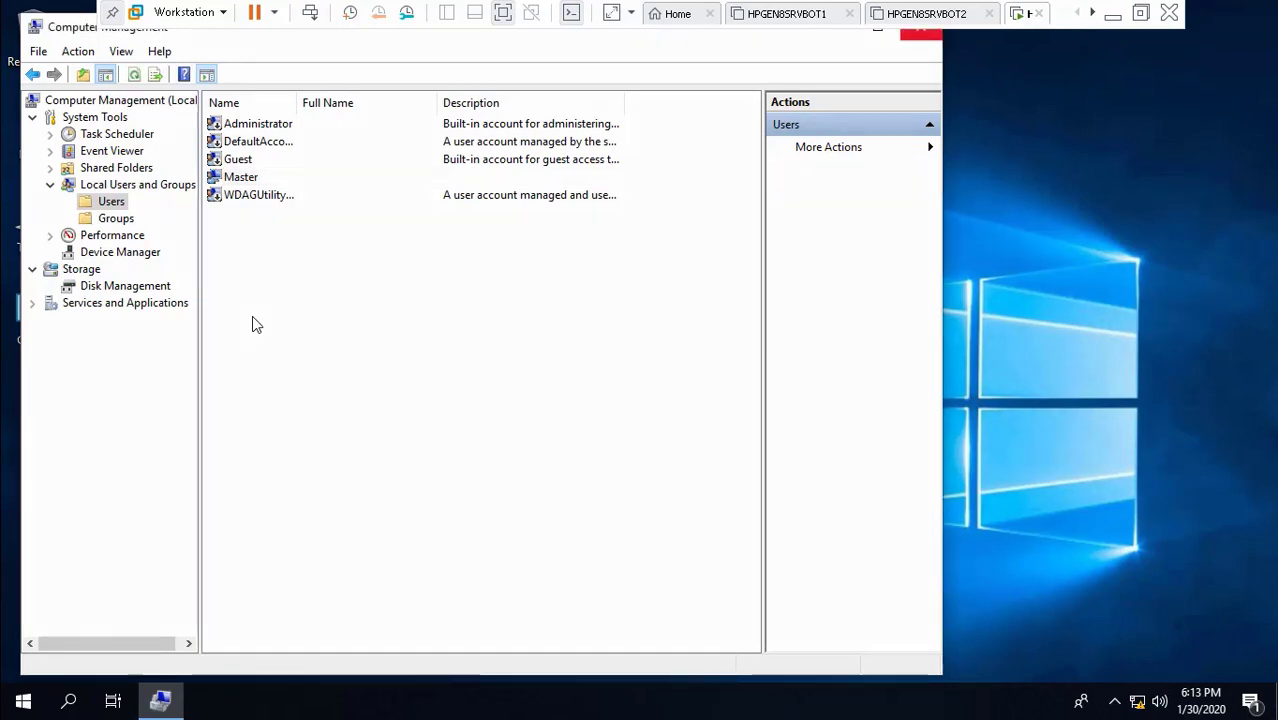
{"action": "left_click", "coordinate": [920, 34]}
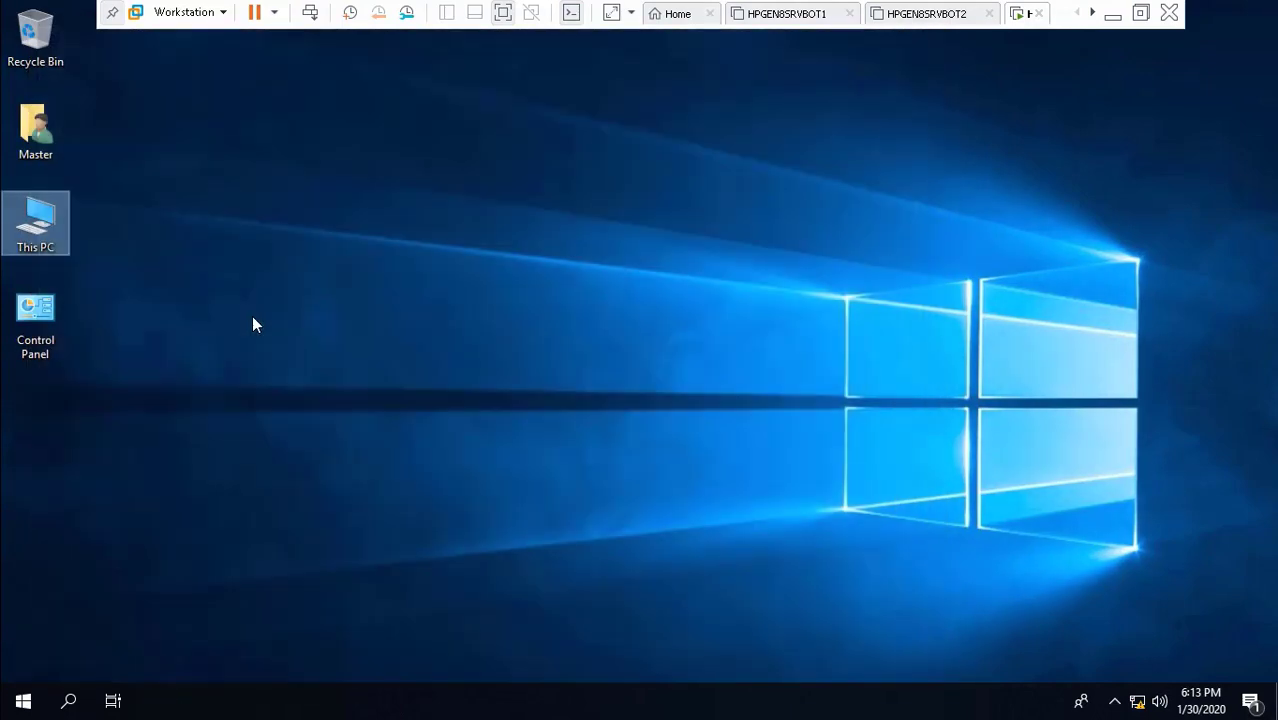
Turn on system protection for drive C: with a 10% restore space limit
{"action": "right_click", "coordinate": [38, 236]}
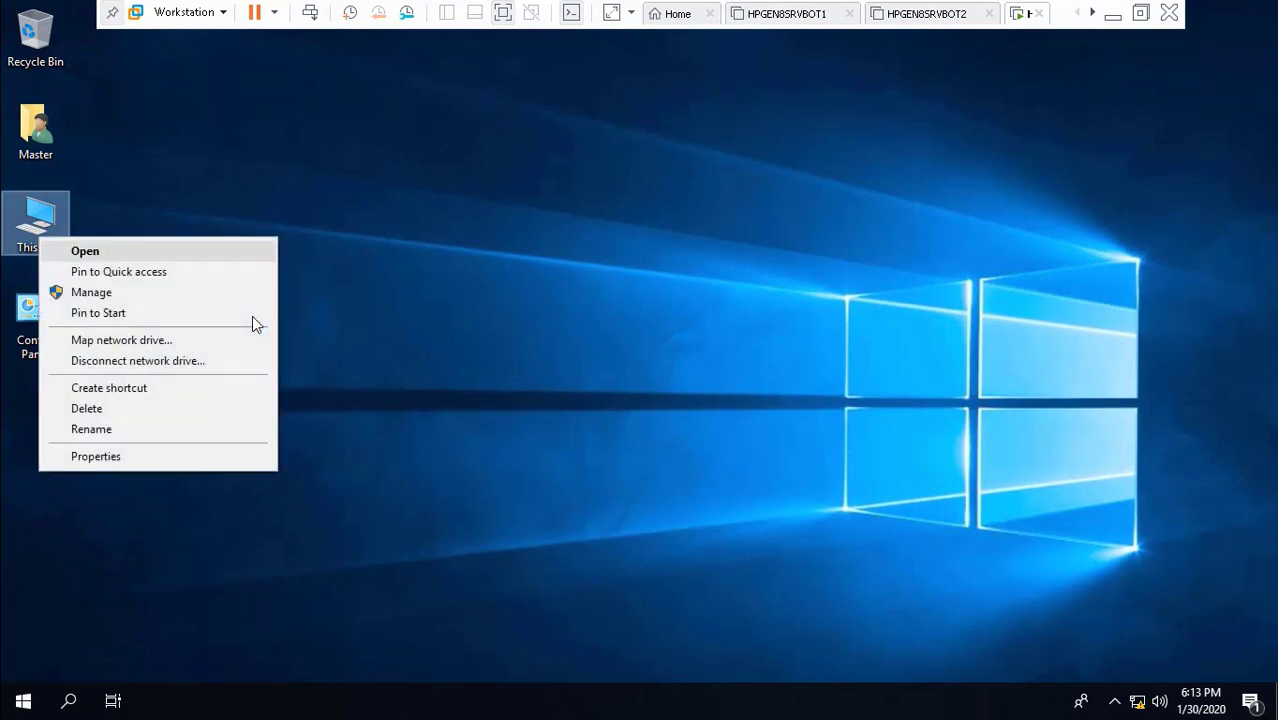
{"action": "left_click", "coordinate": [96, 456]}
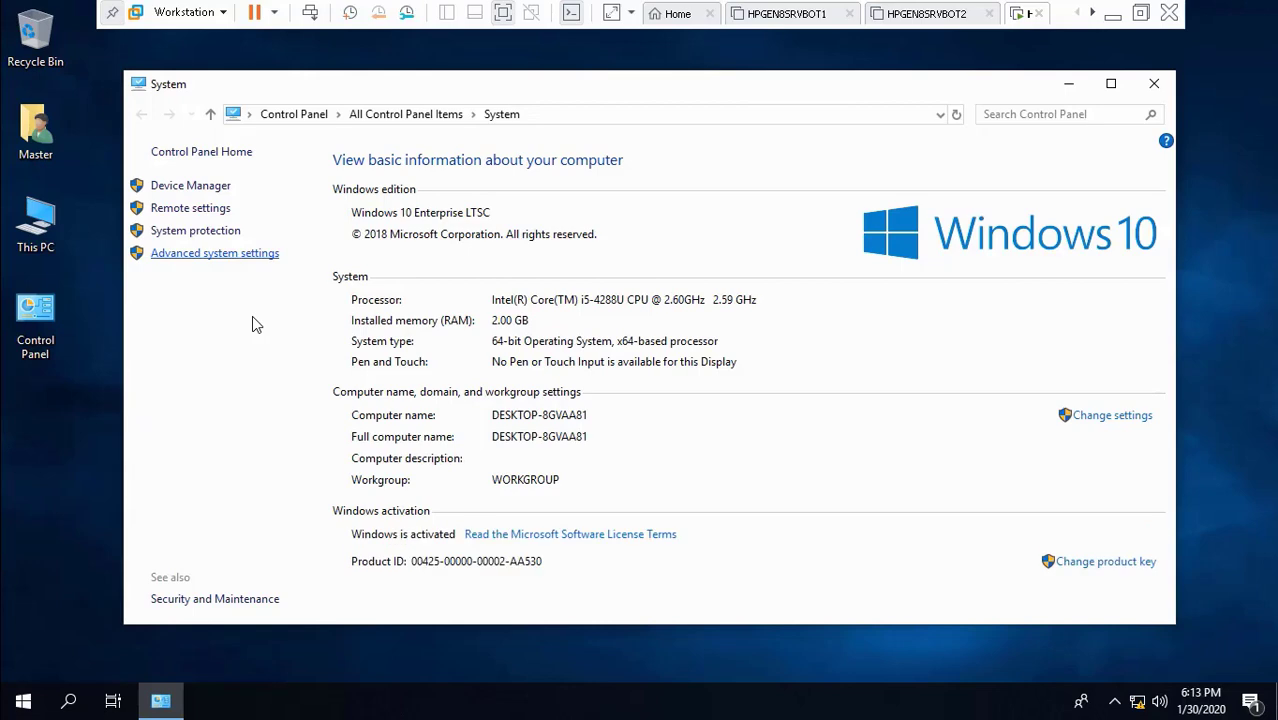
{"action": "left_click", "coordinate": [215, 253]}
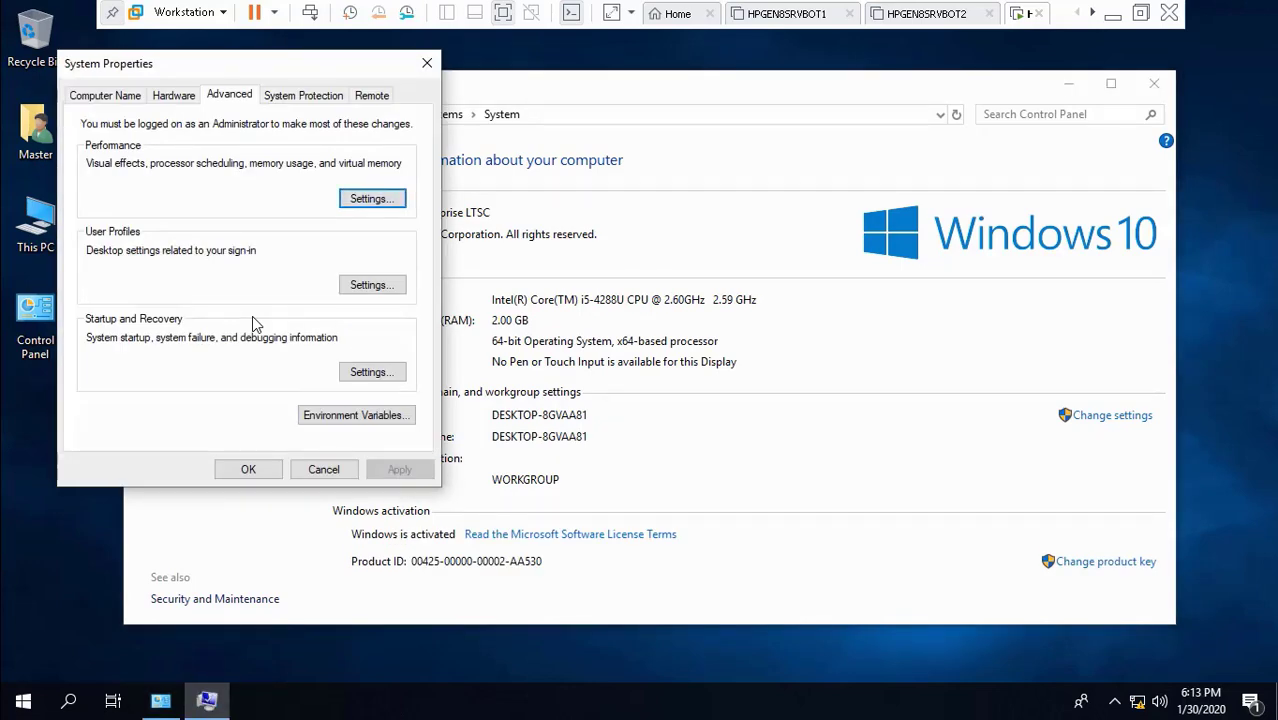
{"action": "left_click", "coordinate": [303, 95]}
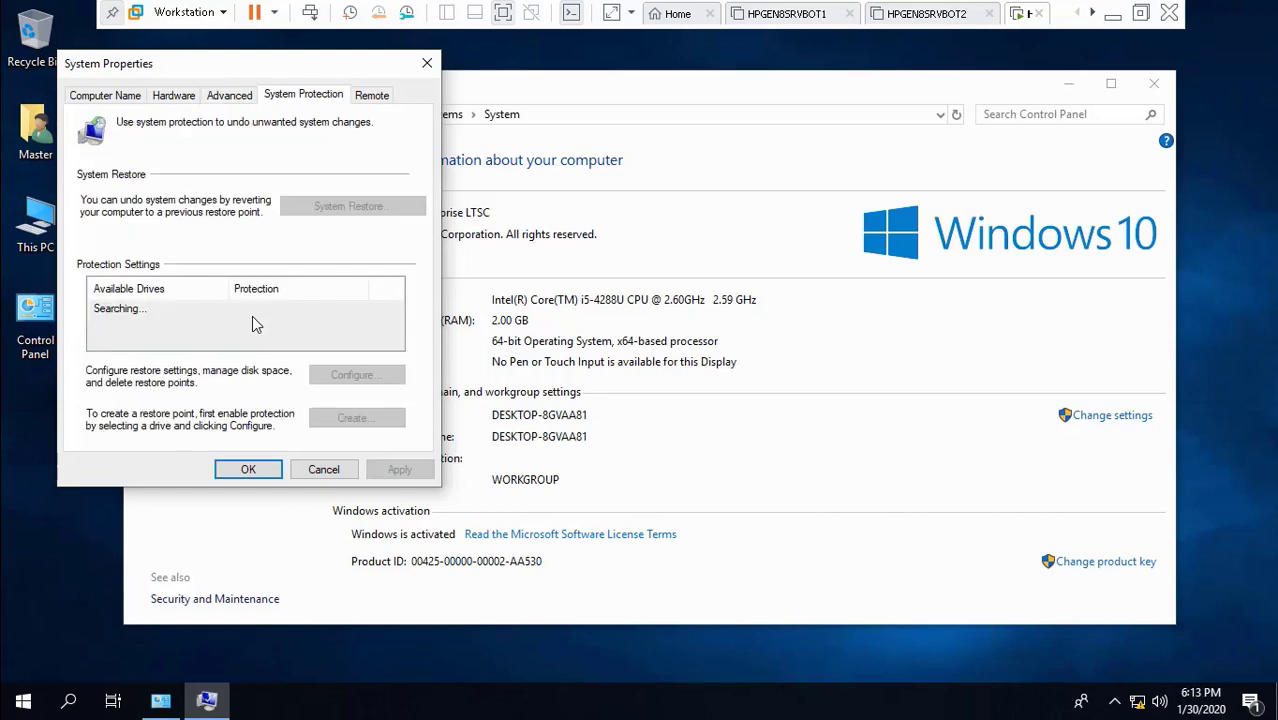
{"action": "left_click", "coordinate": [253, 315]}
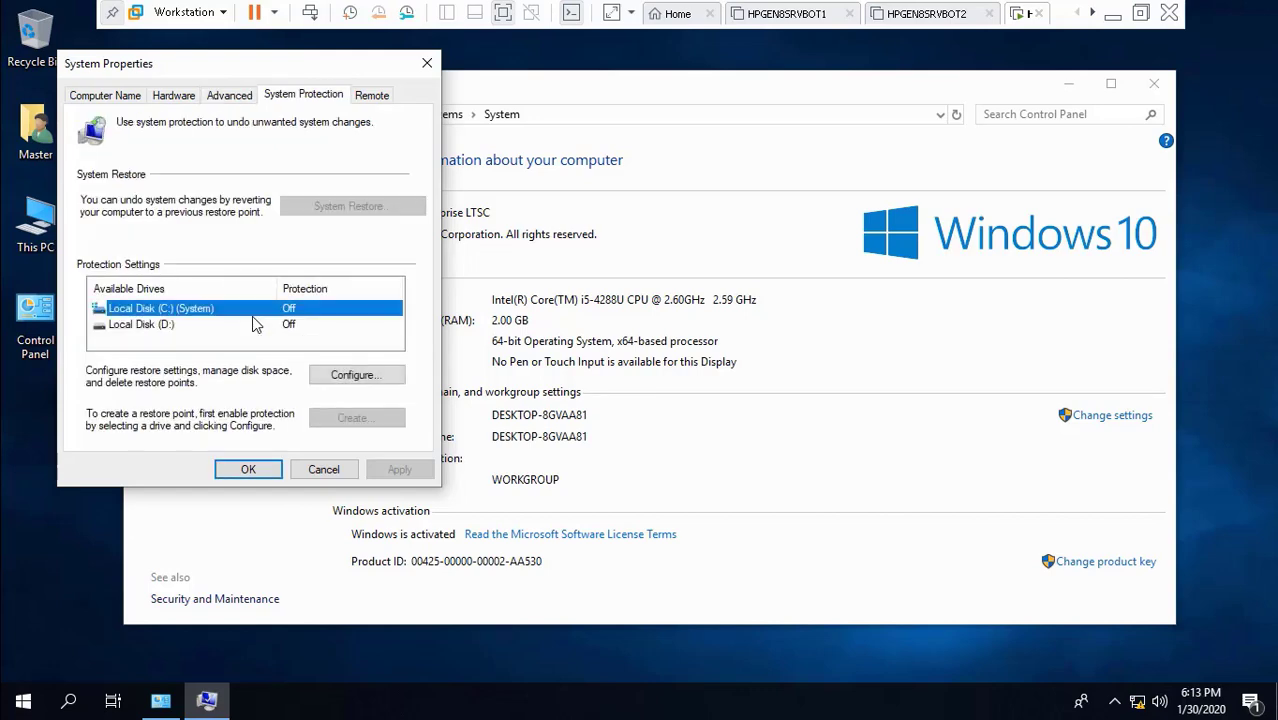
{"action": "left_click", "coordinate": [356, 375]}
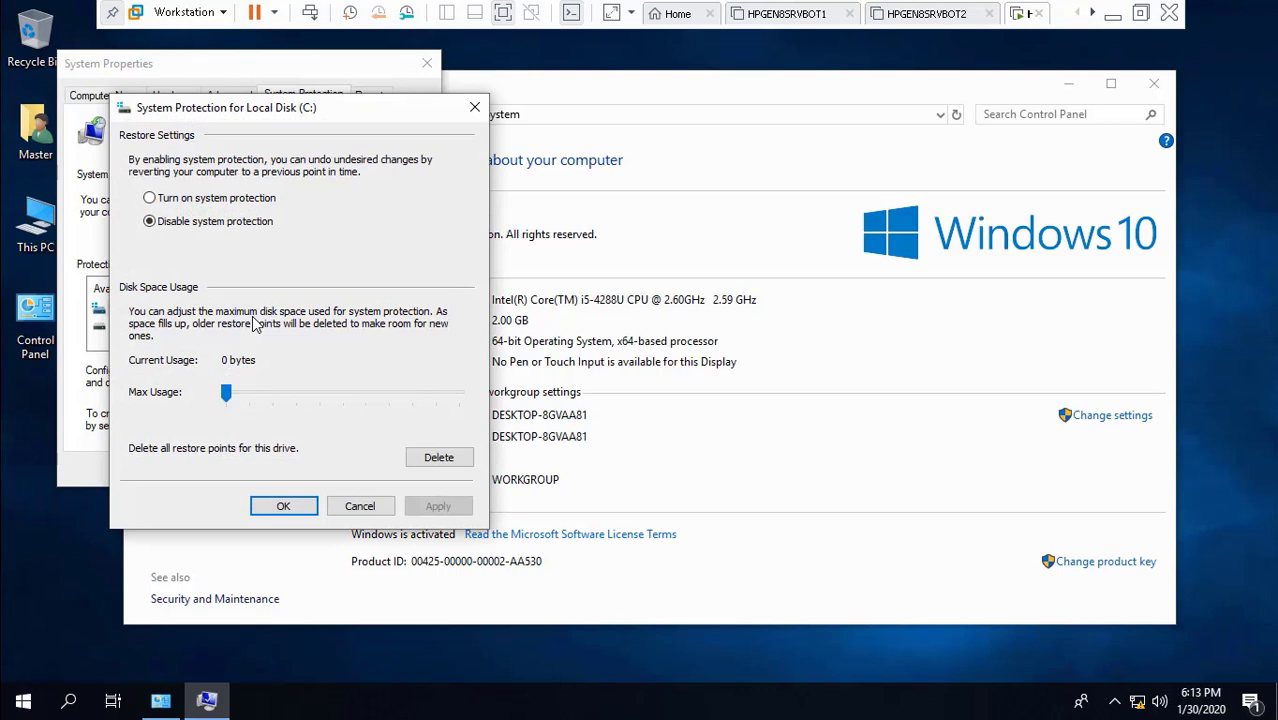
{"action": "left_click", "coordinate": [150, 198]}
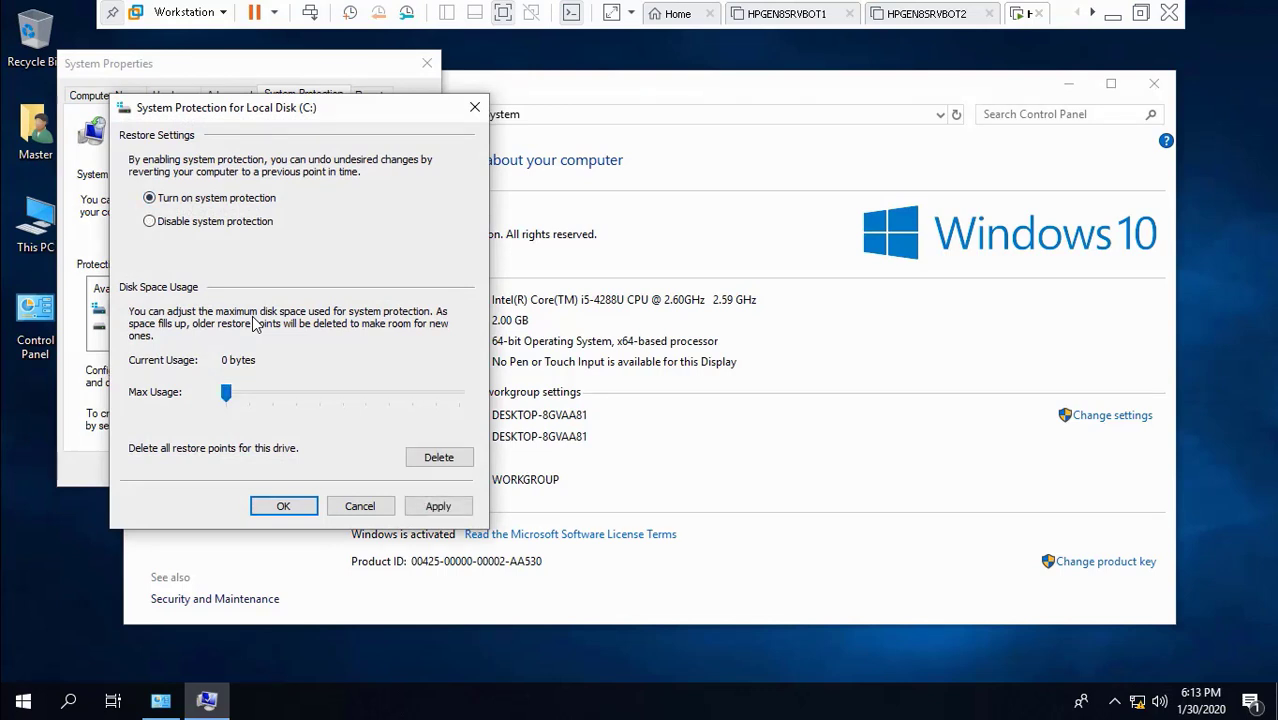
{"action": "left_click_drag", "start_coordinate": [226, 392], "coordinate": [249, 392]}
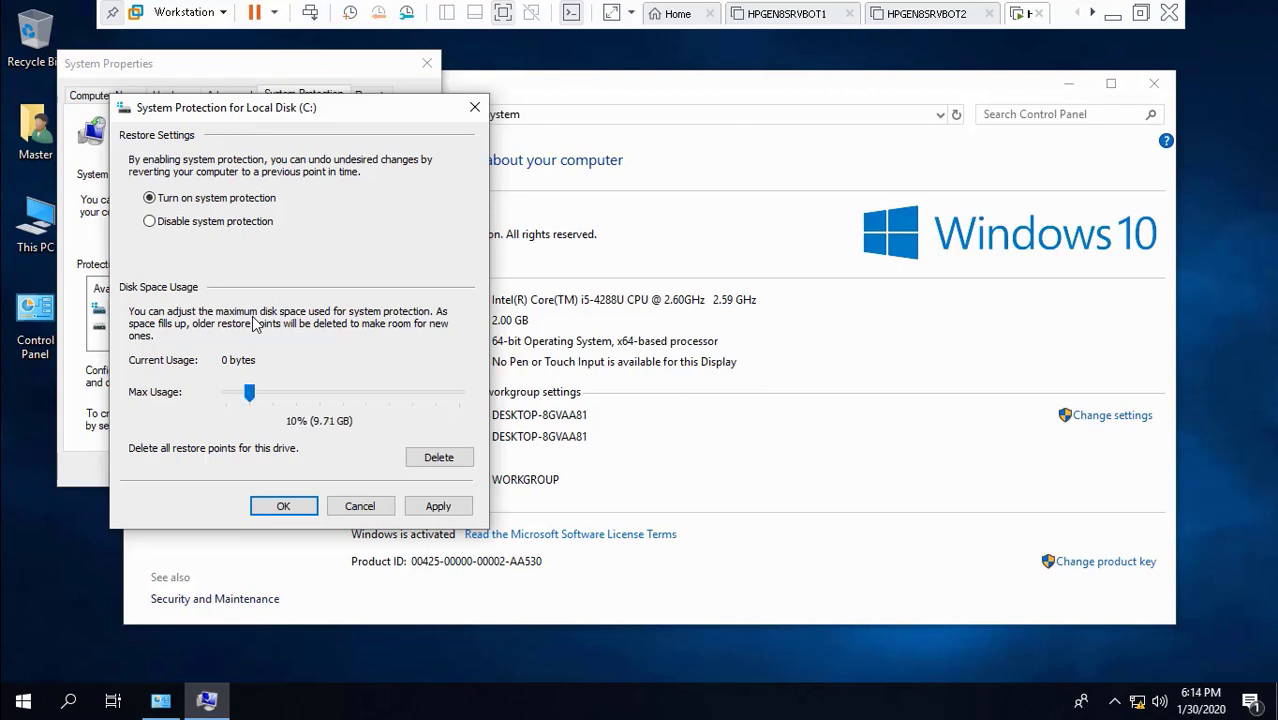
{"action": "left_click", "coordinate": [438, 506]}
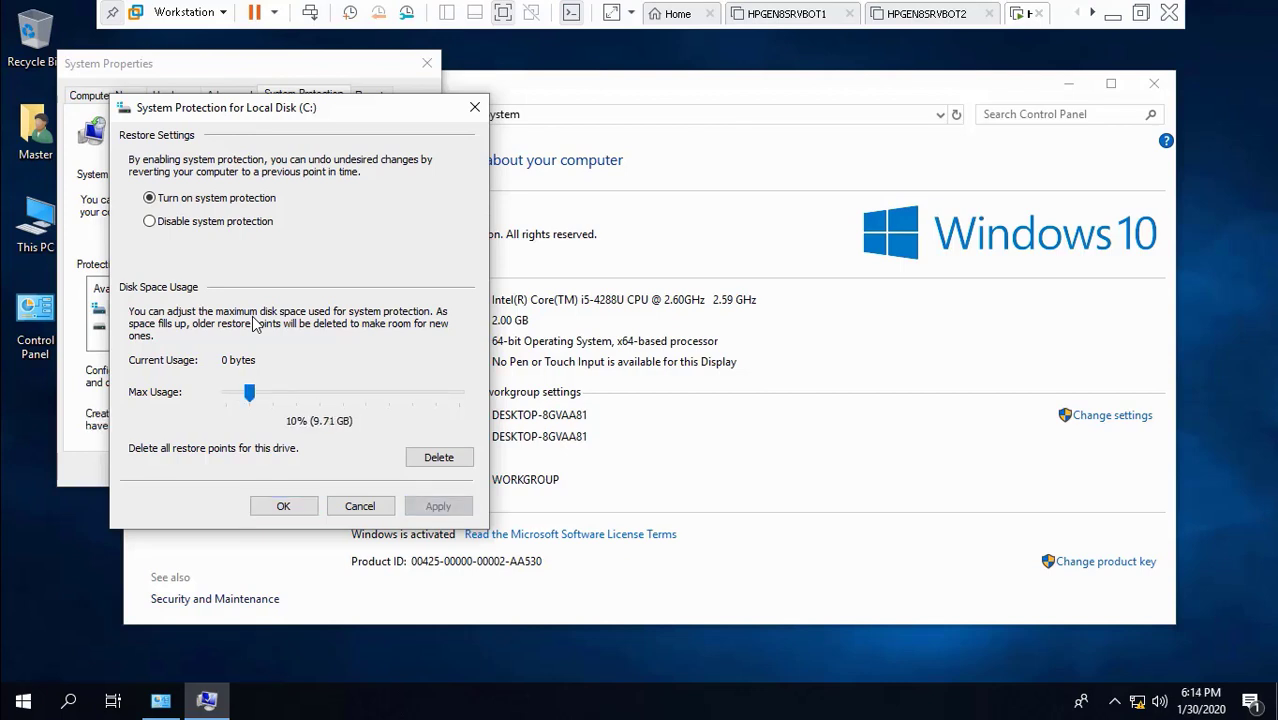
{"action": "left_click", "coordinate": [284, 506]}
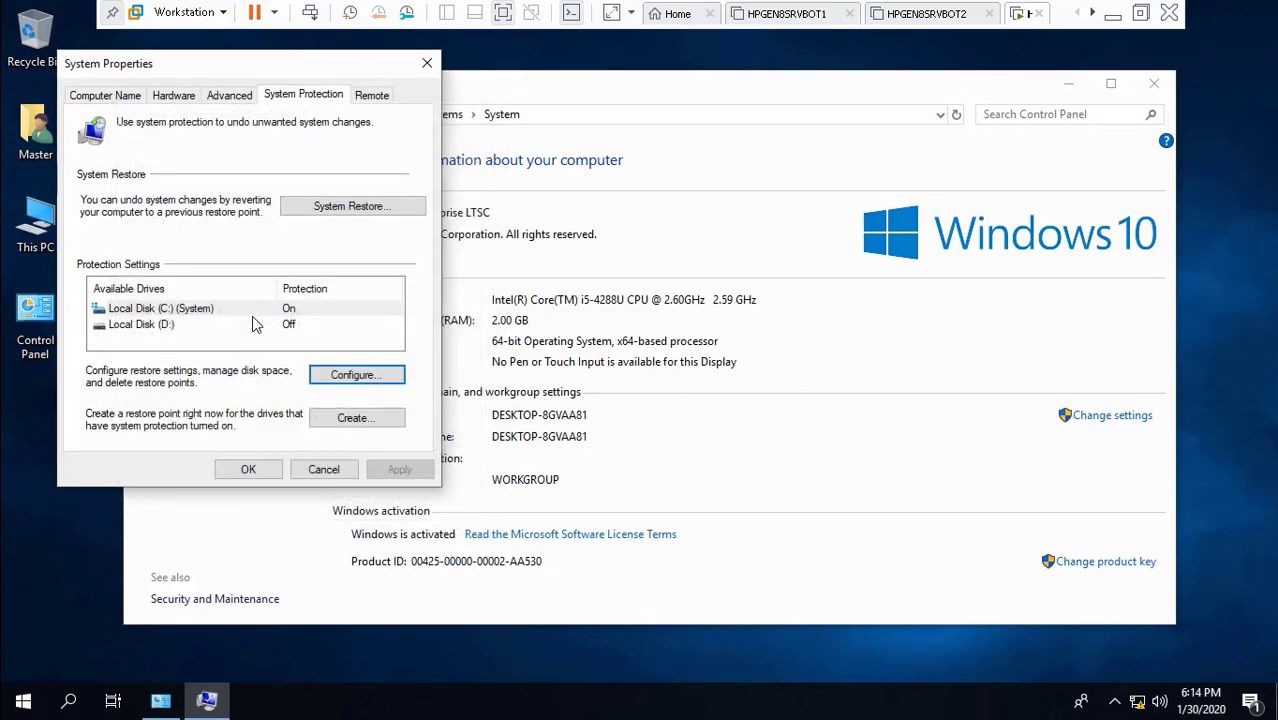
Allow Remote Desktop connections to this computer, apply, and close System Properties
{"action": "key", "text": "ctrl+Tab"}
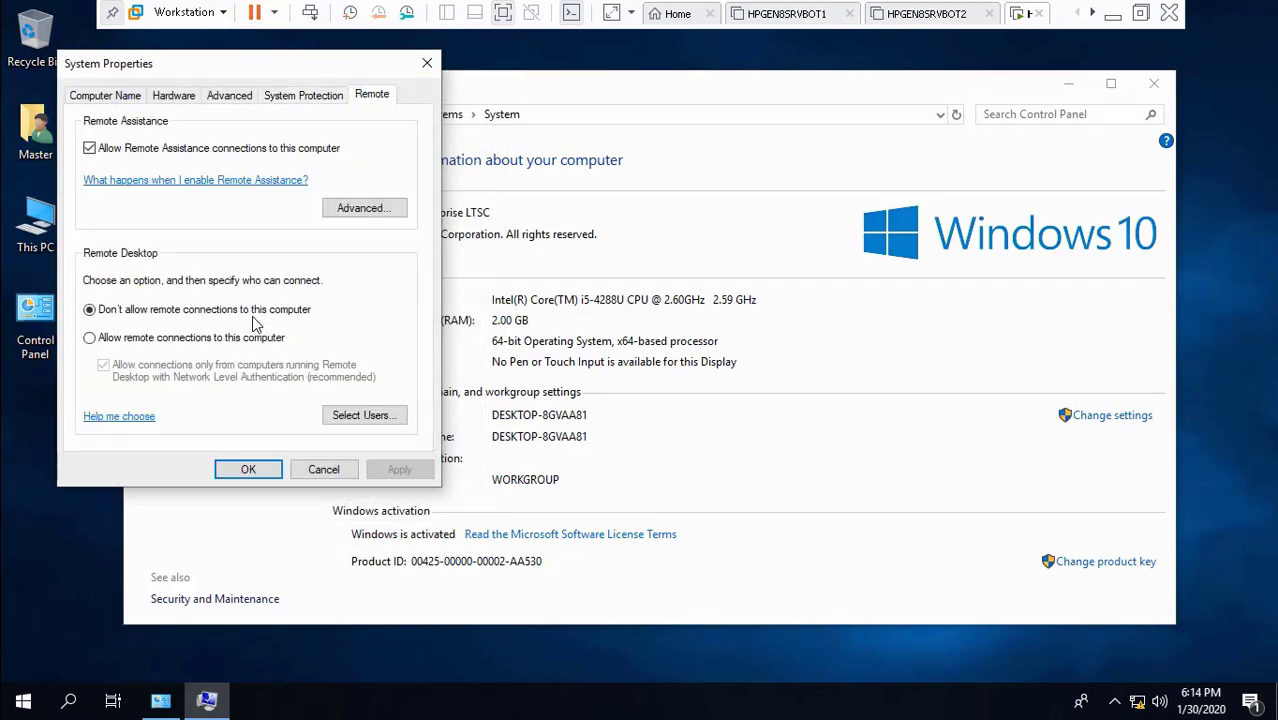
{"action": "key", "text": "alt+l"}
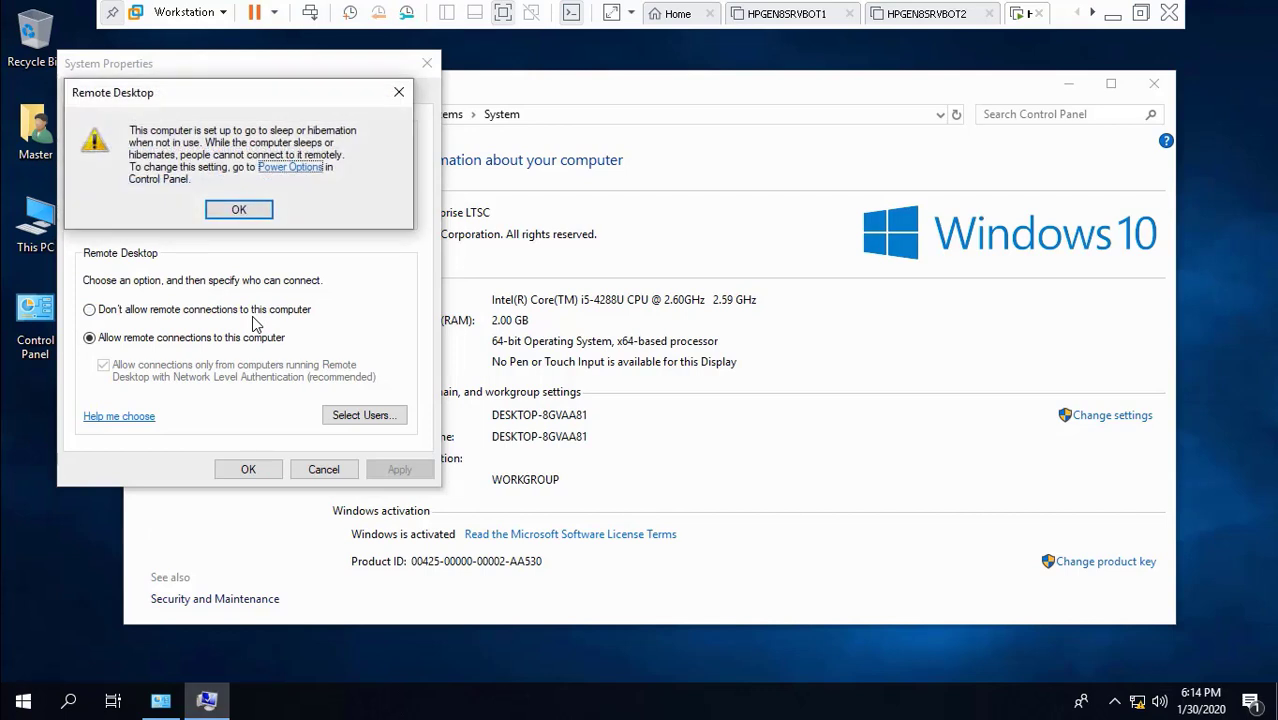
{"action": "key", "text": "Return"}
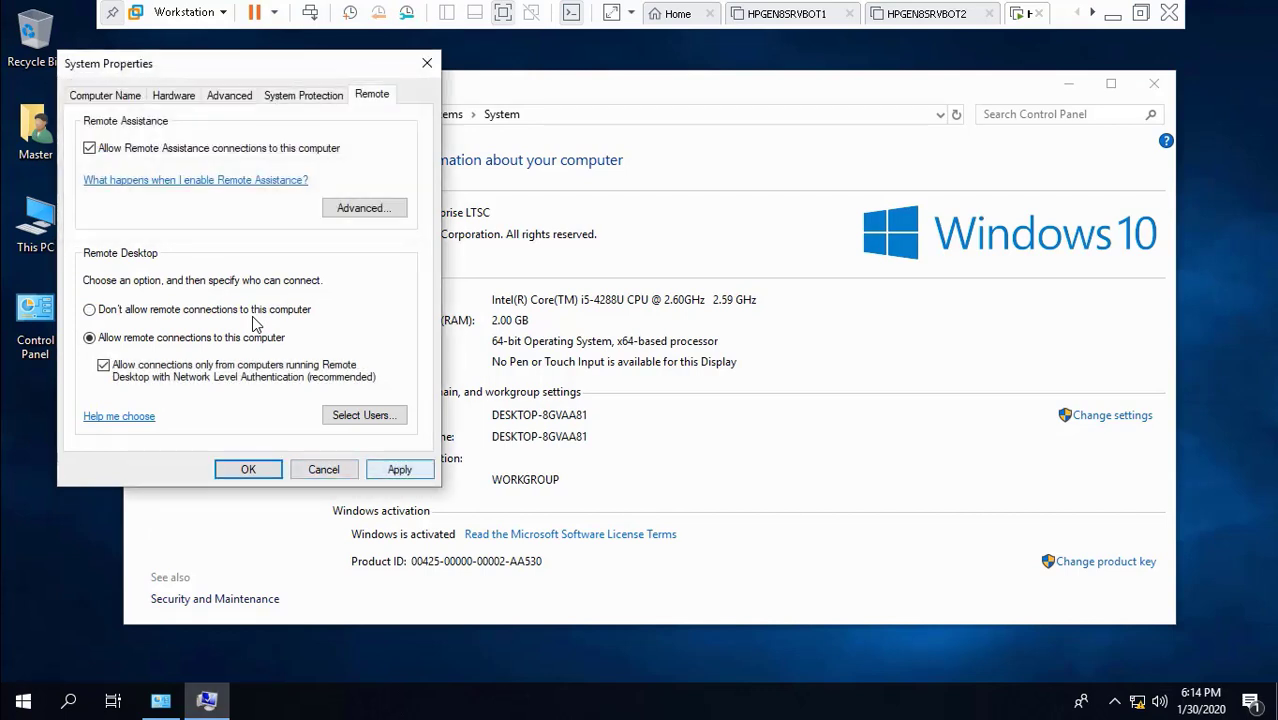
{"action": "key", "text": "alt+a"}
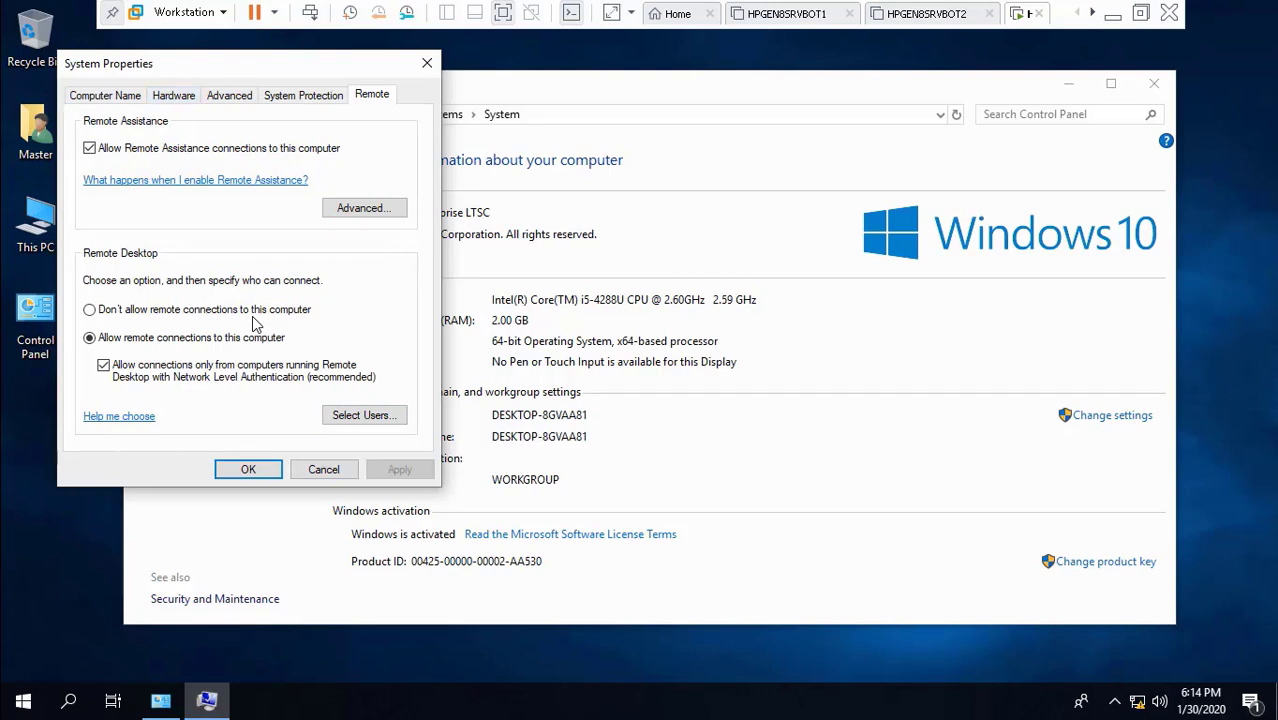
{"action": "key", "text": "ctrl+Tab"}
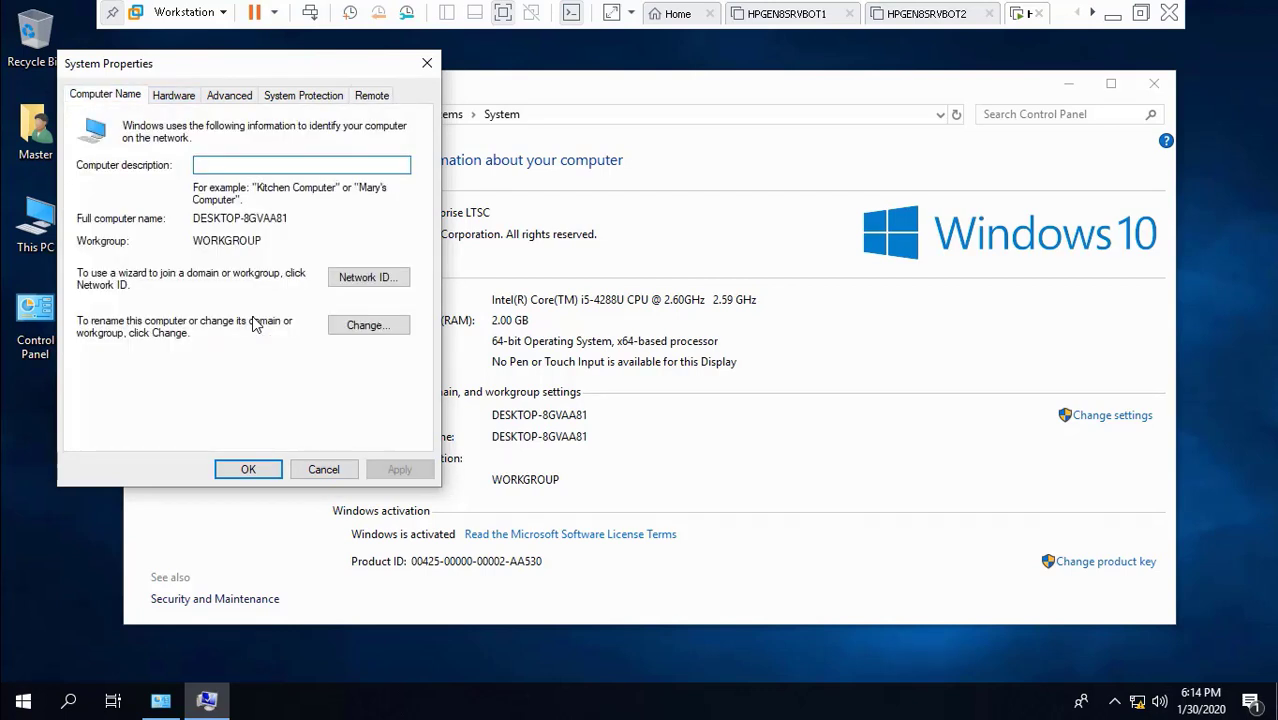
{"action": "key", "text": "ctrl+Tab"}
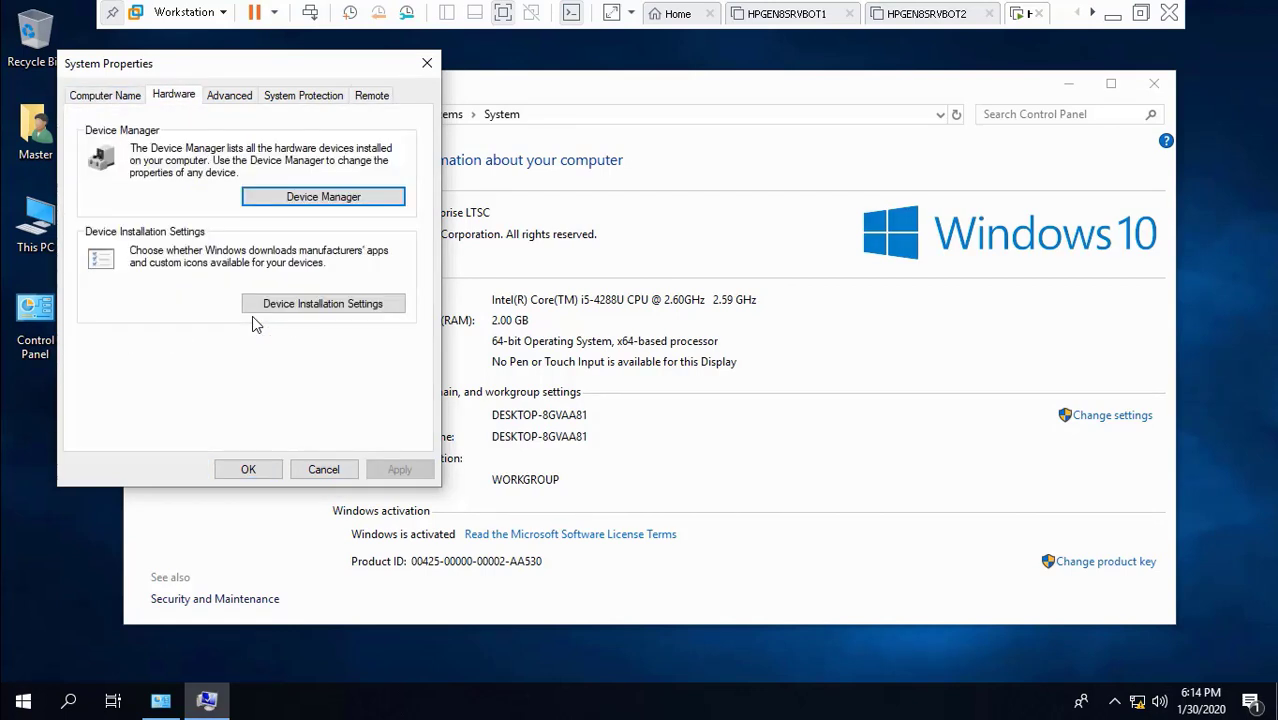
{"action": "key", "text": "ctrl+Tab"}
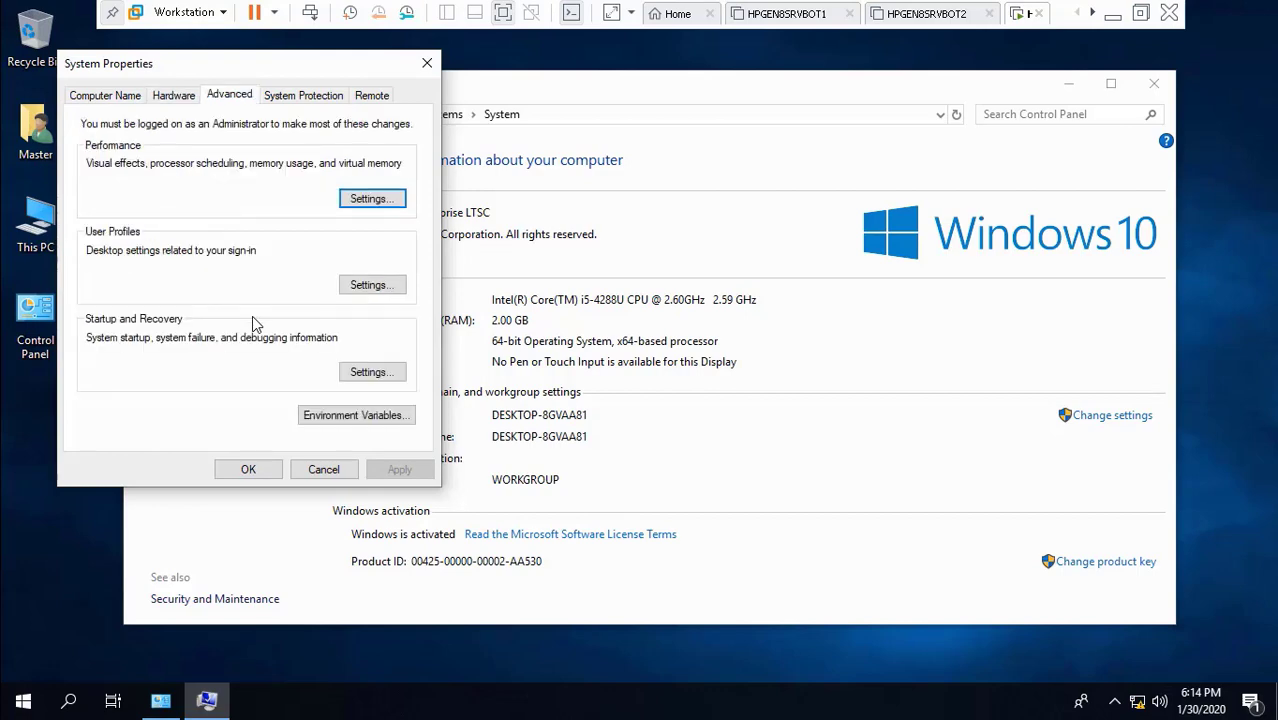
{"action": "key", "text": "Escape"}
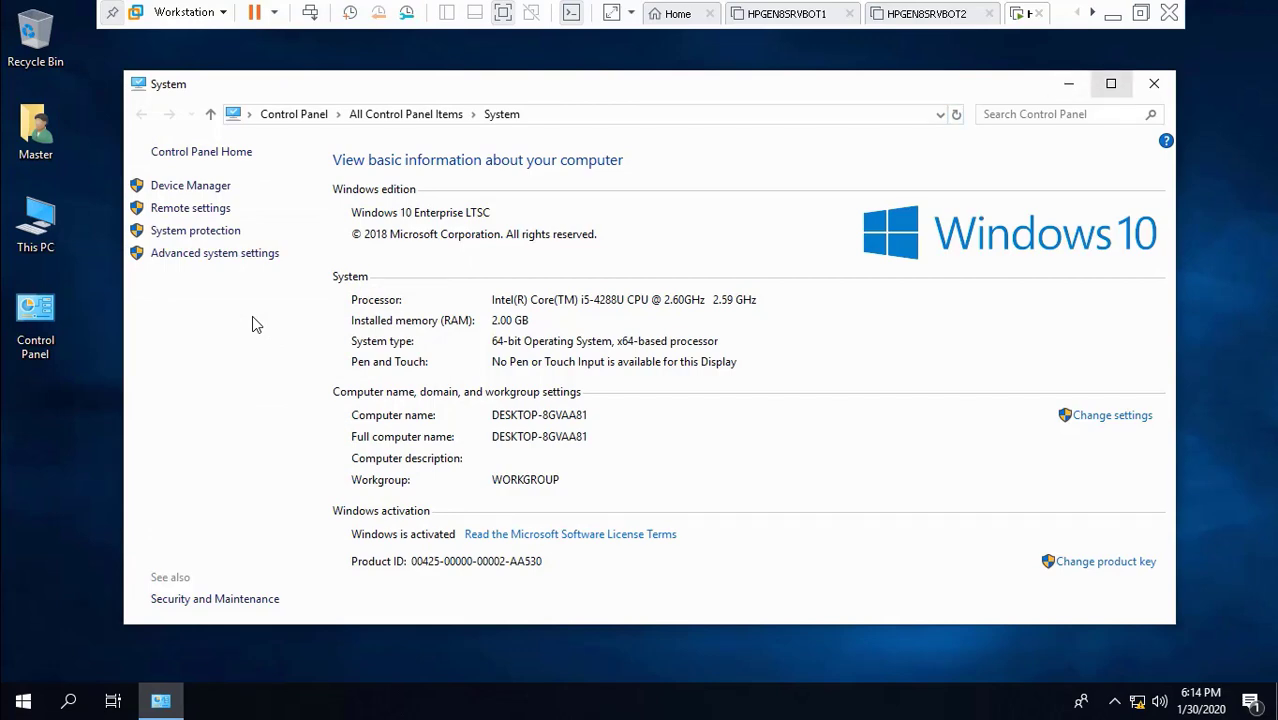
Browse Z:\ADToolsCollection\AD Tools 17-05-2019\Deploy SCCM Application and select ClassicShellSetup64_4_3_0
{"action": "key", "text": "alt+F4"}
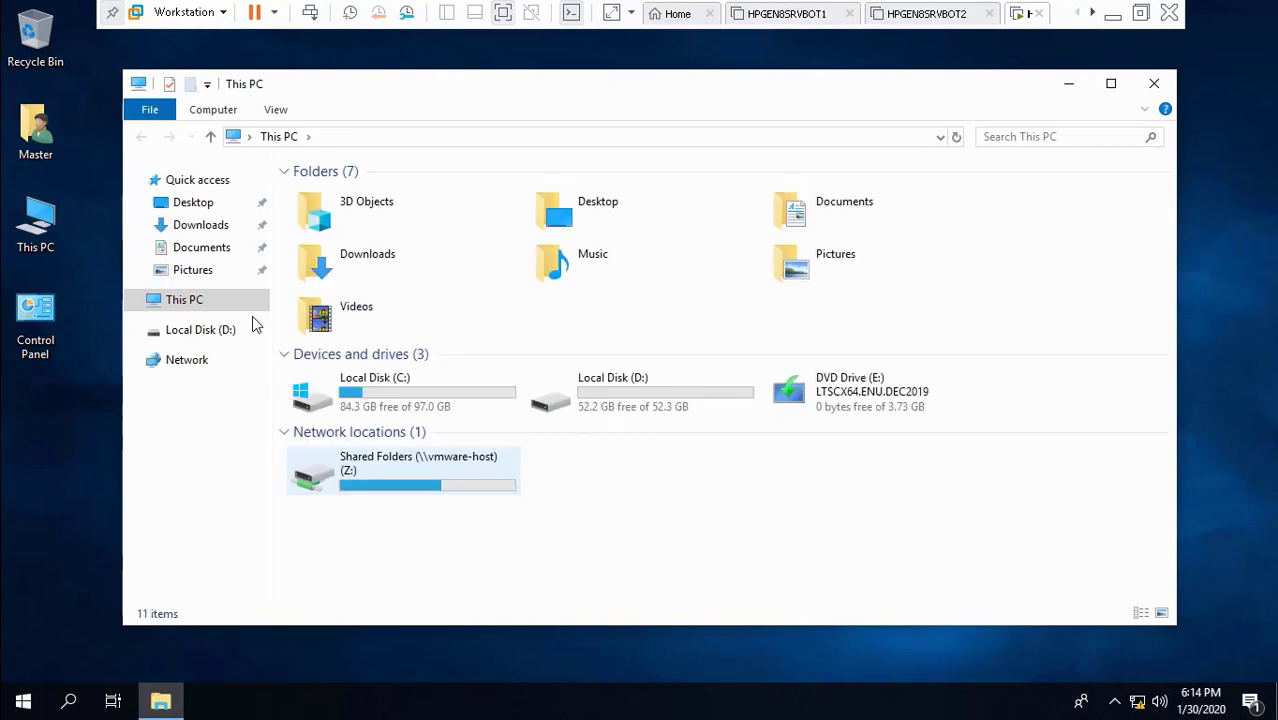
{"action": "double_click", "coordinate": [403, 470]}
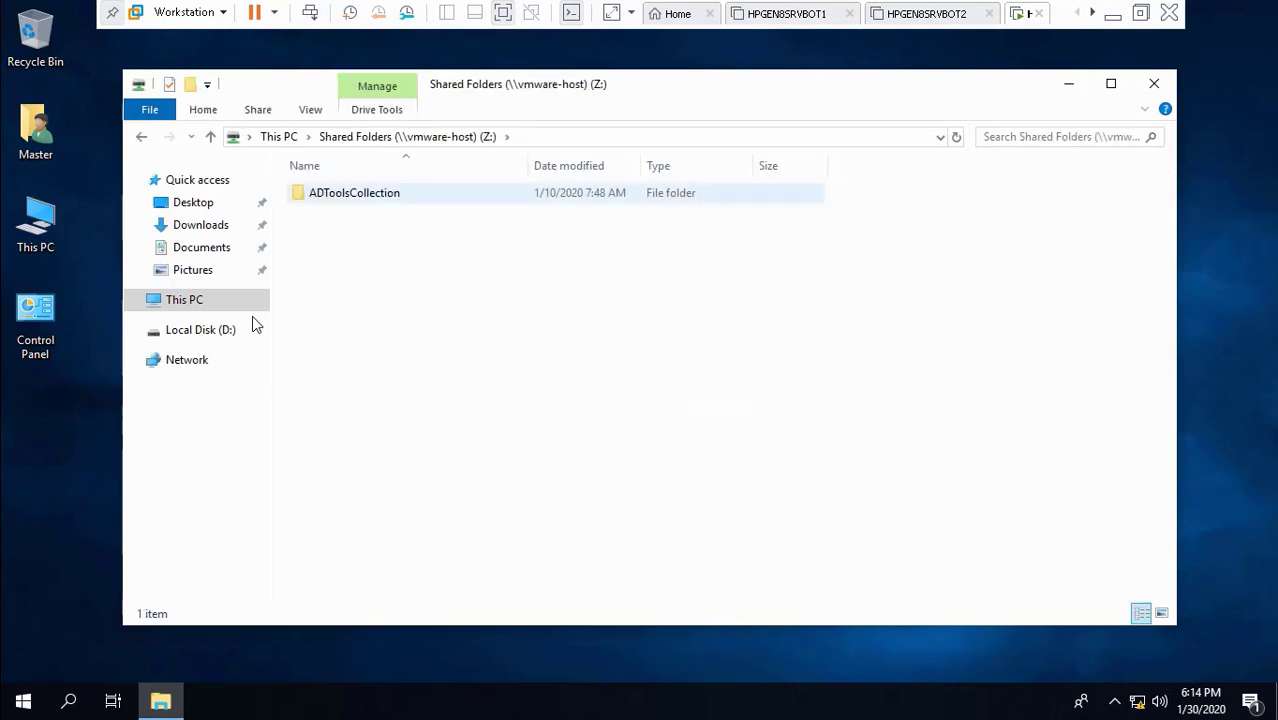
{"action": "double_click", "coordinate": [354, 192]}
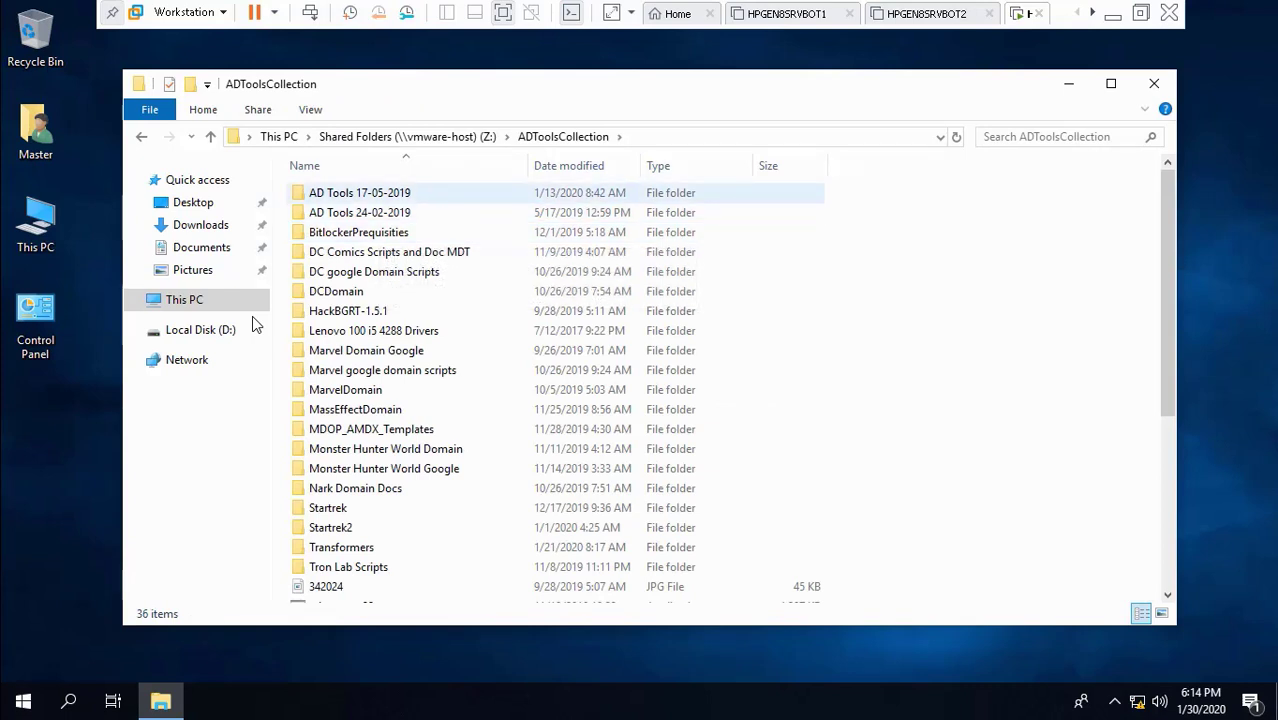
{"action": "left_click", "coordinate": [359, 192]}
{"action": "key", "text": "Return"}
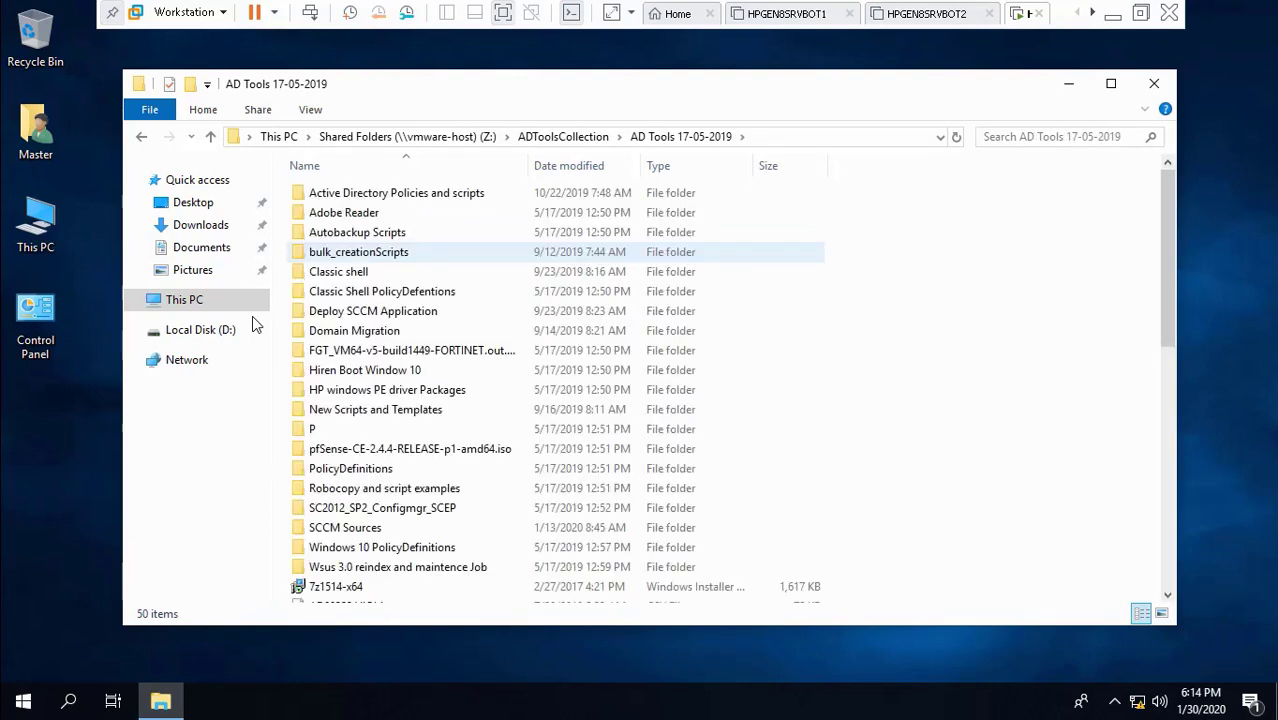
{"action": "double_click", "coordinate": [373, 311]}
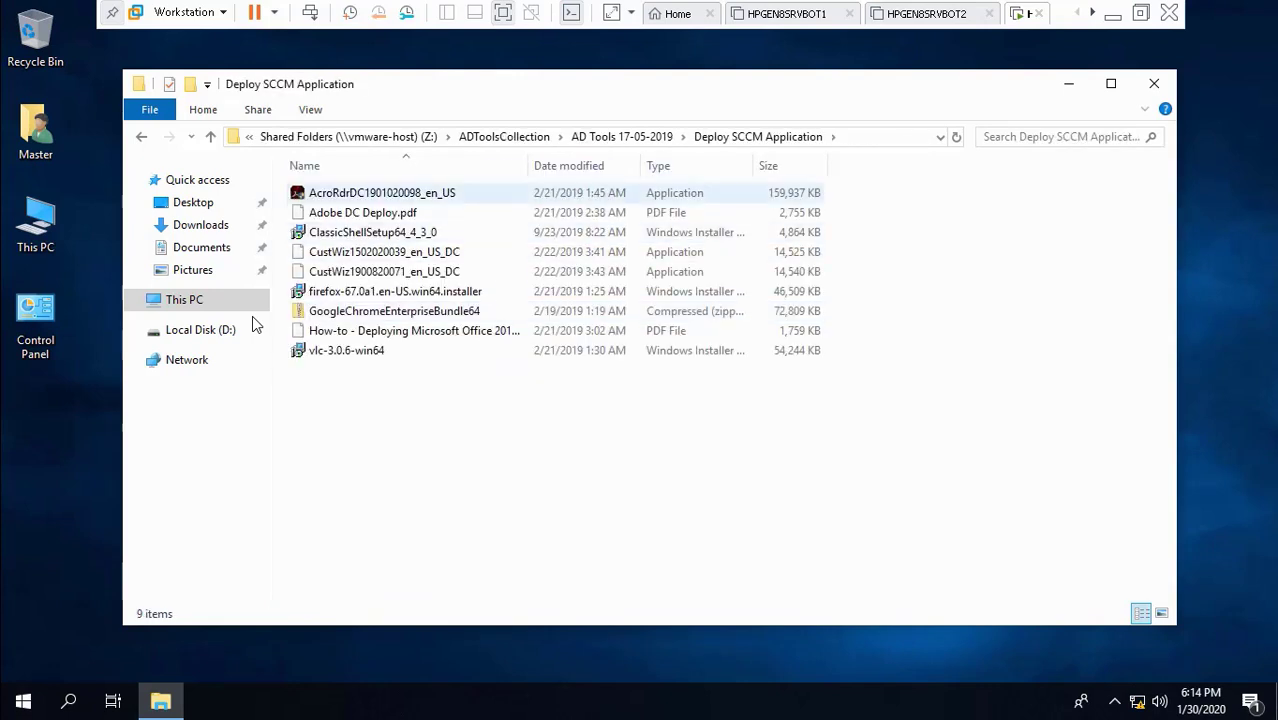
{"action": "left_click", "coordinate": [373, 232]}
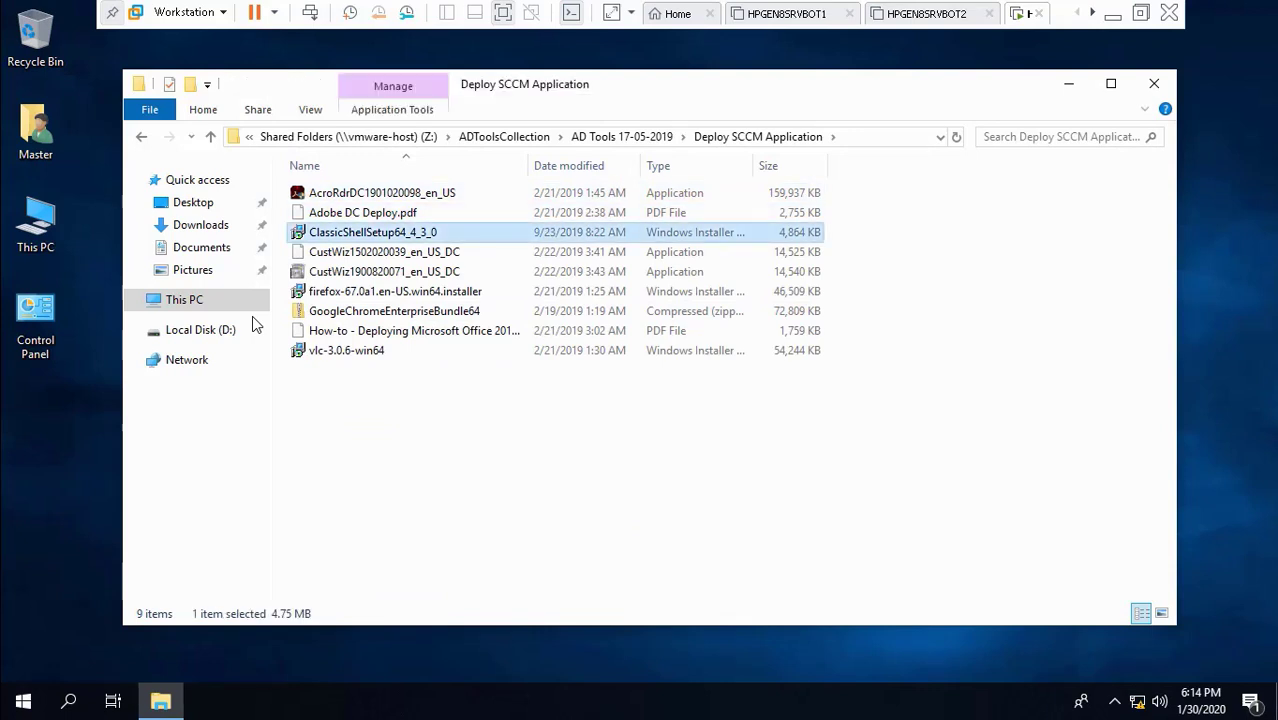
Install Classic Shell 4.3.0 with default options, accepting the license and the UAC prompt
{"action": "double_click", "coordinate": [373, 232]}
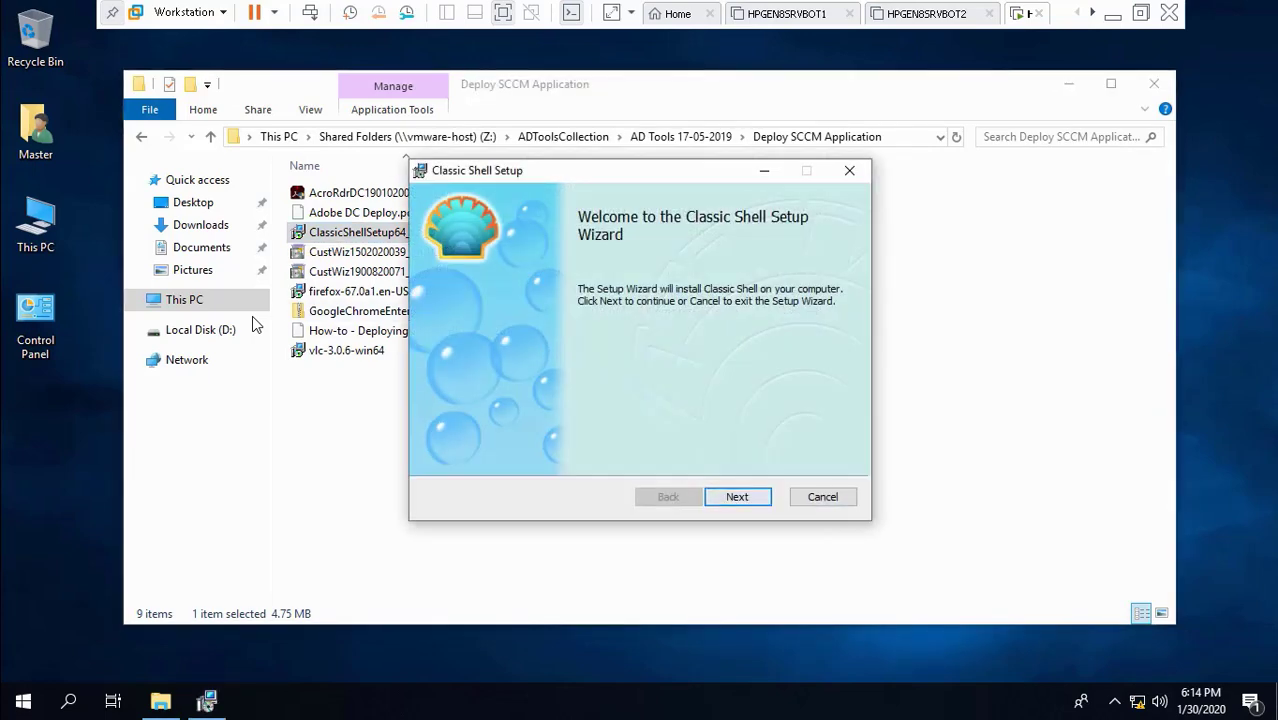
{"action": "key", "text": "Return"}
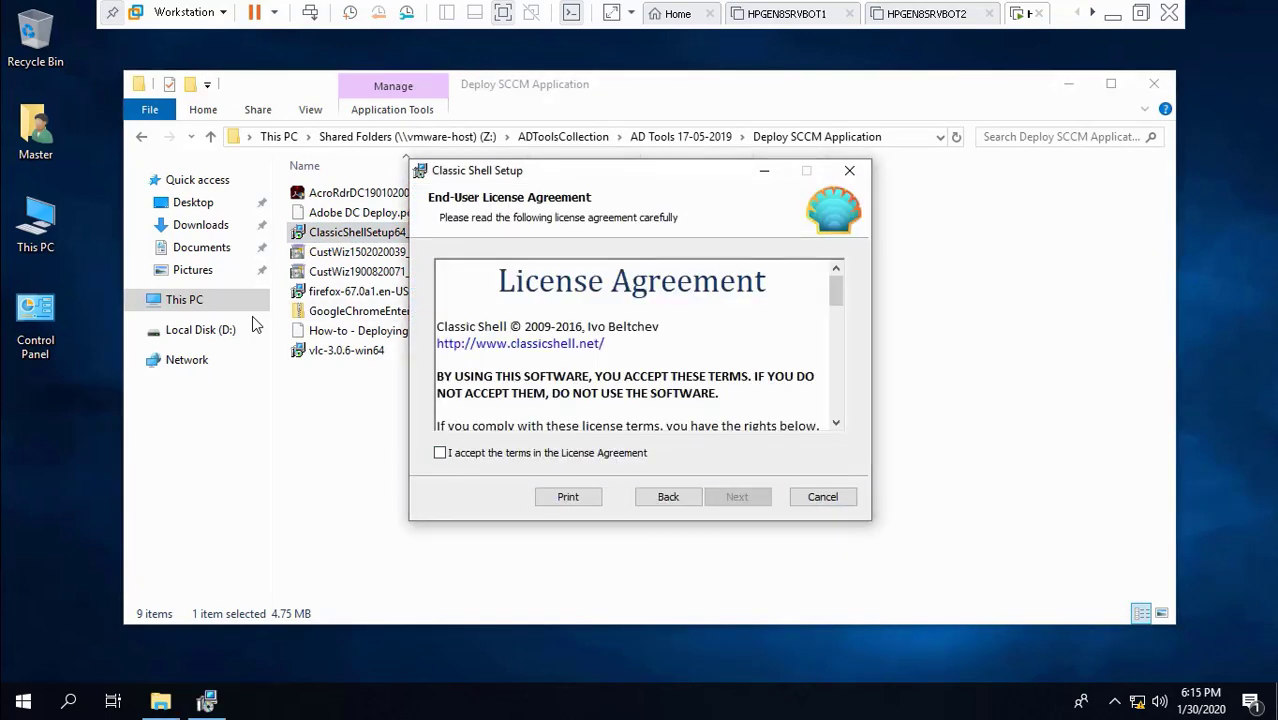
{"action": "key", "text": "alt+a"}
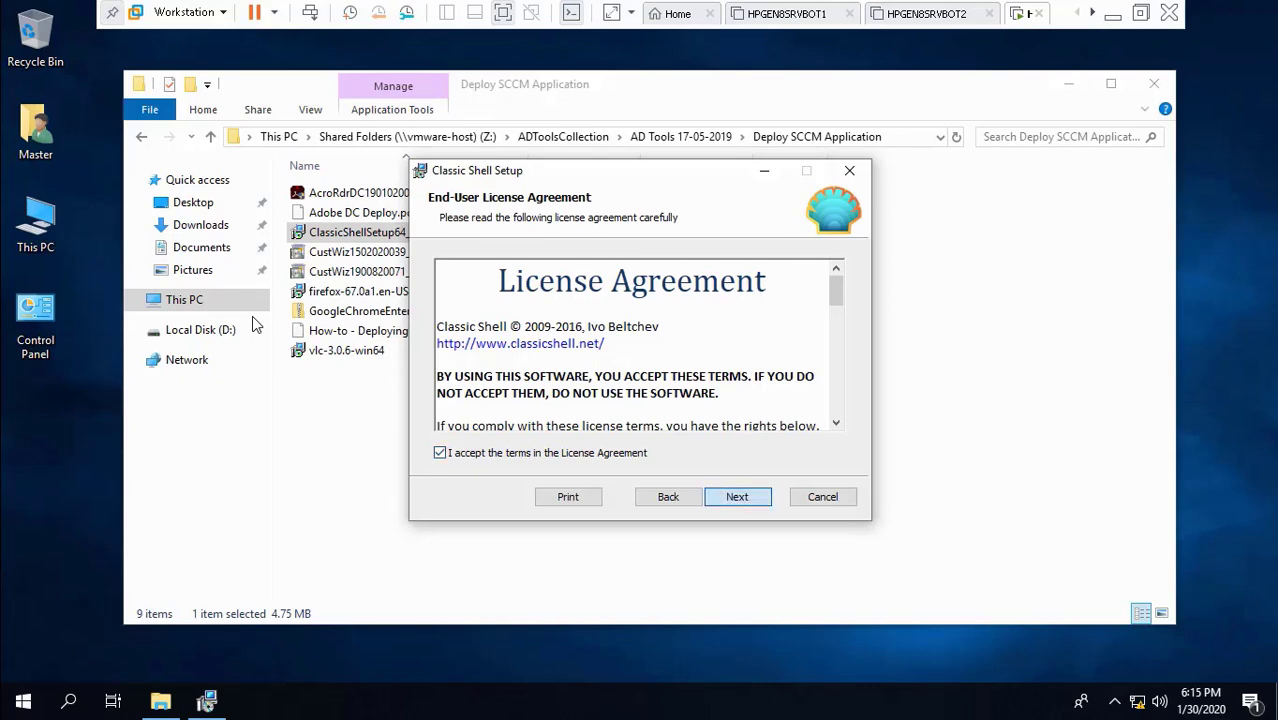
{"action": "key", "text": "Return"}
{"action": "key", "text": "Return"}
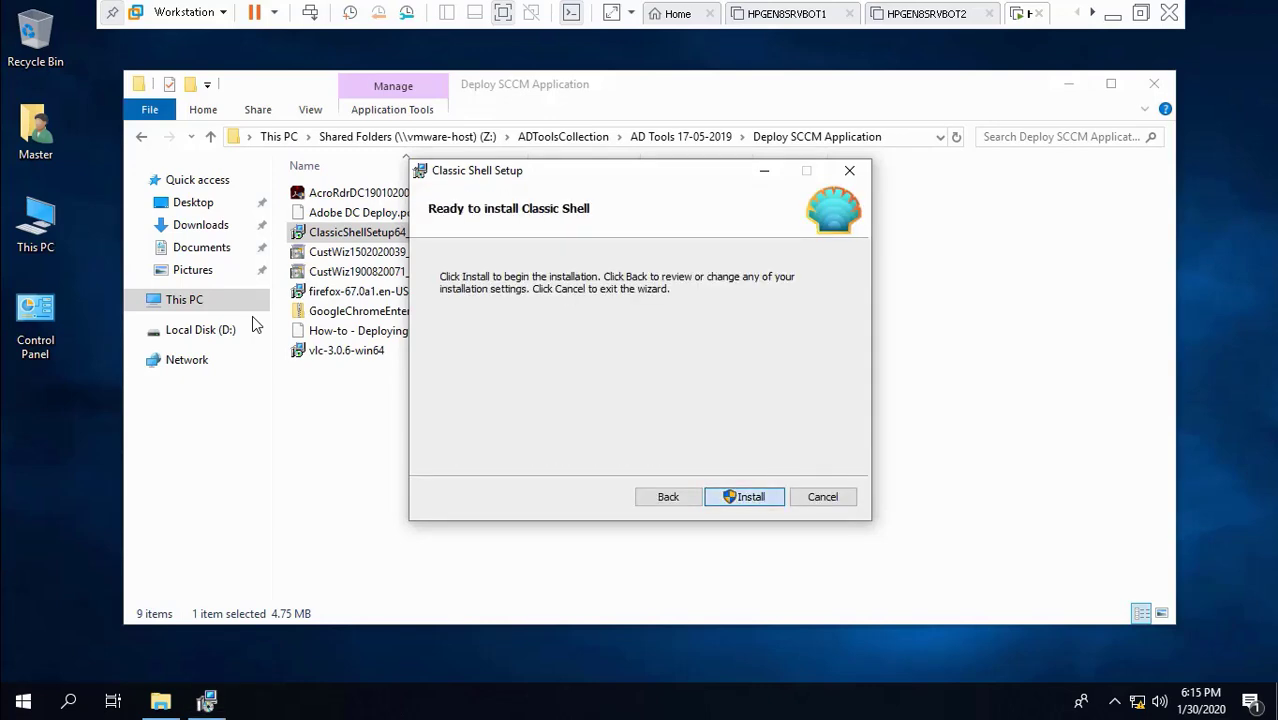
{"action": "key", "text": "Return"}
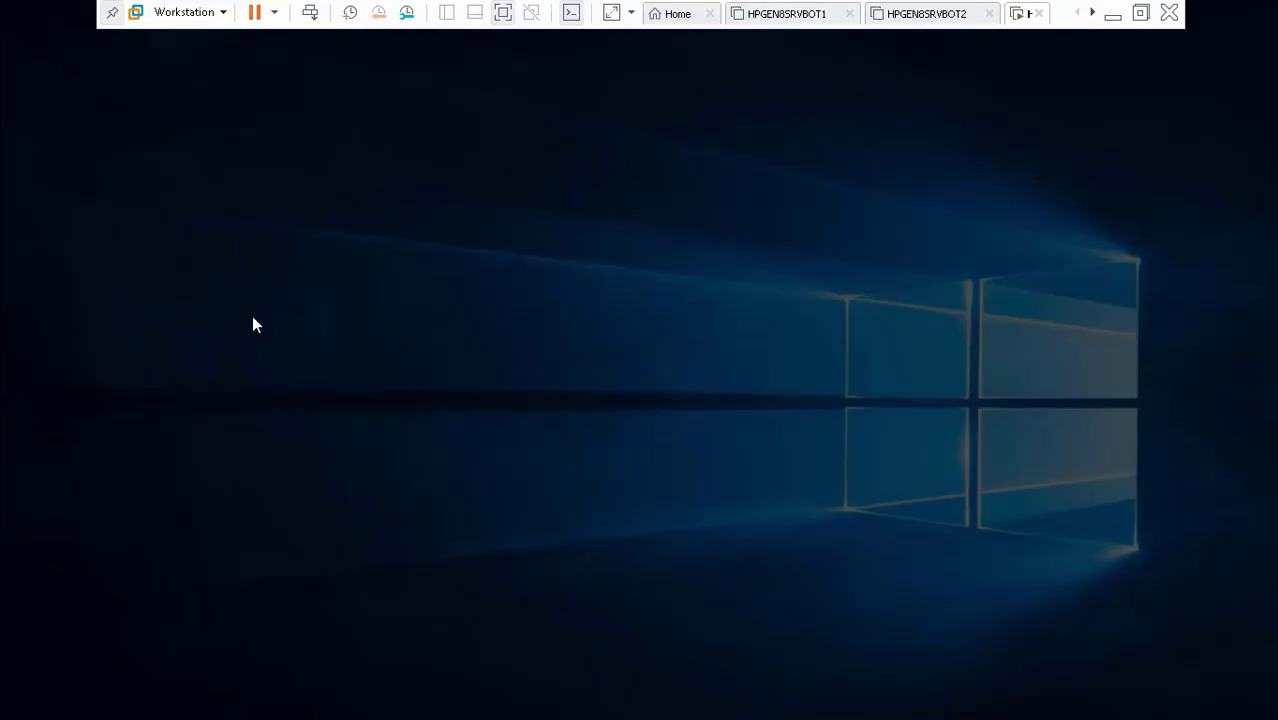
{"action": "key", "text": "Left"}
{"action": "key", "text": "Return"}
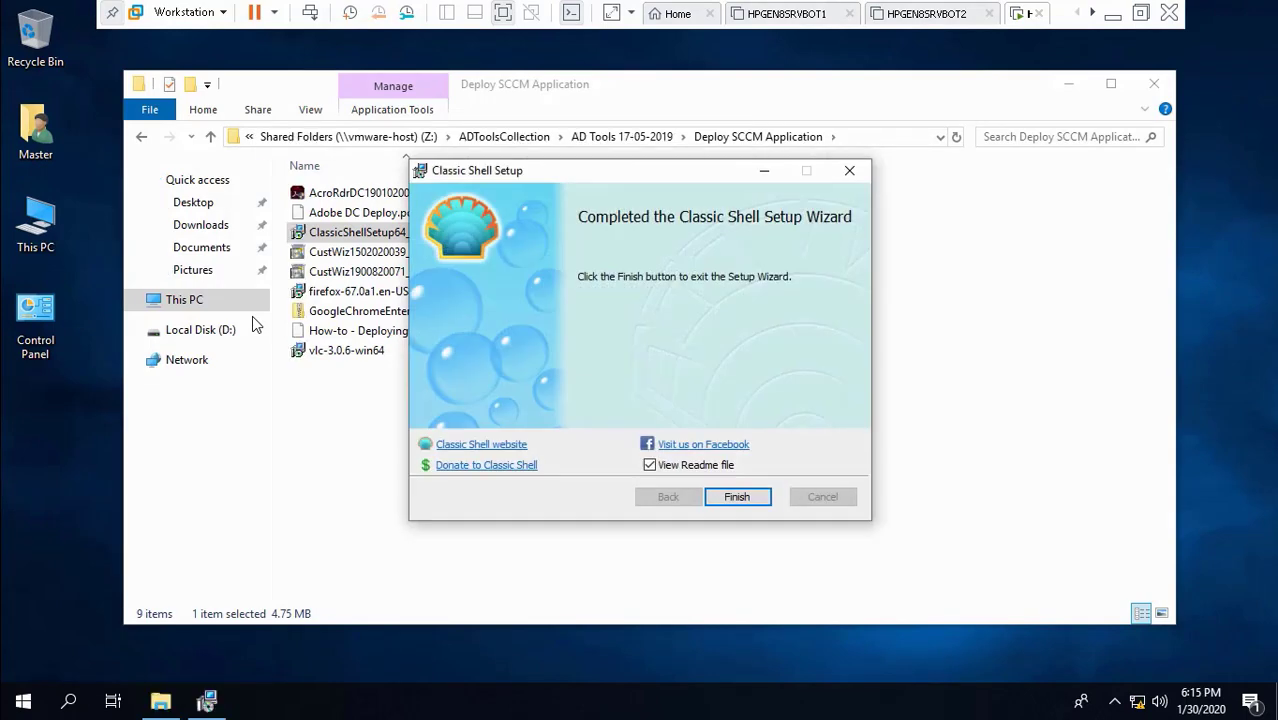
{"action": "key", "text": "Return"}
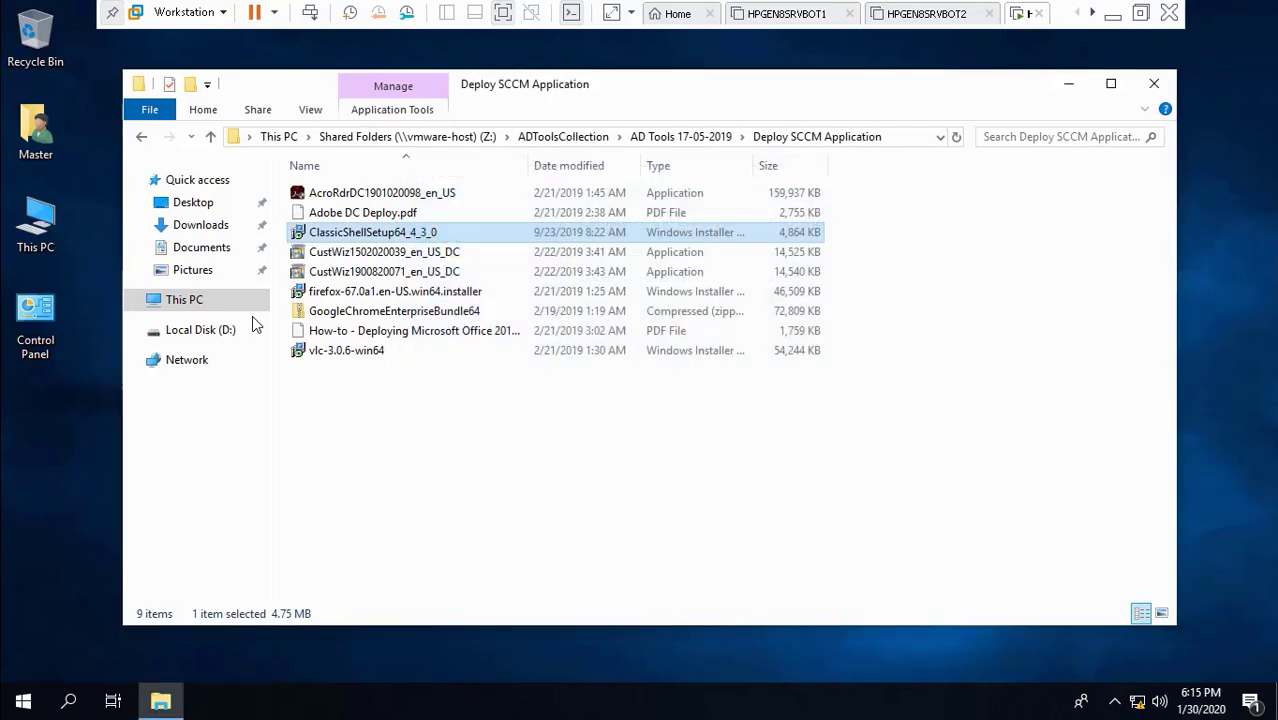
{"action": "left_click", "coordinate": [395, 291]}
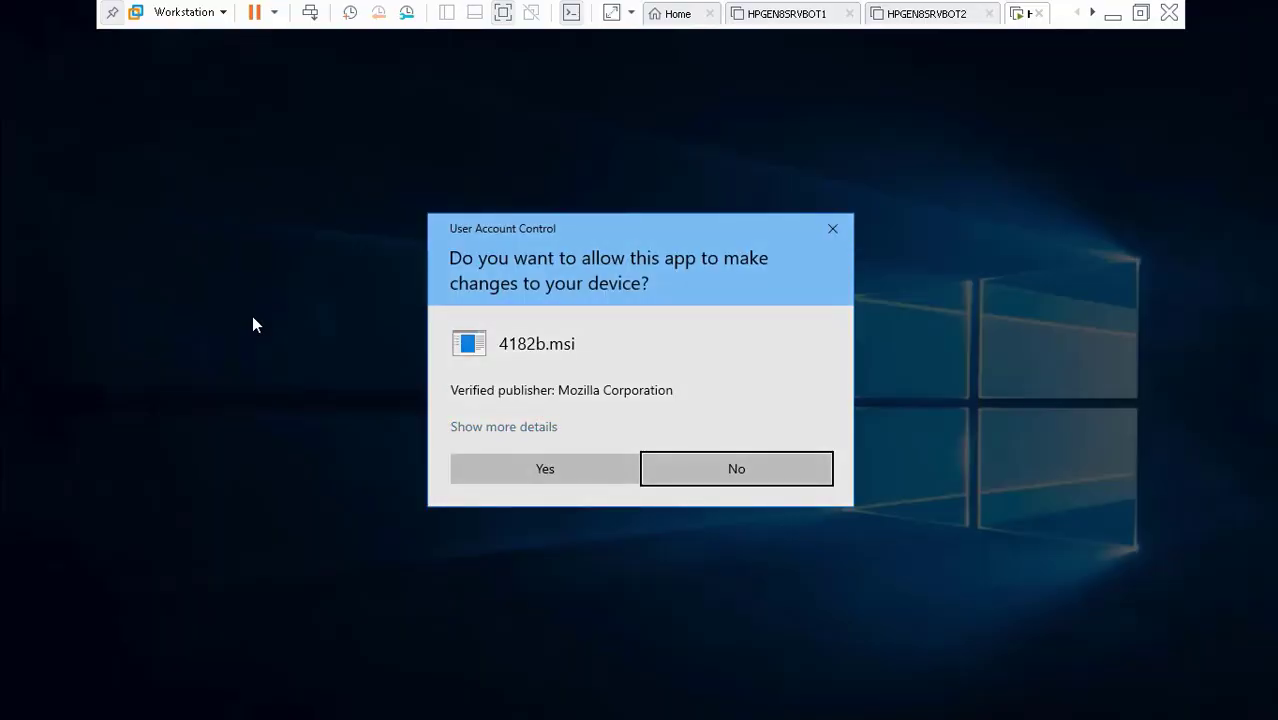
Approve the firefox-67.0a1 installer's UAC prompt and let Firefox Nightly install
{"action": "key", "text": "Left"}
{"action": "key", "text": "Return"}
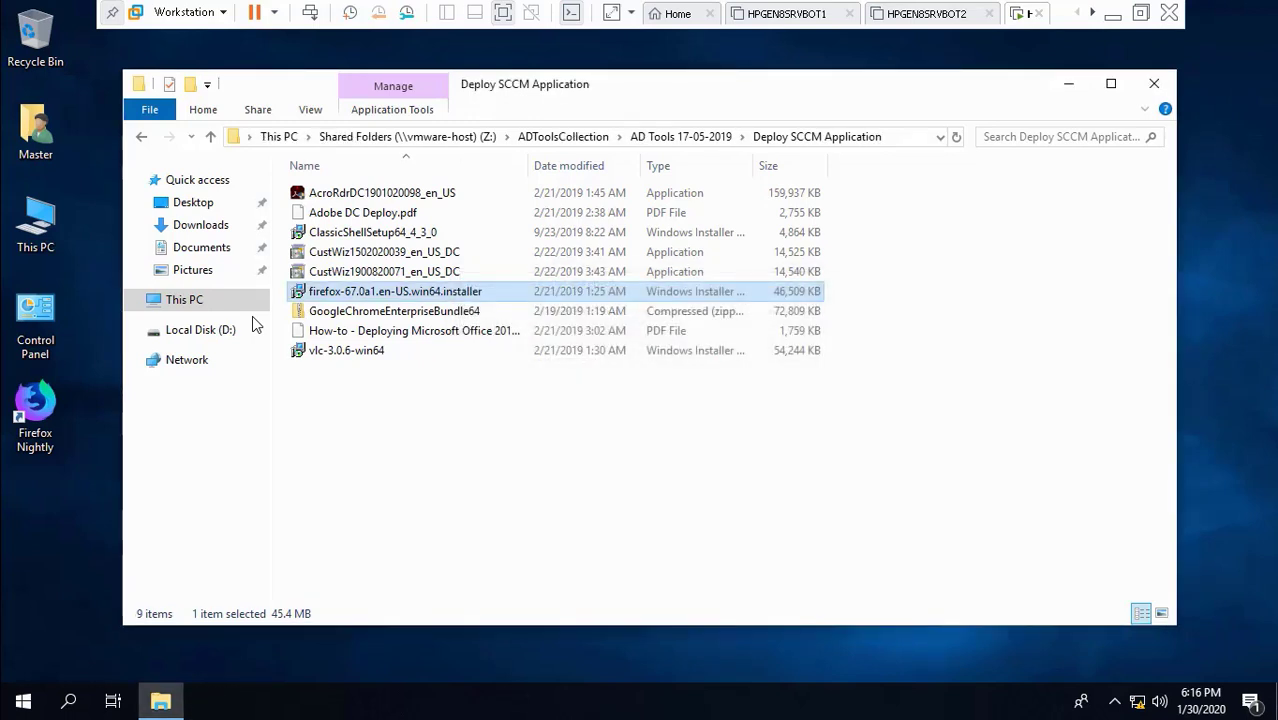
{"action": "double_click", "coordinate": [346, 350]}
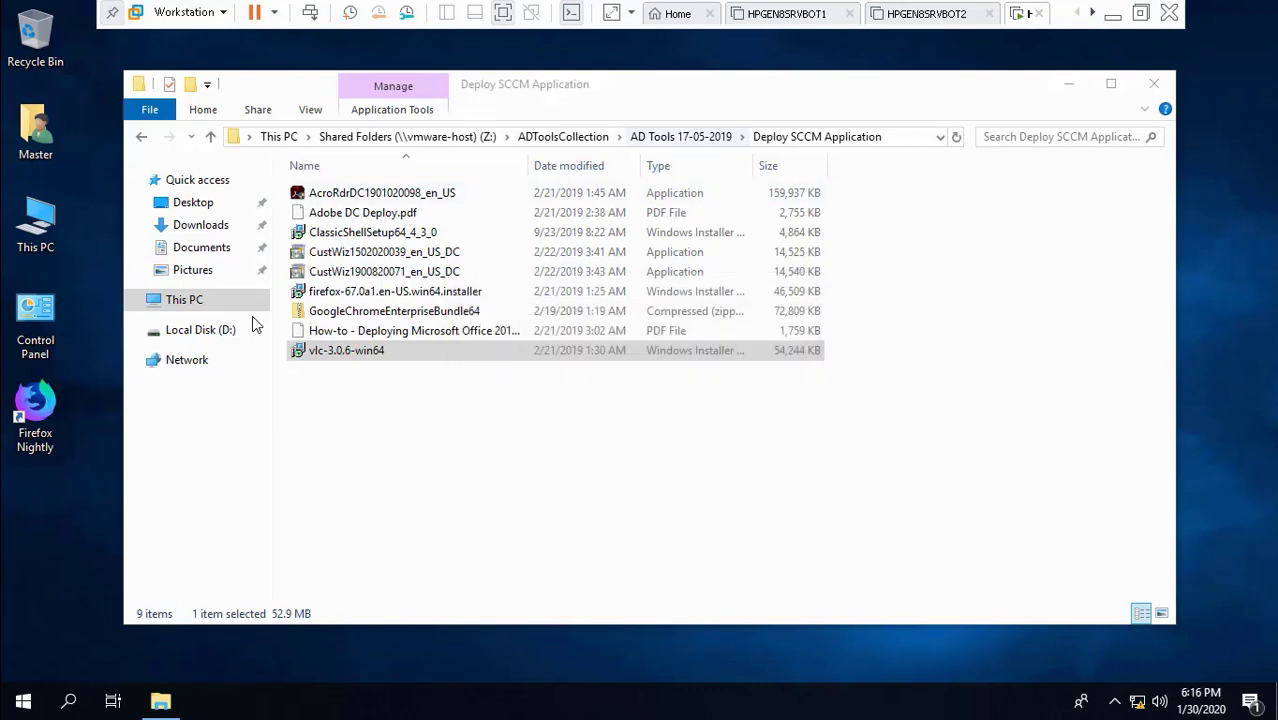
Install VLC 3.0.6 with default options, accepting the license and not launching it afterwards
{"action": "left_click", "coordinate": [681, 137]}
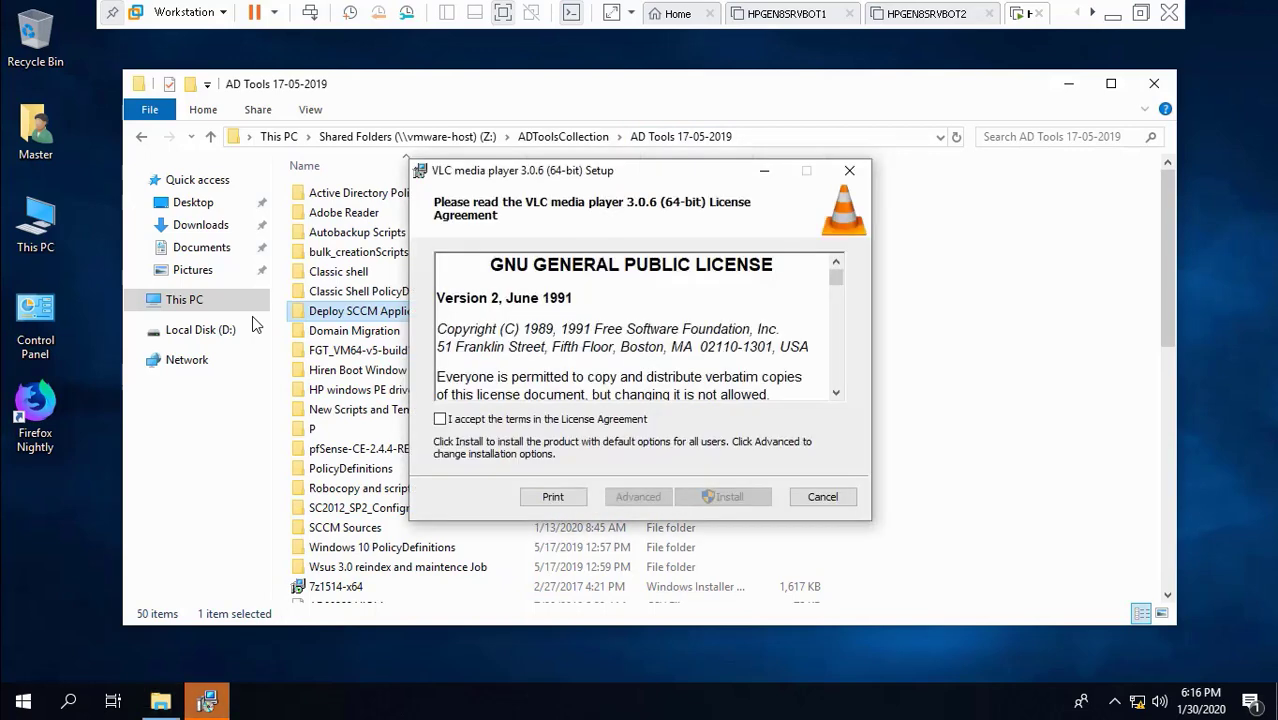
{"action": "left_click", "coordinate": [440, 419]}
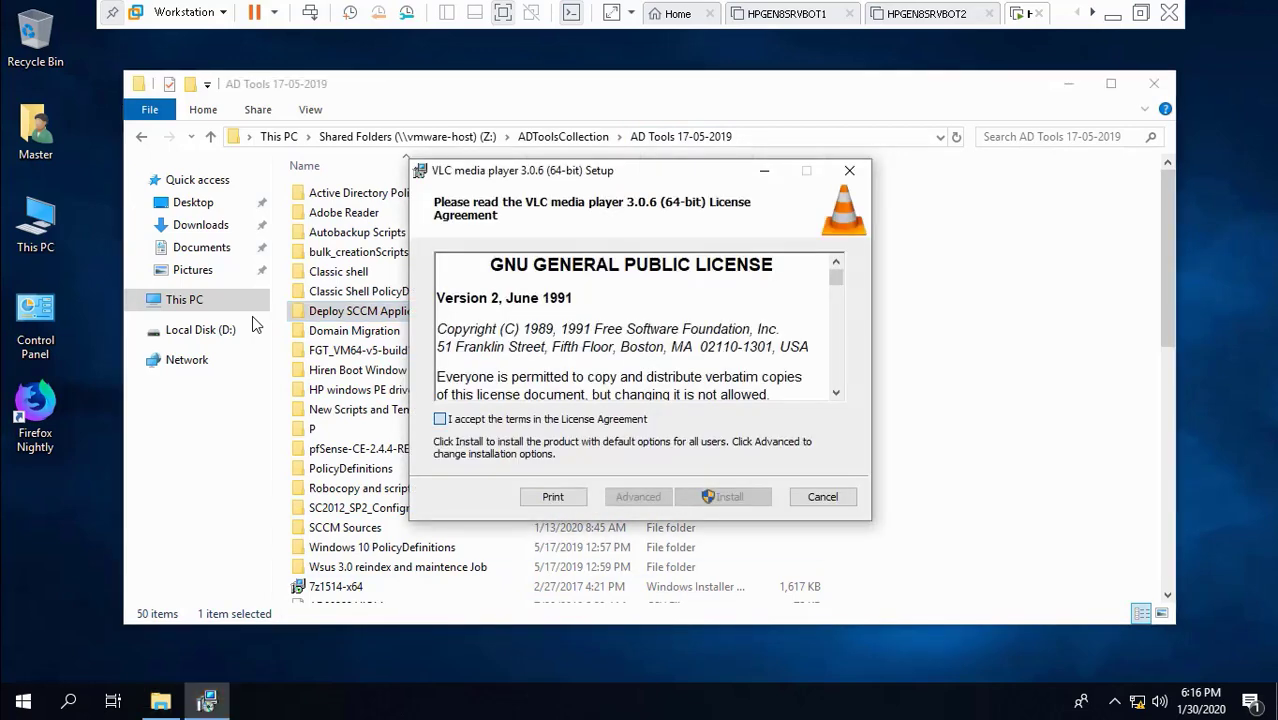
{"action": "left_click", "coordinate": [722, 497]}
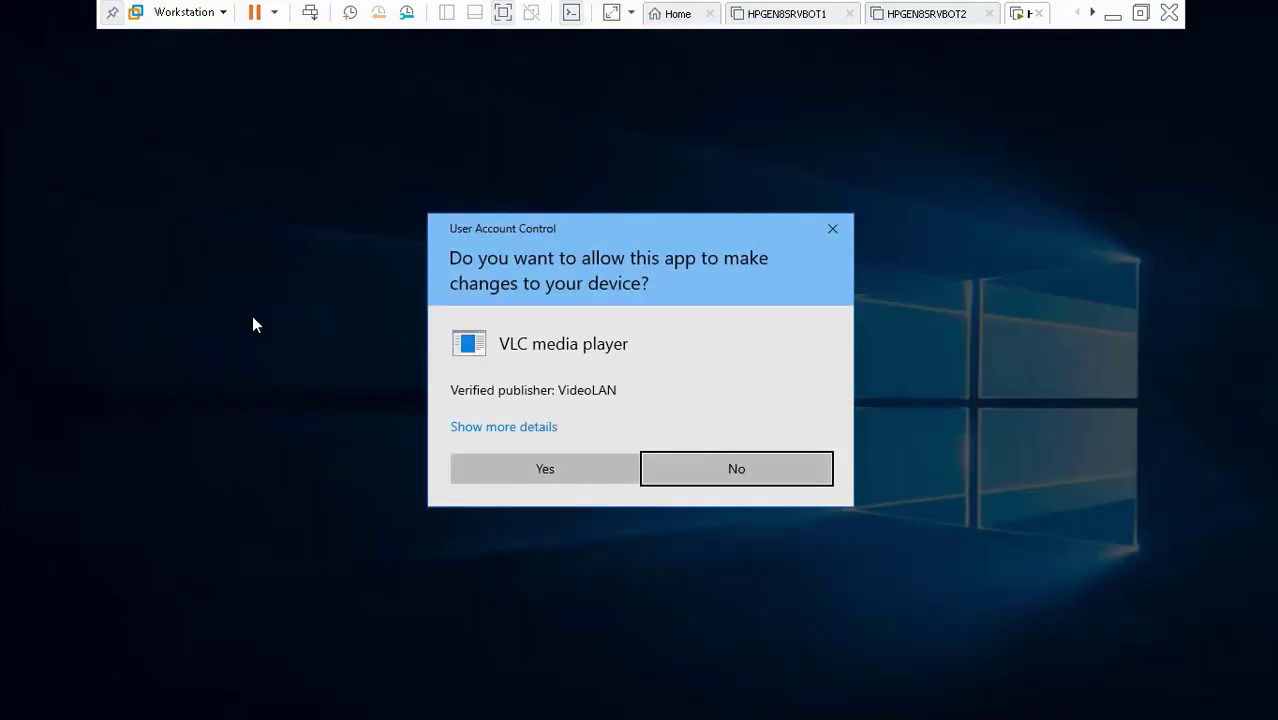
{"action": "key", "text": "Return"}
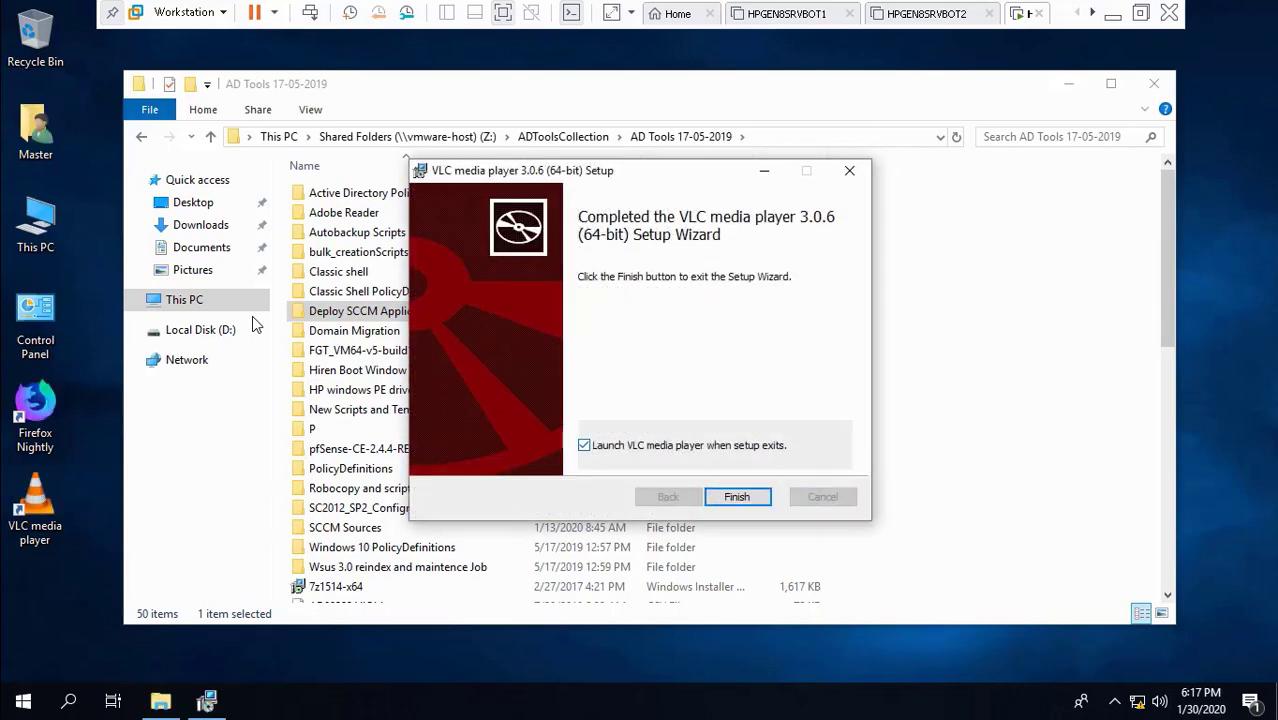
{"action": "left_click", "coordinate": [584, 445]}
{"action": "left_click", "coordinate": [737, 497]}
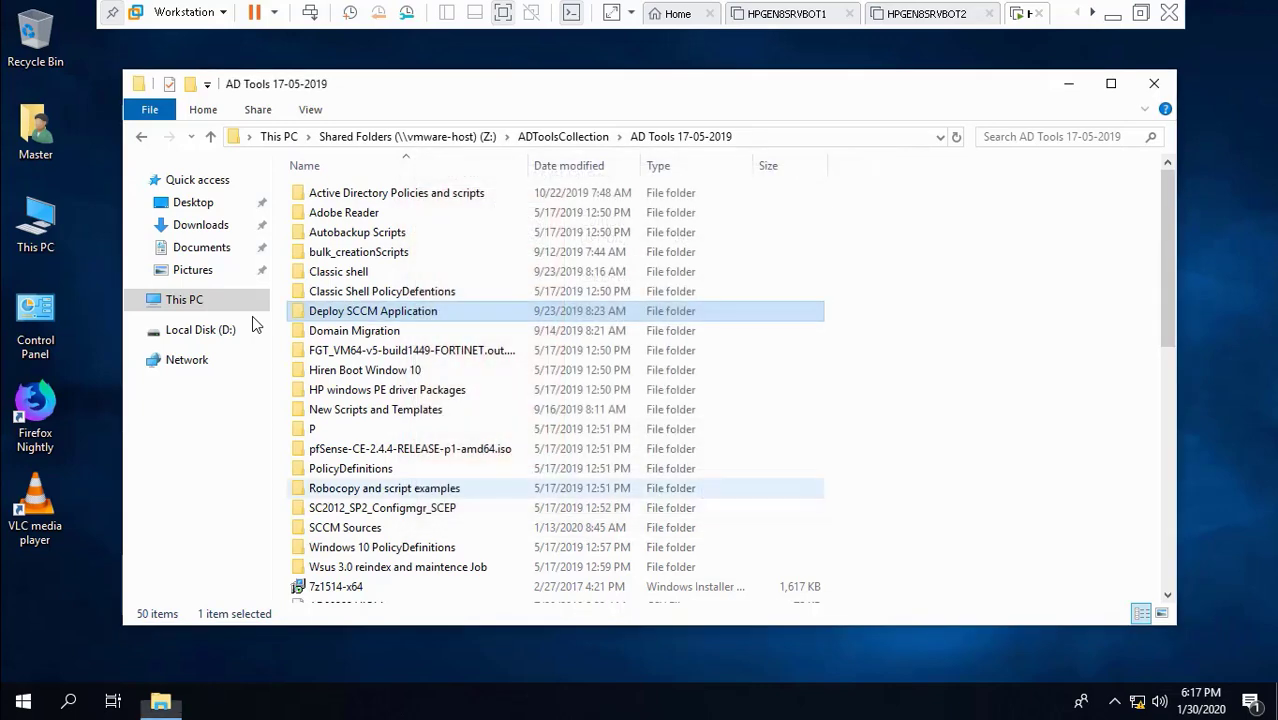
Run 7z1514-x64 and install 7-Zip 15.14 with default settings, approving UAC
{"action": "key", "text": "7"}
{"action": "key", "text": "Return"}
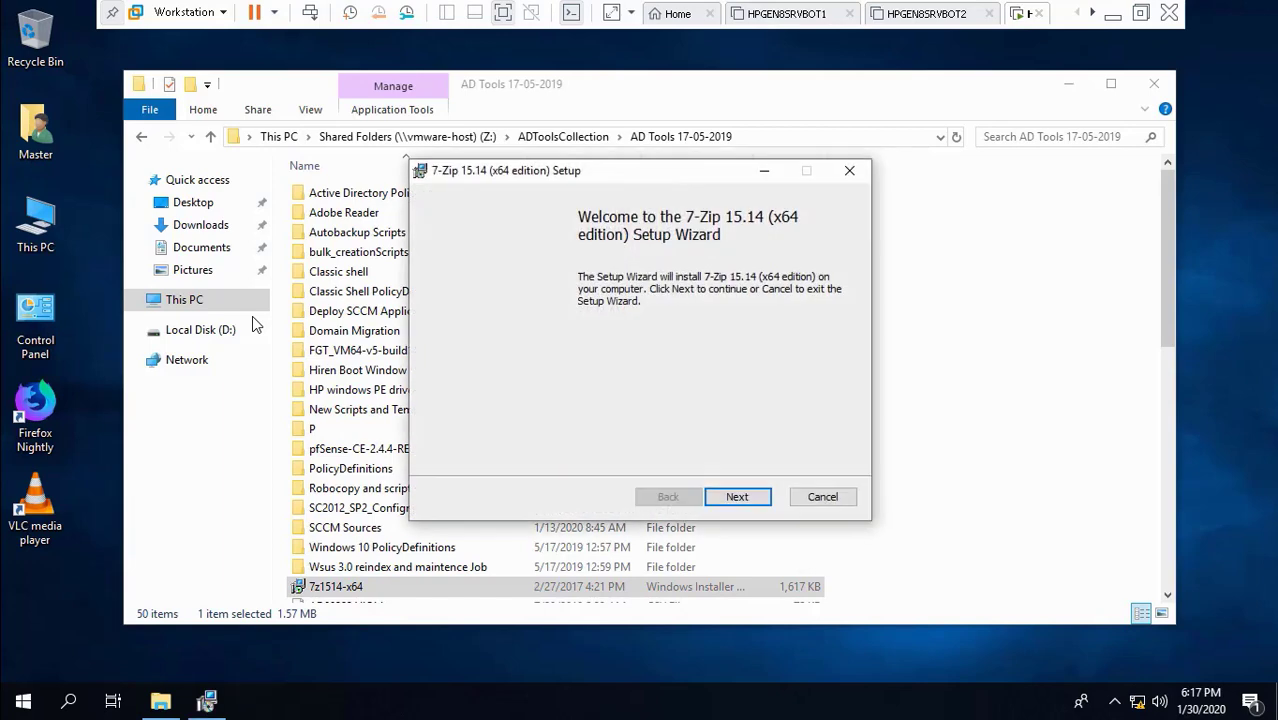
{"action": "key", "text": "Return"}
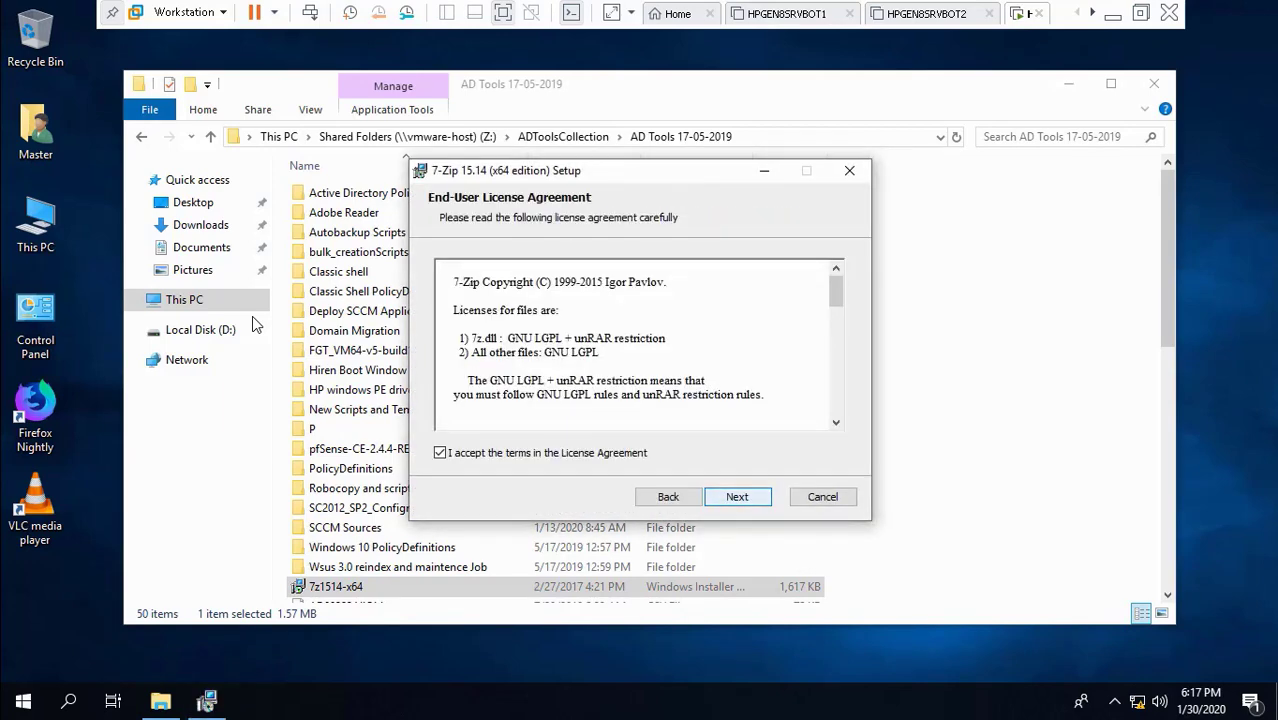
{"action": "key", "text": "Return"}
{"action": "key", "text": "Return"}
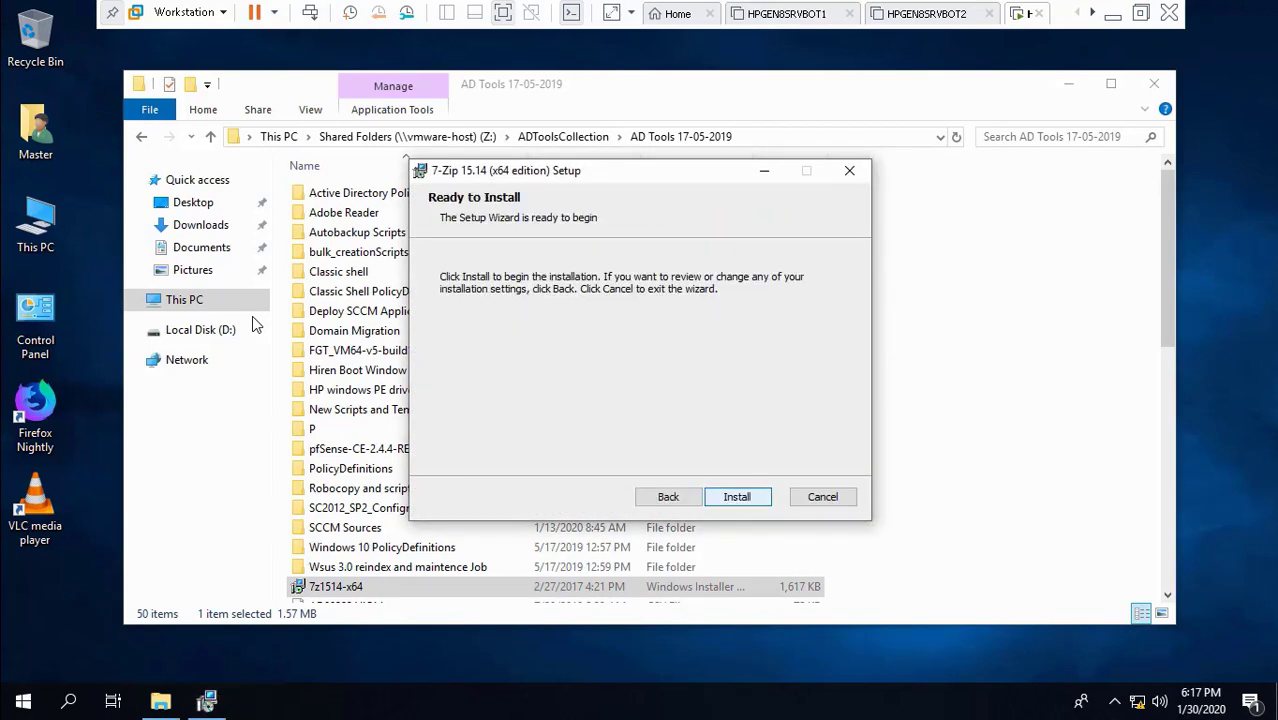
{"action": "key", "text": "Return"}
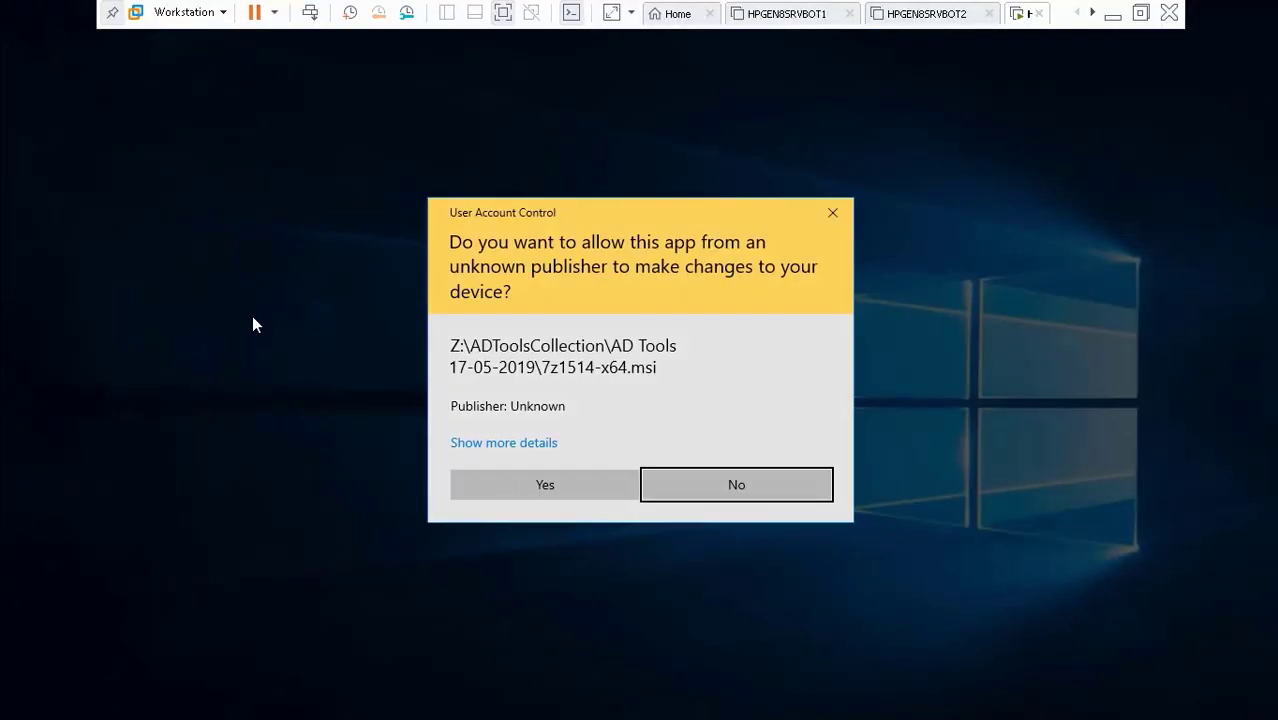
{"action": "key", "text": "Left"}
{"action": "key", "text": "Return"}
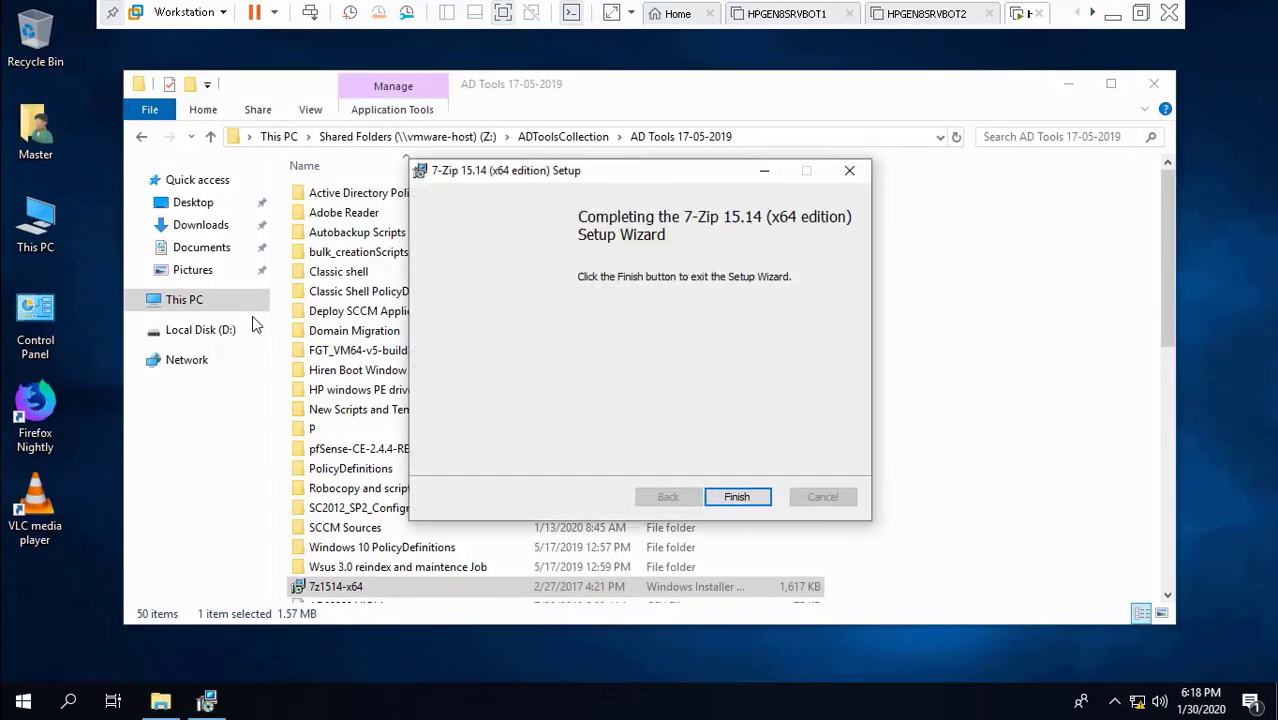
{"action": "key", "text": "Return"}
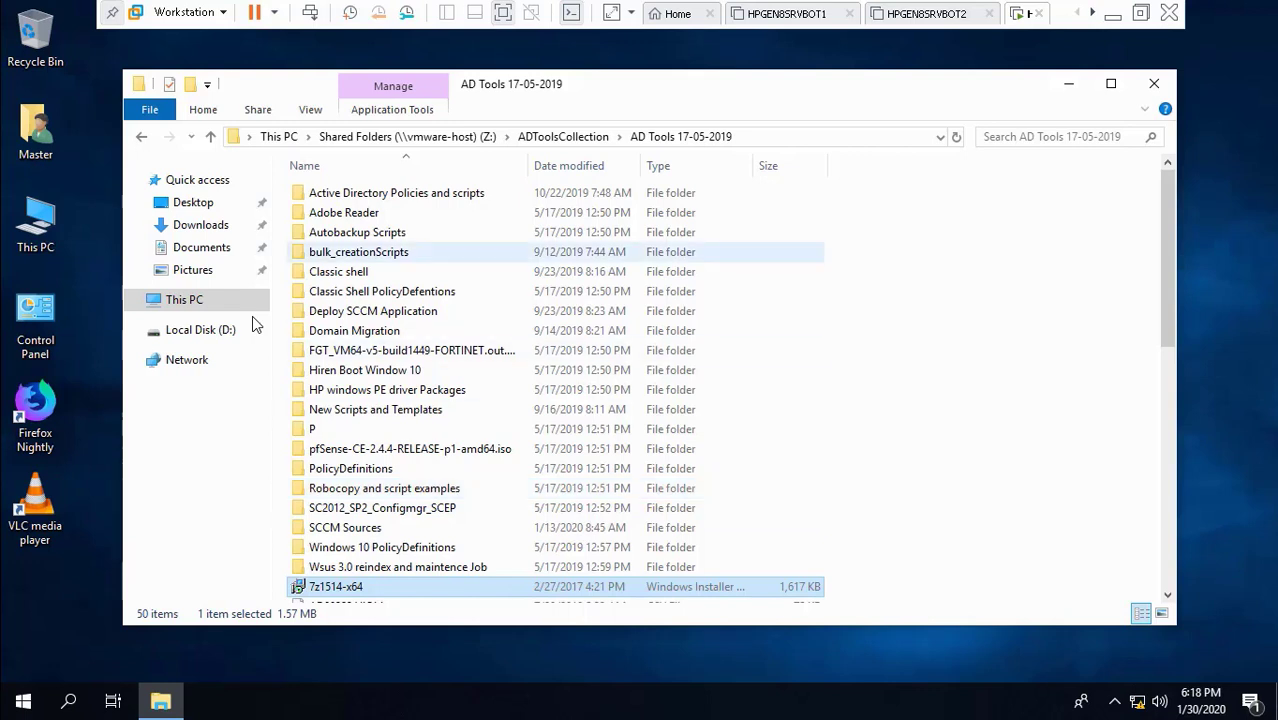
{"action": "double_click", "coordinate": [343, 212]}
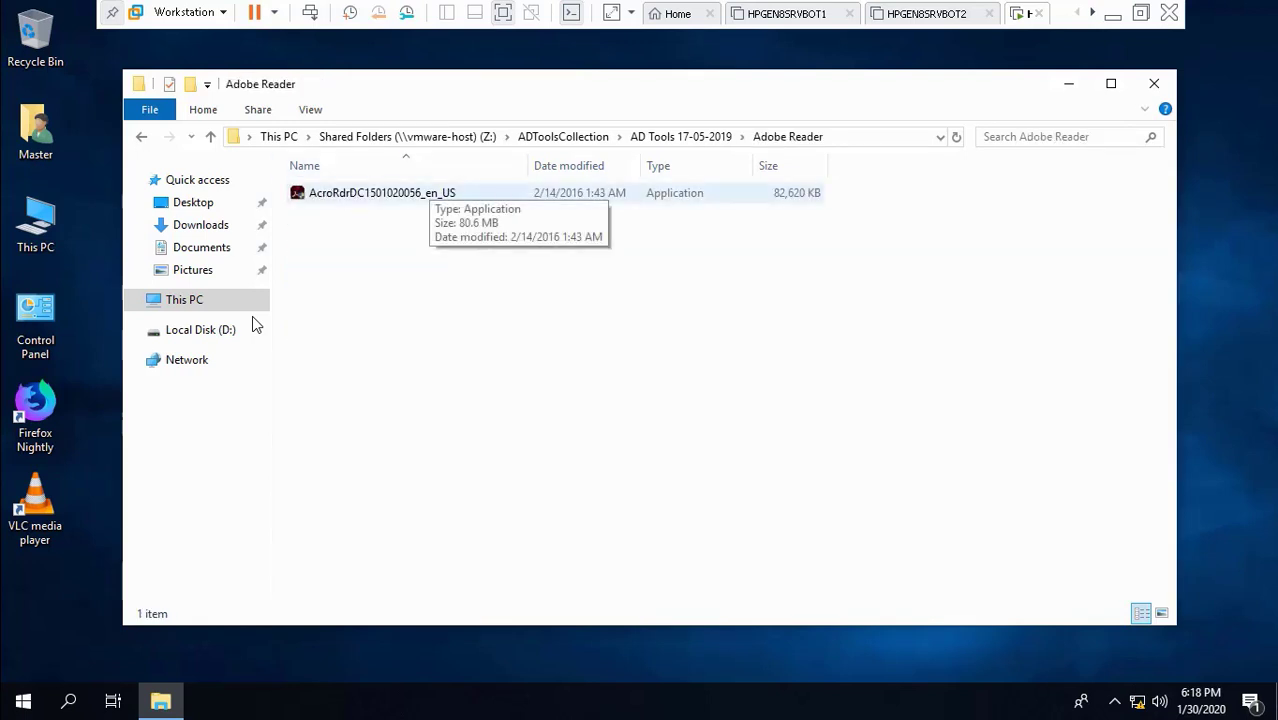
{"action": "left_click", "coordinate": [428, 193]}
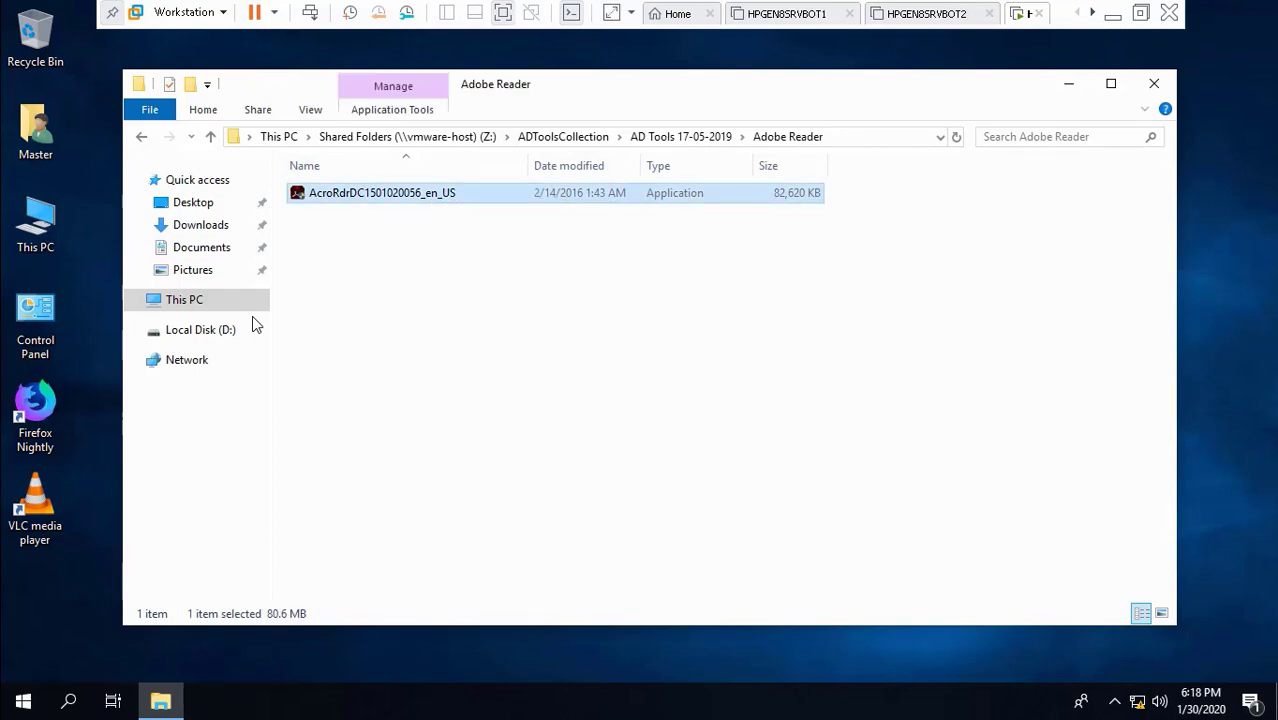
{"action": "key", "text": "alt+y"}
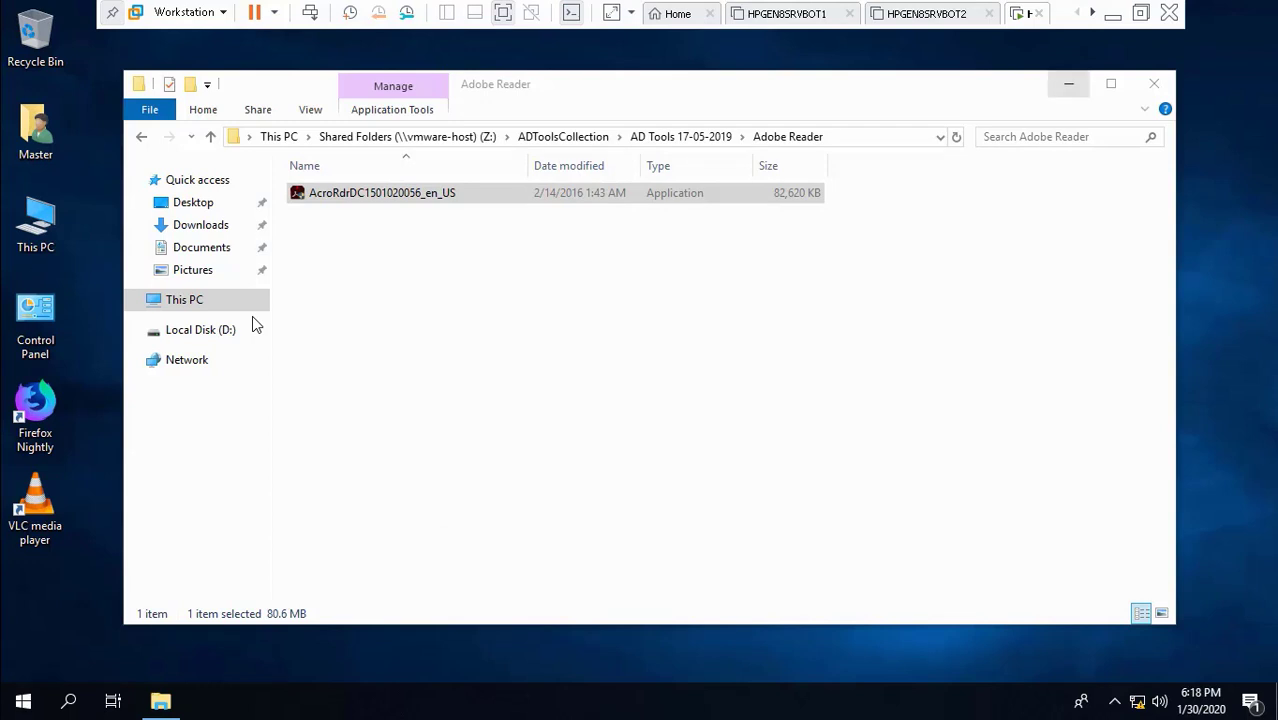
{"action": "left_click", "coordinate": [1068, 84]}
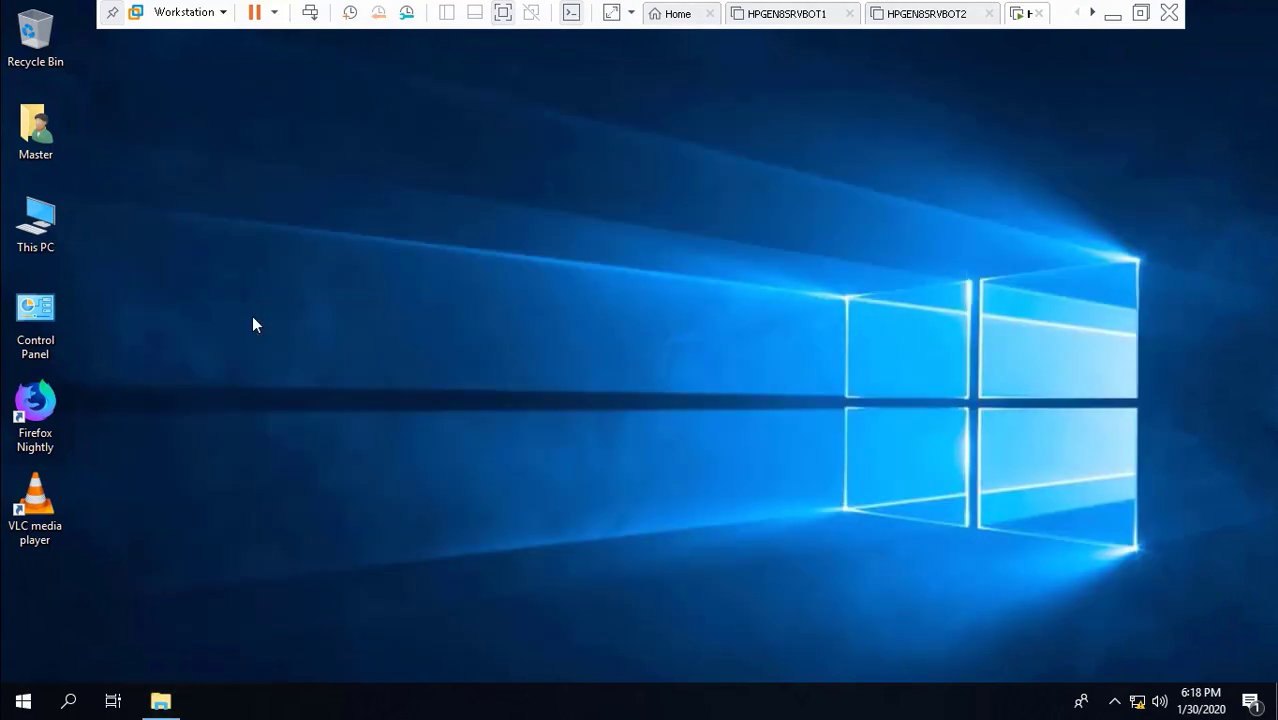
Open the VM's CD/DVD (SATA) drive settings via VM > Removable Devices
{"action": "left_click", "coordinate": [190, 13]}
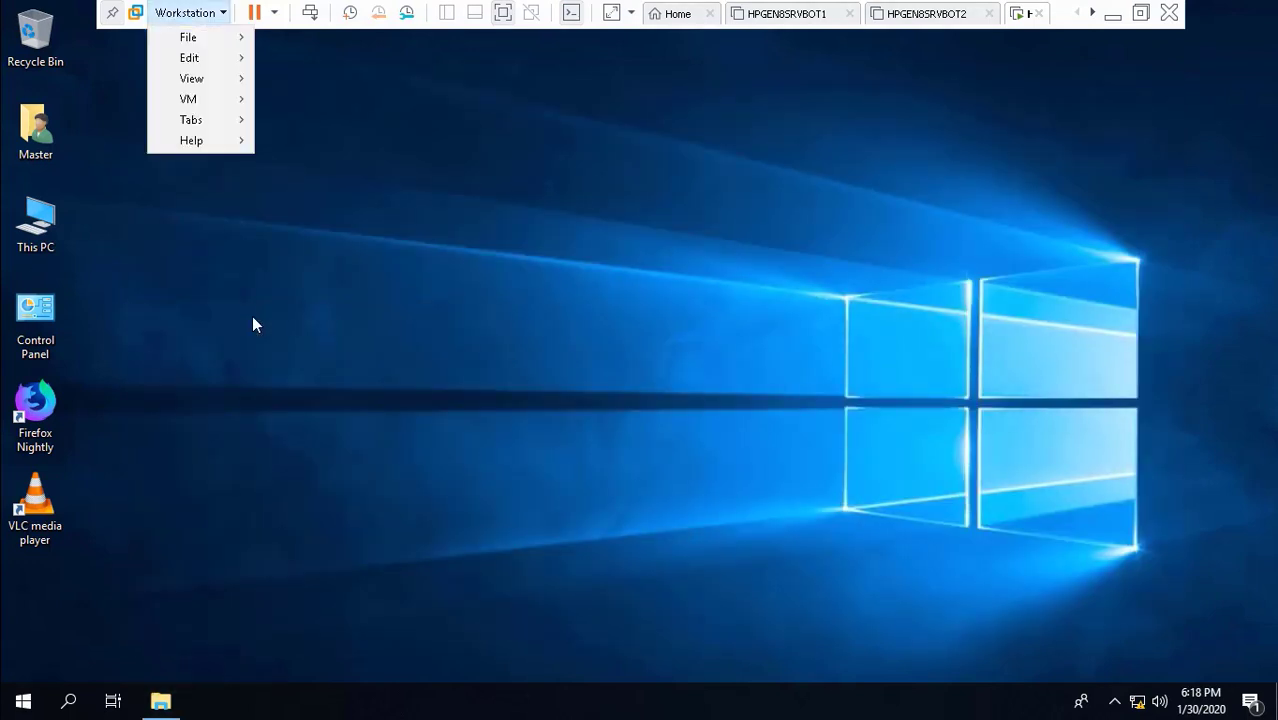
{"action": "mouse_move", "coordinate": [192, 79]}
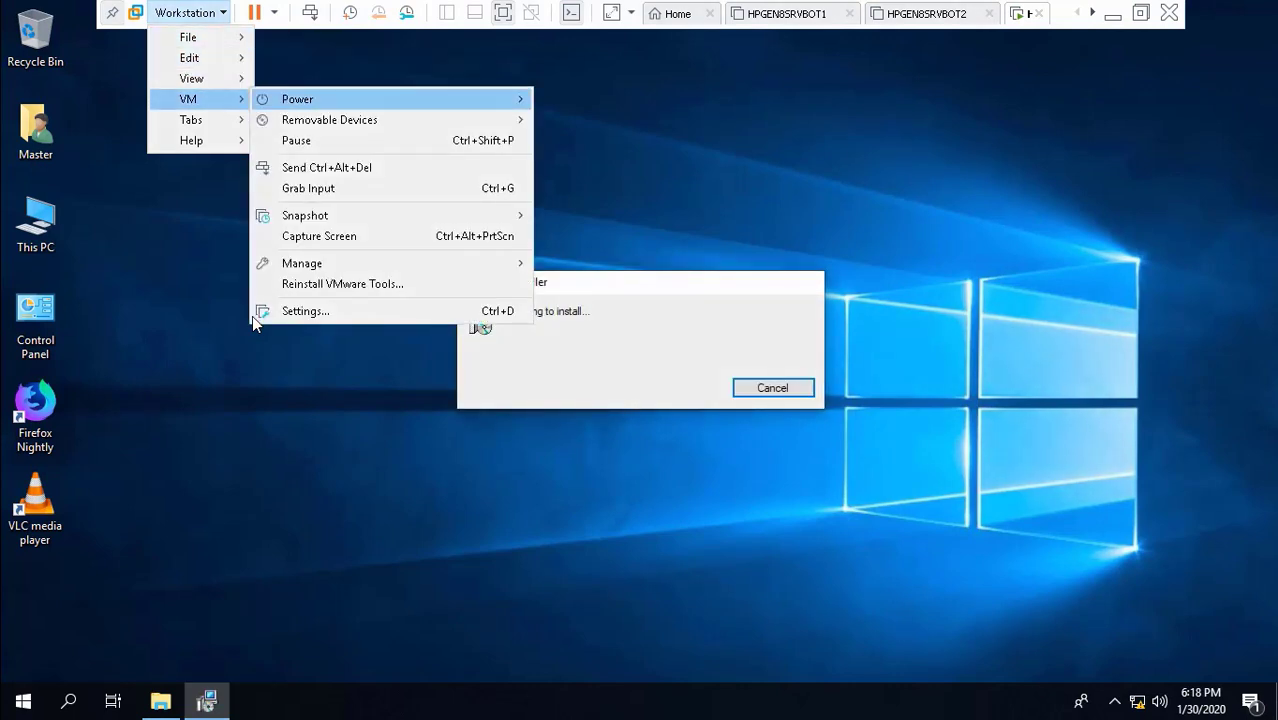
{"action": "mouse_move", "coordinate": [300, 99]}
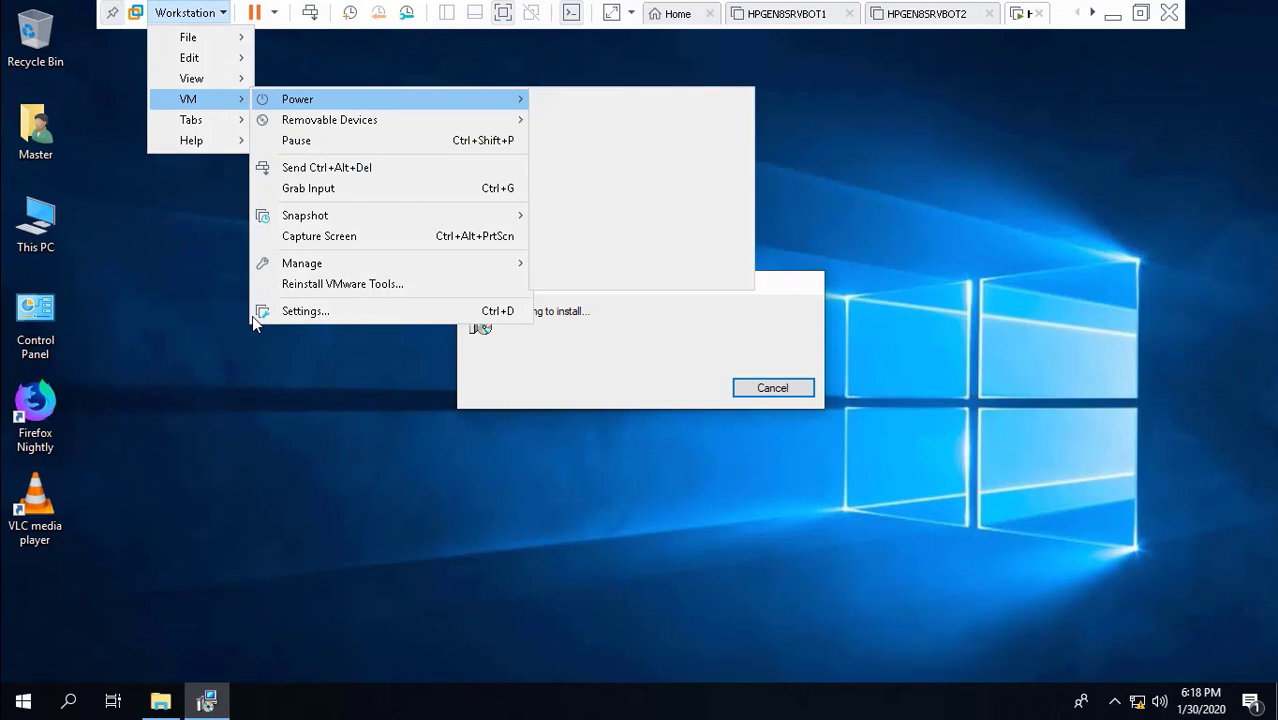
{"action": "mouse_move", "coordinate": [329, 119]}
{"action": "mouse_move", "coordinate": [599, 119]}
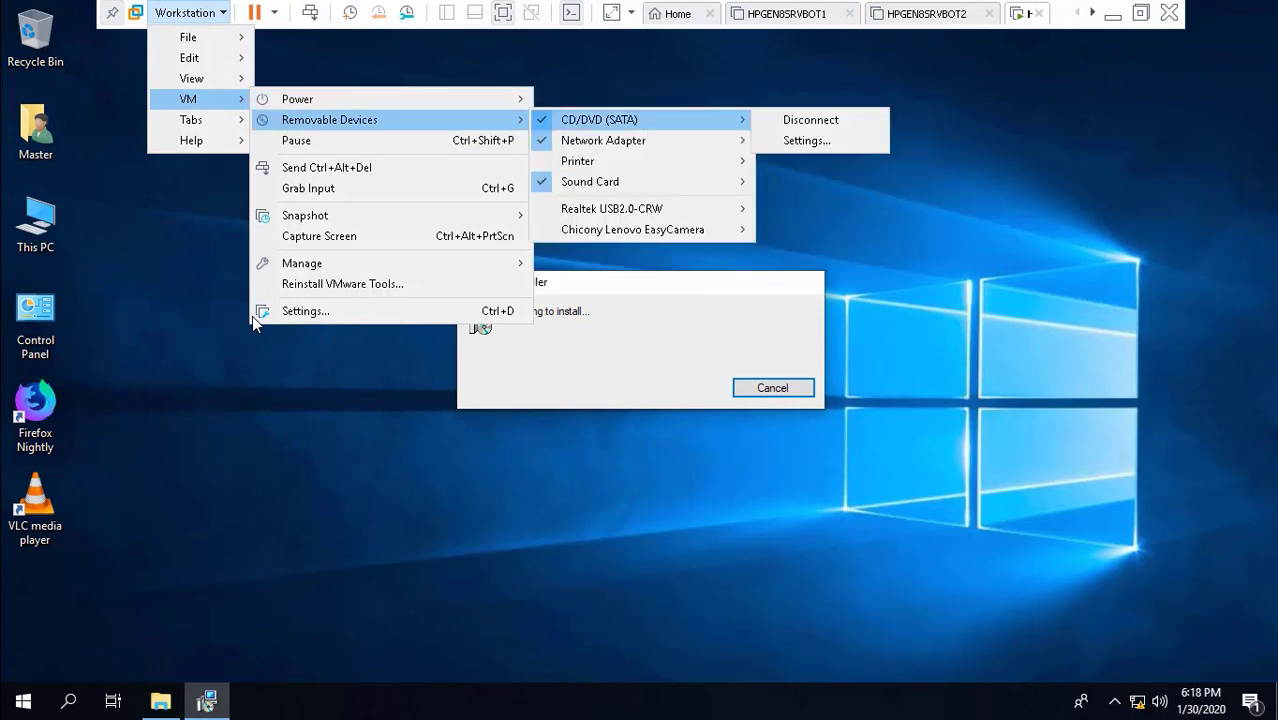
{"action": "left_click", "coordinate": [806, 140]}
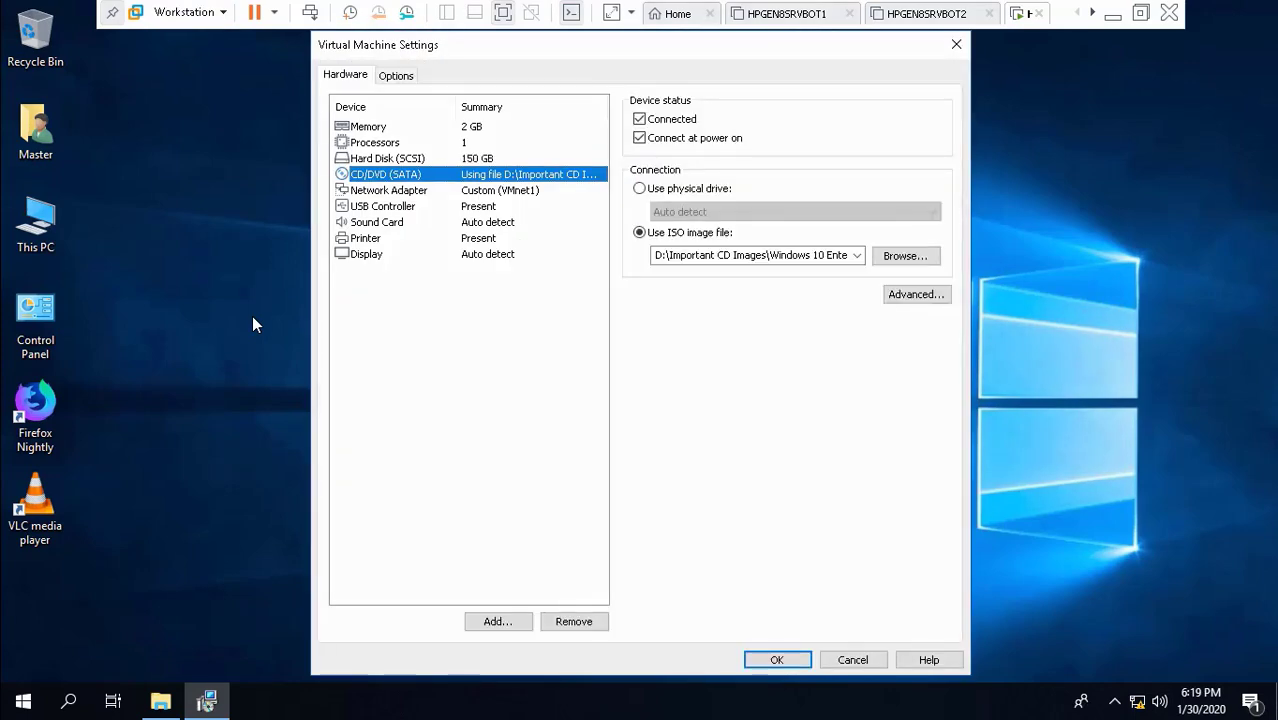
Mount the ProPlus_Visio_Project_2016 ISO from D:\ADToolsCollection\AD Tools 17-05-2019 on the drive
{"action": "left_click", "coordinate": [906, 256]}
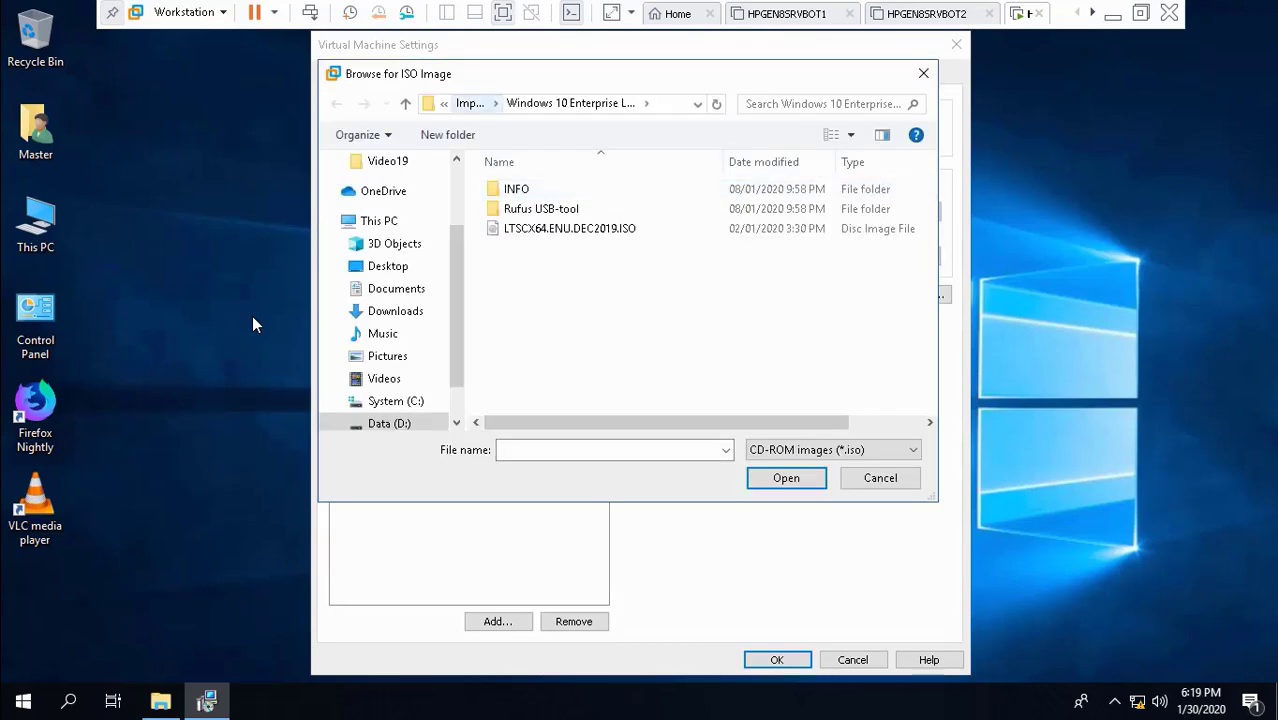
{"action": "left_click", "coordinate": [470, 103]}
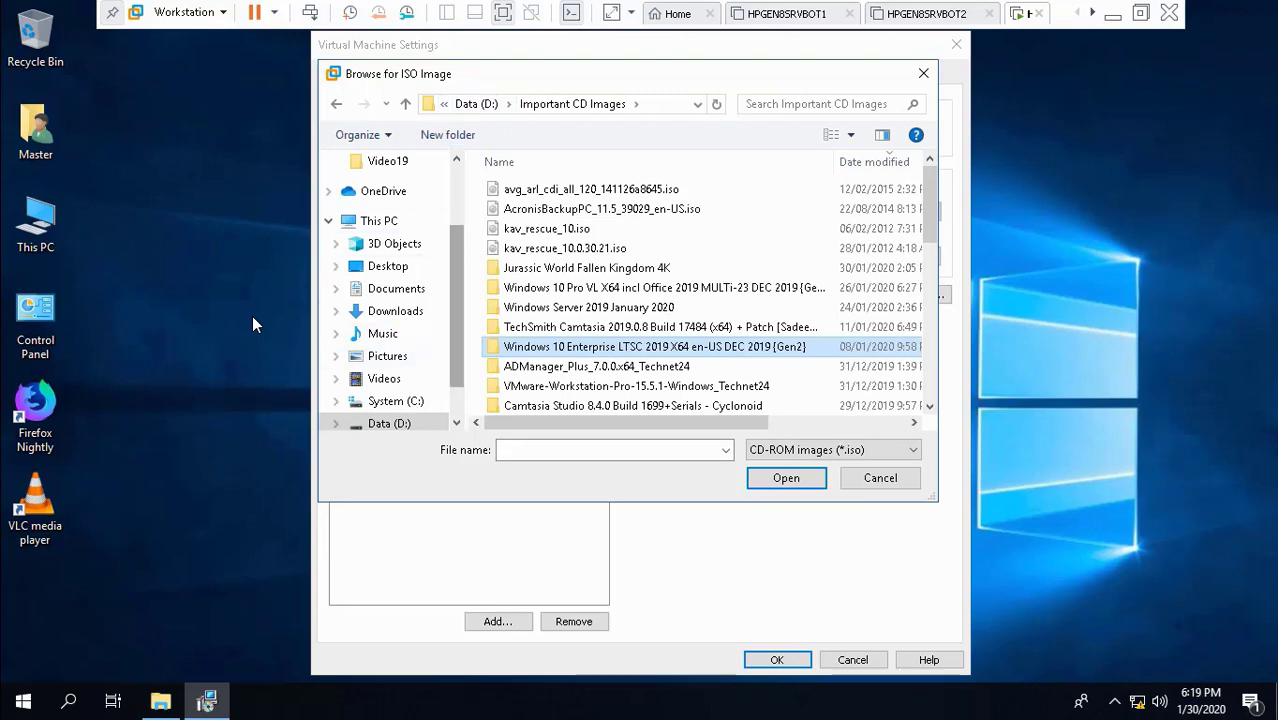
{"action": "left_click", "coordinate": [476, 103]}
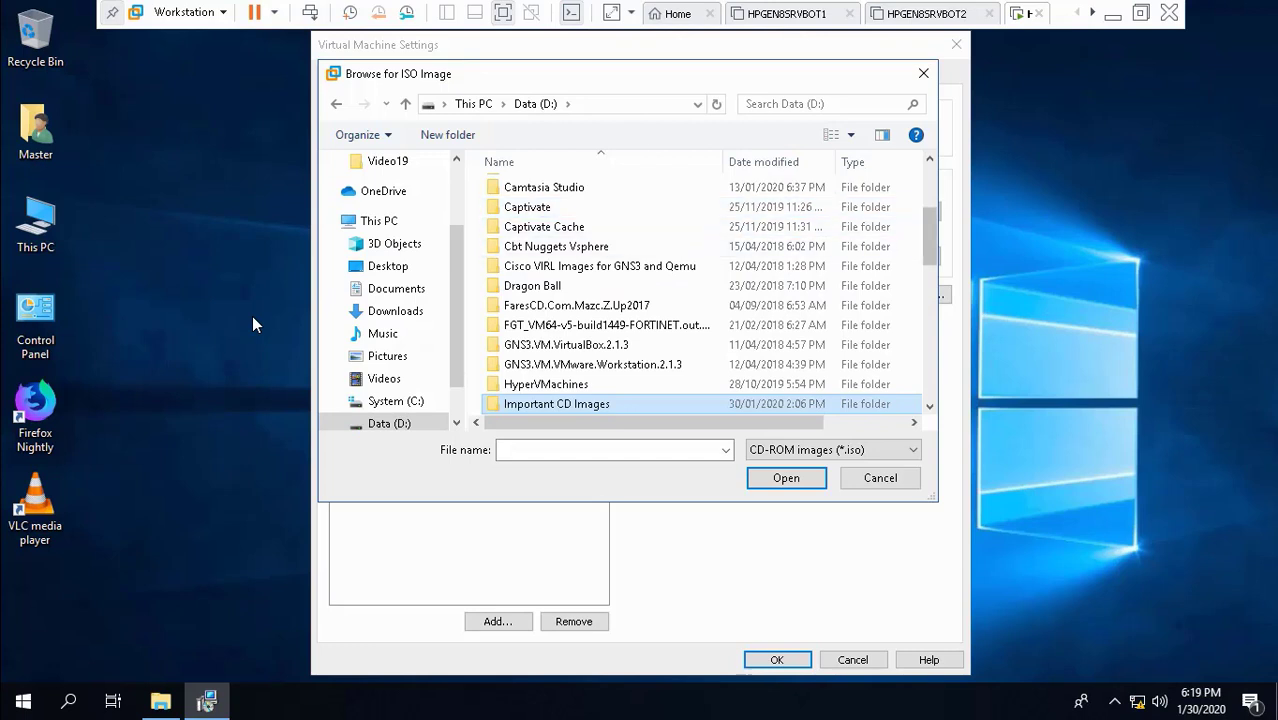
{"action": "scroll", "coordinate": [700, 300], "scroll_direction": "up", "scroll_amount": 3}
{"action": "double_click", "coordinate": [549, 228]}
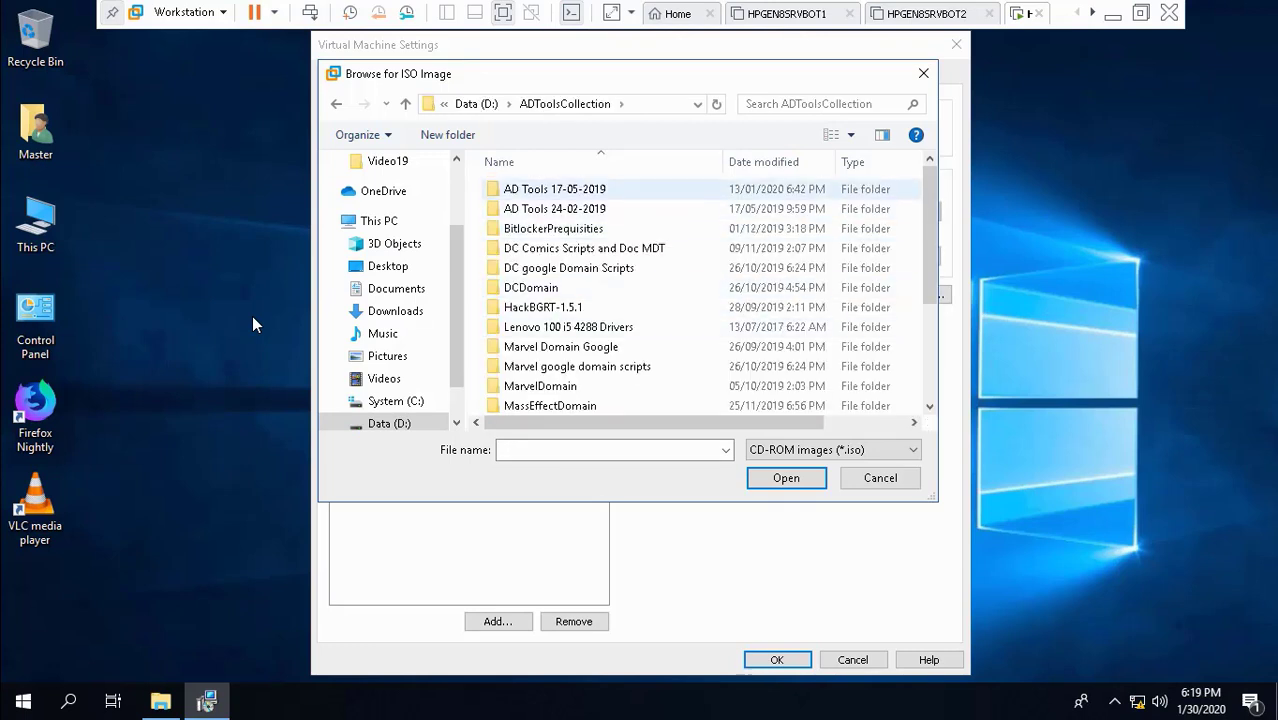
{"action": "double_click", "coordinate": [554, 188]}
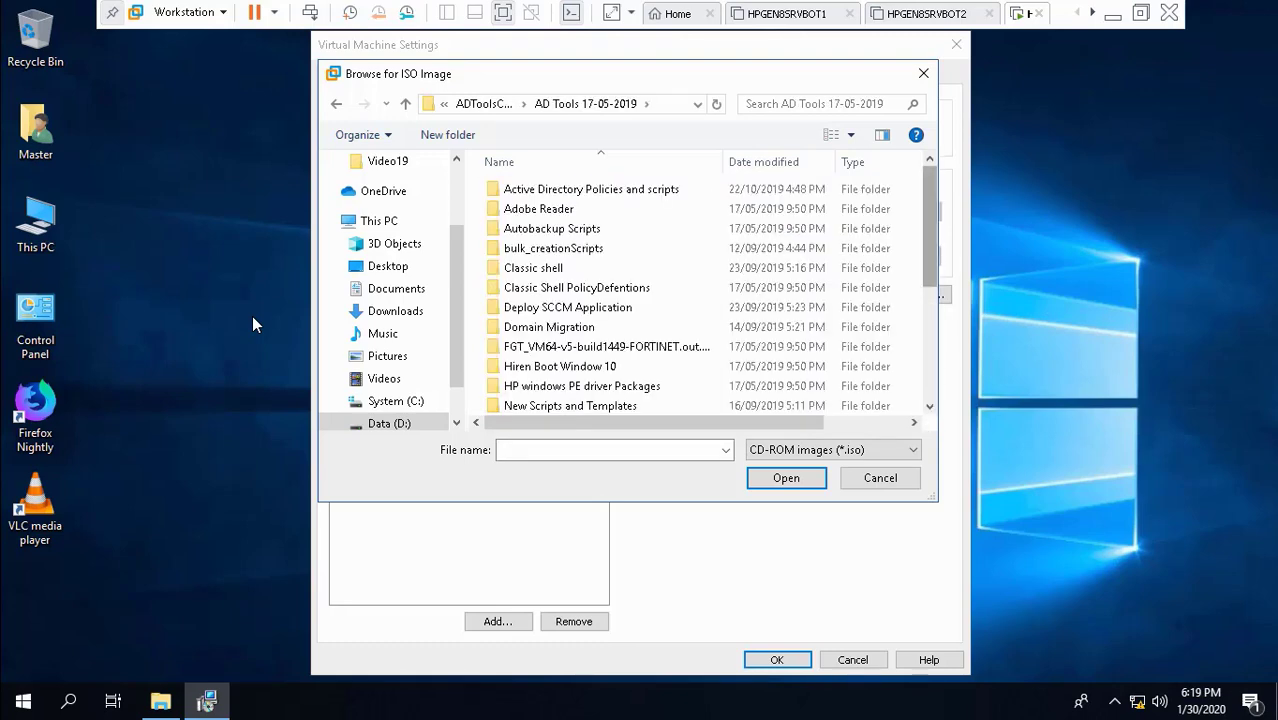
{"action": "scroll", "coordinate": [600, 300], "scroll_direction": "down", "scroll_amount": 4}
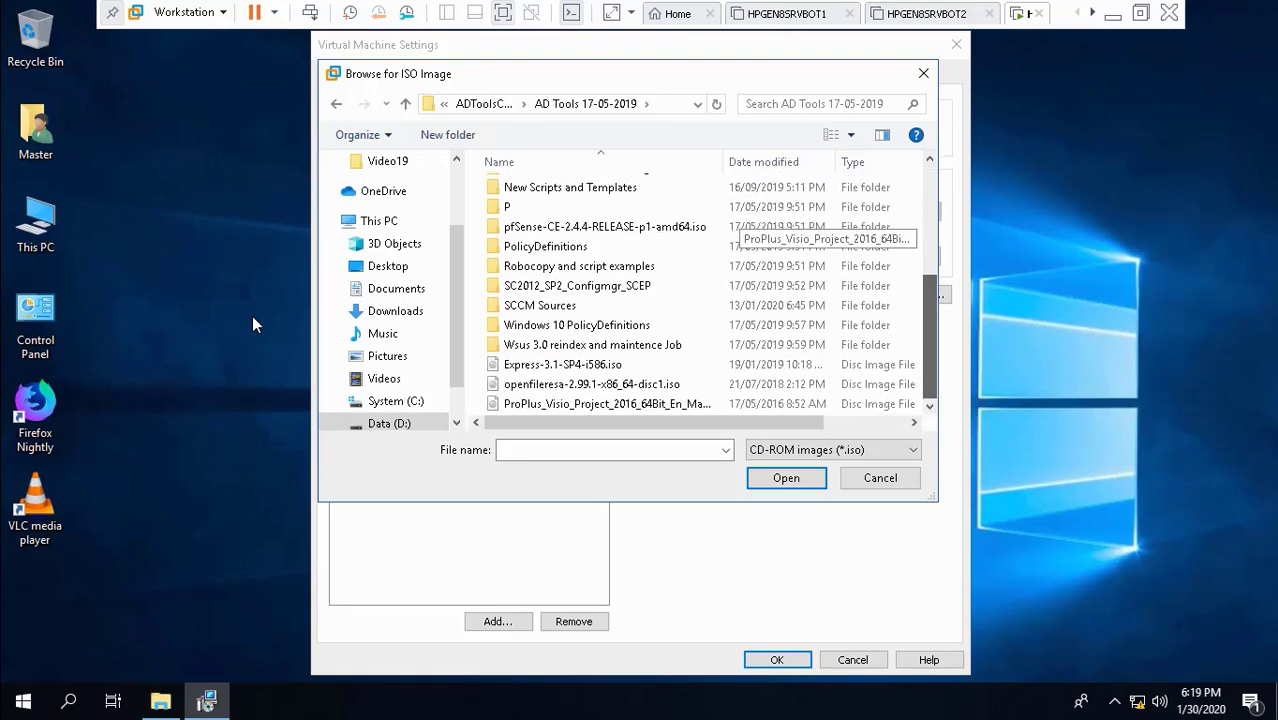
{"action": "left_click", "coordinate": [607, 404]}
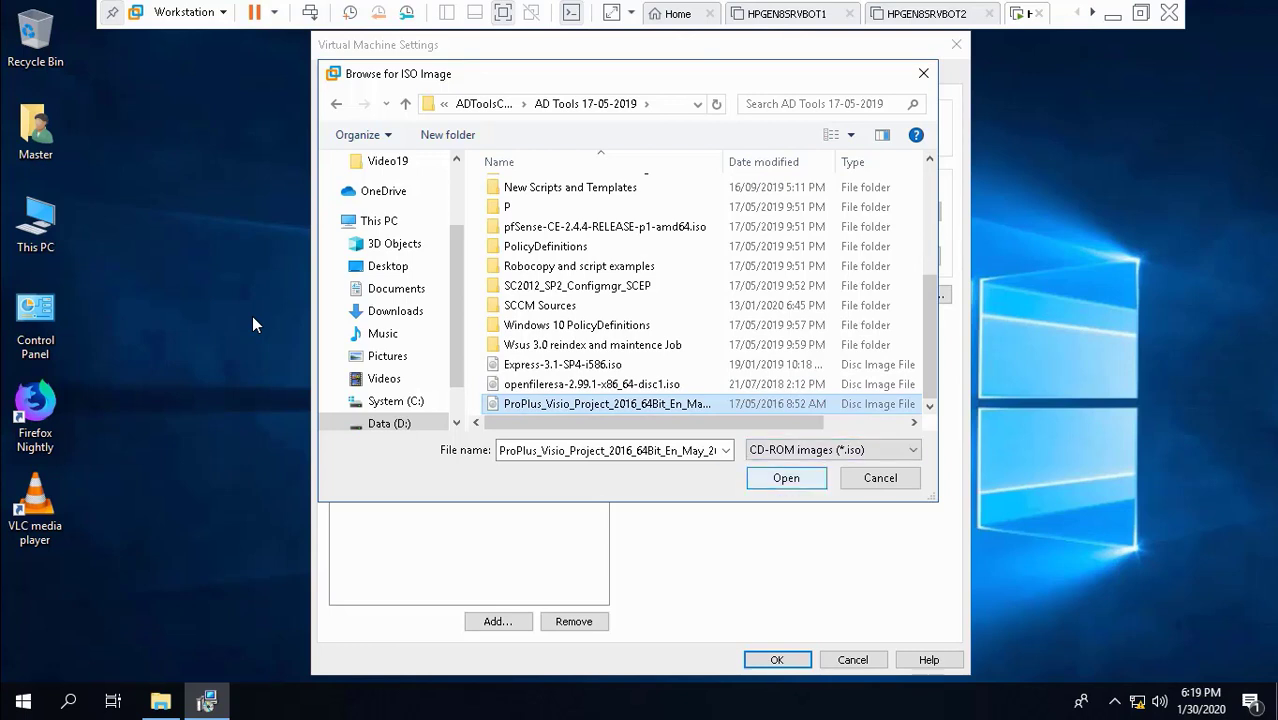
{"action": "left_click", "coordinate": [786, 478]}
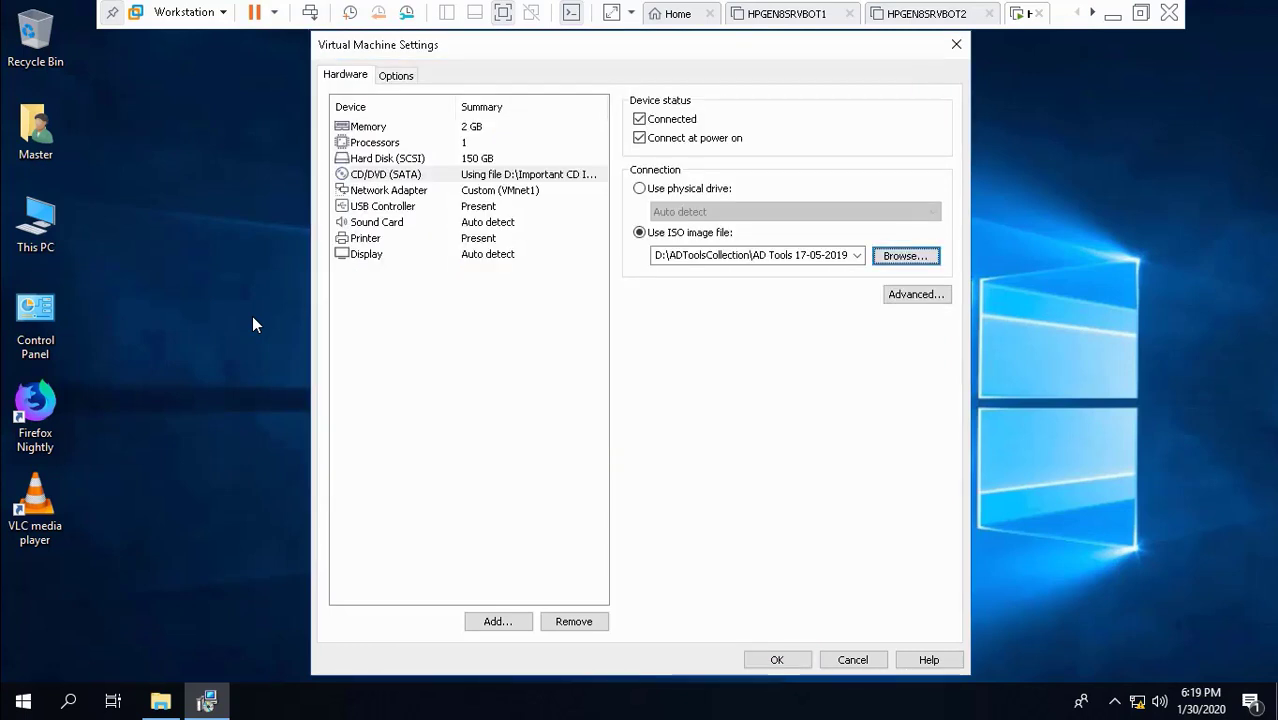
{"action": "left_click", "coordinate": [777, 660]}
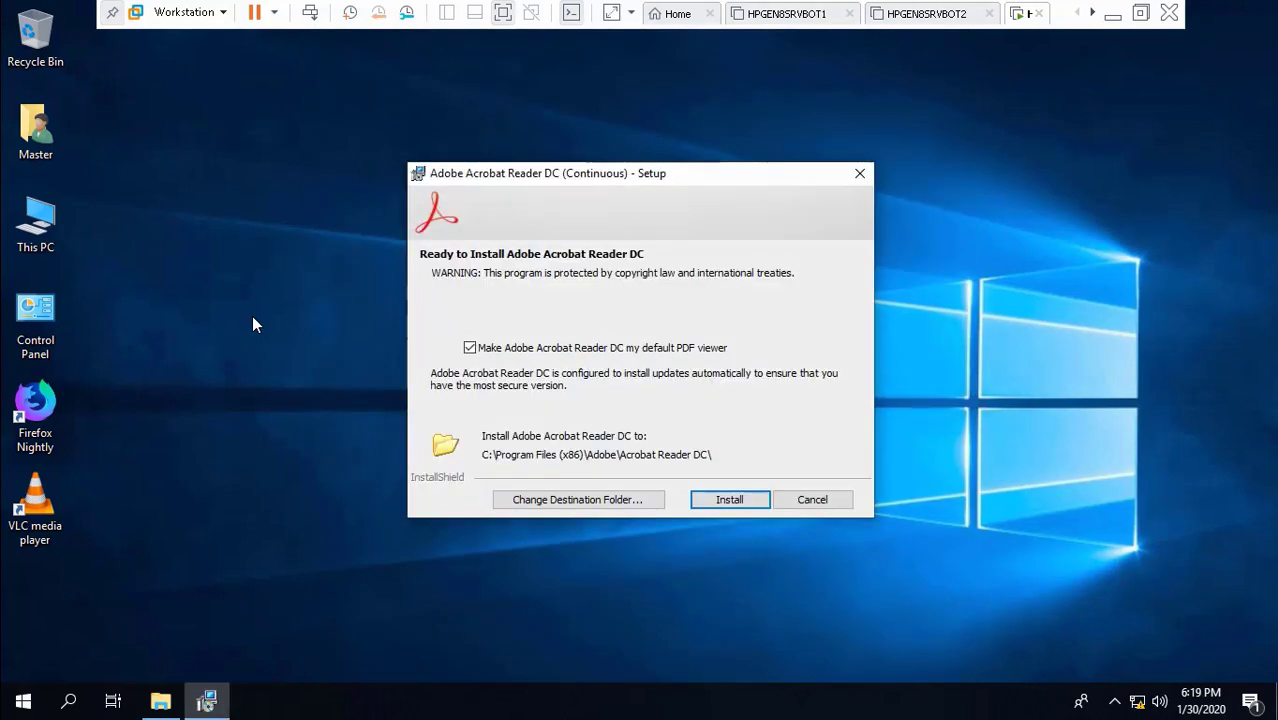
Install Acrobat Reader DC, finish the setup, and bring the Explorer window back
{"action": "key", "text": "Return"}
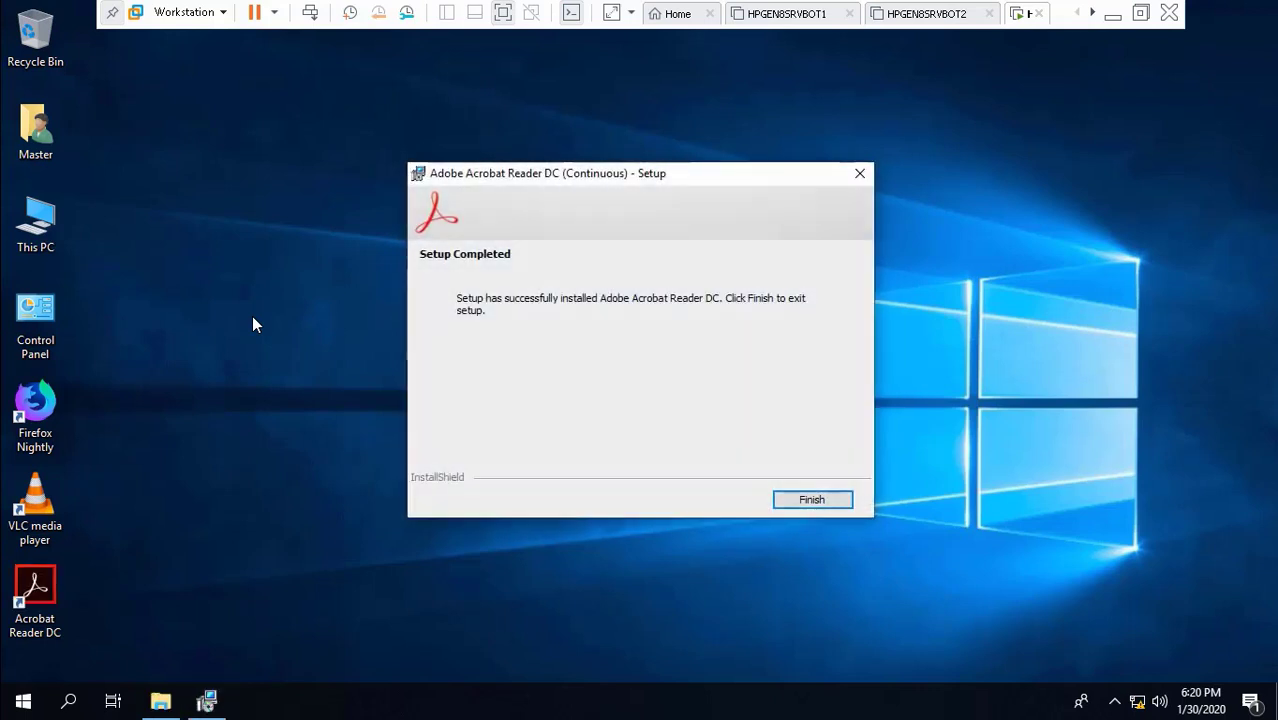
{"action": "key", "text": "Return"}
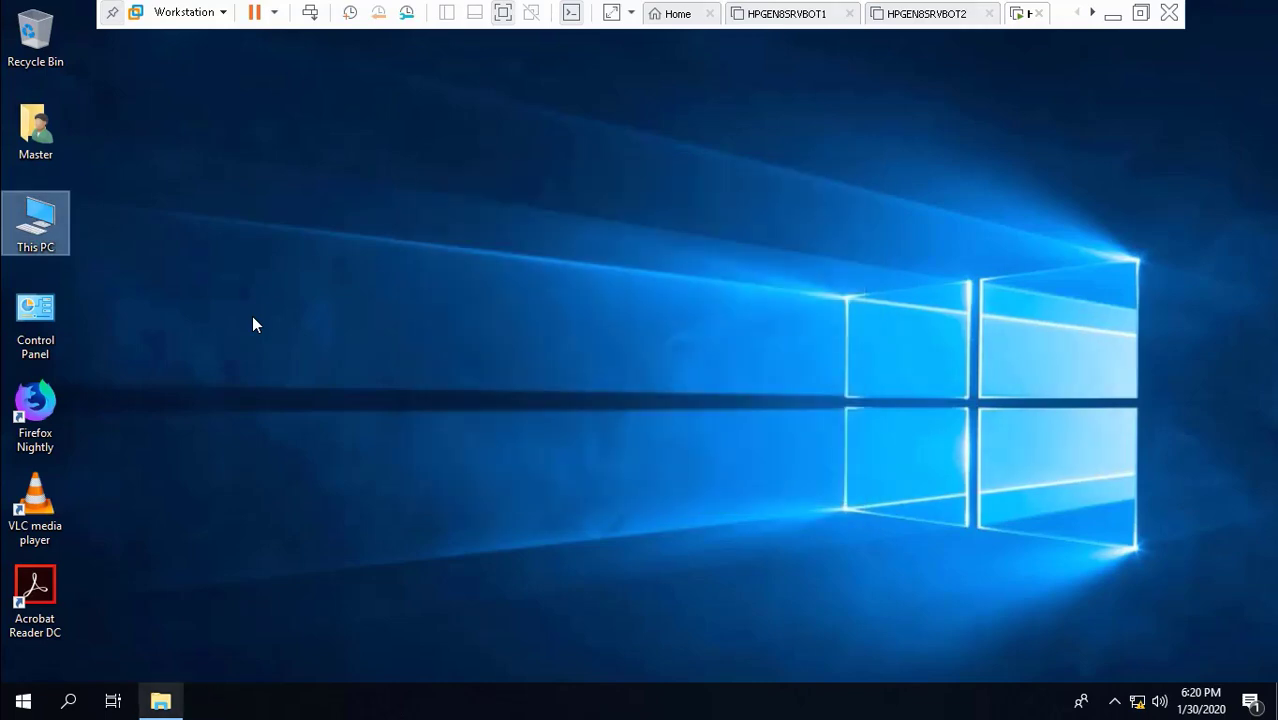
{"action": "key", "text": "alt+Tab"}
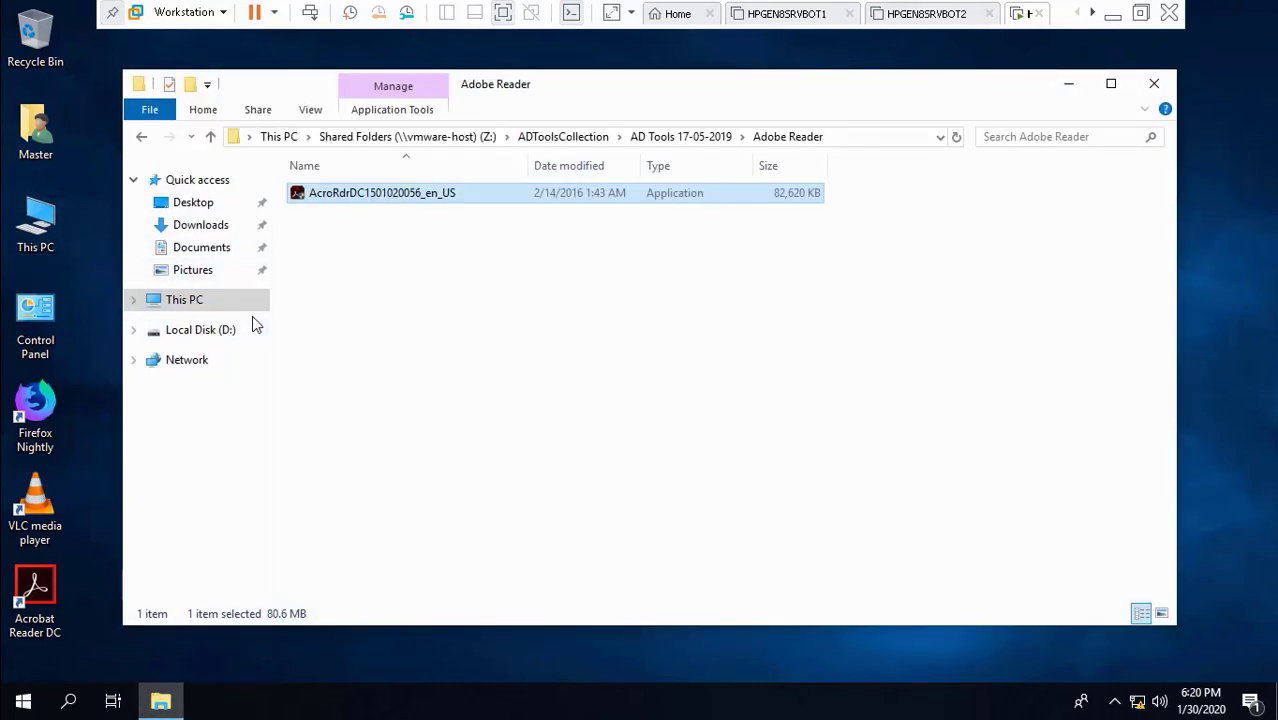
Launch Office setup from This PC, approve the UAC prompt and continue with Professional Plus 2016
{"action": "left_click", "coordinate": [253, 318]}
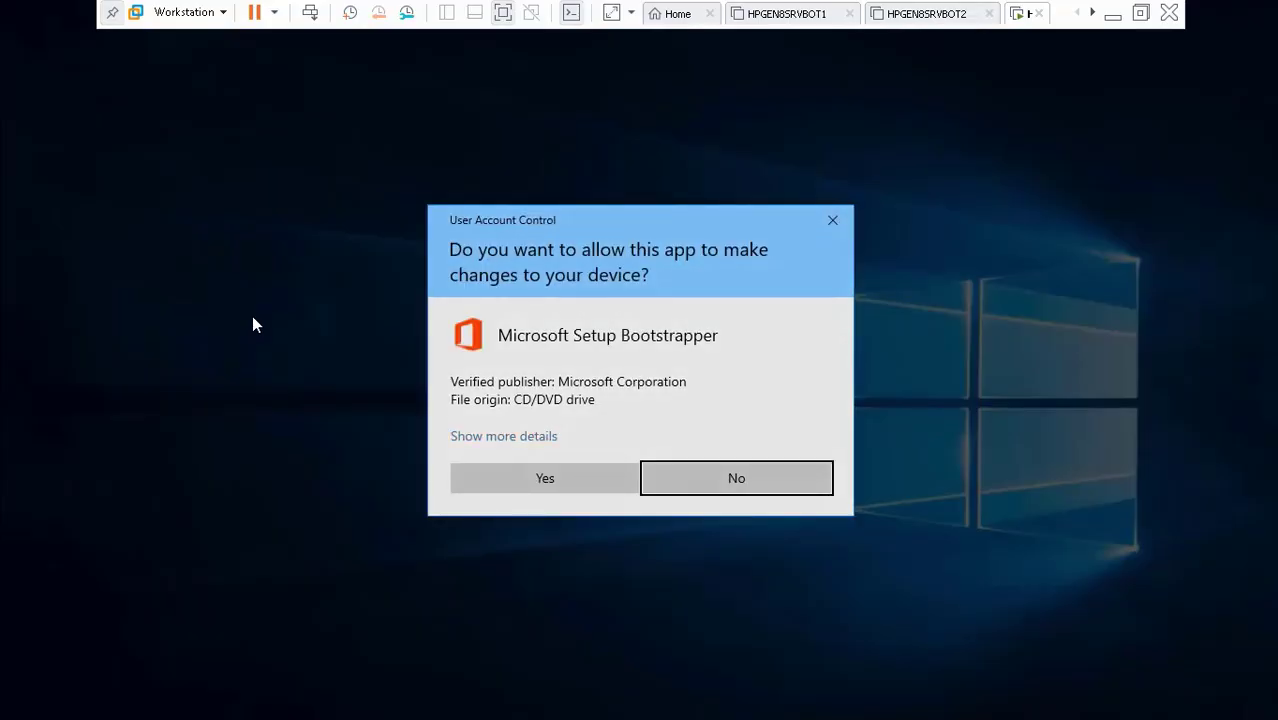
{"action": "key", "text": "Left"}
{"action": "key", "text": "Return"}
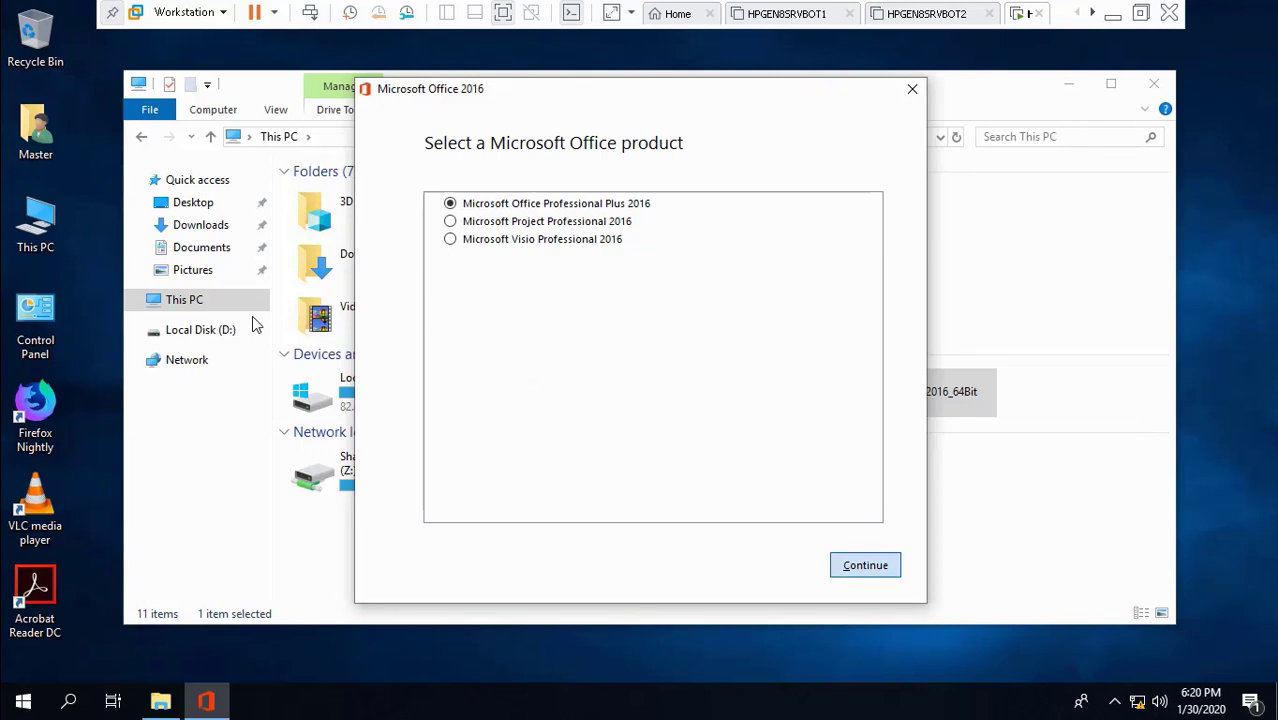
{"action": "key", "text": "Return"}
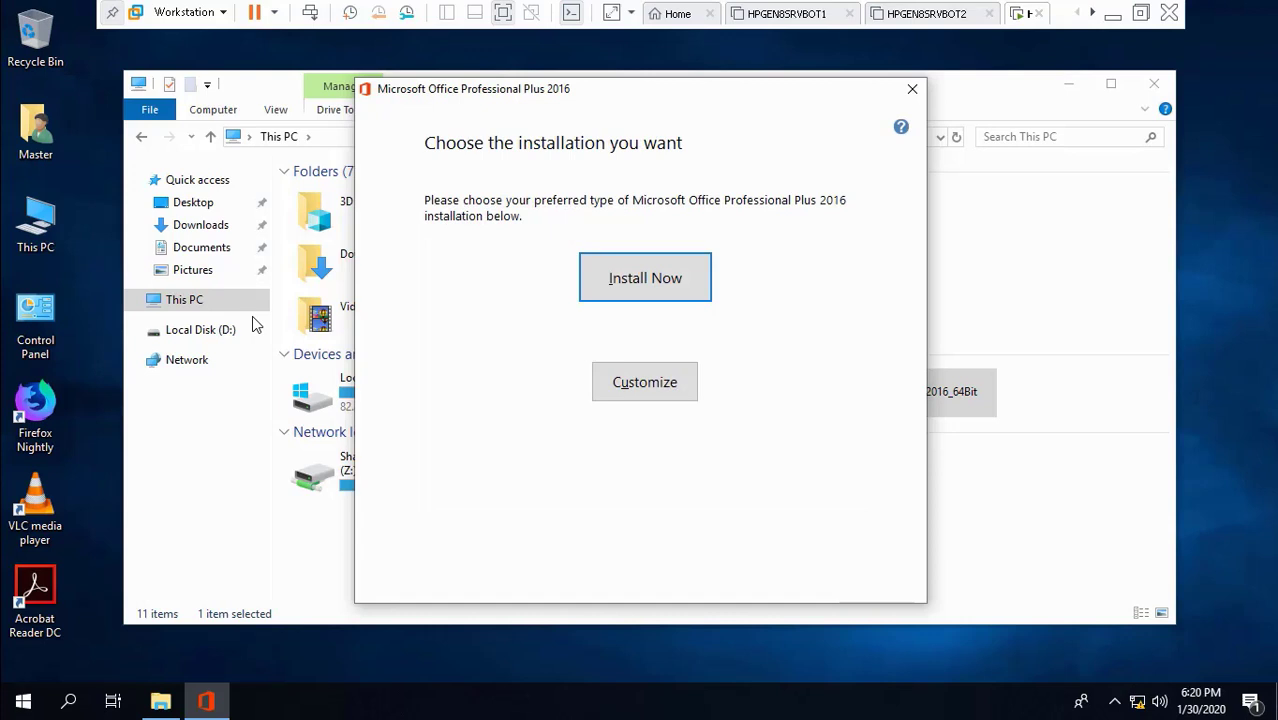
Customize the install so all Microsoft Office components run from My Computer, then install
{"action": "key", "text": "alt+u"}
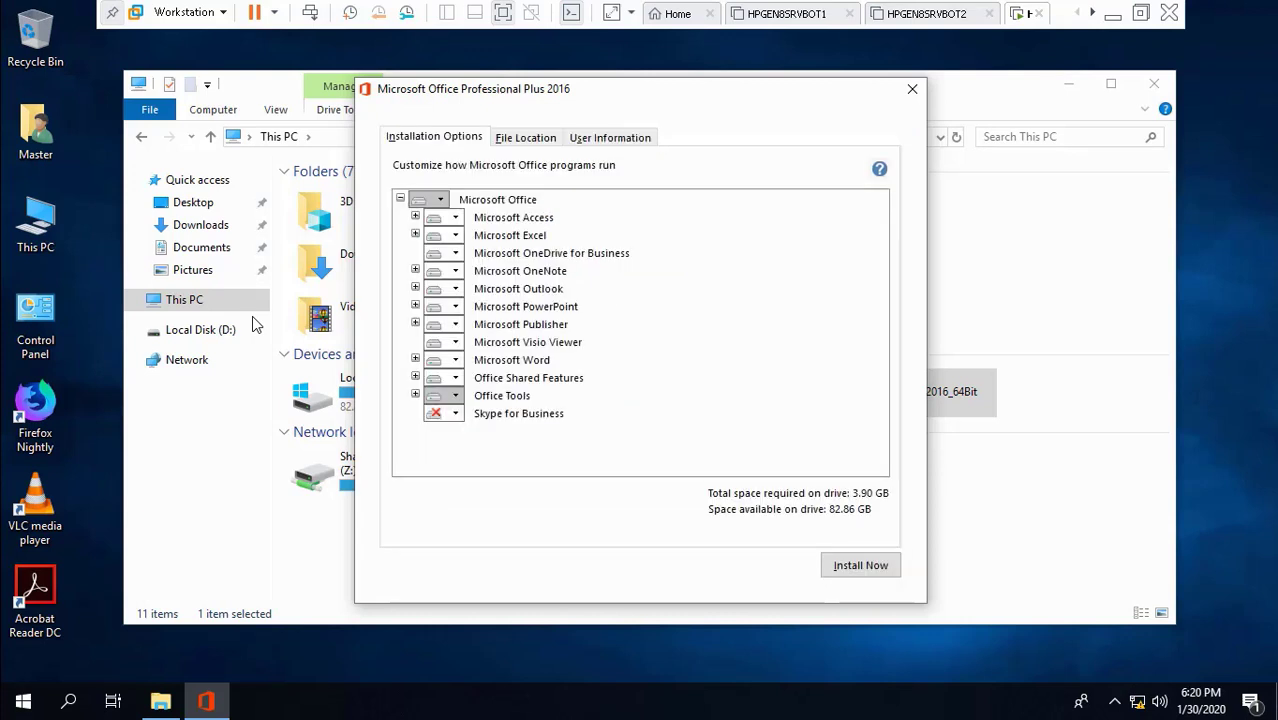
{"action": "key", "text": "Tab"}
{"action": "key", "text": "space"}
{"action": "key", "text": "Down"}
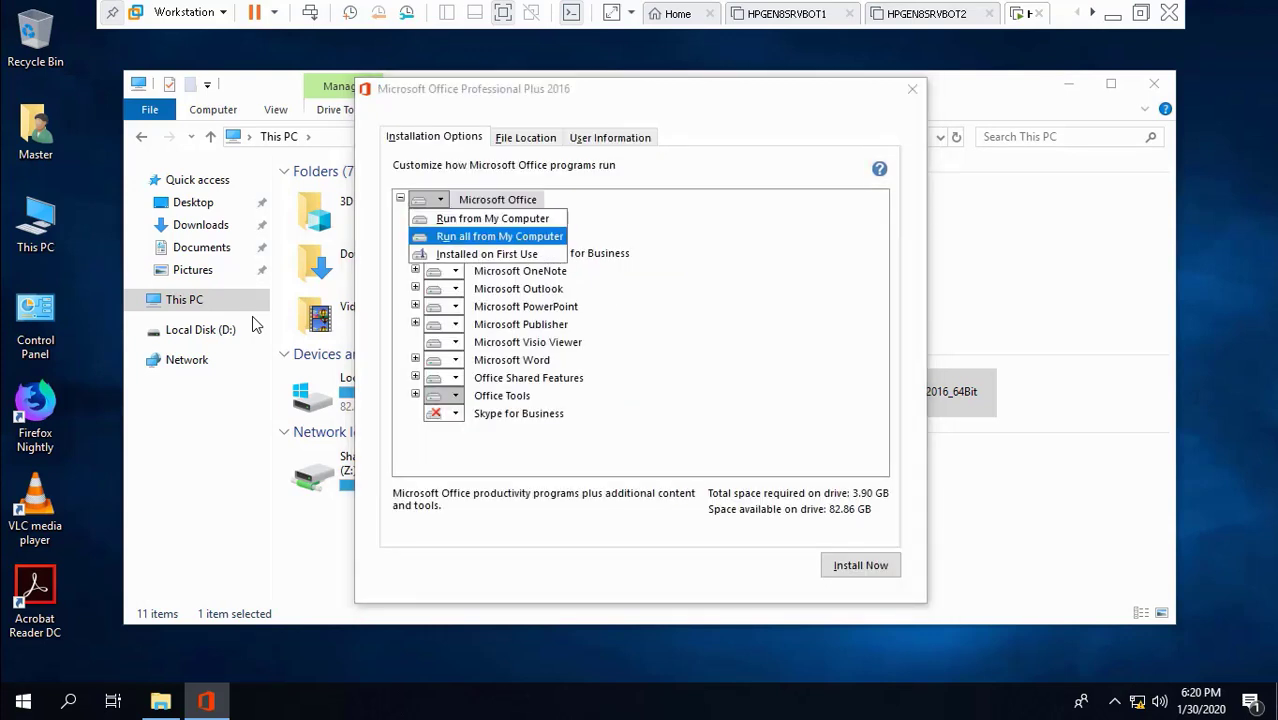
{"action": "key", "text": "Return"}
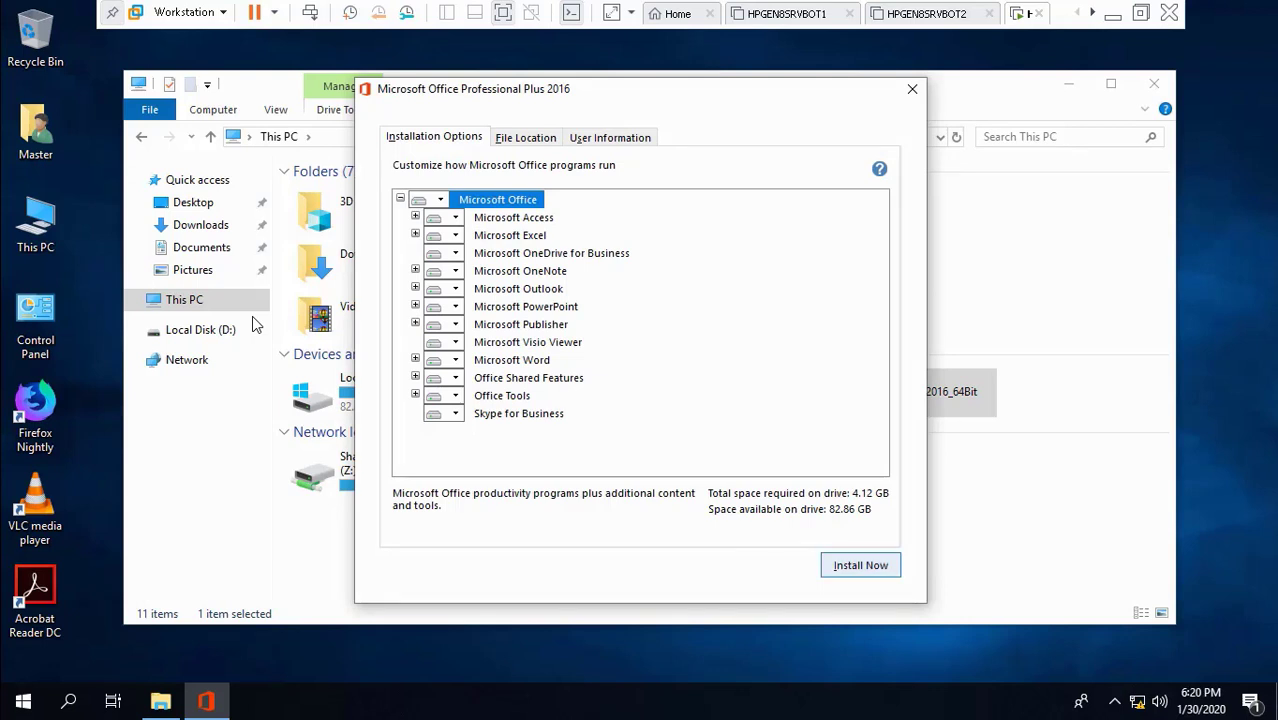
{"action": "key", "text": "alt+i"}
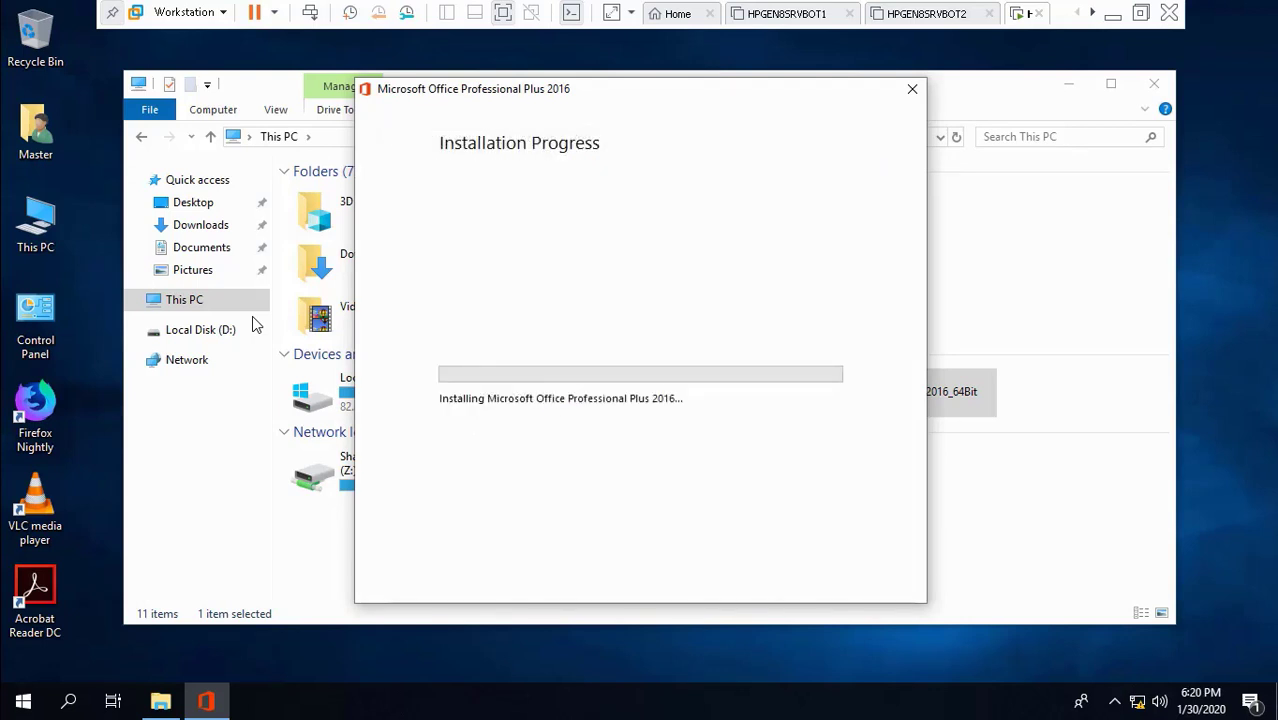
Dismiss the Office installation-complete message and open the Shared Folders (Z:) drive
{"action": "left_click", "coordinate": [1112, 13]}
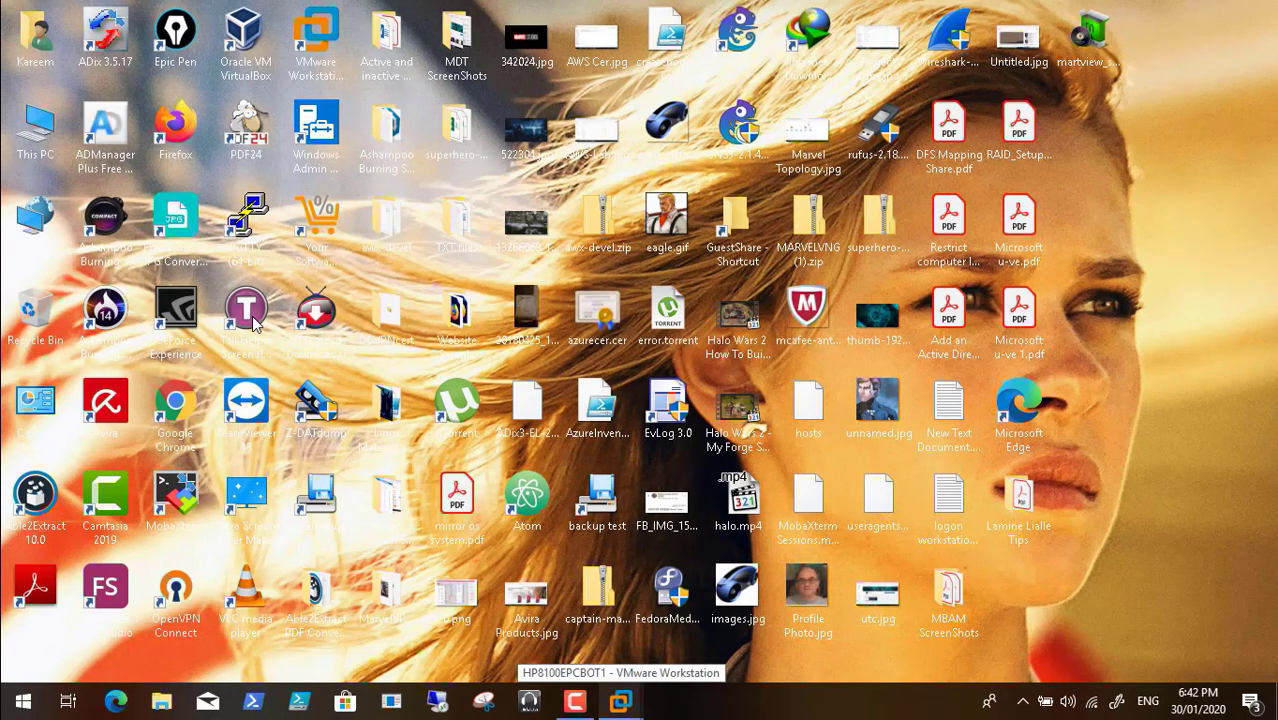
{"action": "left_click", "coordinate": [621, 701]}
{"action": "left_click", "coordinate": [892, 620]}
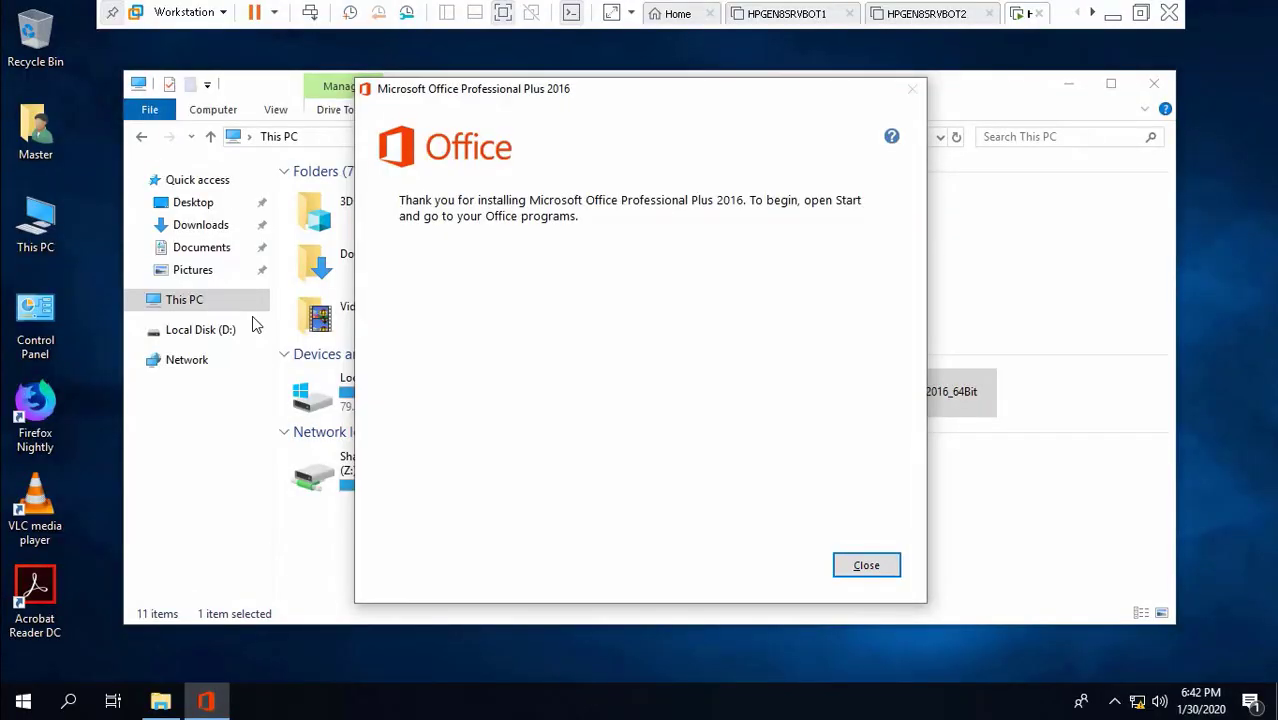
{"action": "left_click", "coordinate": [866, 565]}
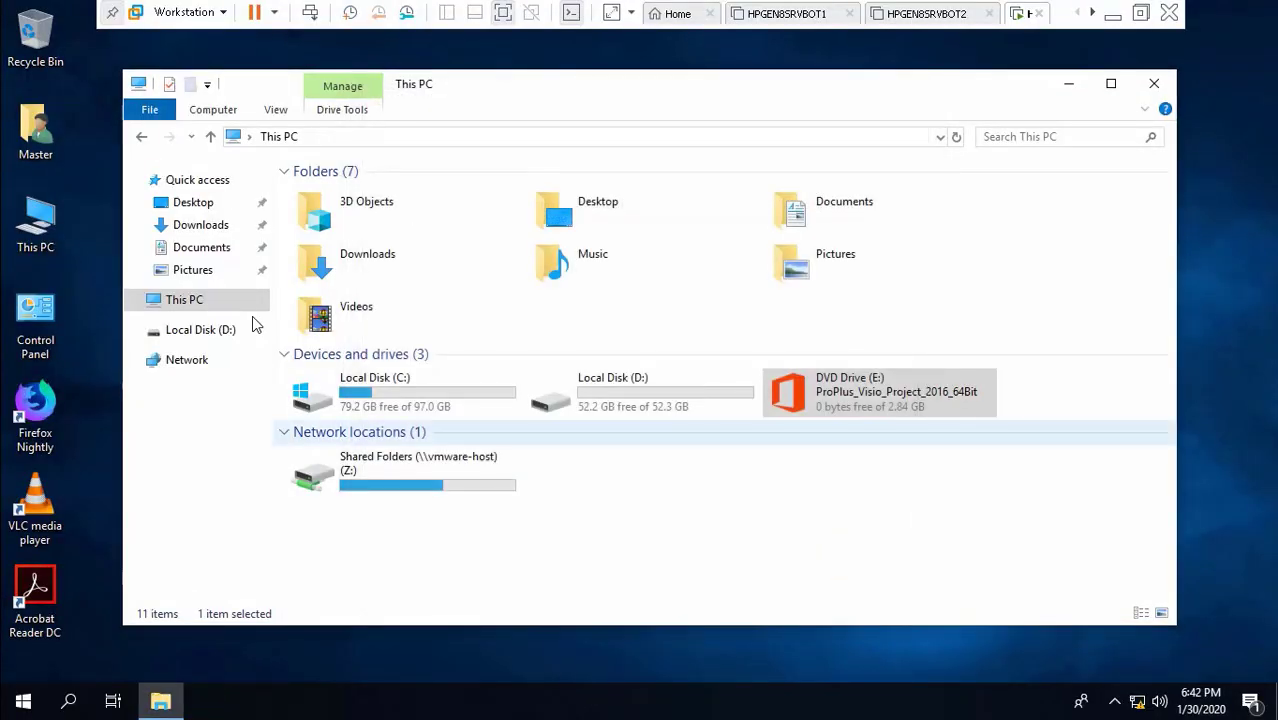
{"action": "double_click", "coordinate": [400, 470]}
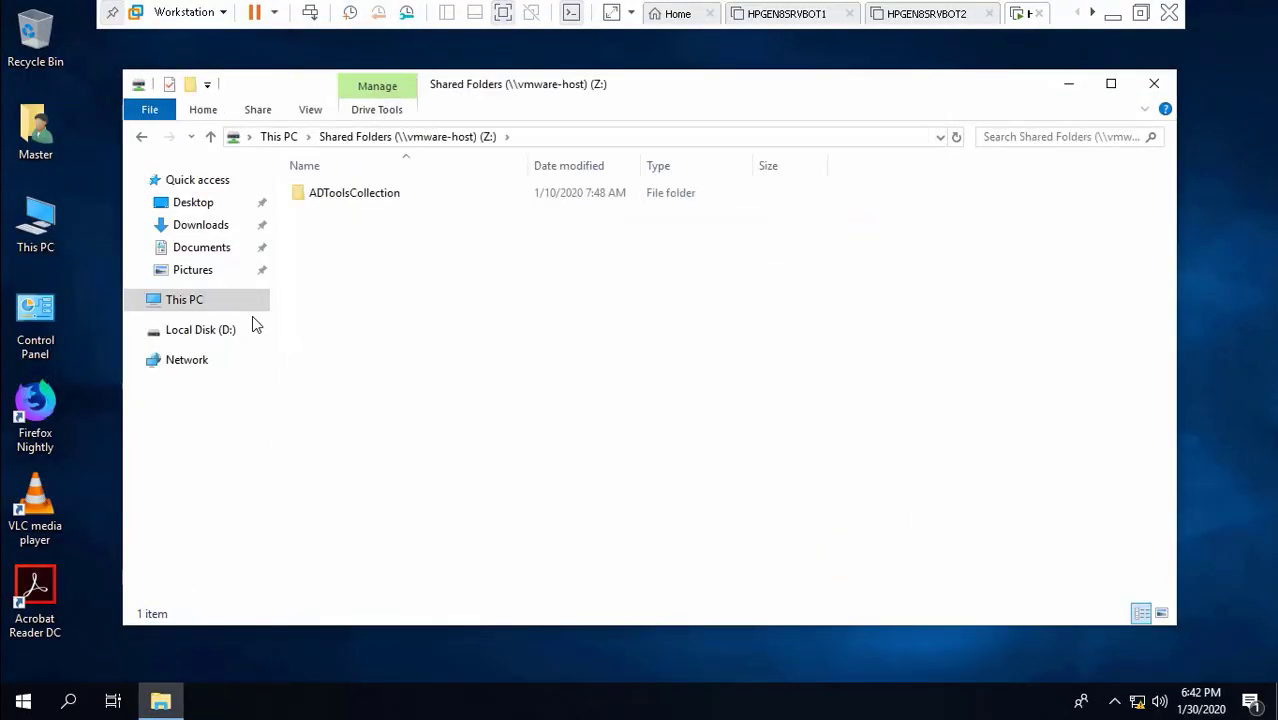
In ADToolsCollection > AD Tools 17-05-2019 > Deploy SCCM Application, 7-Zip extract GoogleChromeEnterpriseBundle64.zip to its own folder
{"action": "double_click", "coordinate": [354, 193]}
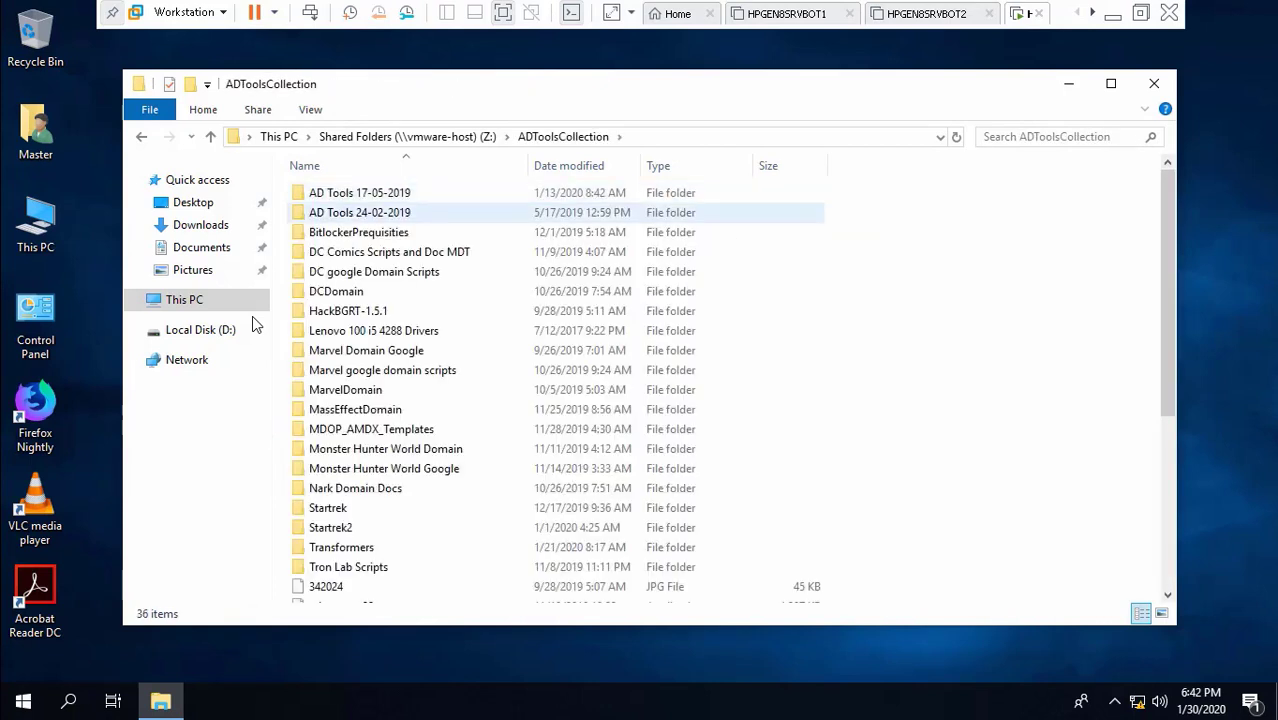
{"action": "double_click", "coordinate": [359, 193]}
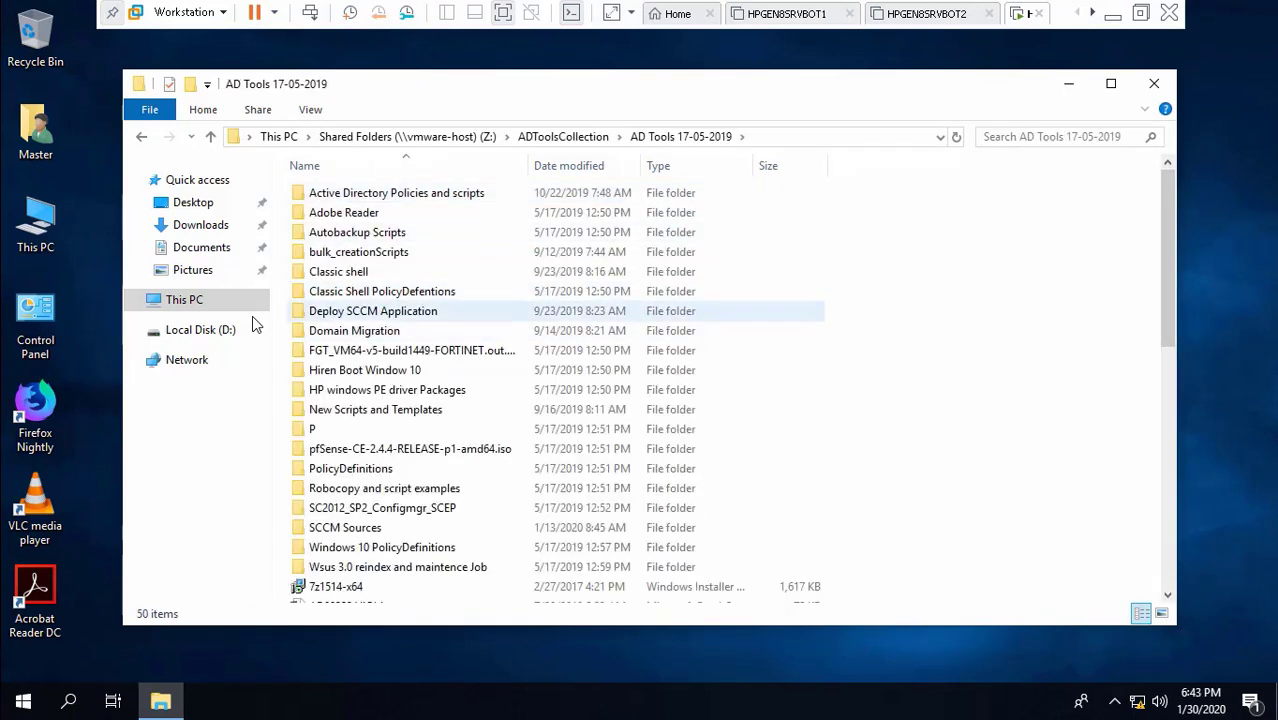
{"action": "double_click", "coordinate": [373, 311]}
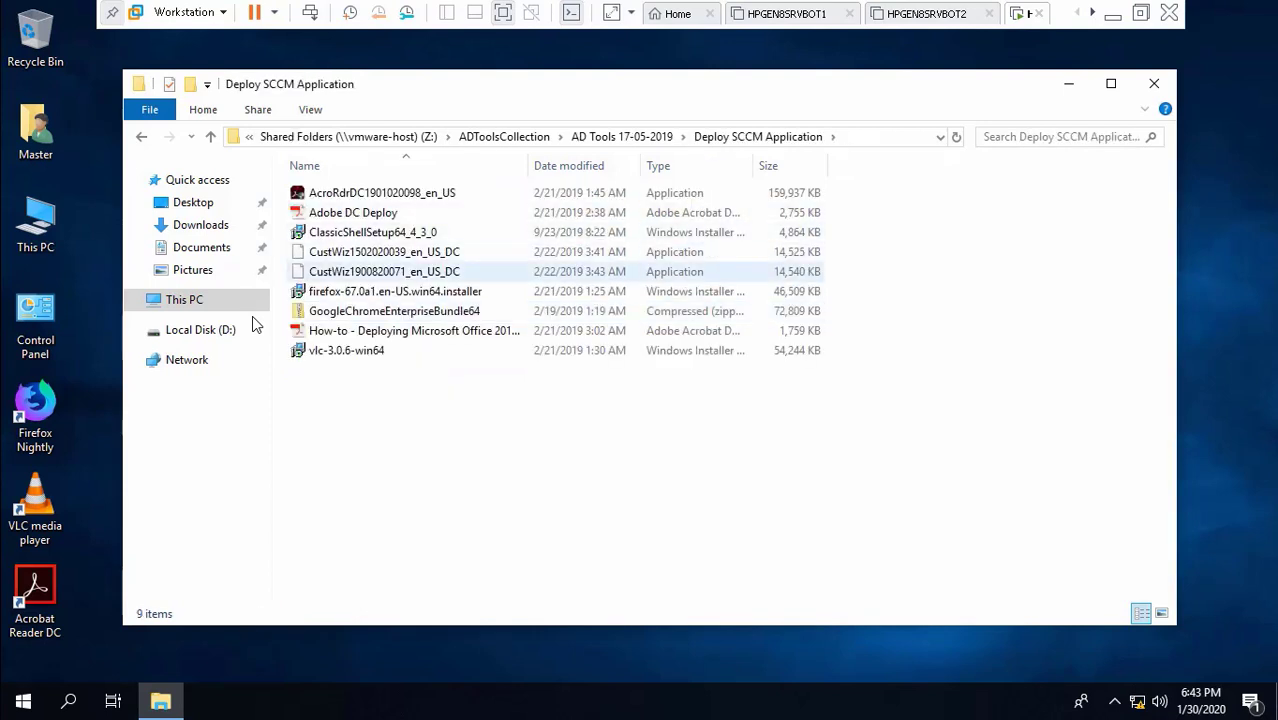
{"action": "left_click", "coordinate": [394, 311]}
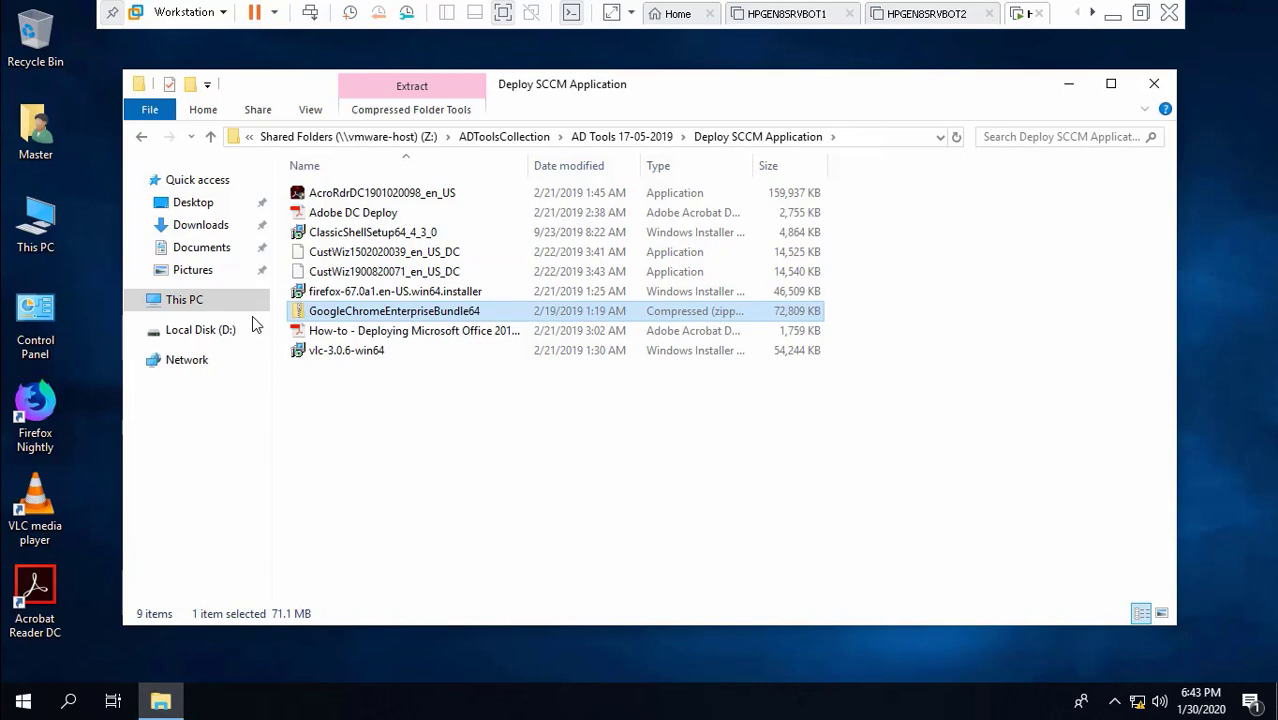
{"action": "right_click", "coordinate": [352, 311]}
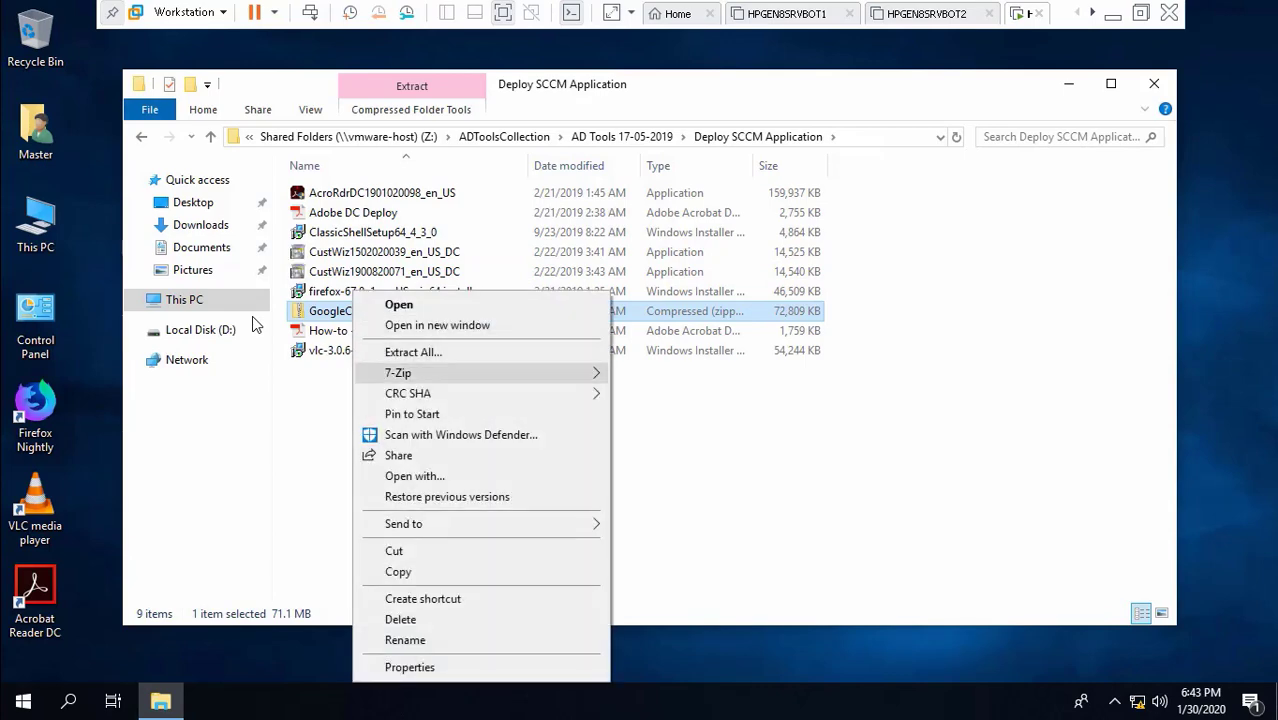
{"action": "mouse_move", "coordinate": [410, 373]}
{"action": "left_click", "coordinate": [754, 457]}
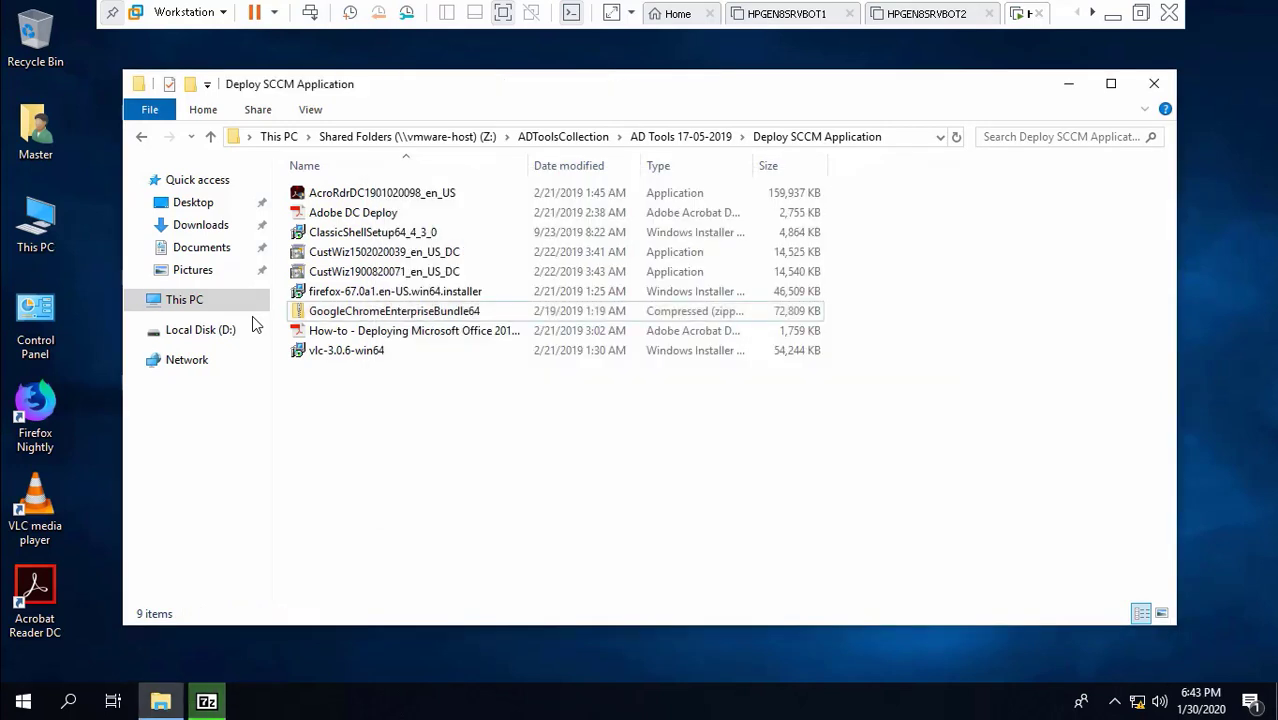
Refresh the listing, open GoogleChromeEnterpriseBundle64 > Installers and run GoogleChromeStandaloneEnterprise64.msi
{"action": "key", "text": "shift+F10"}
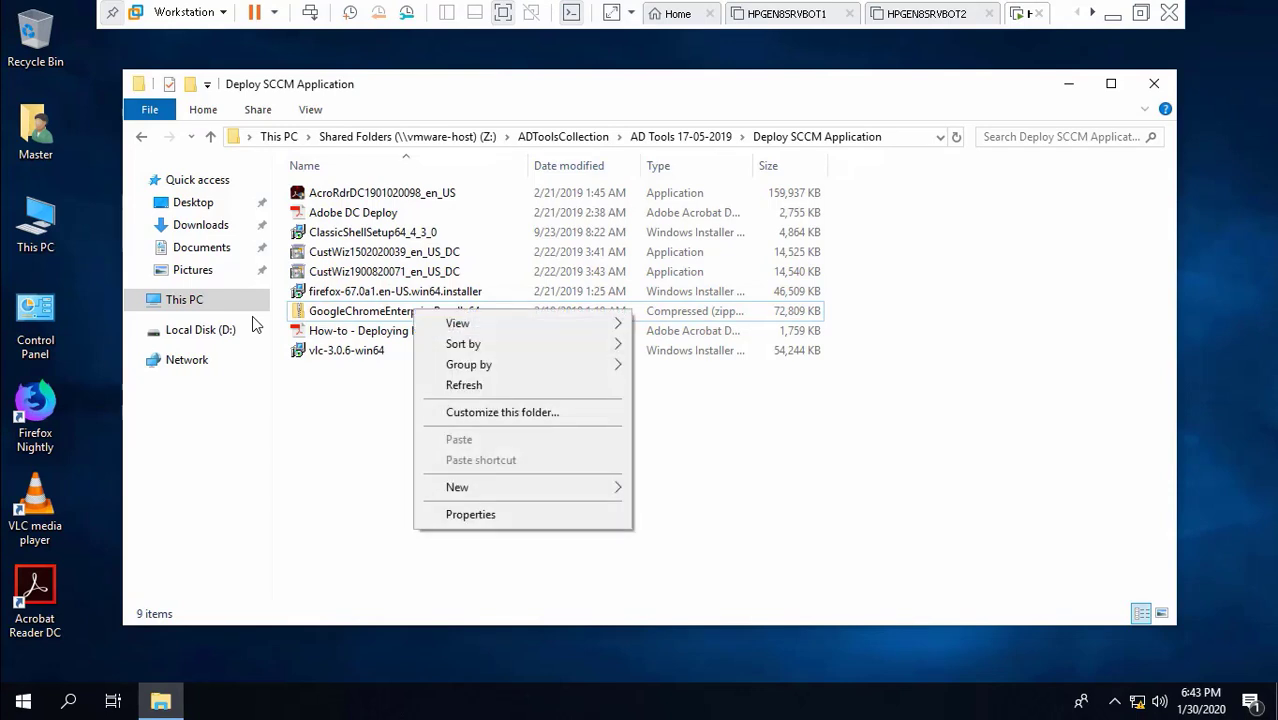
{"action": "key", "text": "Up"}
{"action": "key", "text": "Up"}
{"action": "key", "text": "Up"}
{"action": "key", "text": "Up"}
{"action": "key", "text": "Return"}
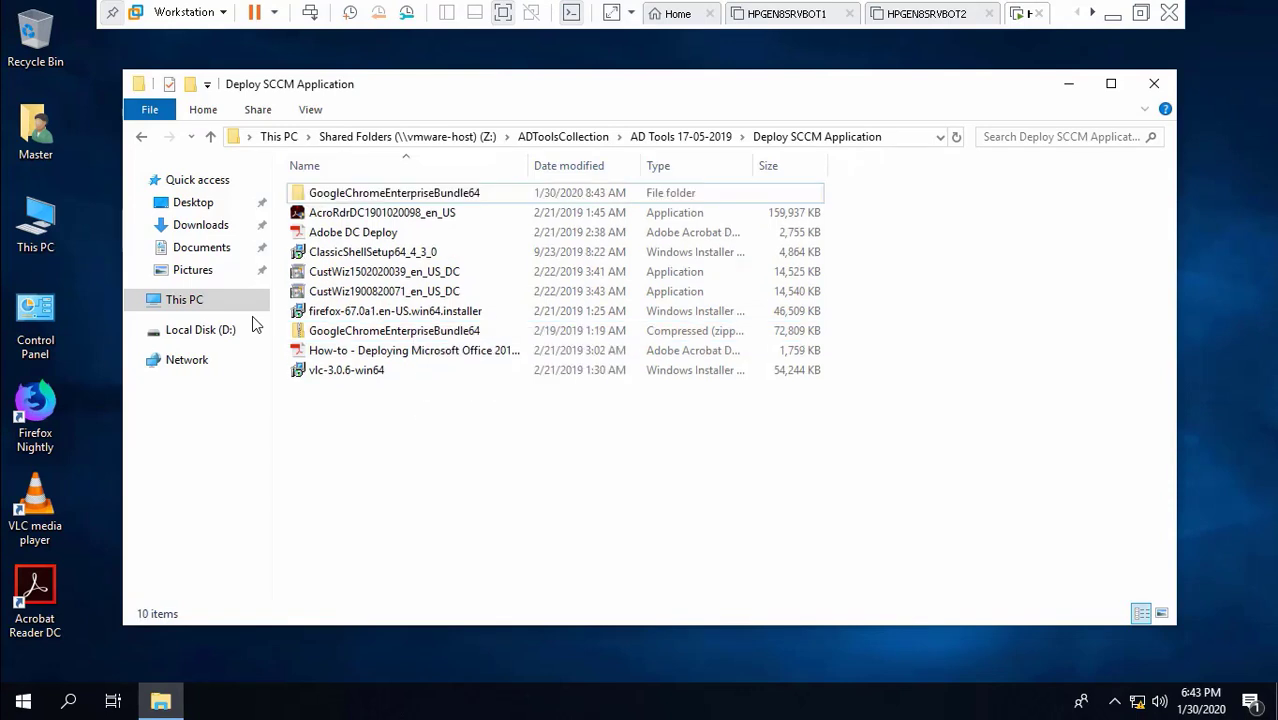
{"action": "key", "text": "Return"}
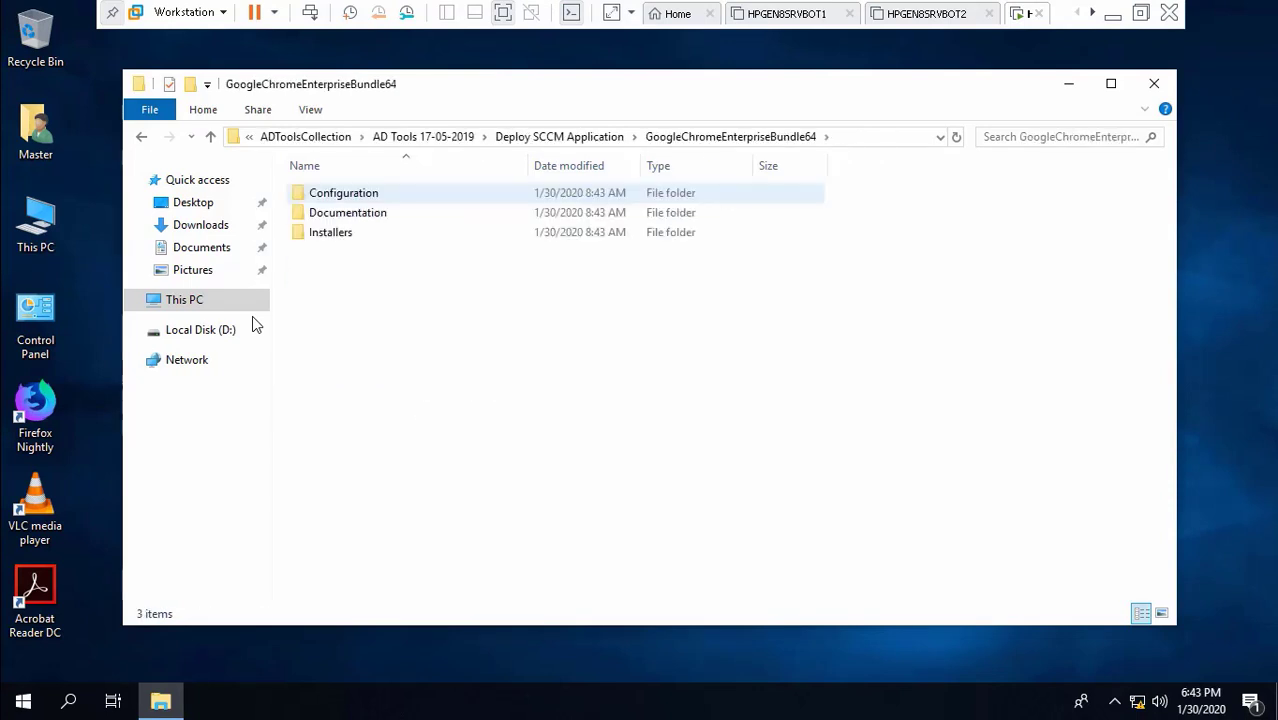
{"action": "key", "text": "Down"}
{"action": "key", "text": "Down"}
{"action": "key", "text": "Return"}
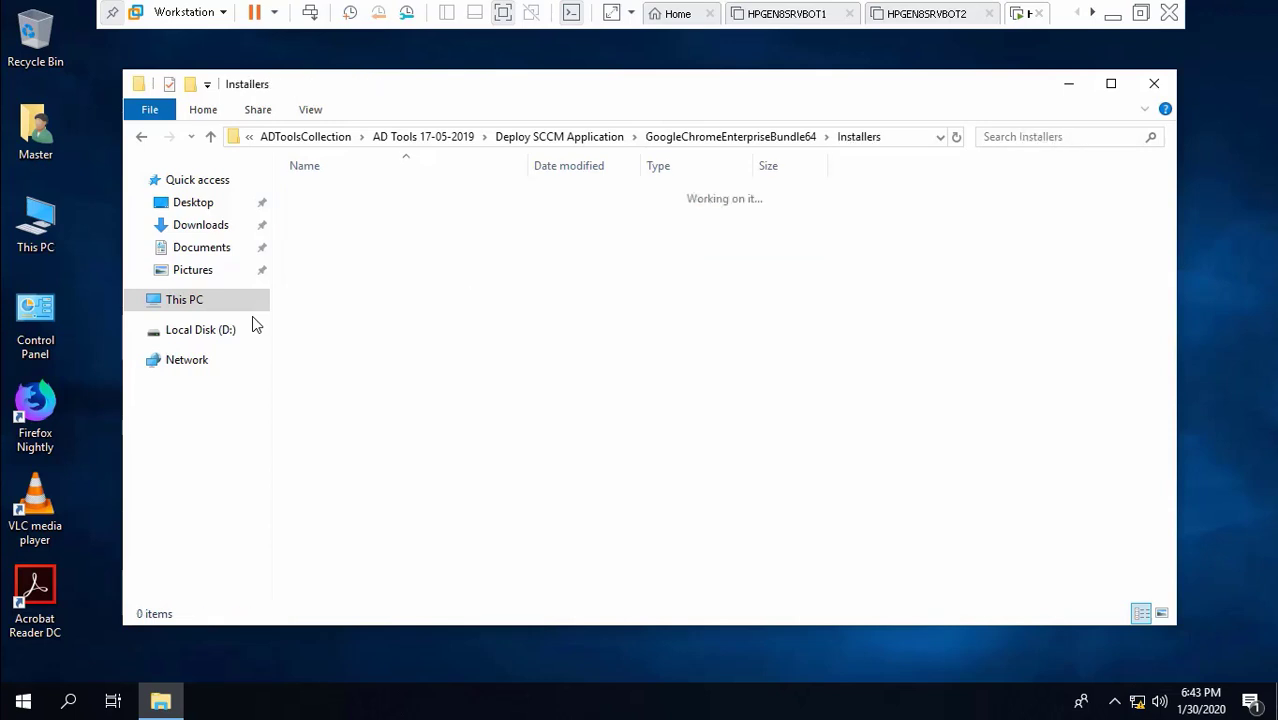
{"action": "left_click", "coordinate": [404, 213]}
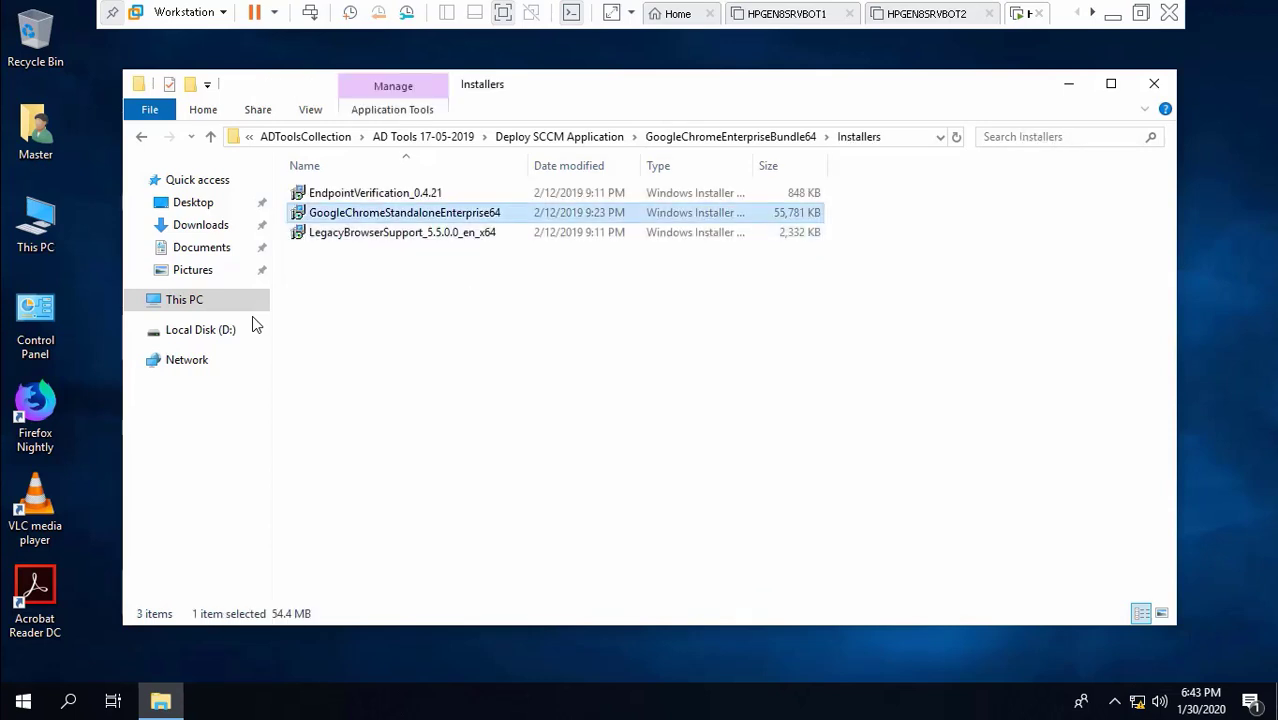
{"action": "key", "text": "Return"}
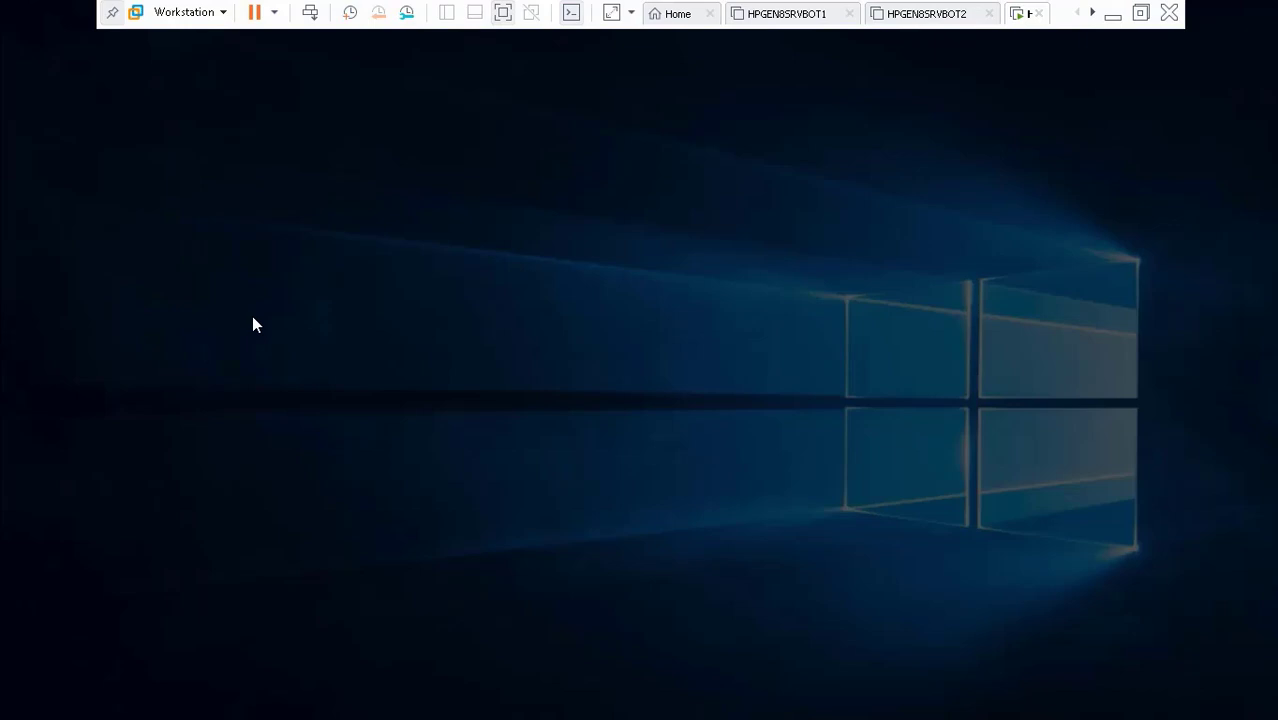
Approve the Chrome installer's UAC prompt, close the Installers window and dismiss the Classic Start Menu settings
{"action": "key", "text": "alt+y"}
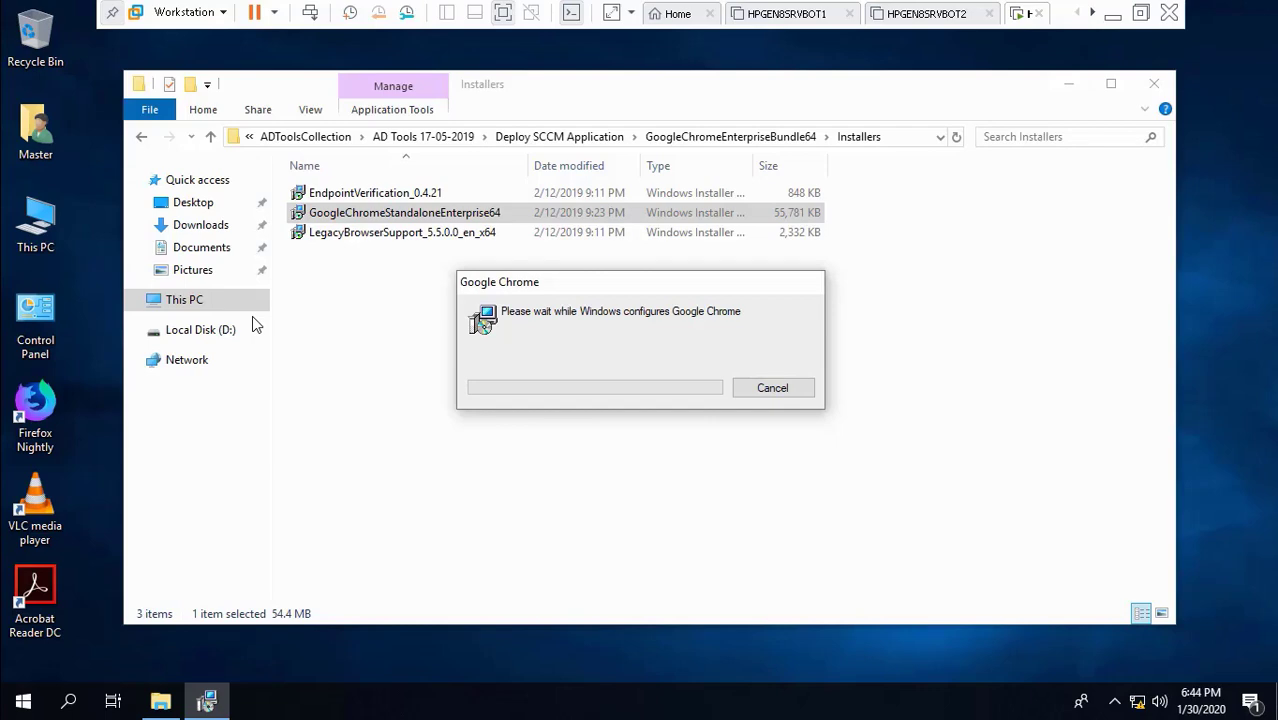
{"action": "left_click", "coordinate": [1154, 84]}
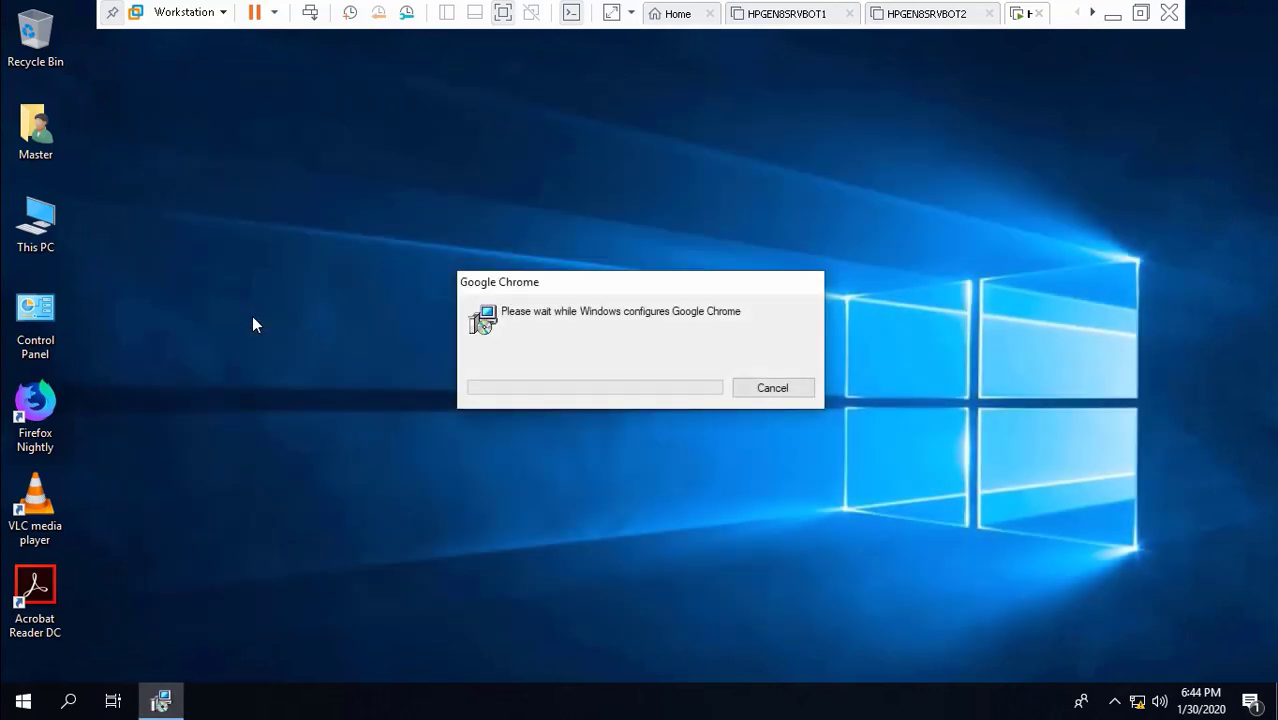
{"action": "key", "text": "super"}
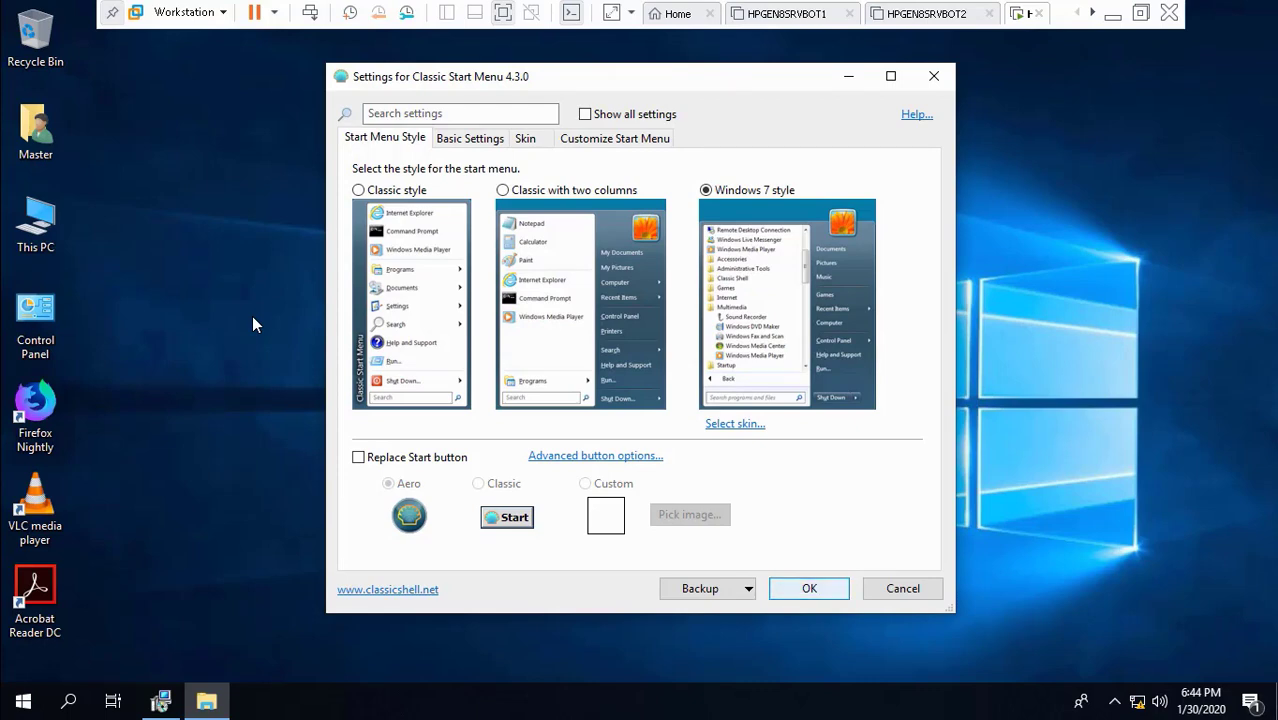
{"action": "key", "text": "Return"}
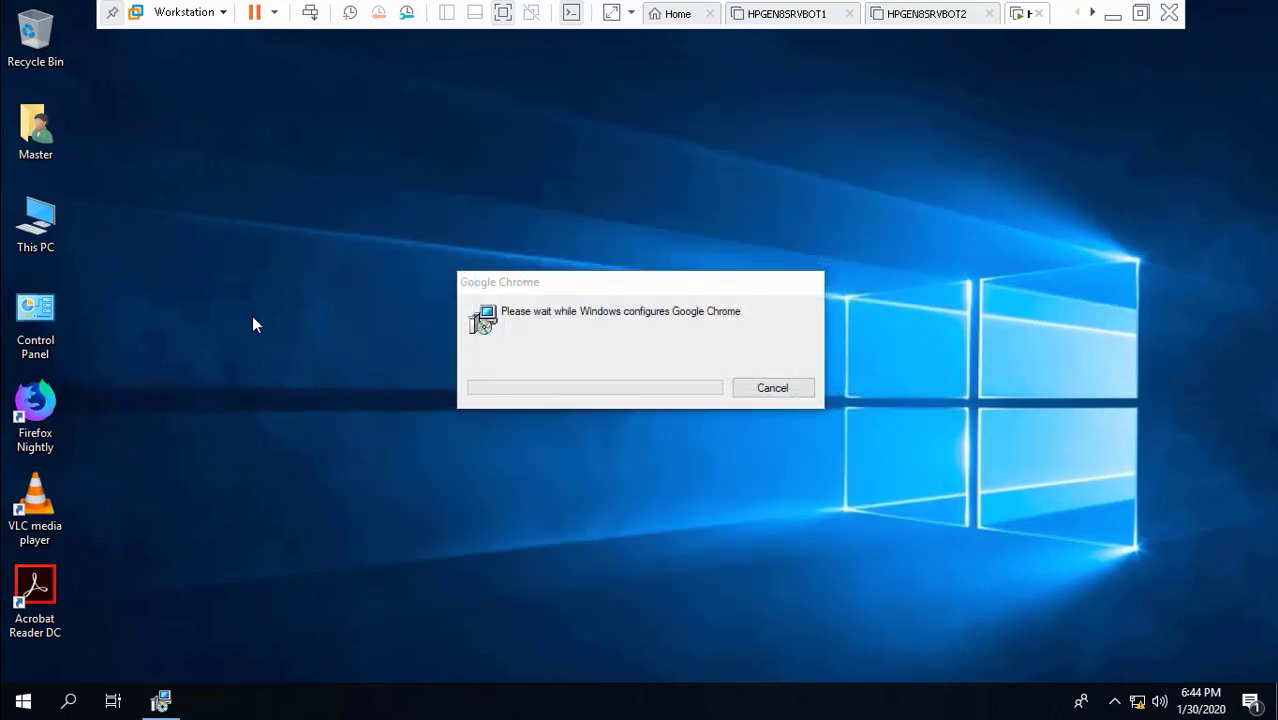
{"action": "key", "text": "super"}
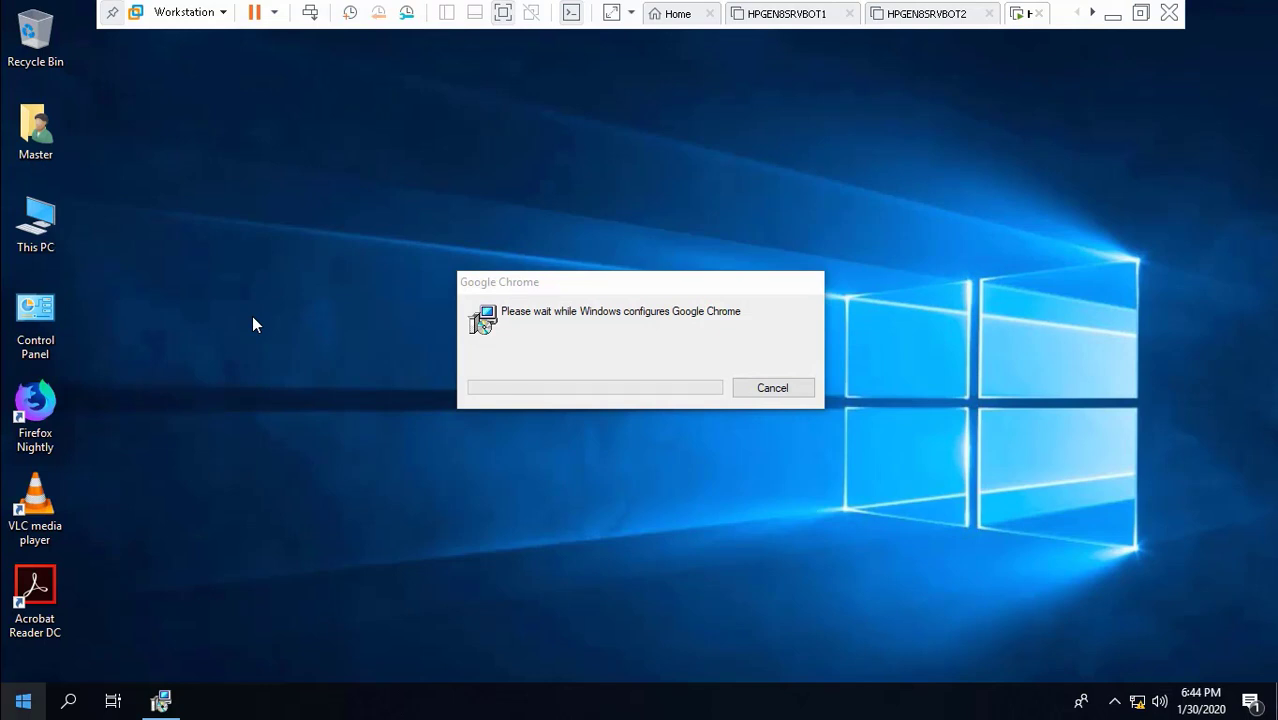
Expand the Microsoft Office 2016 folder in the Start menu and pin Access 2016 and Excel 2016 to the taskbar
{"action": "key", "text": "super"}
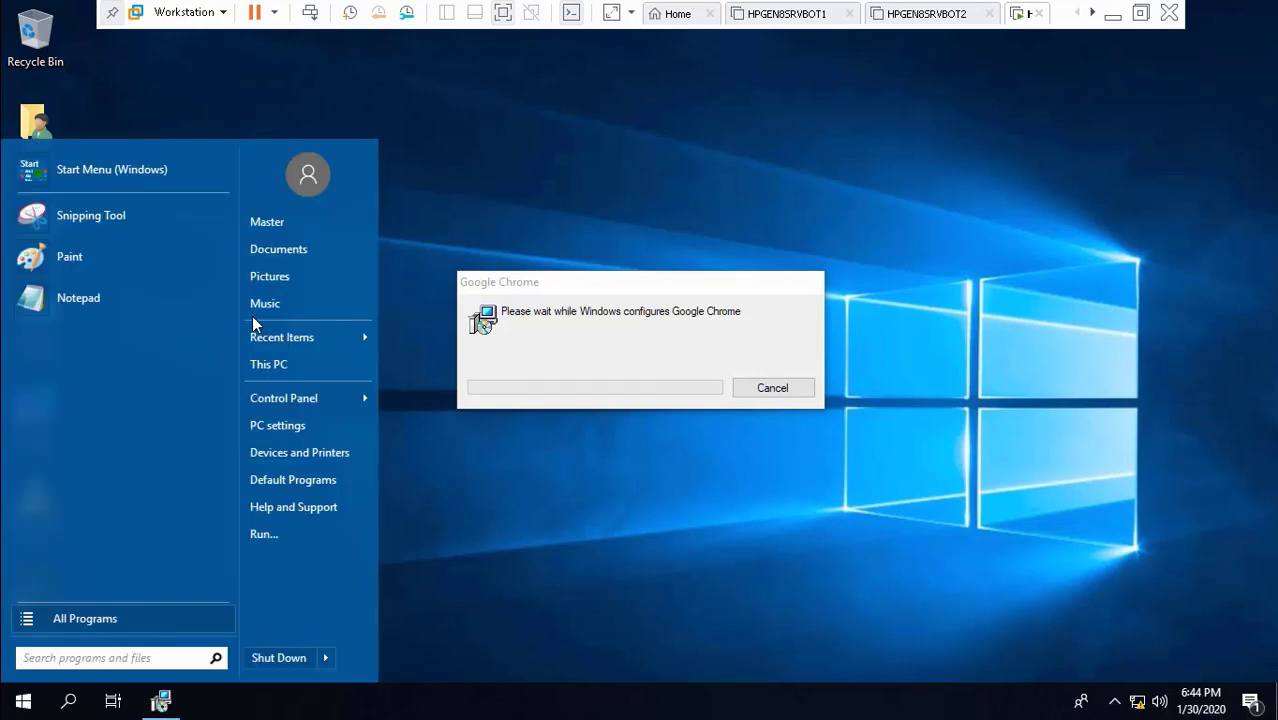
{"action": "key", "text": "Escape"}
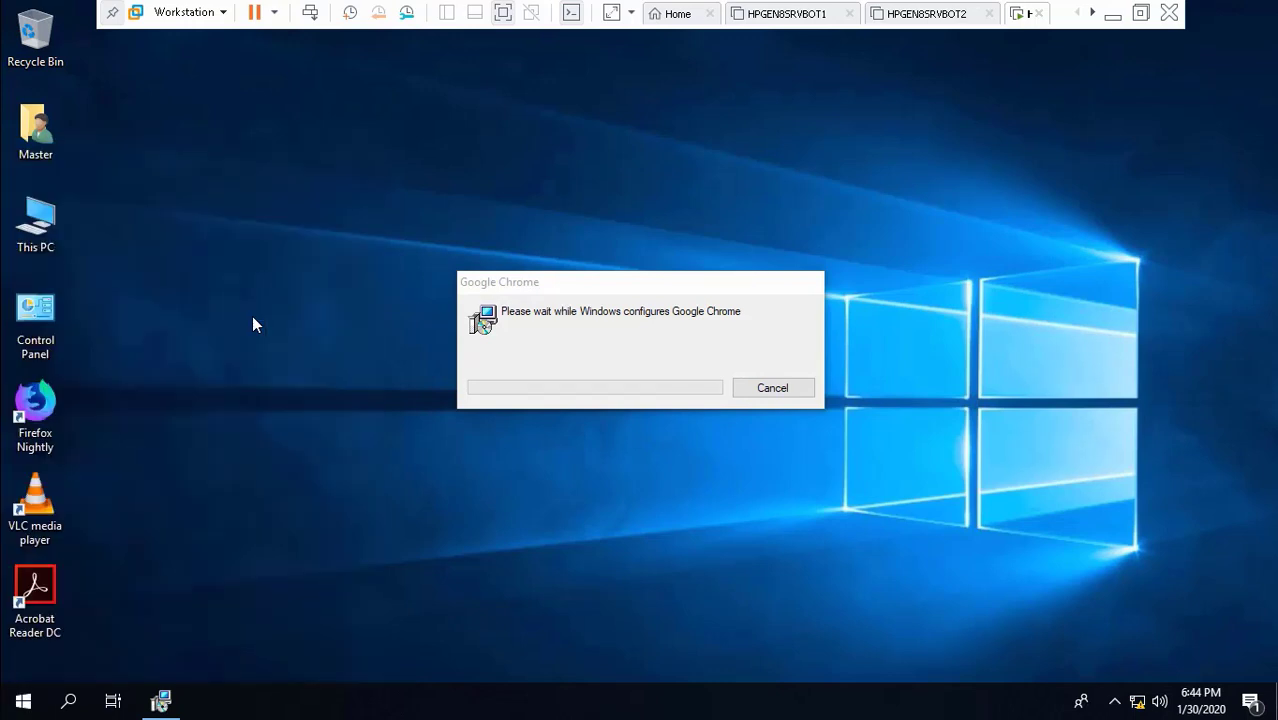
{"action": "key", "text": "super"}
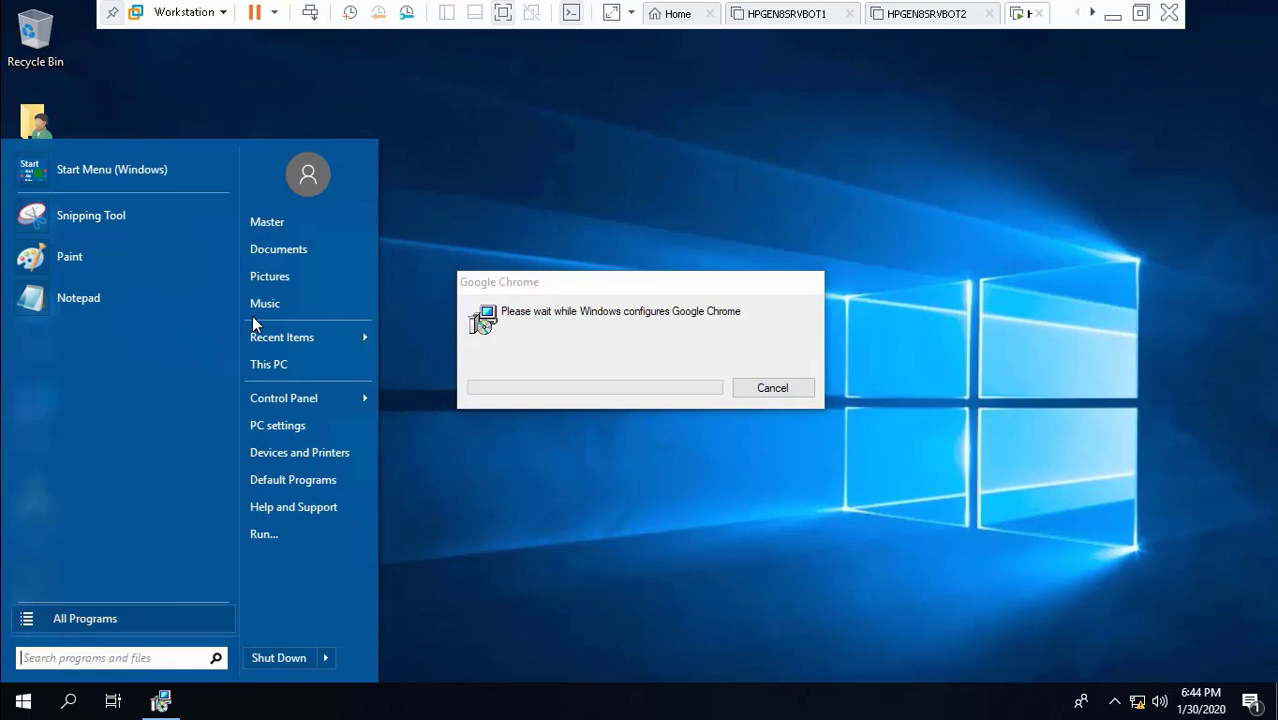
{"action": "key", "text": "Return"}
{"action": "key", "text": "Up"}
{"action": "key", "text": "Up"}
{"action": "key", "text": "Up"}
{"action": "key", "text": "Up"}
{"action": "key", "text": "Up"}
{"action": "key", "text": "Up"}
{"action": "key", "text": "Up"}
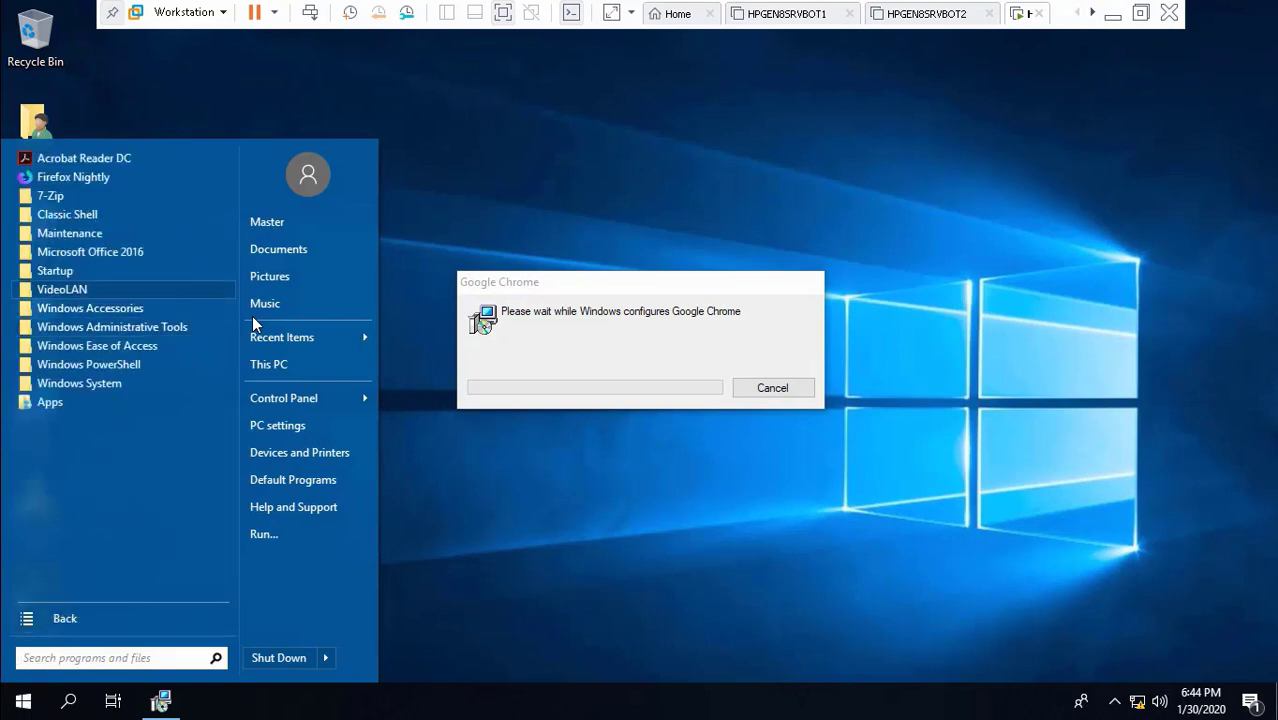
{"action": "key", "text": "Up"}
{"action": "key", "text": "Up"}
{"action": "key", "text": "Right"}
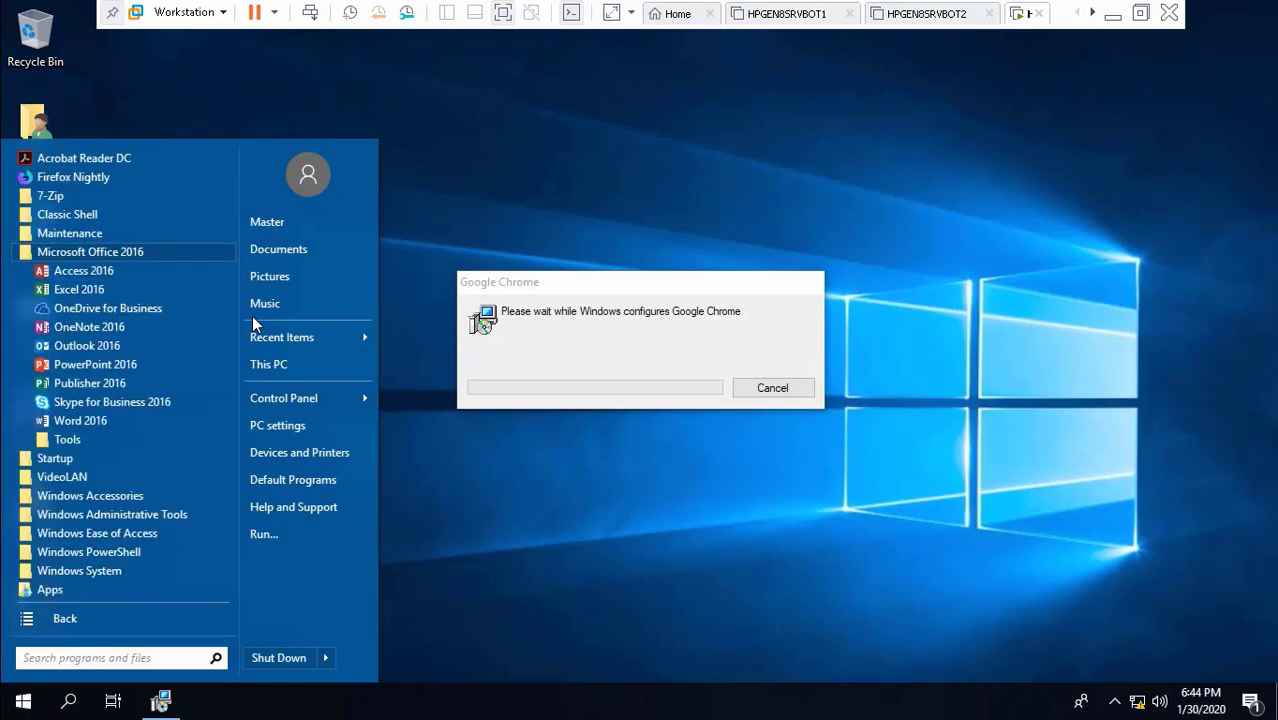
{"action": "key", "text": "Down"}
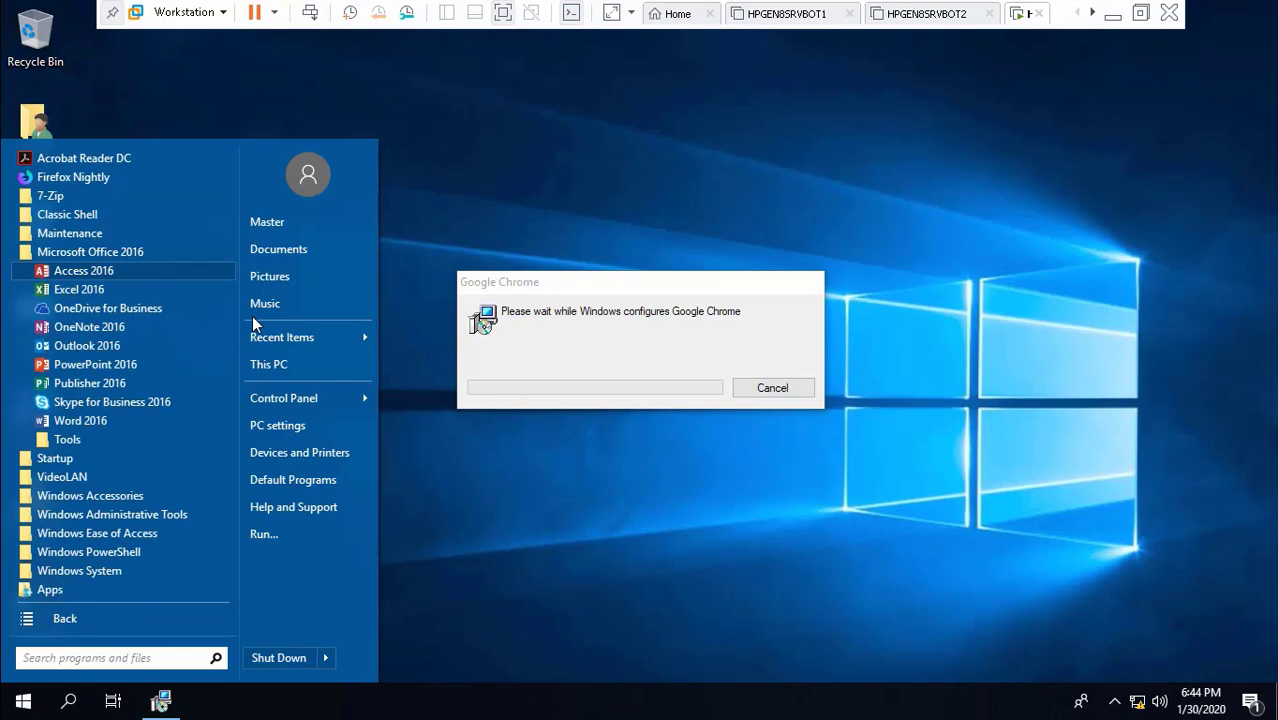
{"action": "key", "text": "shift+F10"}
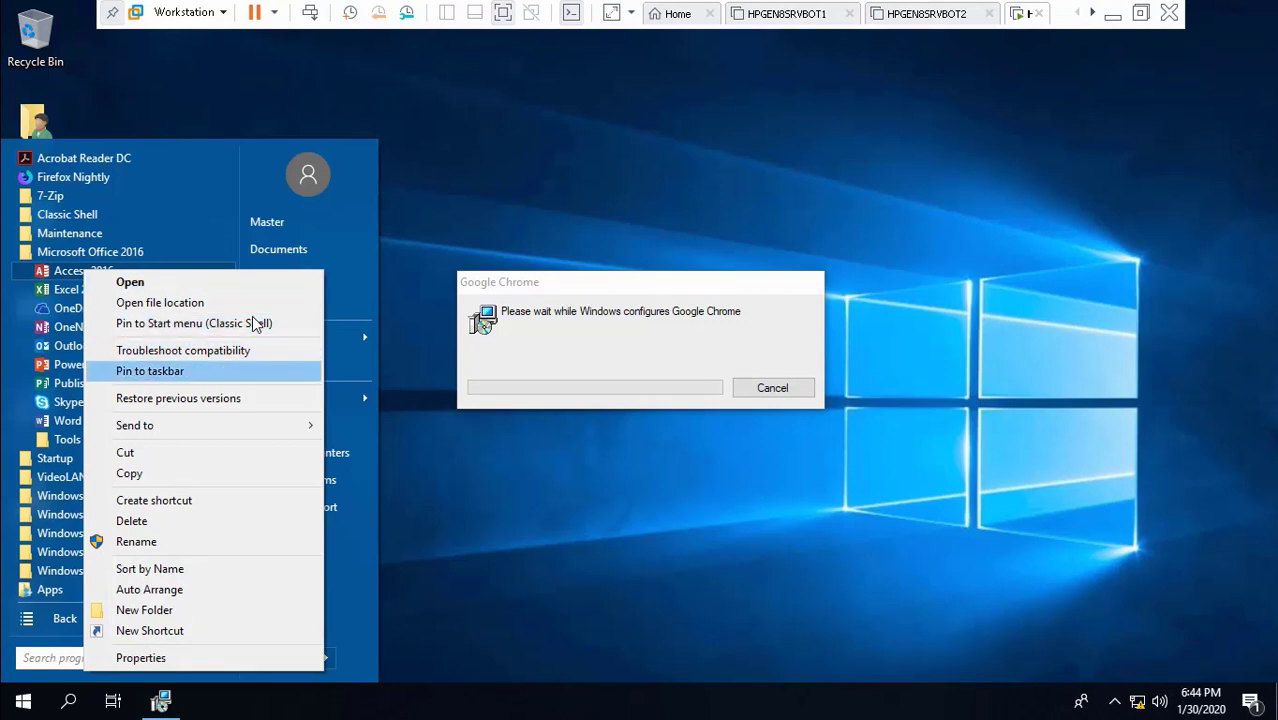
{"action": "key", "text": "Return"}
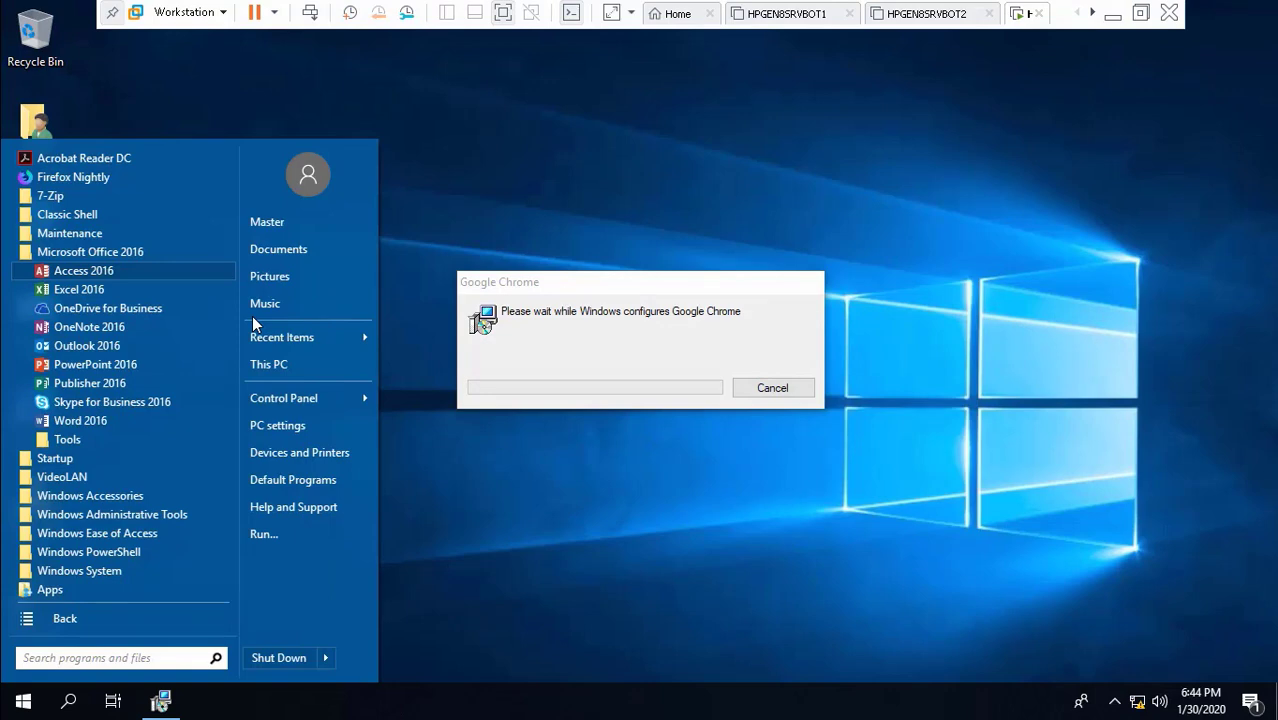
{"action": "key", "text": "Down"}
{"action": "key", "text": "shift+F10"}
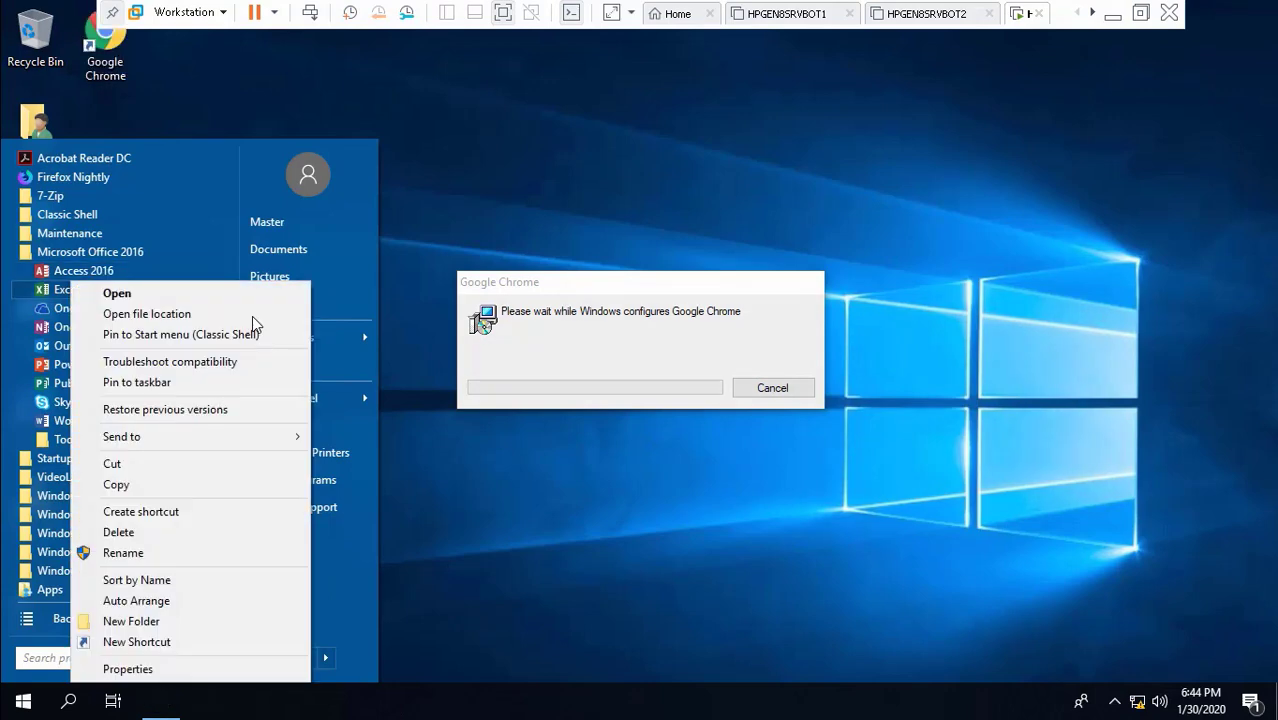
{"action": "left_click", "coordinate": [137, 383]}
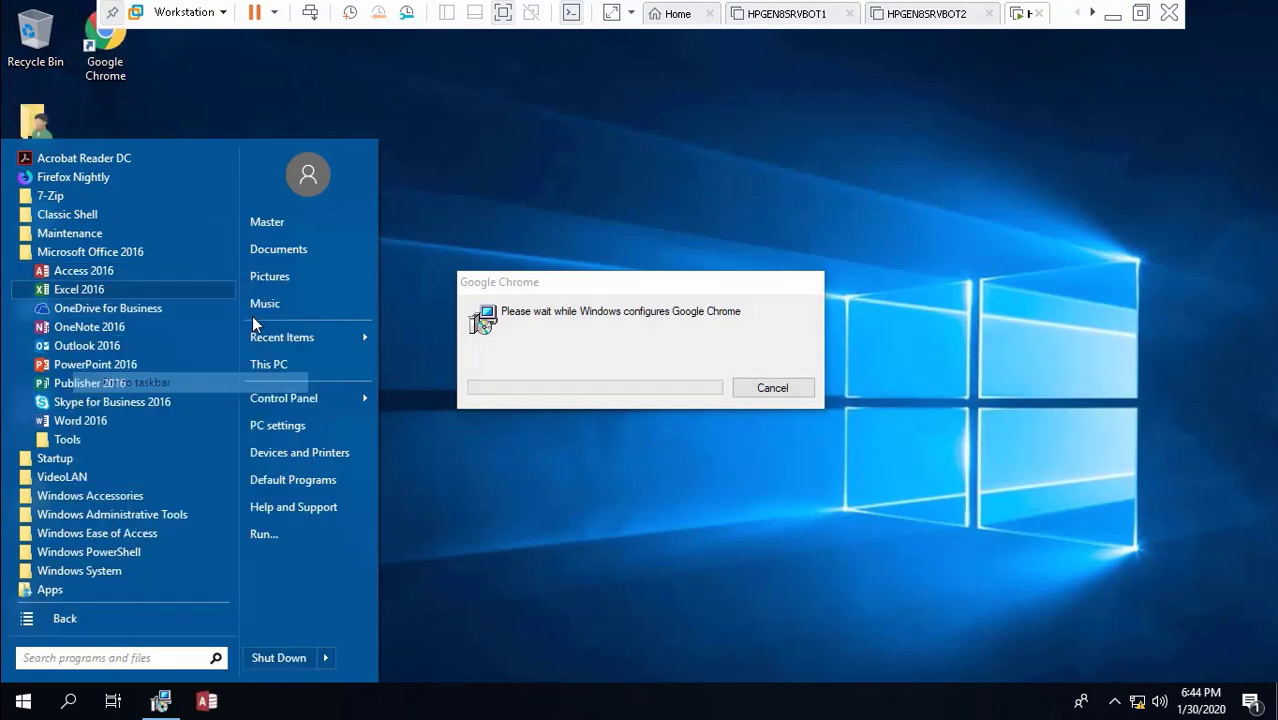
Pin Outlook 2016, PowerPoint 2016 and Word 2016 to the taskbar
{"action": "key", "text": "Up"}
{"action": "key", "text": "Up"}
{"action": "key", "text": "Up"}
{"action": "key", "text": "Down"}
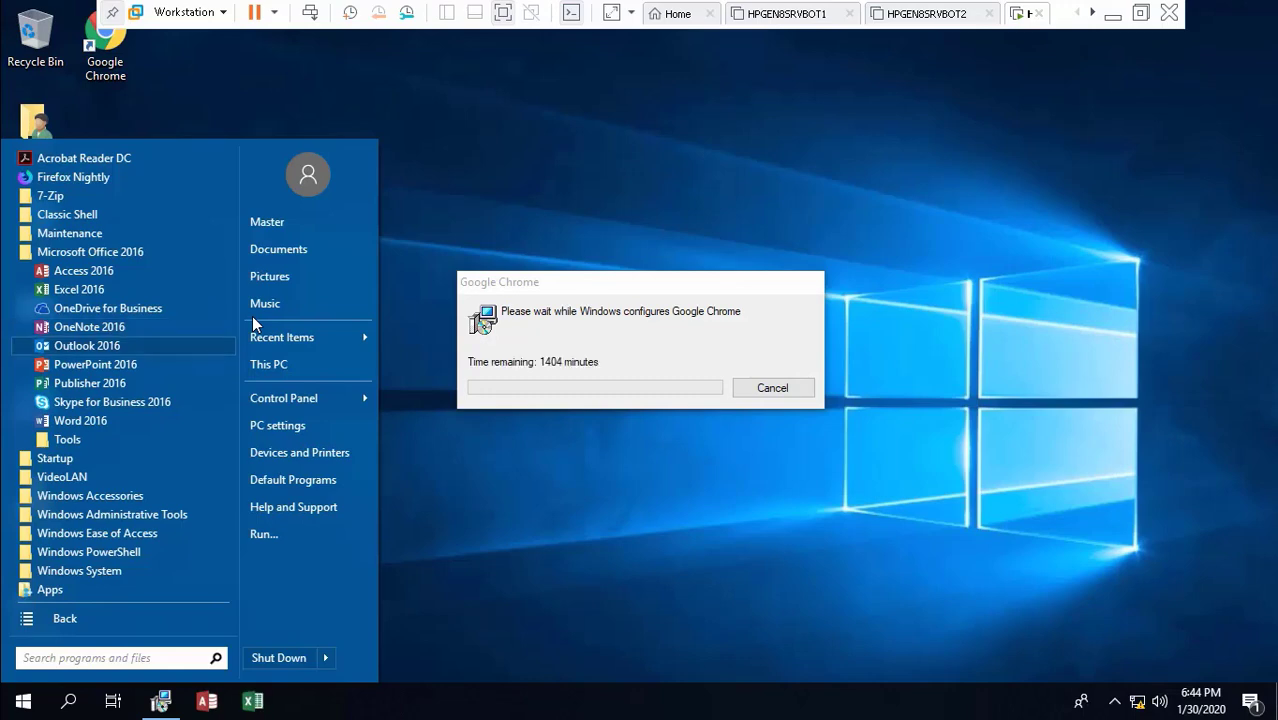
{"action": "key", "text": "shift+F10"}
{"action": "key", "text": "Down"}
{"action": "key", "text": "Down"}
{"action": "key", "text": "Down"}
{"action": "key", "text": "Down"}
{"action": "key", "text": "Down"}
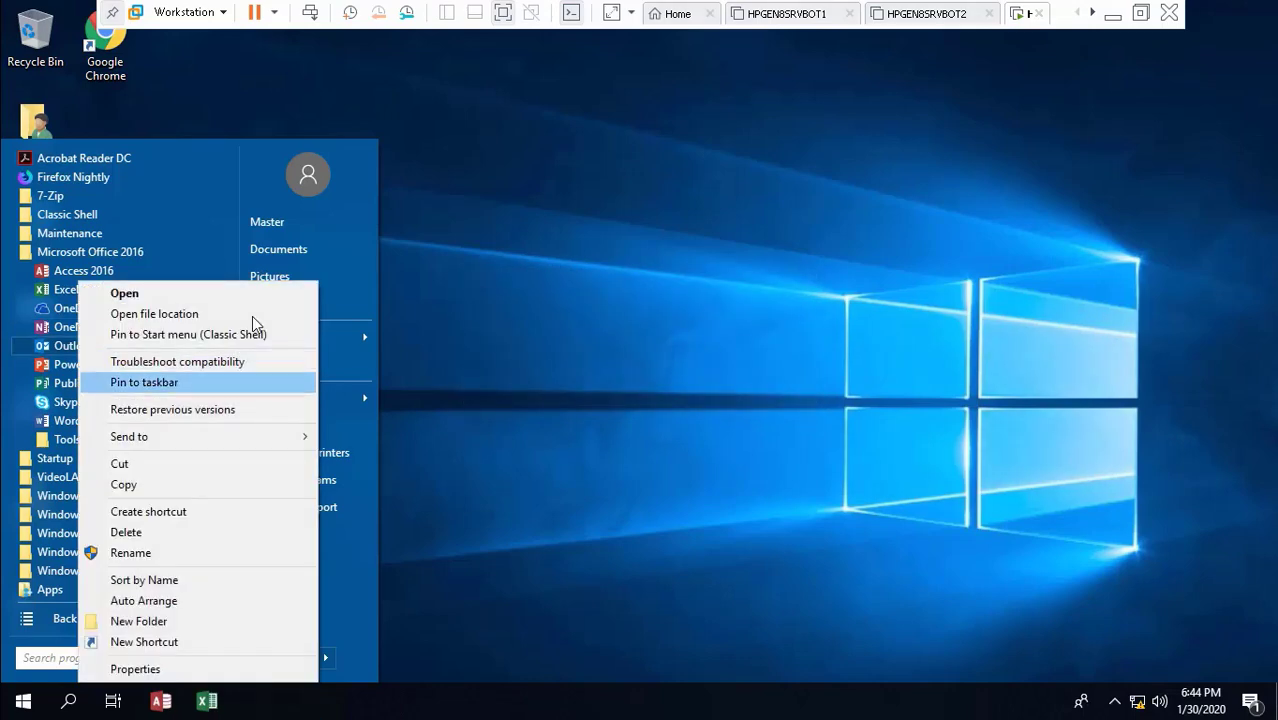
{"action": "key", "text": "Return"}
{"action": "key", "text": "Down"}
{"action": "key", "text": "Down"}
{"action": "key", "text": "Up"}
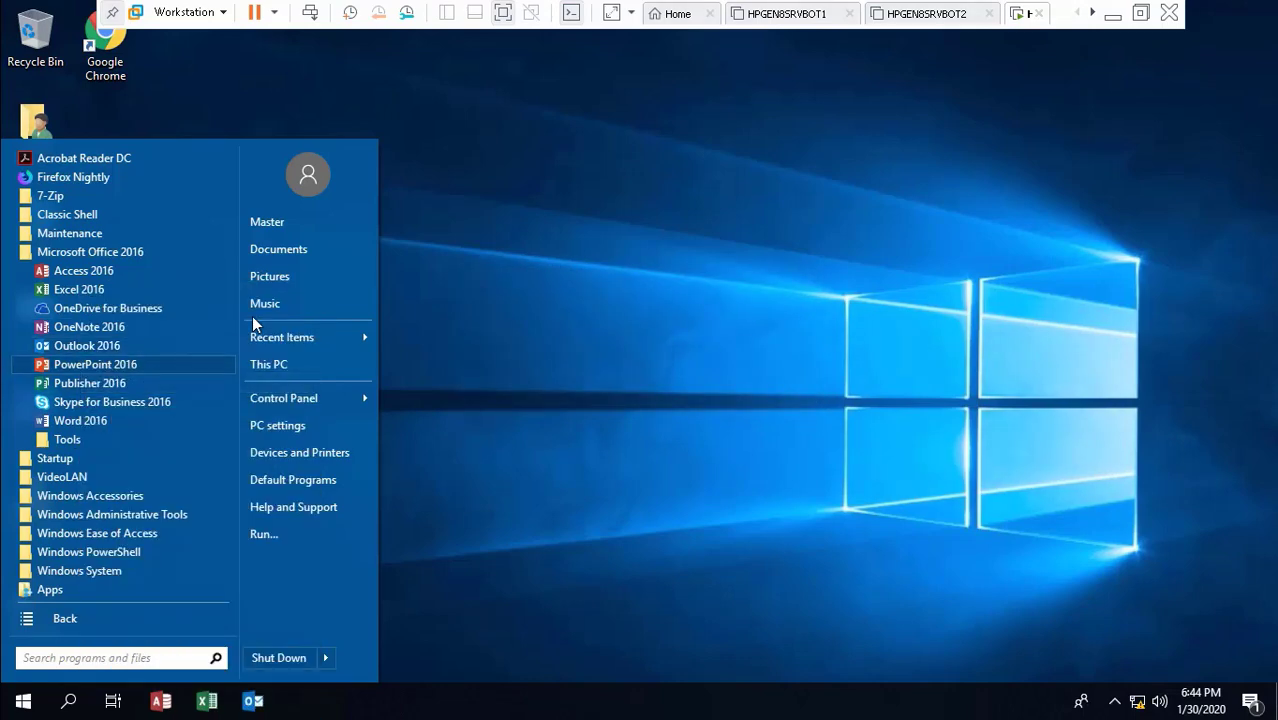
{"action": "key", "text": "shift+F10"}
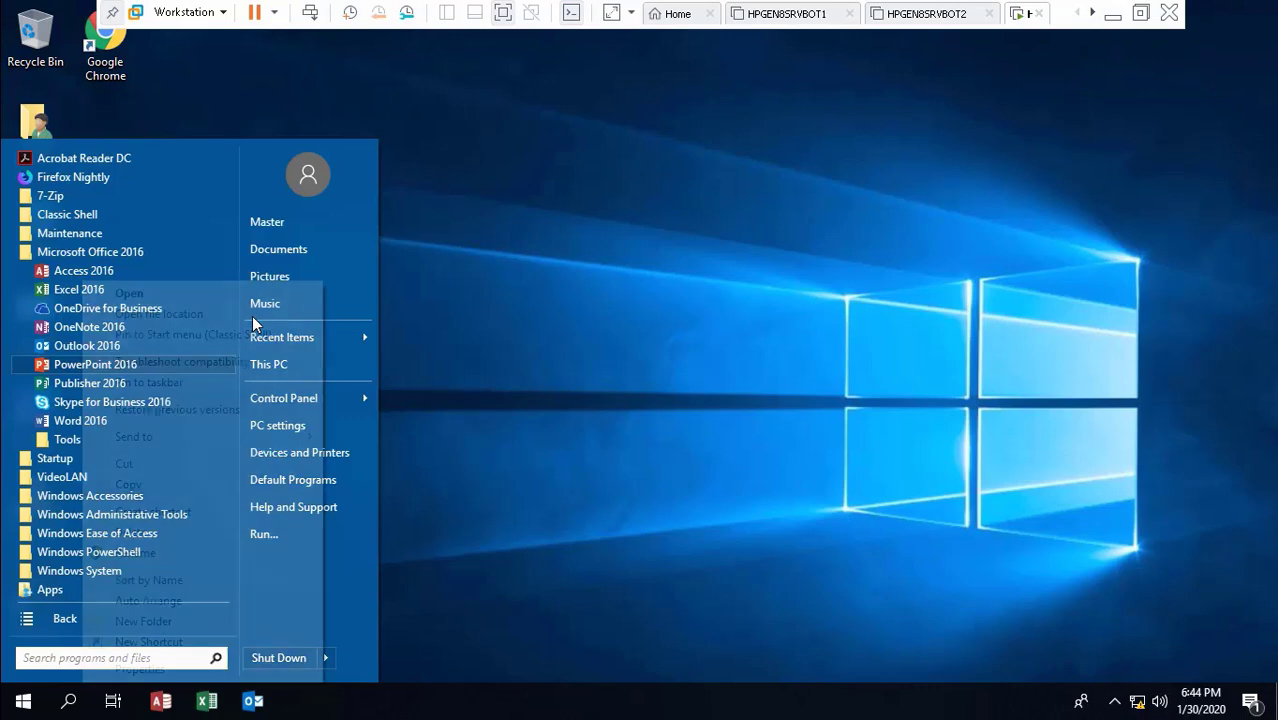
{"action": "key", "text": "Down"}
{"action": "key", "text": "Down"}
{"action": "key", "text": "Down"}
{"action": "key", "text": "Down"}
{"action": "key", "text": "Down"}
{"action": "key", "text": "Return"}
{"action": "key", "text": "Down"}
{"action": "key", "text": "Down"}
{"action": "key", "text": "Down"}
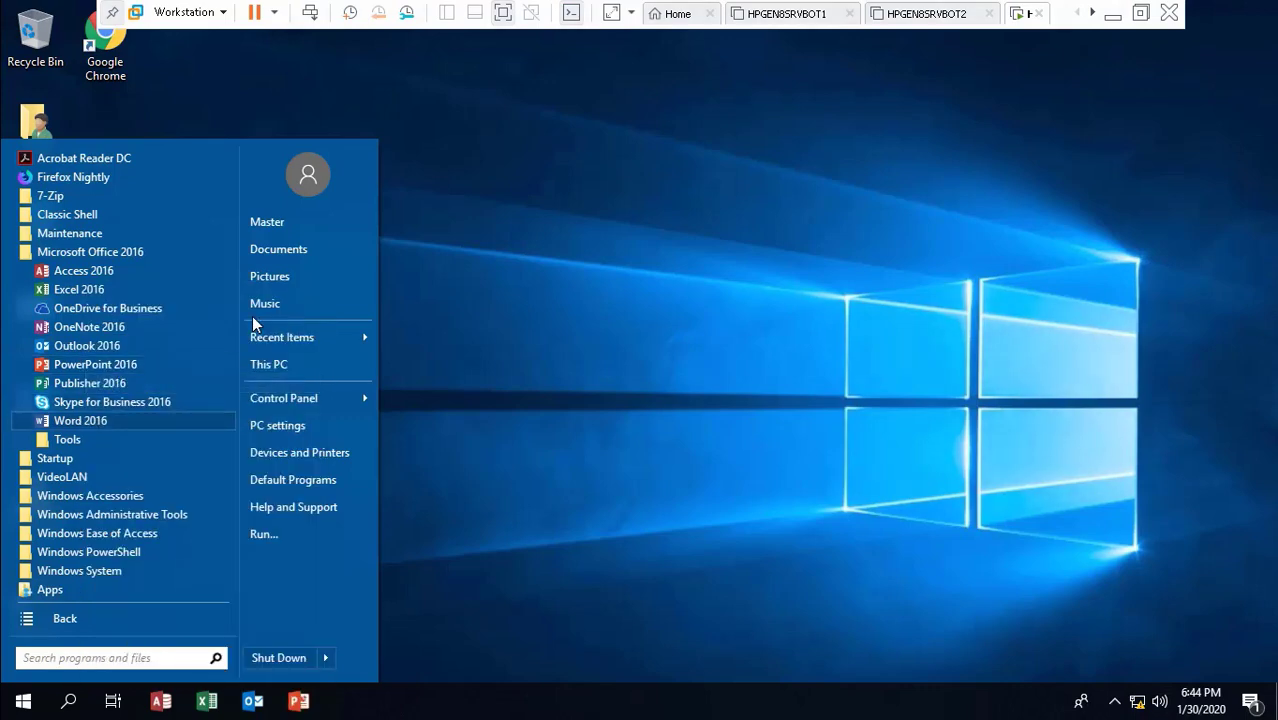
{"action": "key", "text": "shift+F10"}
{"action": "key", "text": "Up"}
{"action": "key", "text": "Up"}
{"action": "key", "text": "Up"}
{"action": "key", "text": "Up"}
{"action": "key", "text": "Up"}
{"action": "key", "text": "Up"}
{"action": "key", "text": "Up"}
{"action": "key", "text": "Up"}
{"action": "key", "text": "Up"}
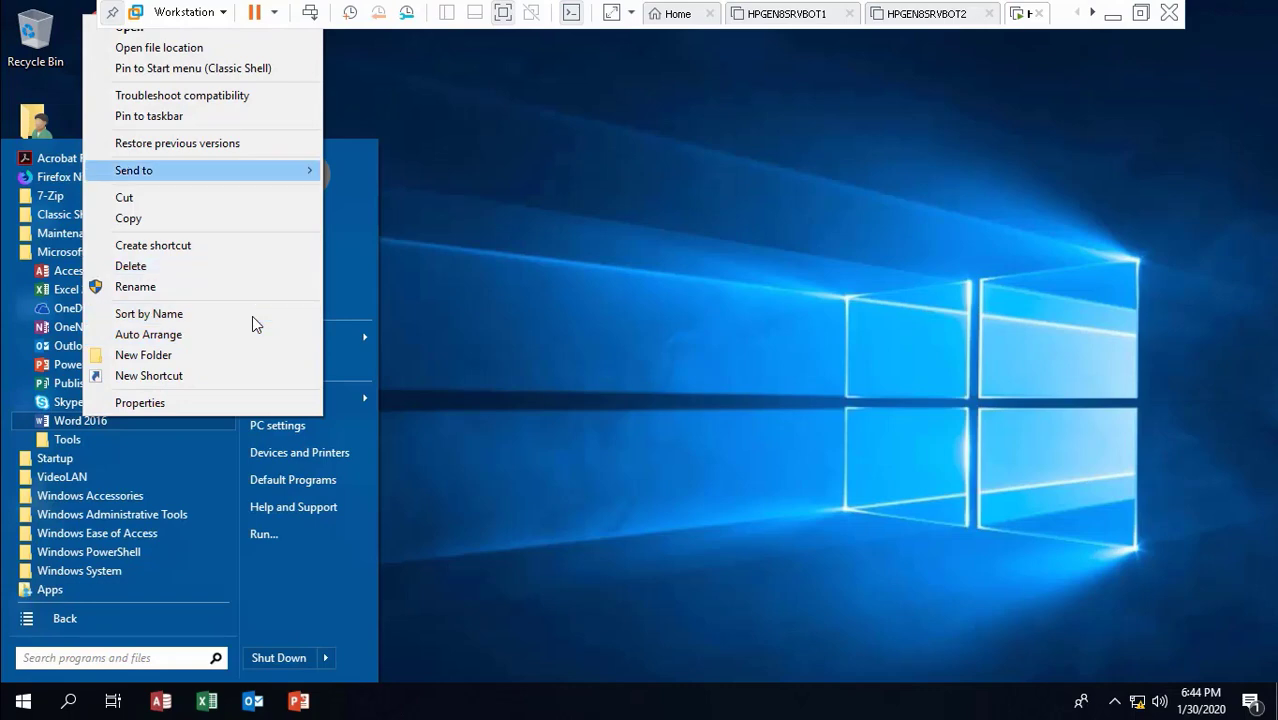
{"action": "key", "text": "Return"}
{"action": "key", "text": "Up"}
{"action": "key", "text": "Up"}
{"action": "key", "text": "Up"}
{"action": "key", "text": "Up"}
{"action": "key", "text": "Up"}
{"action": "key", "text": "Up"}
{"action": "key", "text": "Up"}
{"action": "key", "text": "Up"}
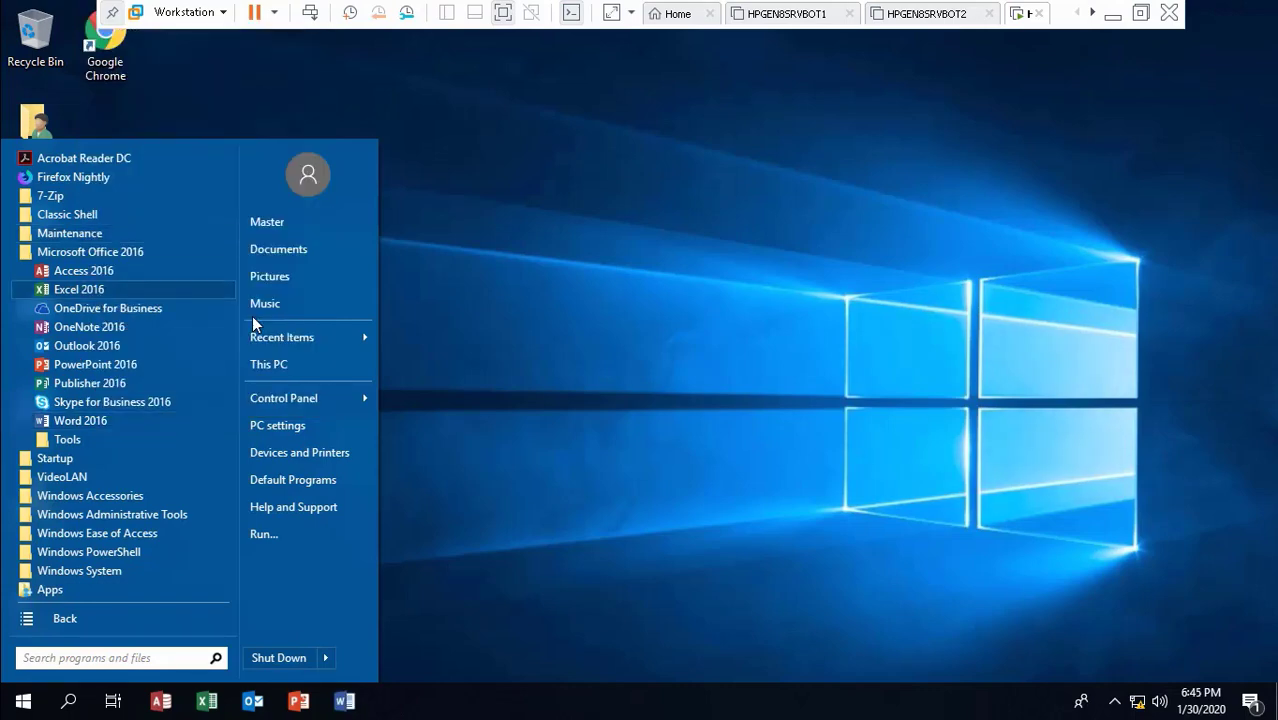
Pin Access, Excel, Outlook, PowerPoint and Word 2016 to the Start menu
{"action": "key", "text": "shift+F10"}
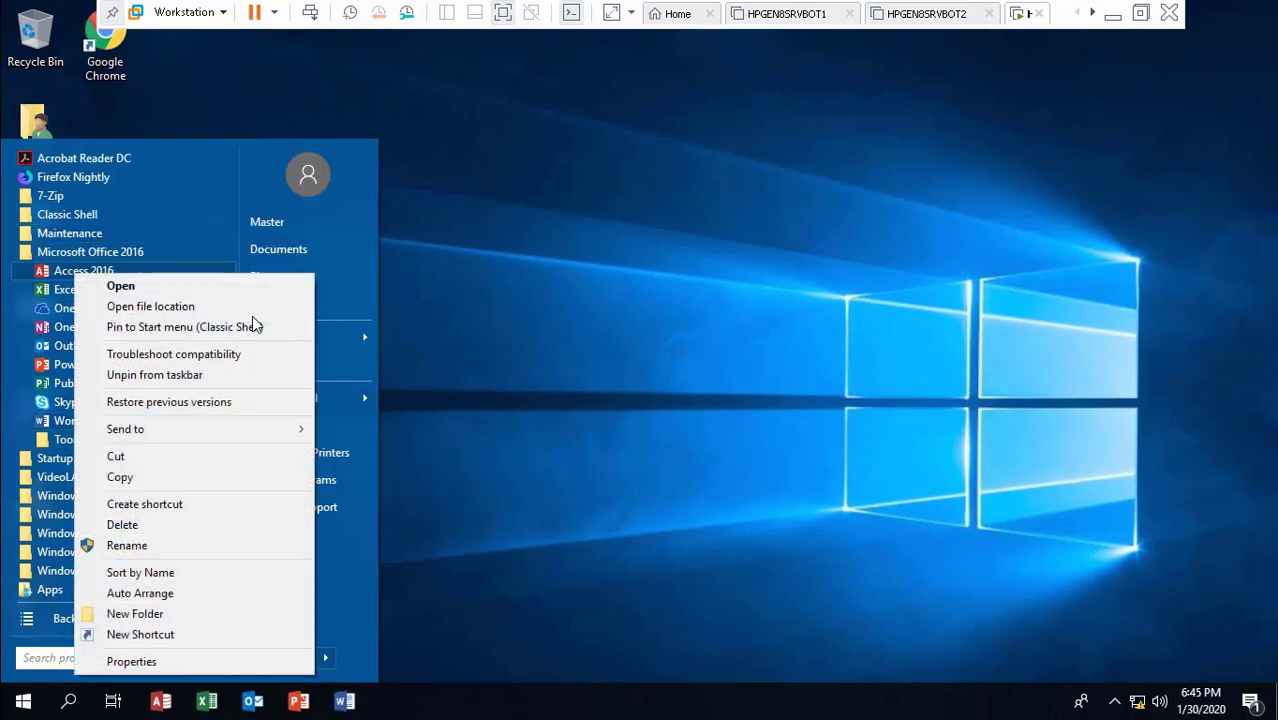
{"action": "key", "text": "Down"}
{"action": "key", "text": "Down"}
{"action": "key", "text": "Down"}
{"action": "key", "text": "Return"}
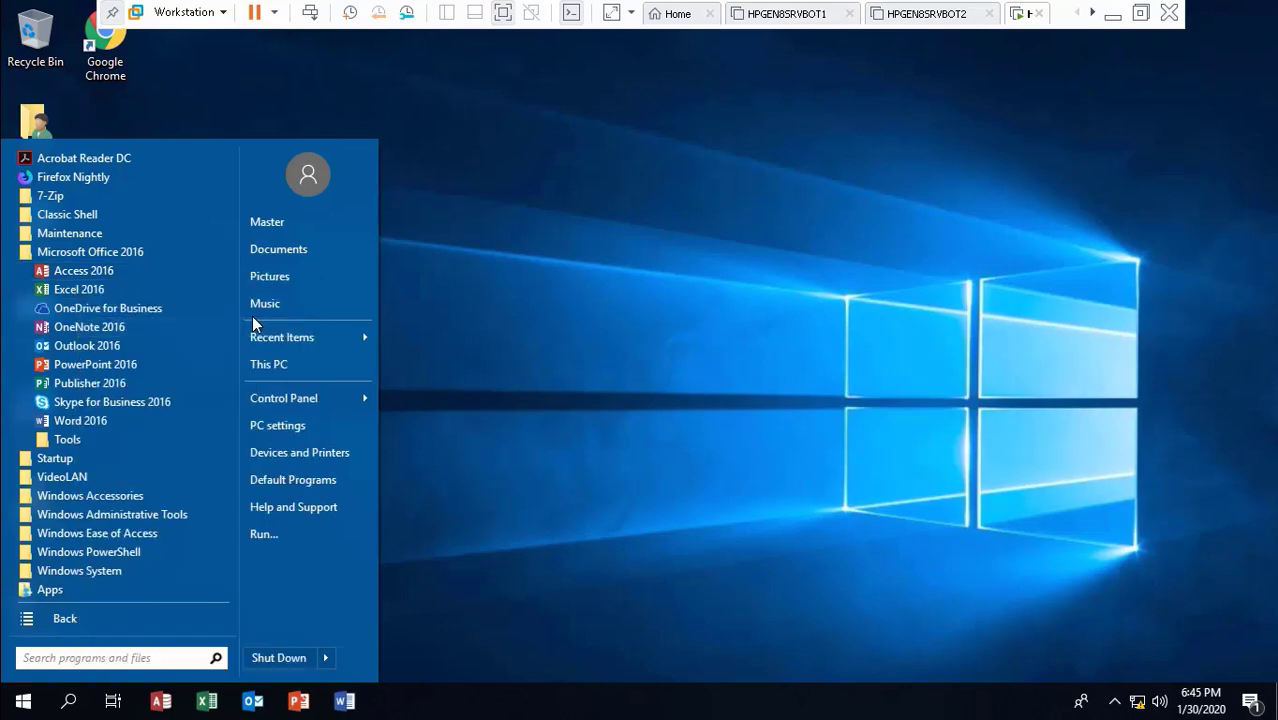
{"action": "key", "text": "Down"}
{"action": "key", "text": "shift+F10"}
{"action": "key", "text": "Down"}
{"action": "key", "text": "Down"}
{"action": "key", "text": "Down"}
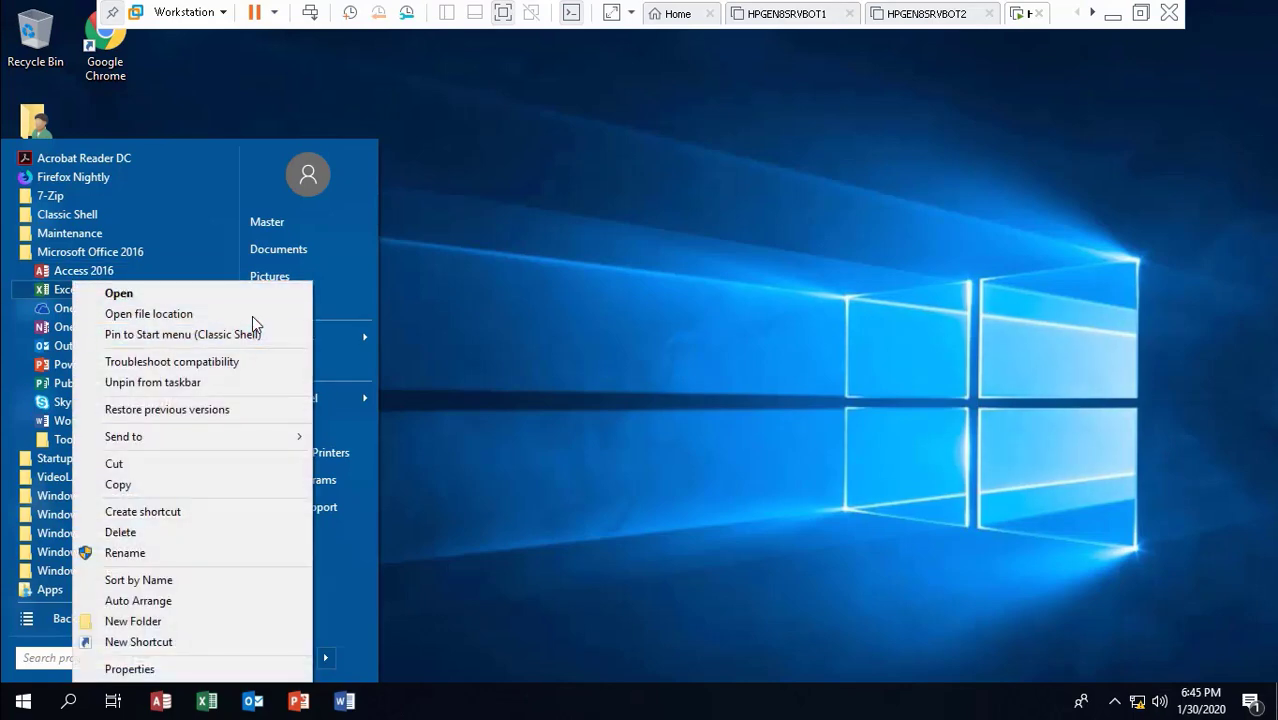
{"action": "key", "text": "Return"}
{"action": "key", "text": "Down"}
{"action": "key", "text": "Down"}
{"action": "key", "text": "Down"}
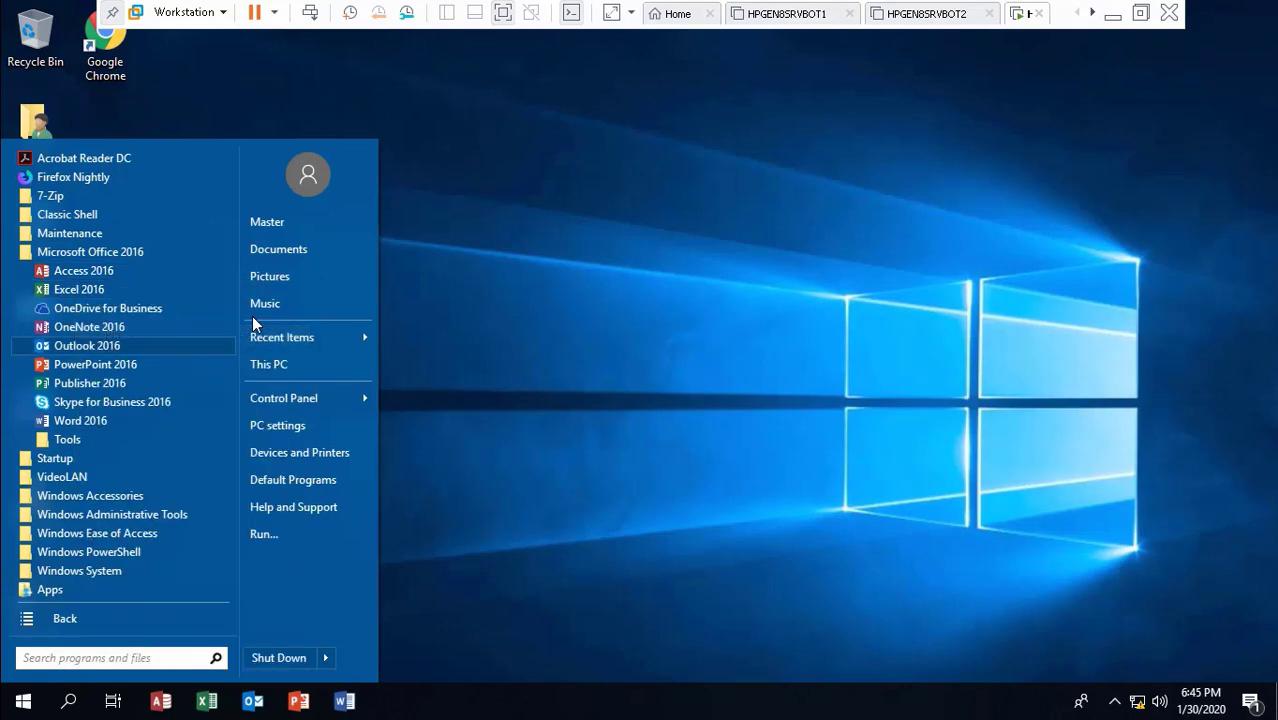
{"action": "key", "text": "shift+F10"}
{"action": "key", "text": "Down"}
{"action": "key", "text": "Down"}
{"action": "key", "text": "Down"}
{"action": "key", "text": "Down"}
{"action": "key", "text": "Down"}
{"action": "key", "text": "Up"}
{"action": "key", "text": "Up"}
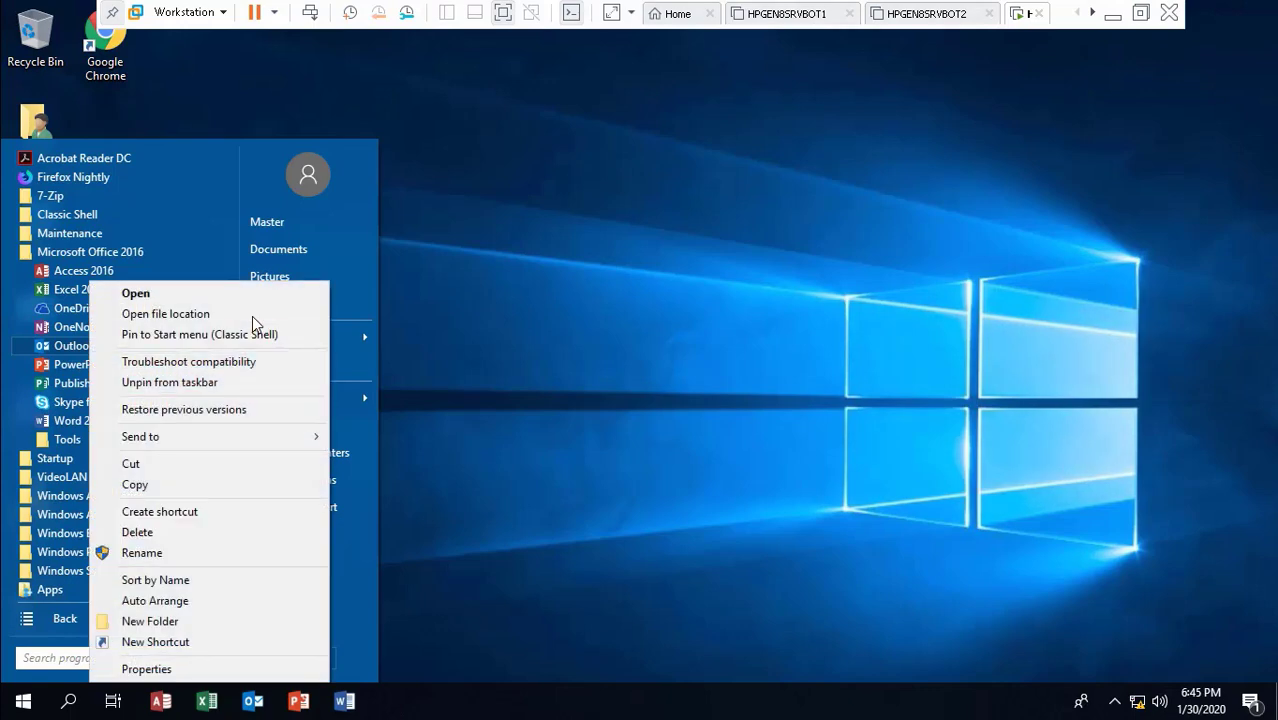
{"action": "key", "text": "Up"}
{"action": "key", "text": "Return"}
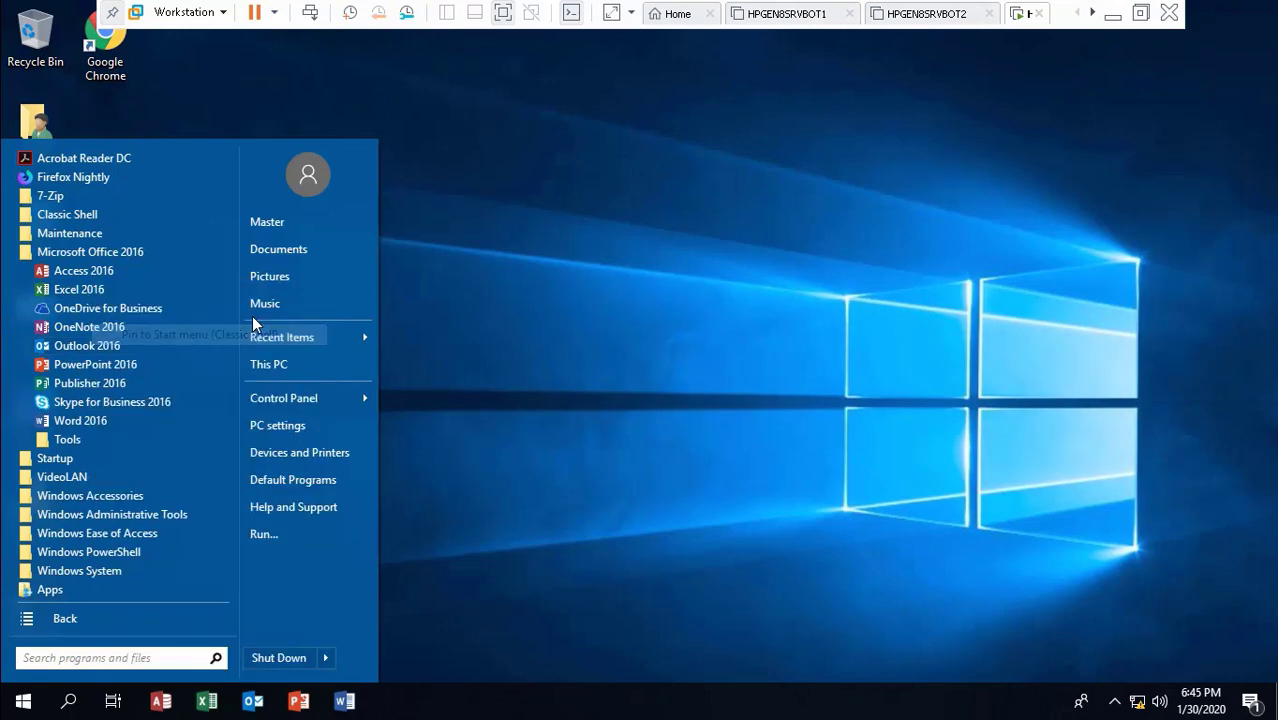
{"action": "key", "text": "Down"}
{"action": "key", "text": "shift+F10"}
{"action": "key", "text": "Down"}
{"action": "key", "text": "Down"}
{"action": "key", "text": "Down"}
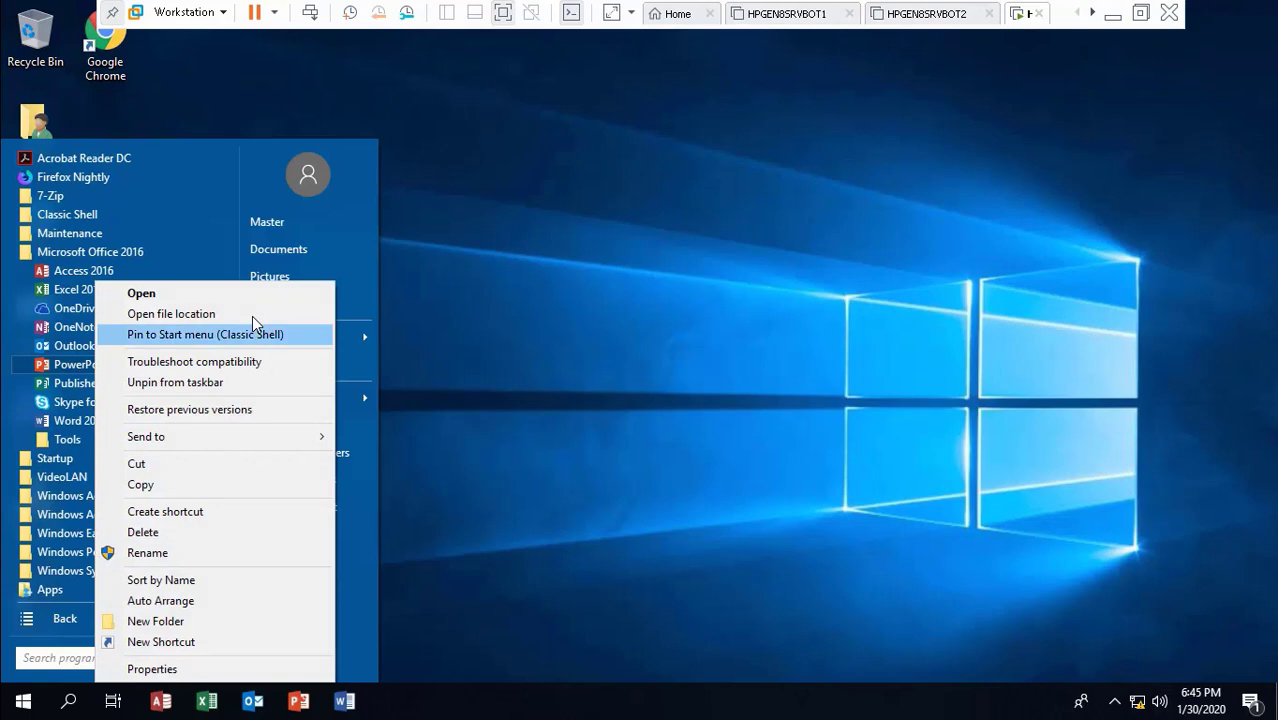
{"action": "key", "text": "Return"}
{"action": "key", "text": "Down"}
{"action": "key", "text": "Down"}
{"action": "key", "text": "Down"}
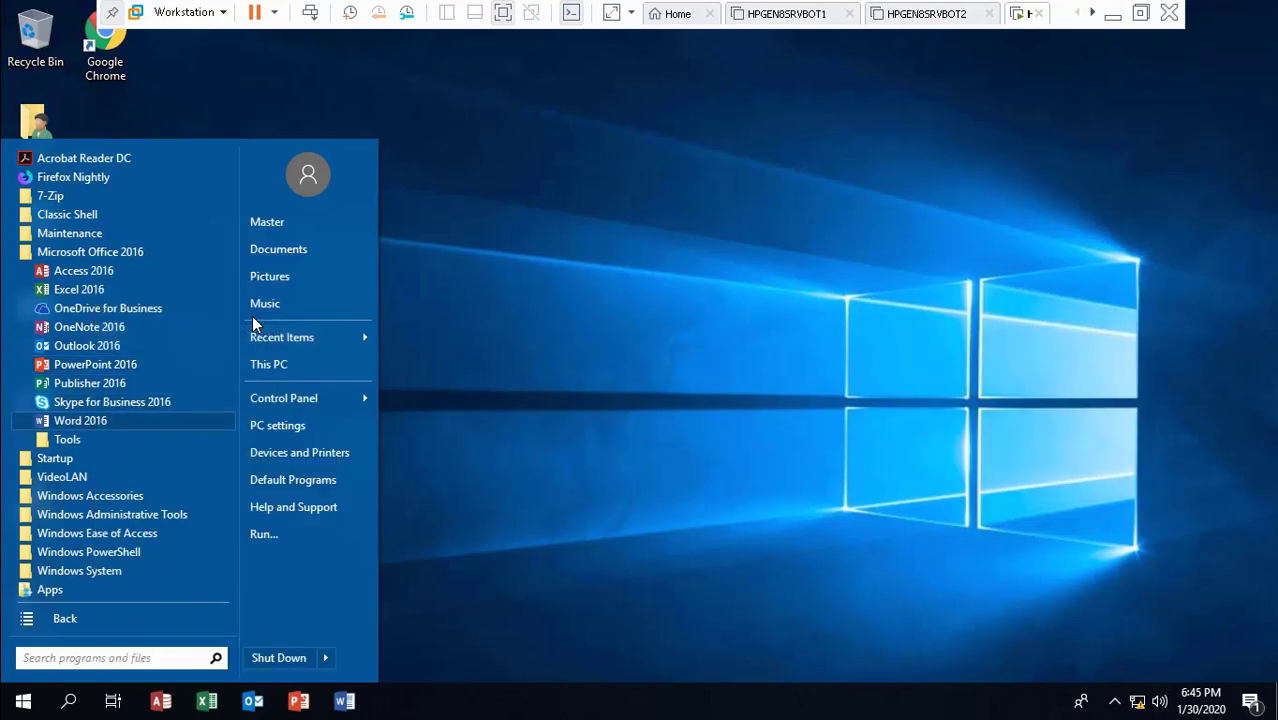
{"action": "key", "text": "shift+F10"}
{"action": "key", "text": "Up"}
{"action": "key", "text": "Up"}
{"action": "key", "text": "Up"}
{"action": "key", "text": "Up"}
{"action": "key", "text": "Up"}
{"action": "key", "text": "Up"}
{"action": "key", "text": "Up"}
{"action": "key", "text": "Up"}
{"action": "key", "text": "Up"}
{"action": "key", "text": "Up"}
{"action": "key", "text": "Up"}
{"action": "key", "text": "Up"}
{"action": "key", "text": "Up"}
{"action": "key", "text": "Up"}
{"action": "key", "text": "Up"}
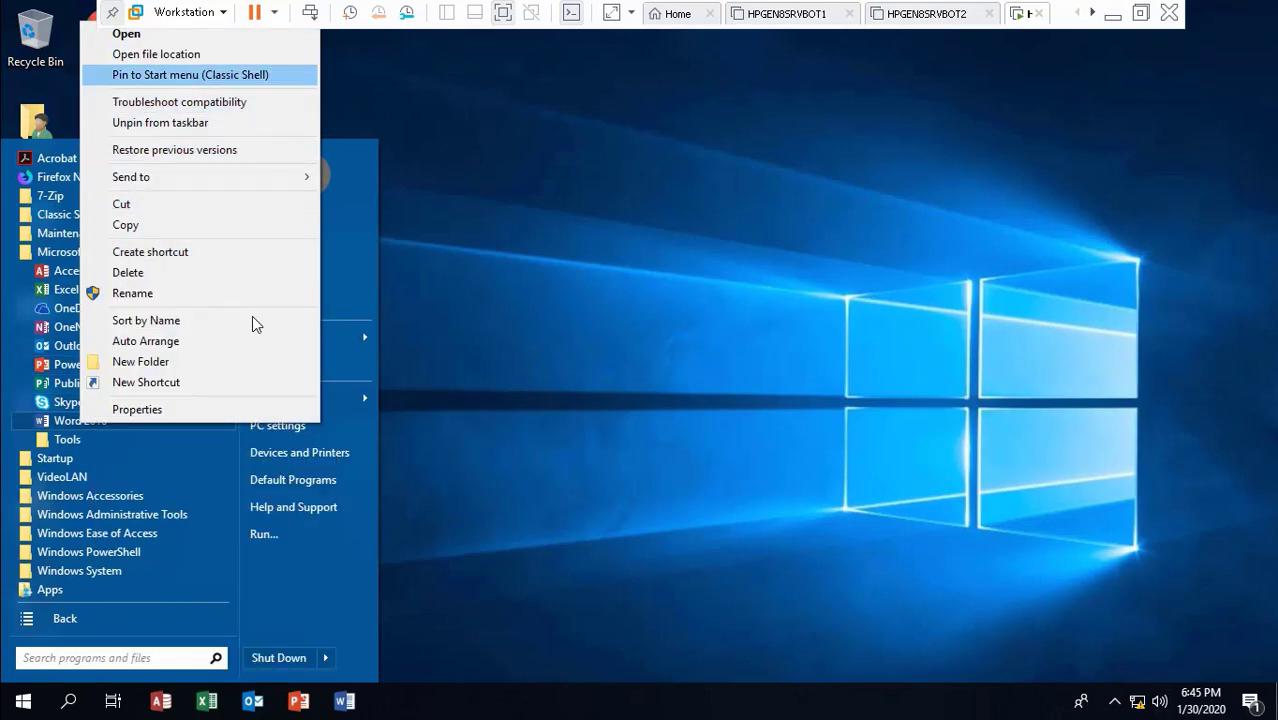
{"action": "key", "text": "Return"}
Pin VLC media player from the VideoLAN folder to the taskbar and the Start menu
{"action": "key", "text": "Up"}
{"action": "key", "text": "Down"}
{"action": "key", "text": "Down"}
{"action": "key", "text": "Down"}
{"action": "key", "text": "Down"}
{"action": "key", "text": "Down"}
{"action": "key", "text": "Down"}
{"action": "key", "text": "Down"}
{"action": "key", "text": "Up"}
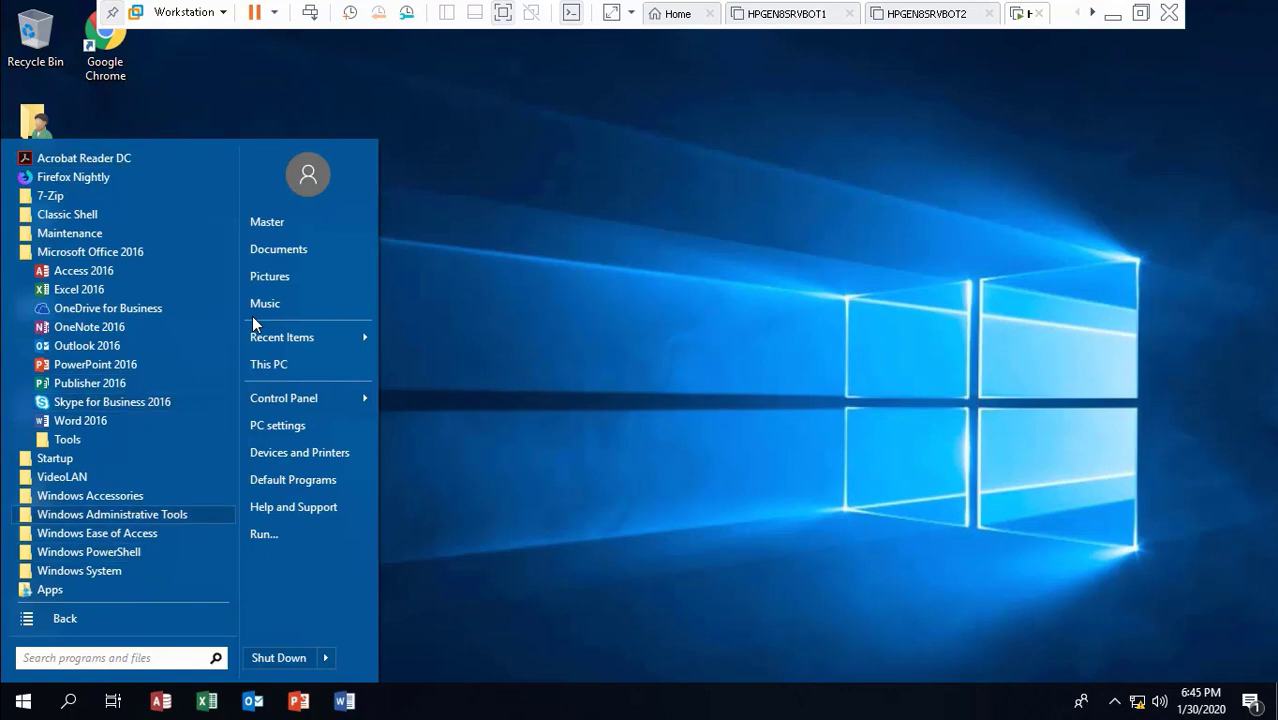
{"action": "key", "text": "Up"}
{"action": "key", "text": "Up"}
{"action": "key", "text": "Up"}
{"action": "key", "text": "Right"}
{"action": "key", "text": "Down"}
{"action": "key", "text": "Right"}
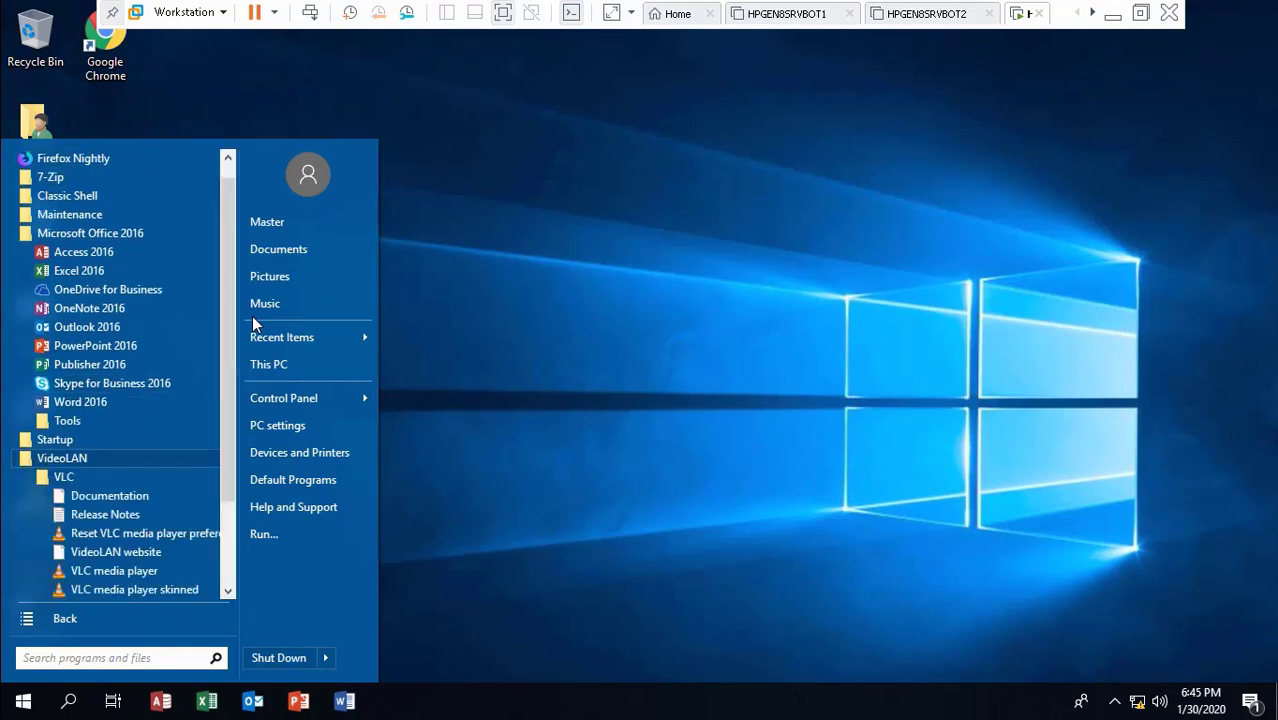
{"action": "key", "text": "Down"}
{"action": "key", "text": "Down"}
{"action": "key", "text": "Down"}
{"action": "key", "text": "Down"}
{"action": "key", "text": "Down"}
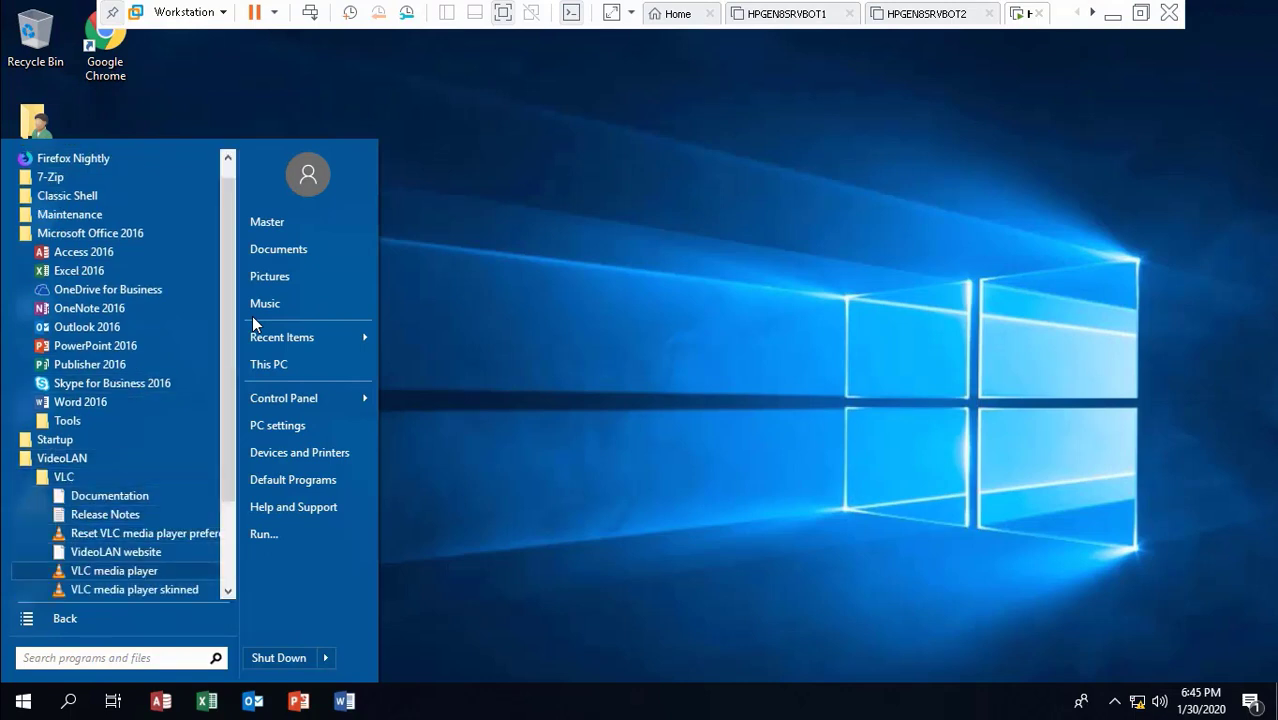
{"action": "key", "text": "Menu"}
{"action": "key", "text": "Up"}
{"action": "key", "text": "Up"}
{"action": "key", "text": "Up"}
{"action": "key", "text": "Up"}
{"action": "key", "text": "Up"}
{"action": "key", "text": "Up"}
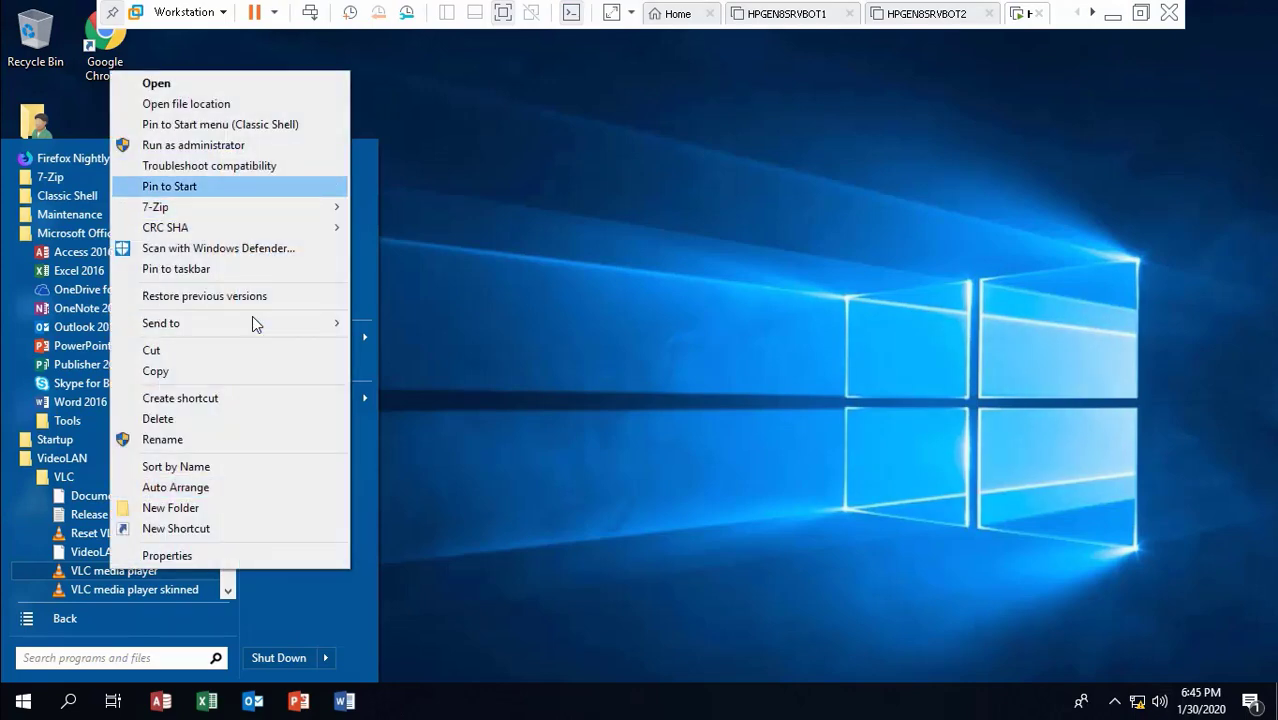
{"action": "key", "text": "Down"}
{"action": "key", "text": "Down"}
{"action": "key", "text": "Down"}
{"action": "key", "text": "Down"}
{"action": "key", "text": "Return"}
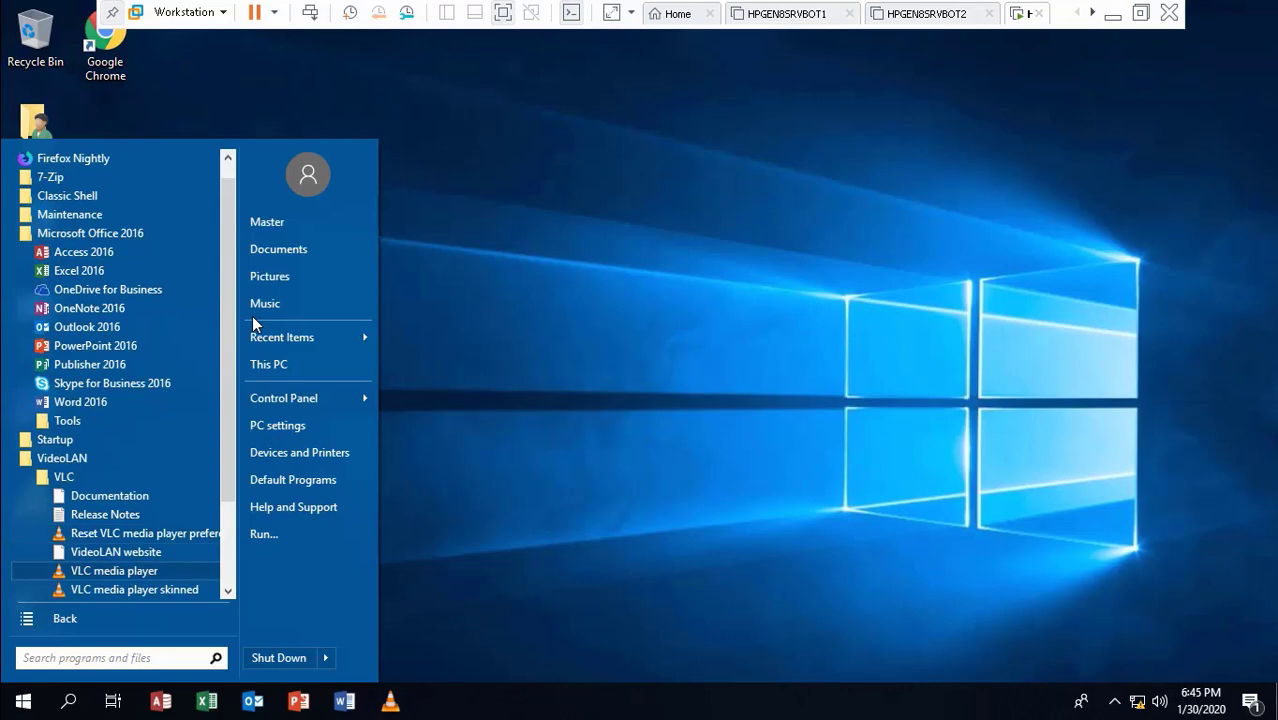
{"action": "key", "text": "Menu"}
{"action": "key", "text": "Up"}
{"action": "key", "text": "Up"}
{"action": "key", "text": "Up"}
{"action": "key", "text": "Up"}
{"action": "key", "text": "Up"}
{"action": "key", "text": "Up"}
{"action": "key", "text": "Up"}
{"action": "key", "text": "Up"}
{"action": "key", "text": "Up"}
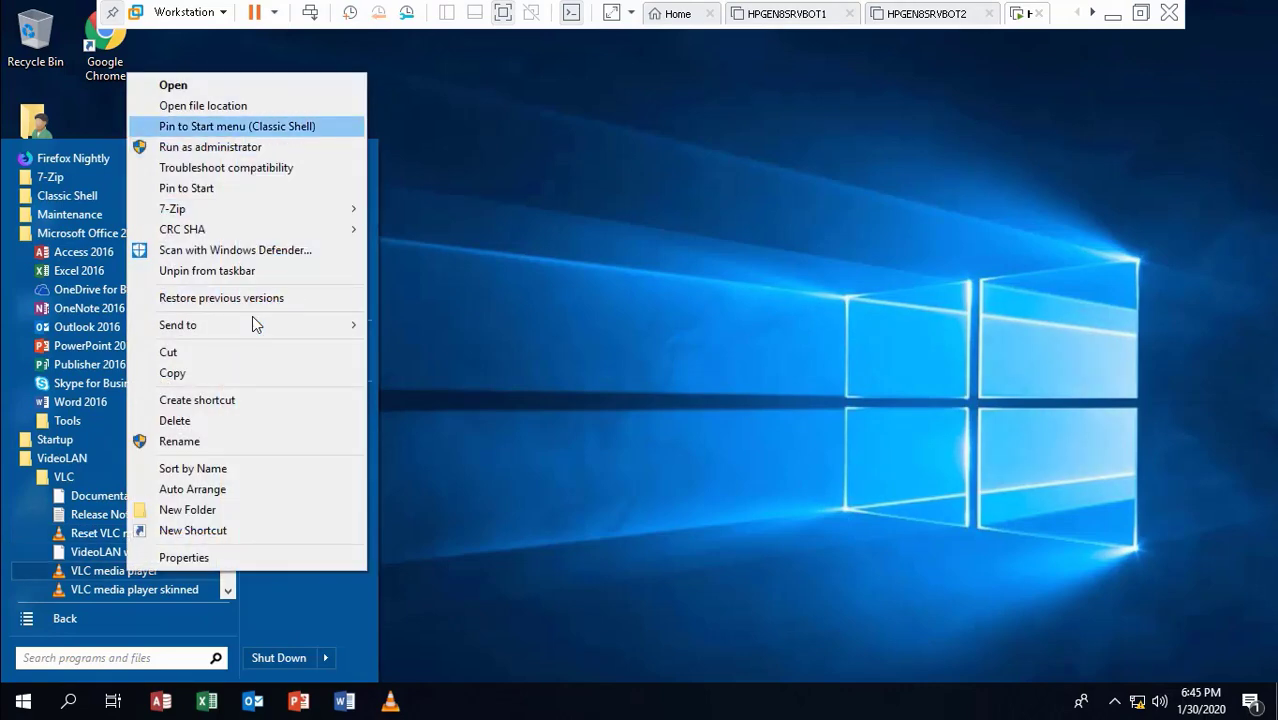
{"action": "key", "text": "Return"}
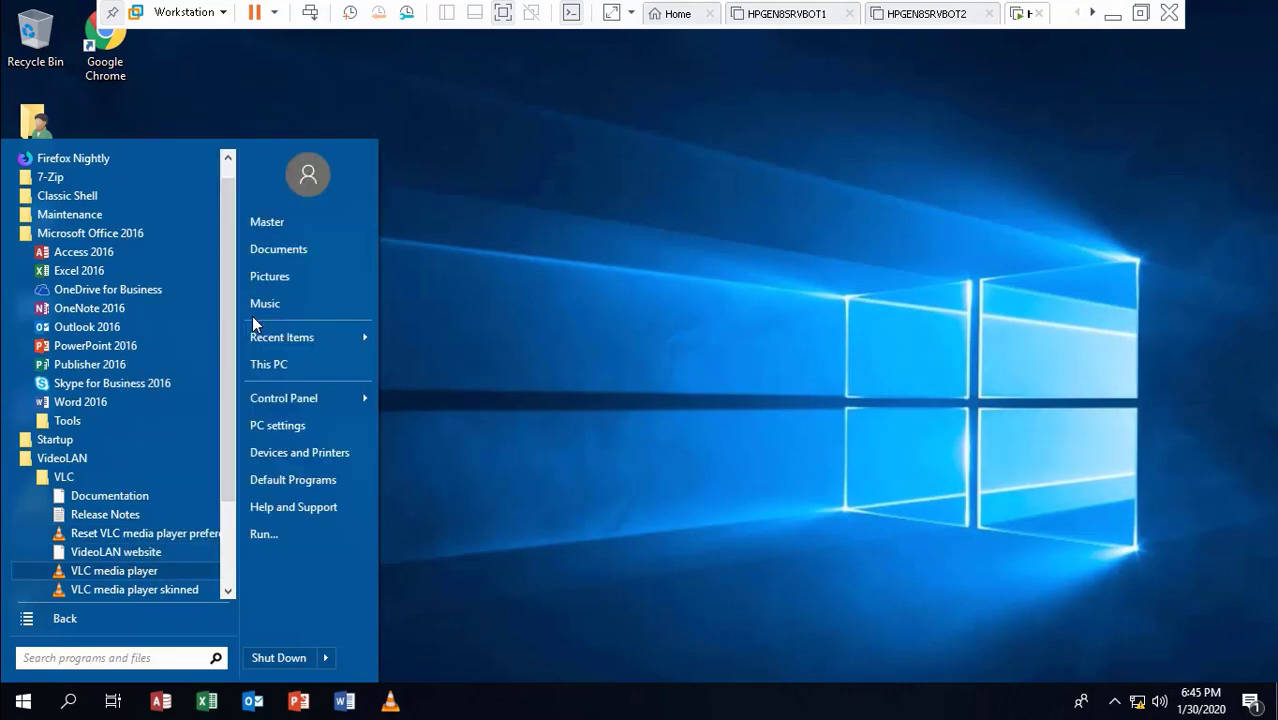
Pin Snipping Tool from Windows Accessories to the taskbar and the Start menu
{"action": "key", "text": "Up"}
{"action": "key", "text": "Up"}
{"action": "key", "text": "Up"}
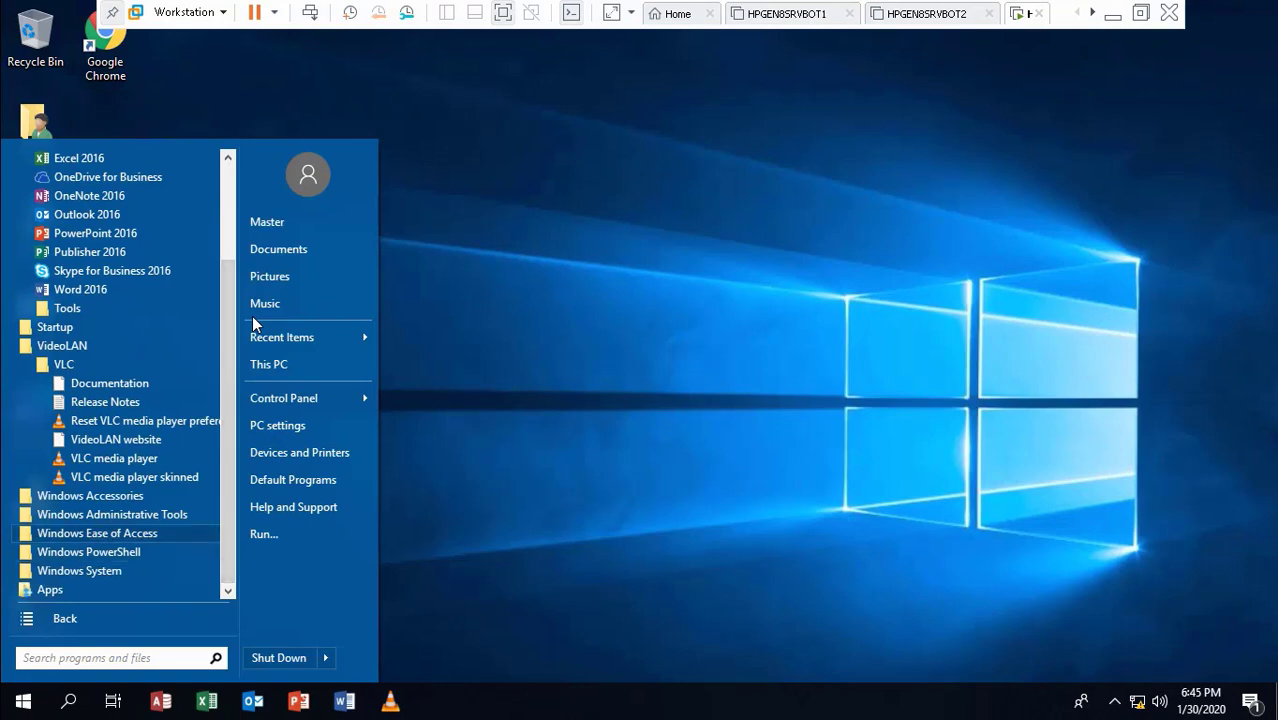
{"action": "key", "text": "Up"}
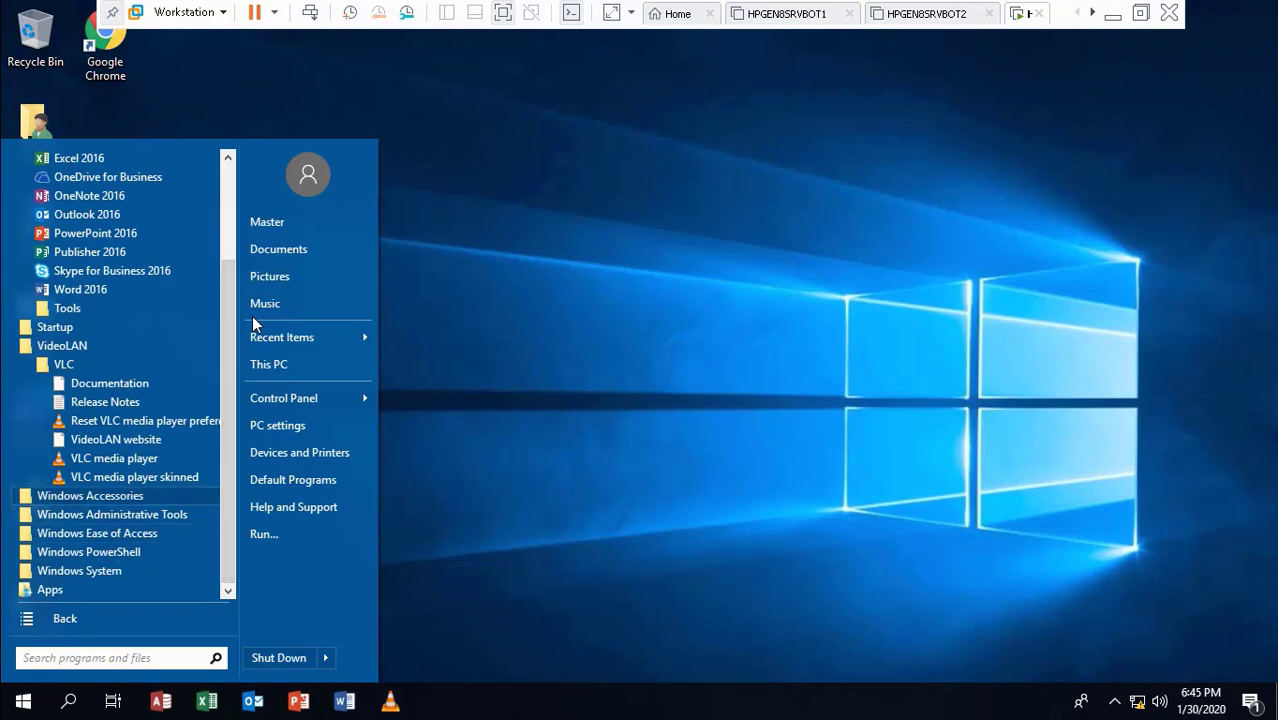
{"action": "left_click", "coordinate": [96, 497]}
{"action": "right_click", "coordinate": [96, 497]}
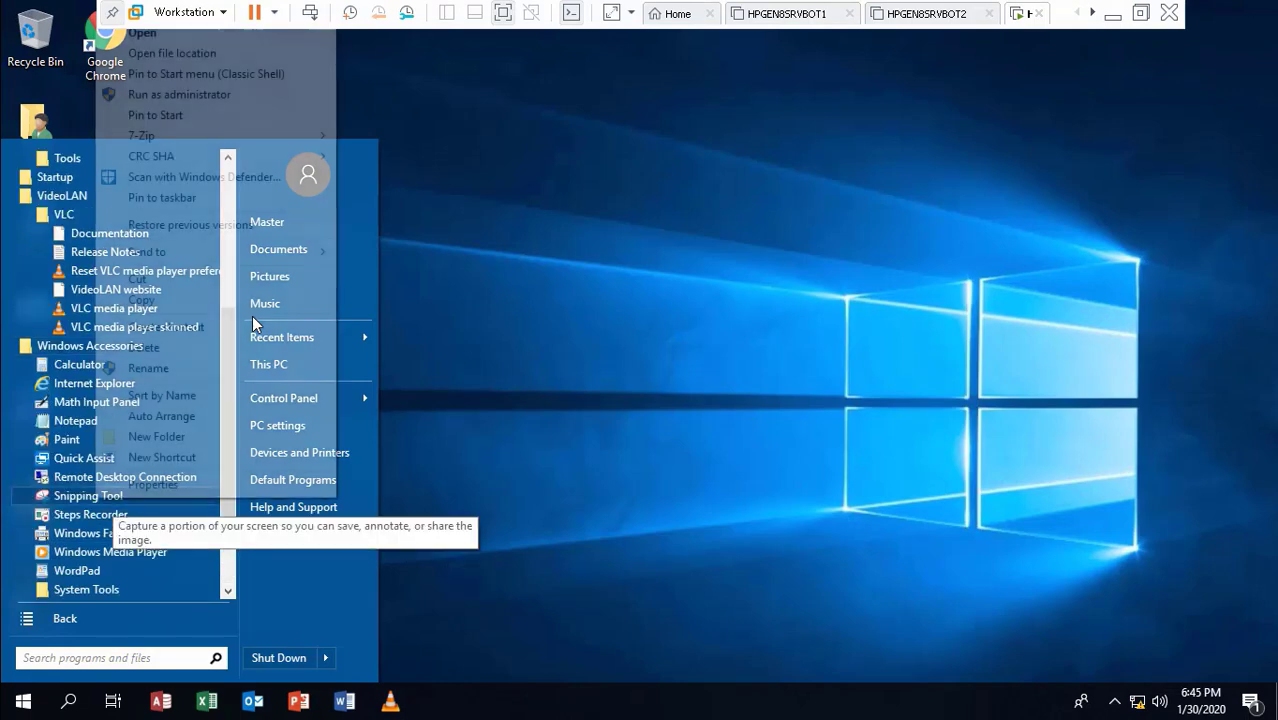
{"action": "key", "text": "Up"}
{"action": "key", "text": "Up"}
{"action": "key", "text": "Up"}
{"action": "key", "text": "Up"}
{"action": "key", "text": "Up"}
{"action": "key", "text": "Up"}
{"action": "key", "text": "Up"}
{"action": "key", "text": "Up"}
{"action": "key", "text": "Up"}
{"action": "key", "text": "Up"}
{"action": "key", "text": "Up"}
{"action": "key", "text": "Up"}
{"action": "key", "text": "Up"}
{"action": "key", "text": "Up"}
{"action": "key", "text": "Up"}
{"action": "key", "text": "Up"}
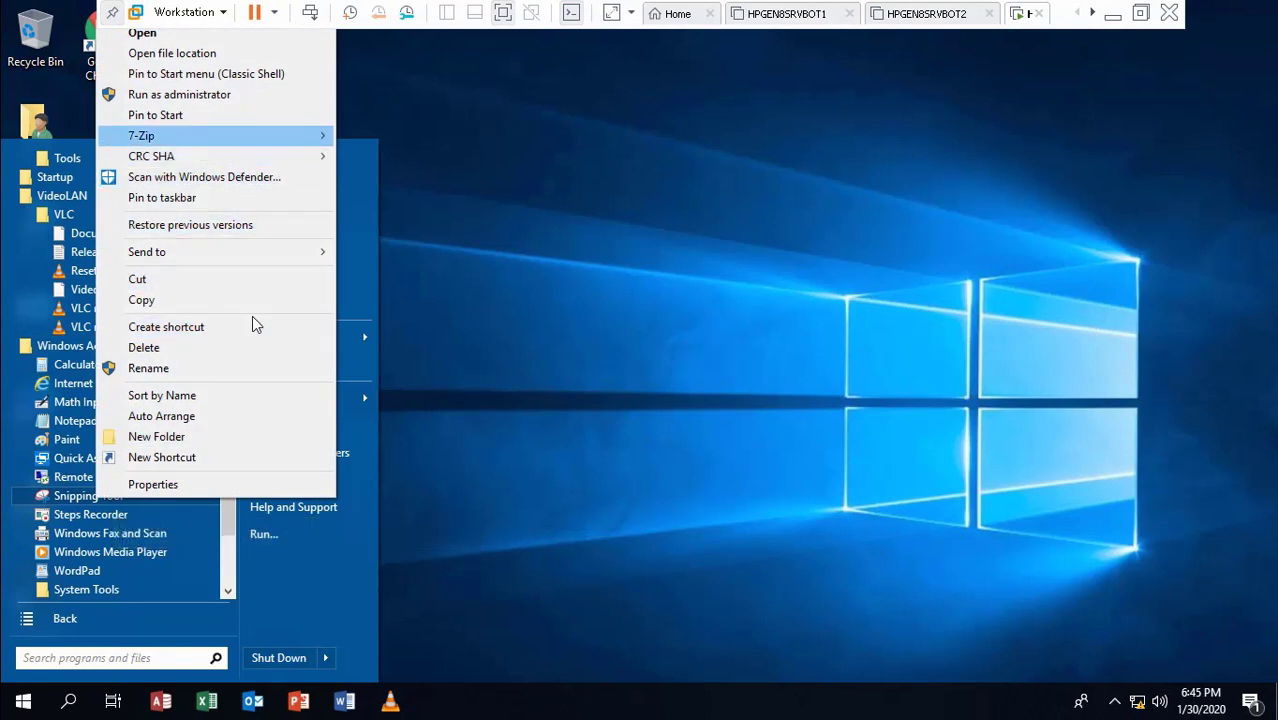
{"action": "key", "text": "Down"}
{"action": "key", "text": "Down"}
{"action": "key", "text": "Down"}
{"action": "key", "text": "Down"}
{"action": "key", "text": "Down"}
{"action": "key", "text": "Down"}
{"action": "key", "text": "Up"}
{"action": "key", "text": "Up"}
{"action": "key", "text": "Up"}
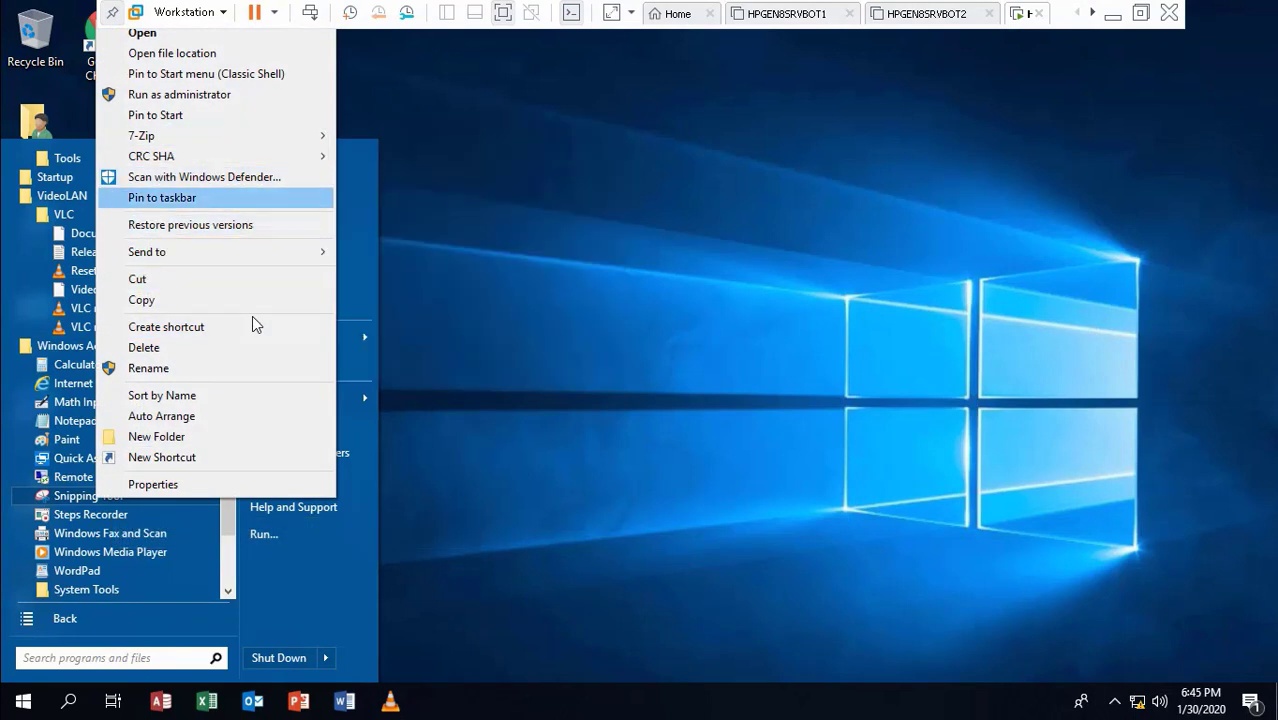
{"action": "key", "text": "Return"}
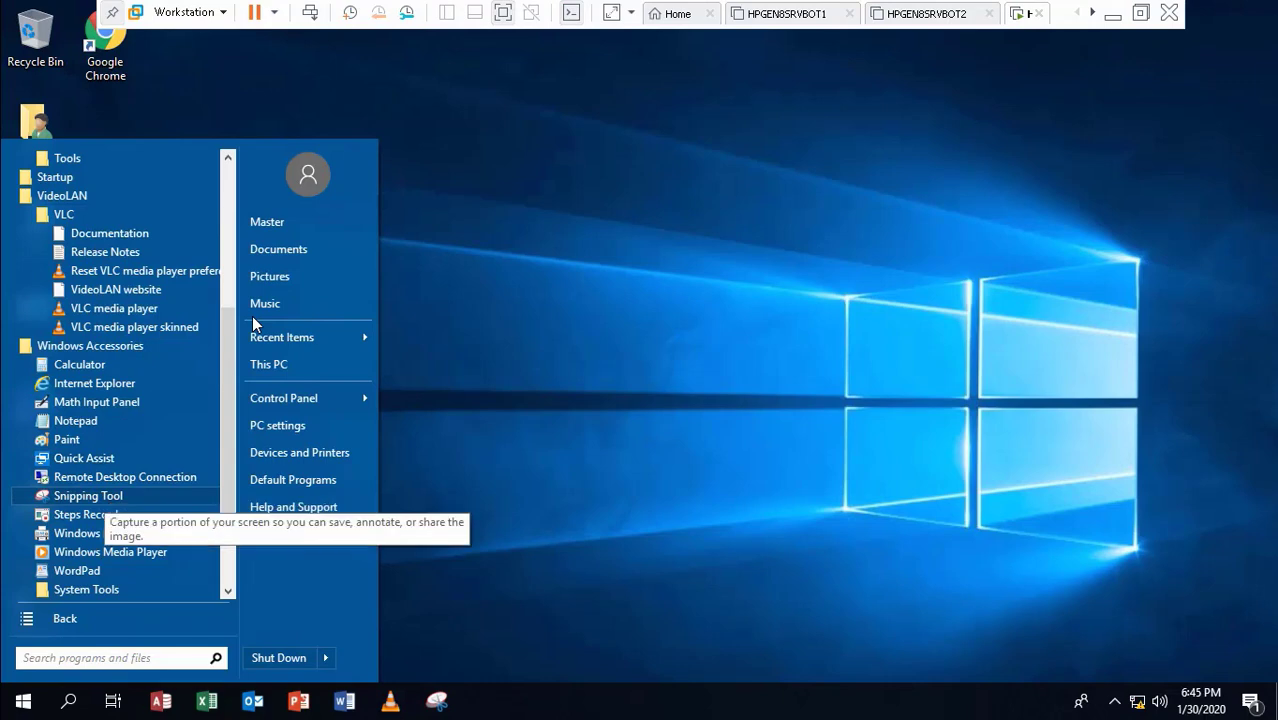
{"action": "right_click", "coordinate": [104, 495]}
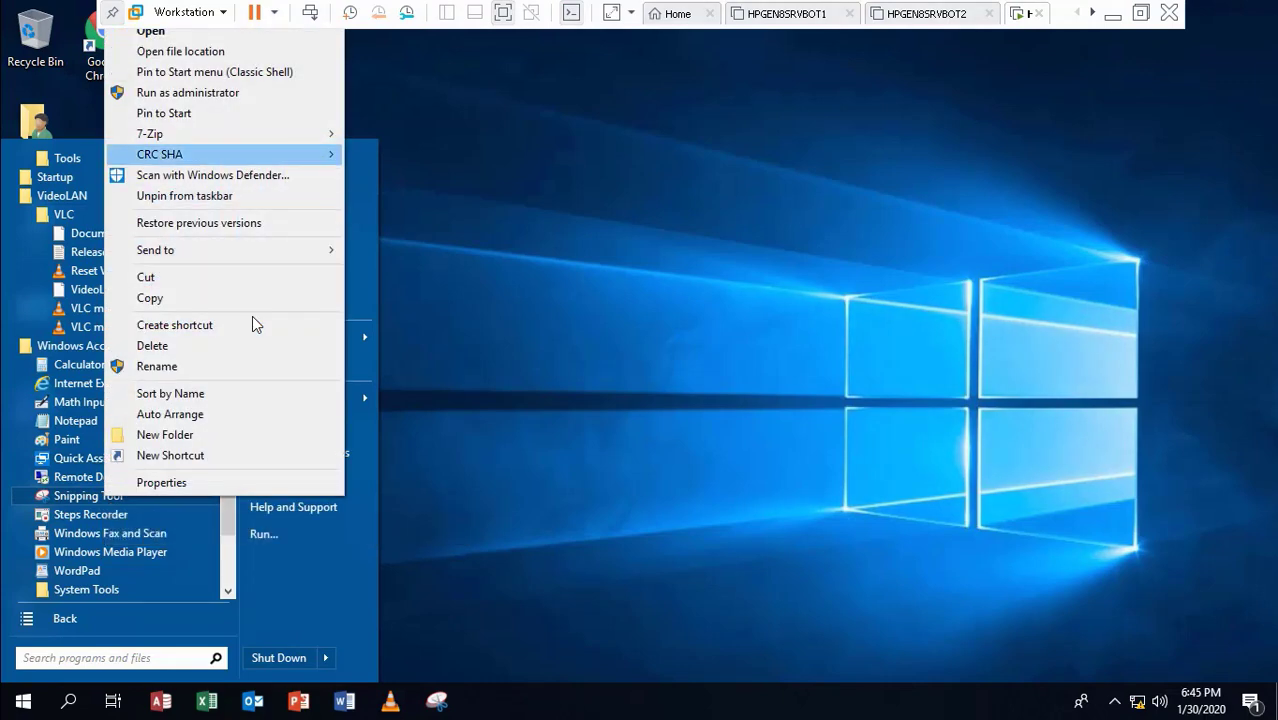
{"action": "key", "text": "Up"}
{"action": "key", "text": "Up"}
{"action": "key", "text": "Up"}
{"action": "key", "text": "Up"}
{"action": "key", "text": "Return"}
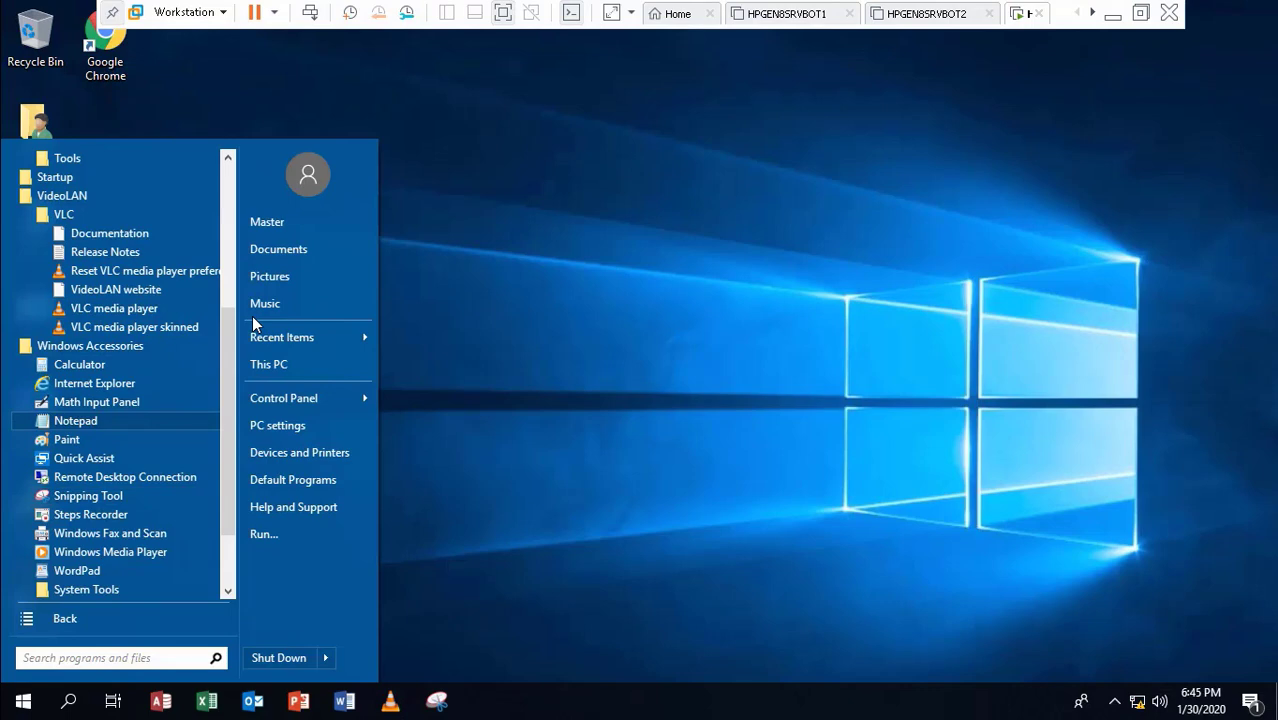
Pin Internet Explorer to the taskbar and to the Classic Shell Start menu
{"action": "key", "text": "Up"}
{"action": "key", "text": "Up"}
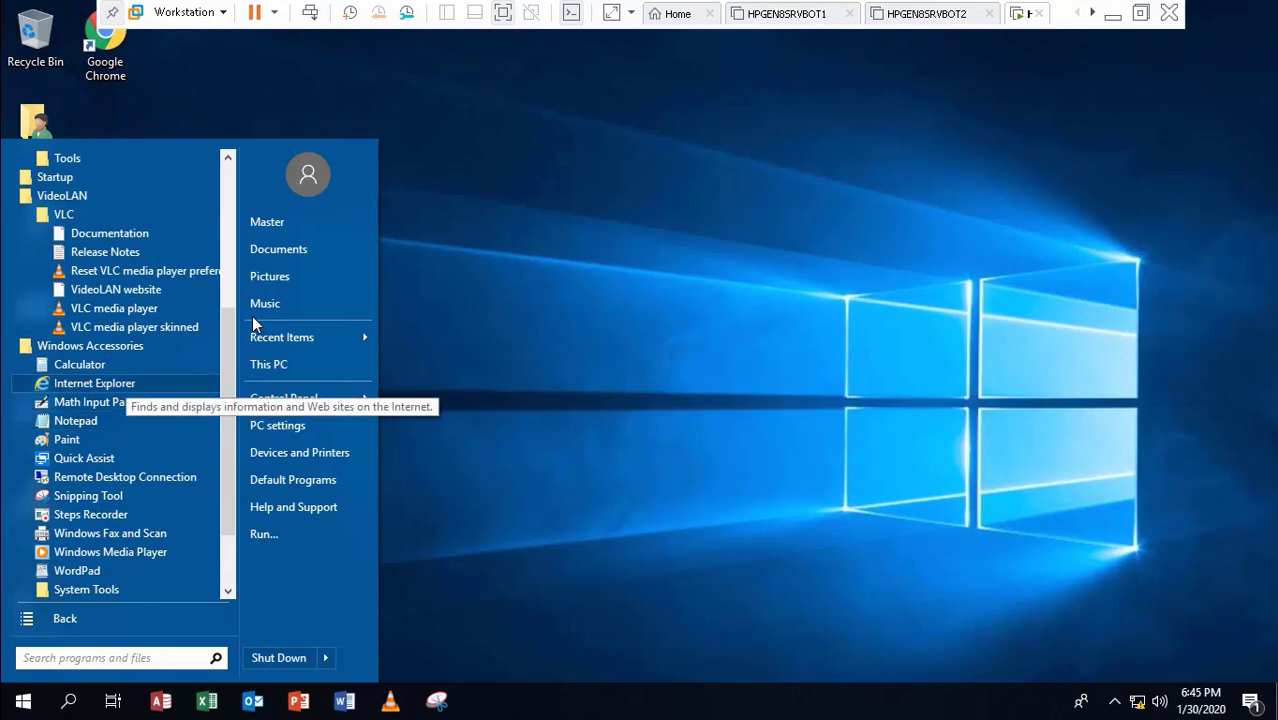
{"action": "key", "text": "shift+F10"}
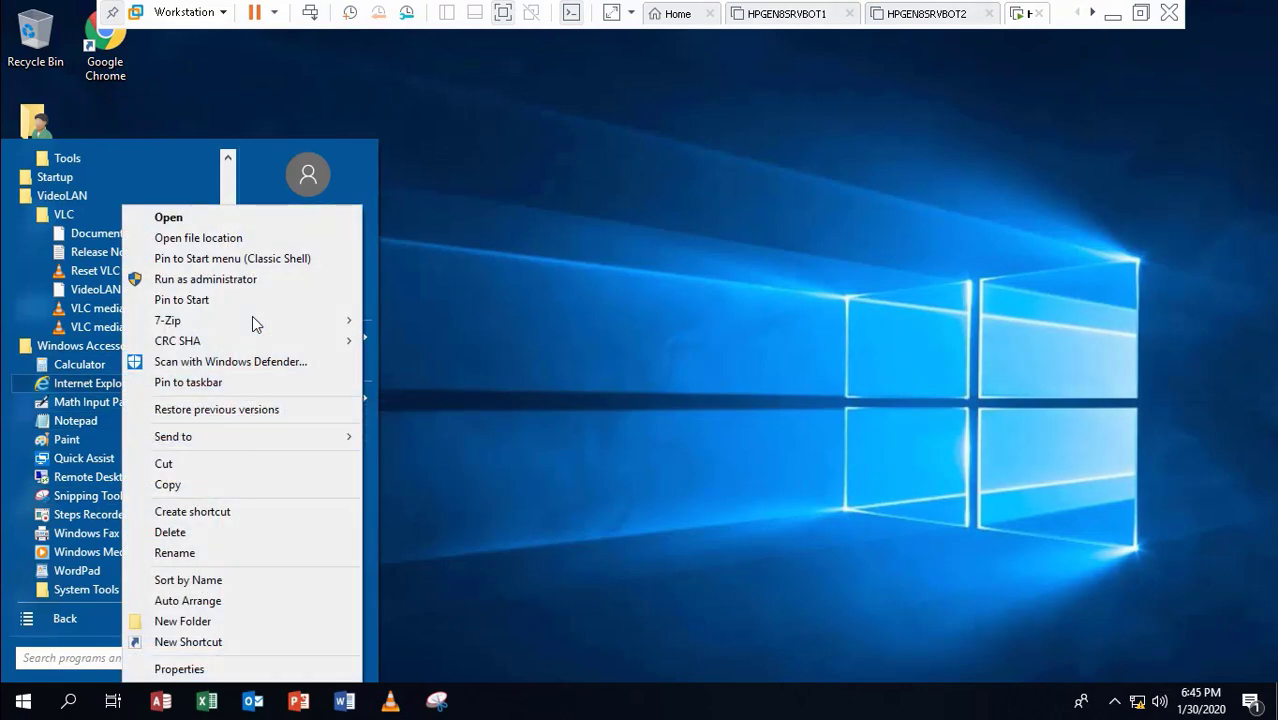
{"action": "key", "text": "k"}
{"action": "key", "text": "Return"}
{"action": "key", "text": "Down"}
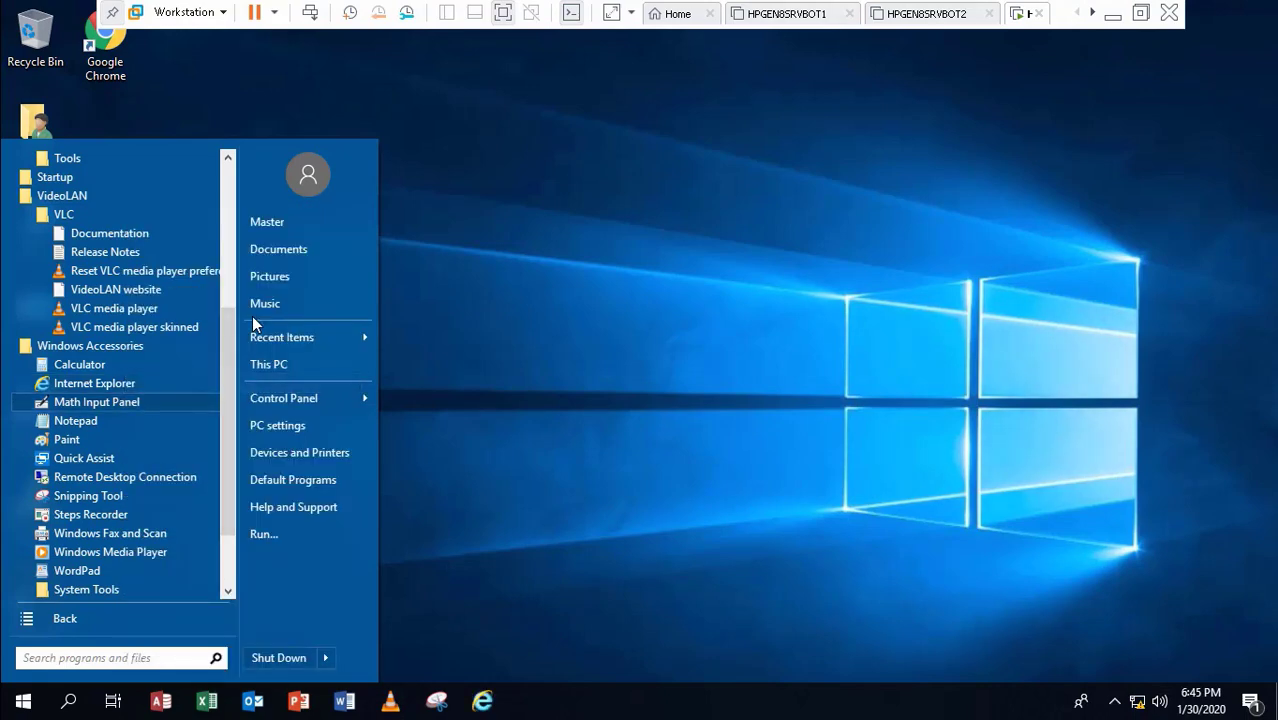
{"action": "key", "text": "Up"}
{"action": "key", "text": "shift+F10"}
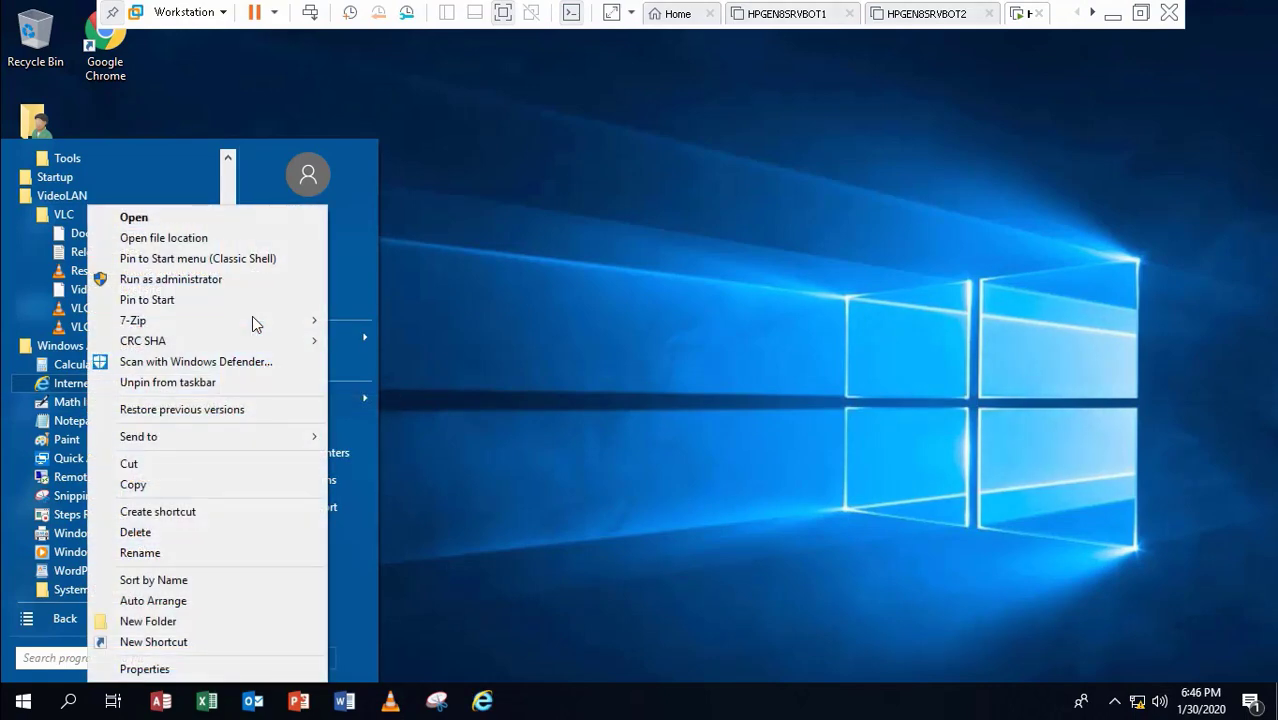
{"action": "key", "text": "Down"}
{"action": "key", "text": "Down"}
{"action": "key", "text": "Down"}
{"action": "key", "text": "Return"}
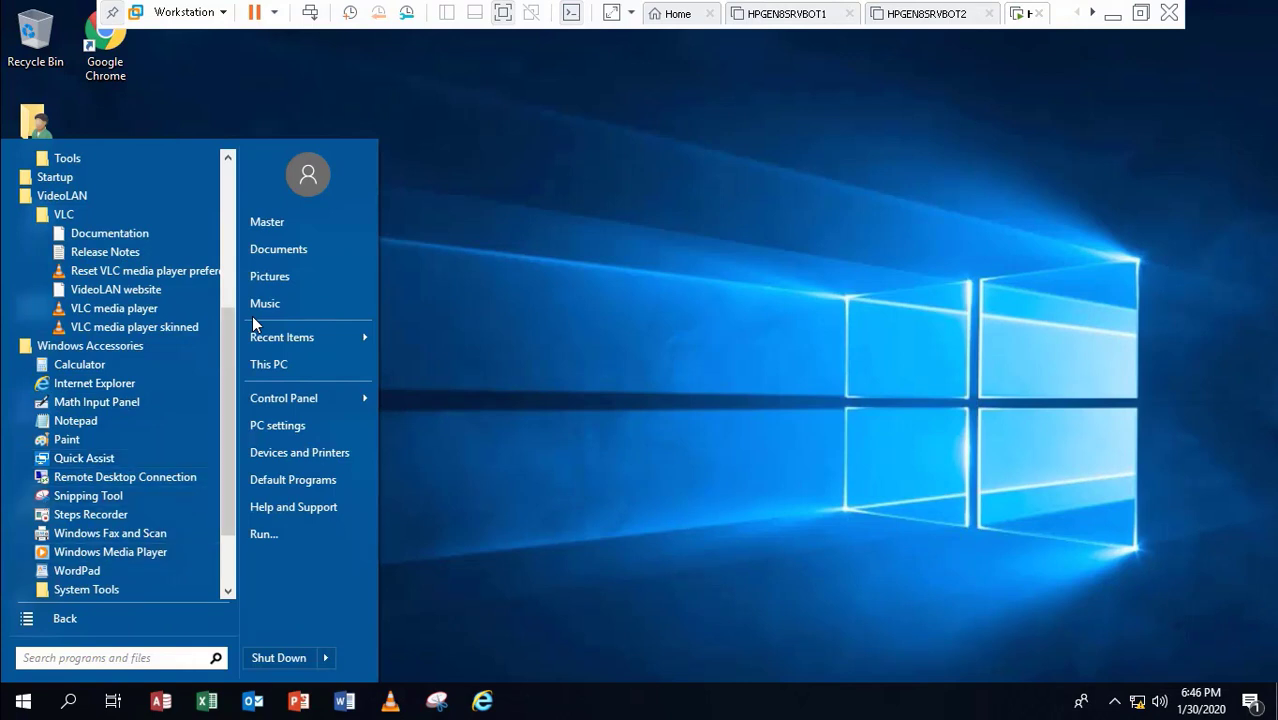
{"action": "scroll", "coordinate": [253, 325], "scroll_direction": "down", "scroll_amount": 3}
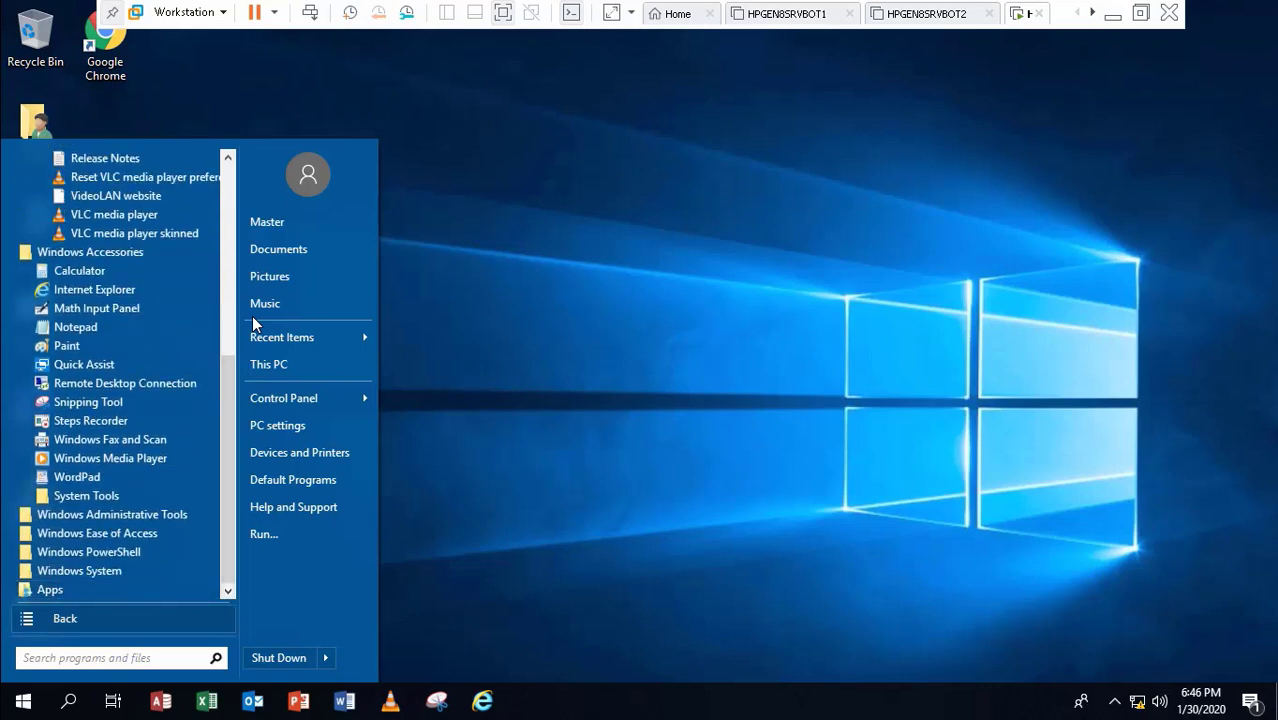
Close the Start menu, launch Firefox Nightly to pin it, and drag the Chrome desktop icon onto the taskbar
{"action": "left_click", "coordinate": [98, 618]}
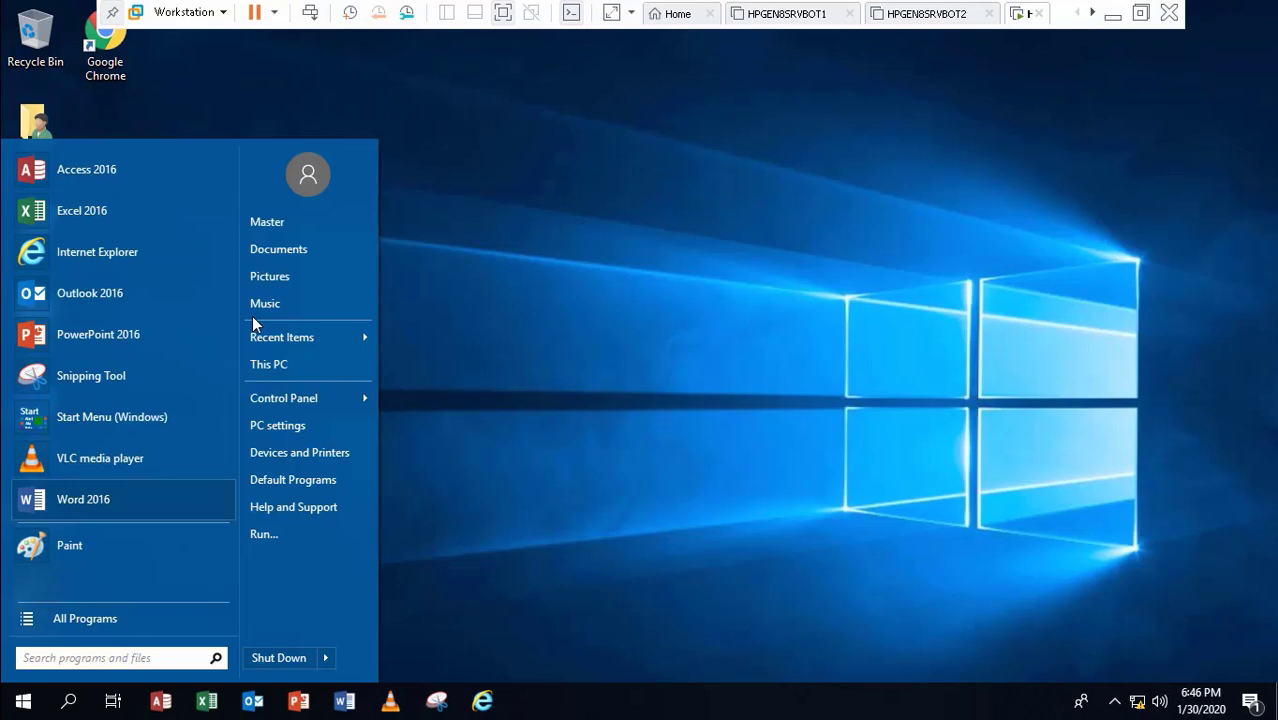
{"action": "key", "text": "Escape"}
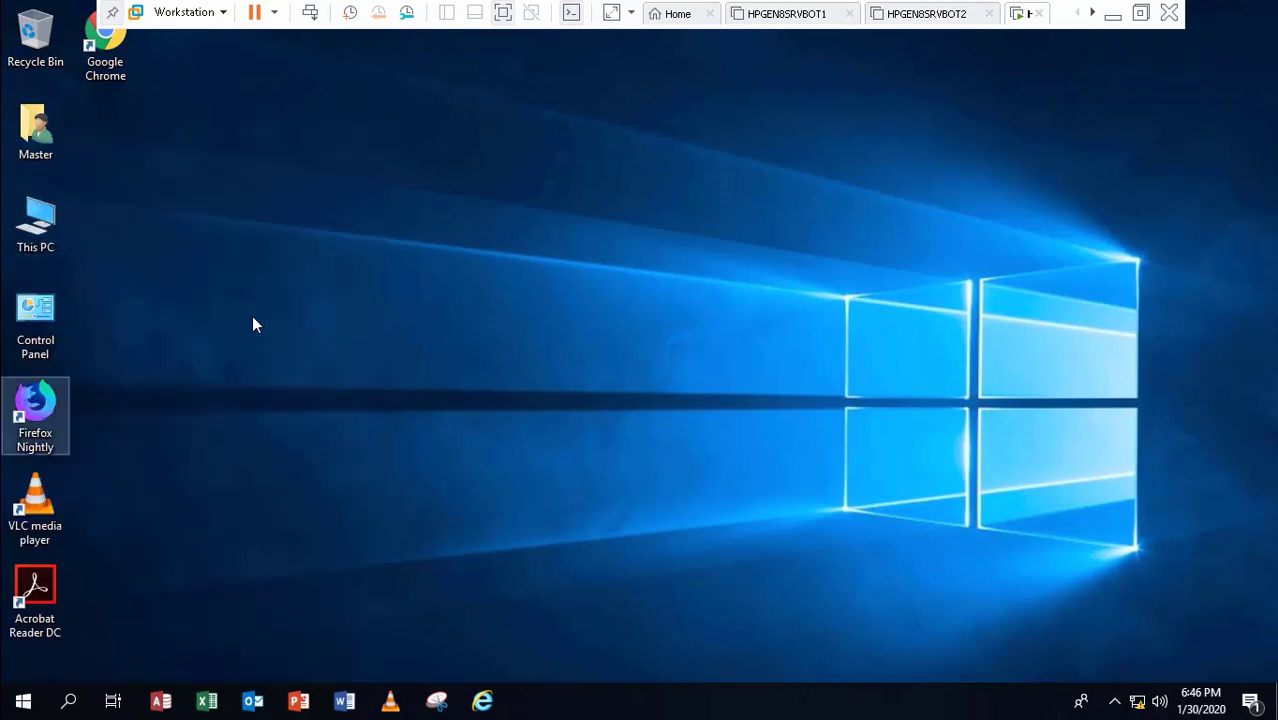
{"action": "key", "text": "Return"}
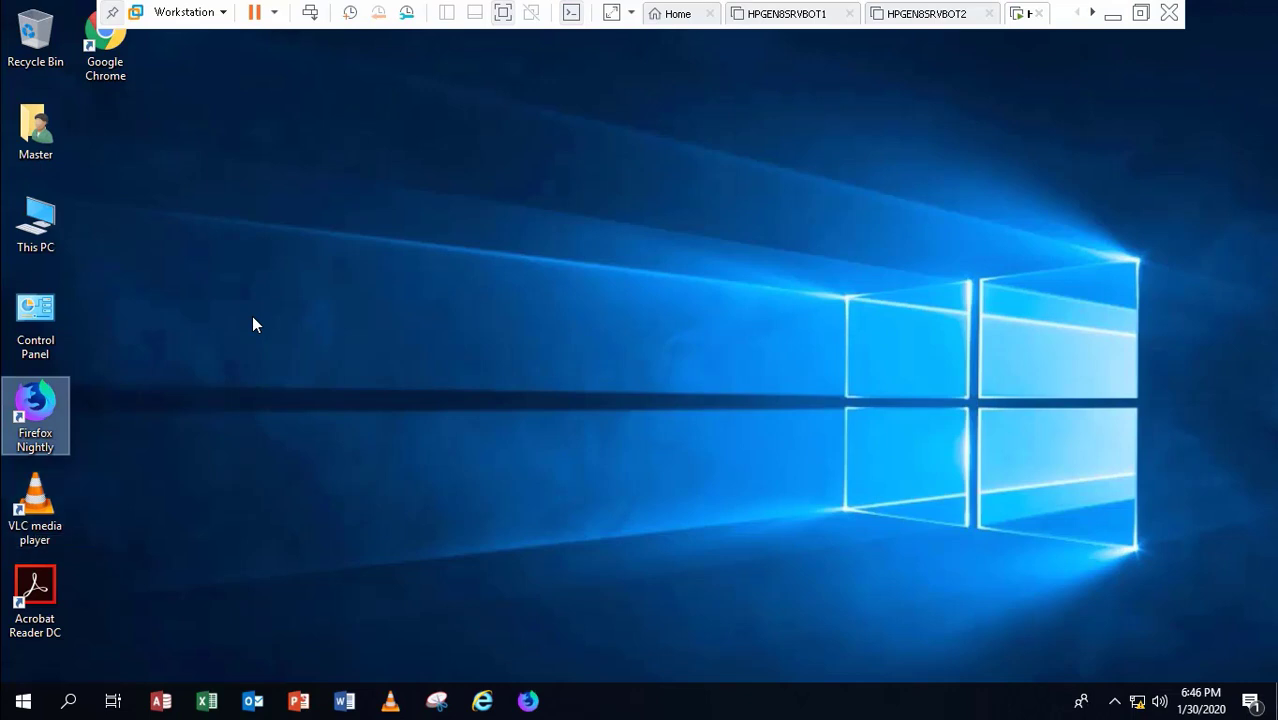
{"action": "left_click_drag", "start_coordinate": [105, 66], "coordinate": [579, 700]}
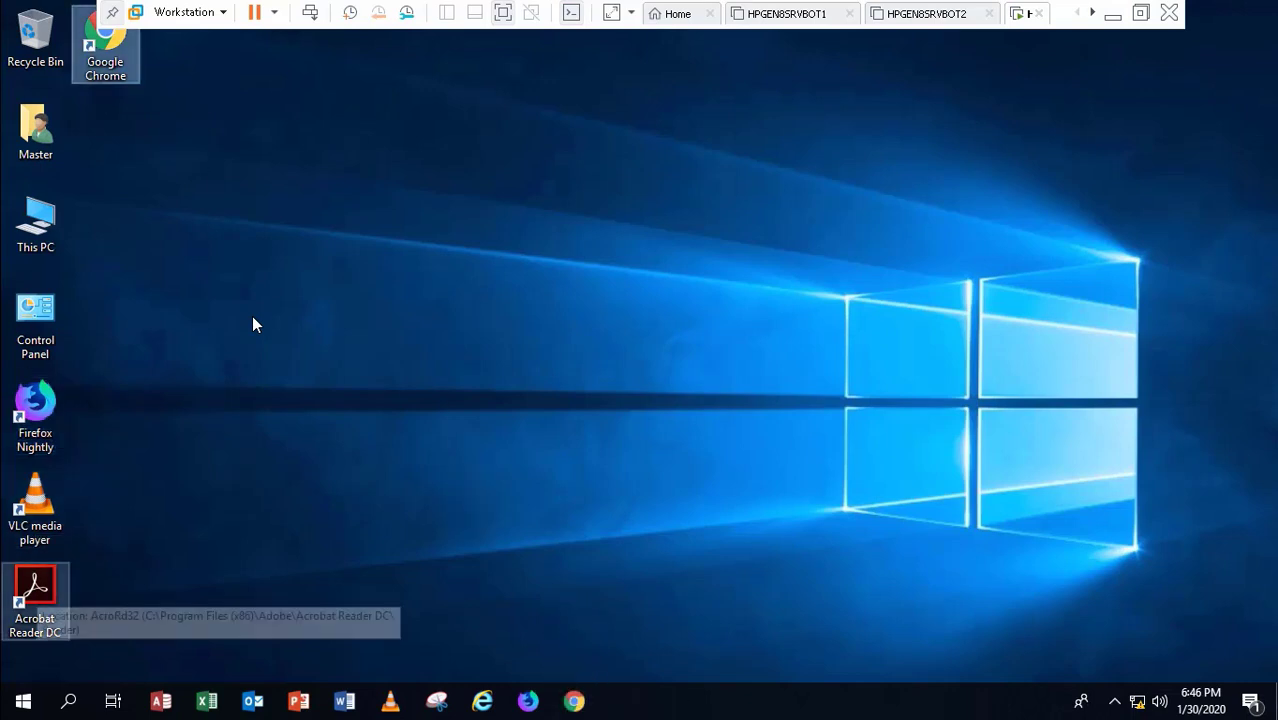
Open Acrobat Reader DC from its desktop shortcut, accept the license agreement and close the window
{"action": "left_click", "coordinate": [35, 600]}
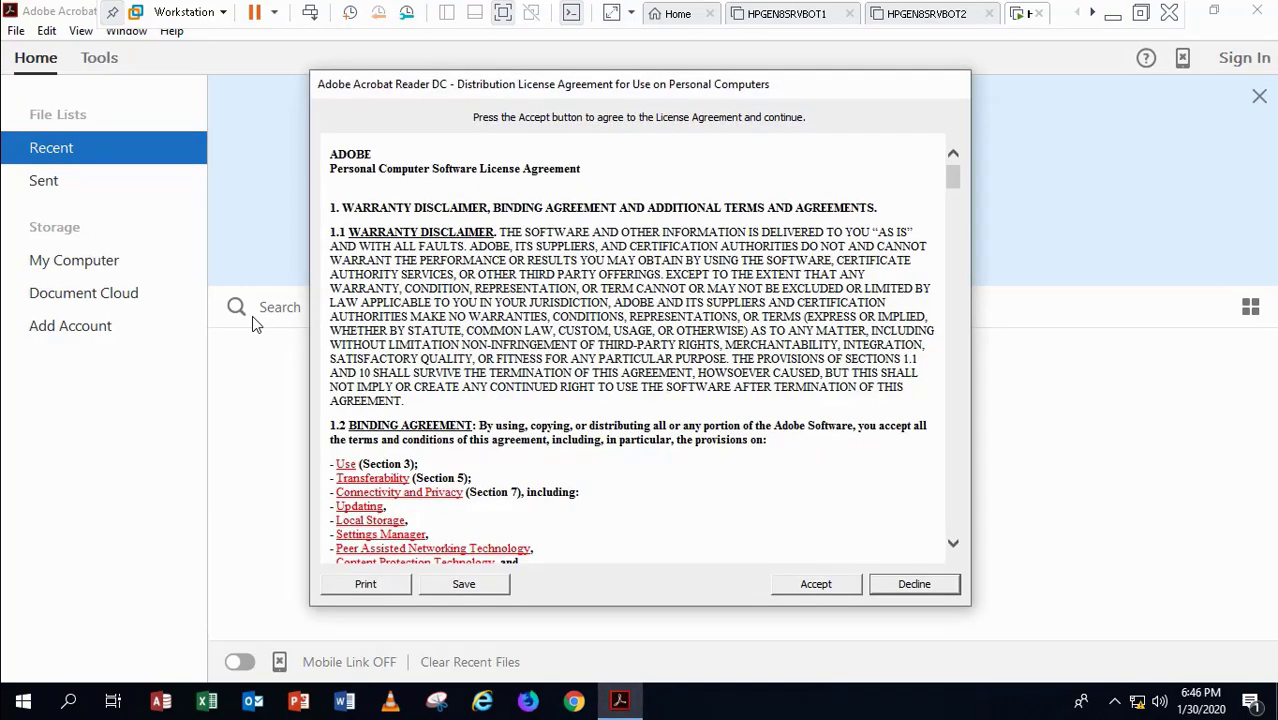
{"action": "key", "text": "Tab"}
{"action": "key", "text": "Return"}
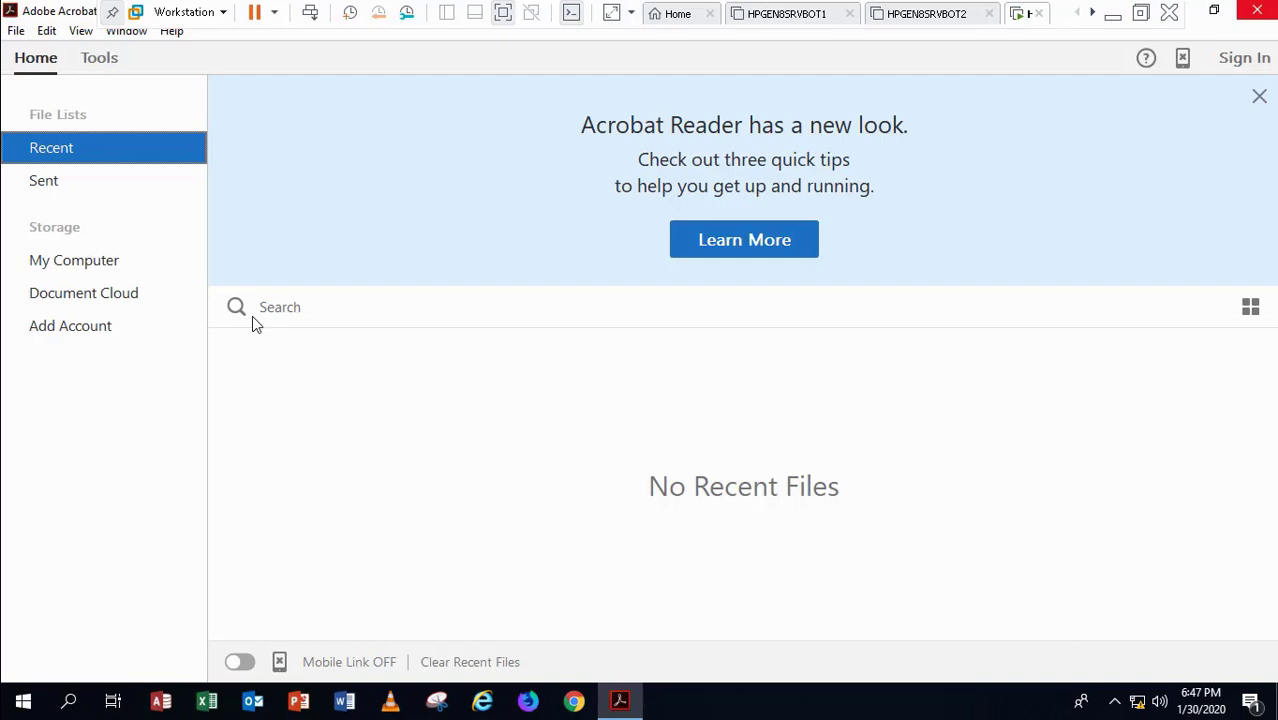
{"action": "left_click", "coordinate": [1256, 10]}
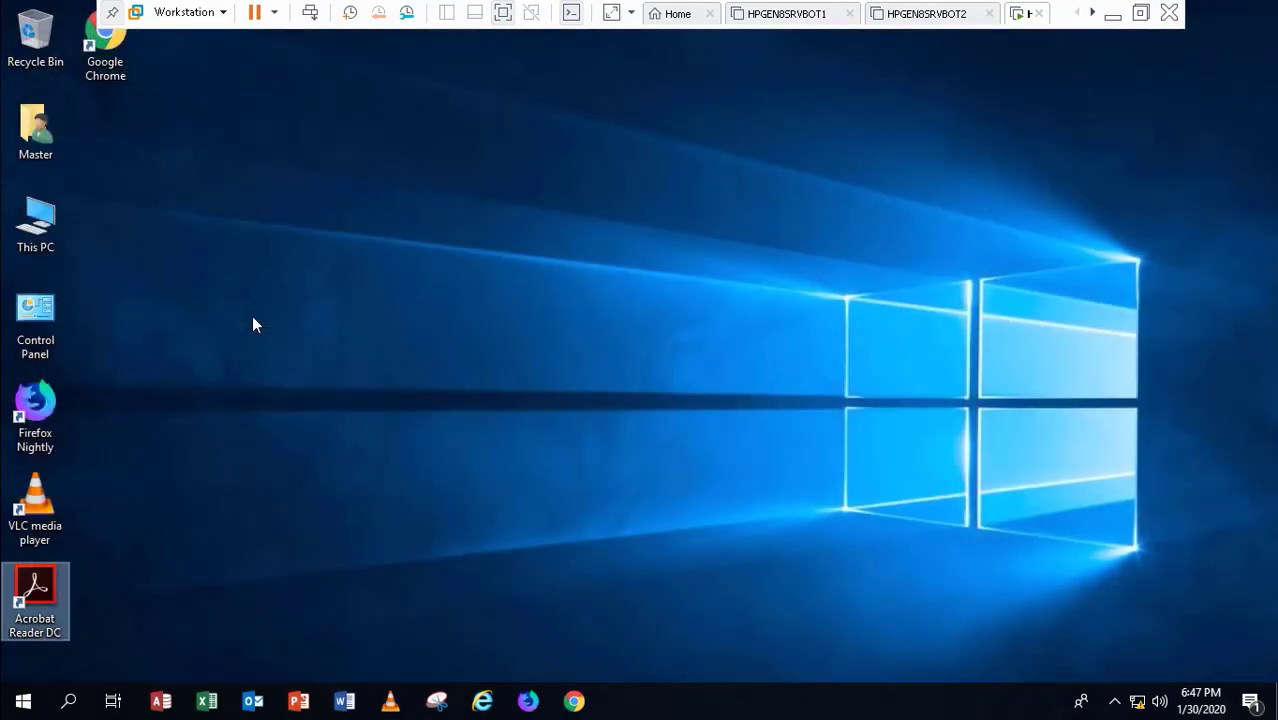
Eject the Visio installation disc from DVD Drive (E:) in This PC
{"action": "double_click", "coordinate": [35, 223]}
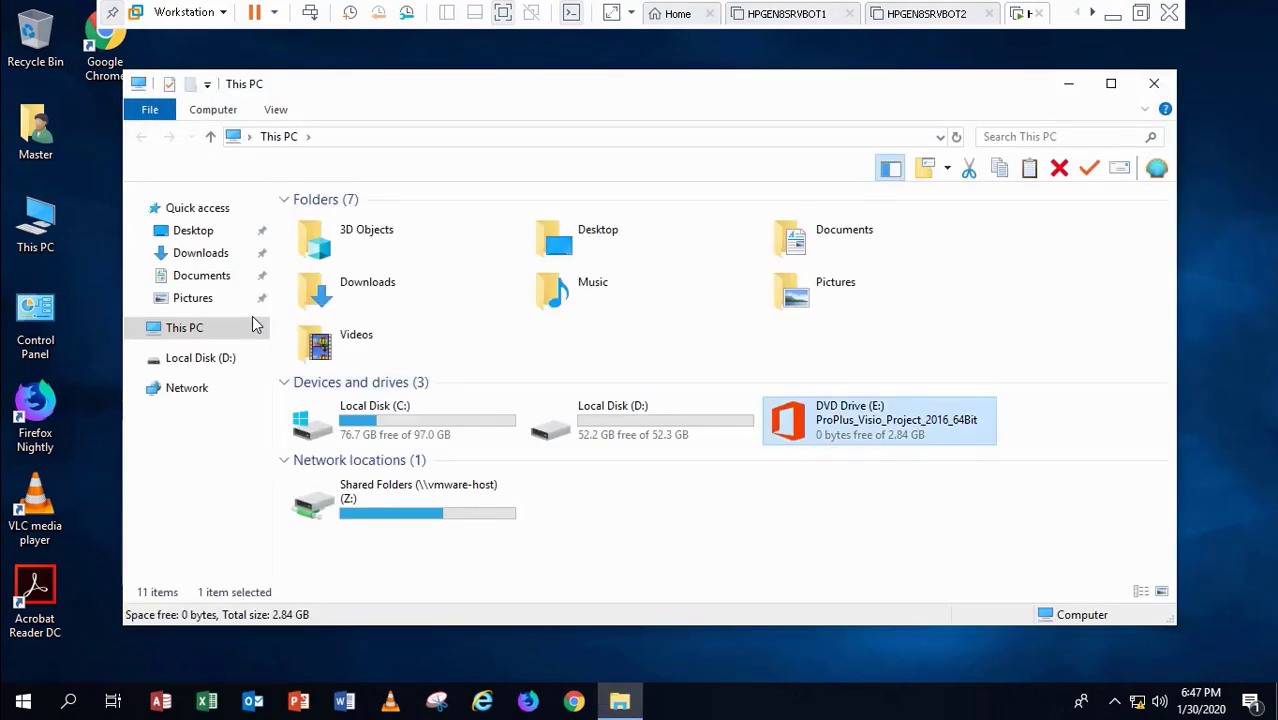
{"action": "right_click", "coordinate": [797, 417]}
{"action": "left_click", "coordinate": [840, 321]}
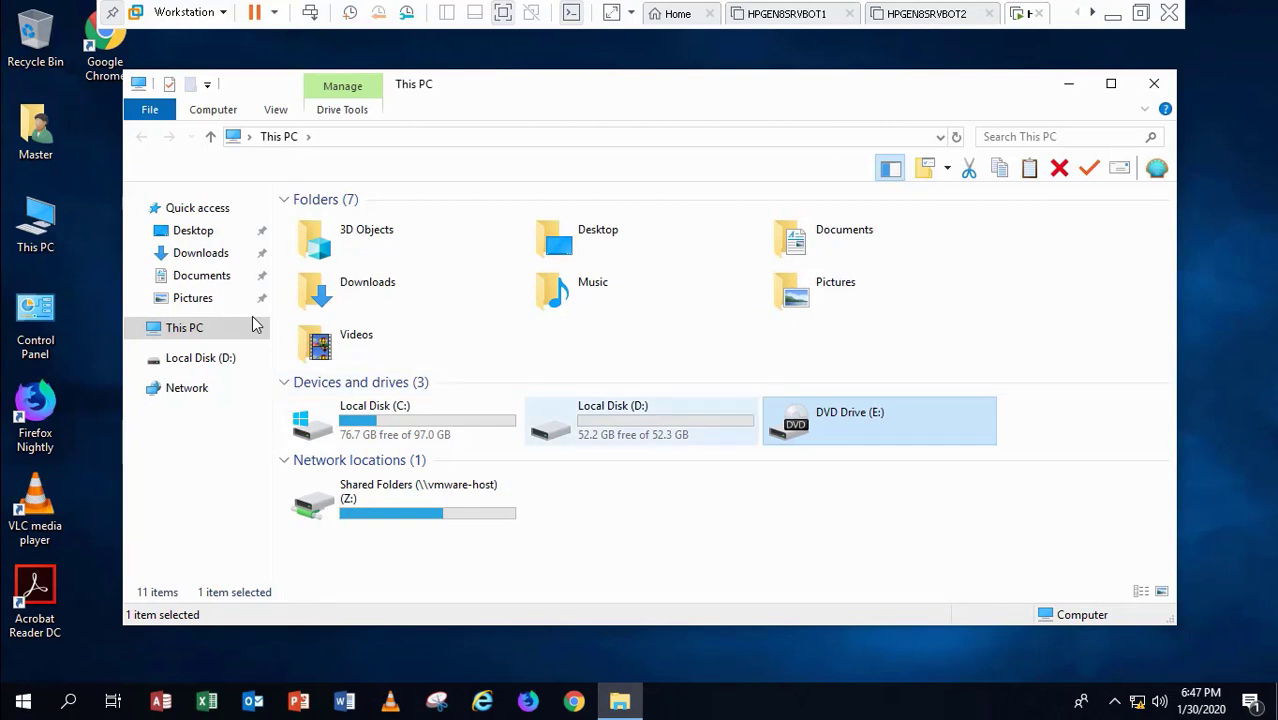
Create a new folder named 'My Documents' on Local Disk (D:)
{"action": "double_click", "coordinate": [640, 421]}
{"action": "right_click", "coordinate": [511, 360]}
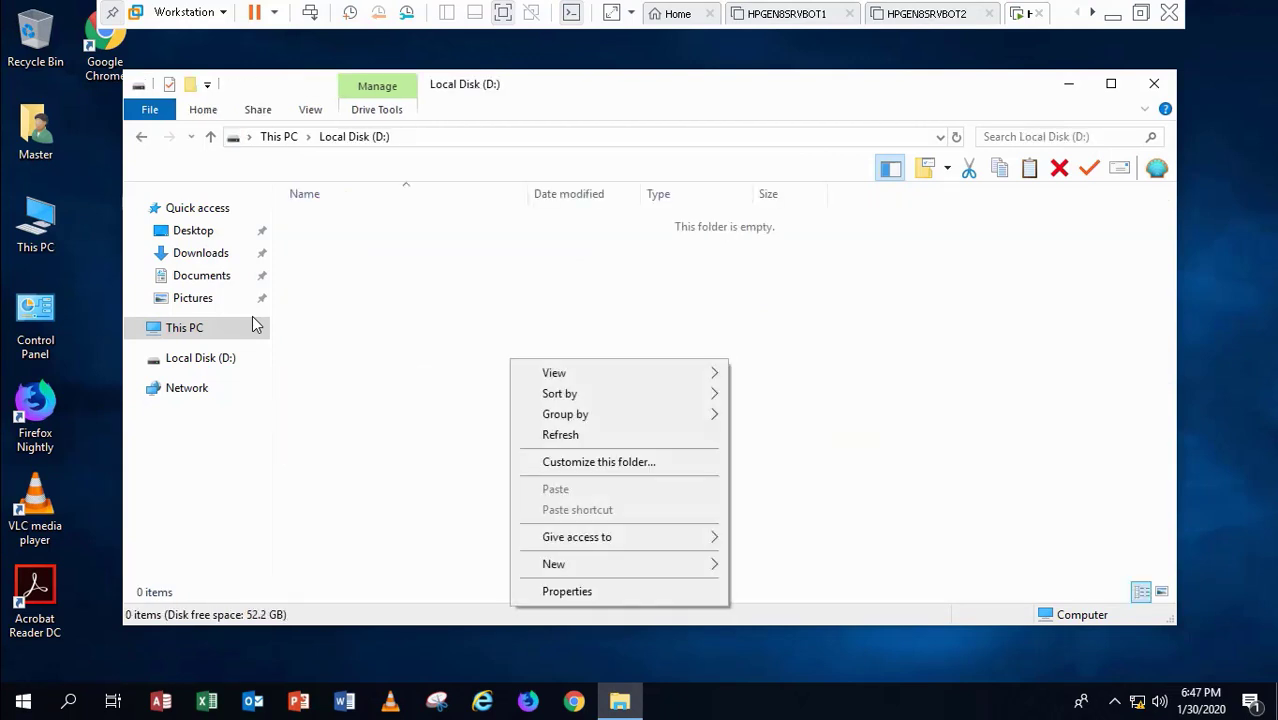
{"action": "mouse_move", "coordinate": [600, 563]}
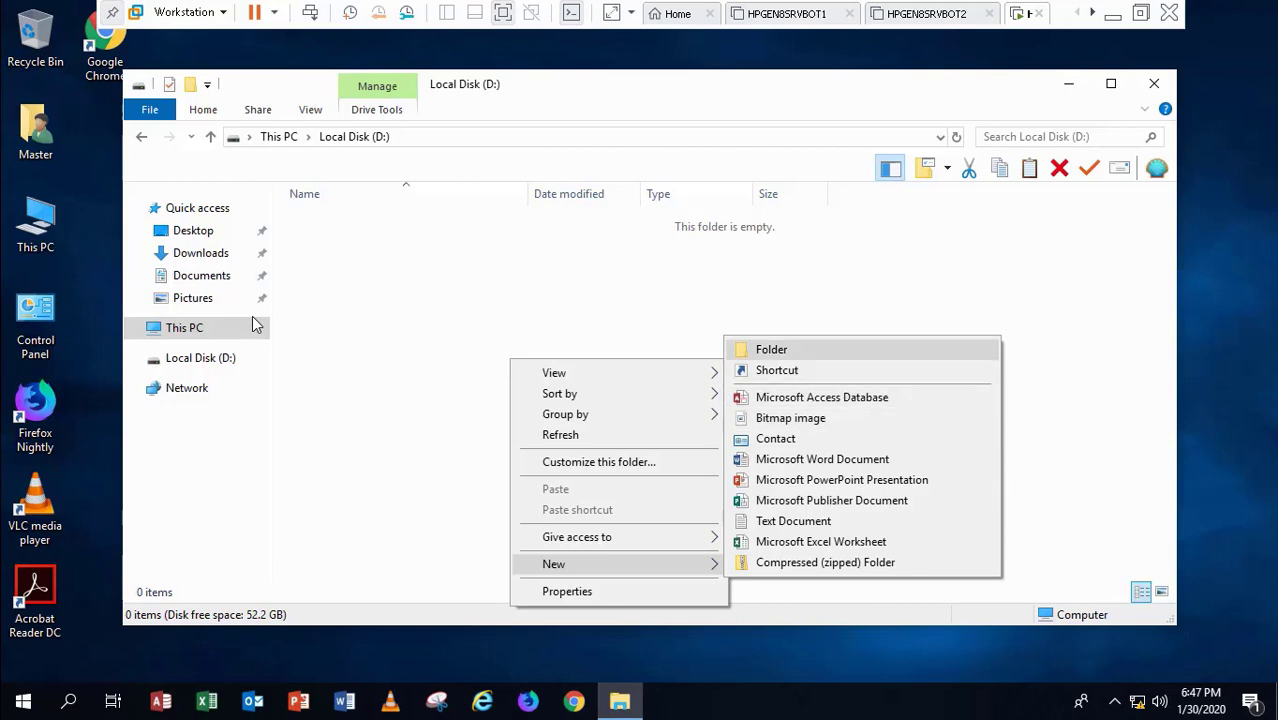
{"action": "left_click", "coordinate": [771, 349]}
{"action": "type", "text": "My"}
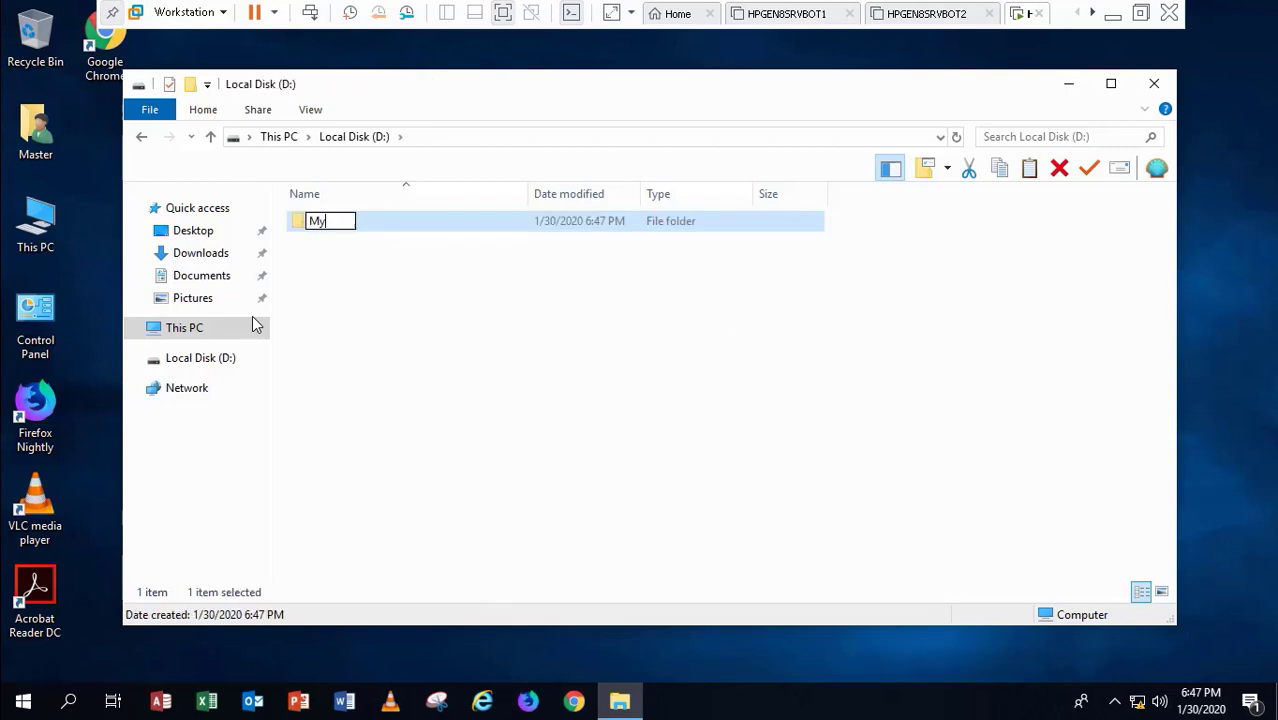
{"action": "type", "text": " Documen"}
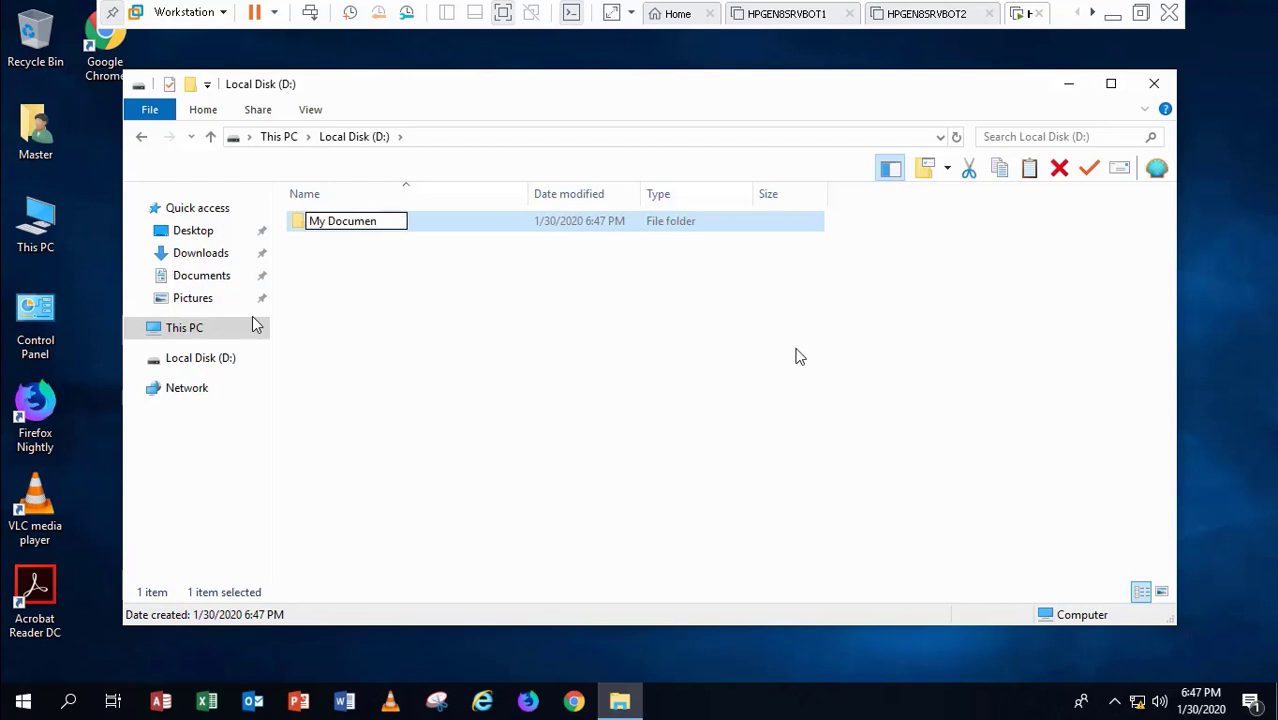
{"action": "type", "text": "ts"}
{"action": "key", "text": "Return"}
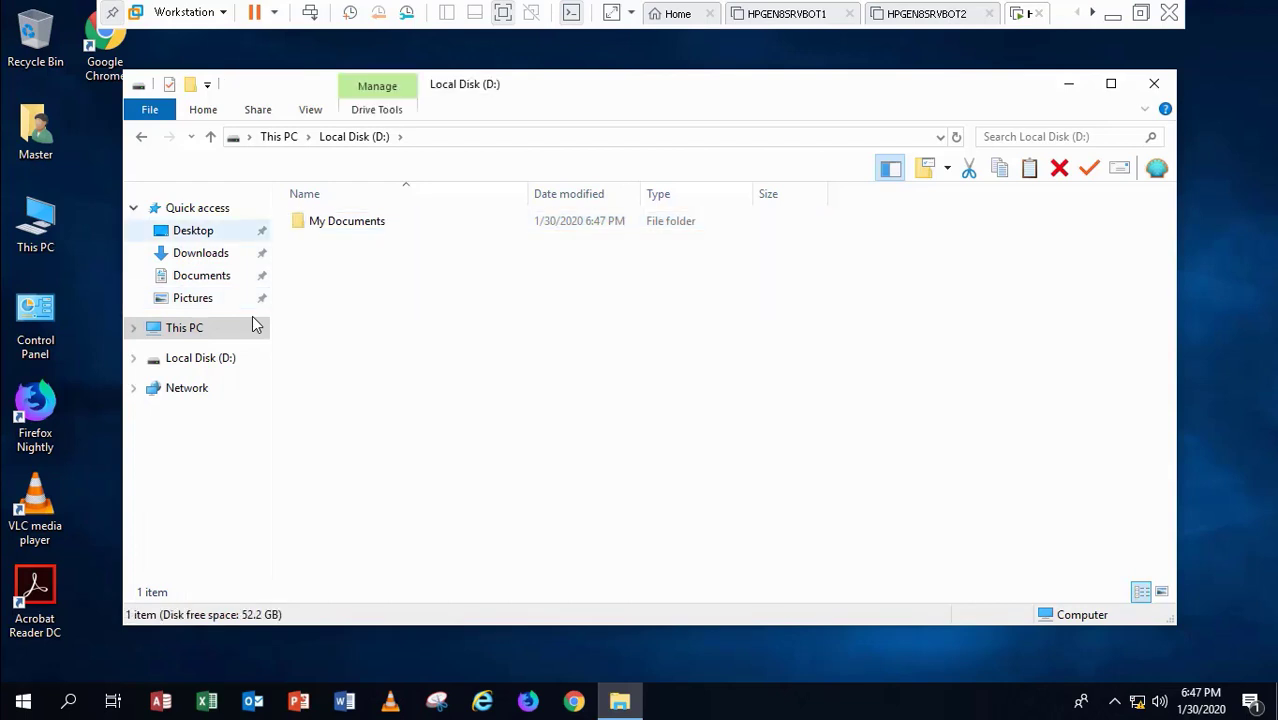
{"action": "right_click", "coordinate": [187, 230]}
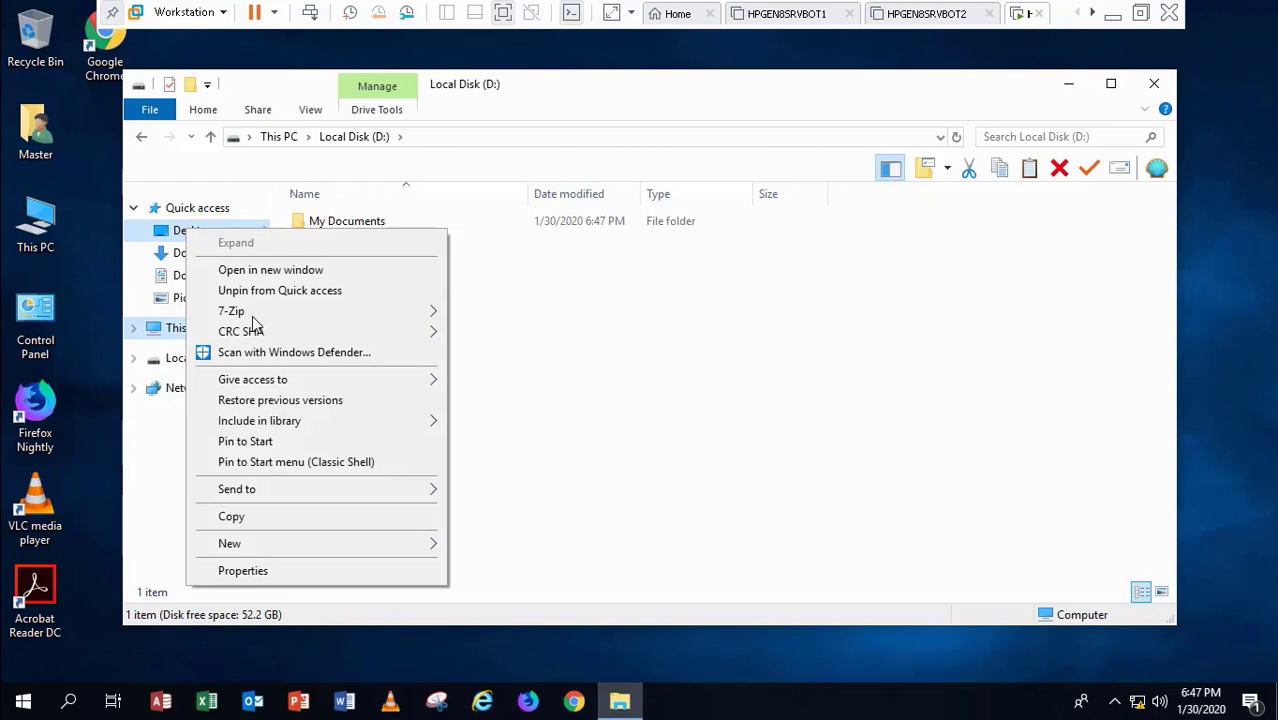
{"action": "left_click", "coordinate": [178, 253]}
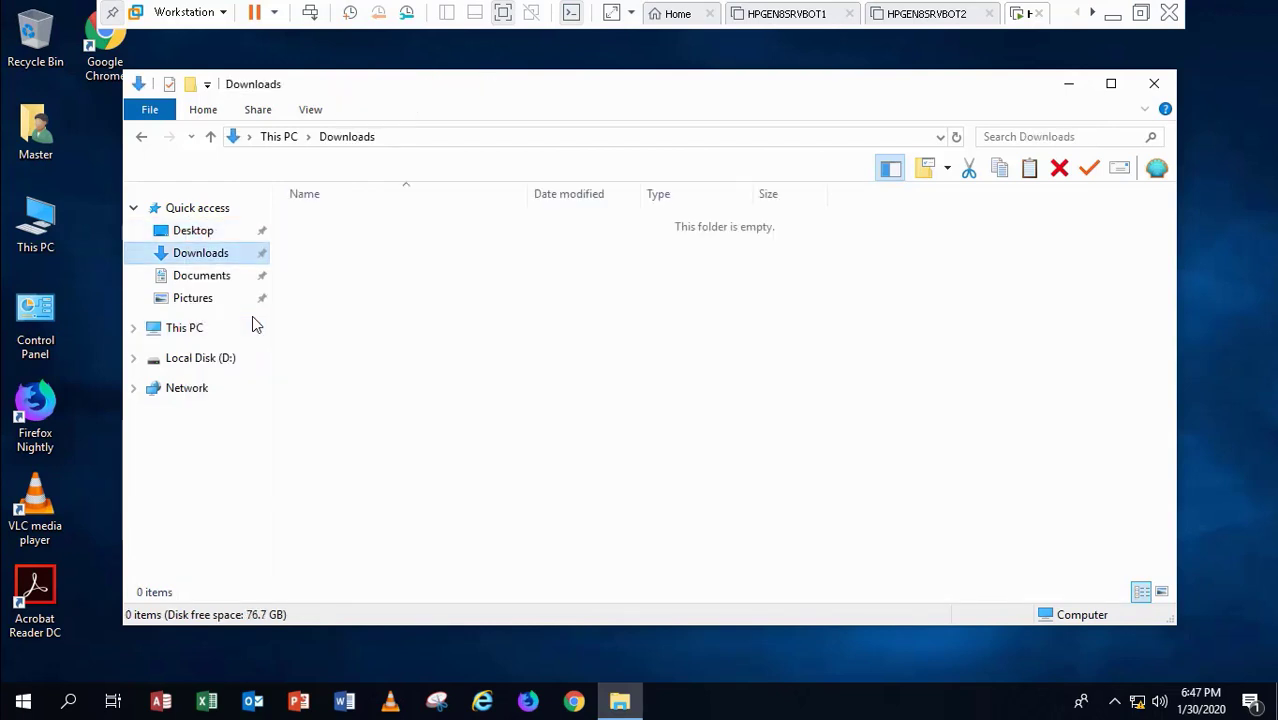
{"action": "right_click", "coordinate": [201, 254]}
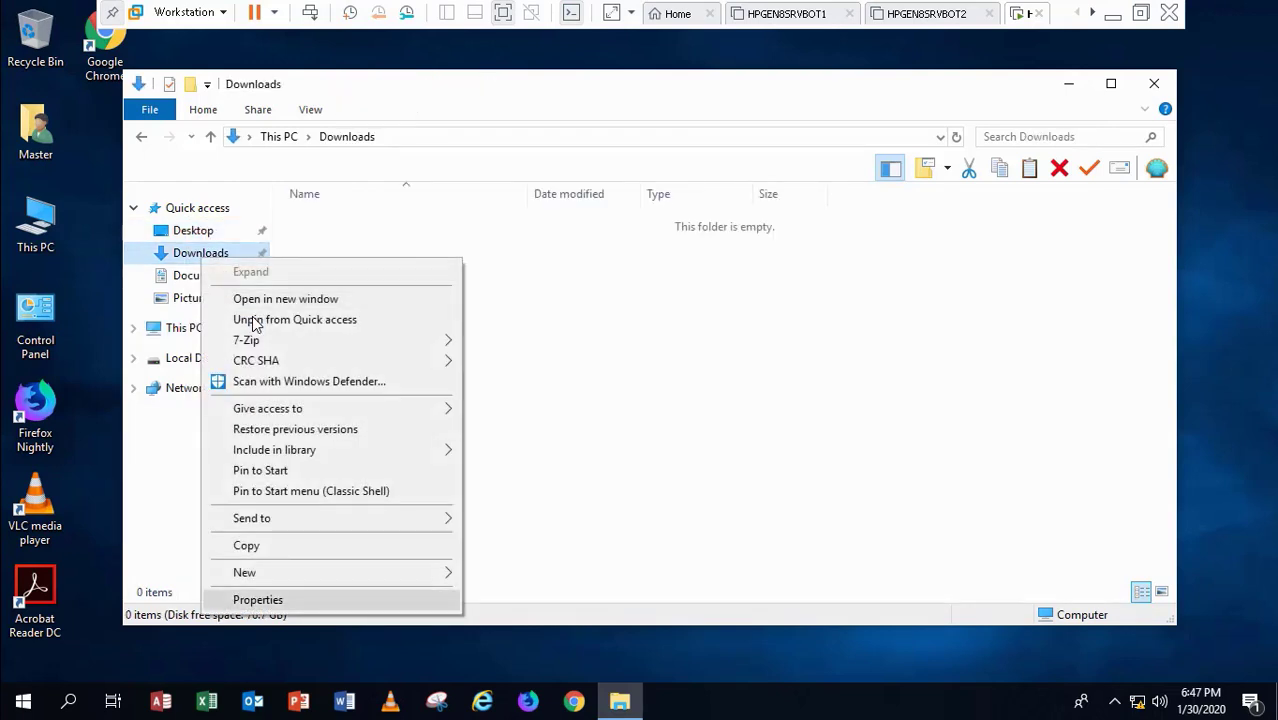
{"action": "left_click", "coordinate": [258, 600]}
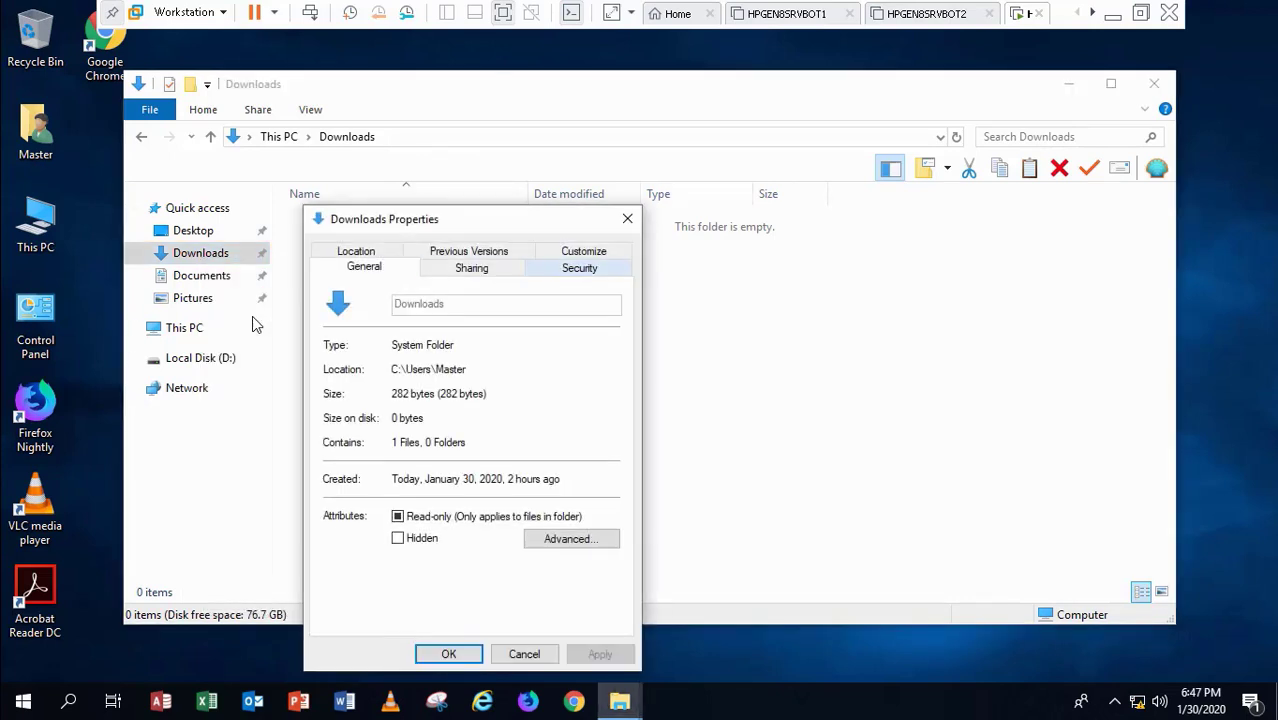
{"action": "left_click", "coordinate": [356, 251]}
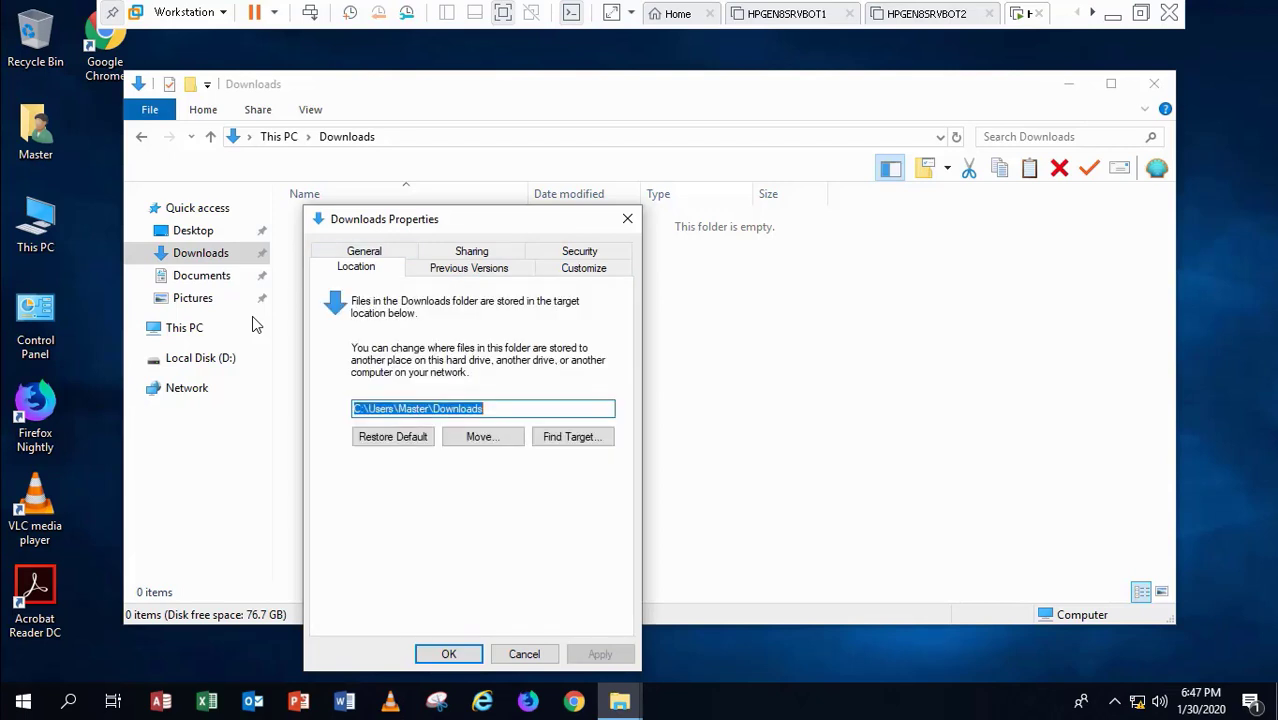
{"action": "left_click", "coordinate": [482, 436]}
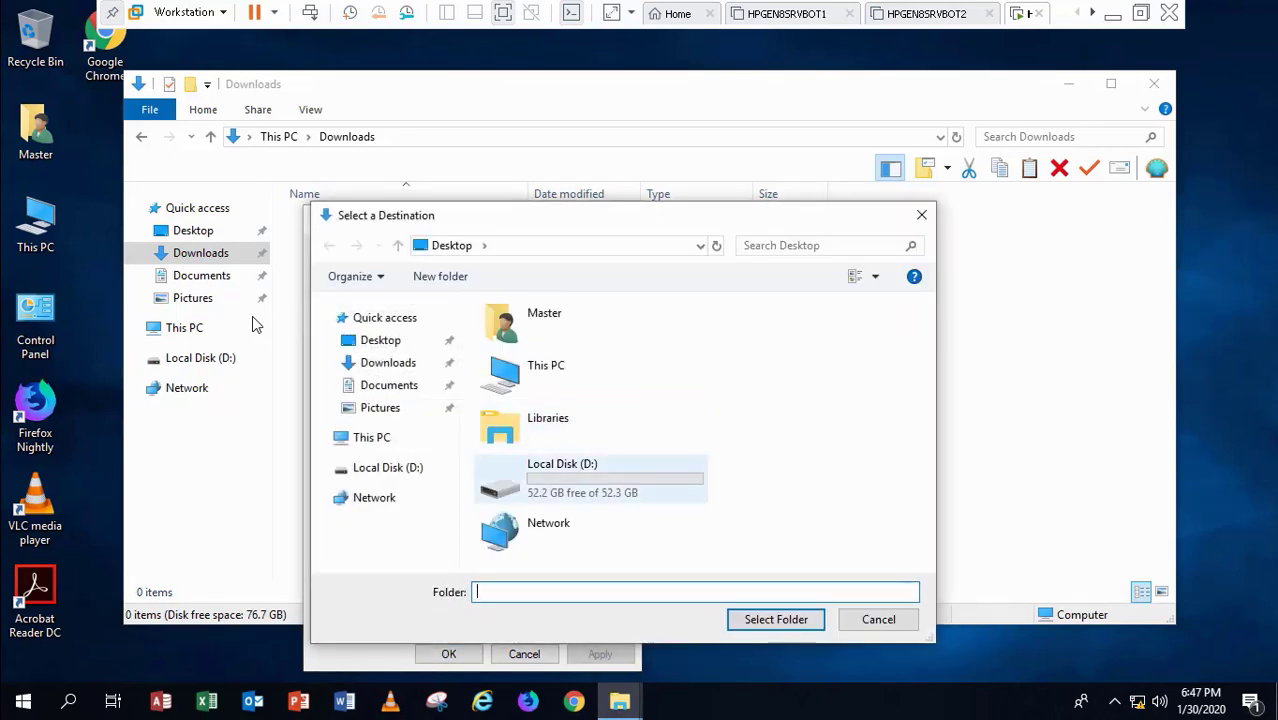
{"action": "left_click", "coordinate": [590, 478]}
{"action": "double_click", "coordinate": [590, 478]}
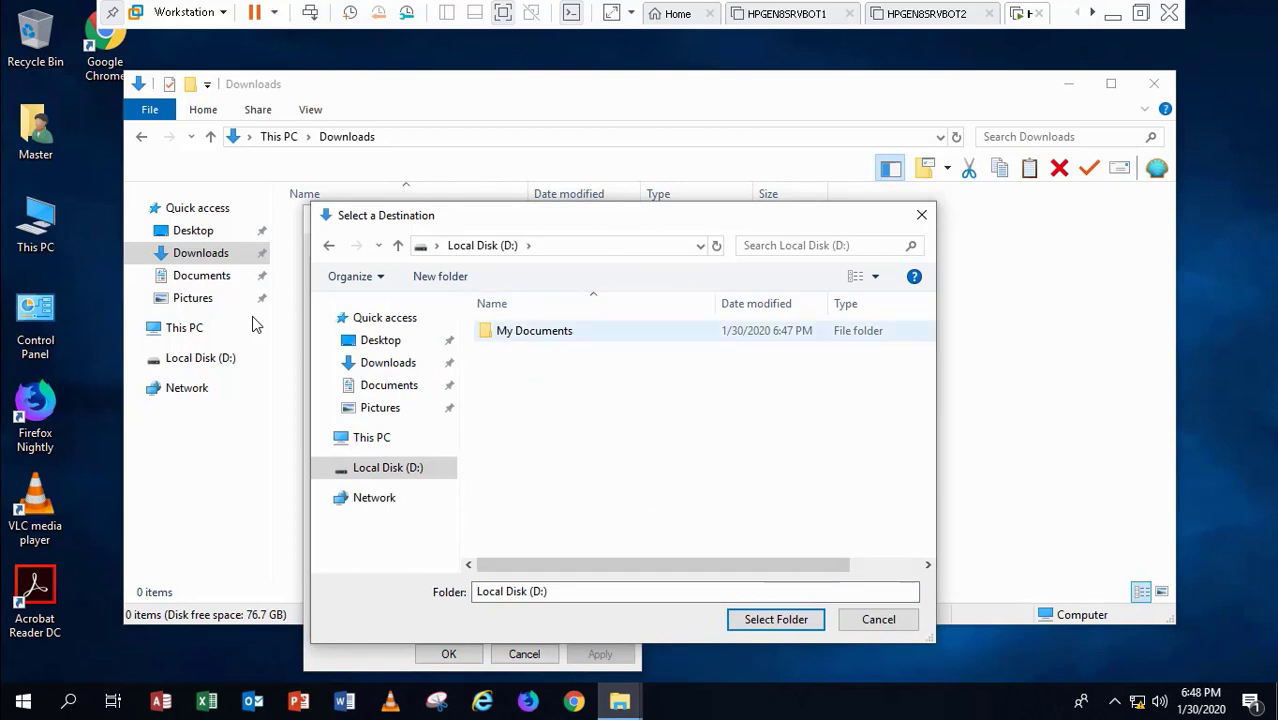
{"action": "double_click", "coordinate": [534, 331]}
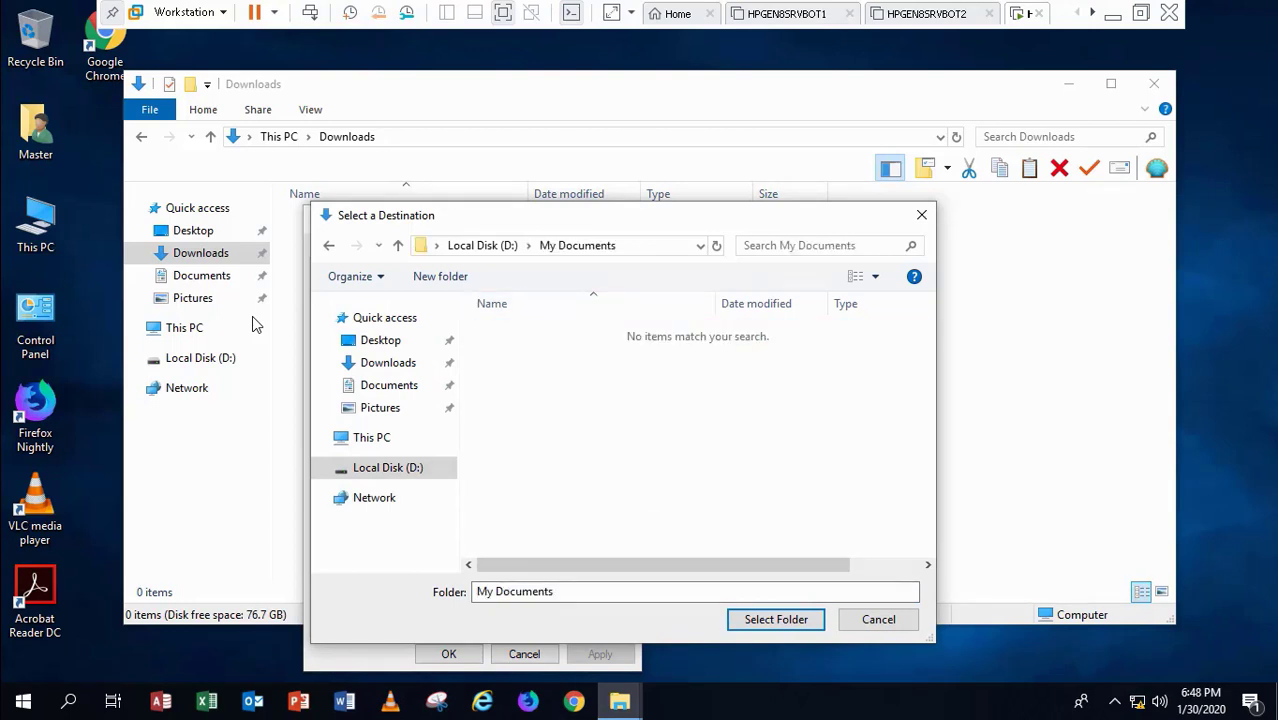
{"action": "left_click", "coordinate": [776, 619]}
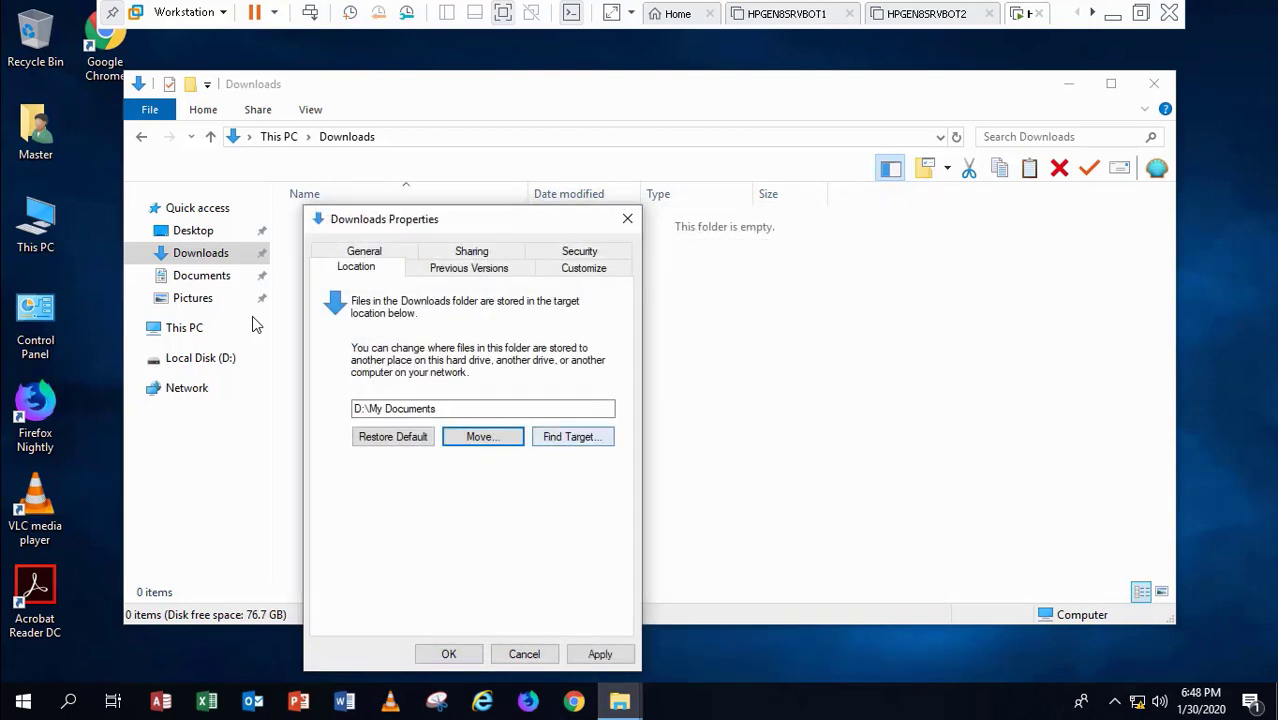
{"action": "left_click", "coordinate": [520, 409]}
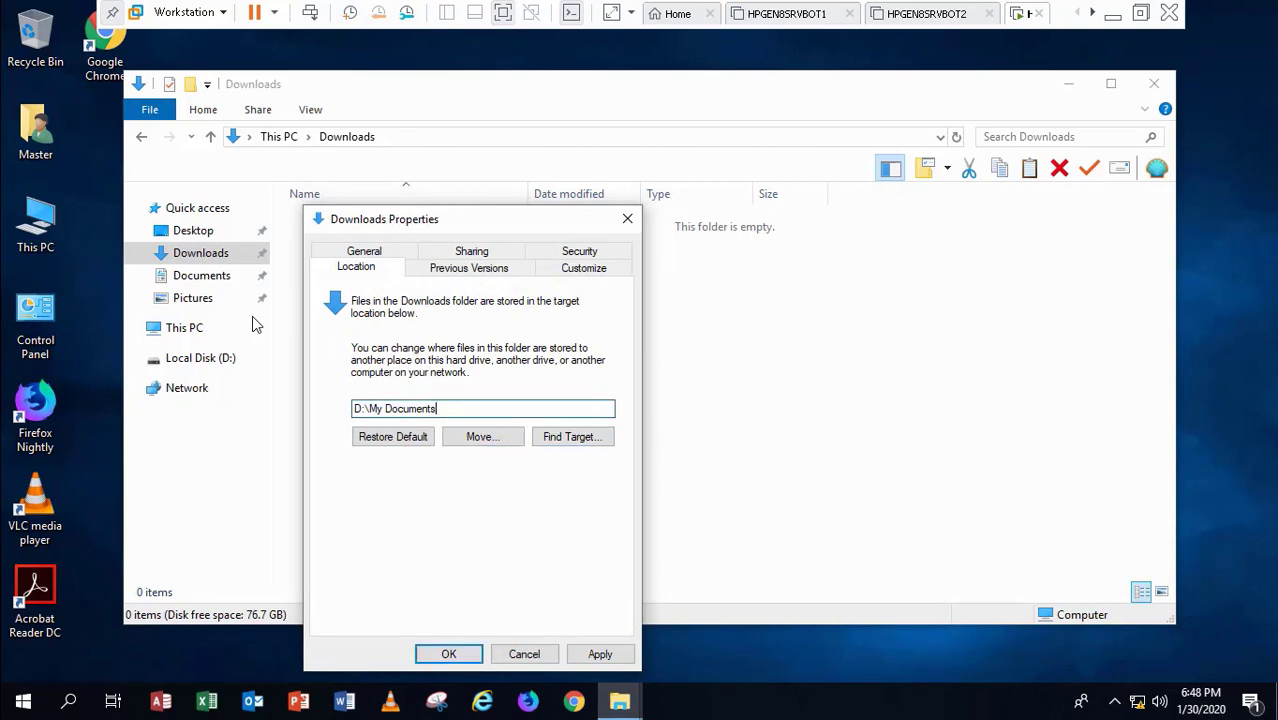
{"action": "type", "text": "\\Dow"}
{"action": "key", "text": "BackSpace"}
{"action": "key", "text": "BackSpace"}
{"action": "key", "text": "BackSpace"}
{"action": "key", "text": "BackSpace"}
{"action": "key", "text": "BackSpace"}
{"action": "key", "text": "BackSpace"}
{"action": "key", "text": "BackSpace"}
{"action": "key", "text": "BackSpace"}
{"action": "key", "text": "BackSpace"}
{"action": "key", "text": "BackSpace"}
{"action": "key", "text": "BackSpace"}
{"action": "key", "text": "BackSpace"}
{"action": "key", "text": "BackSpace"}
{"action": "key", "text": "BackSpace"}
{"action": "key", "text": "BackSpace"}
{"action": "key", "text": "BackSpace"}
{"action": "key", "text": "BackSpace"}
{"action": "key", "text": "BackSpace"}
{"action": "key", "text": "BackSpace"}
{"action": "key", "text": "Escape"}
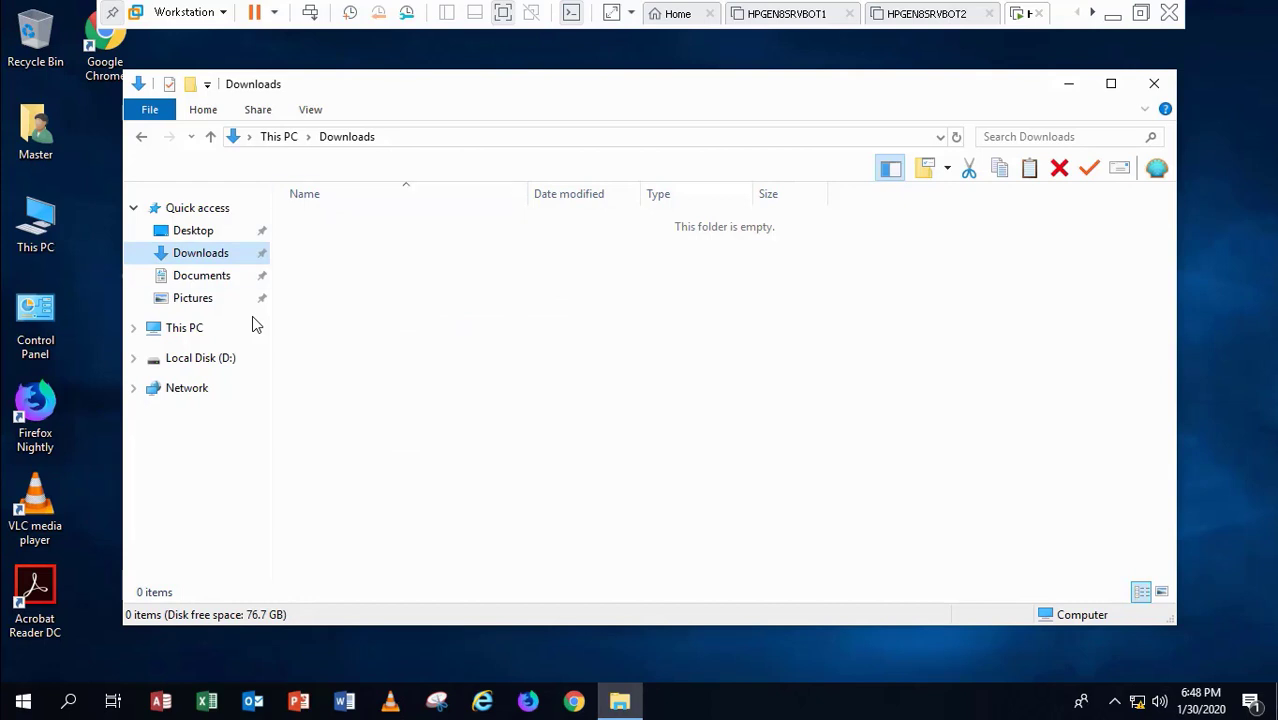
{"action": "left_click", "coordinate": [206, 358]}
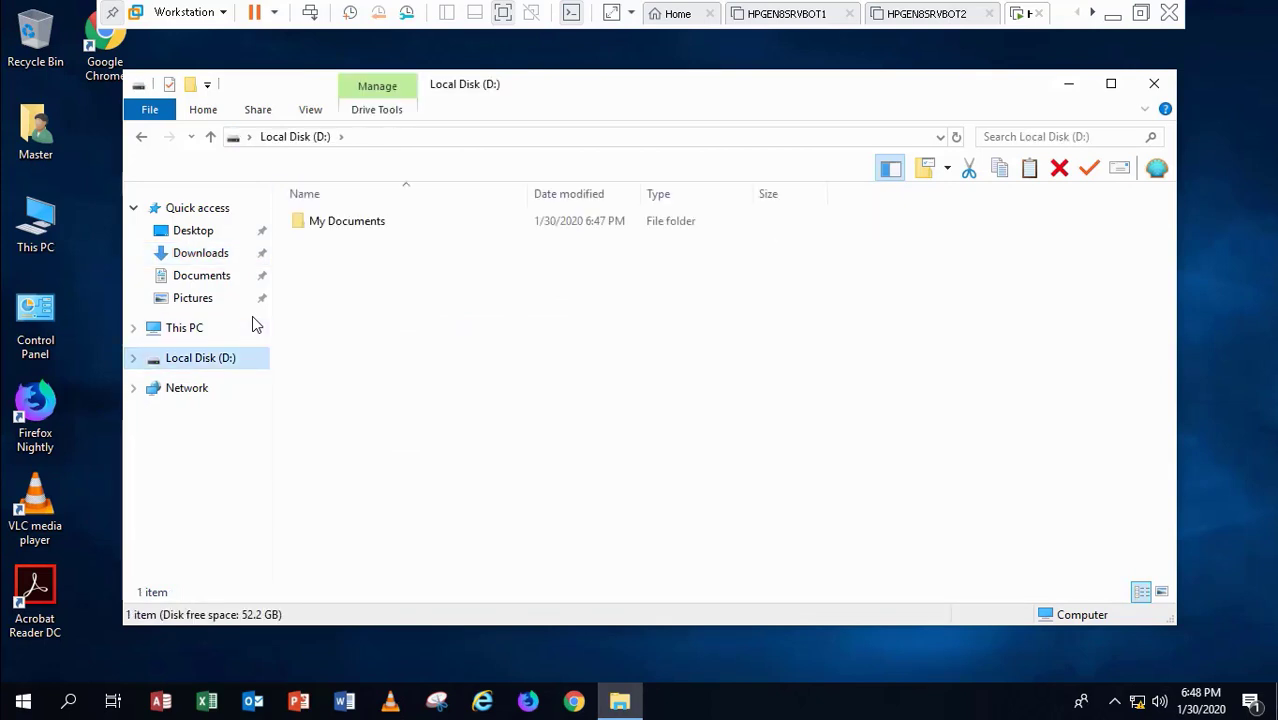
Open D:\My Documents and copy its folder path
{"action": "double_click", "coordinate": [346, 221]}
{"action": "left_click", "coordinate": [600, 137]}
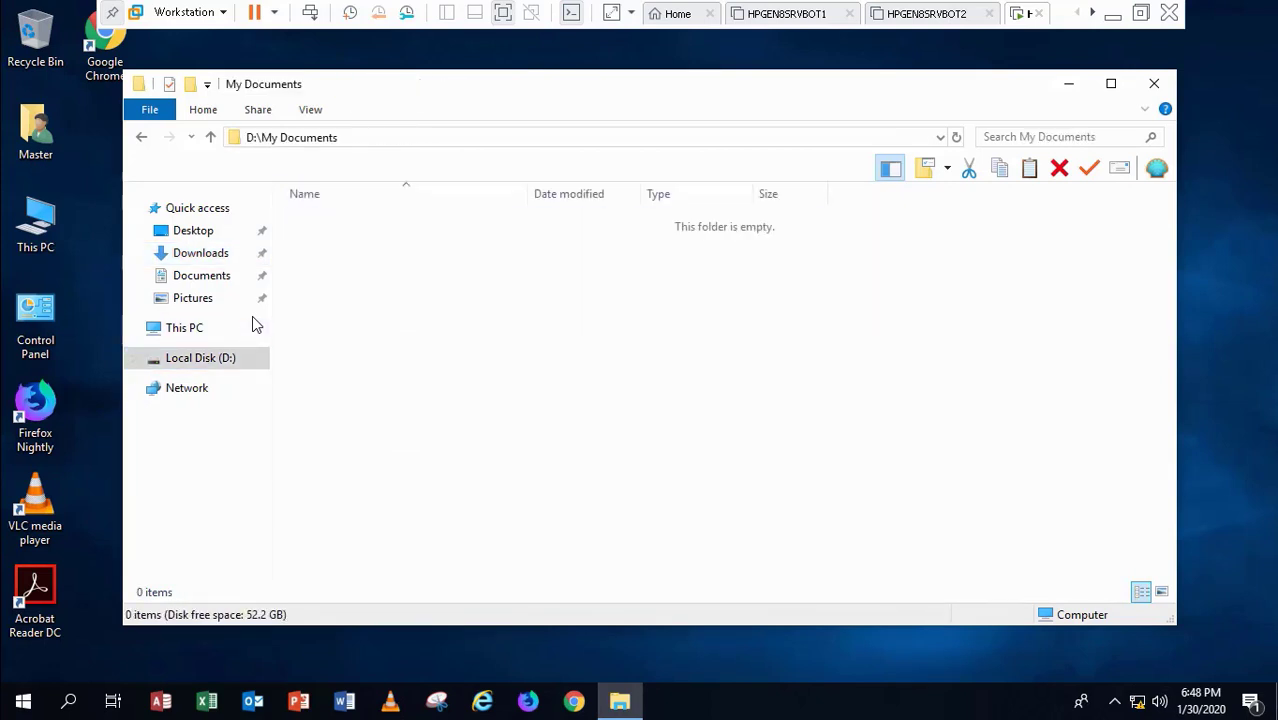
{"action": "left_click", "coordinate": [286, 138]}
{"action": "right_click", "coordinate": [286, 139]}
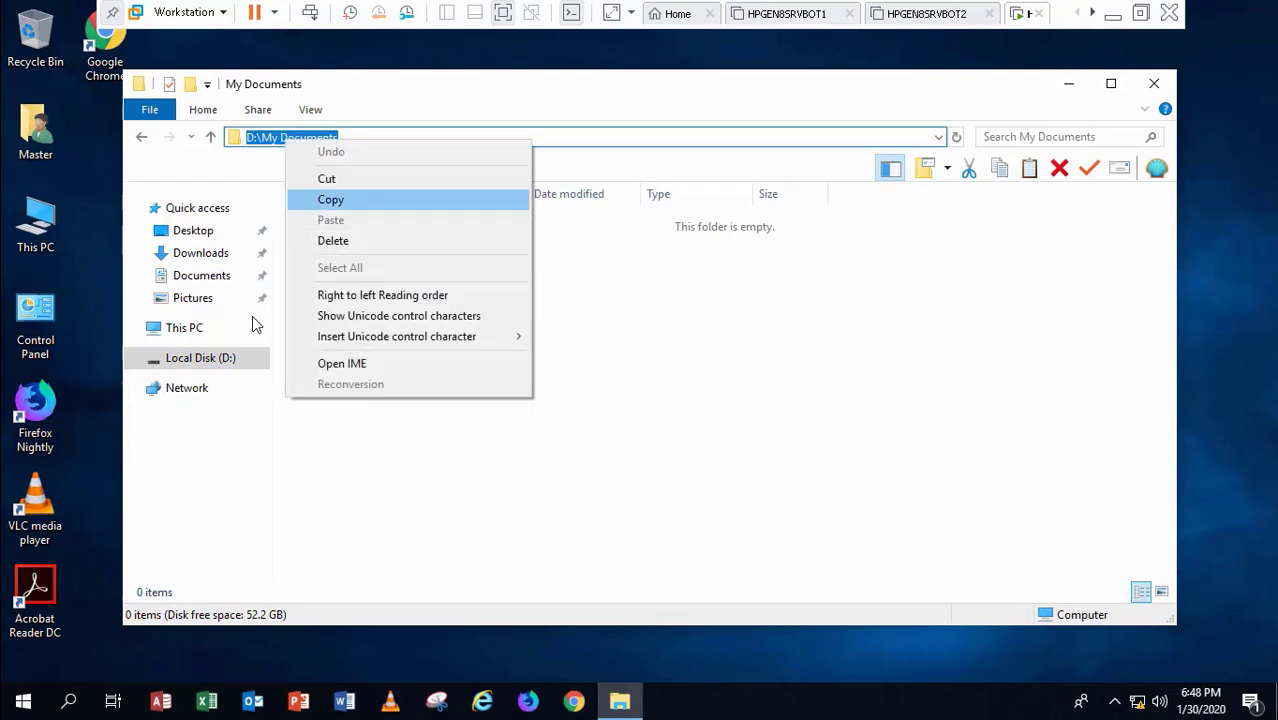
{"action": "left_click", "coordinate": [330, 199]}
{"action": "key", "text": "Escape"}
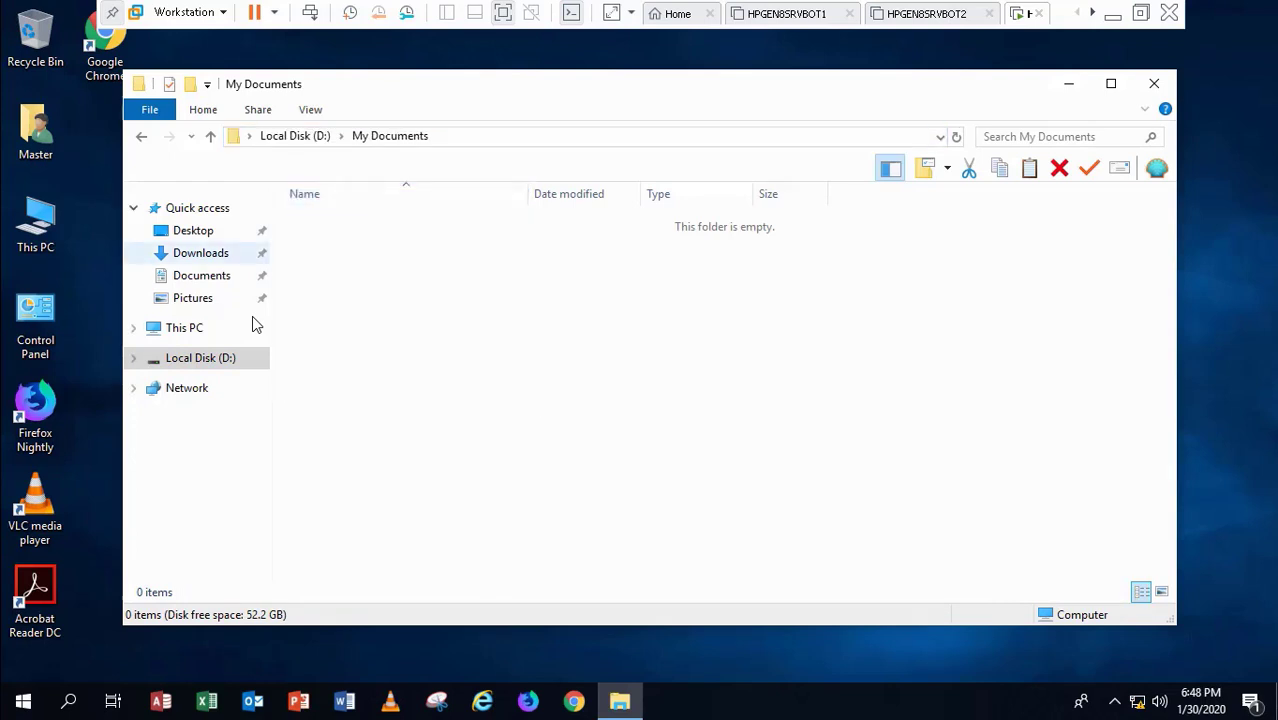
Change the Downloads location to D:\My Documents\Downloads, creating it and moving the existing files
{"action": "right_click", "coordinate": [185, 254]}
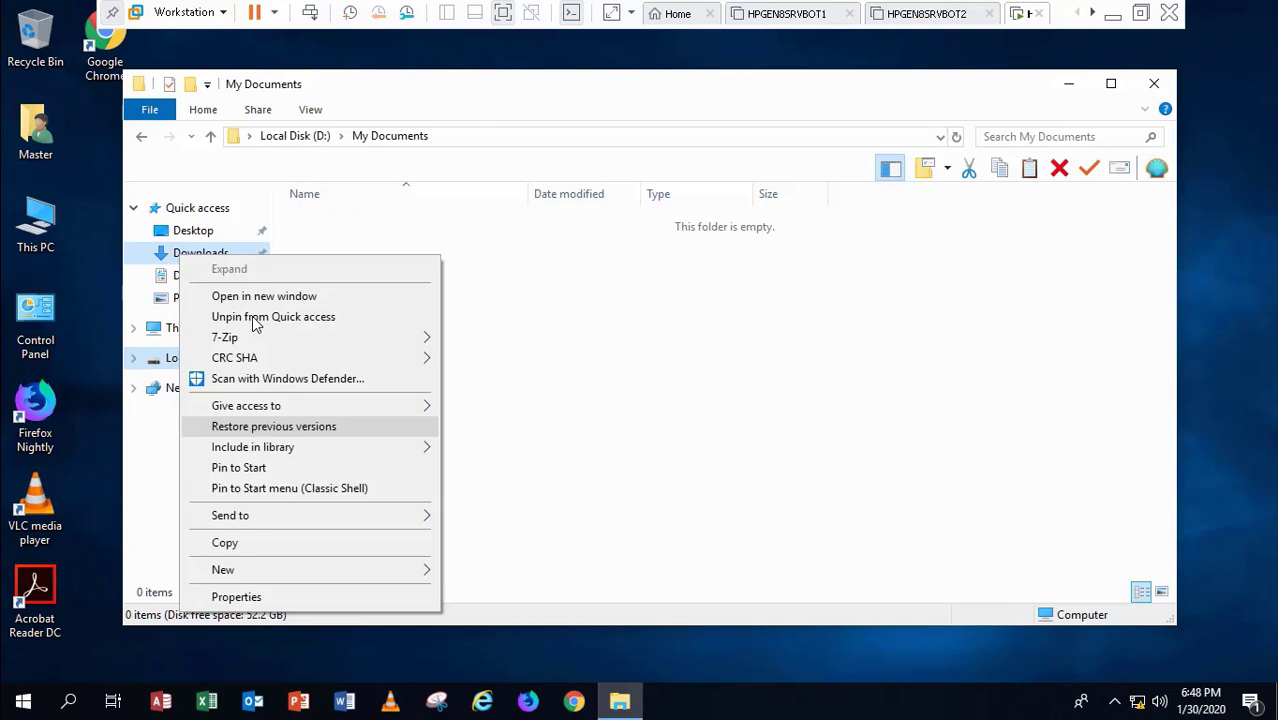
{"action": "key", "text": "r"}
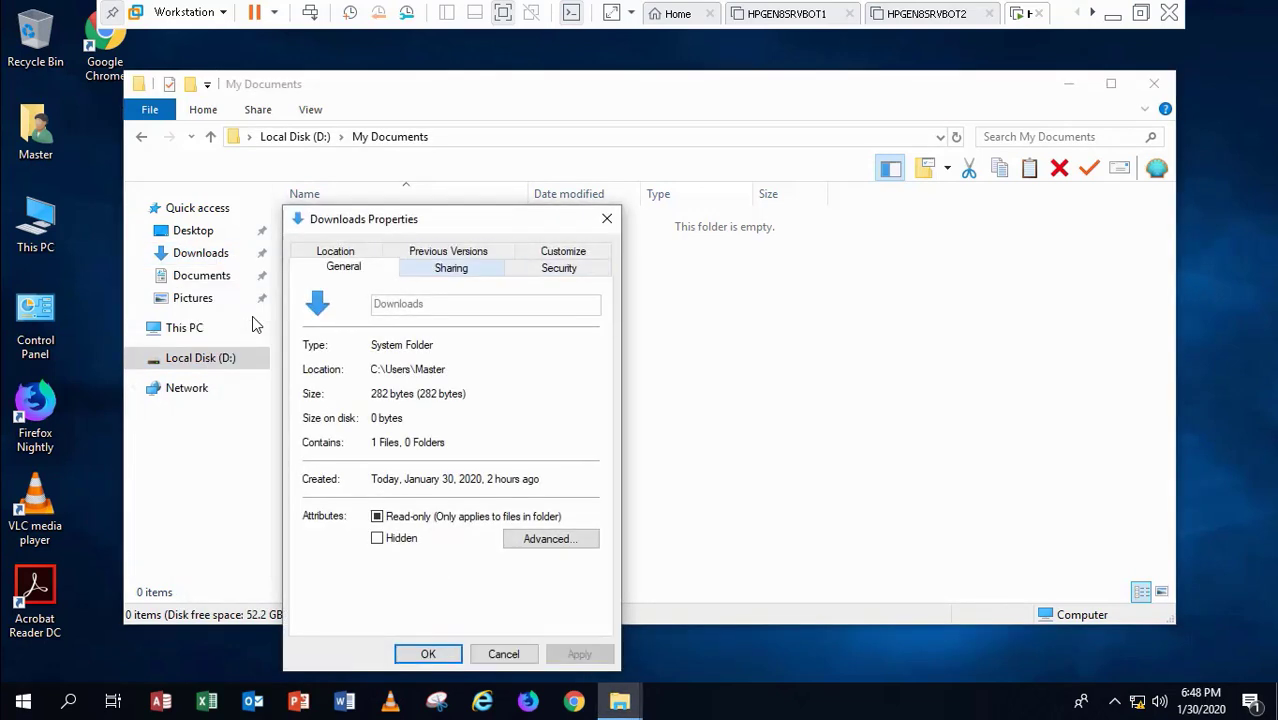
{"action": "left_click", "coordinate": [336, 252]}
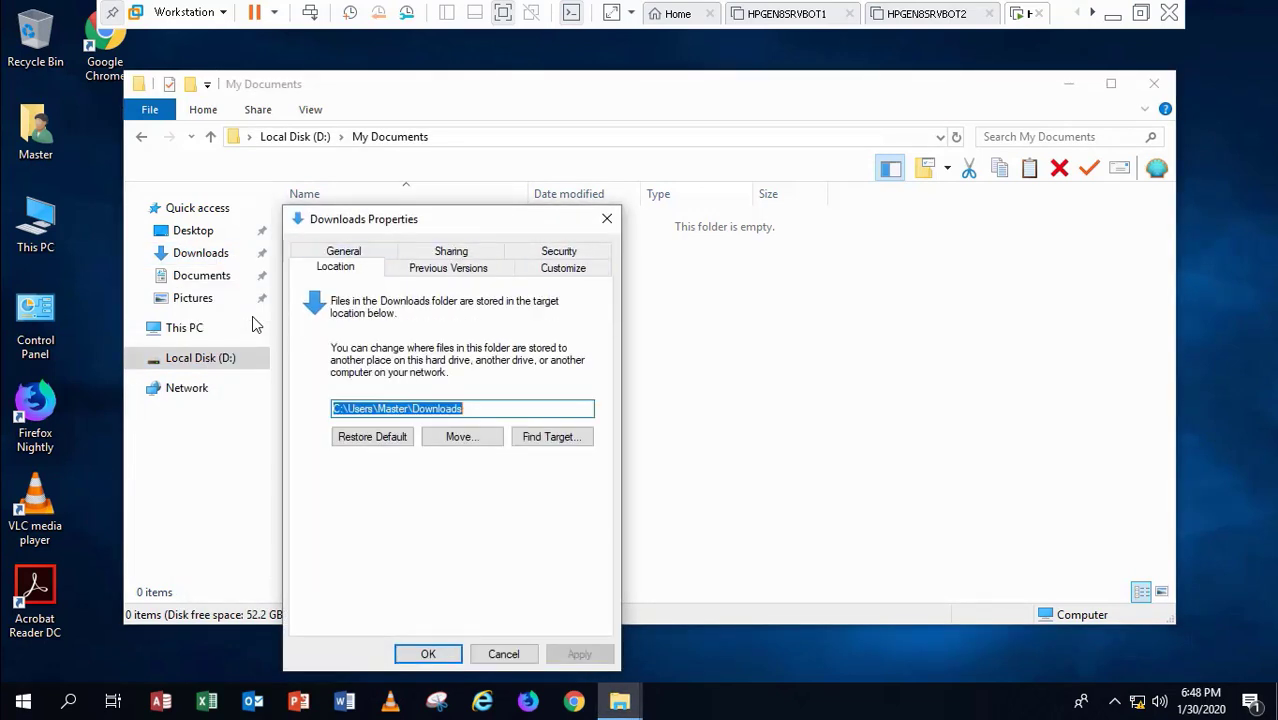
{"action": "left_click", "coordinate": [409, 409]}
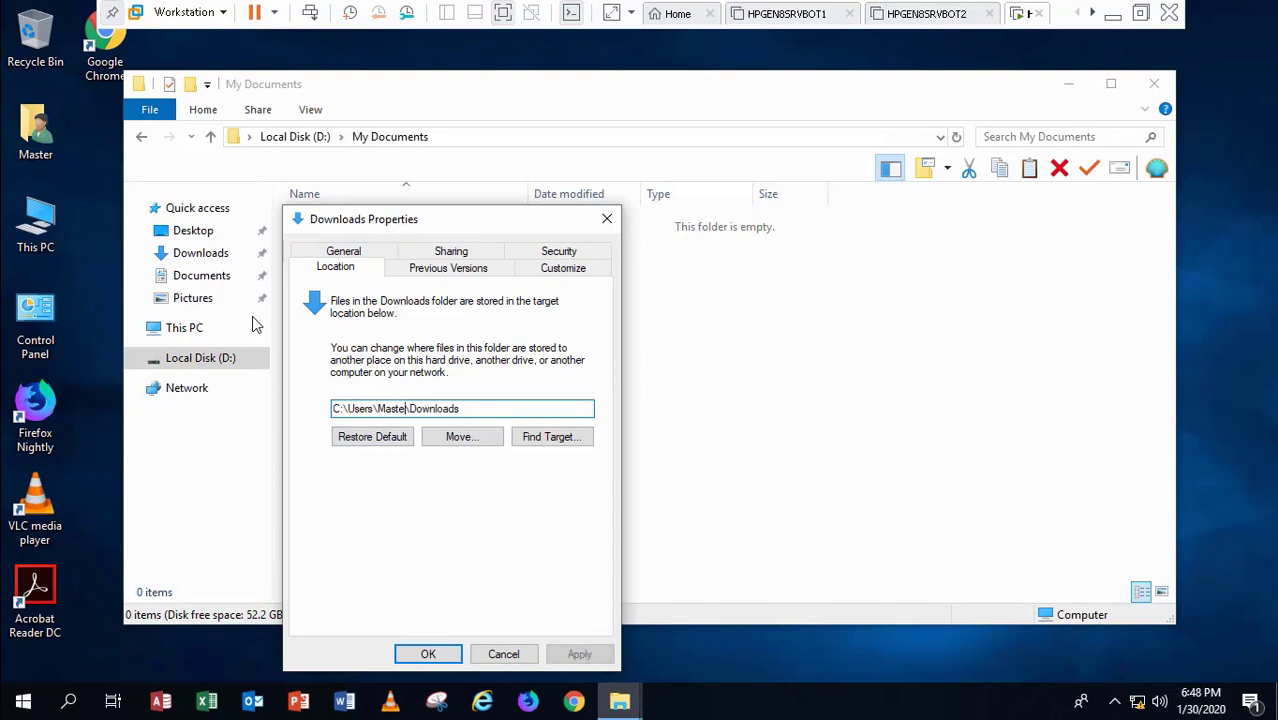
{"action": "key", "text": "BackSpace"}
{"action": "key", "text": "BackSpace"}
{"action": "key", "text": "BackSpace"}
{"action": "key", "text": "BackSpace"}
{"action": "key", "text": "BackSpace"}
{"action": "key", "text": "BackSpace"}
{"action": "key", "text": "BackSpace"}
{"action": "key", "text": "BackSpace"}
{"action": "key", "text": "BackSpace"}
{"action": "key", "text": "BackSpace"}
{"action": "key", "text": "BackSpace"}
{"action": "key", "text": "BackSpace"}
{"action": "key", "text": "BackSpace"}
{"action": "key", "text": "BackSpace"}
{"action": "key", "text": "BackSpace"}
{"action": "key", "text": "ctrl+v"}
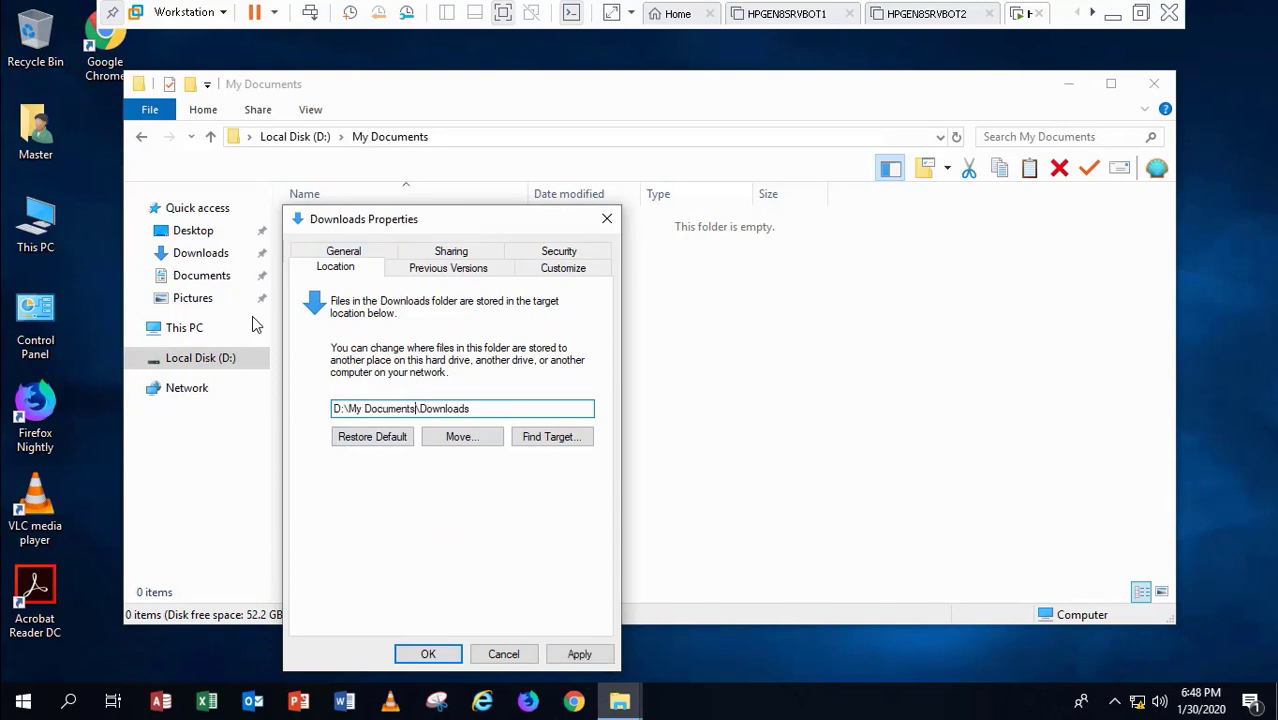
{"action": "key", "text": "alt+a"}
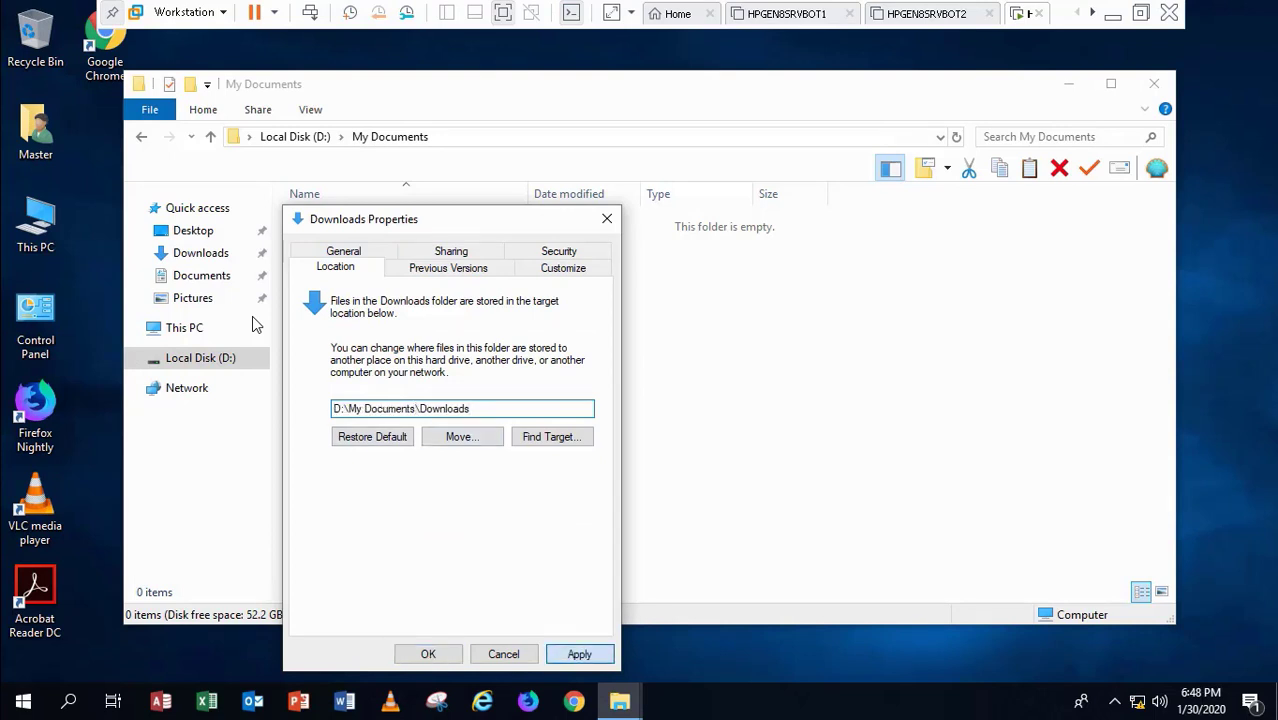
{"action": "key", "text": "Return"}
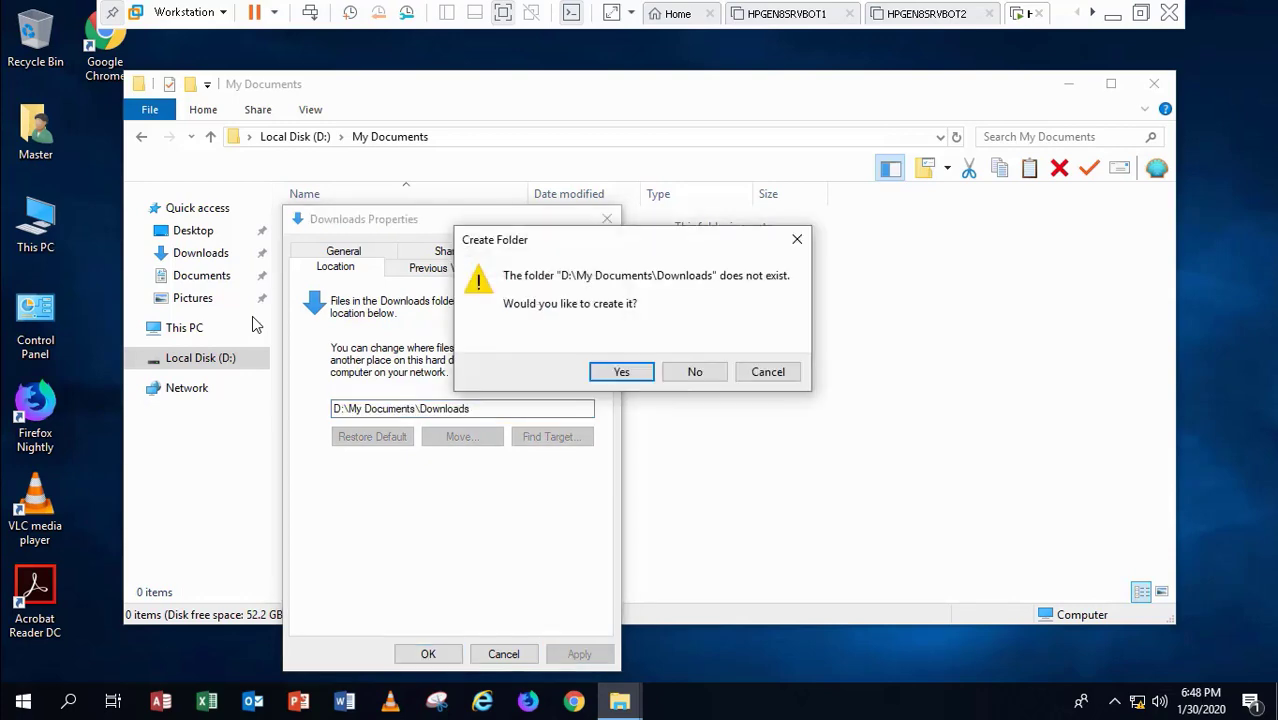
{"action": "key", "text": "Return"}
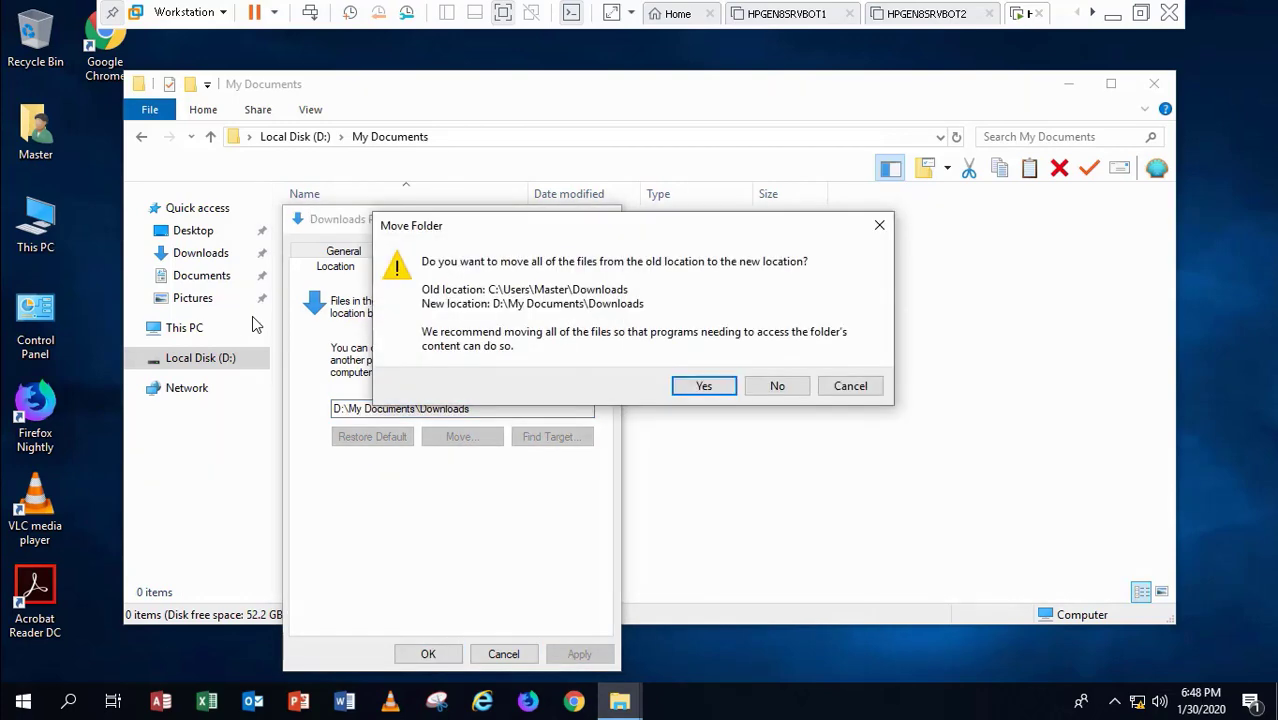
{"action": "key", "text": "Return"}
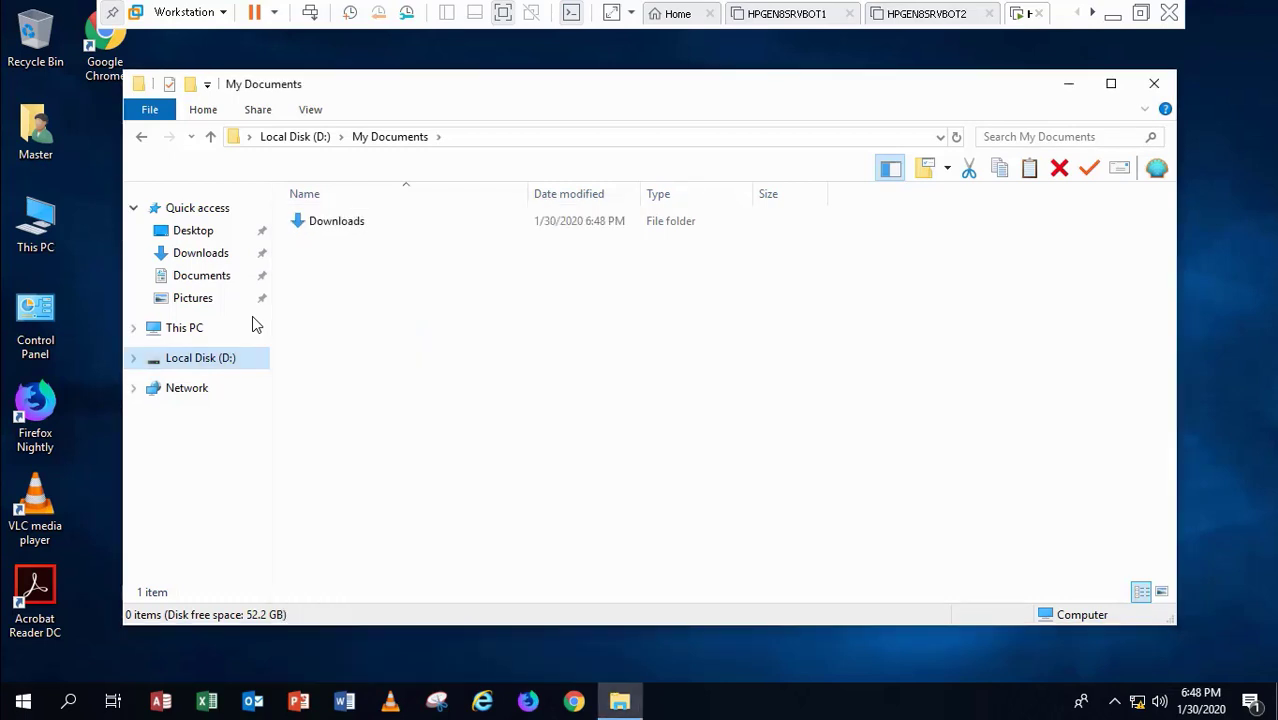
Set the Documents location to D:\My Documents\Documents, create the folder, move its files, and close Properties
{"action": "right_click", "coordinate": [215, 277]}
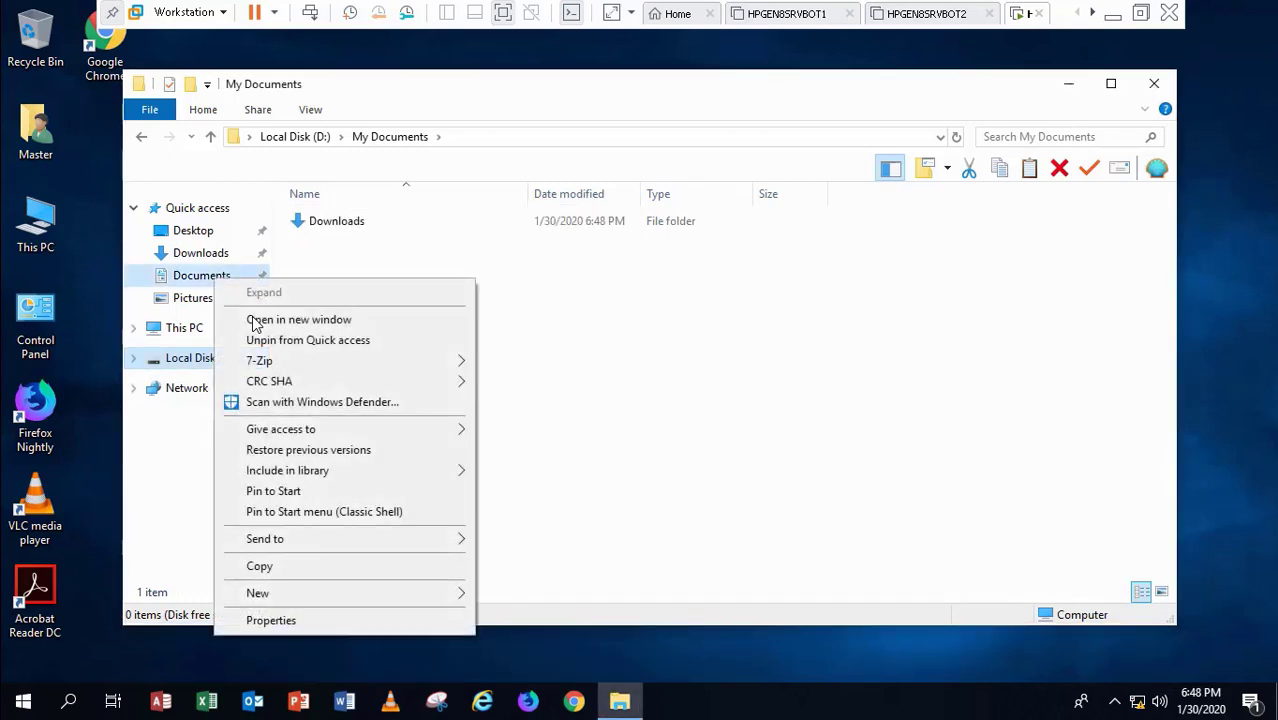
{"action": "left_click", "coordinate": [271, 620]}
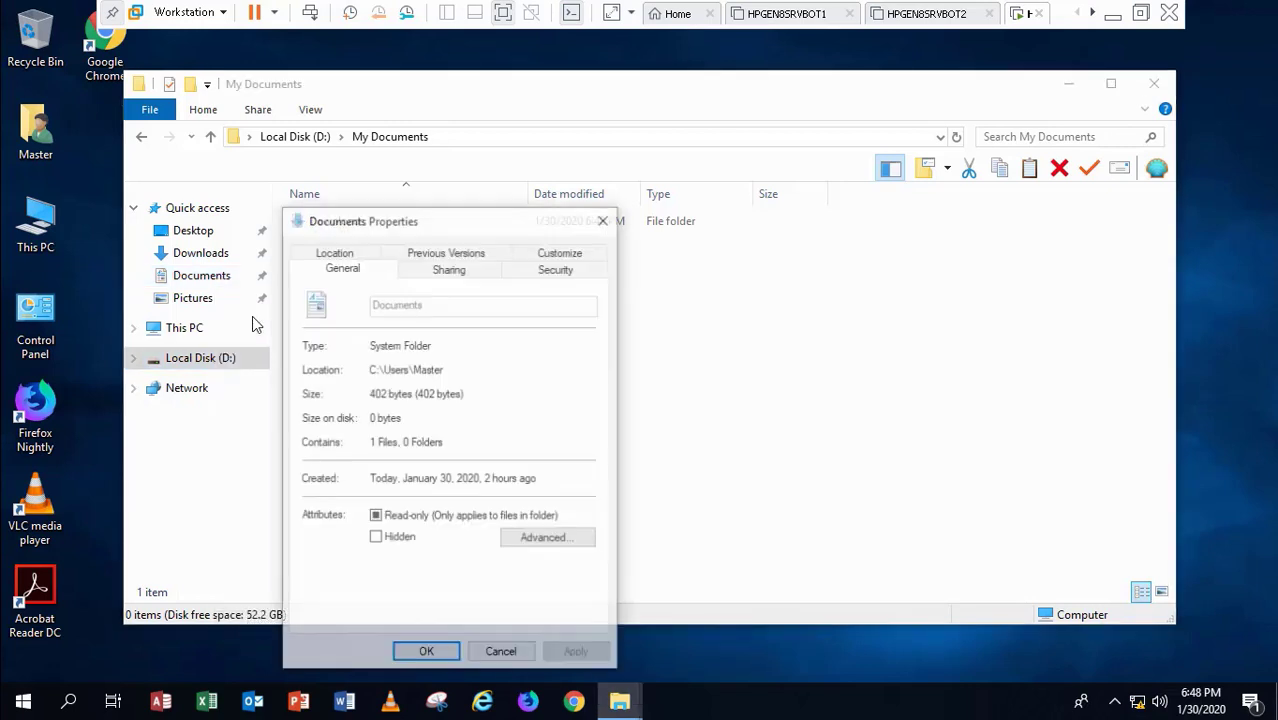
{"action": "left_click", "coordinate": [334, 251]}
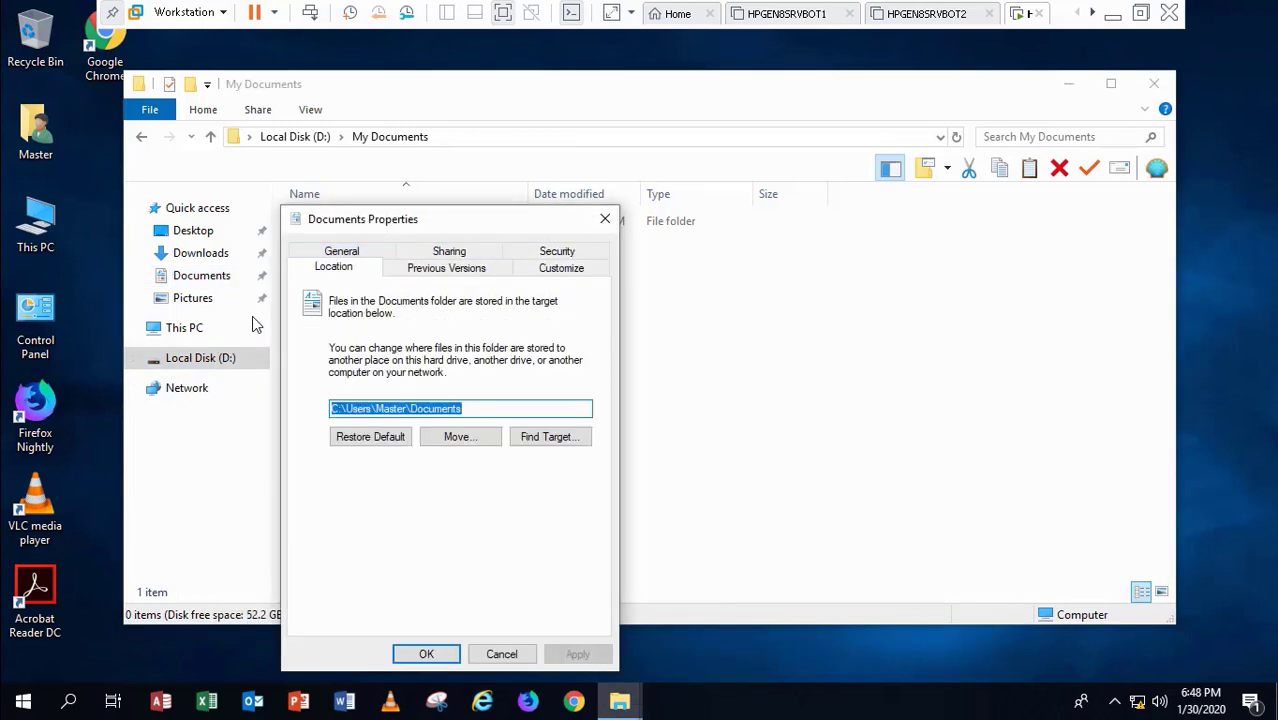
{"action": "left_click", "coordinate": [402, 409]}
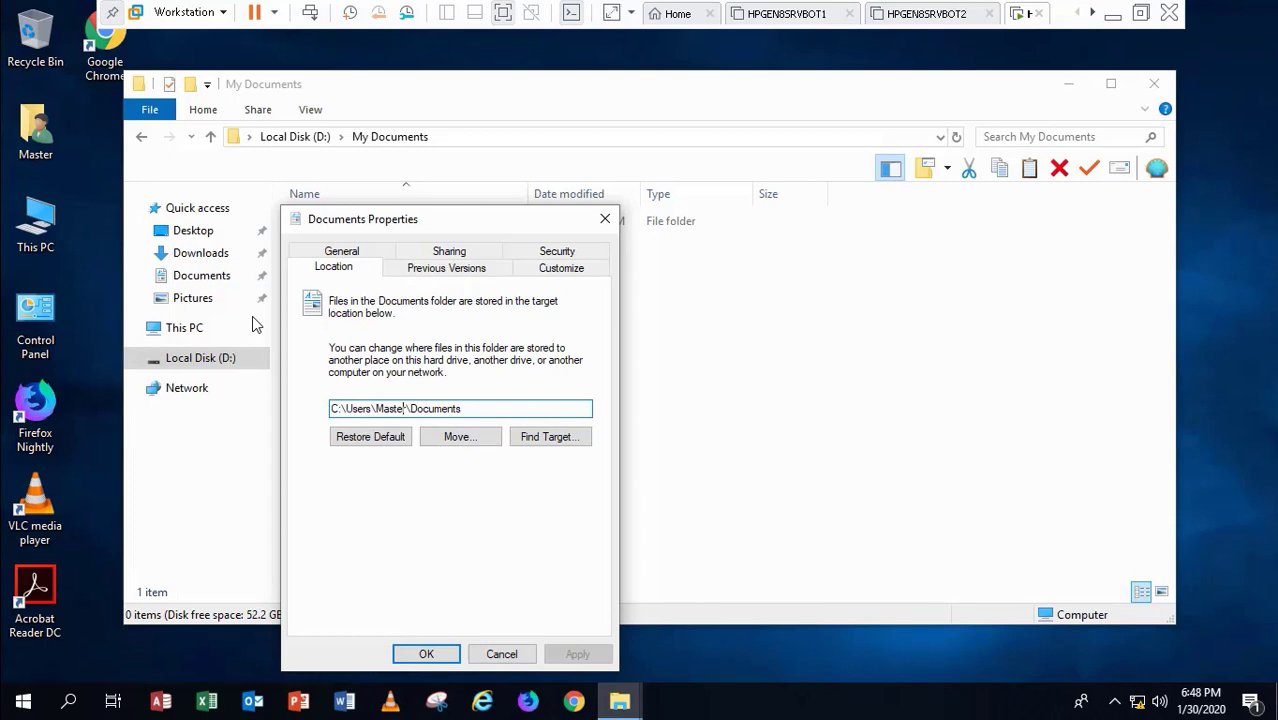
{"action": "key", "text": "Right"}
{"action": "key", "text": "BackSpace"}
{"action": "key", "text": "BackSpace"}
{"action": "key", "text": "BackSpace"}
{"action": "key", "text": "BackSpace"}
{"action": "key", "text": "BackSpace"}
{"action": "key", "text": "BackSpace"}
{"action": "key", "text": "BackSpace"}
{"action": "key", "text": "BackSpace"}
{"action": "key", "text": "BackSpace"}
{"action": "key", "text": "BackSpace"}
{"action": "key", "text": "BackSpace"}
{"action": "key", "text": "BackSpace"}
{"action": "key", "text": "BackSpace"}
{"action": "key", "text": "BackSpace"}
{"action": "key", "text": "BackSpace"}
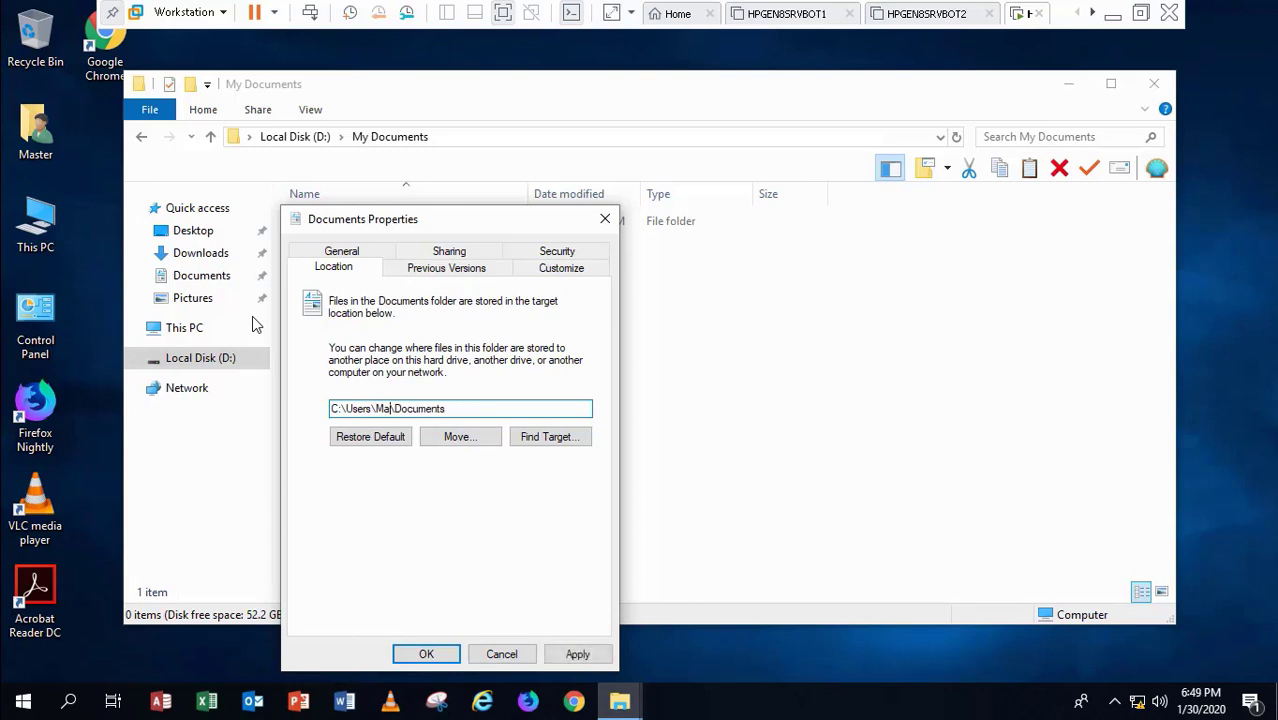
{"action": "key", "text": "ctrl+v"}
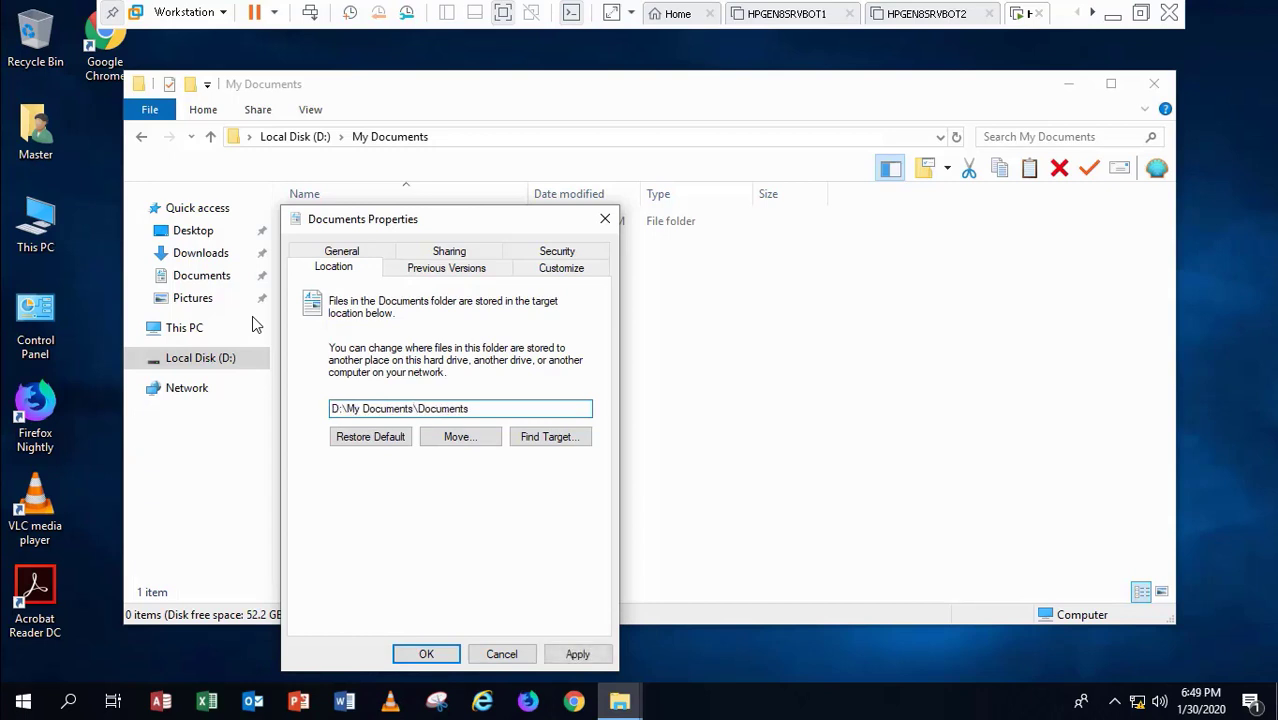
{"action": "left_click", "coordinate": [577, 654]}
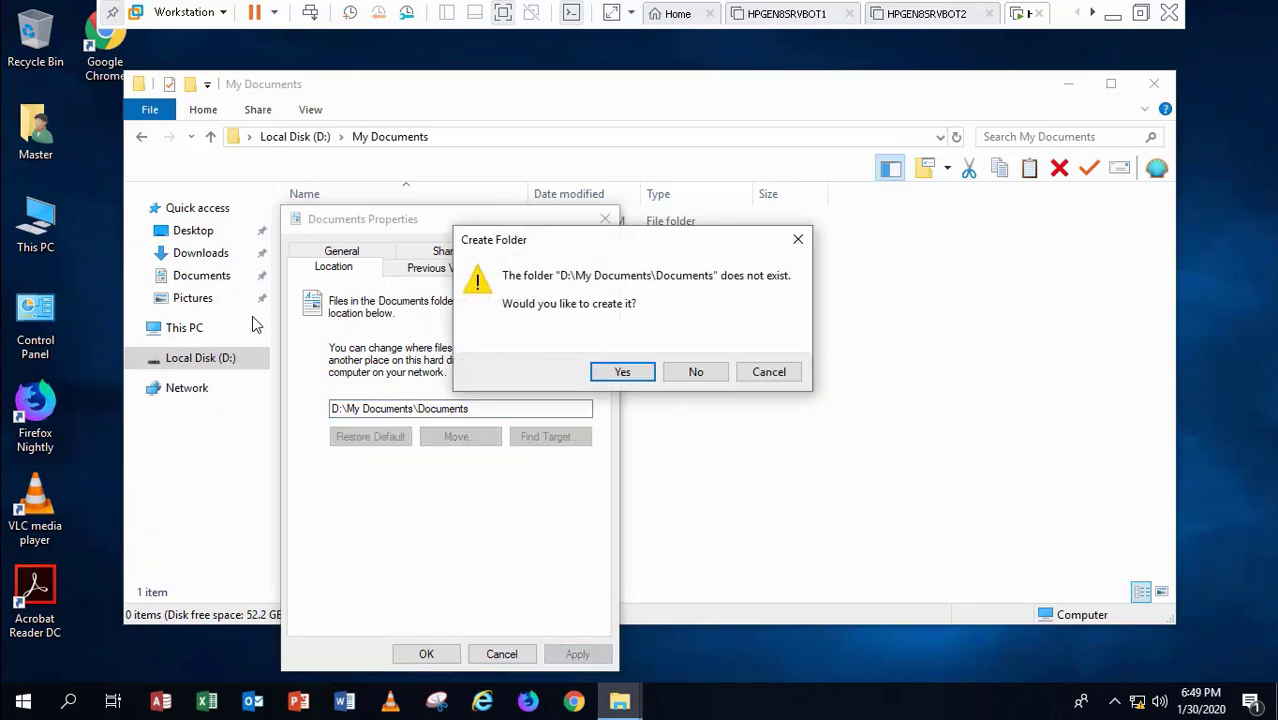
{"action": "key", "text": "Return"}
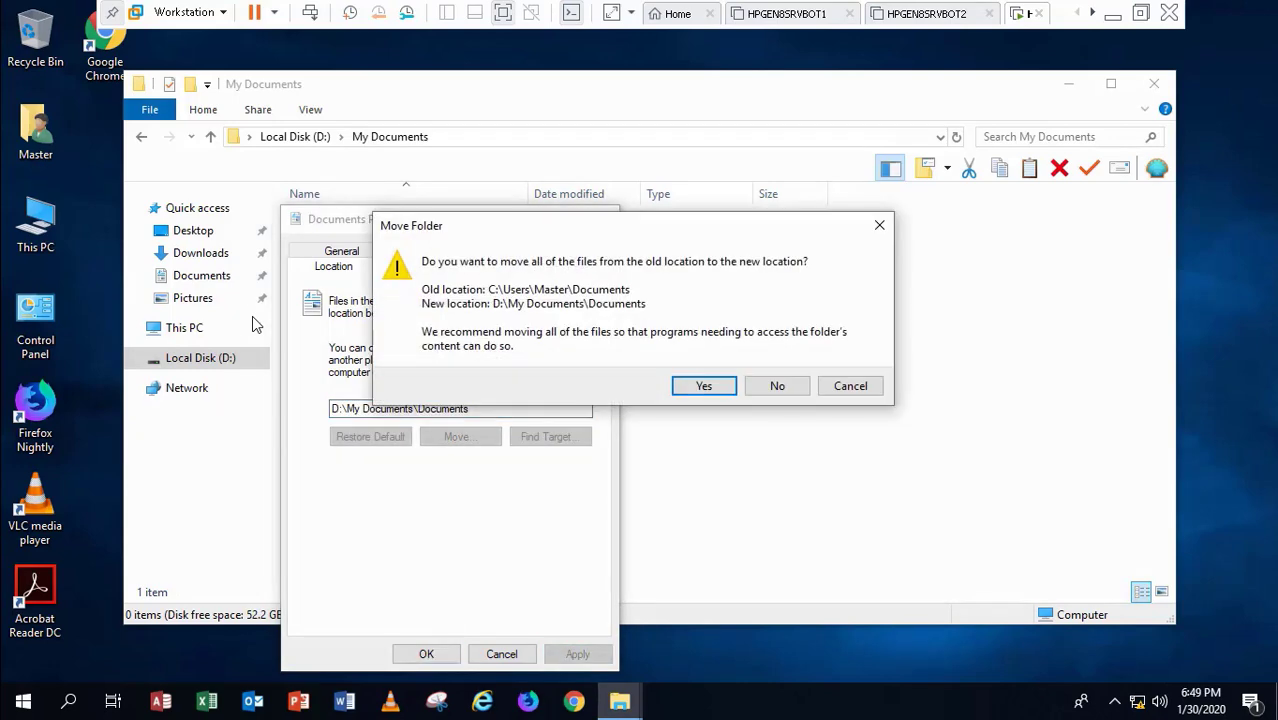
{"action": "key", "text": "Return"}
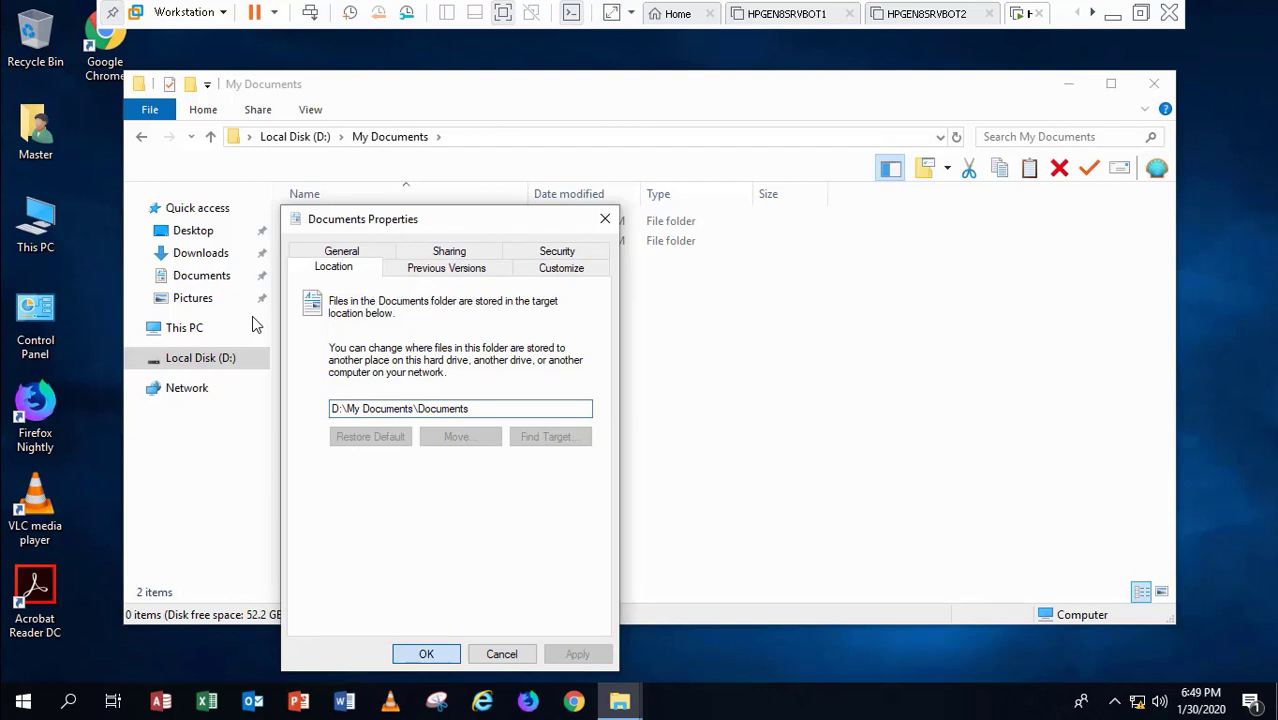
{"action": "key", "text": "Return"}
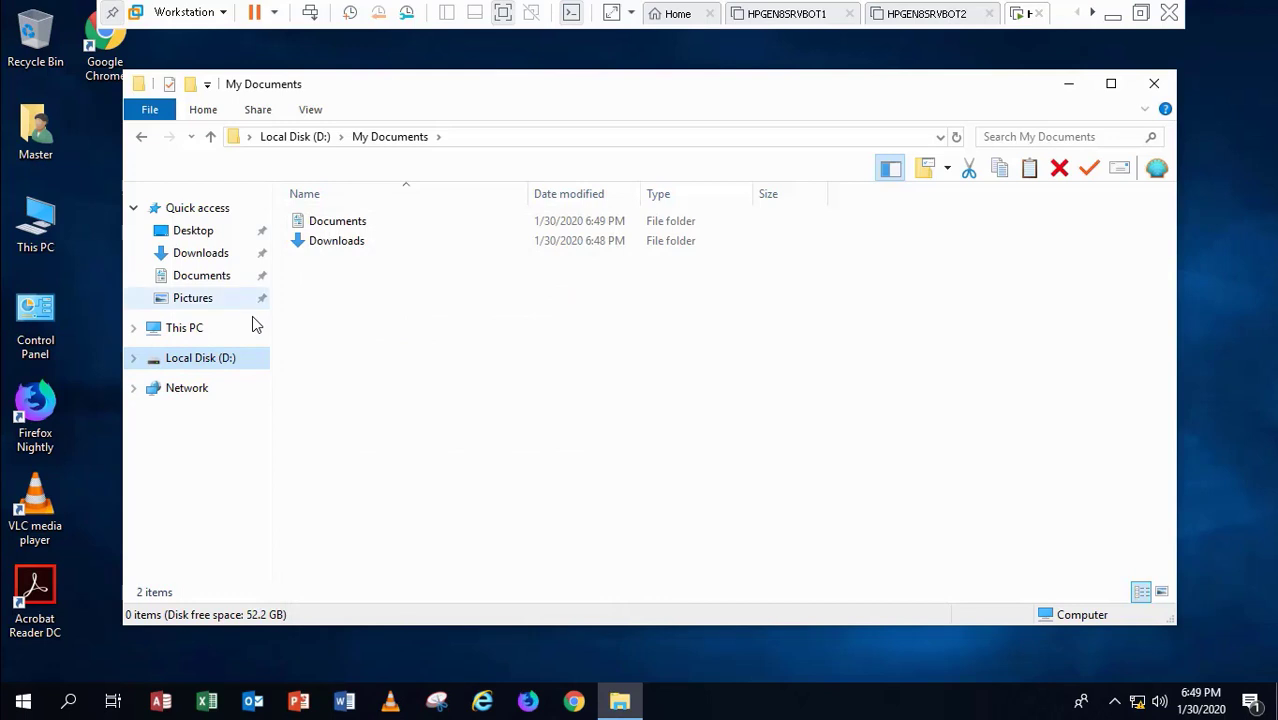
Relocate the Pictures folder to D:\My Documentsr\Pictures, creating it and moving its files
{"action": "right_click", "coordinate": [253, 318]}
{"action": "key", "text": "Up"}
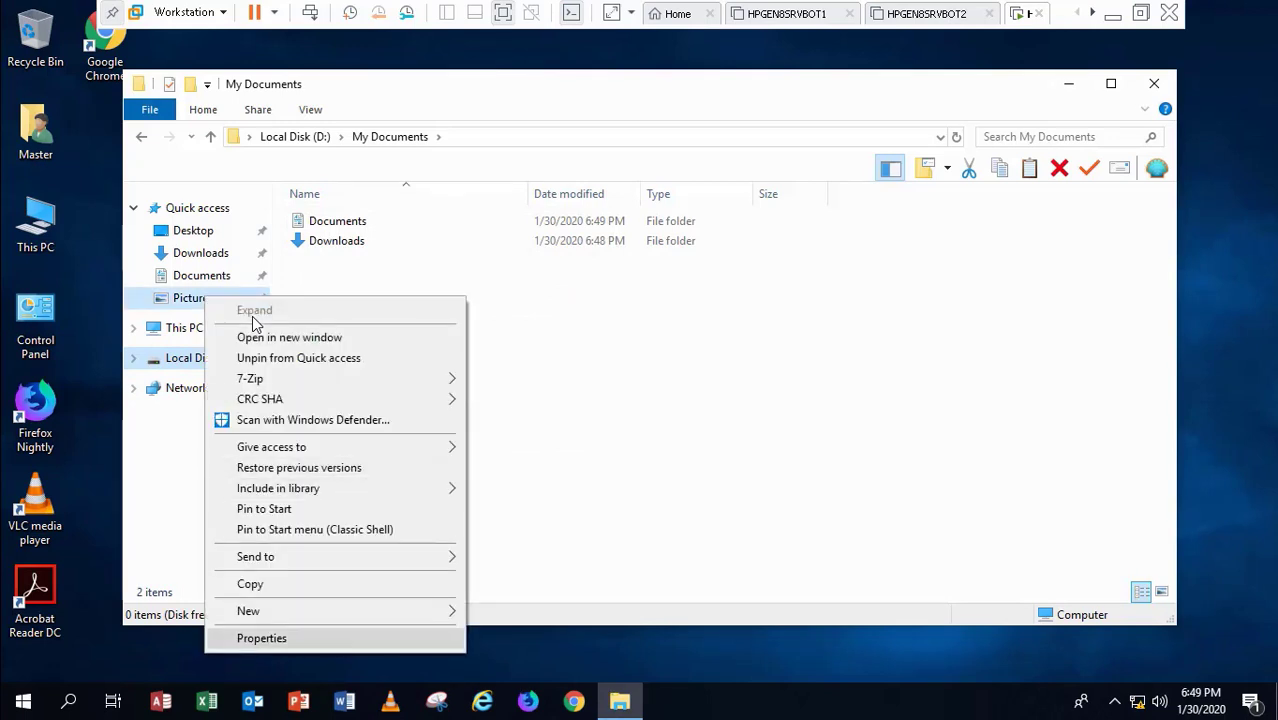
{"action": "key", "text": "Return"}
{"action": "left_click", "coordinate": [352, 251]}
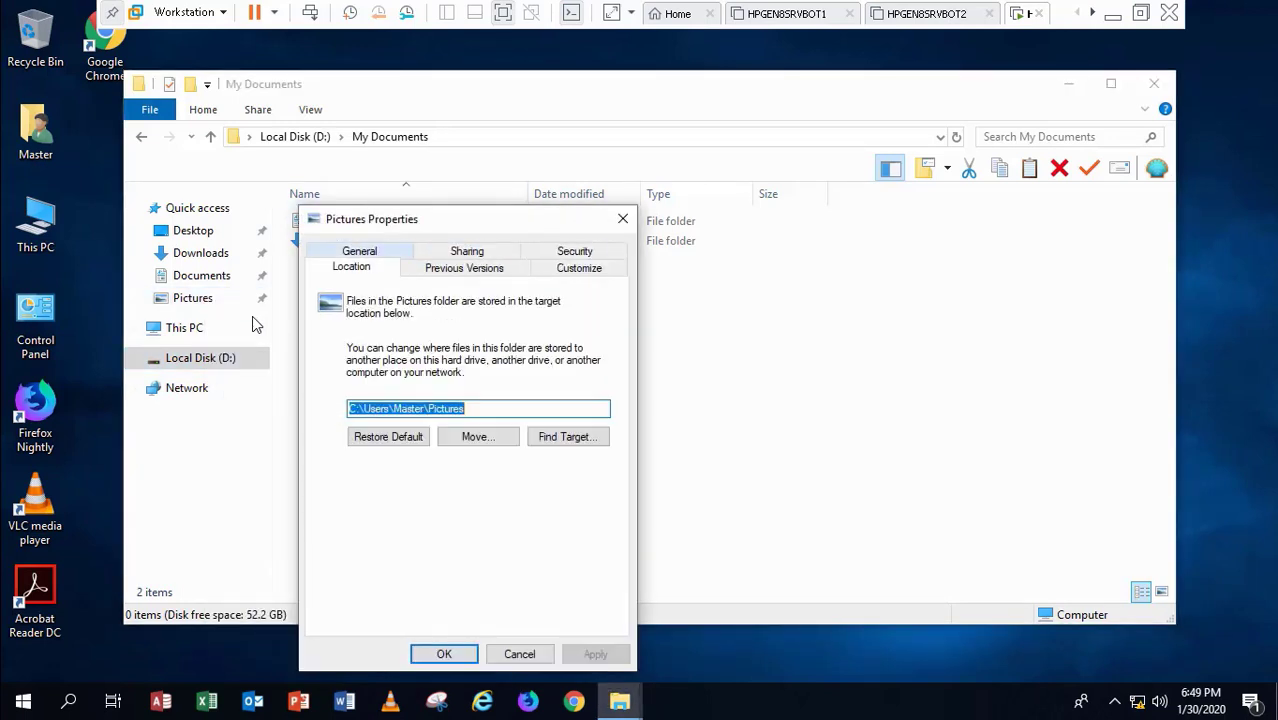
{"action": "left_click", "coordinate": [422, 409]}
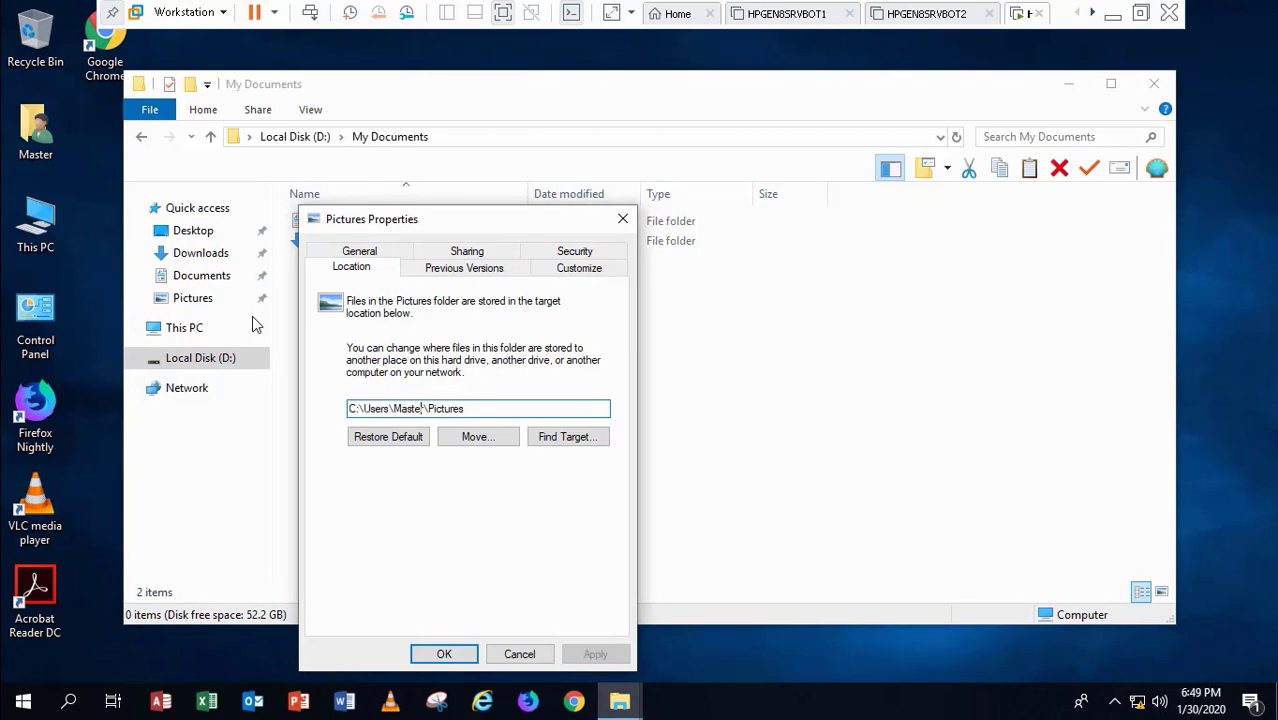
{"action": "key", "text": "BackSpace"}
{"action": "key", "text": "BackSpace"}
{"action": "key", "text": "BackSpace"}
{"action": "key", "text": "BackSpace"}
{"action": "key", "text": "BackSpace"}
{"action": "key", "text": "BackSpace"}
{"action": "key", "text": "BackSpace"}
{"action": "key", "text": "BackSpace"}
{"action": "key", "text": "BackSpace"}
{"action": "key", "text": "BackSpace"}
{"action": "key", "text": "BackSpace"}
{"action": "key", "text": "BackSpace"}
{"action": "key", "text": "BackSpace"}
{"action": "key", "text": "BackSpace"}
{"action": "type", "text": "D:\\My Documents"}
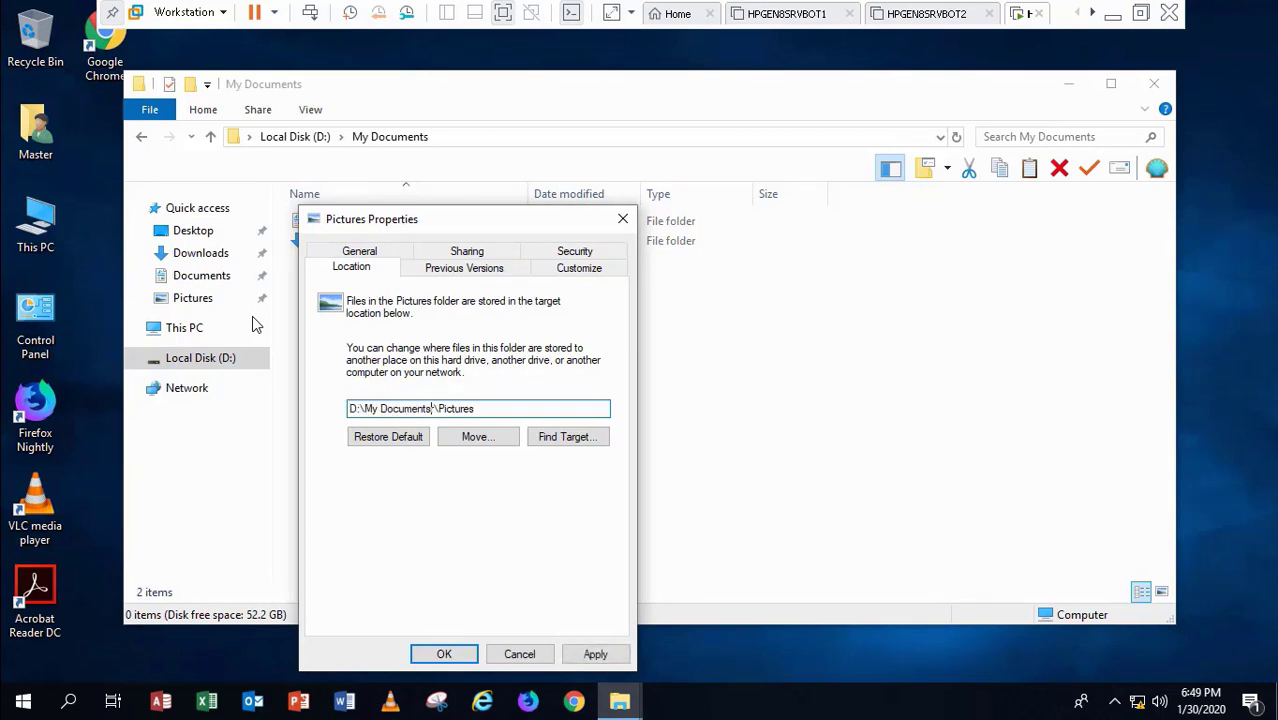
{"action": "left_click", "coordinate": [595, 654]}
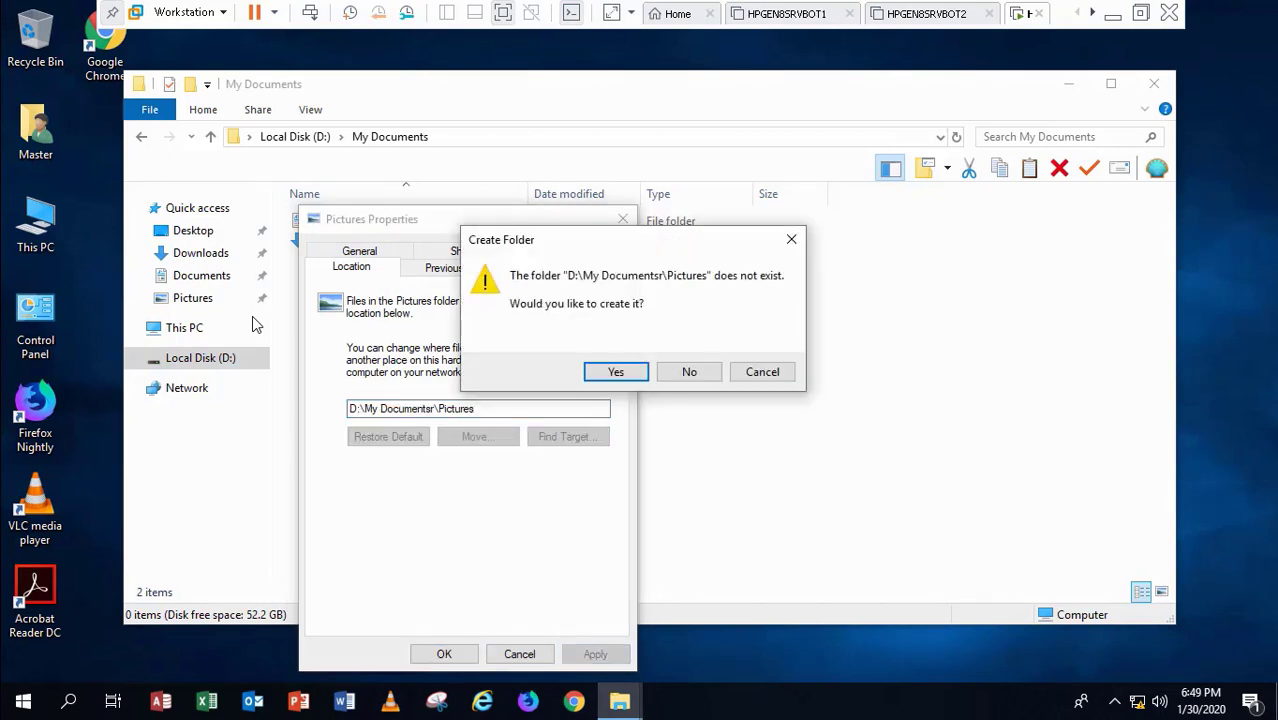
{"action": "left_click", "coordinate": [615, 372]}
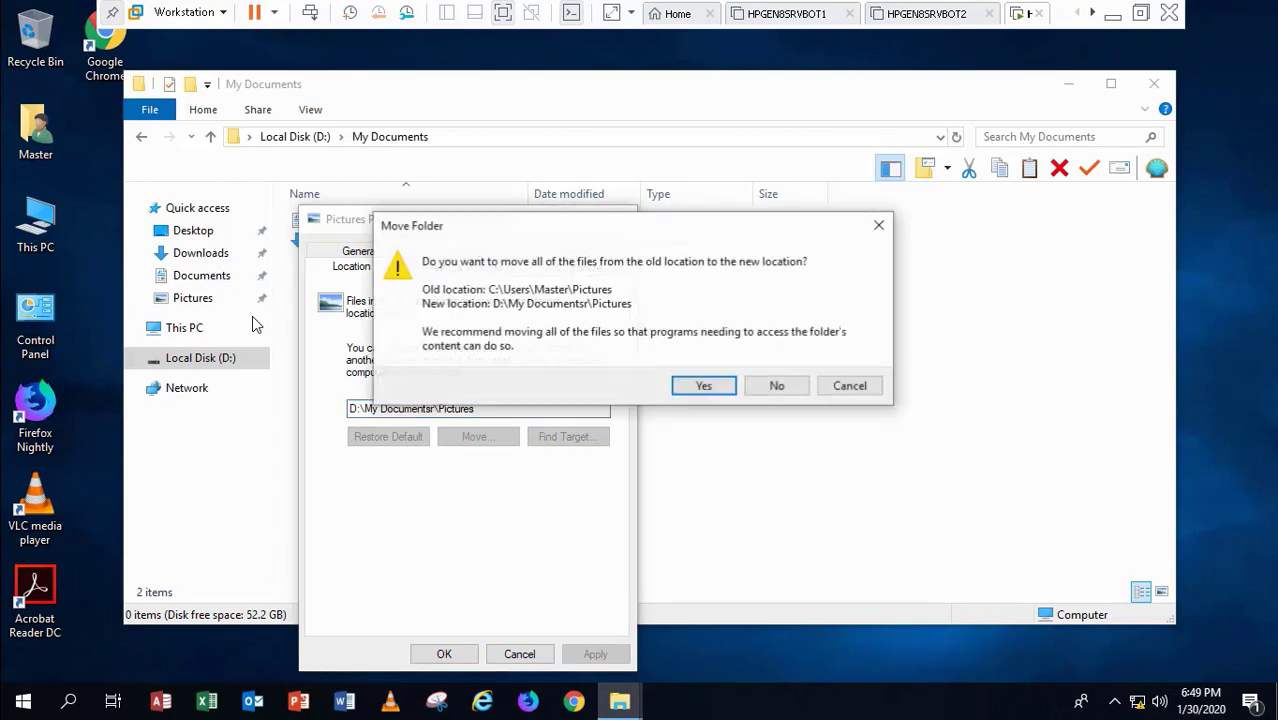
{"action": "left_click", "coordinate": [704, 385]}
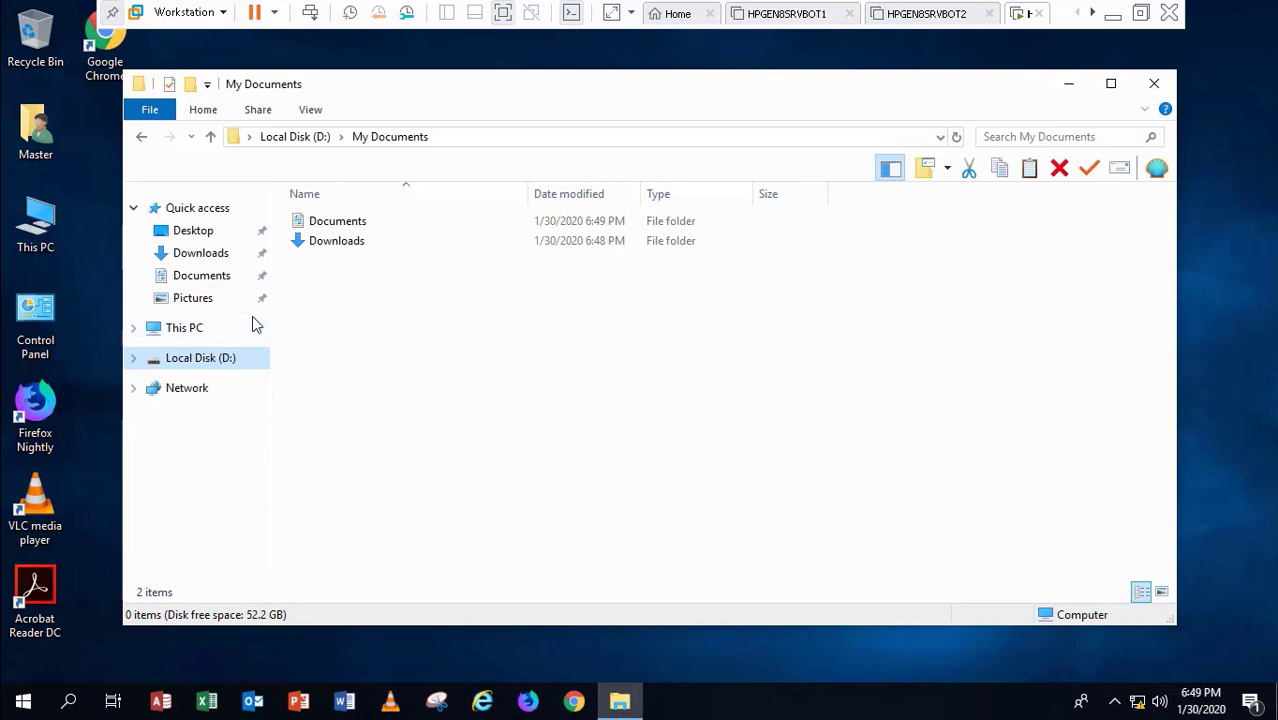
Refresh the My Documents folder listing
{"action": "right_click", "coordinate": [353, 392]}
{"action": "key", "text": "Down"}
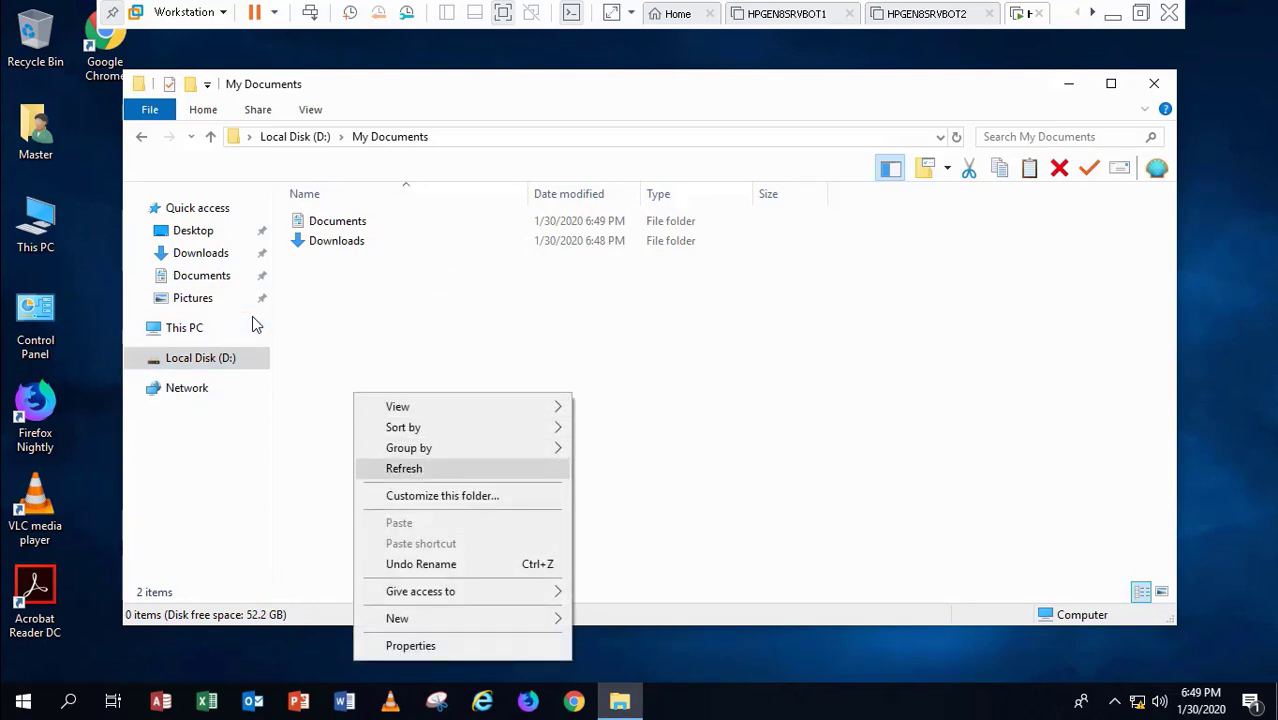
{"action": "key", "text": "Return"}
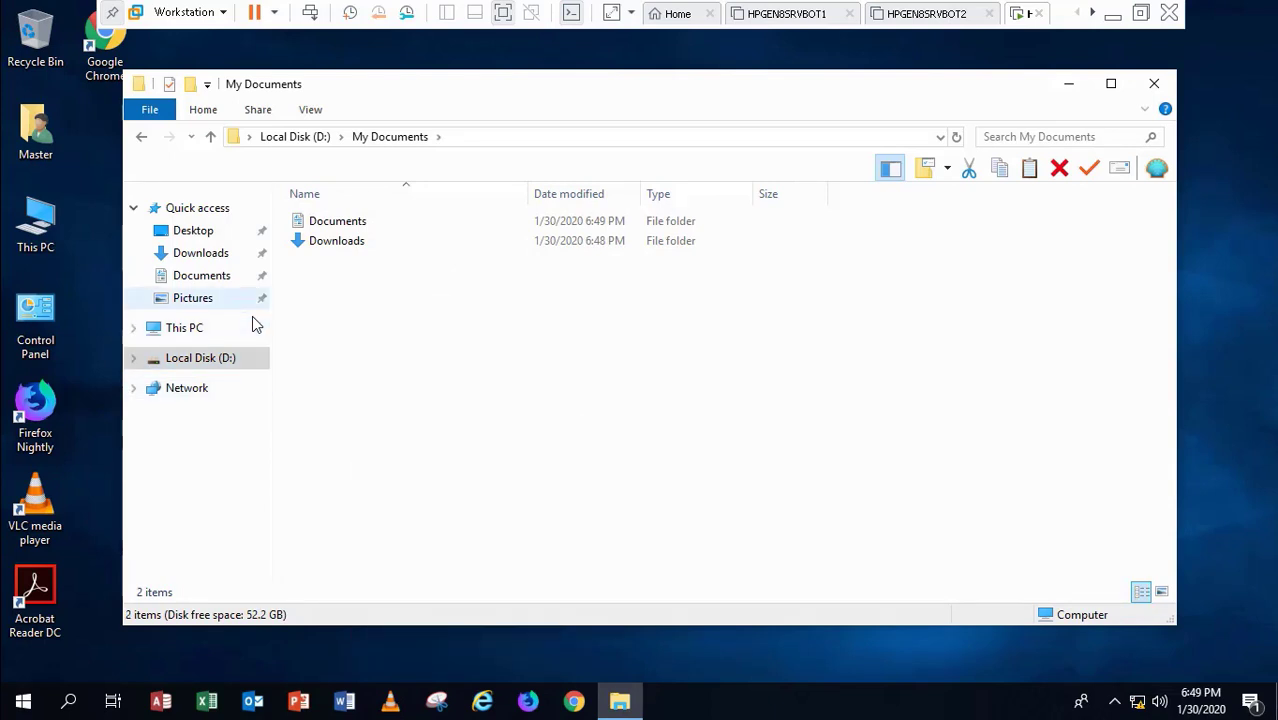
Check the Pictures folder's storage location and close its properties unchanged
{"action": "left_click", "coordinate": [252, 319]}
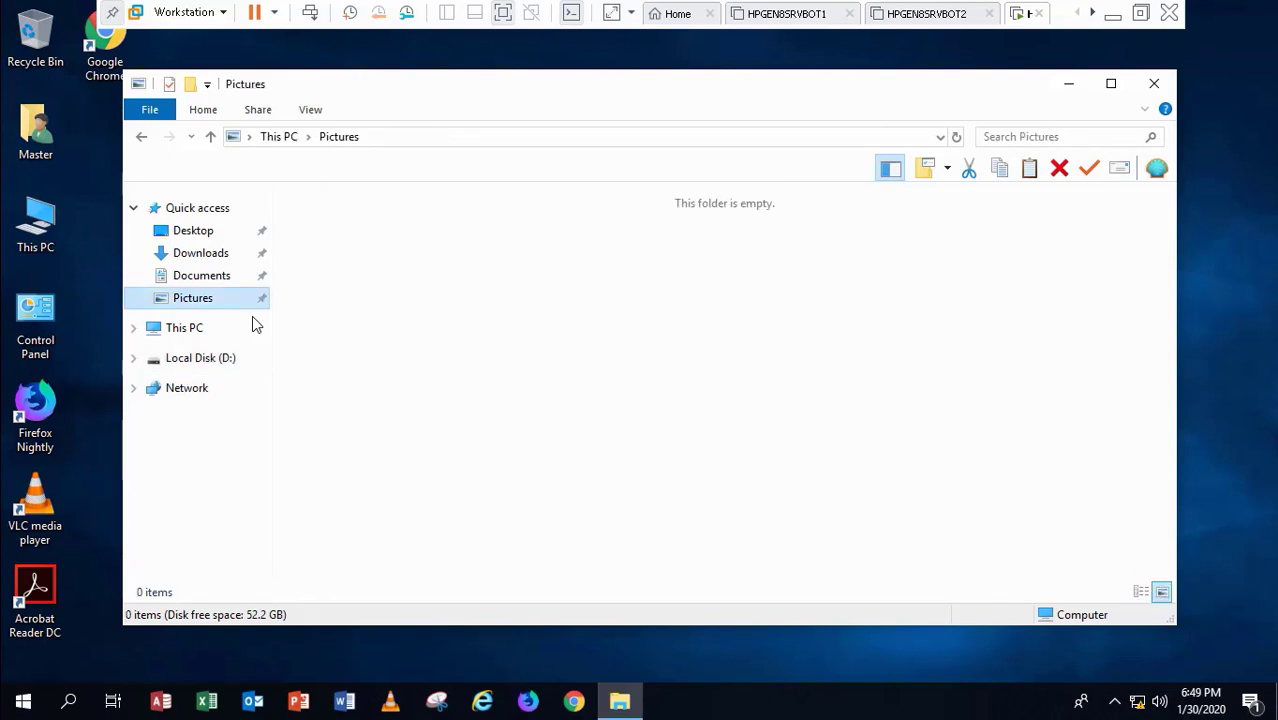
{"action": "key", "text": "shift+F10"}
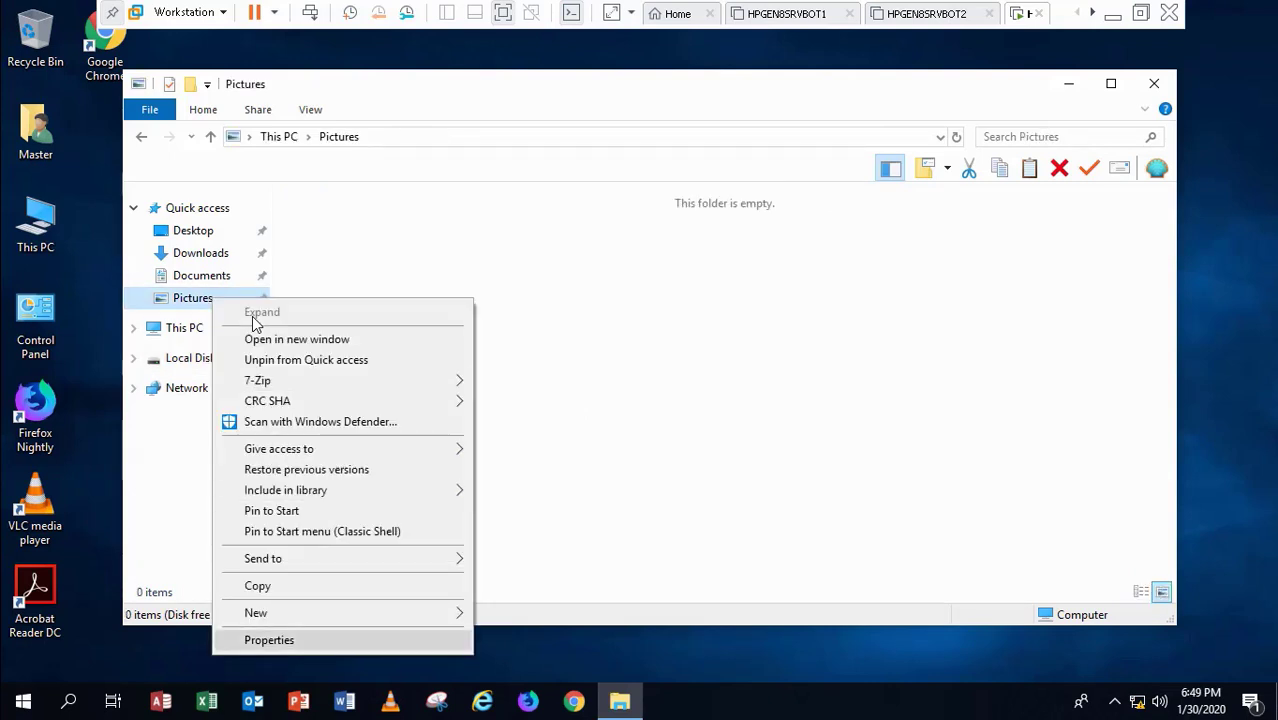
{"action": "key", "text": "r"}
{"action": "left_click", "coordinate": [362, 251]}
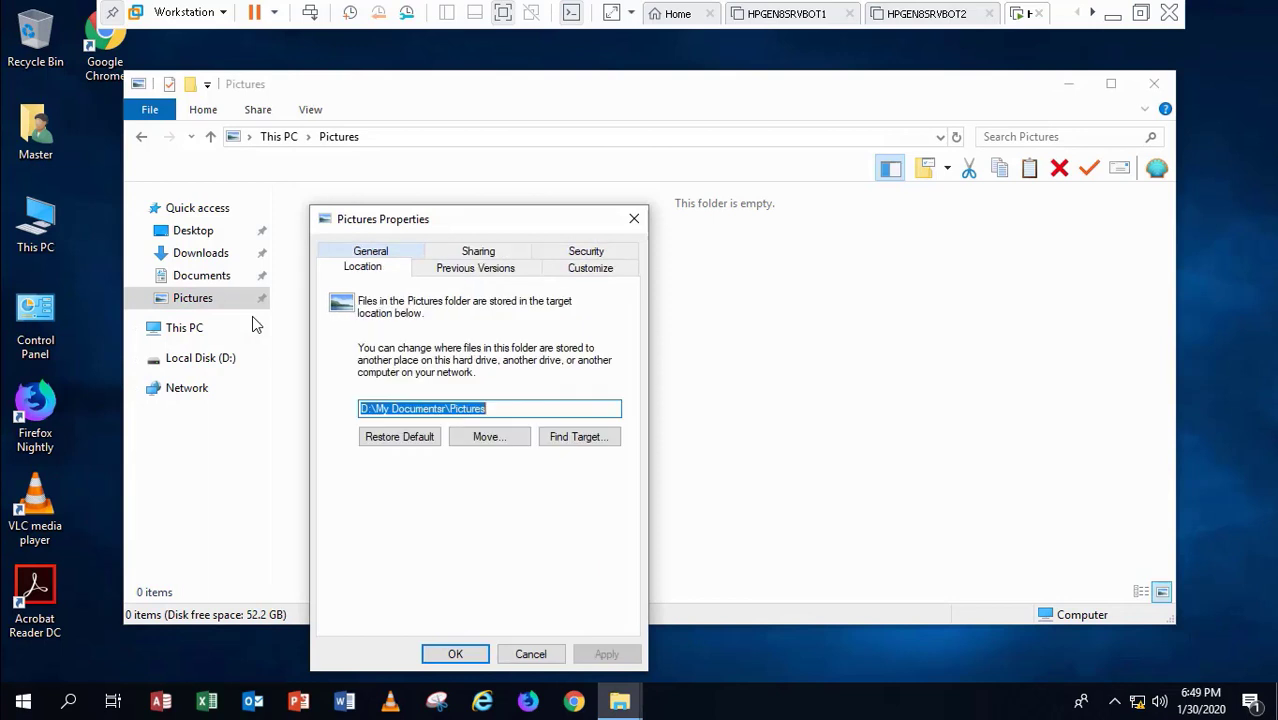
{"action": "key", "text": "Return"}
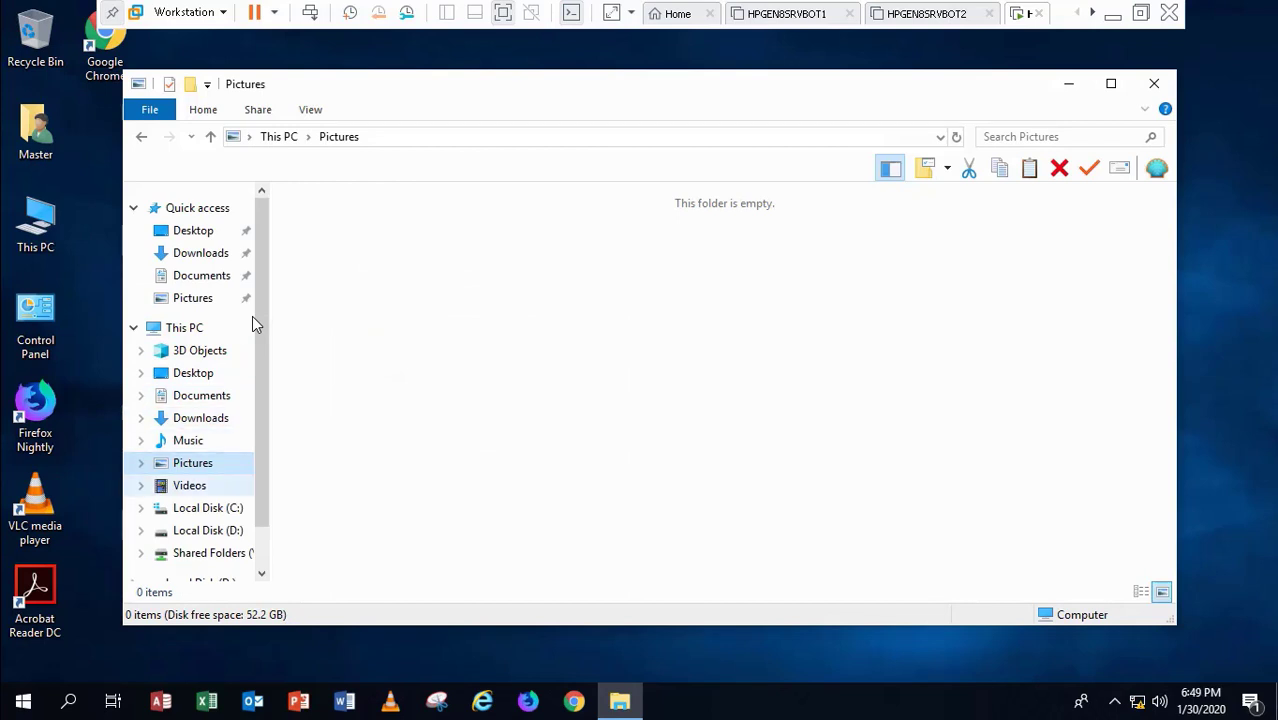
Change the Videos location to D:\My Documents\Videos, creating it and moving its files
{"action": "key", "text": "shift+F10"}
{"action": "key", "text": "Up"}
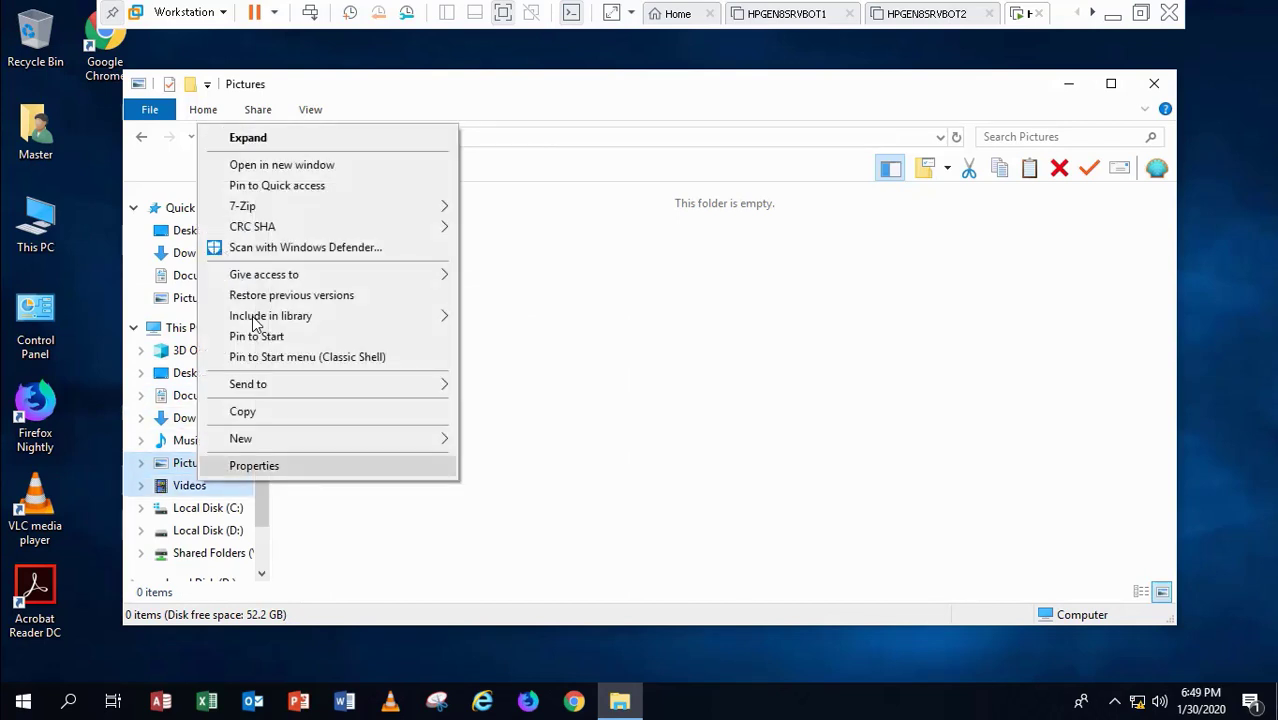
{"action": "key", "text": "Return"}
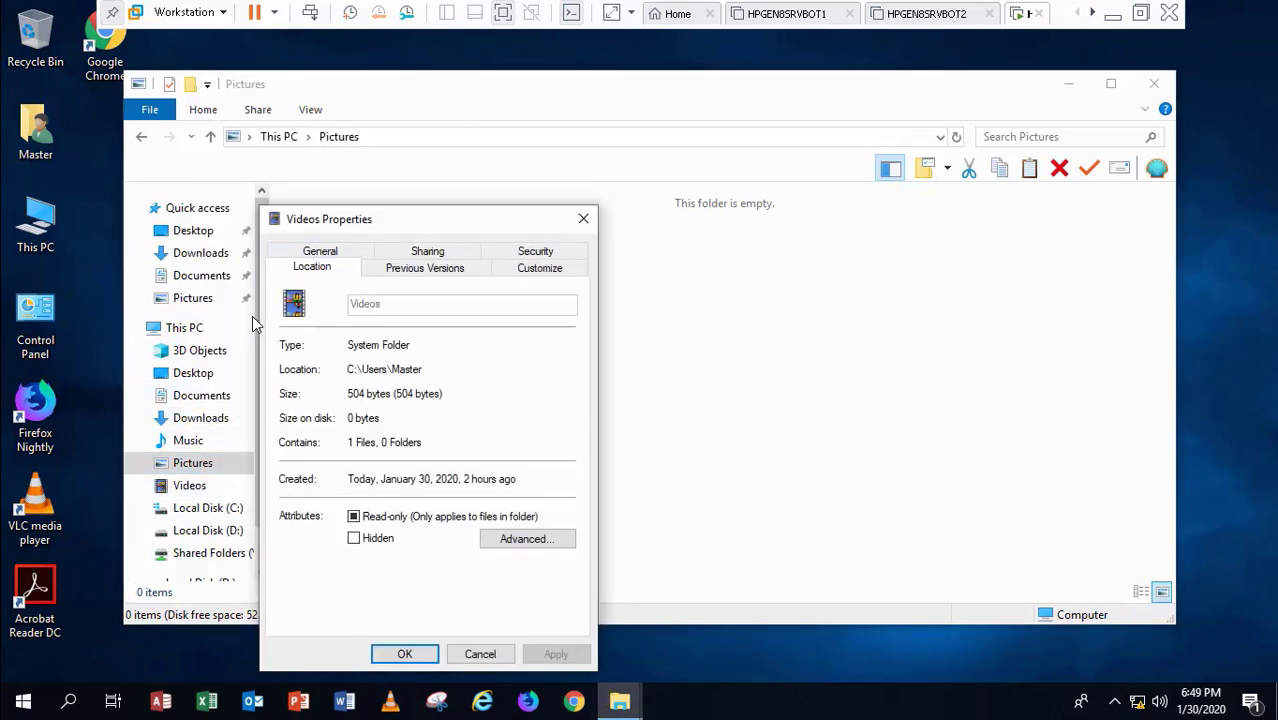
{"action": "left_click_drag", "start_coordinate": [396, 409], "coordinate": [386, 409]}
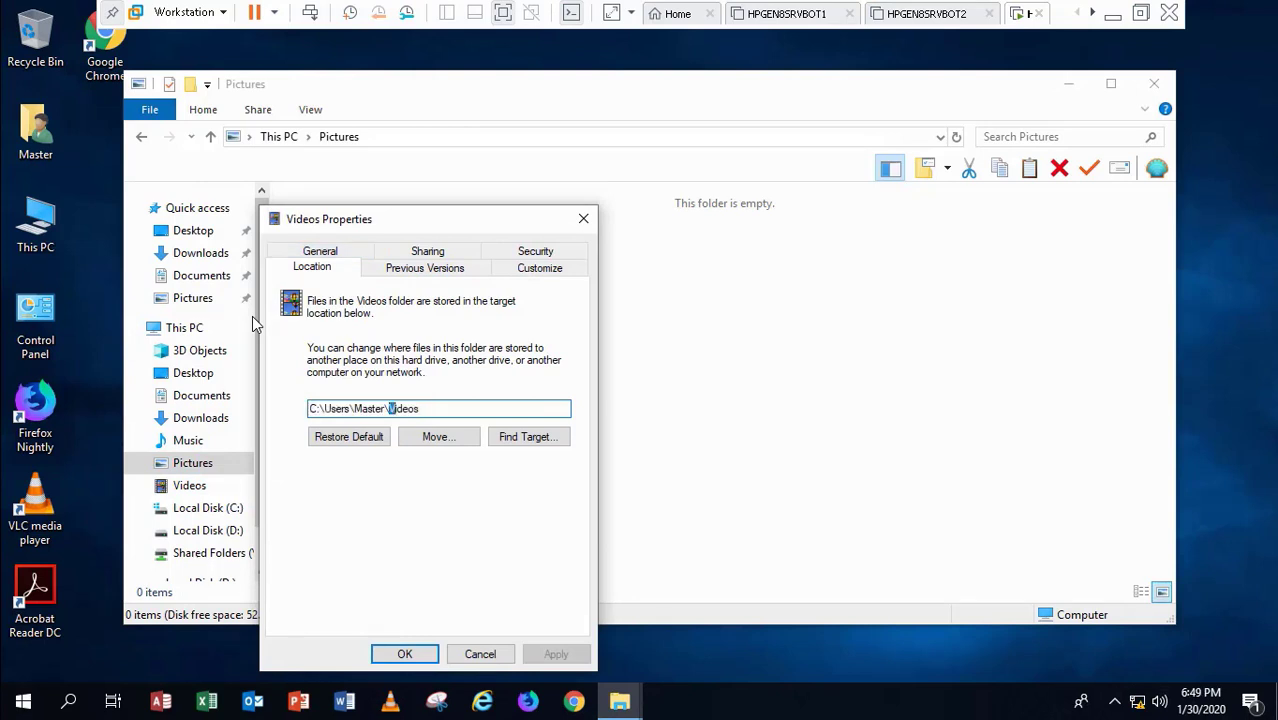
{"action": "left_click", "coordinate": [386, 409]}
{"action": "key", "text": "BackSpace"}
{"action": "key", "text": "BackSpace"}
{"action": "key", "text": "BackSpace"}
{"action": "key", "text": "BackSpace"}
{"action": "key", "text": "BackSpace"}
{"action": "key", "text": "BackSpace"}
{"action": "key", "text": "BackSpace"}
{"action": "key", "text": "BackSpace"}
{"action": "key", "text": "BackSpace"}
{"action": "key", "text": "BackSpace"}
{"action": "key", "text": "BackSpace"}
{"action": "key", "text": "BackSpace"}
{"action": "key", "text": "BackSpace"}
{"action": "key", "text": "BackSpace"}
{"action": "key", "text": "BackSpace"}
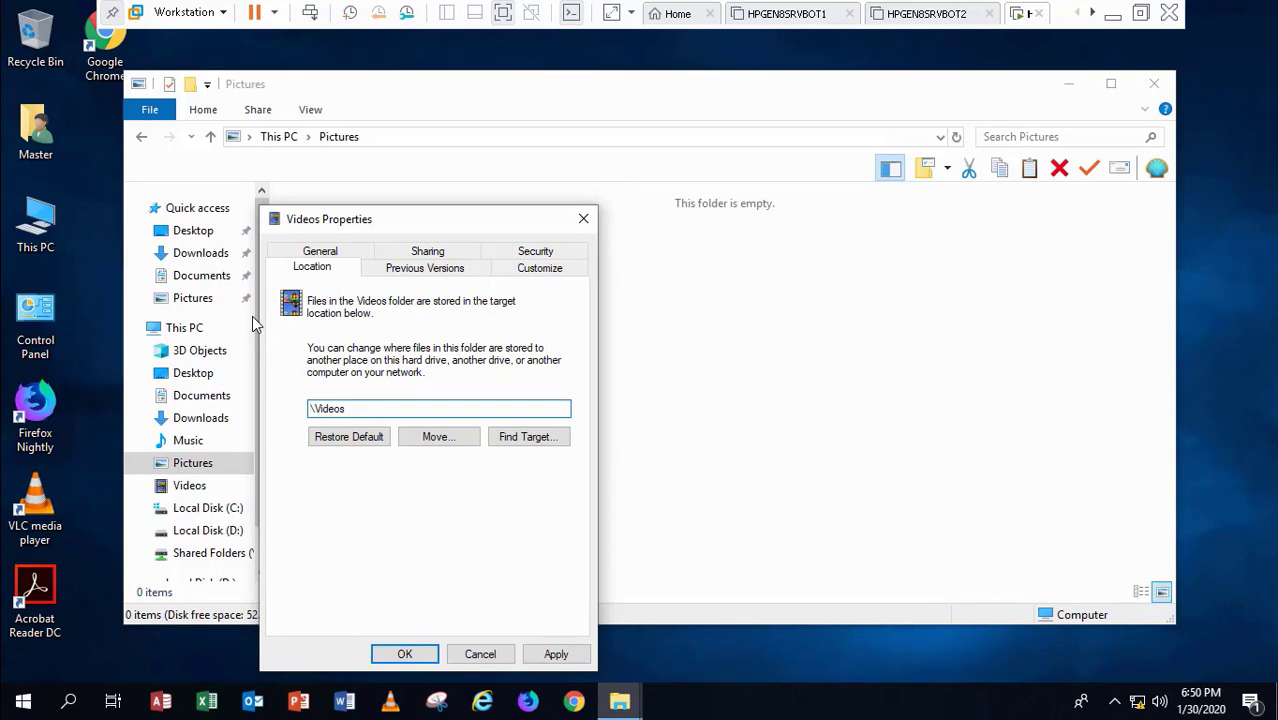
{"action": "type", "text": "D:\\My Documents"}
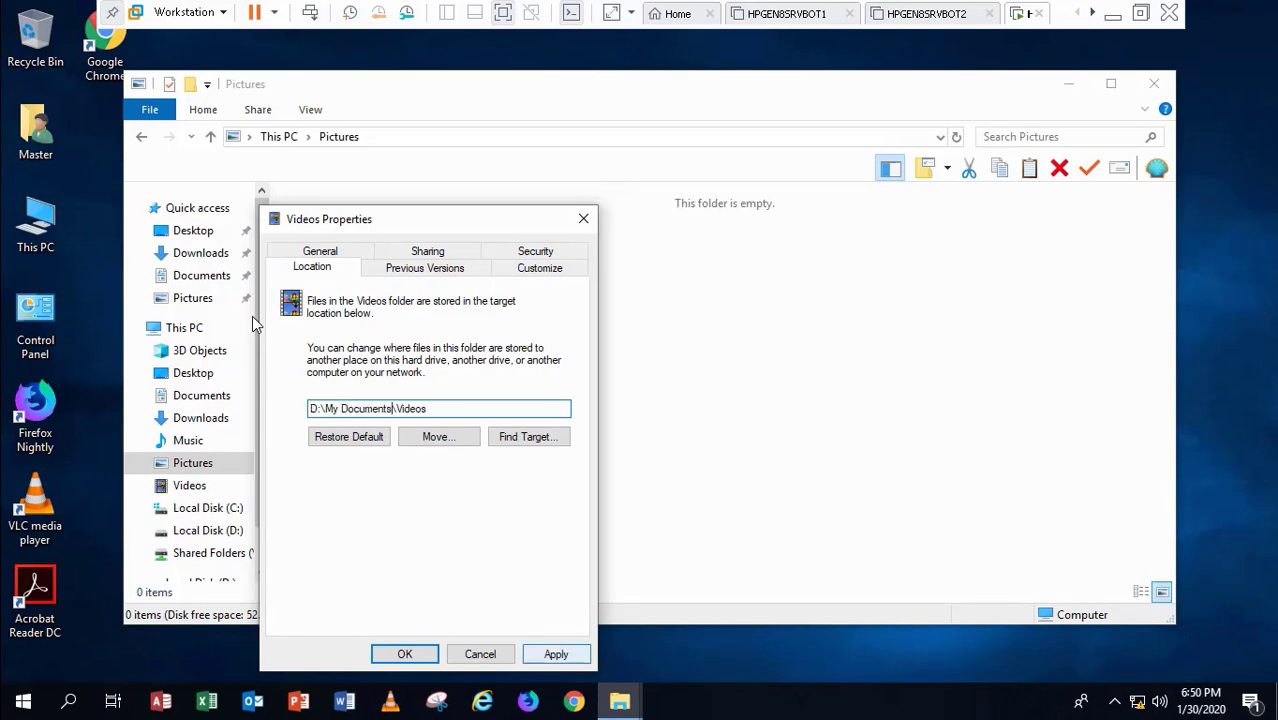
{"action": "left_click", "coordinate": [556, 654]}
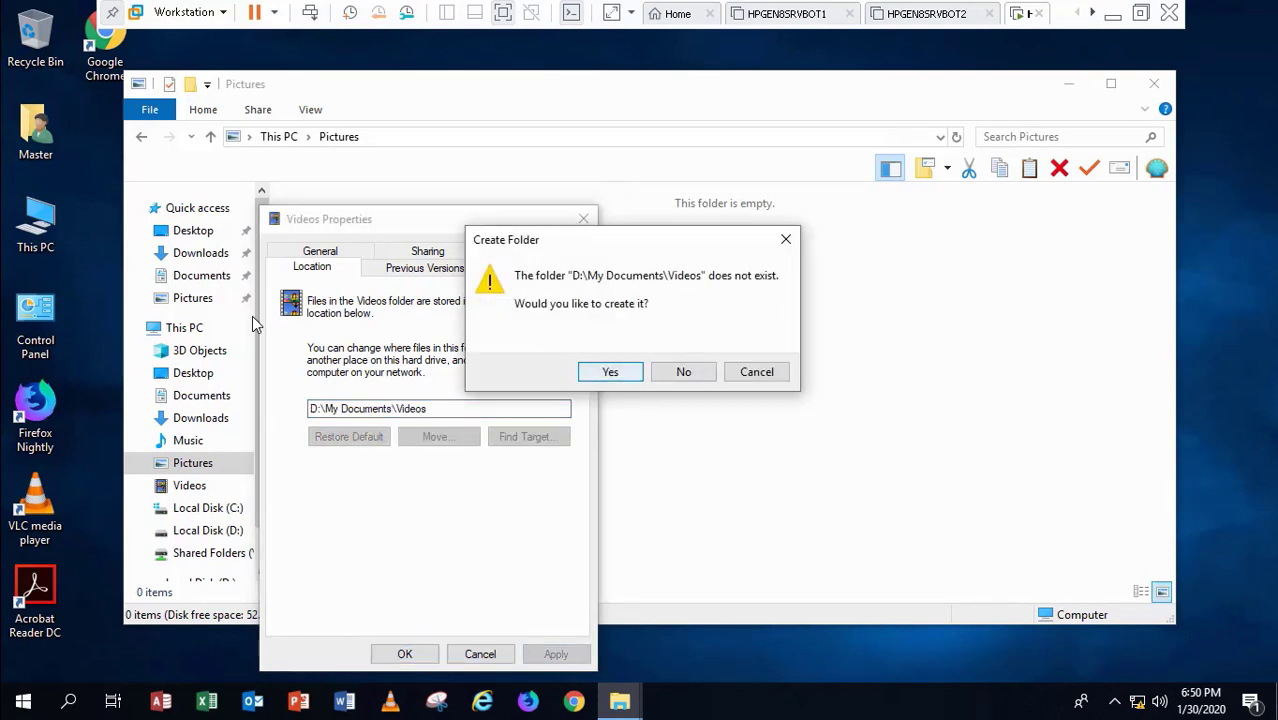
{"action": "key", "text": "Return"}
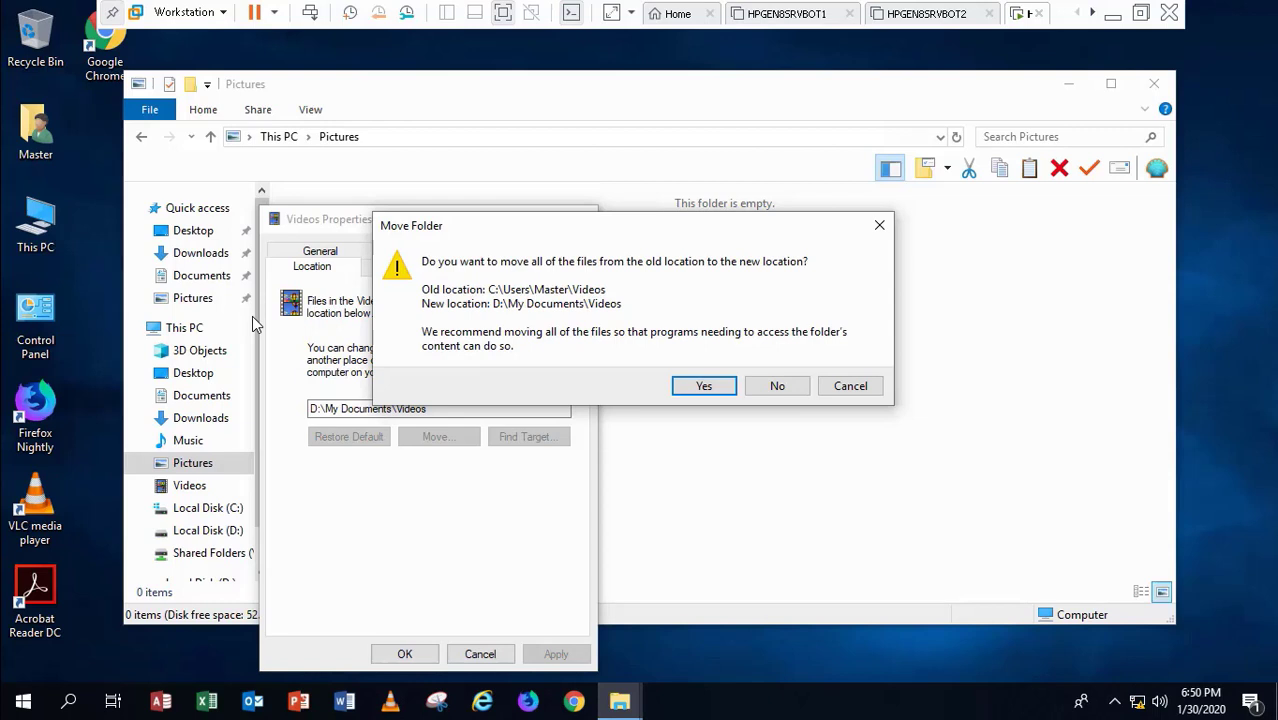
{"action": "key", "text": "Return"}
{"action": "key", "text": "Return"}
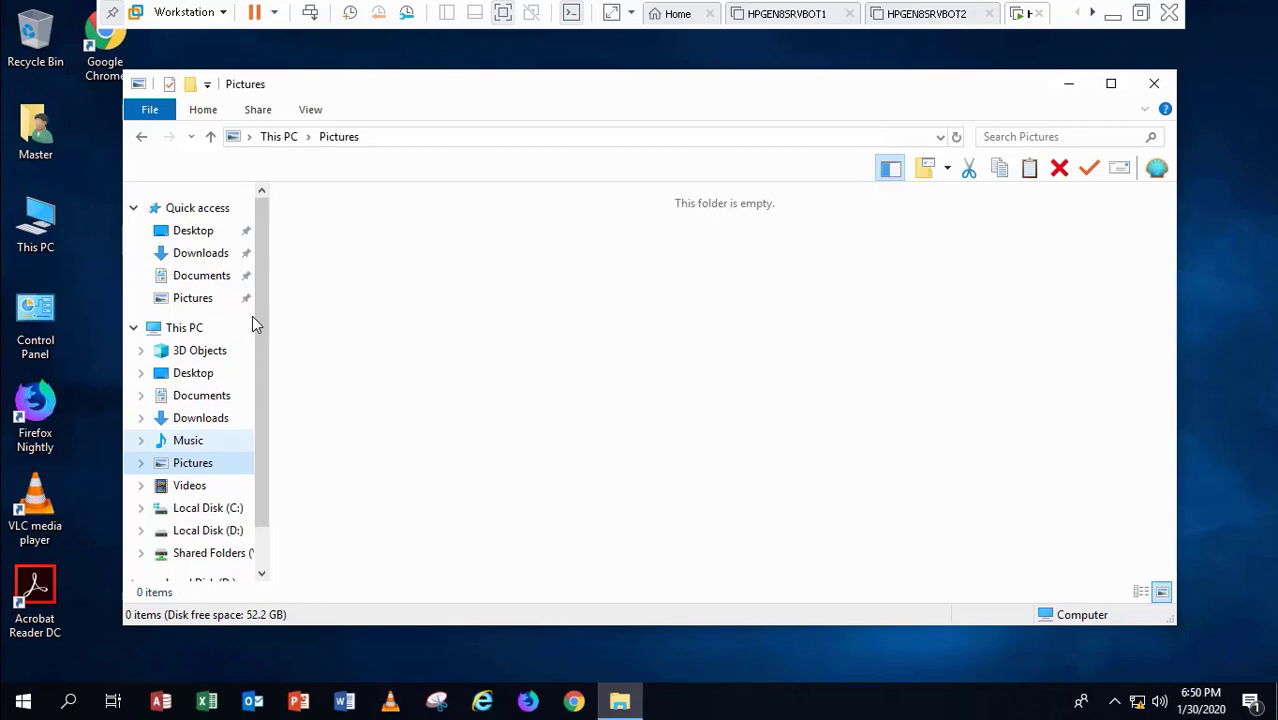
Open the Music folder's properties
{"action": "right_click", "coordinate": [254, 323]}
{"action": "key", "text": "Up"}
{"action": "key", "text": "Return"}
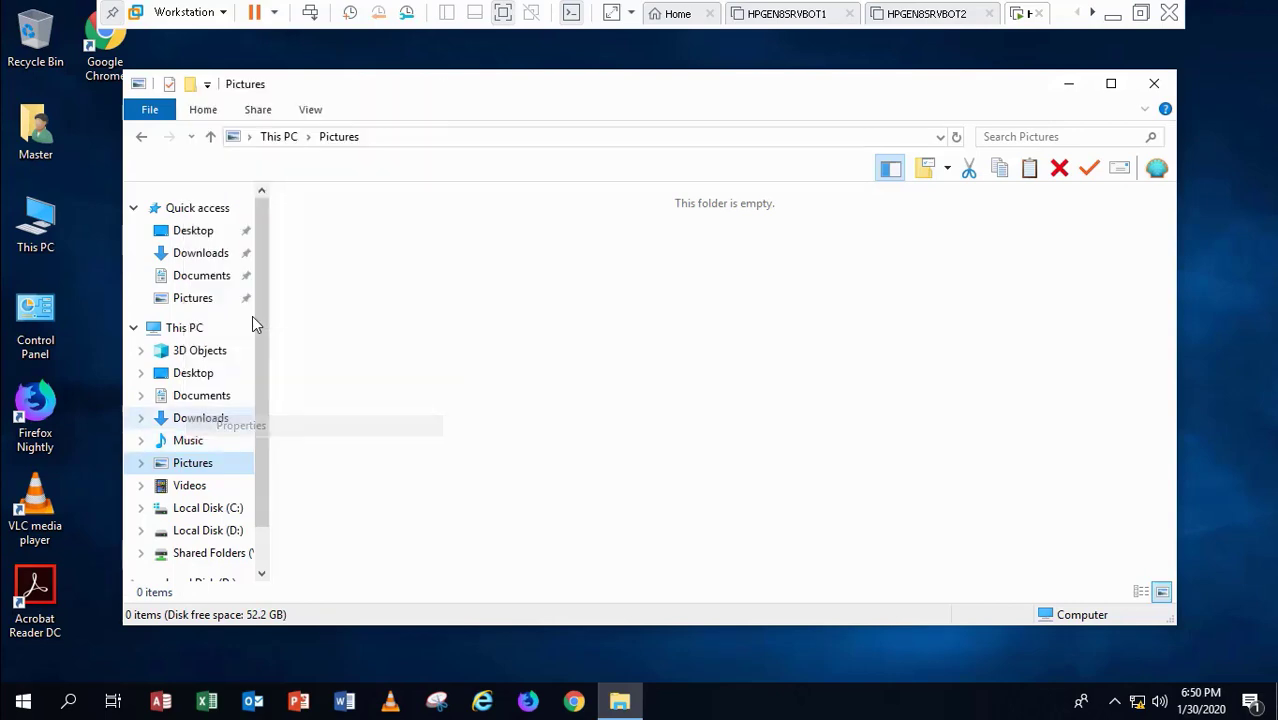
Point the Music folder to D:\My Documents\Music, creating it and moving its files
{"action": "key", "text": "ctrl+Tab"}
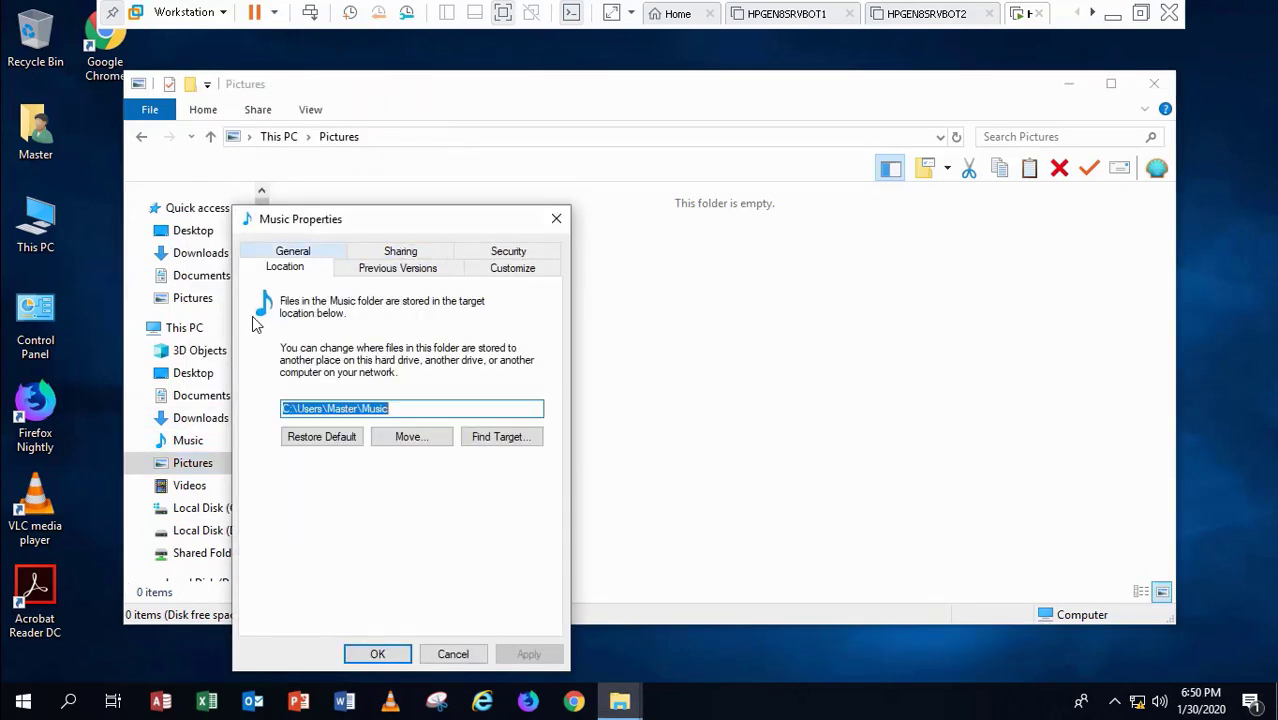
{"action": "key", "text": "Left"}
{"action": "key", "text": "Left"}
{"action": "key", "text": "Left"}
{"action": "key", "text": "Left"}
{"action": "key", "text": "Left"}
{"action": "key", "text": "Left"}
{"action": "key", "text": "Left"}
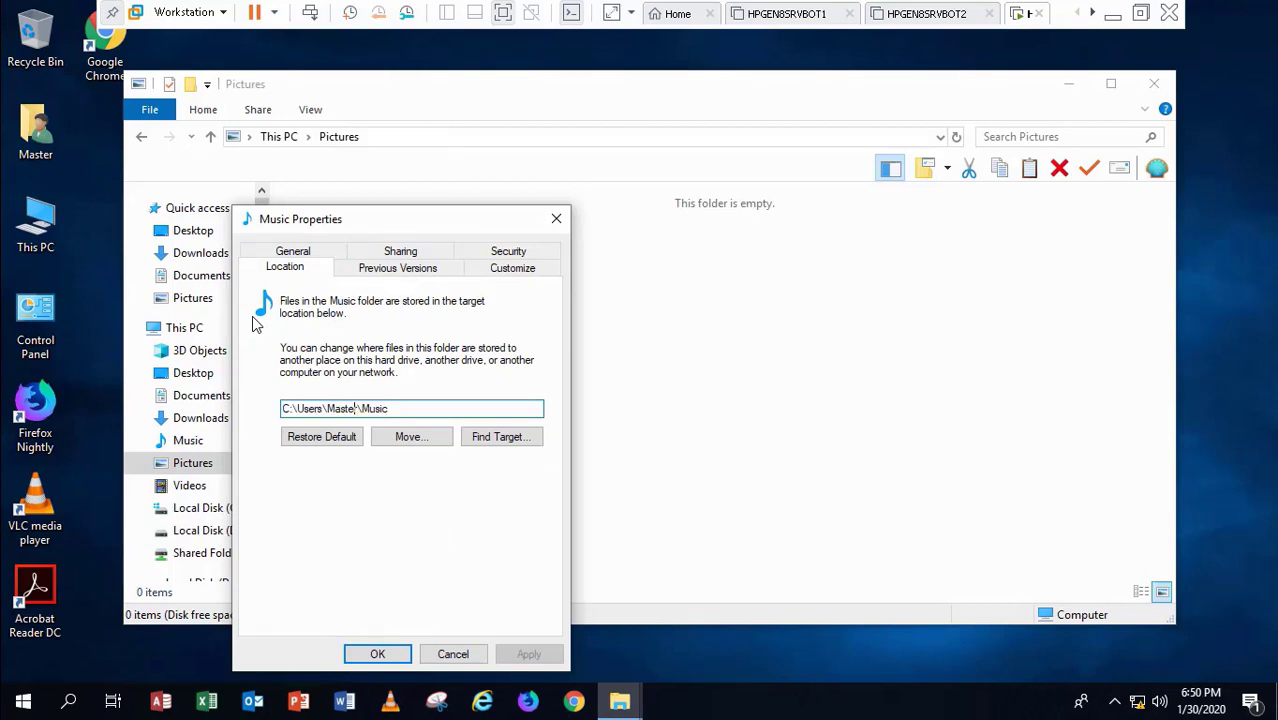
{"action": "key", "text": "BackSpace"}
{"action": "key", "text": "BackSpace"}
{"action": "key", "text": "BackSpace"}
{"action": "key", "text": "BackSpace"}
{"action": "key", "text": "BackSpace"}
{"action": "key", "text": "BackSpace"}
{"action": "key", "text": "BackSpace"}
{"action": "key", "text": "BackSpace"}
{"action": "key", "text": "BackSpace"}
{"action": "key", "text": "BackSpace"}
{"action": "key", "text": "BackSpace"}
{"action": "key", "text": "BackSpace"}
{"action": "key", "text": "BackSpace"}
{"action": "key", "text": "BackSpace"}
{"action": "key", "text": "BackSpace"}
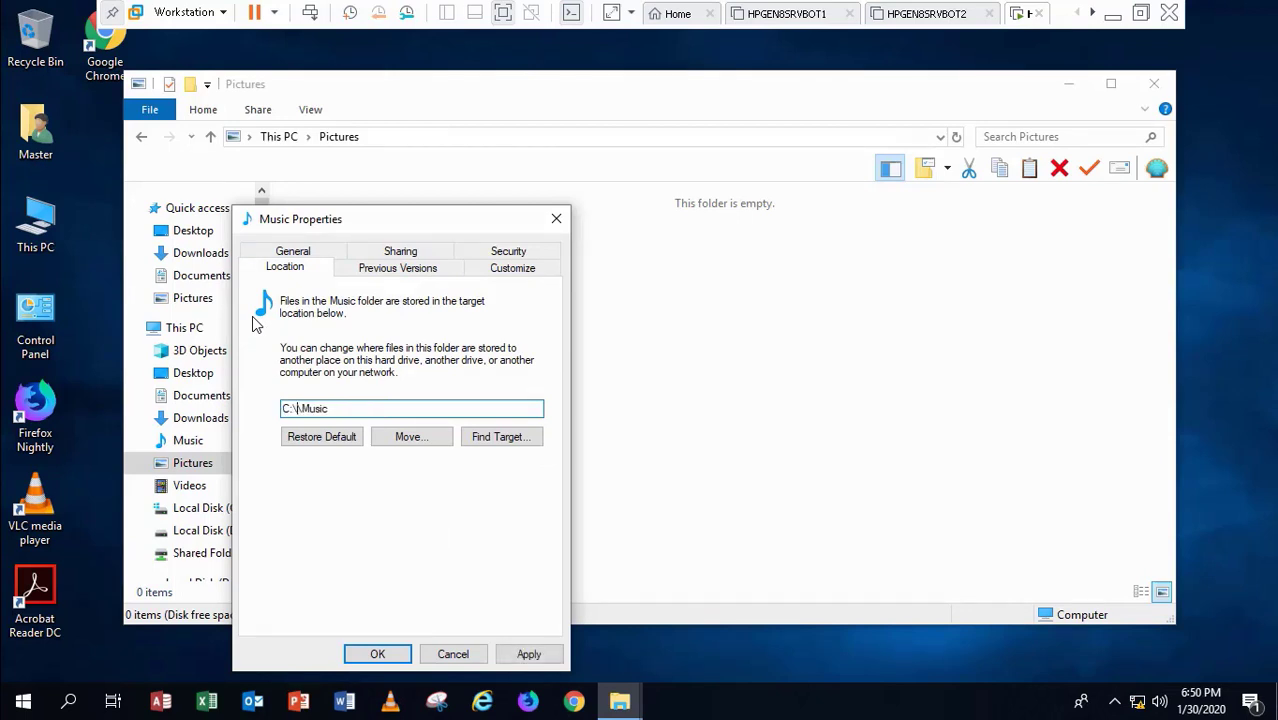
{"action": "type", "text": "D:\\My Documents"}
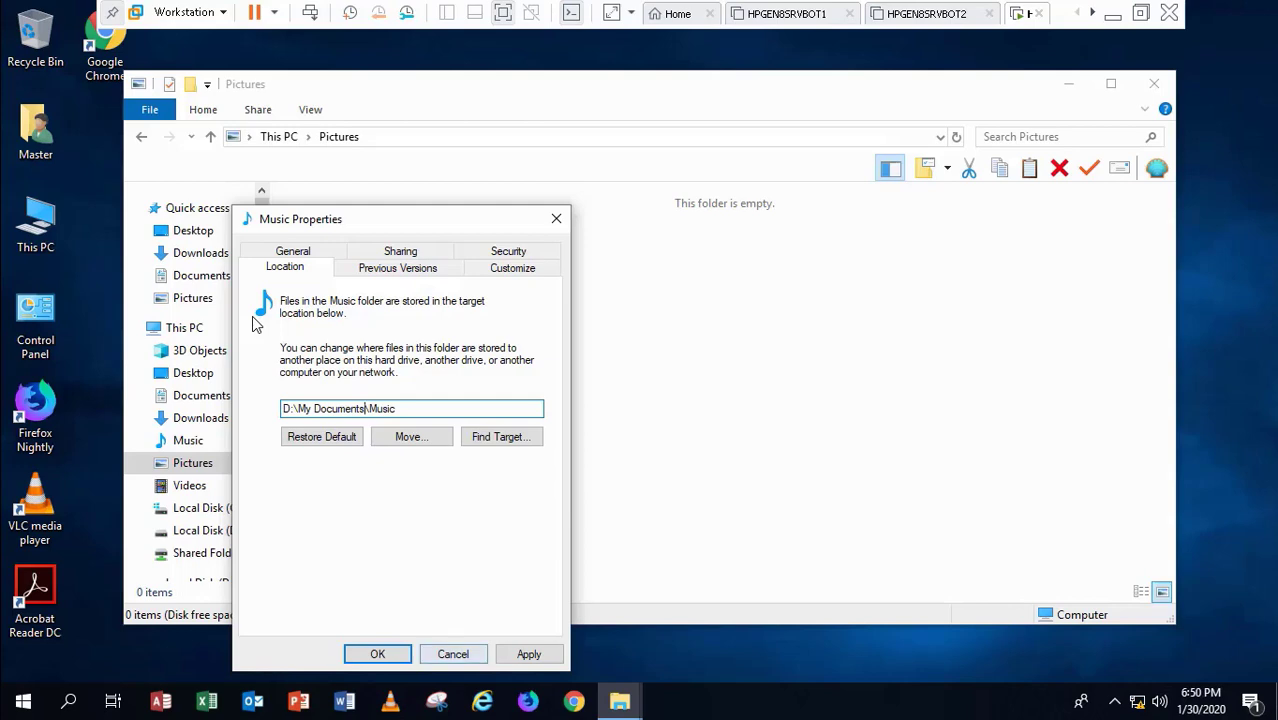
{"action": "key", "text": "Return"}
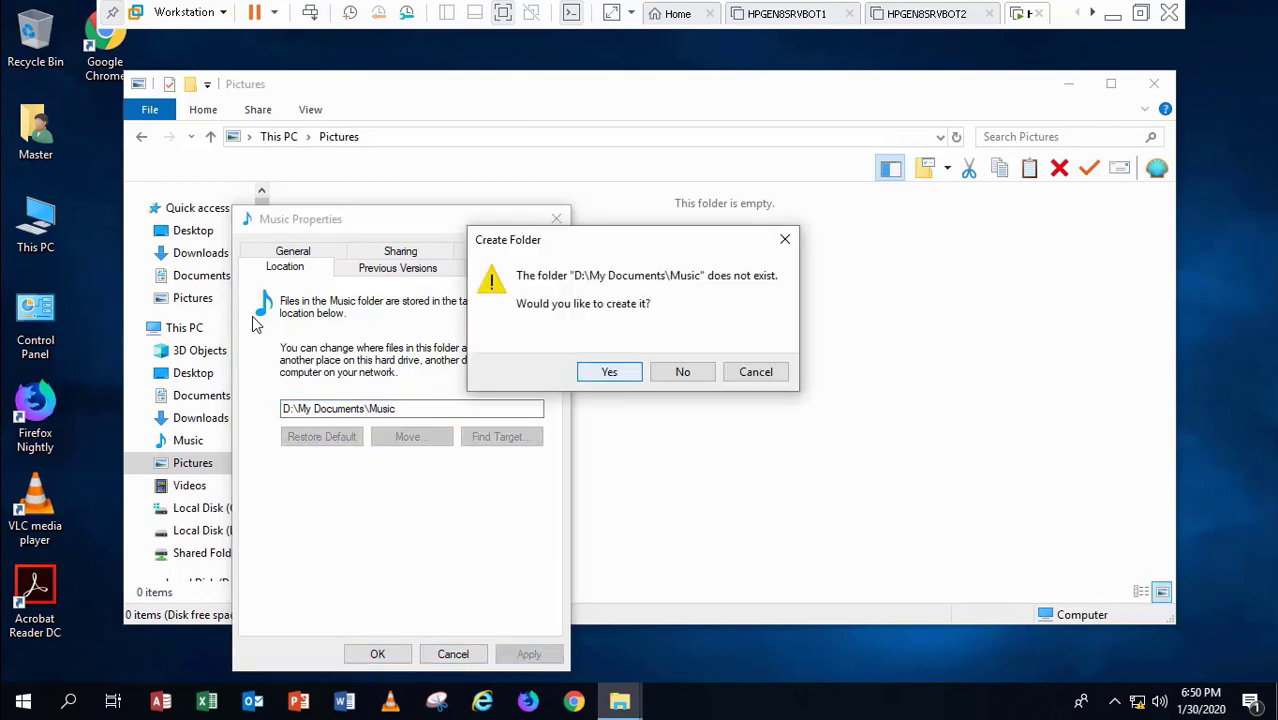
{"action": "key", "text": "Return"}
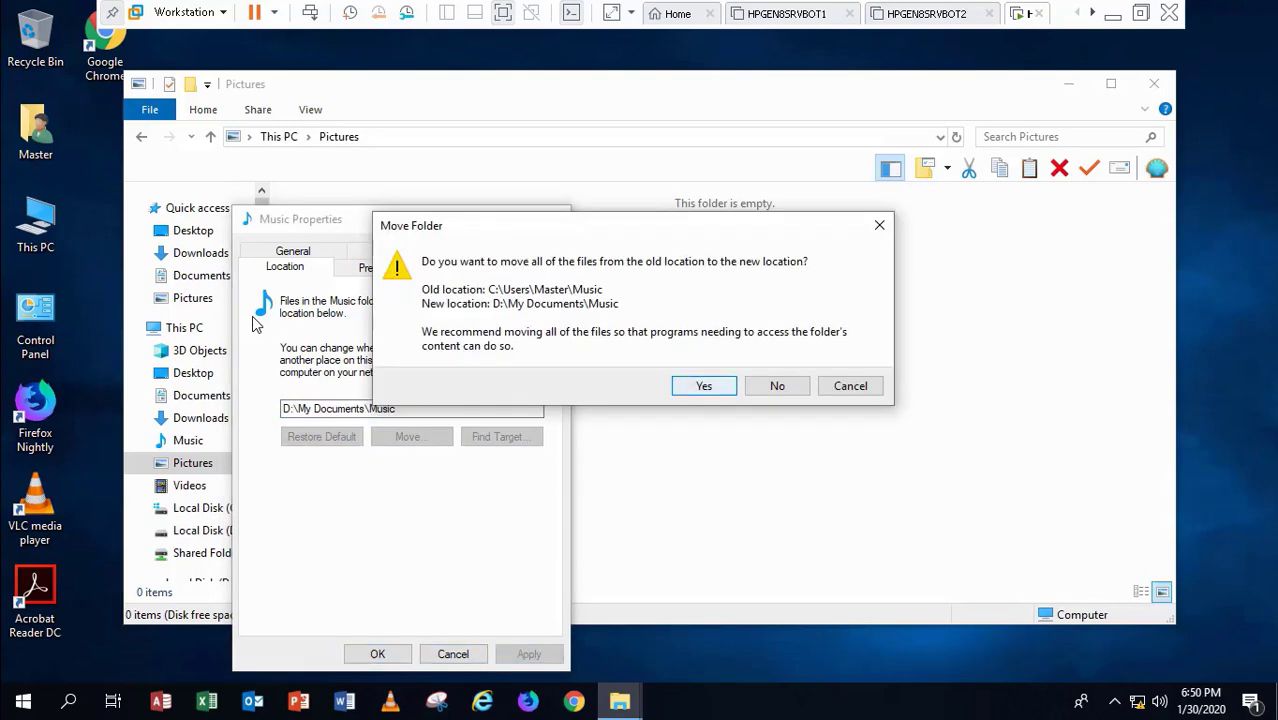
{"action": "key", "text": "Return"}
{"action": "key", "text": "Return"}
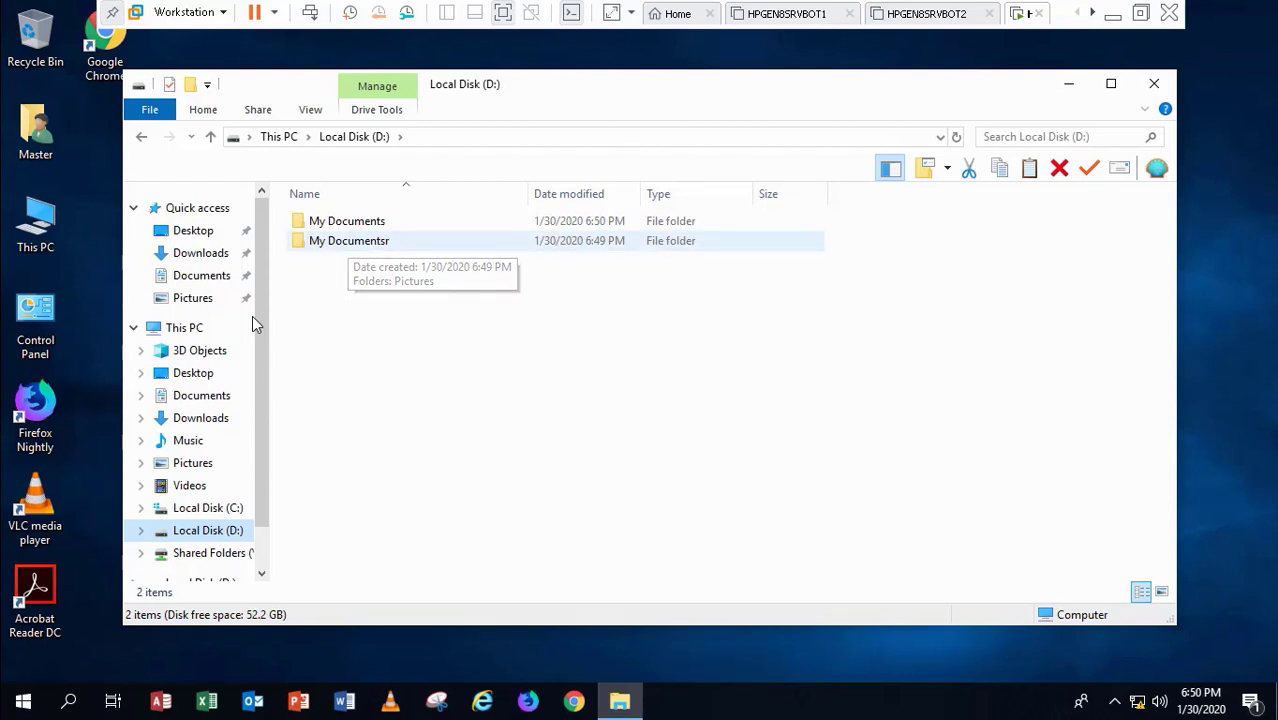
Remove the stray 'r' so Pictures points to D:\My Documents\Pictures, moving its files there
{"action": "key", "text": "Return"}
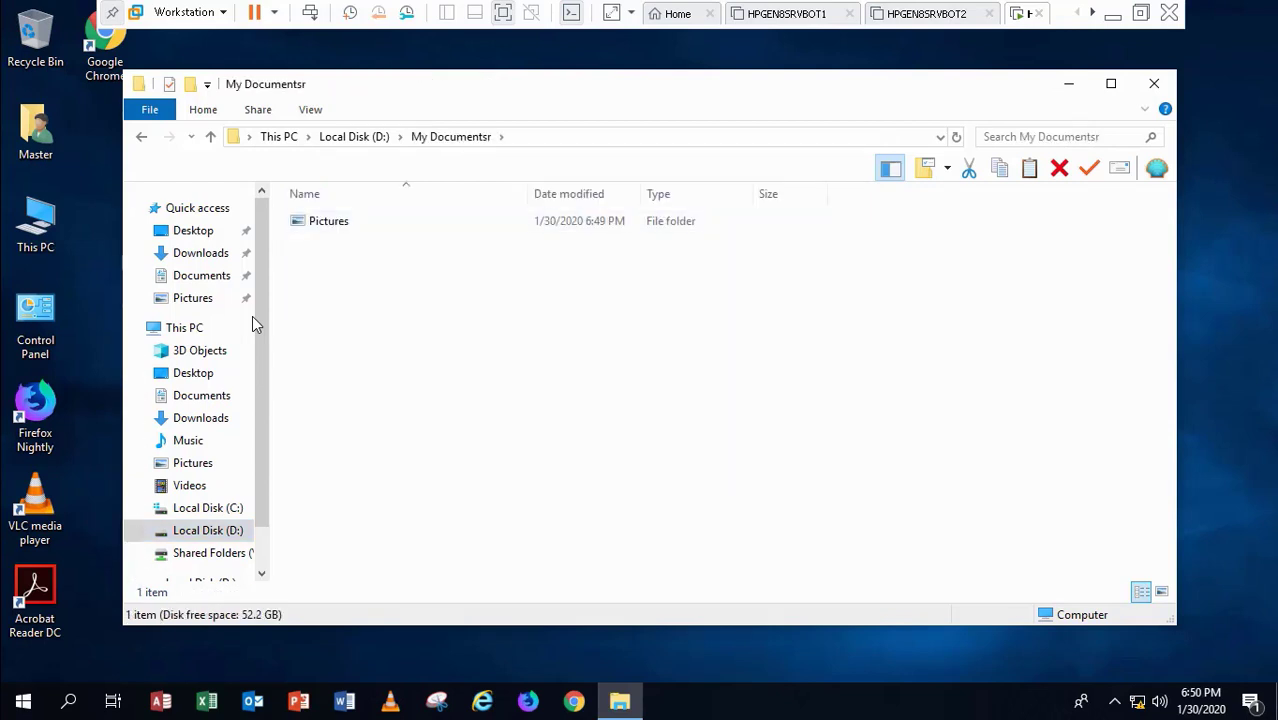
{"action": "key", "text": "BackSpace"}
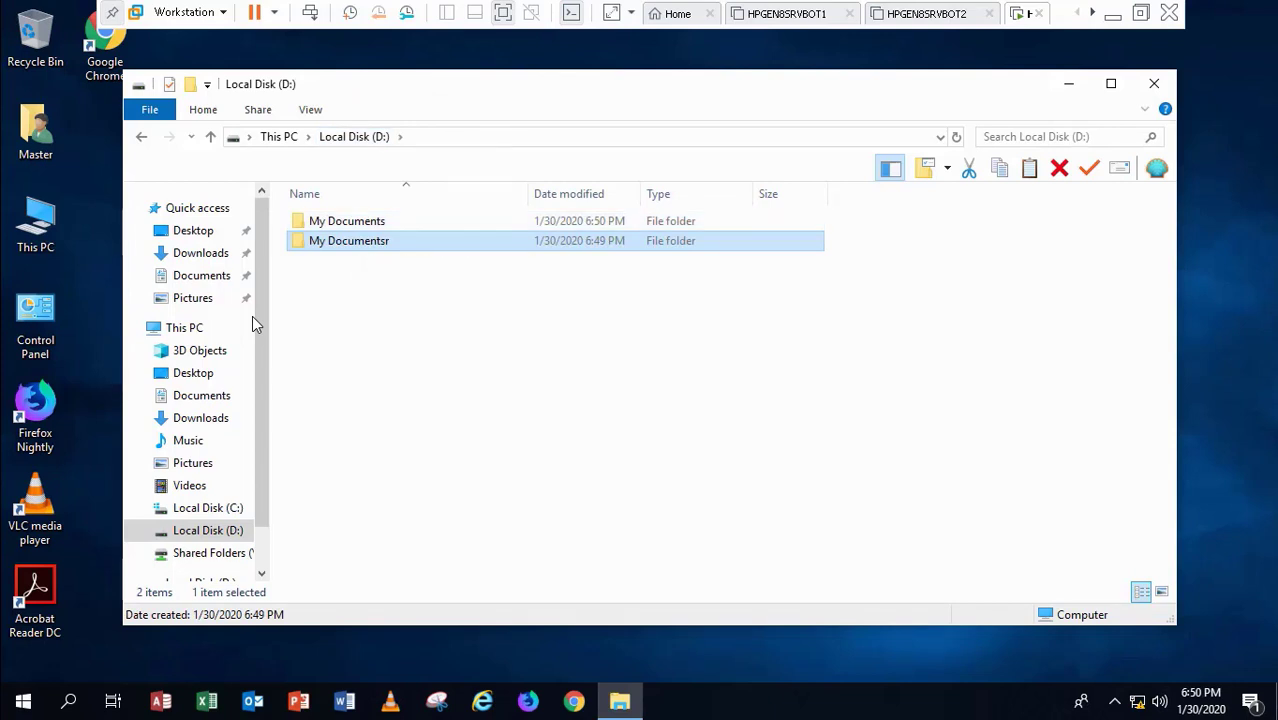
{"action": "right_click", "coordinate": [253, 318]}
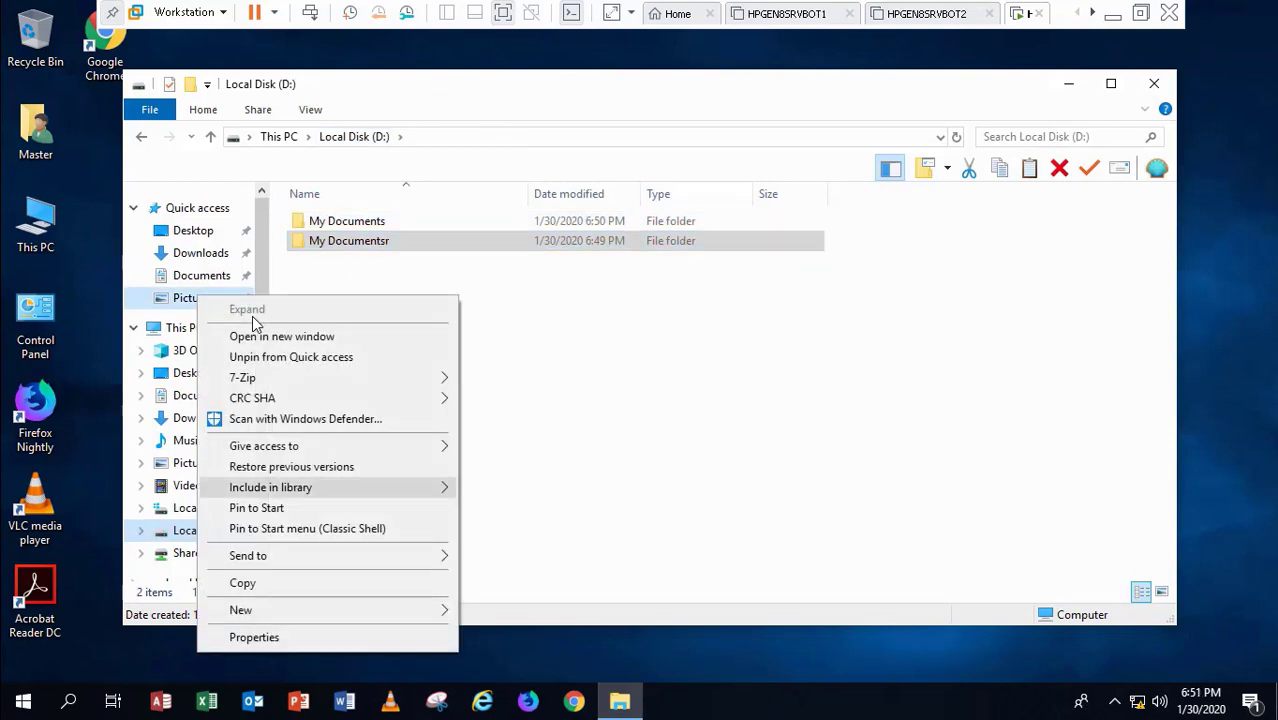
{"action": "key", "text": "Return"}
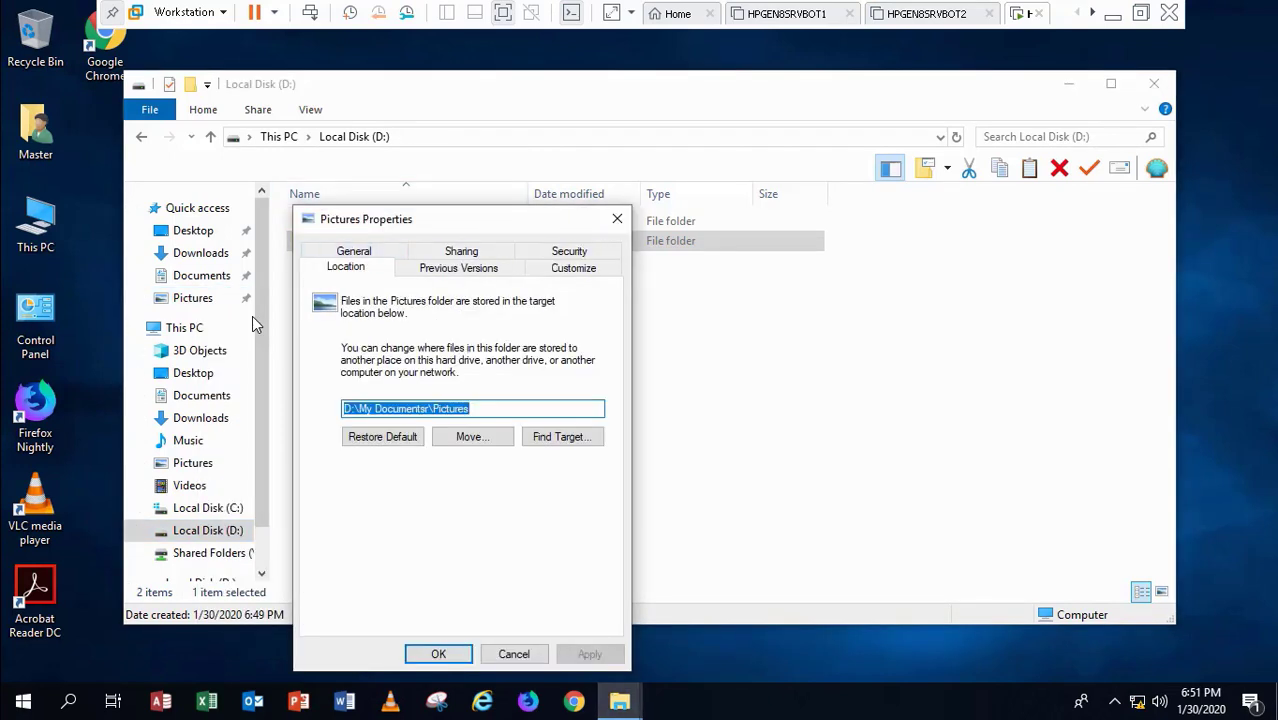
{"action": "left_click_drag", "start_coordinate": [428, 409], "coordinate": [440, 409]}
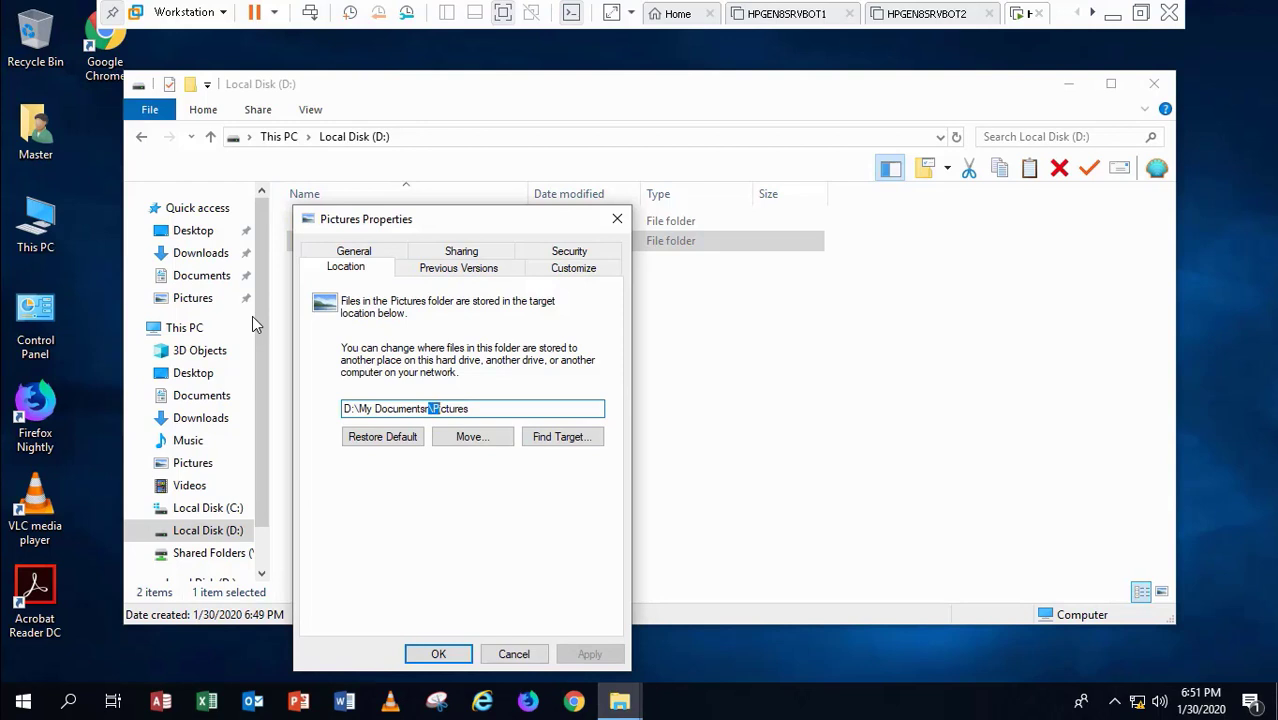
{"action": "key", "text": "Left"}
{"action": "key", "text": "BackSpace"}
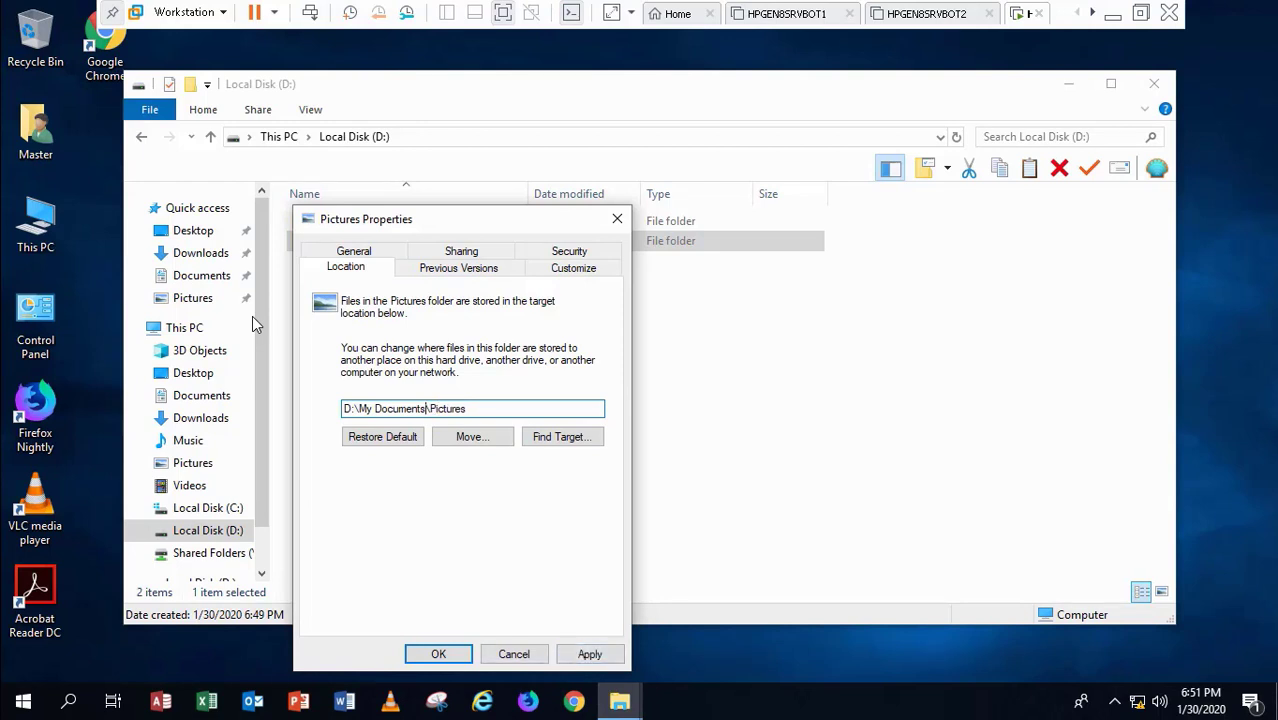
{"action": "left_click", "coordinate": [589, 654]}
{"action": "key", "text": "Return"}
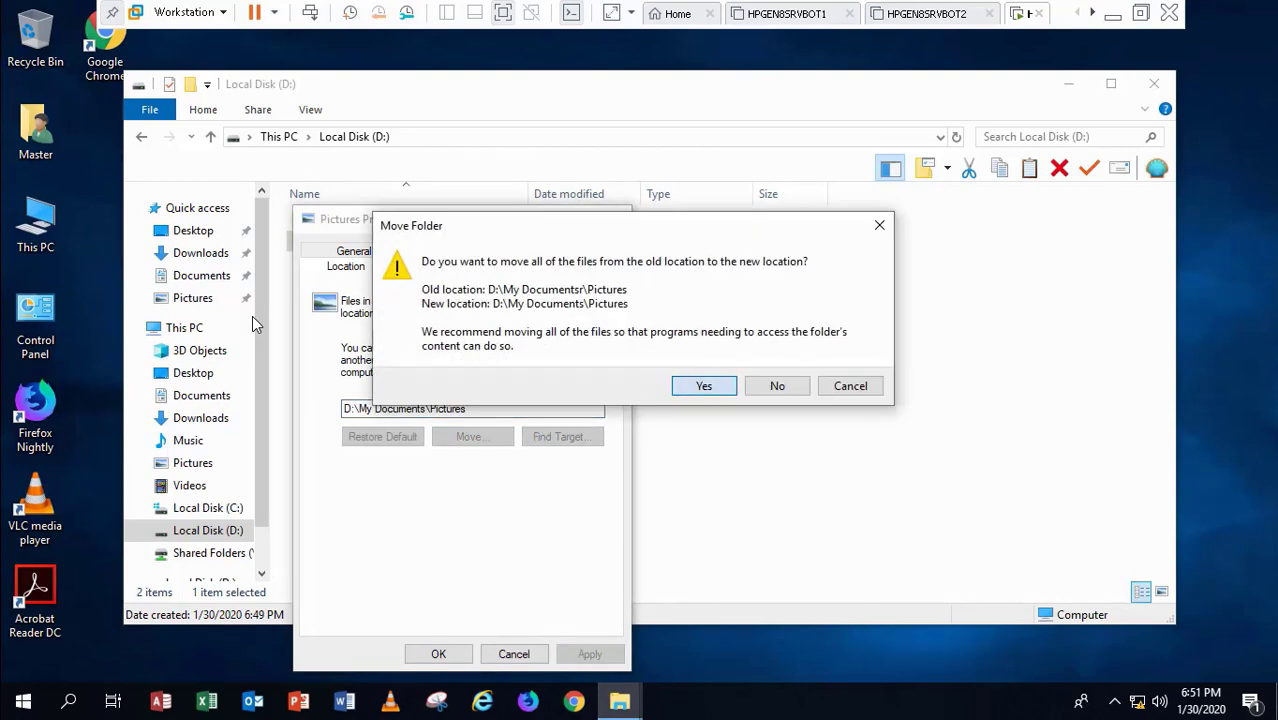
{"action": "key", "text": "Return"}
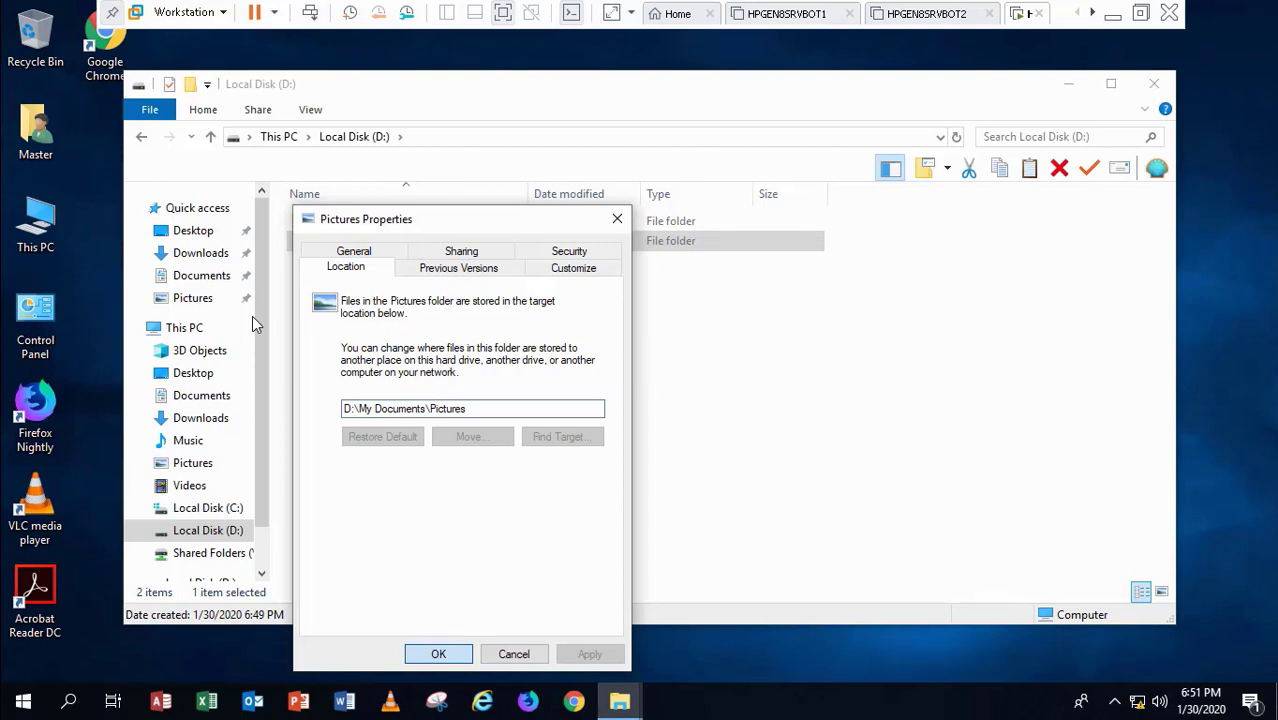
{"action": "key", "text": "Return"}
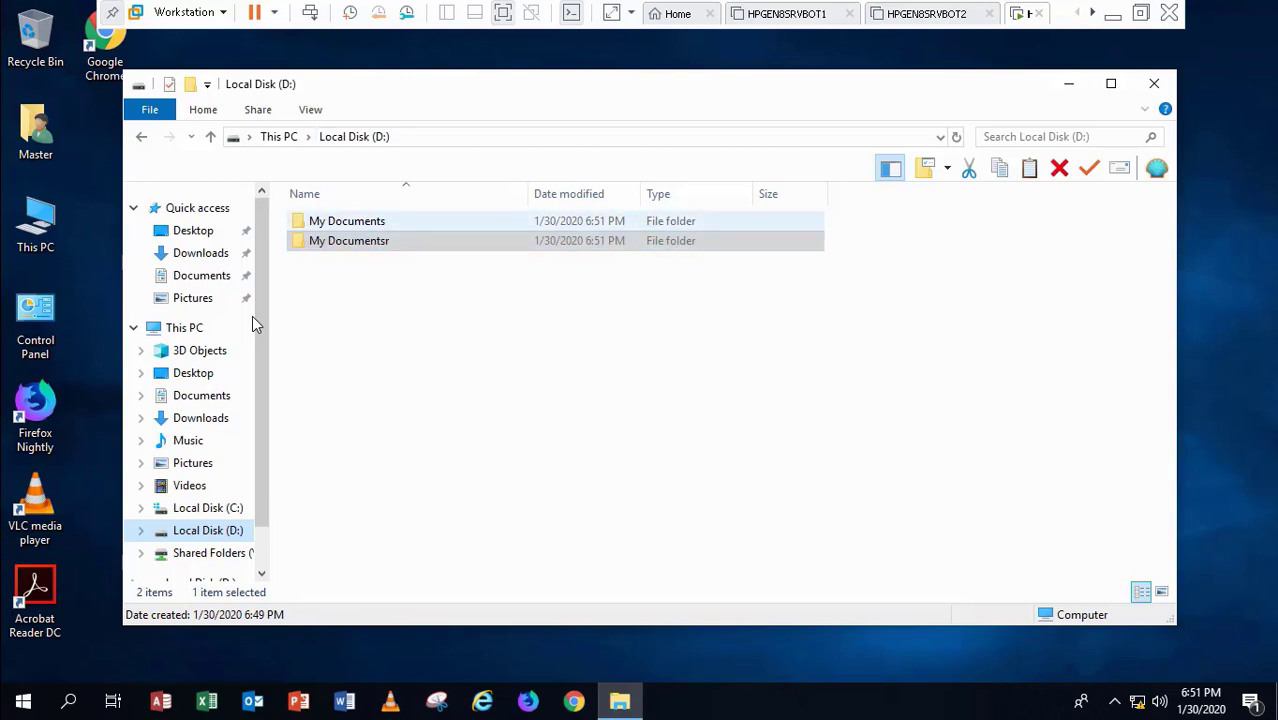
Permanently delete the My Documentsr folder from Local Disk (D:)
{"action": "double_click", "coordinate": [347, 221]}
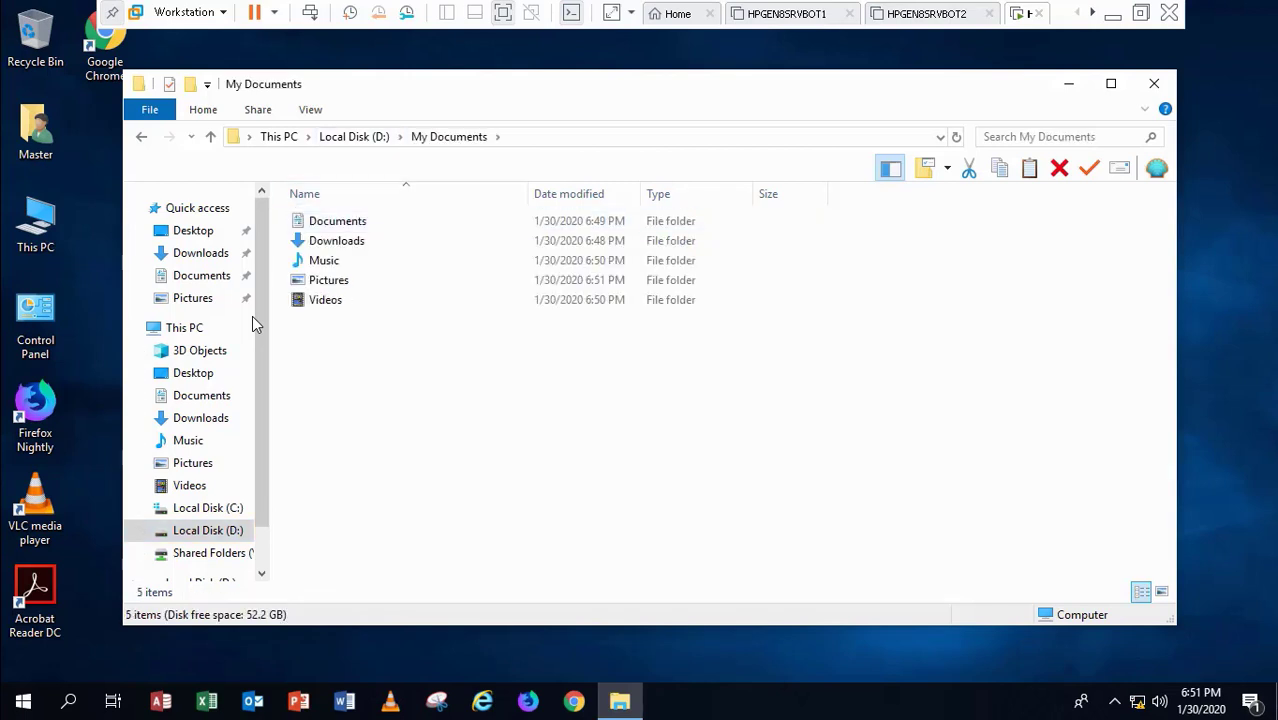
{"action": "left_click", "coordinate": [354, 136]}
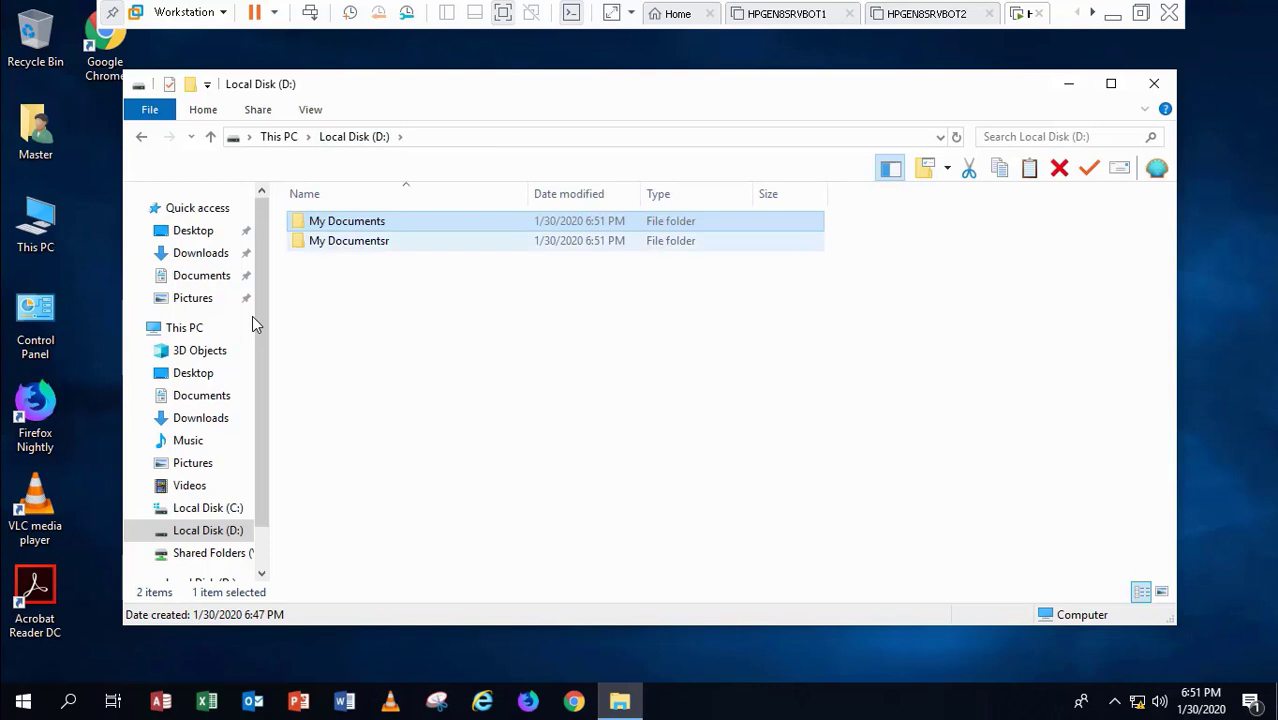
{"action": "left_click", "coordinate": [349, 241]}
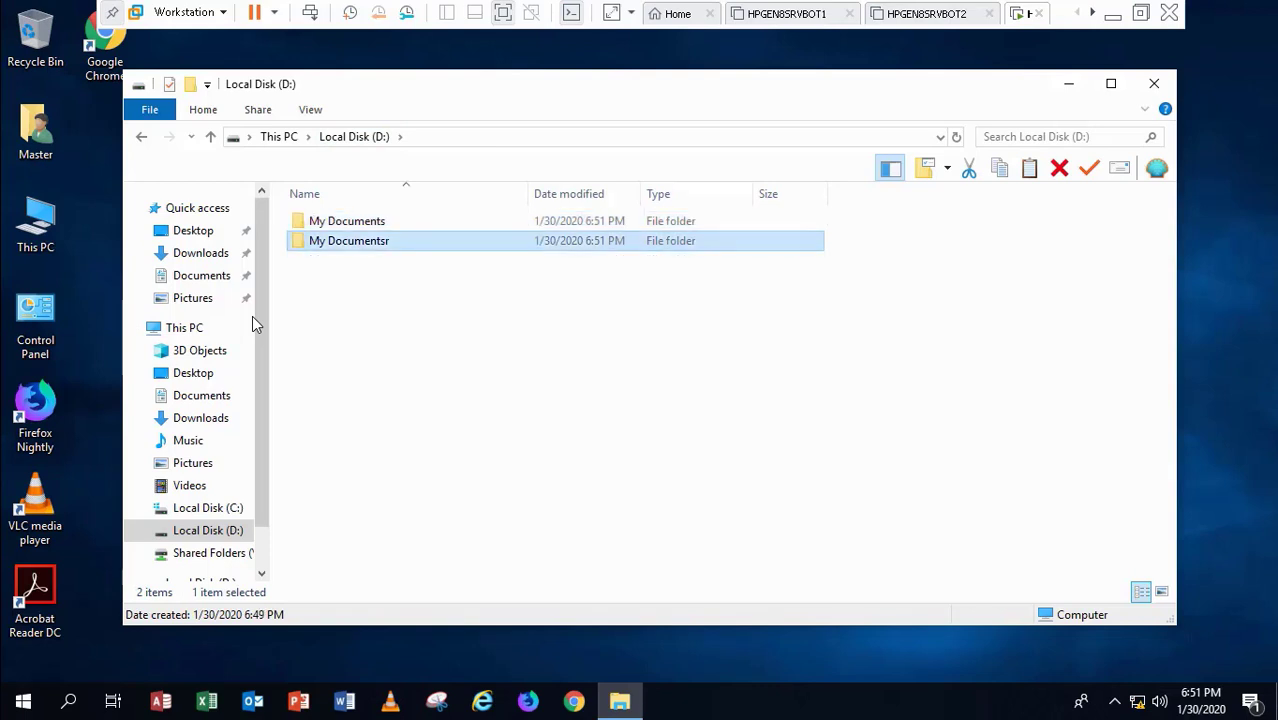
{"action": "key", "text": "shift+Delete"}
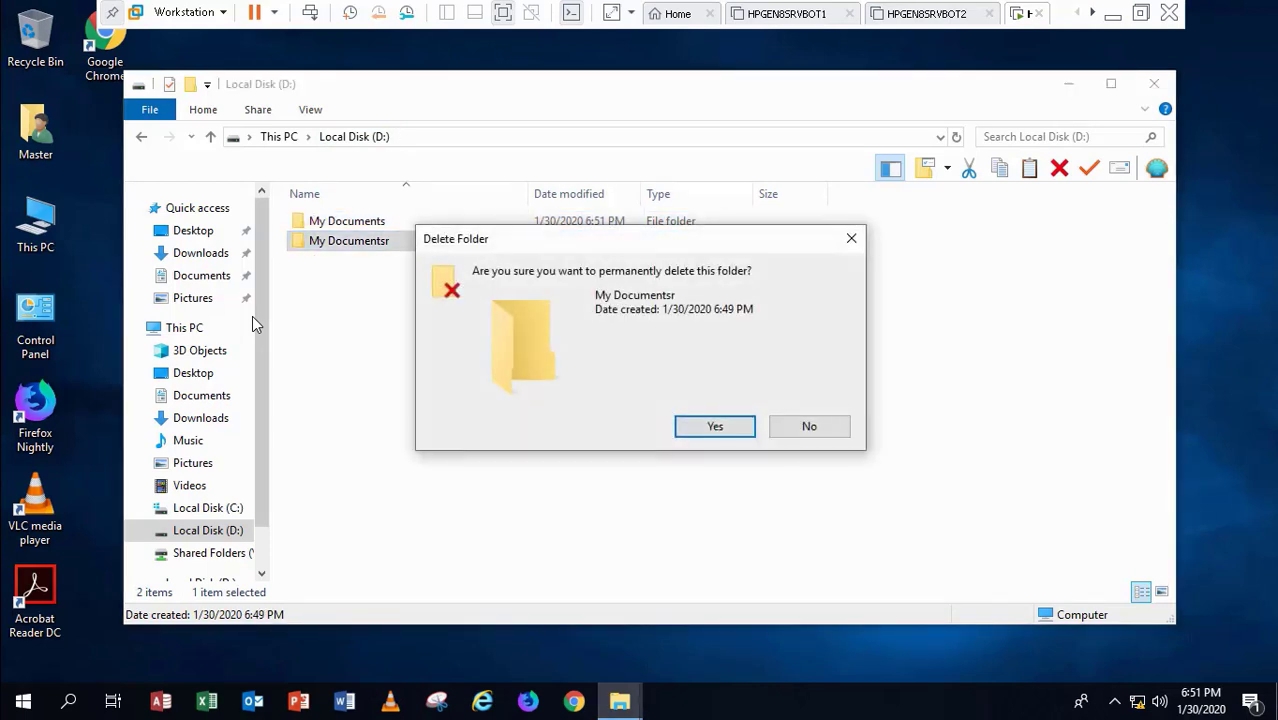
{"action": "key", "text": "Return"}
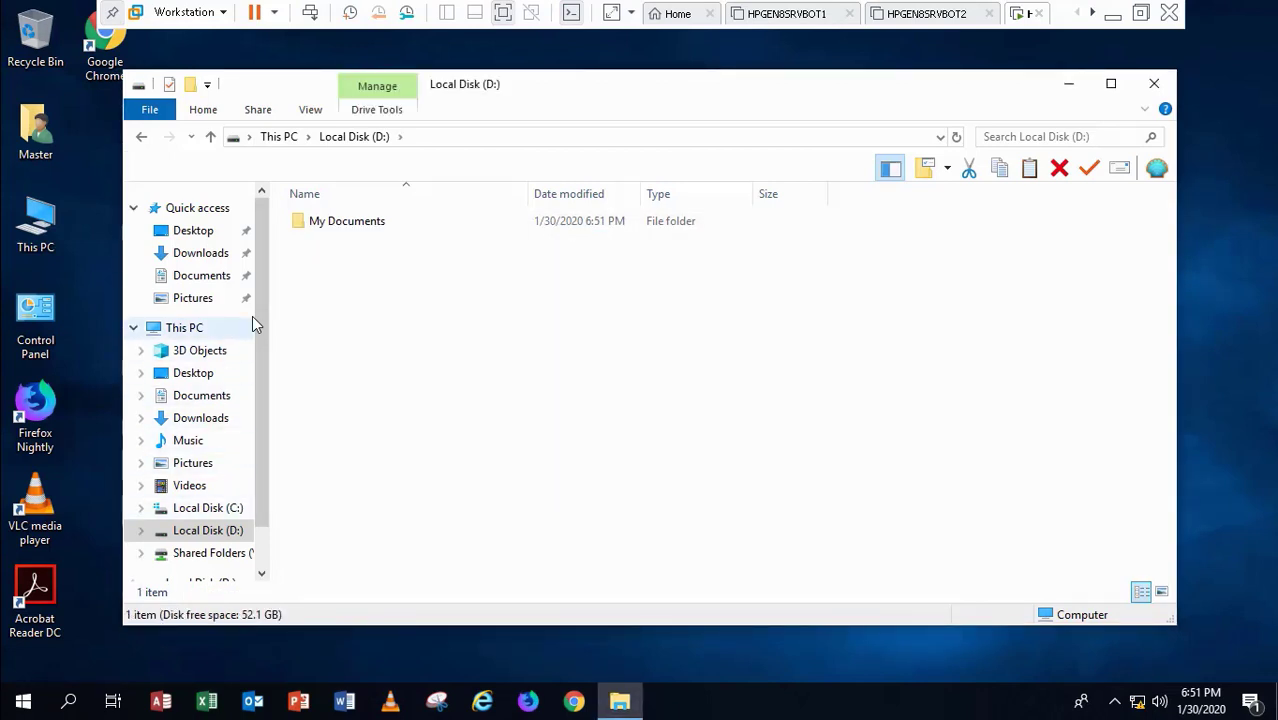
Return to the HP8100EPCBOT1 virtual machine window
{"action": "left_click", "coordinate": [1113, 14]}
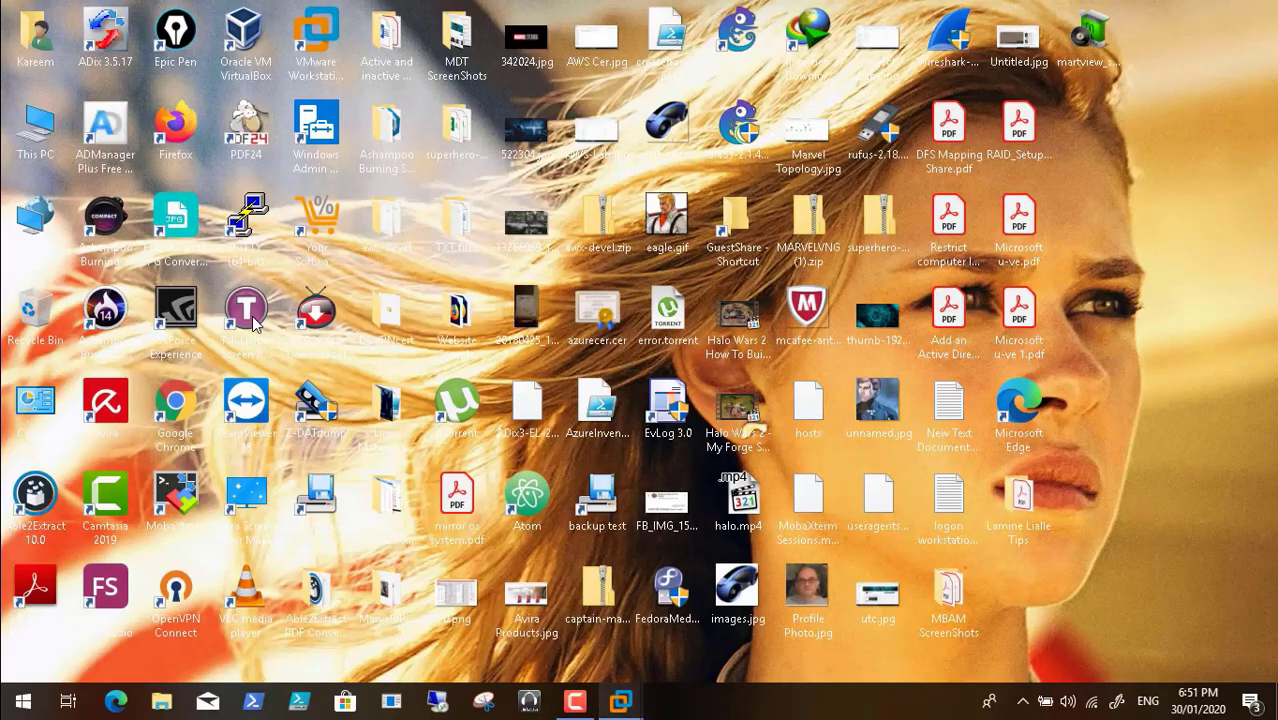
{"action": "left_click", "coordinate": [575, 702]}
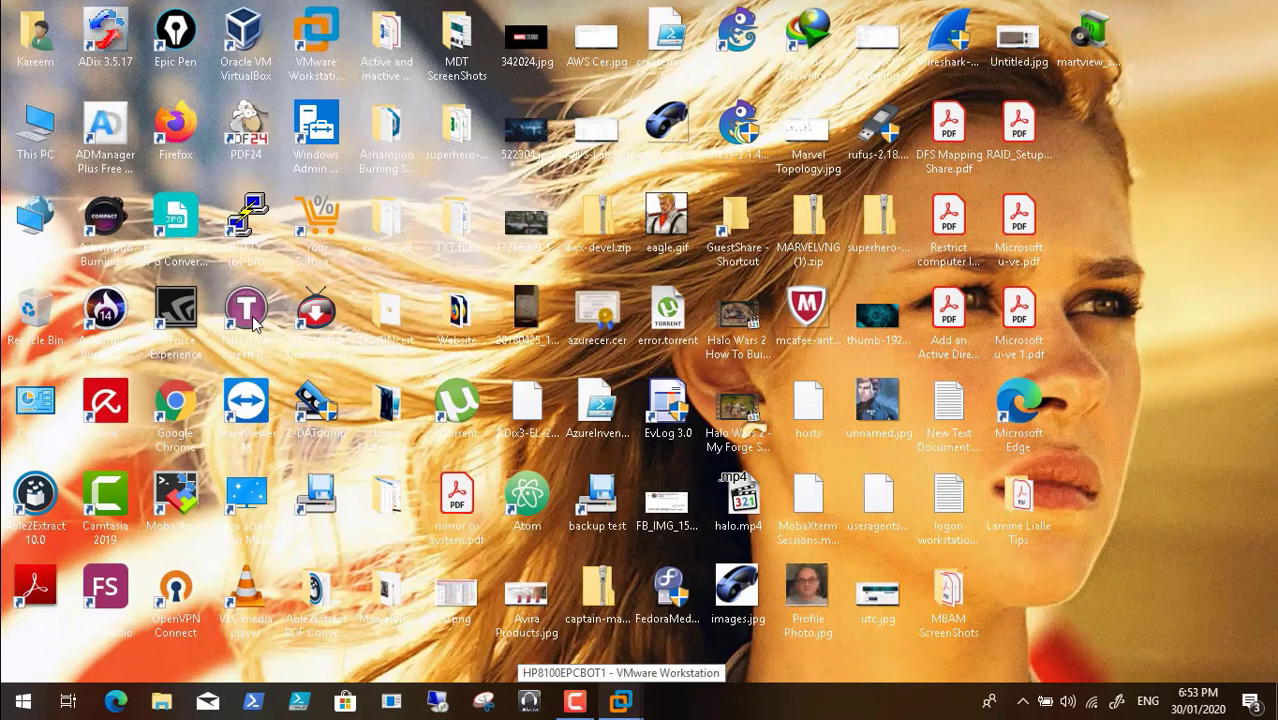
{"action": "left_click", "coordinate": [620, 702]}
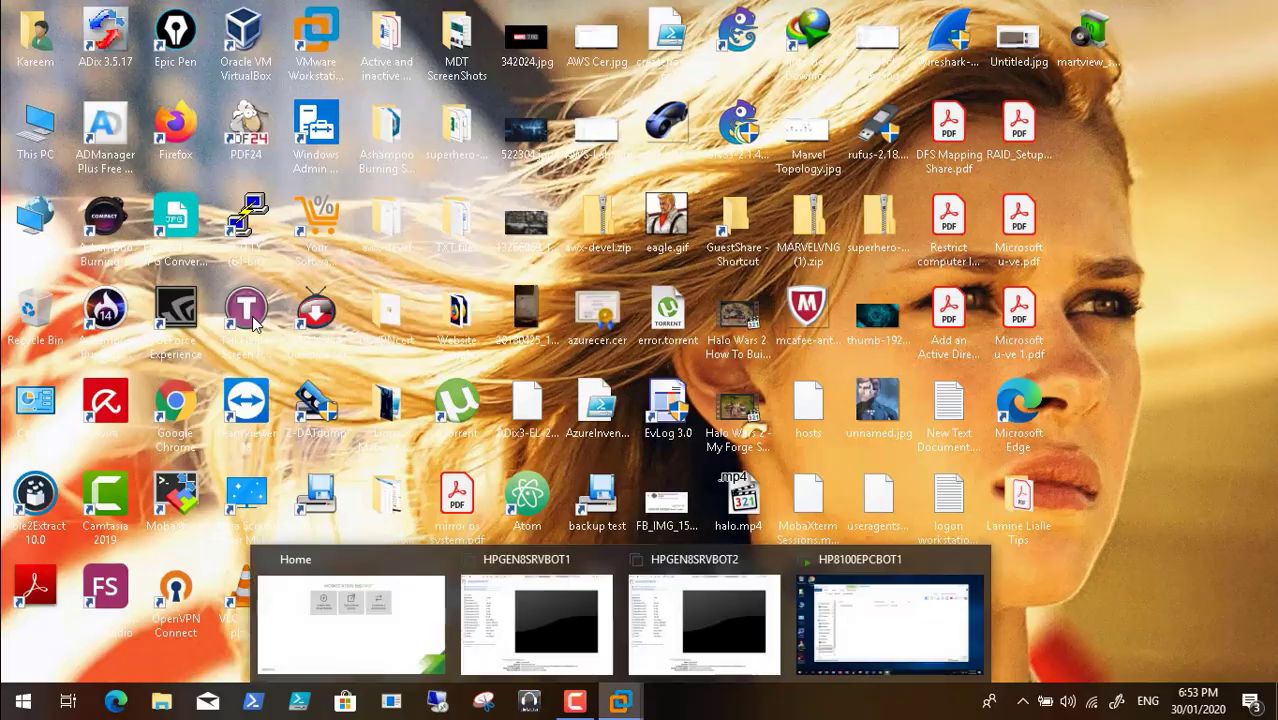
{"action": "left_click", "coordinate": [890, 620]}
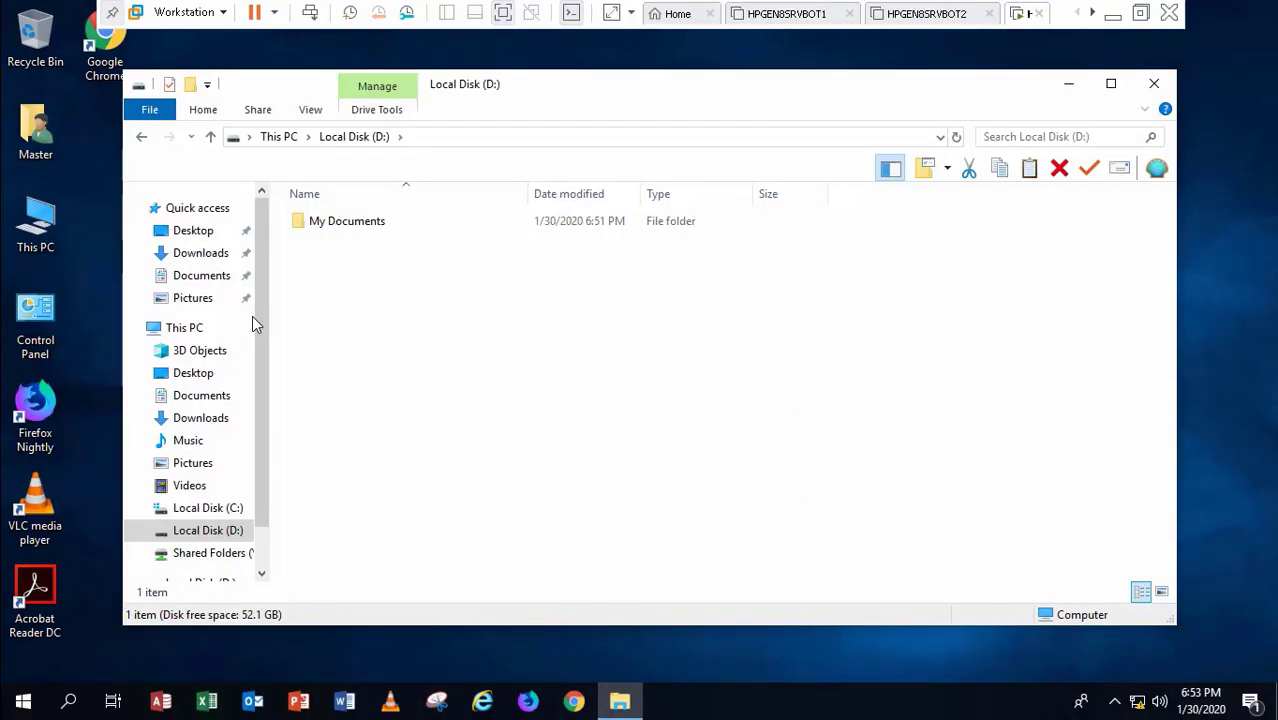
Review the five relocated folders in My Documents, close Explorer, and right-click This PC
{"action": "double_click", "coordinate": [346, 221]}
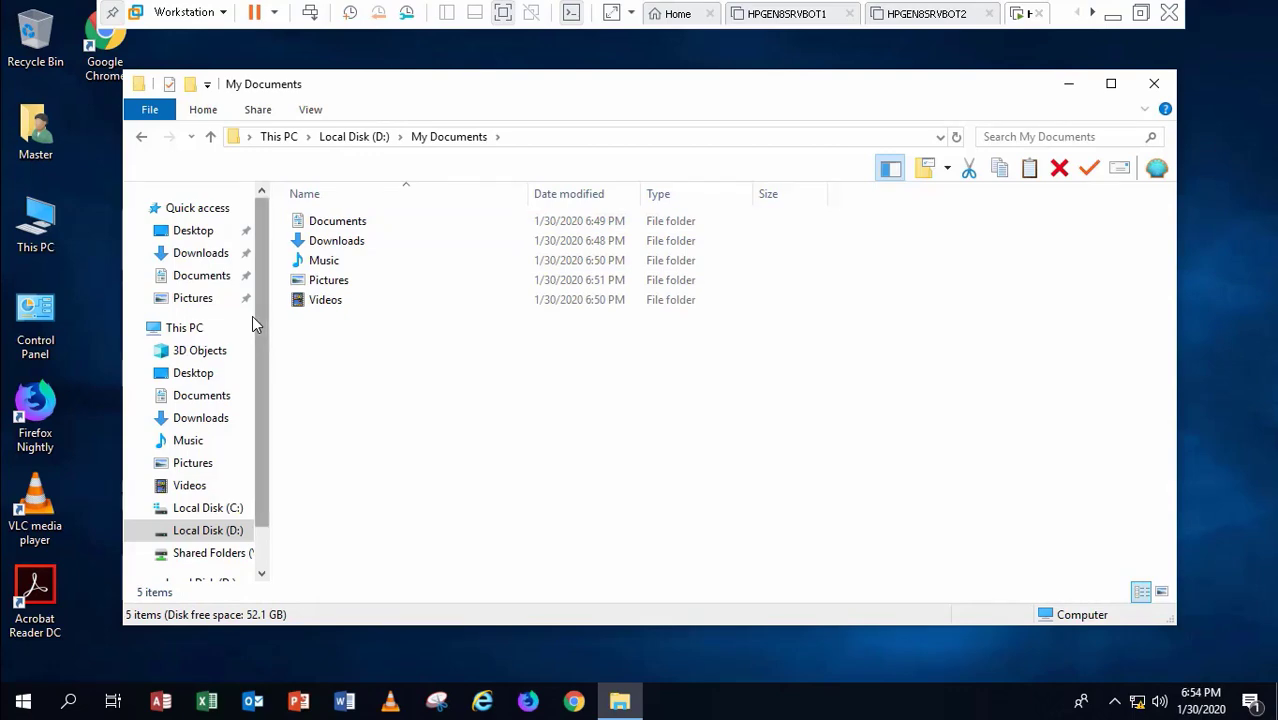
{"action": "scroll", "coordinate": [253, 323], "scroll_direction": "down", "scroll_amount": 1}
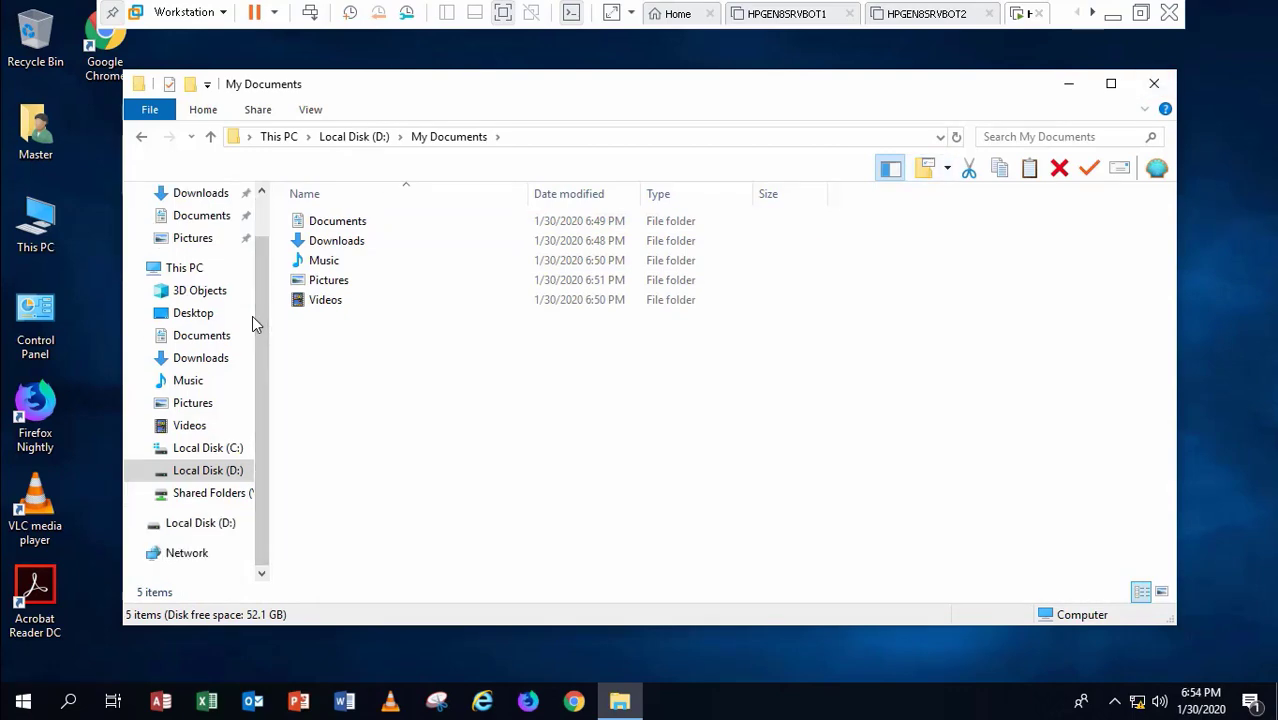
{"action": "key", "text": "alt+F4"}
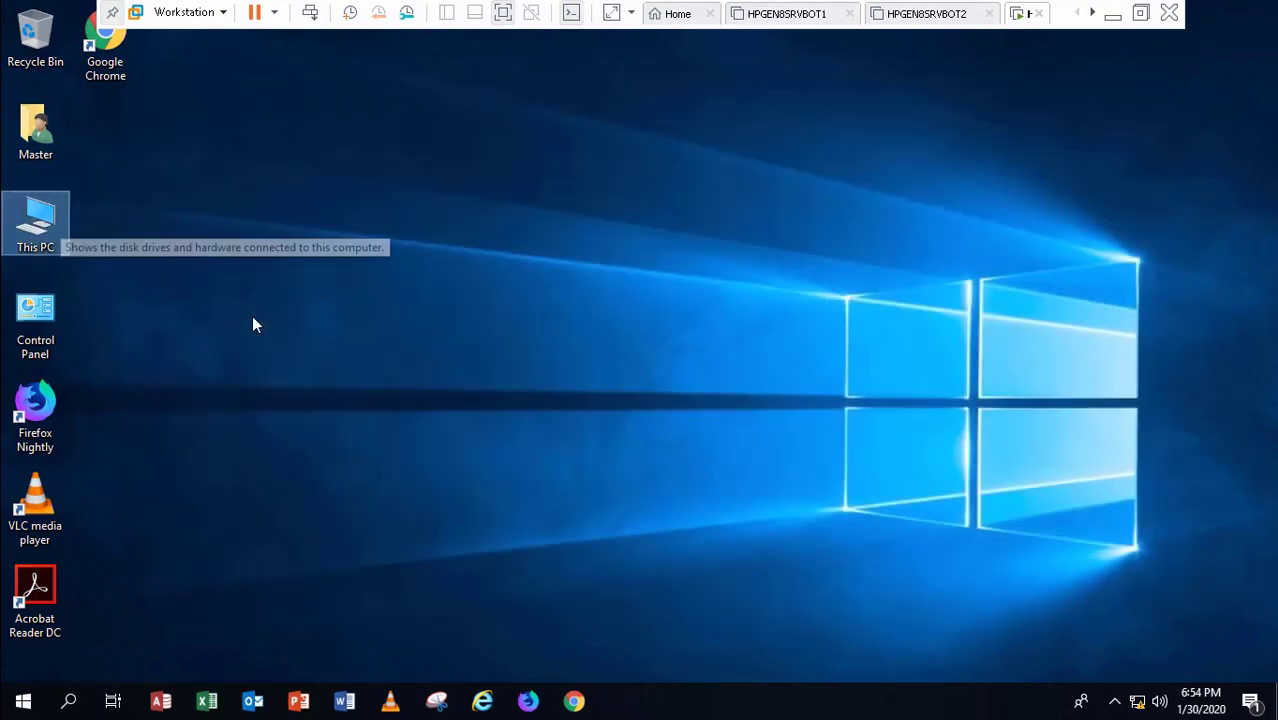
{"action": "right_click", "coordinate": [29, 223]}
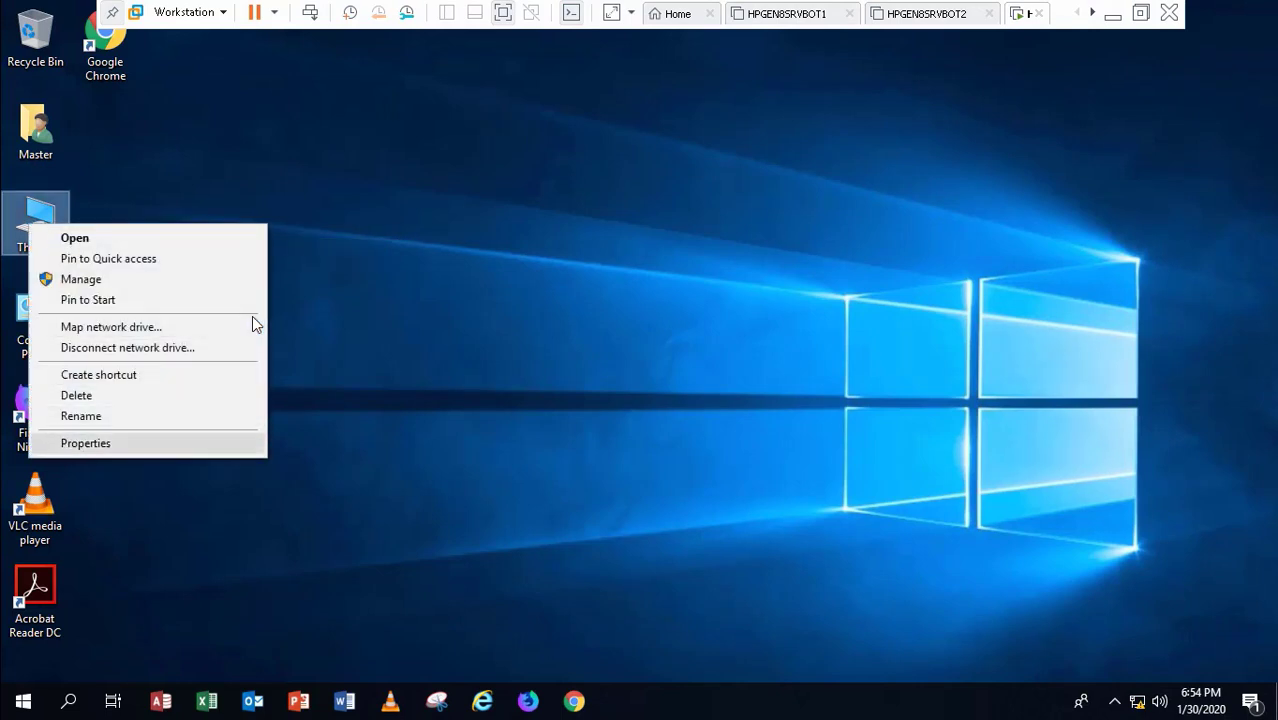
Give C: a custom paging file of 7000 MB initial and 8000 MB maximum, then close the dialogs
{"action": "left_click", "coordinate": [86, 443]}
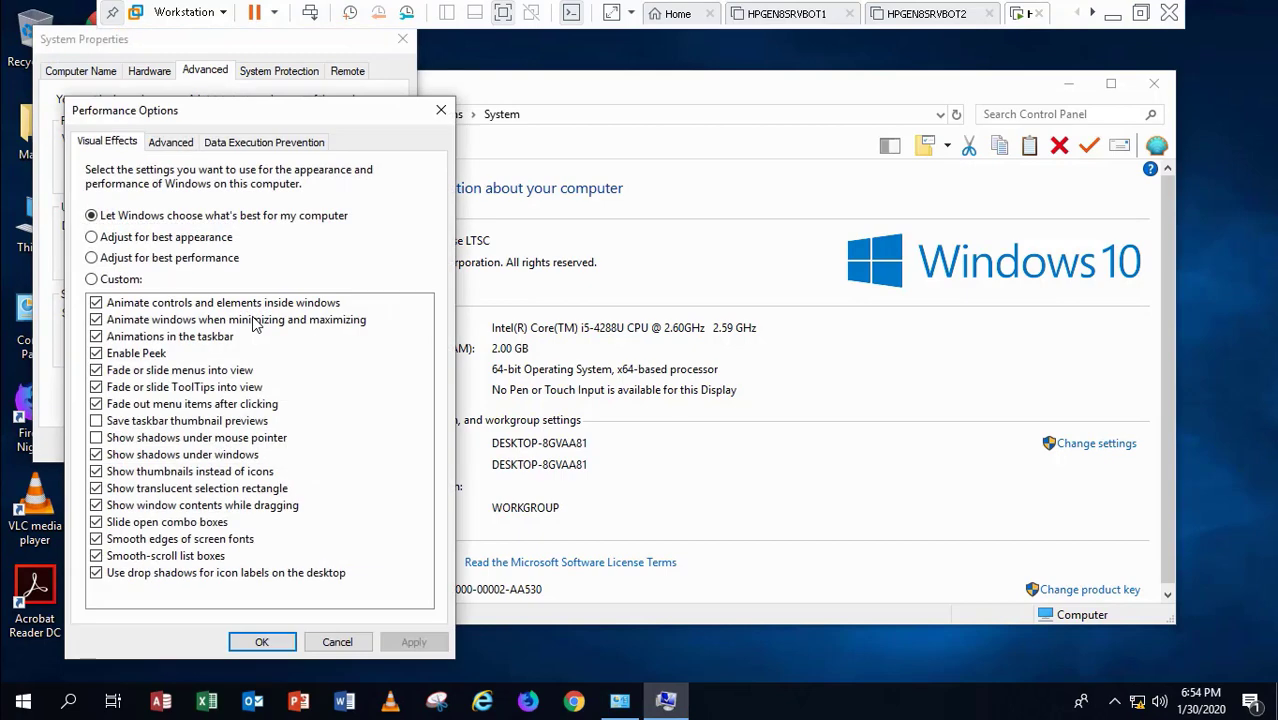
{"action": "key", "text": "ctrl+Tab"}
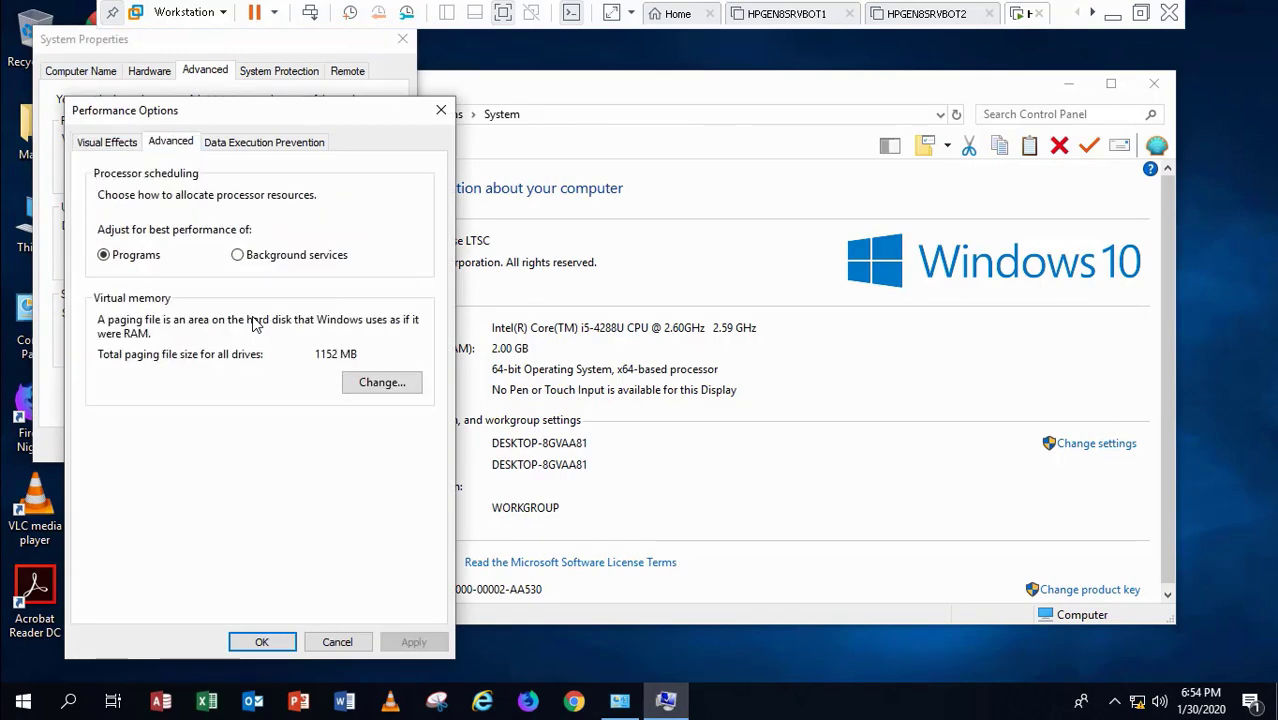
{"action": "key", "text": "alt+c"}
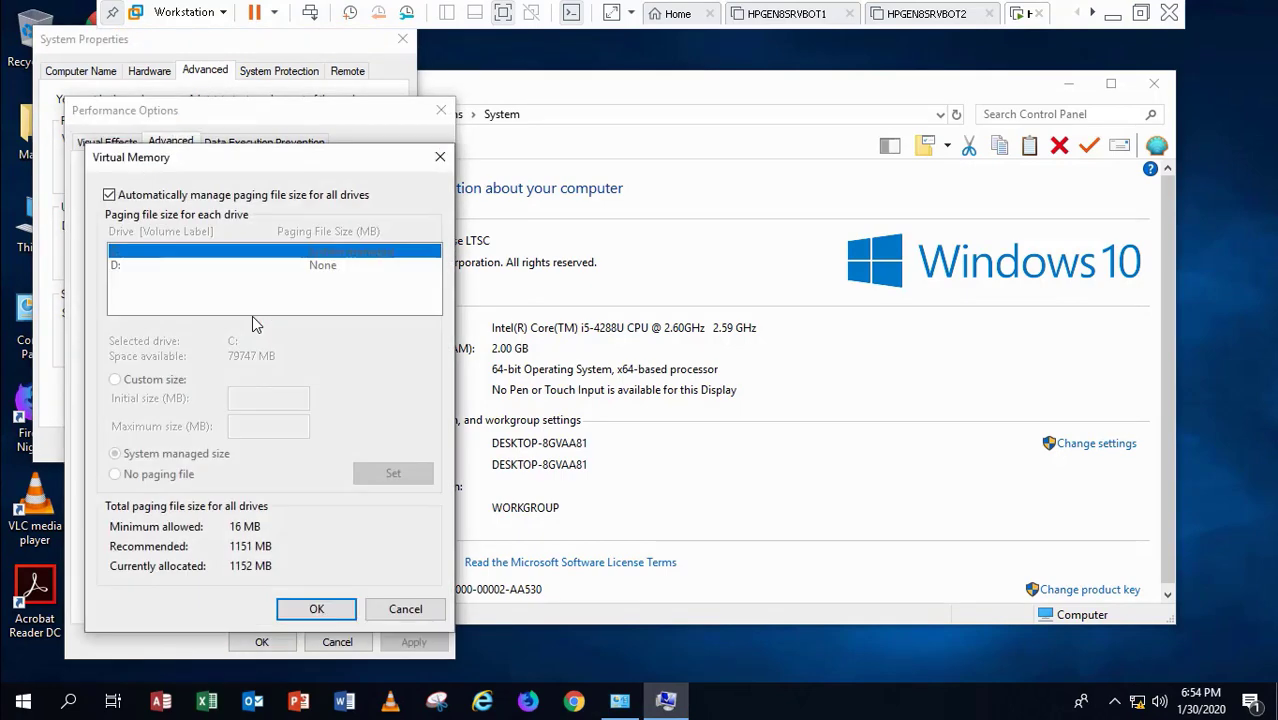
{"action": "key", "text": "alt+a"}
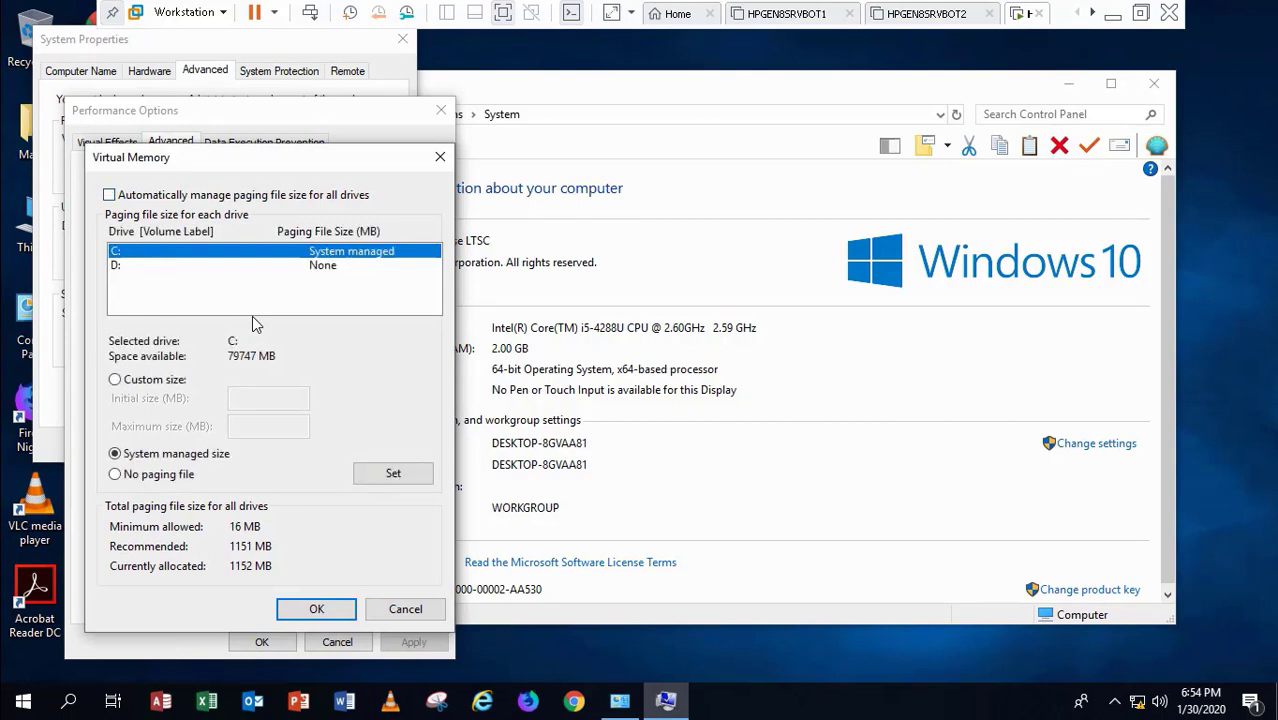
{"action": "key", "text": "alt+c"}
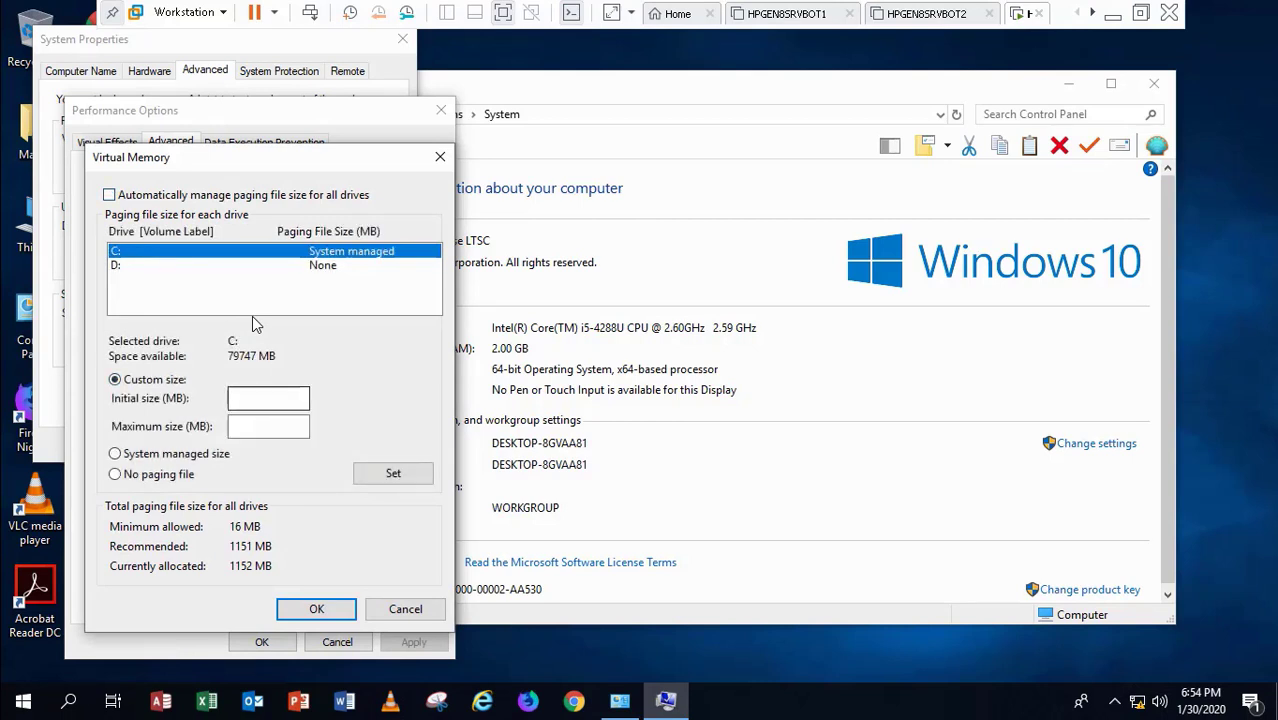
{"action": "type", "text": "7000"}
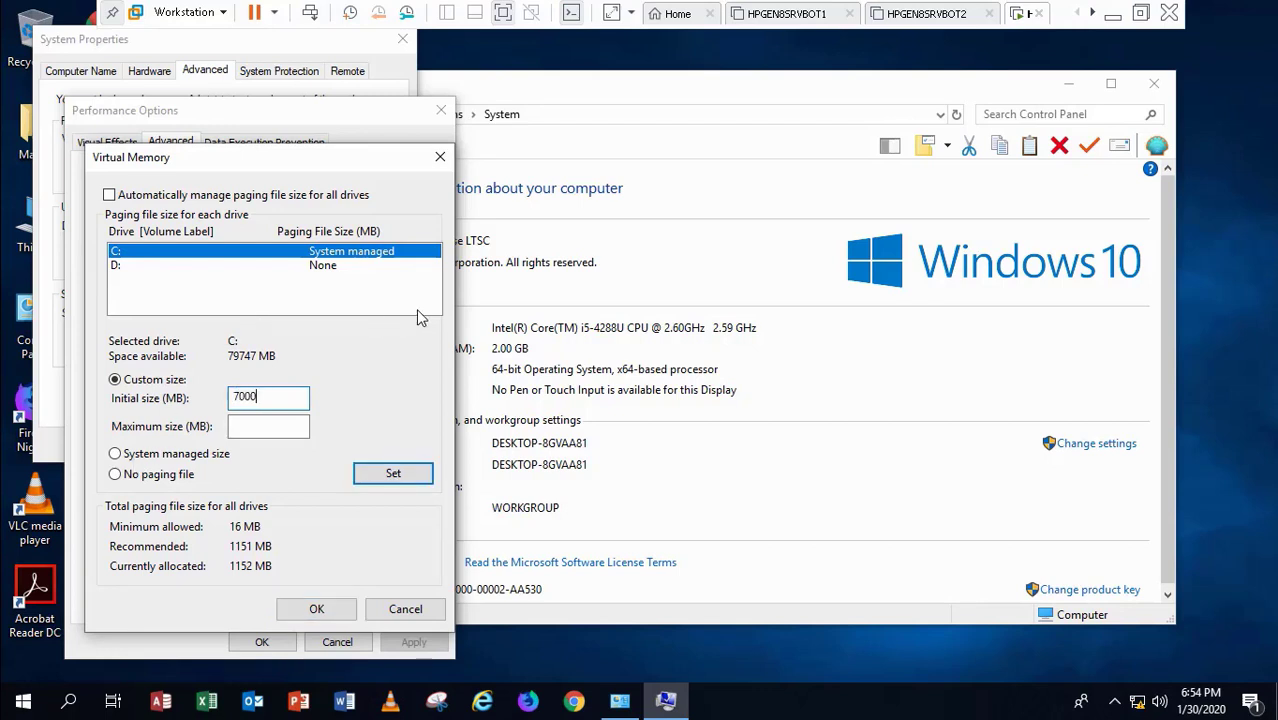
{"action": "key", "text": "Tab"}
{"action": "type", "text": "8000"}
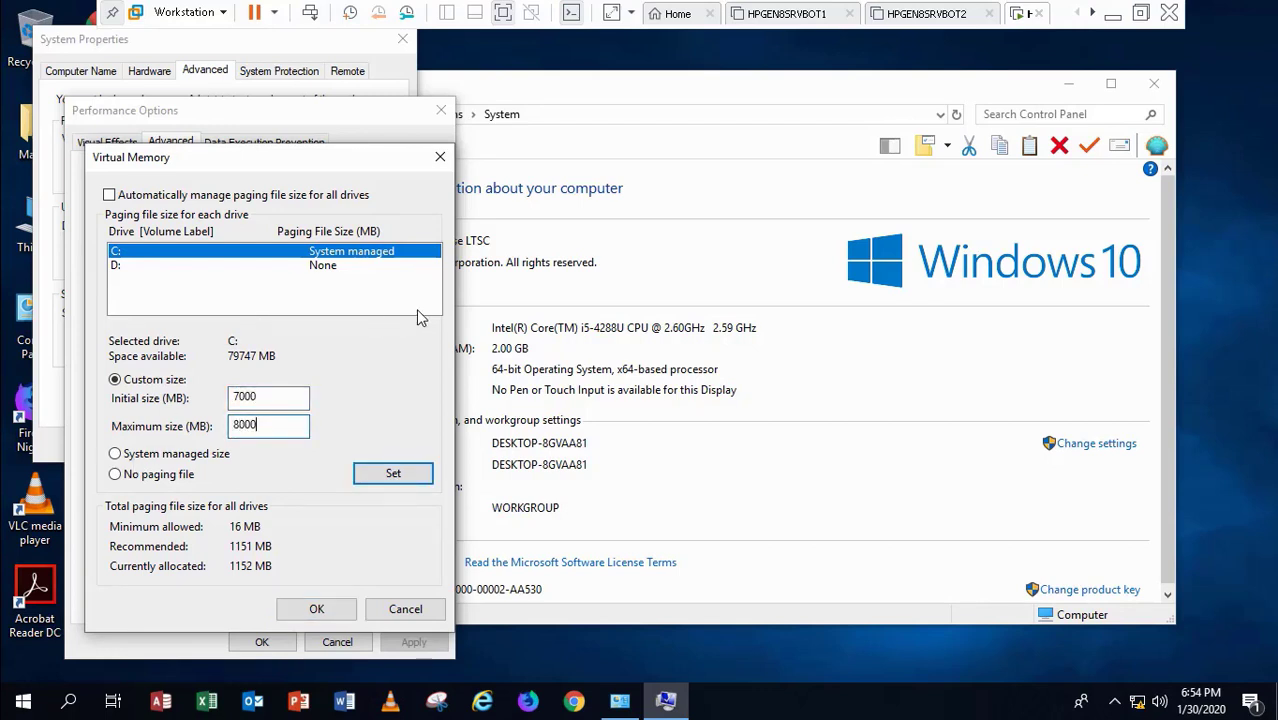
{"action": "key", "text": "Return"}
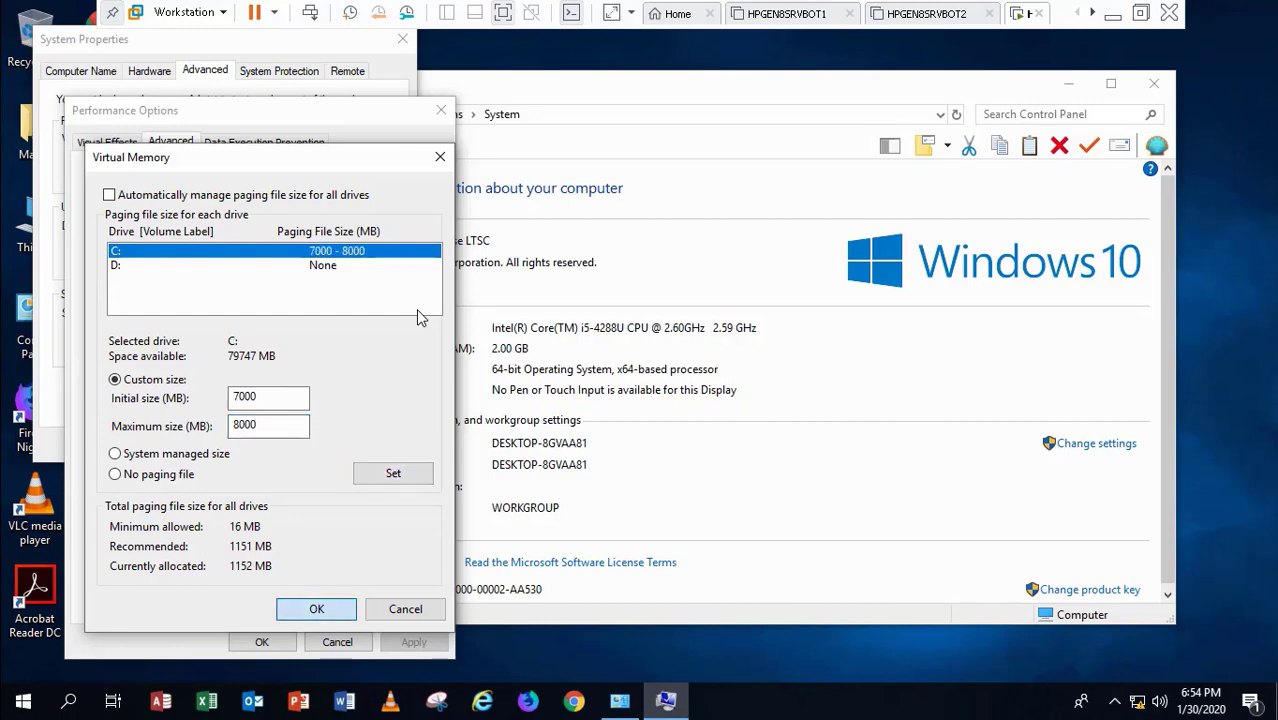
{"action": "key", "text": "Return"}
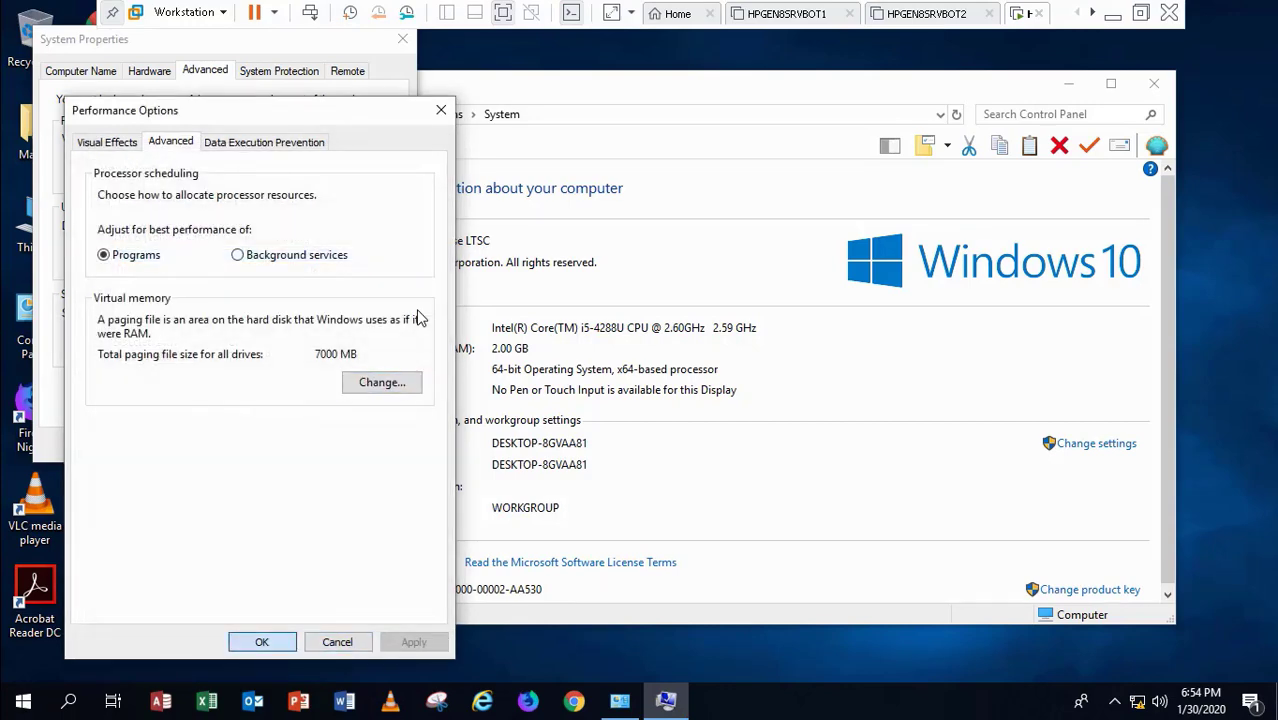
{"action": "key", "text": "Return"}
{"action": "key", "text": "Return"}
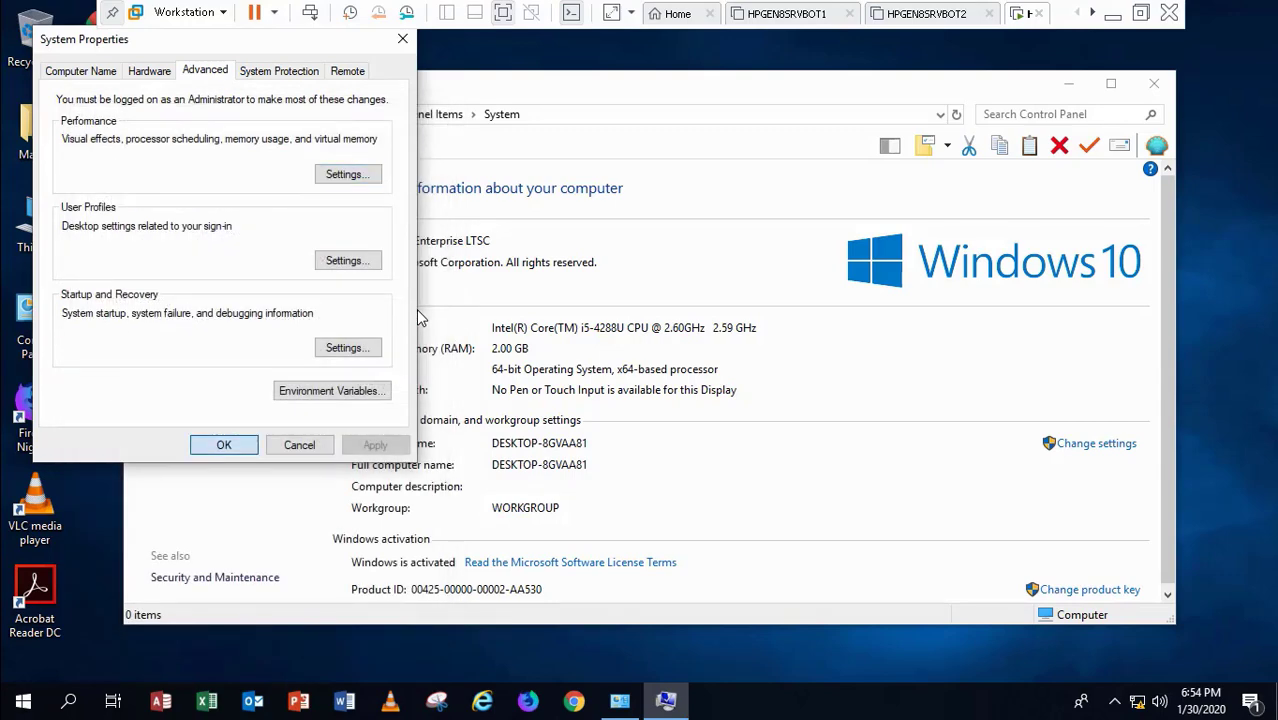
{"action": "key", "text": "alt+F4"}
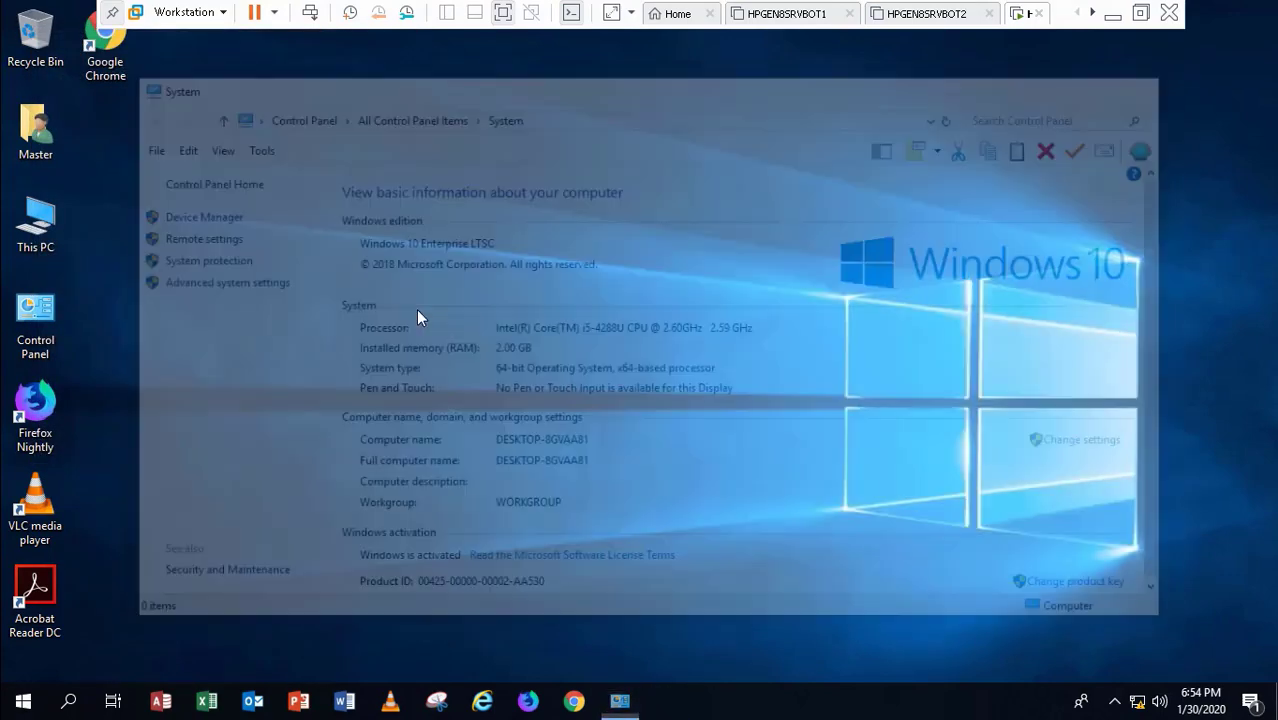
Restart Windows from the Start menu's shut-down options
{"action": "key", "text": "super"}
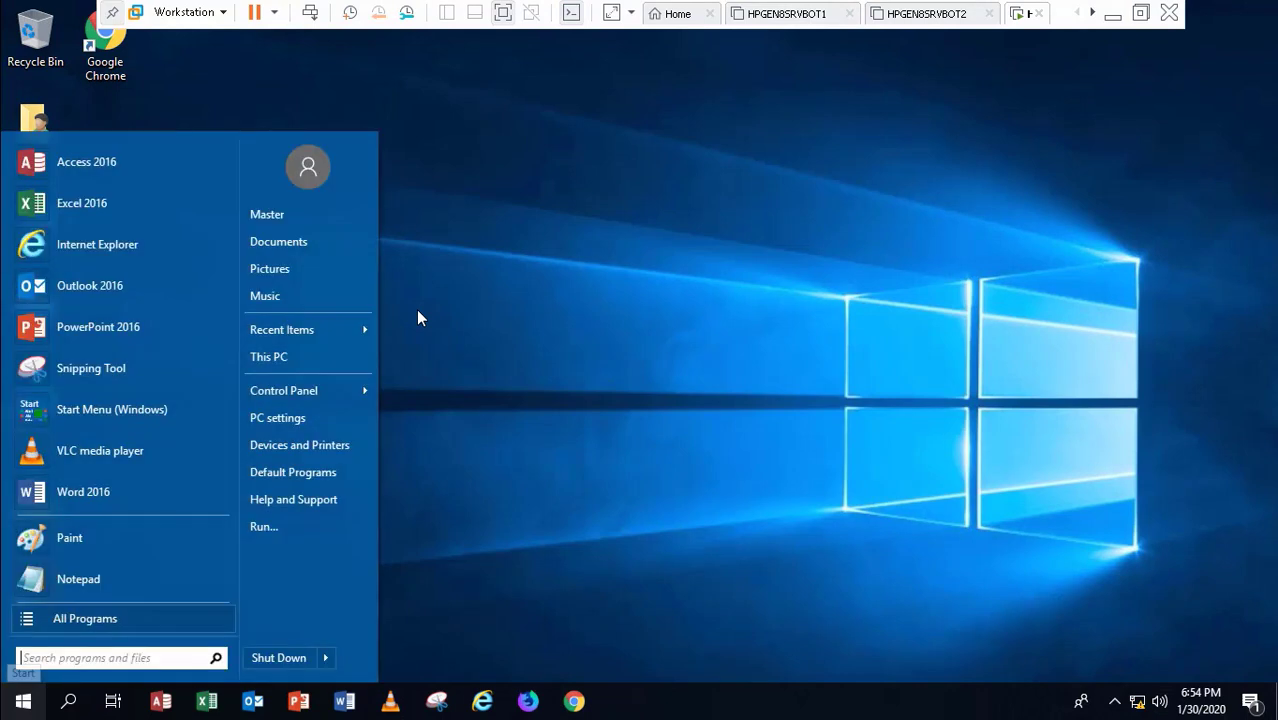
{"action": "key", "text": "Right"}
{"action": "key", "text": "Right"}
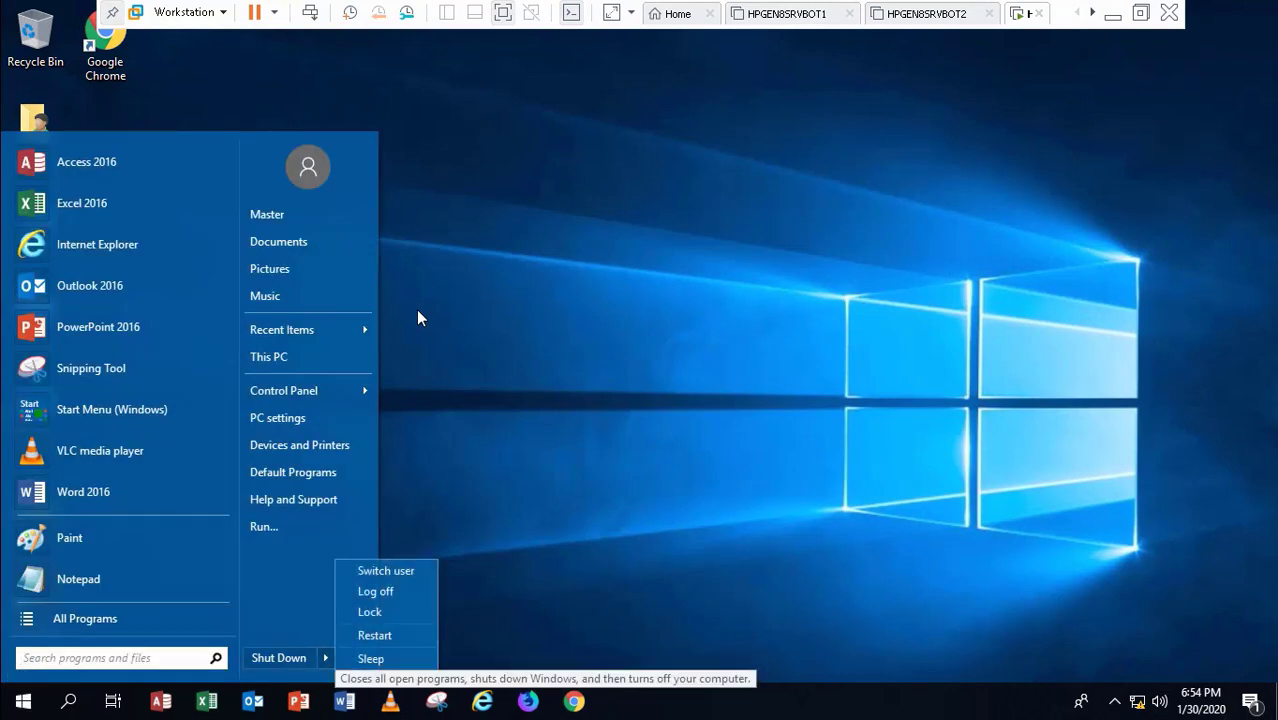
{"action": "key", "text": "Up"}
{"action": "key", "text": "Up"}
{"action": "key", "text": "Return"}
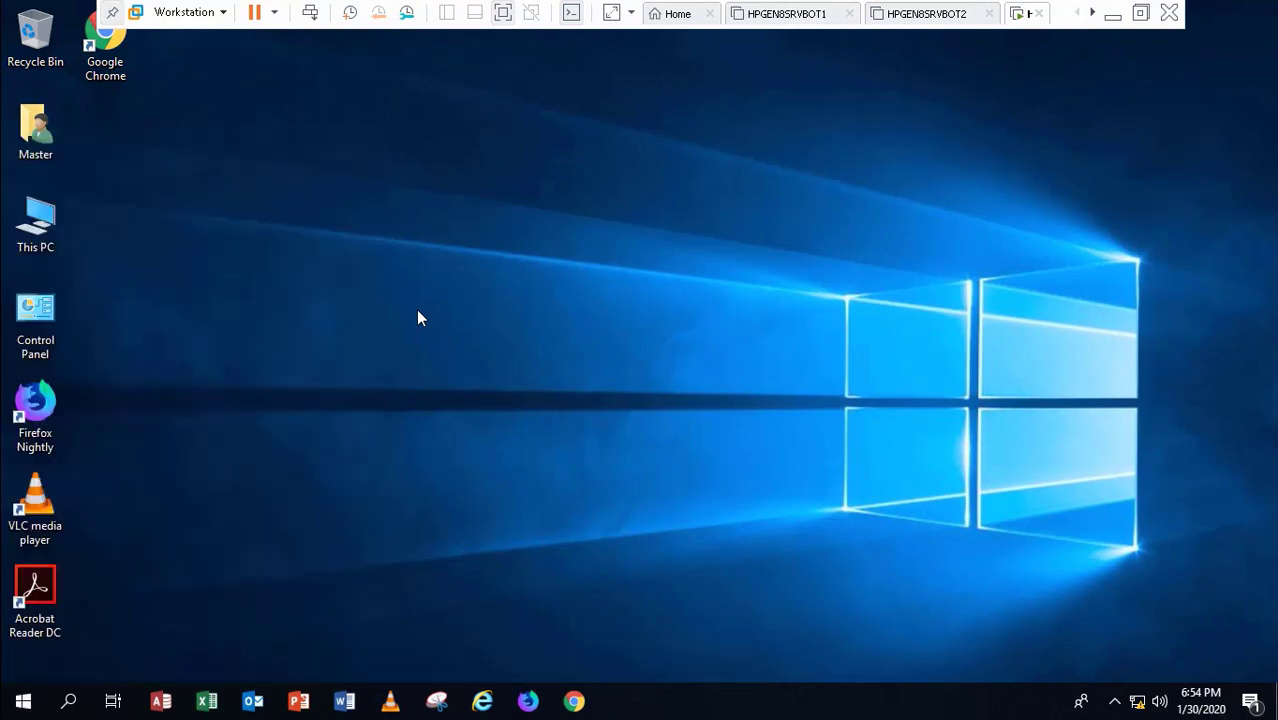
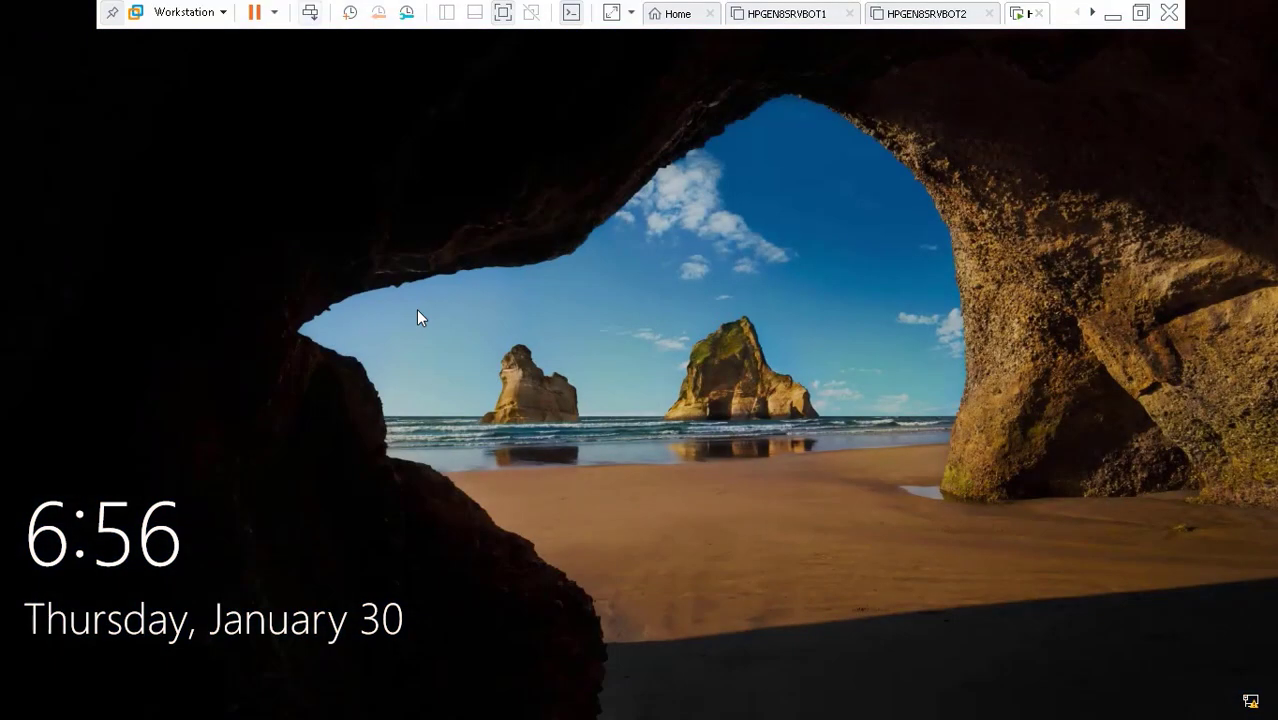
Send Ctrl+Alt+Del to the Windows 10 guest and sign in with the local account password
{"action": "left_click", "coordinate": [310, 12]}
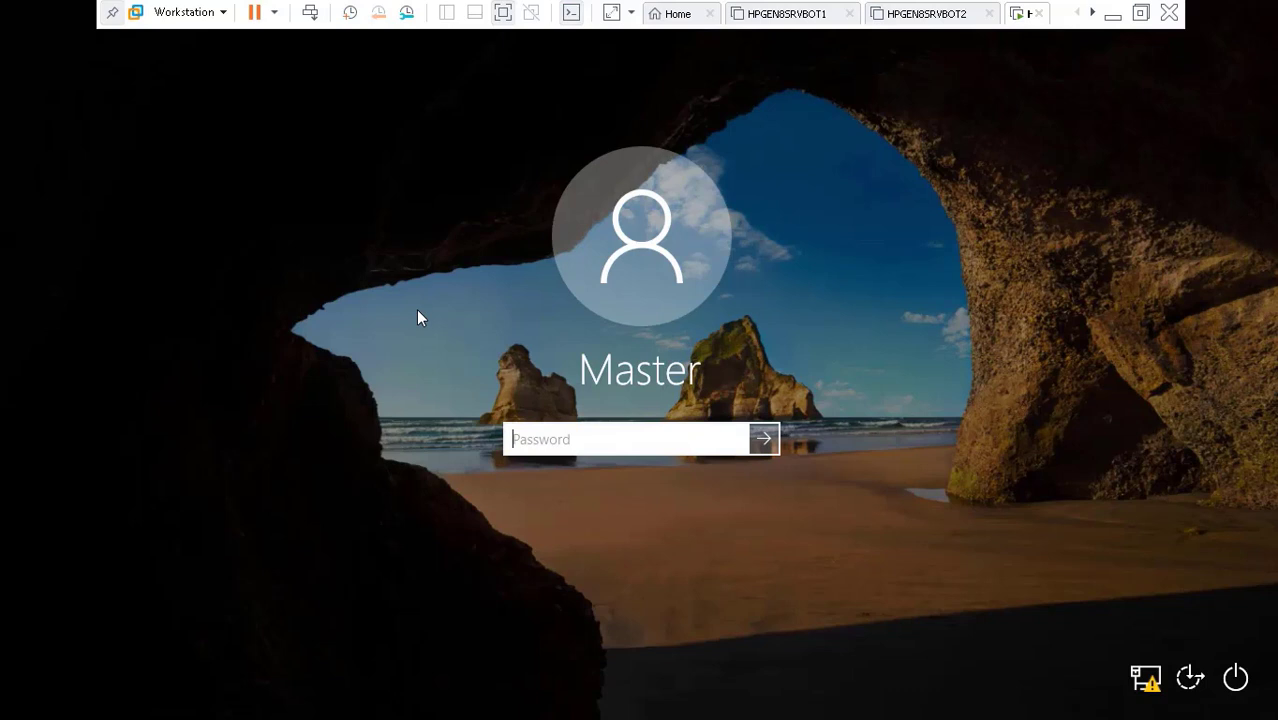
{"action": "type", "text": "••••••••••"}
{"action": "key", "text": "Return"}
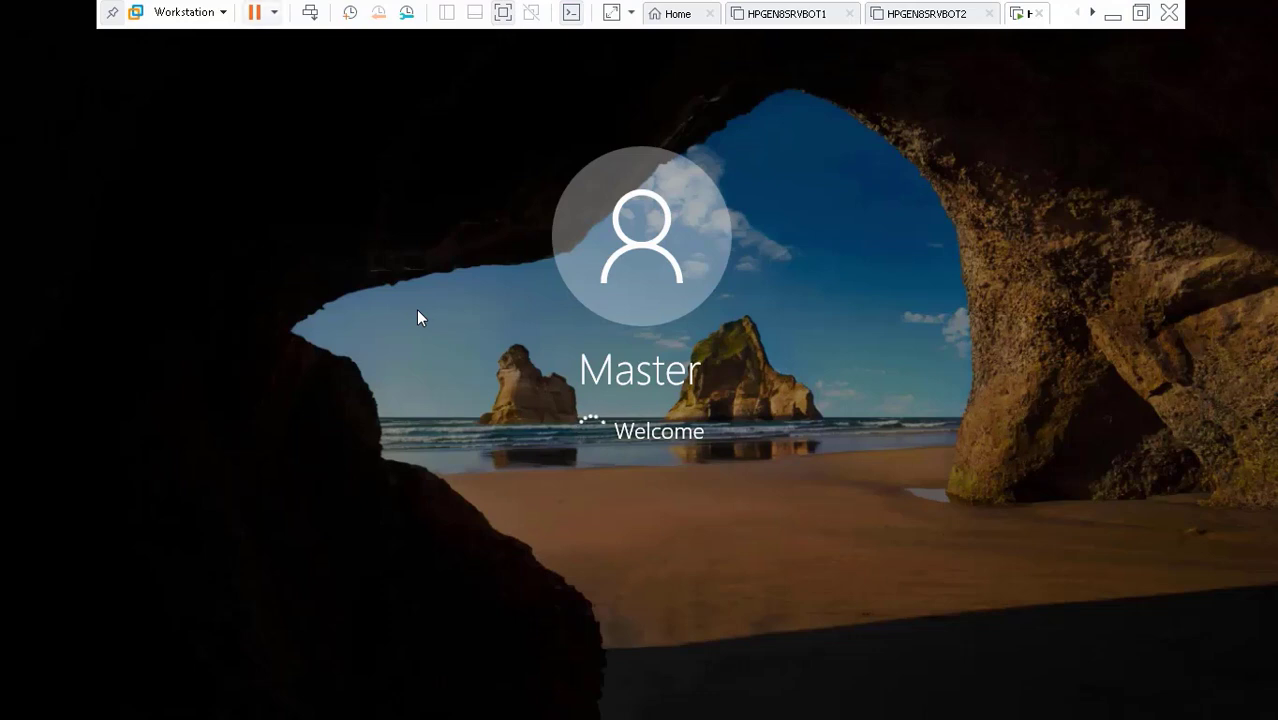
Open the CD/DVD (SATA) settings from VM > Removable Devices
{"action": "left_click", "coordinate": [190, 13]}
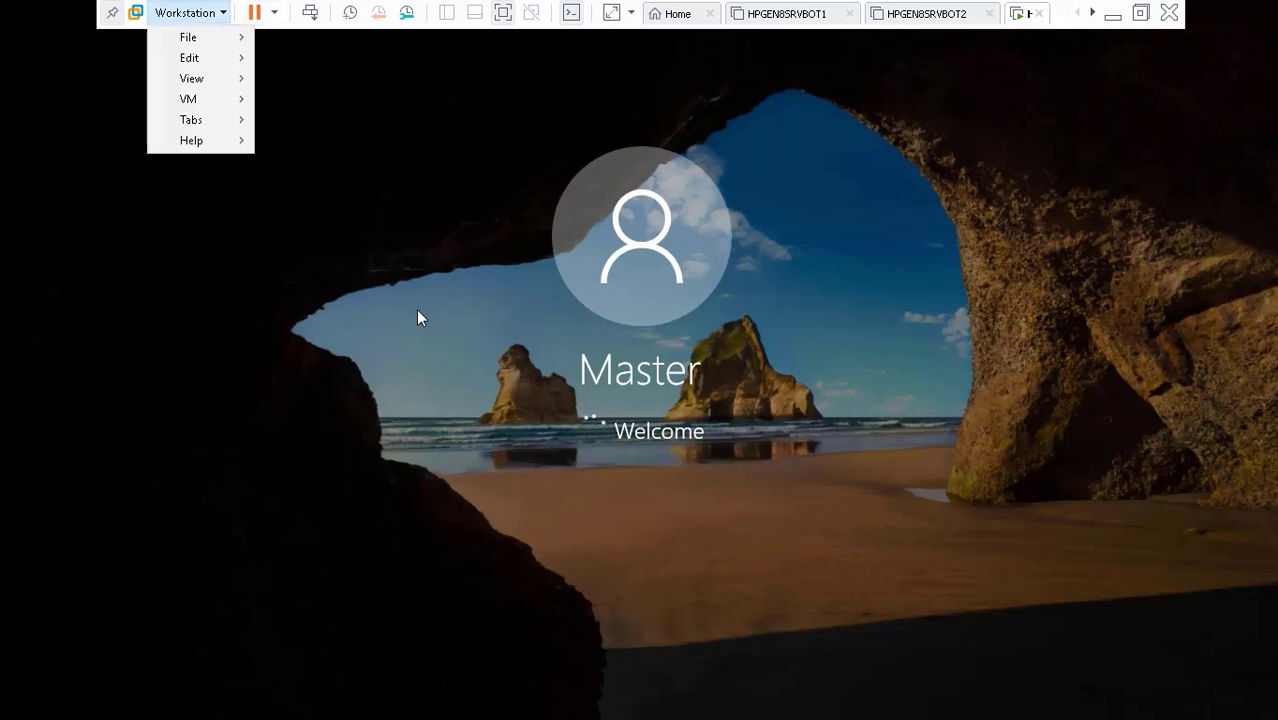
{"action": "mouse_move", "coordinate": [188, 99]}
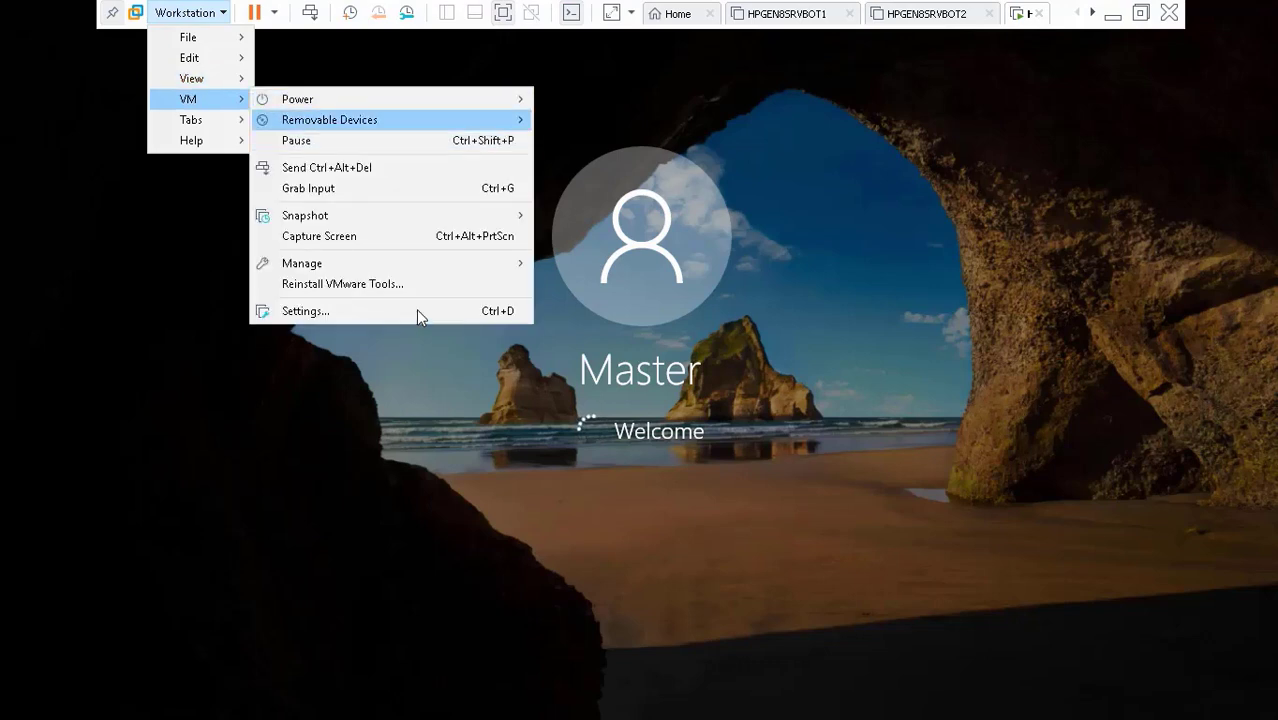
{"action": "mouse_move", "coordinate": [298, 99]}
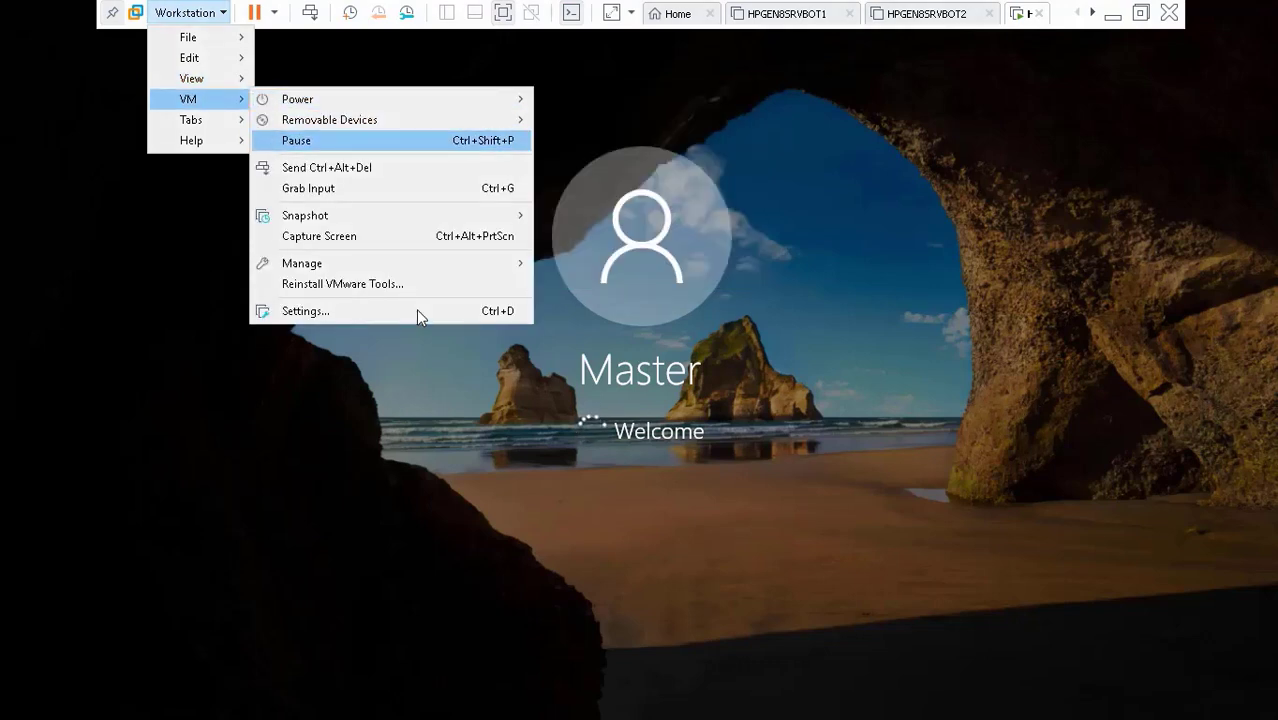
{"action": "mouse_move", "coordinate": [329, 119]}
{"action": "mouse_move", "coordinate": [620, 119]}
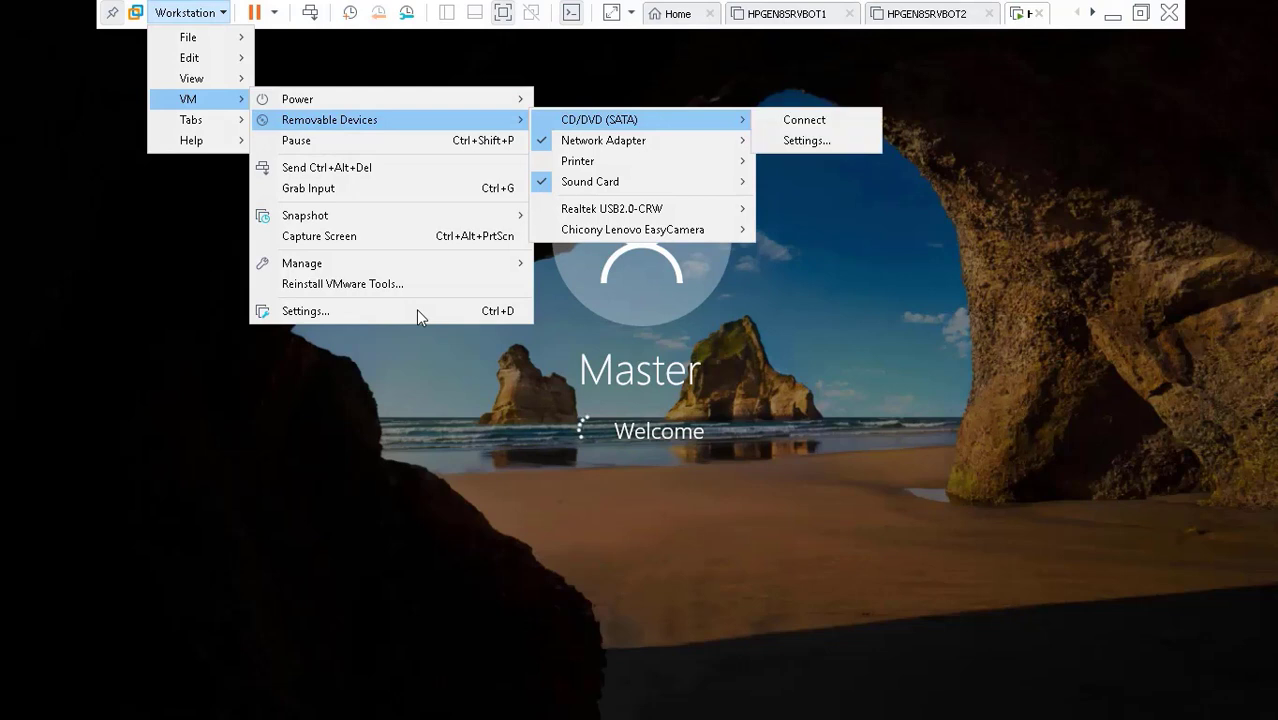
{"action": "left_click", "coordinate": [808, 137]}
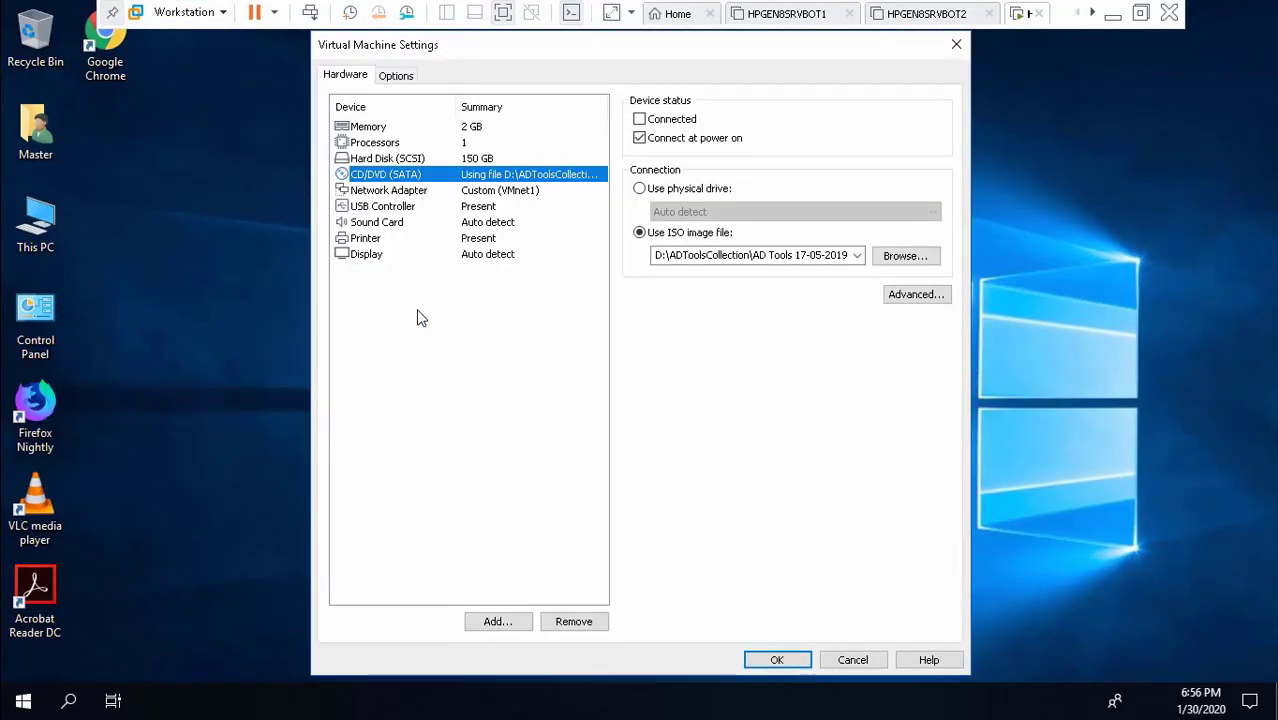
Load LTSCX64.ENU.DEC2019.ISO from Important CD Images > Windows 10 Enterprise LTSC, set Connected, and confirm
{"action": "left_click", "coordinate": [905, 256]}
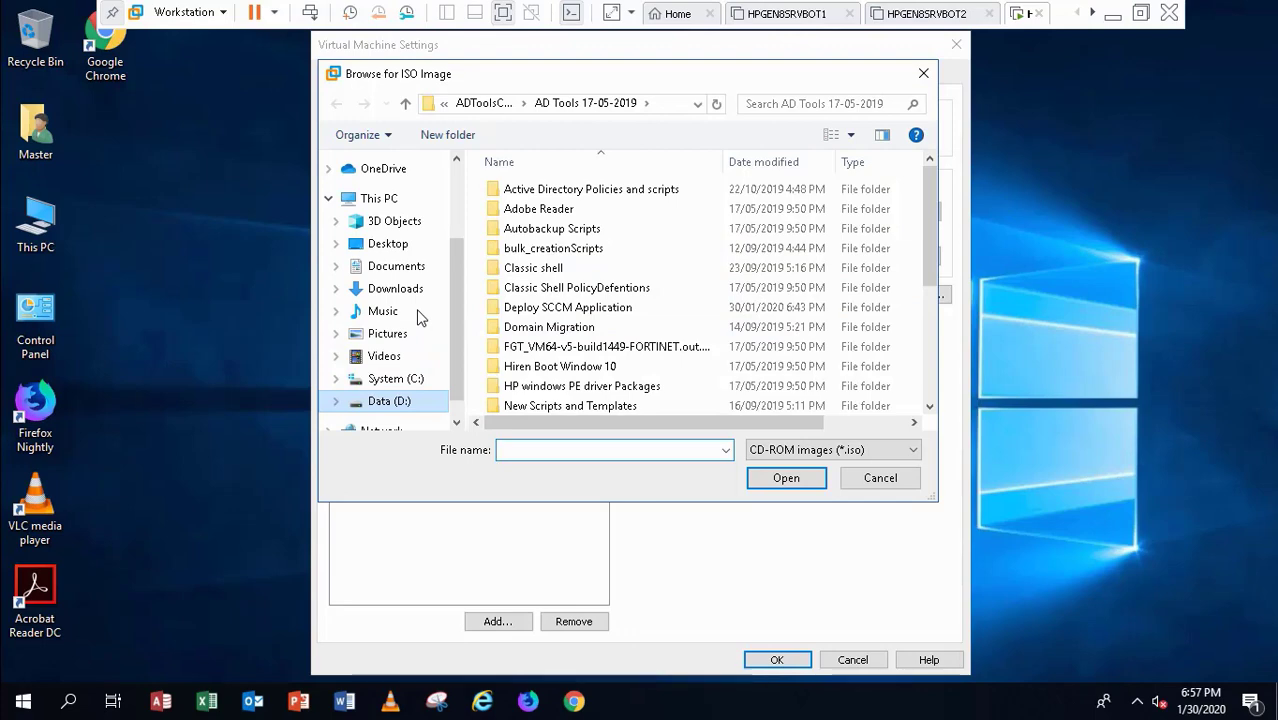
{"action": "left_click", "coordinate": [520, 288]}
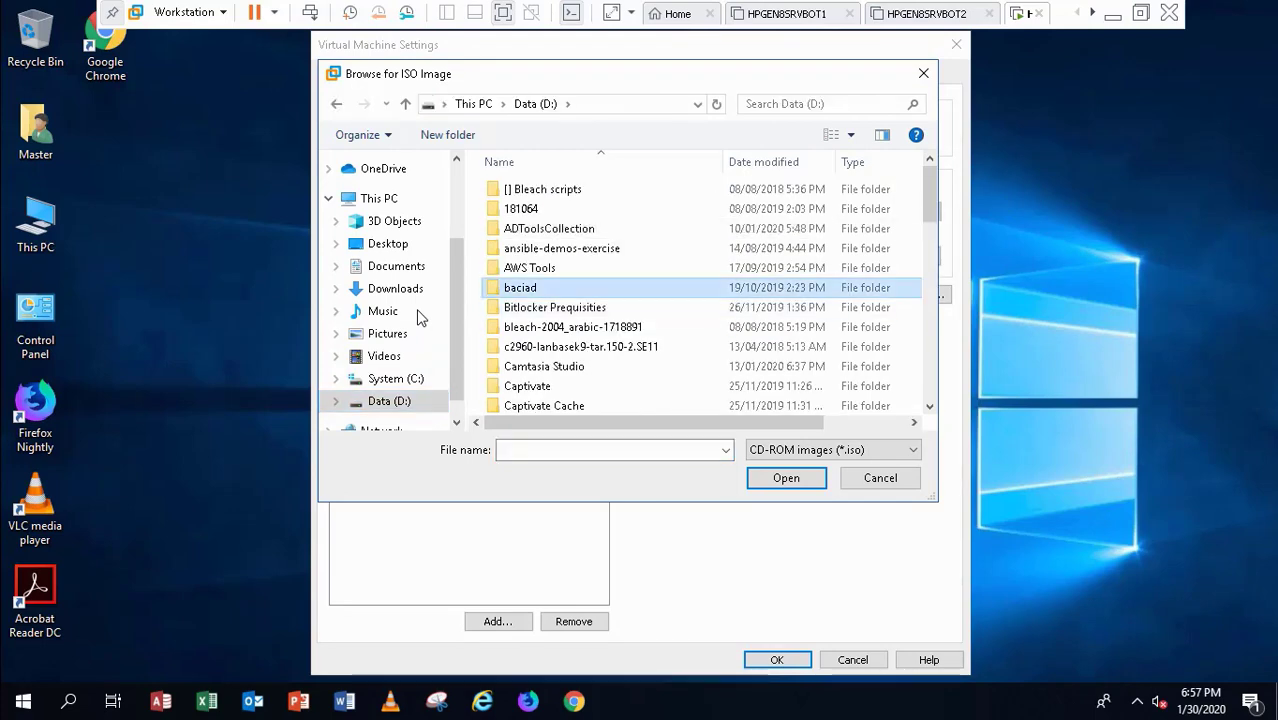
{"action": "key", "text": "i"}
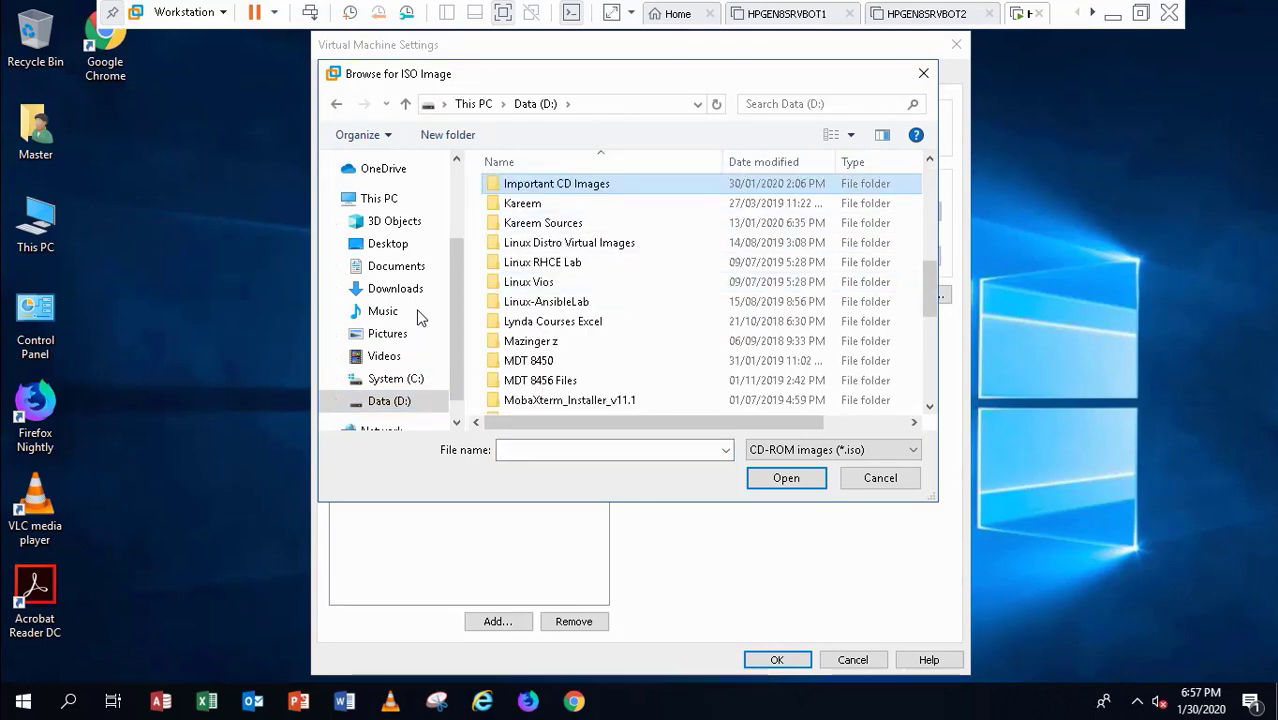
{"action": "key", "text": "Return"}
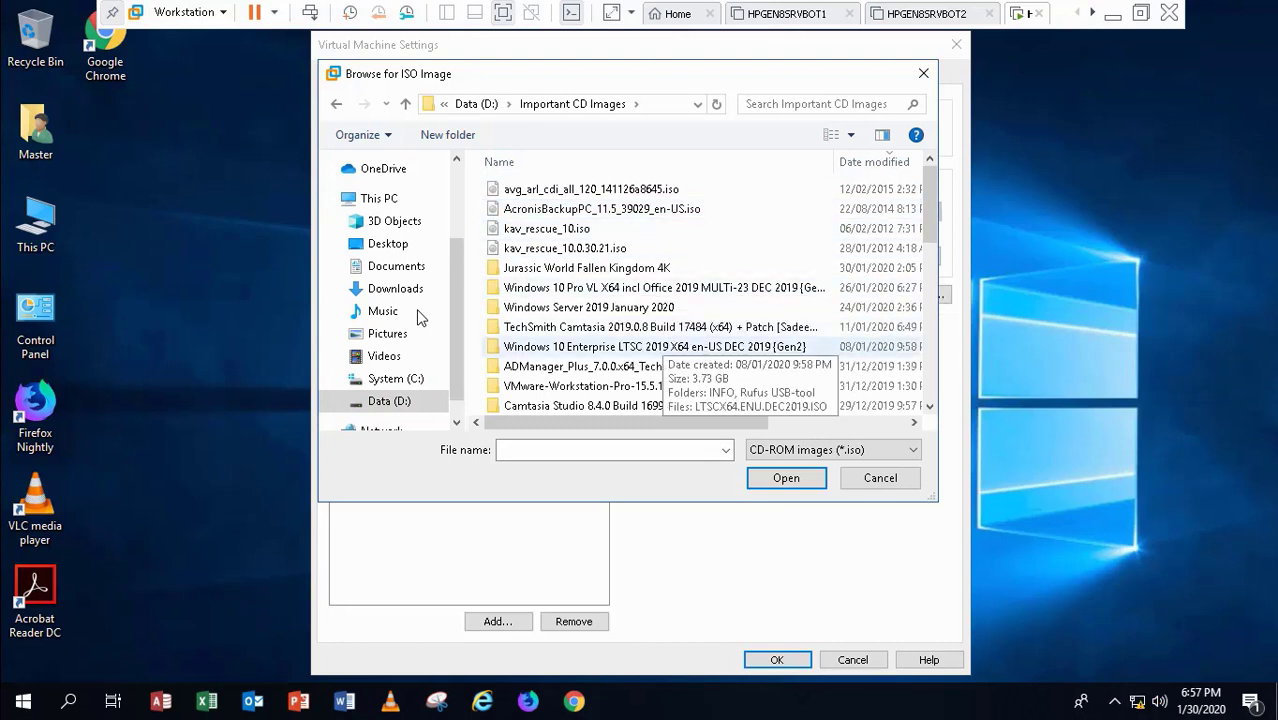
{"action": "double_click", "coordinate": [655, 346]}
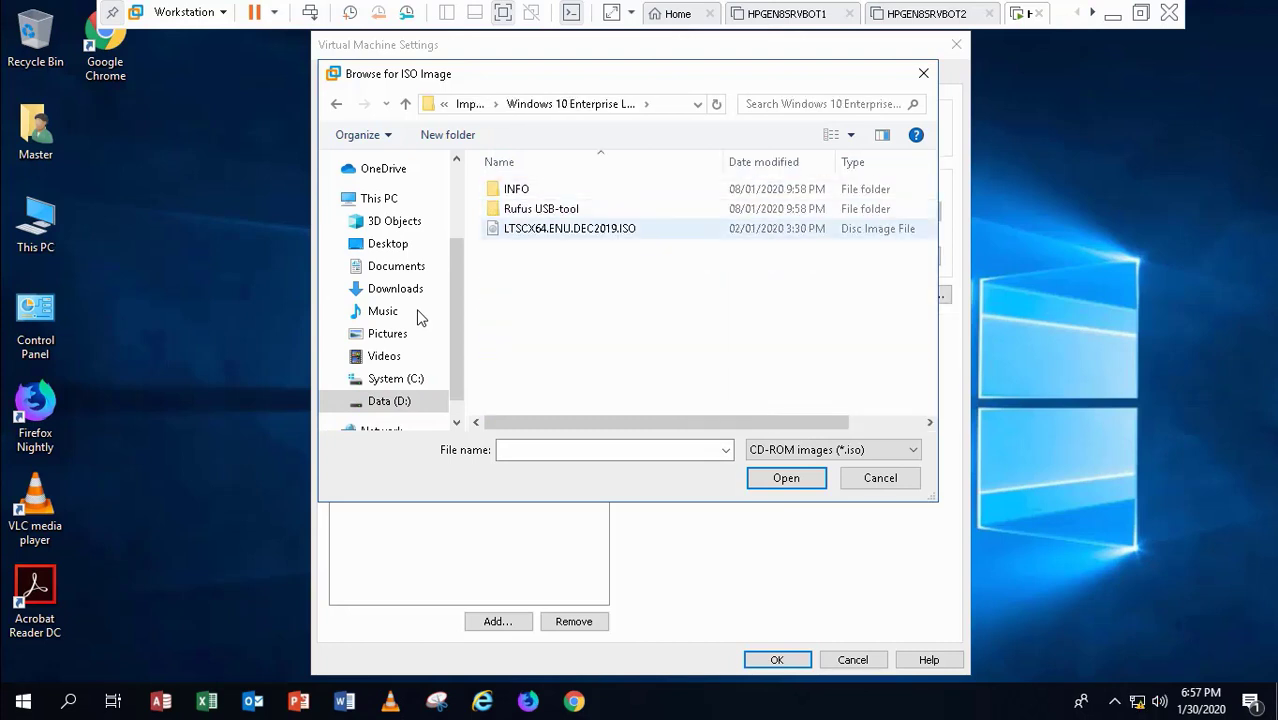
{"action": "double_click", "coordinate": [622, 229]}
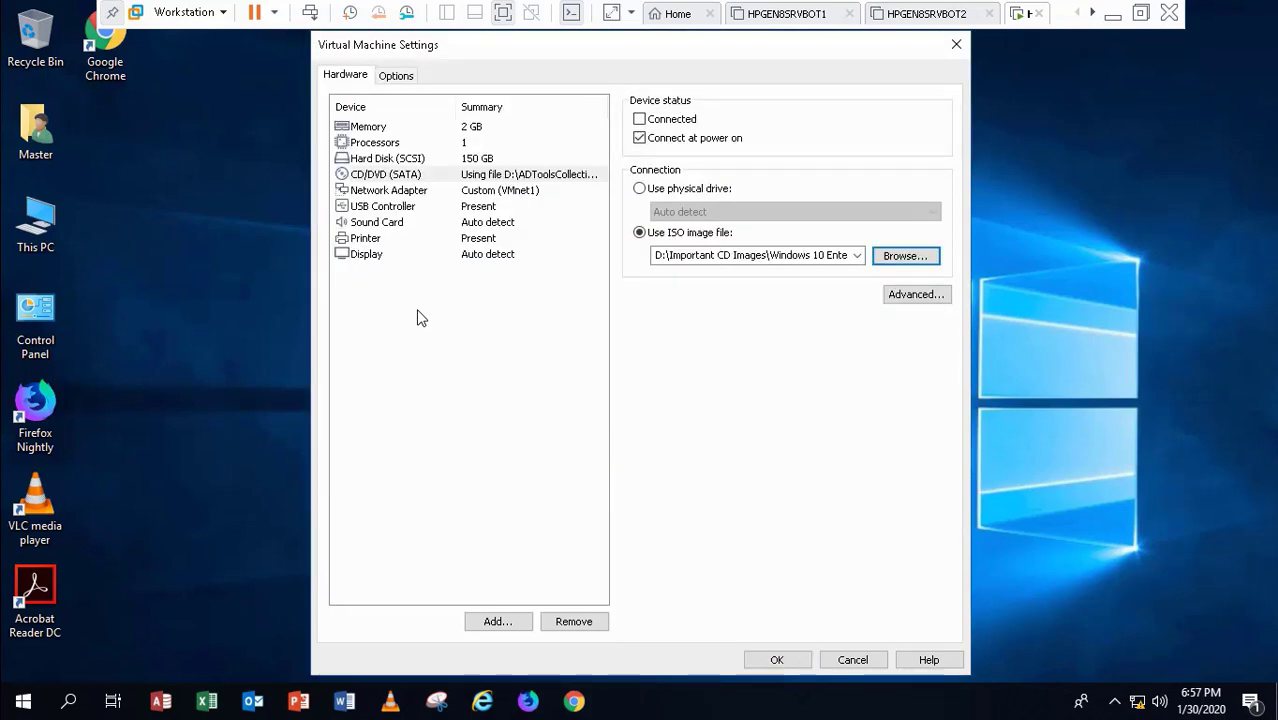
{"action": "left_click", "coordinate": [639, 119]}
{"action": "left_click", "coordinate": [777, 660]}
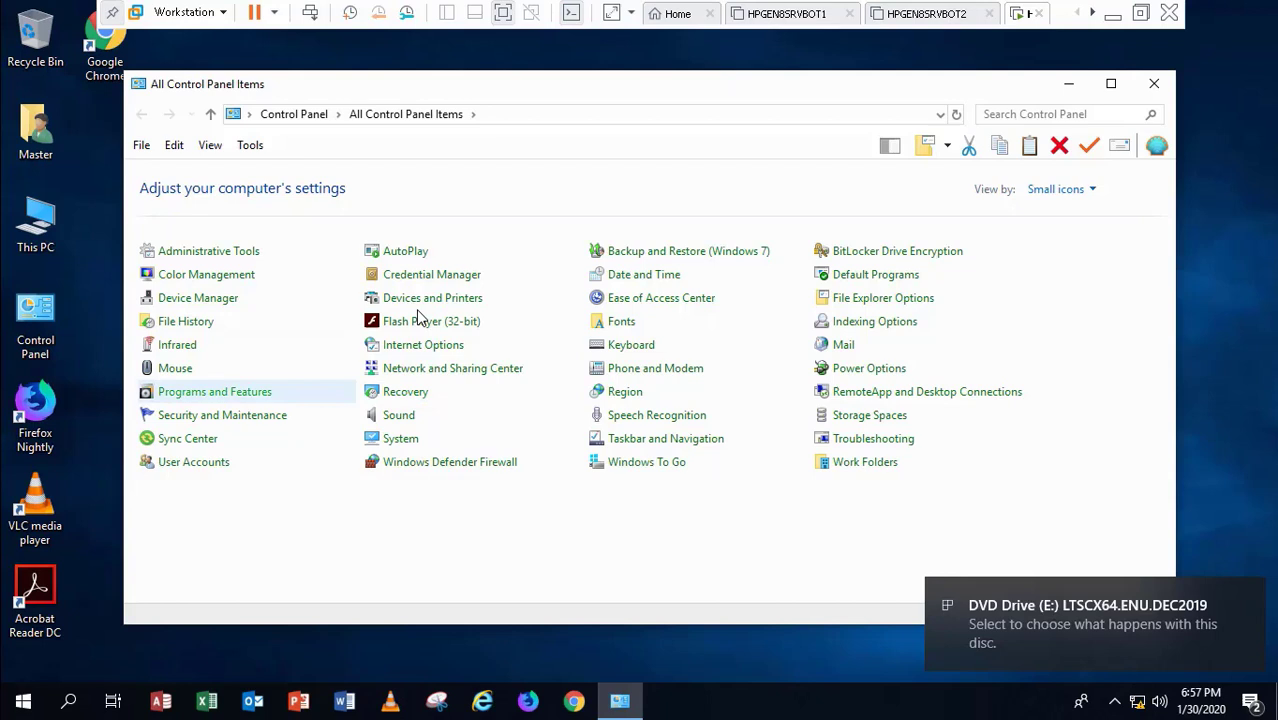
From Programs and Features, open Windows Features and inspect the .NET Framework 3.5 group
{"action": "left_click", "coordinate": [214, 391]}
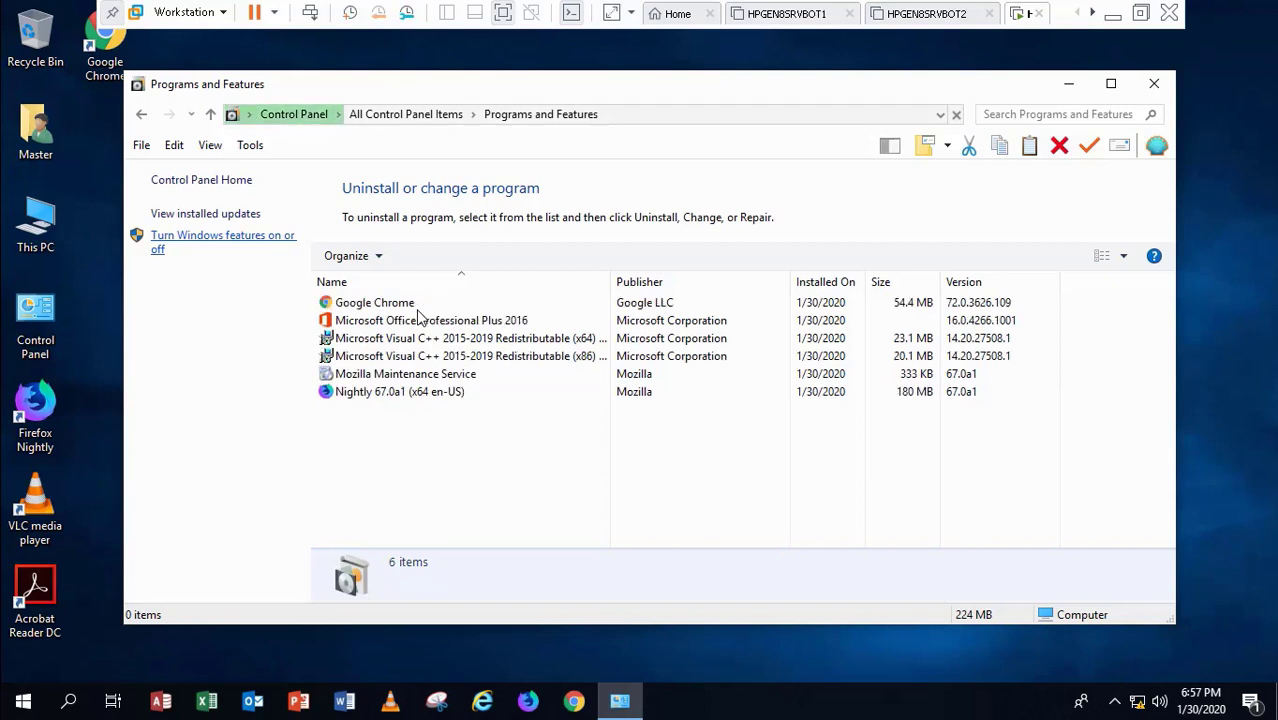
{"action": "left_click", "coordinate": [222, 236]}
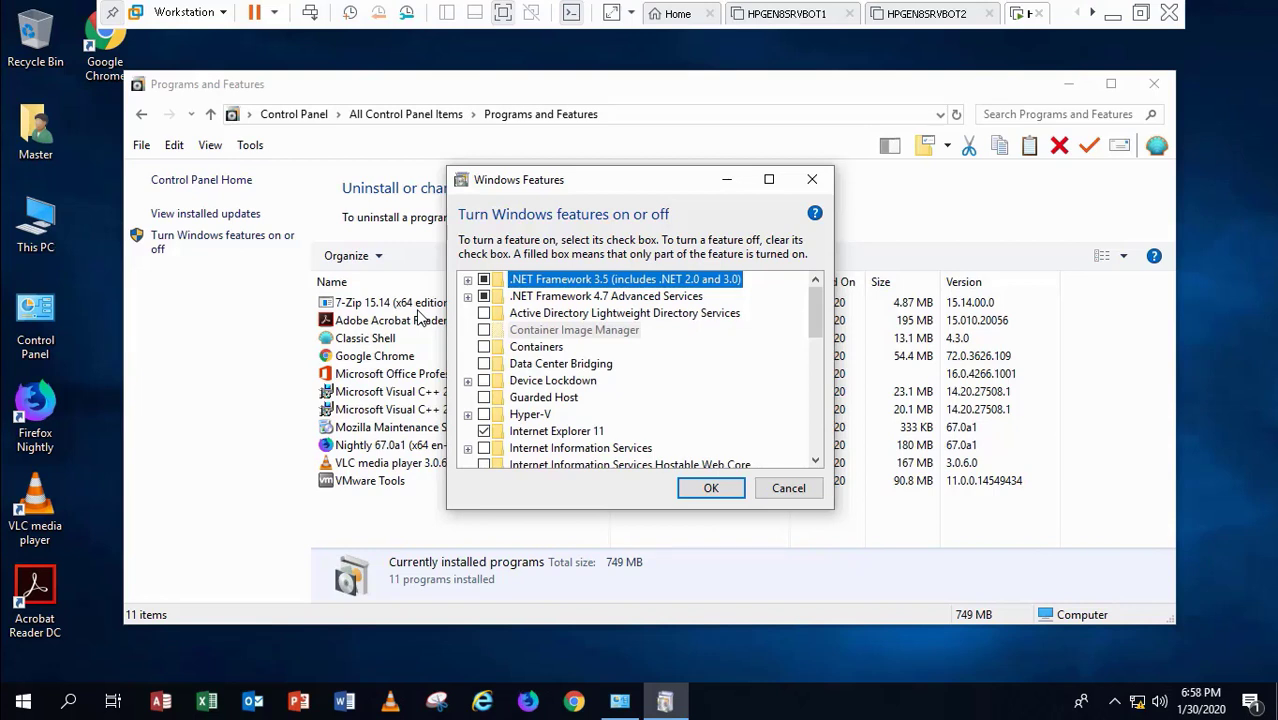
{"action": "key", "text": "Right"}
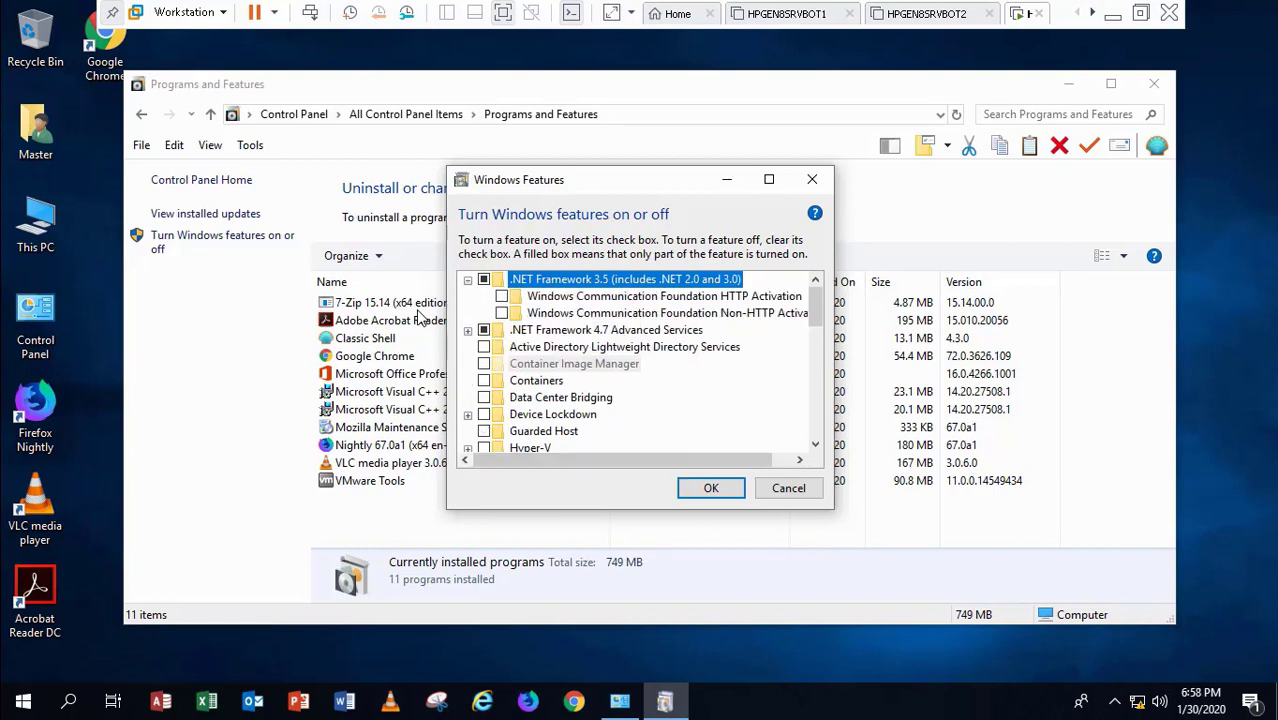
{"action": "key", "text": "Left"}
{"action": "key", "text": "Right"}
{"action": "key", "text": "Left"}
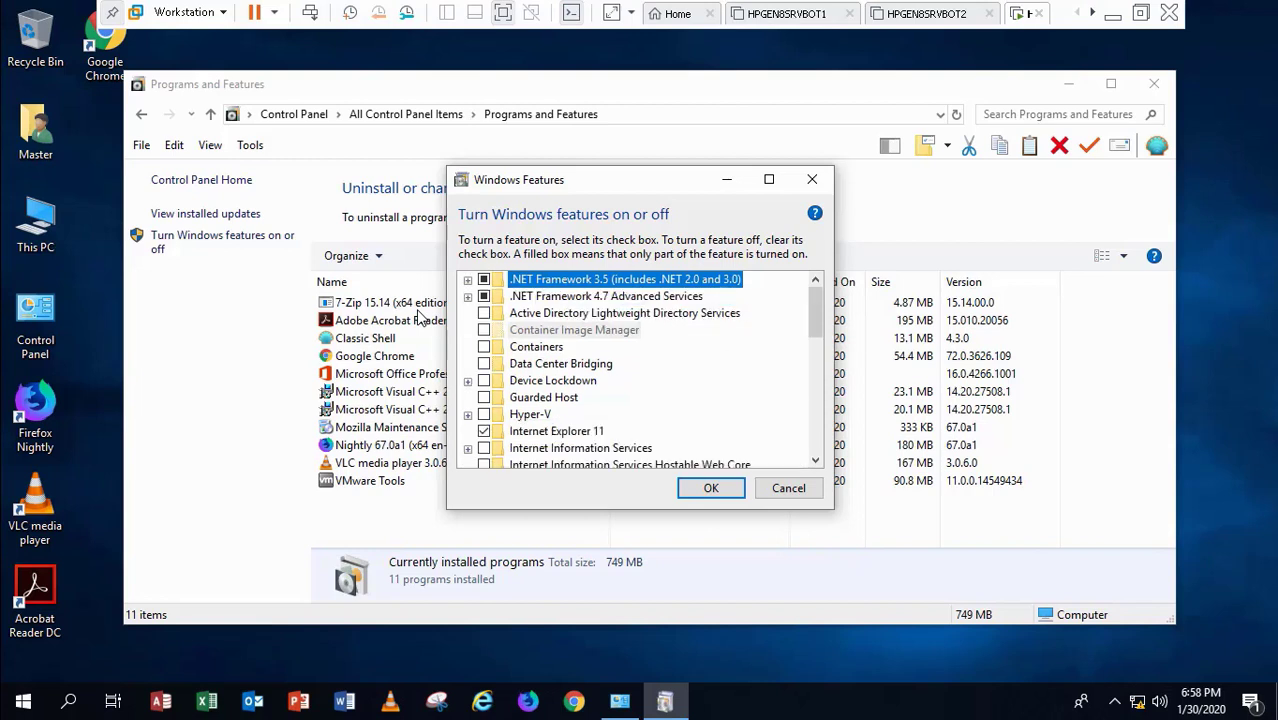
Inspect .NET Framework 4.7 Advanced Services and WCF Services, scroll the features, then close both windows unchanged
{"action": "left_click", "coordinate": [468, 297]}
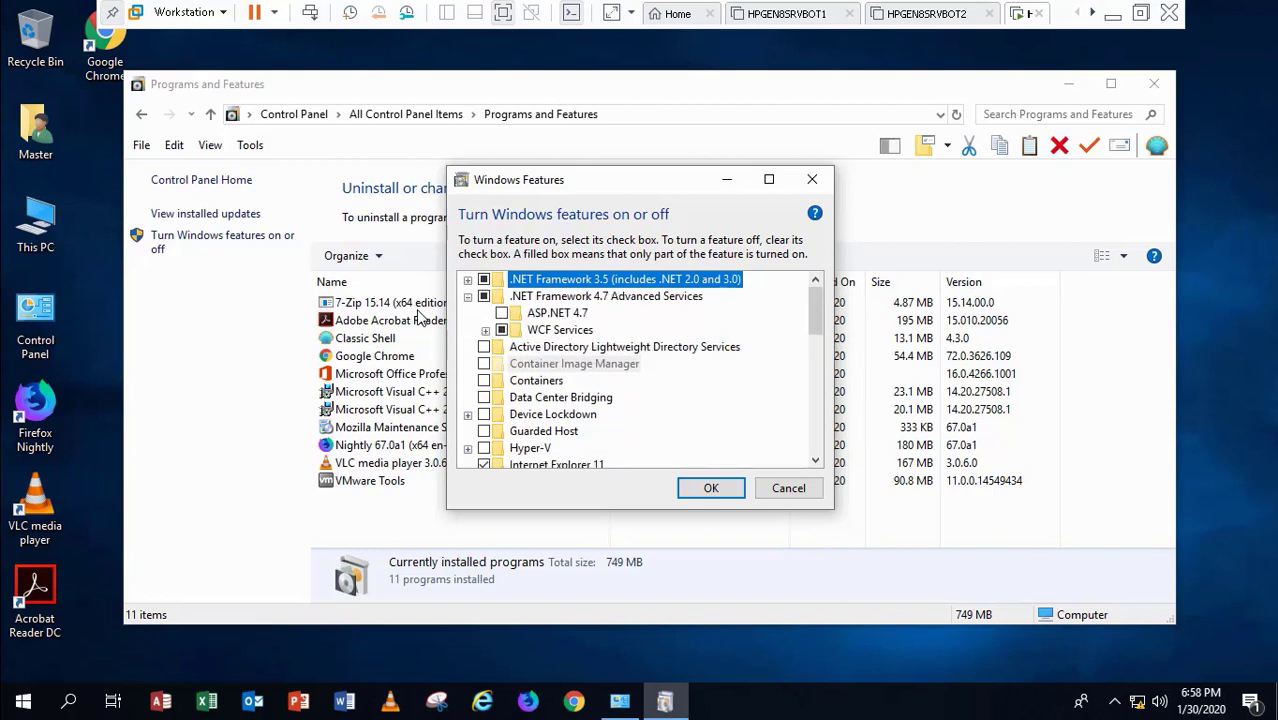
{"action": "left_click", "coordinate": [485, 330]}
{"action": "left_click", "coordinate": [485, 330]}
{"action": "left_click", "coordinate": [468, 297]}
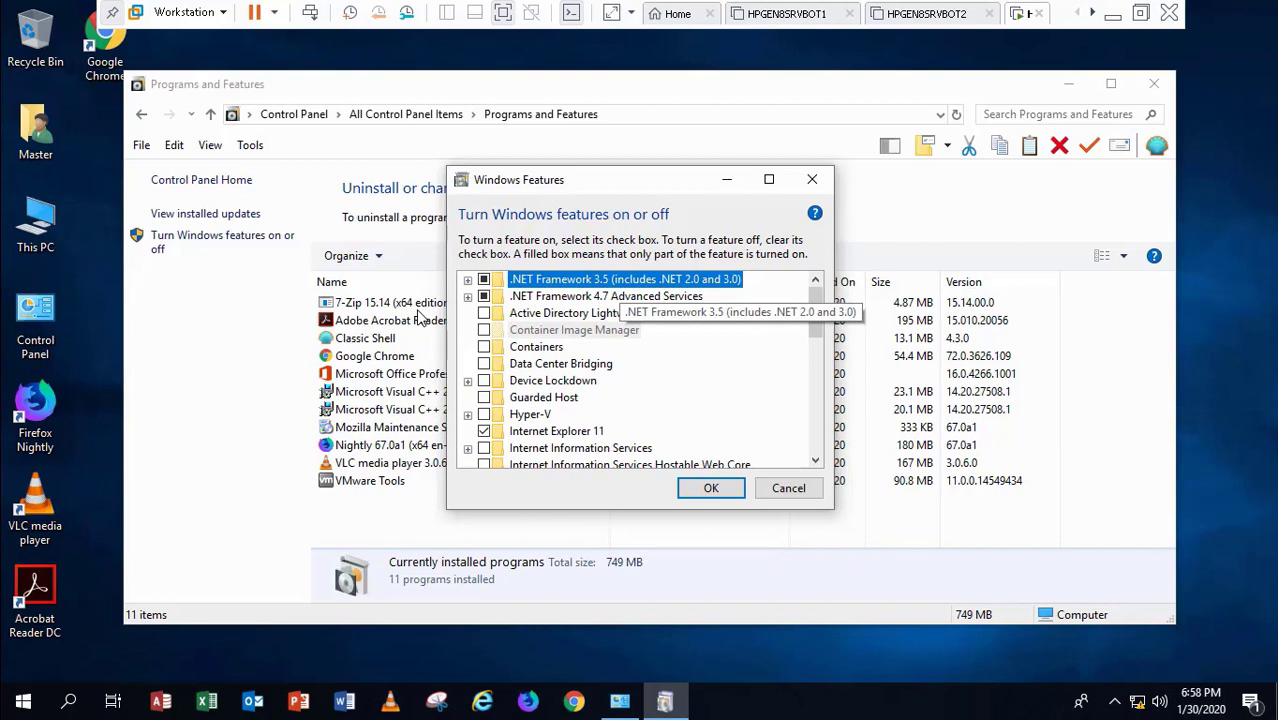
{"action": "key", "text": "Right"}
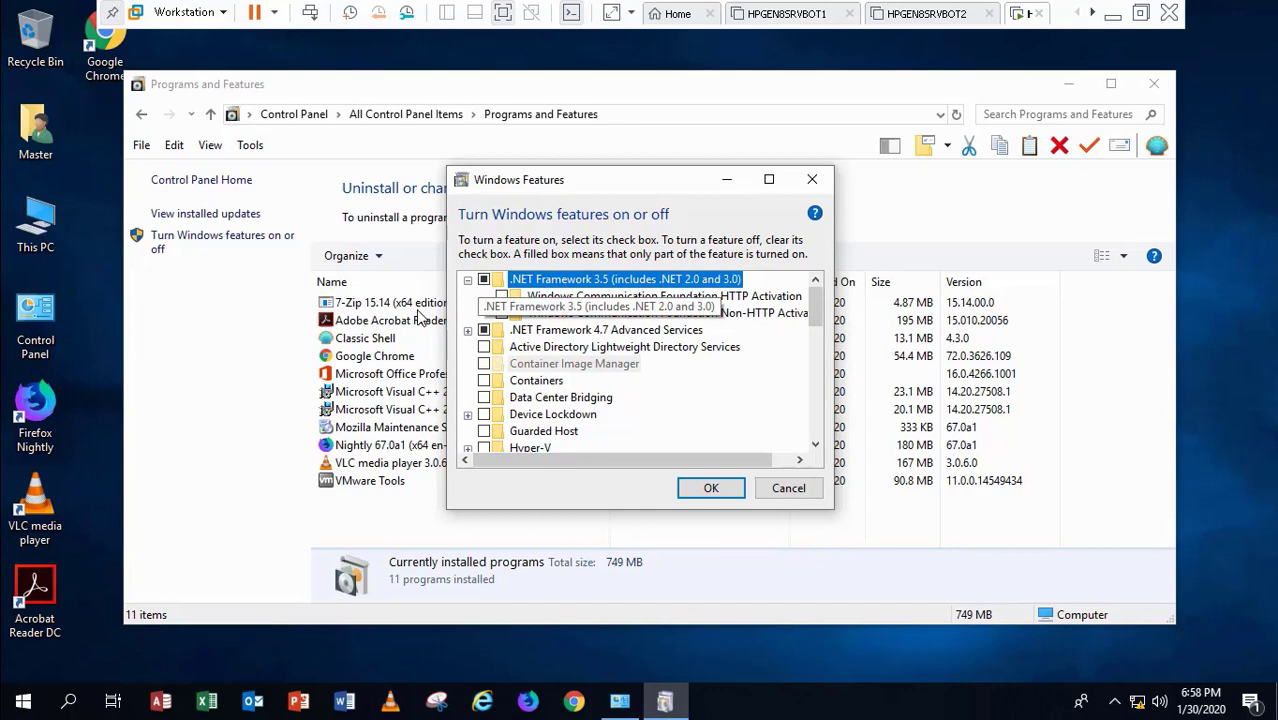
{"action": "key", "text": "Left"}
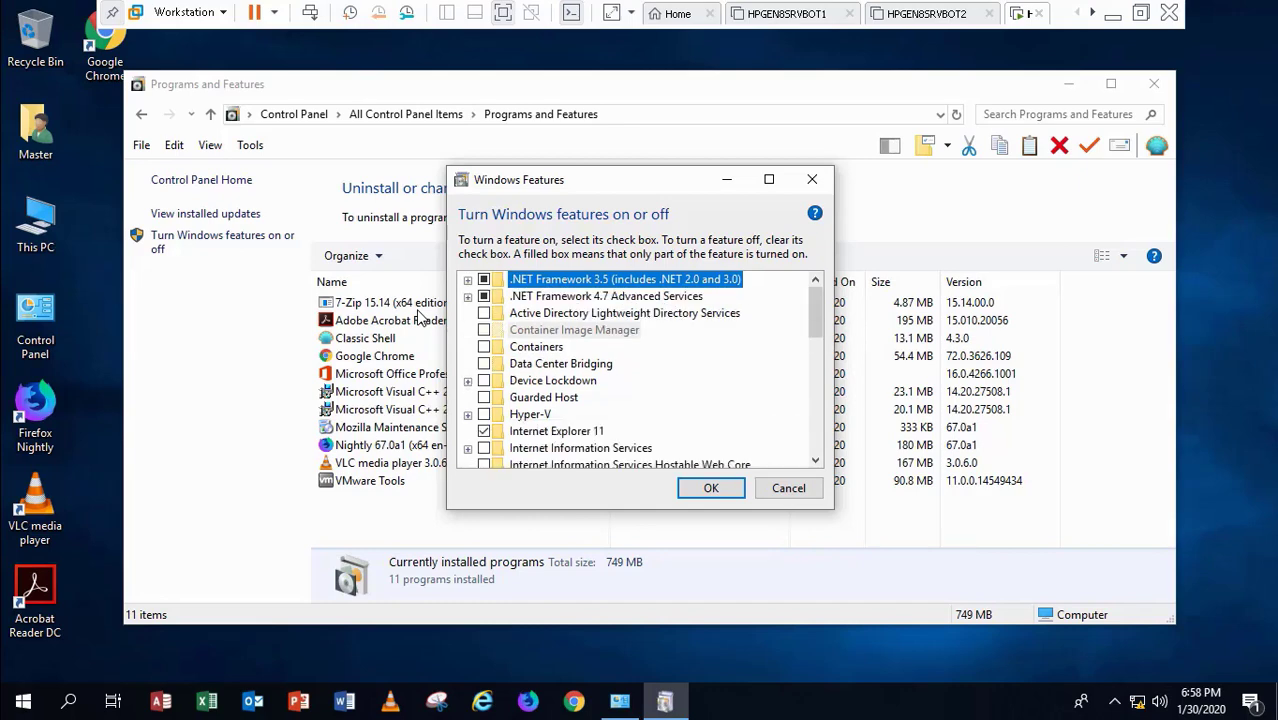
{"action": "scroll", "coordinate": [640, 370], "scroll_direction": "down", "scroll_amount": 8}
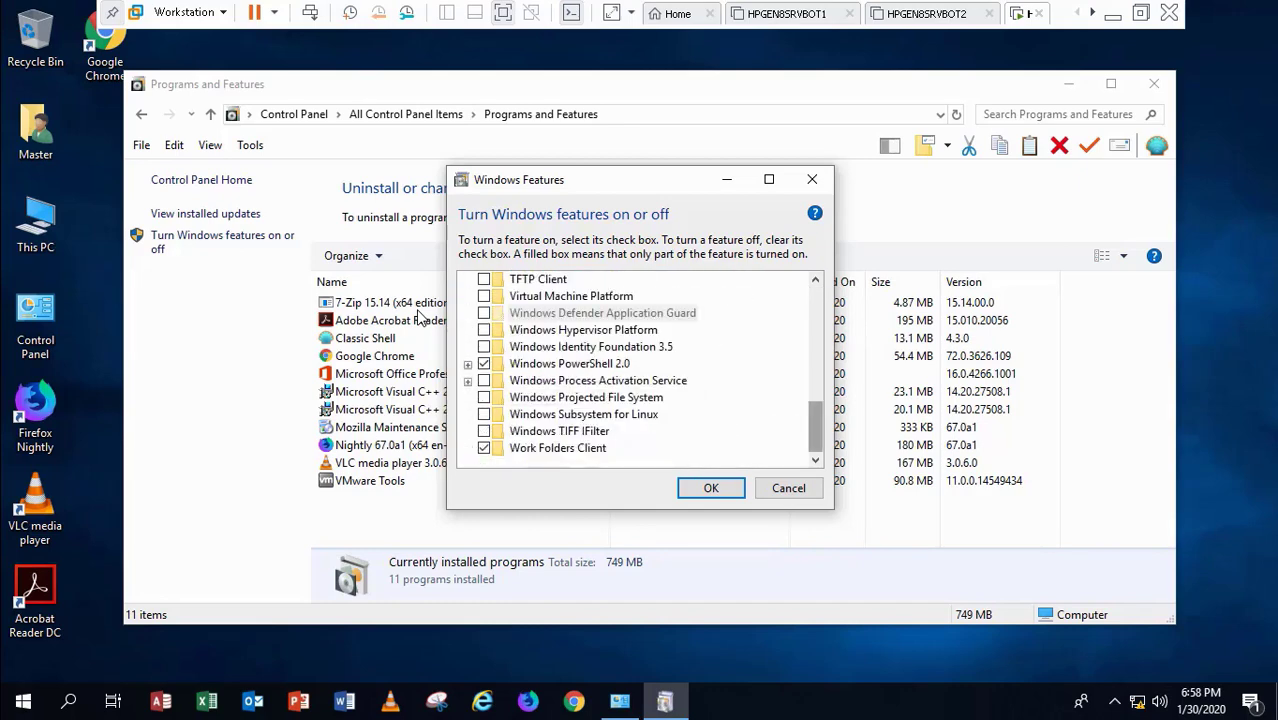
{"action": "key", "text": "Escape"}
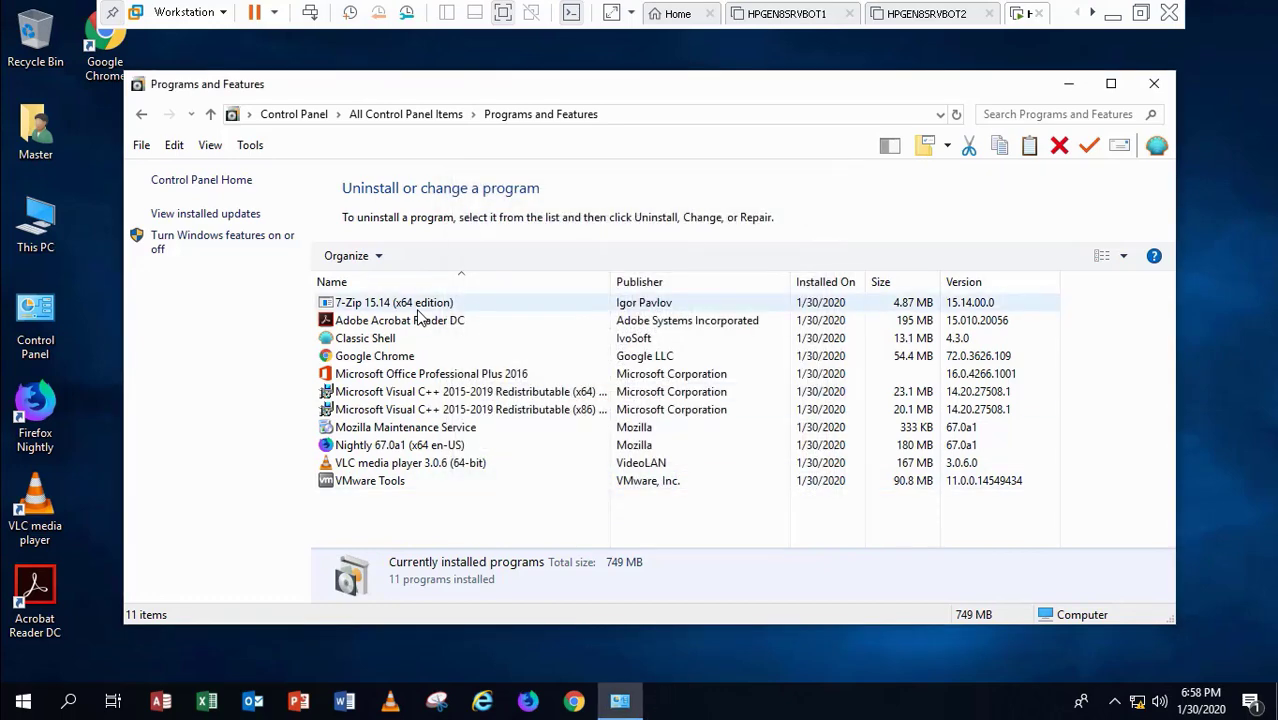
{"action": "key", "text": "alt+F4"}
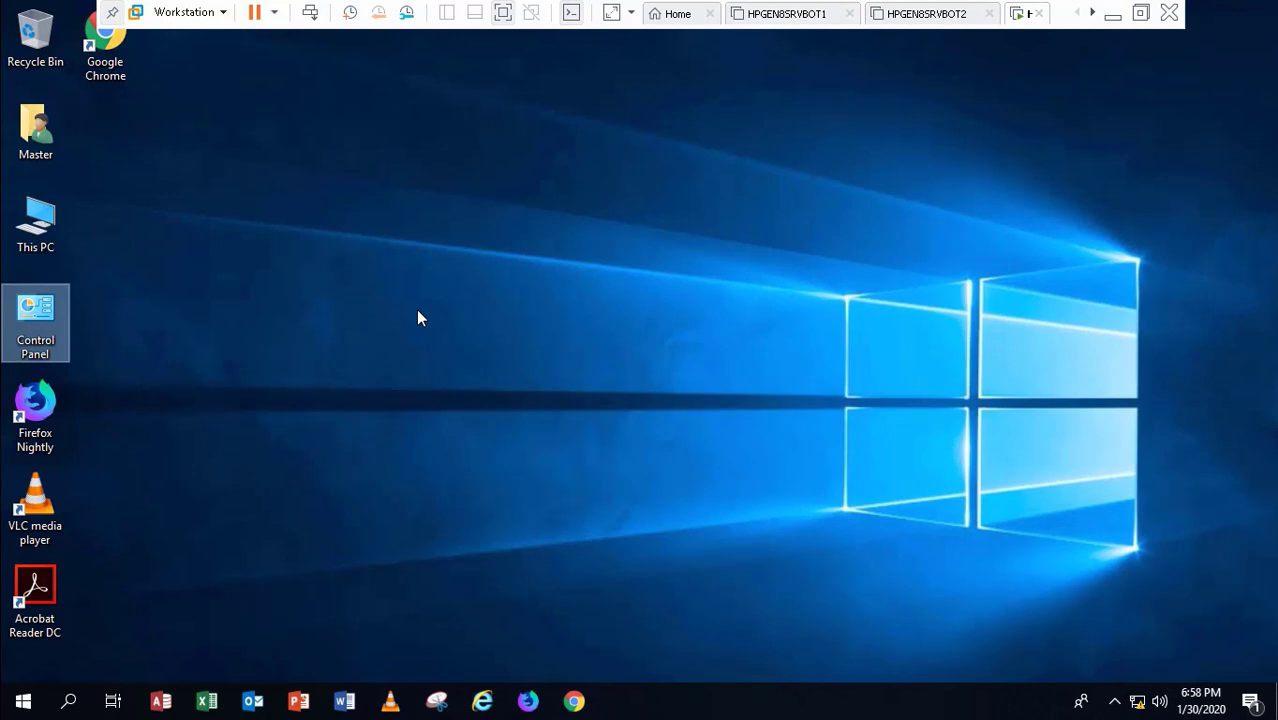
Show All Programs in the guest's Classic Shell Start menu
{"action": "key", "text": "super"}
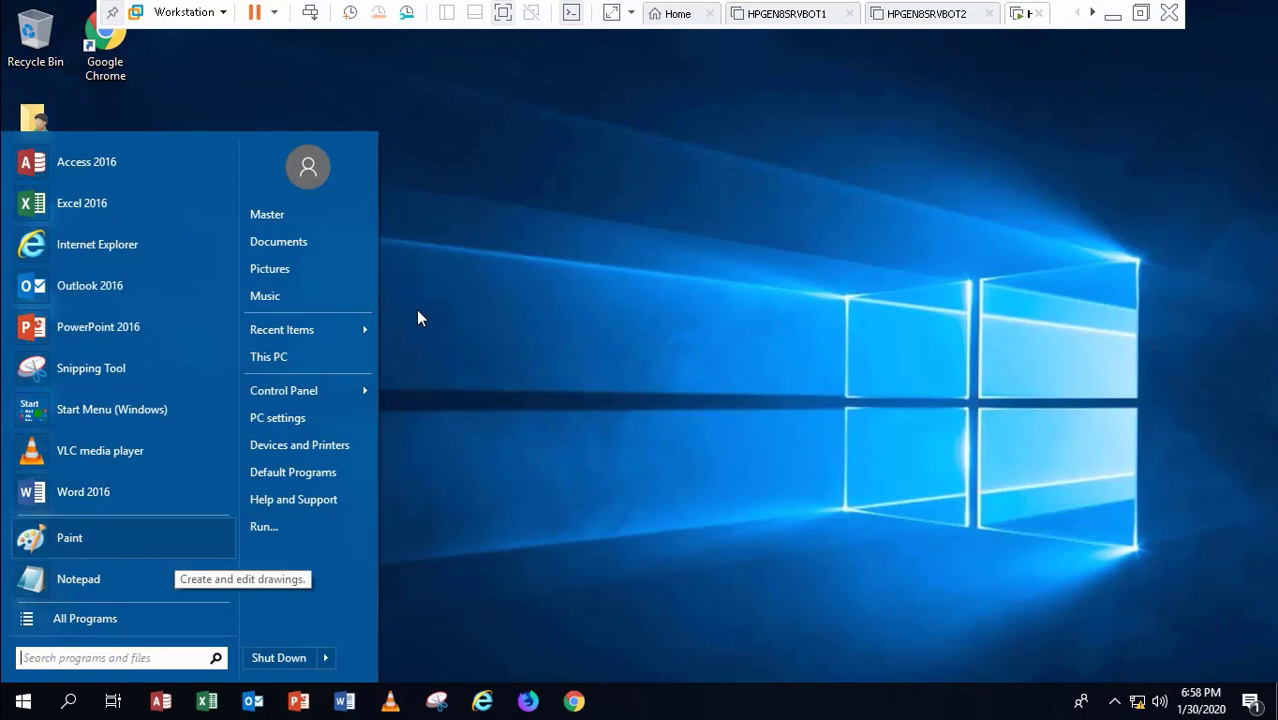
{"action": "key", "text": "Down"}
{"action": "key", "text": "Down"}
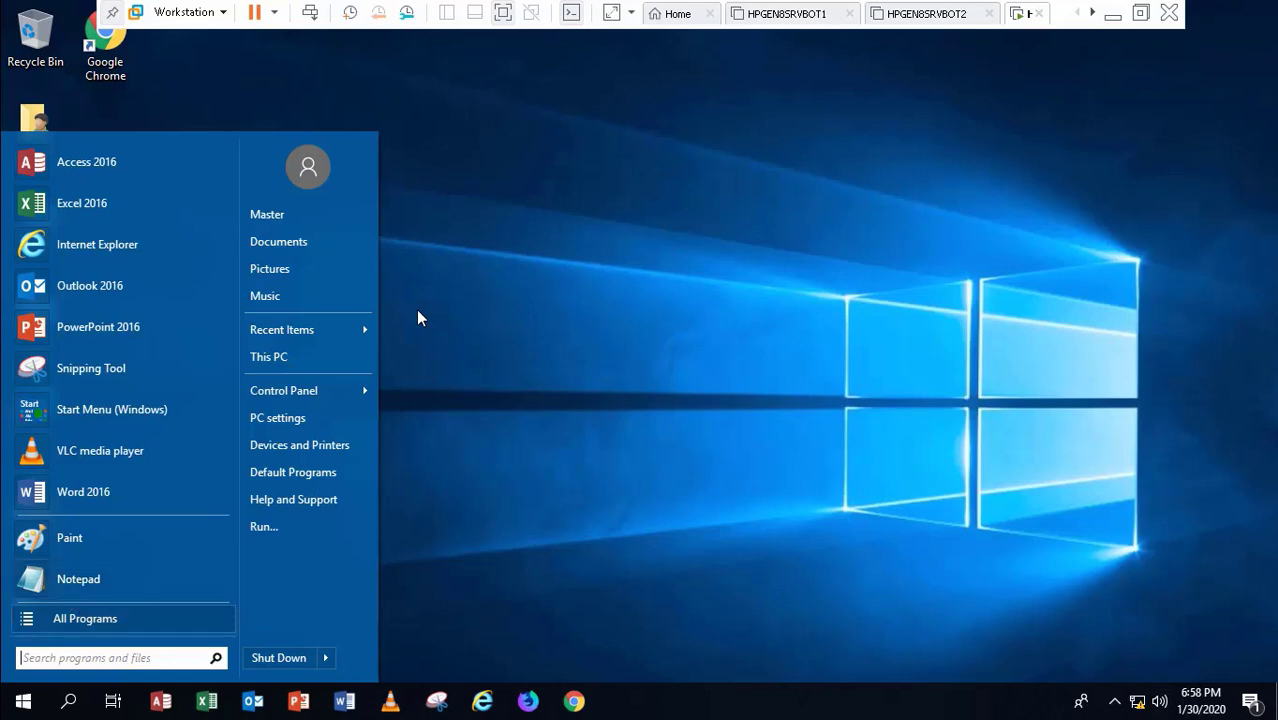
{"action": "key", "text": "Return"}
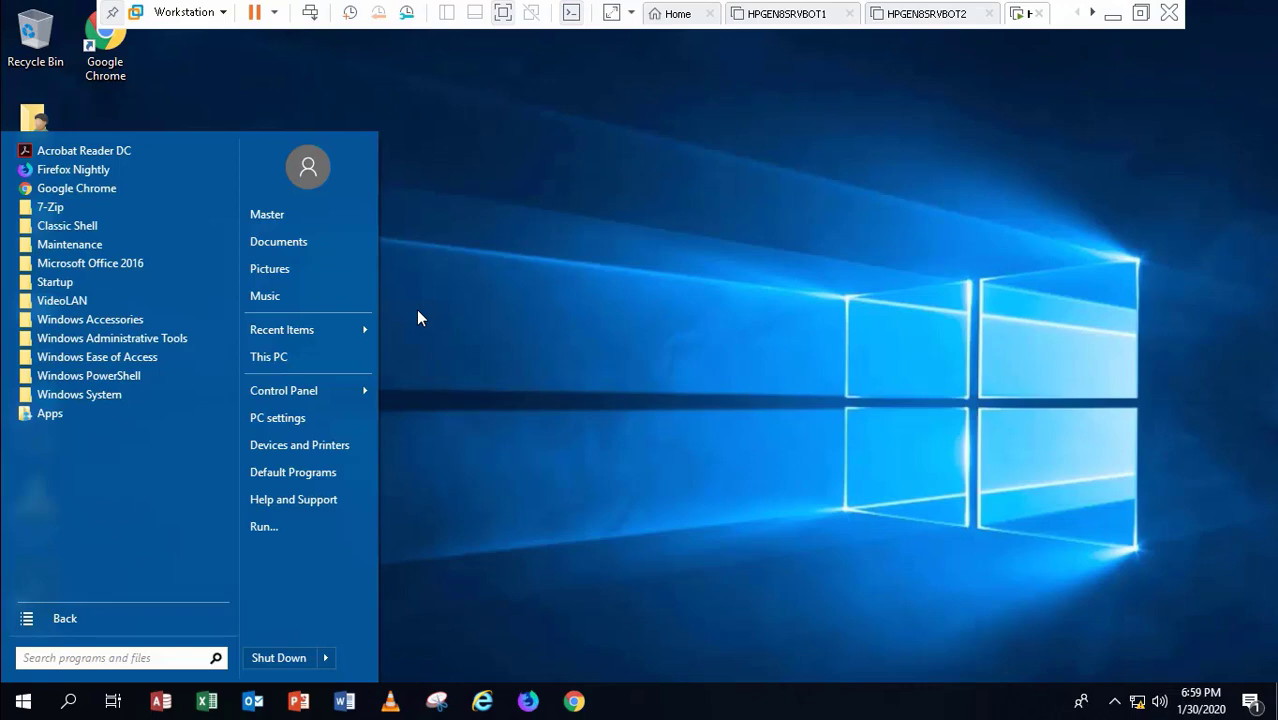
{"action": "mouse_move", "coordinate": [290, 391]}
Dismiss the guest Start menu, minimize VMware Workstation, and bring Camtasia Recorder to the front
{"action": "left_click", "coordinate": [417, 310]}
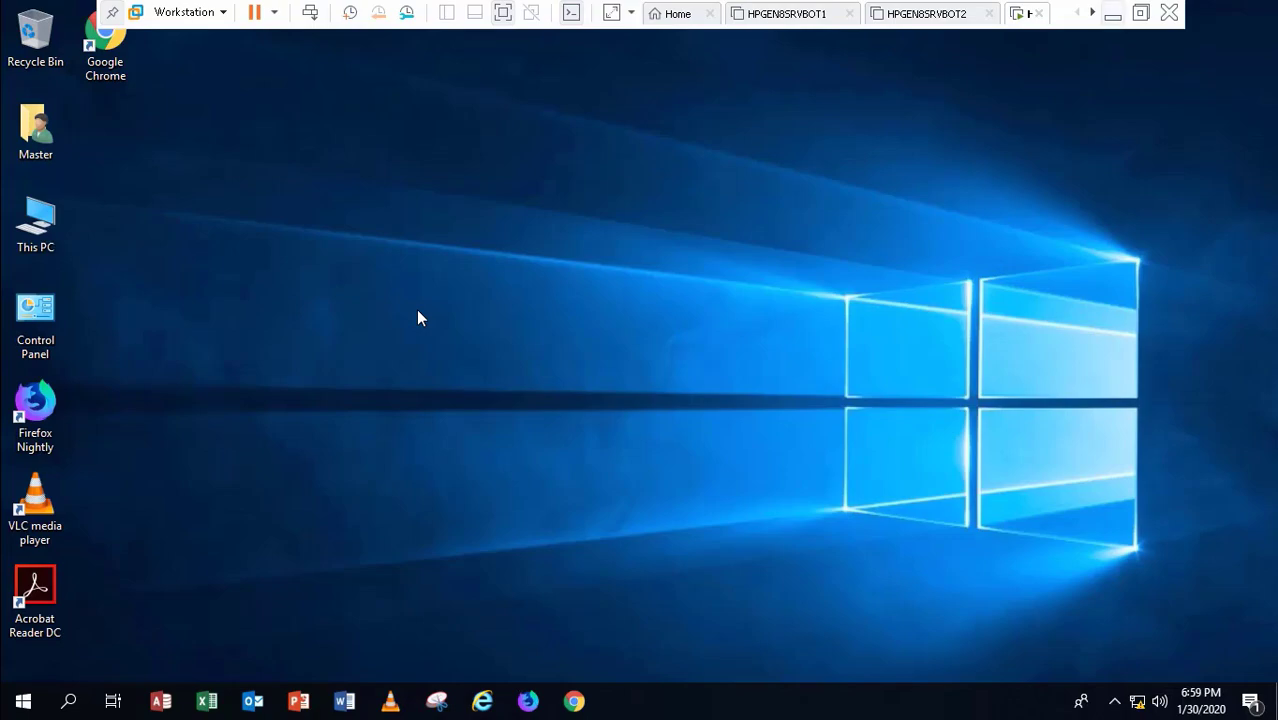
{"action": "left_click", "coordinate": [1113, 14]}
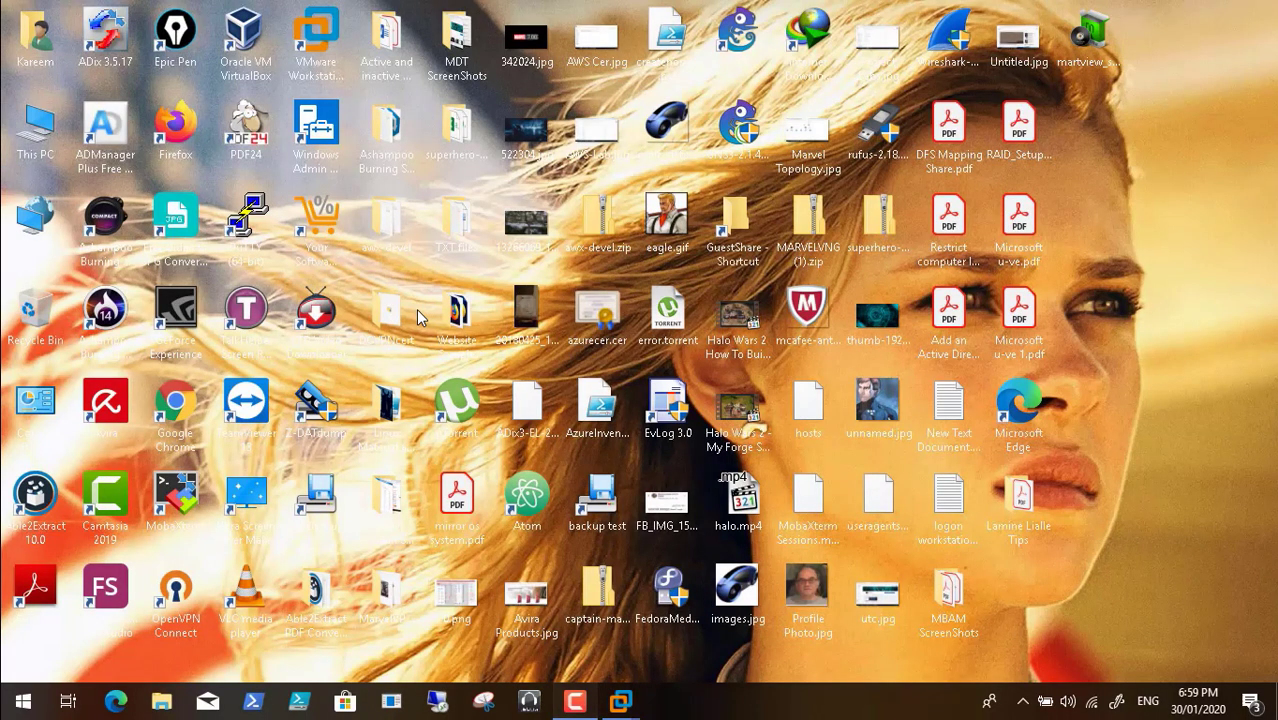
{"action": "left_click", "coordinate": [575, 701]}
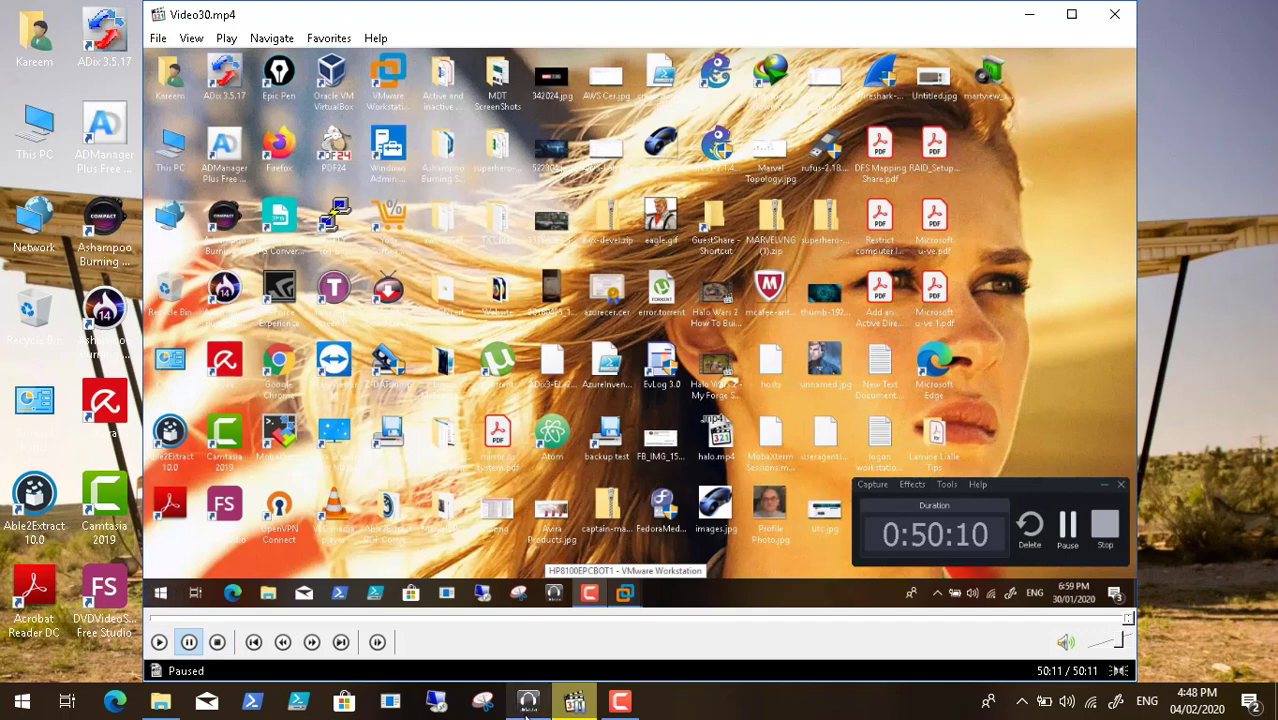
{"action": "left_click", "coordinate": [624, 703]}
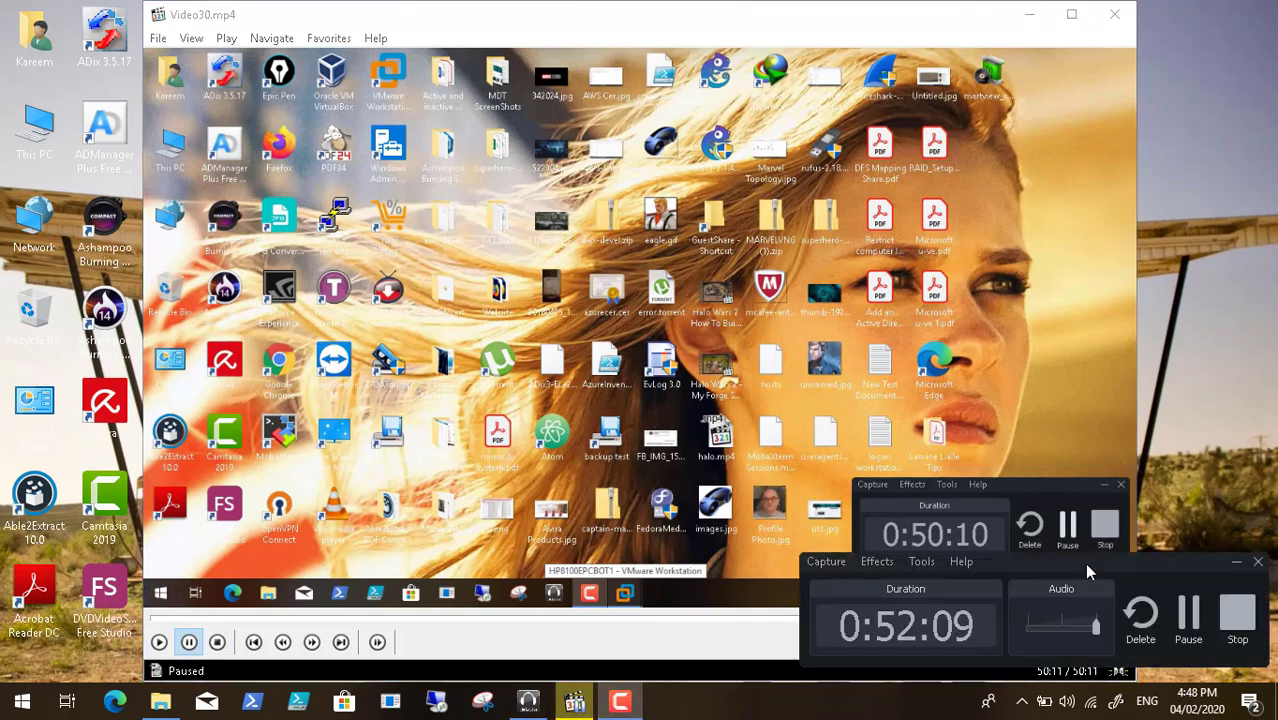